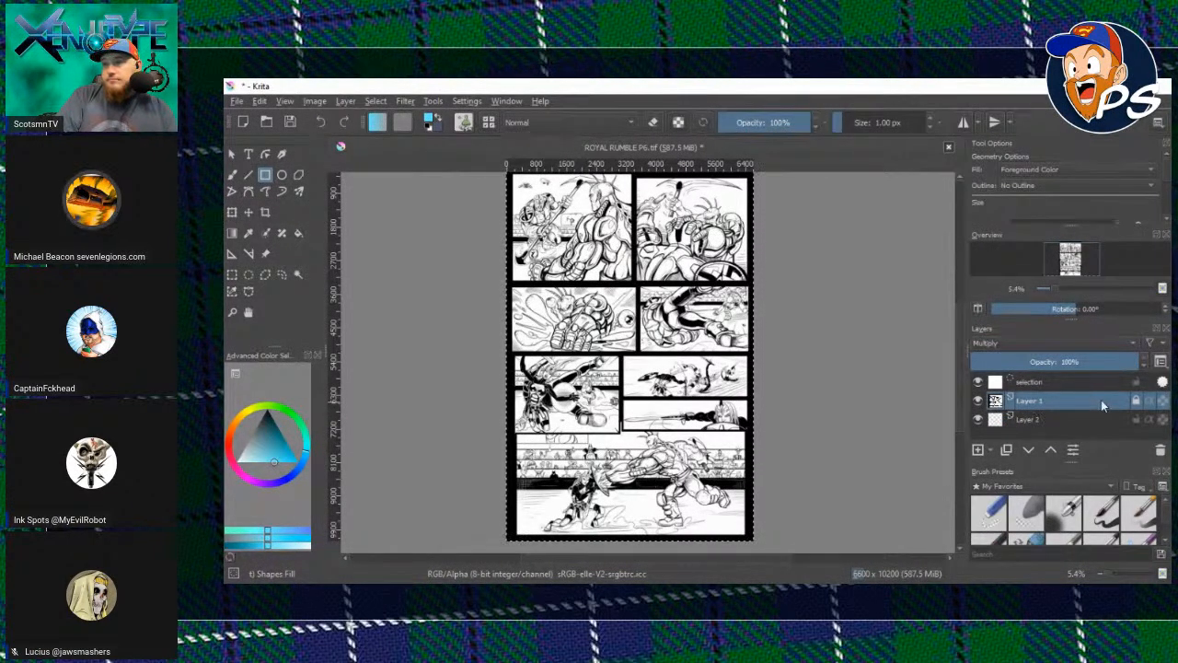
Keep Layer 1's blending mode on Multiply and make Layer 2 the active layer.
{"action": "left_click", "coordinate": [995, 344]}
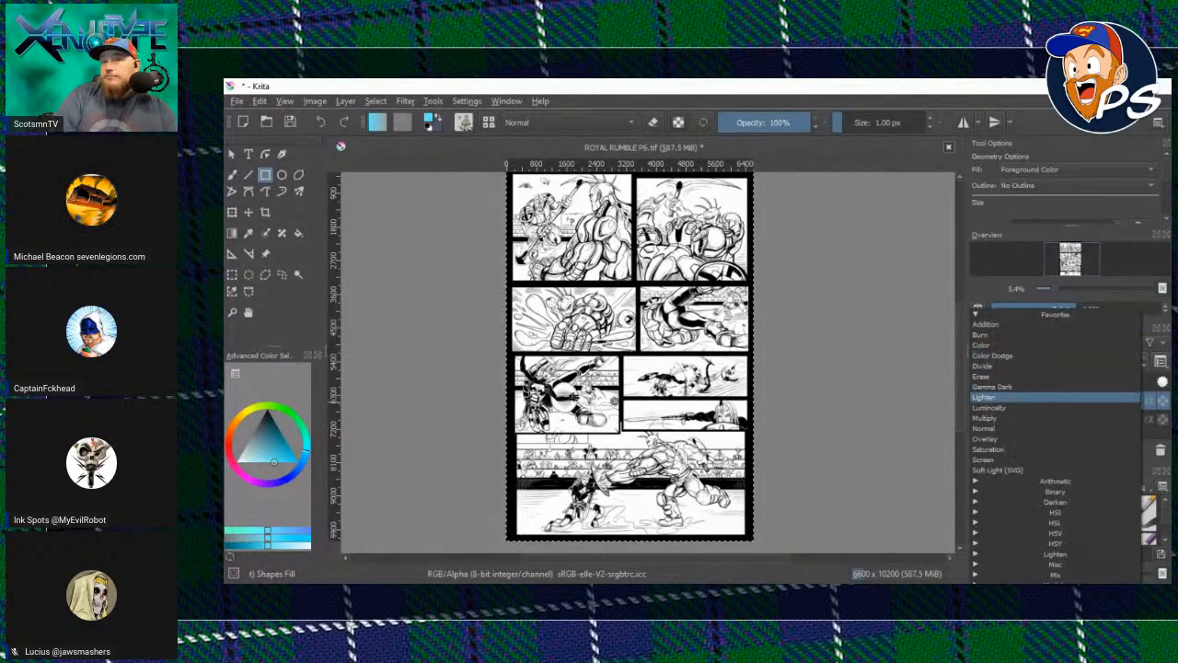
{"action": "left_click", "coordinate": [985, 428]}
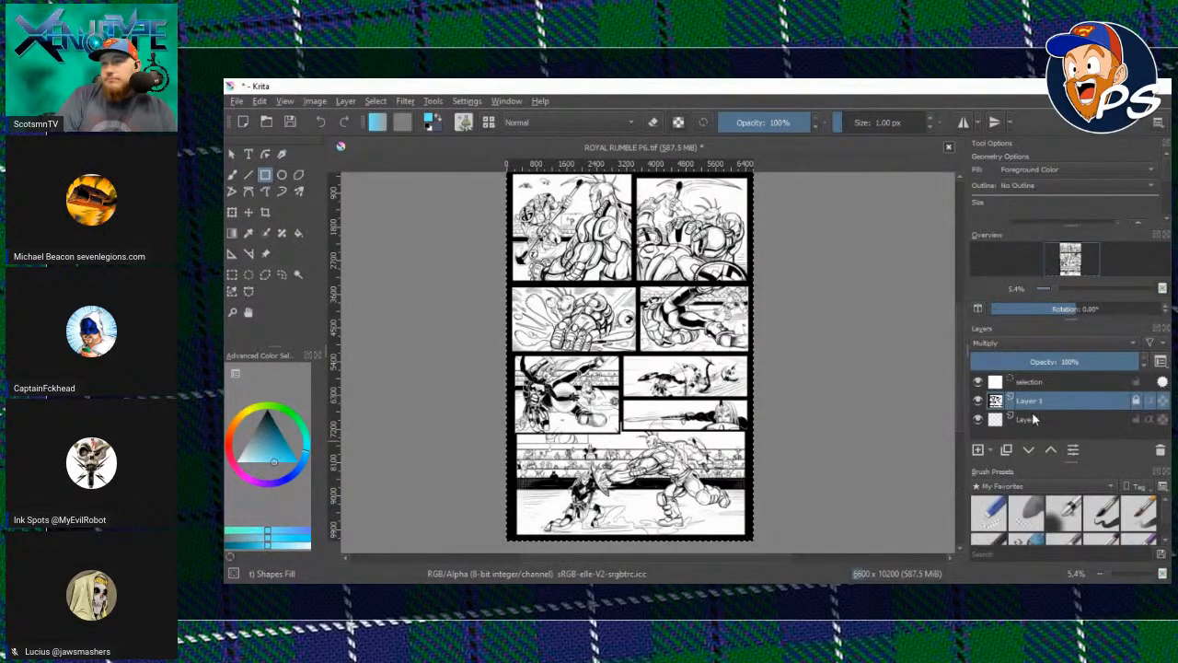
{"action": "left_click", "coordinate": [986, 426]}
Choose a muted dark blue and fill the whole comic page on Layer 2 with a rectangle.
{"action": "left_click_drag", "start_coordinate": [482, 368], "coordinate": [476, 423]}
{"action": "left_click_drag", "start_coordinate": [462, 300], "coordinate": [441, 267]}
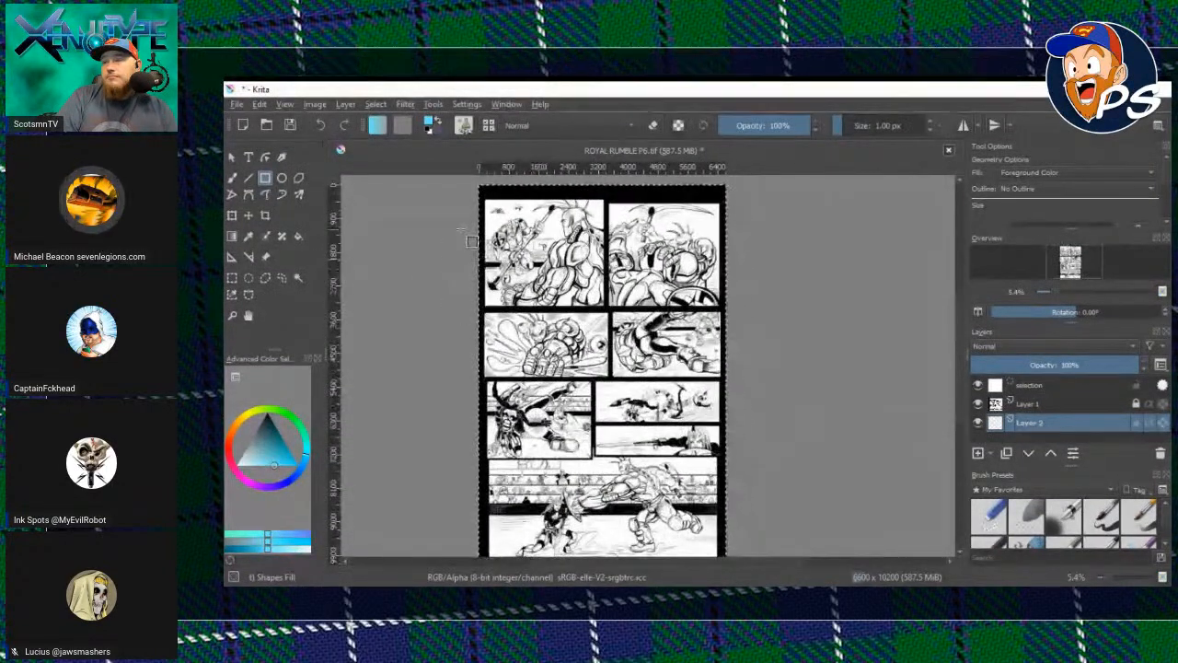
{"action": "left_click_drag", "start_coordinate": [260, 442], "coordinate": [260, 436]}
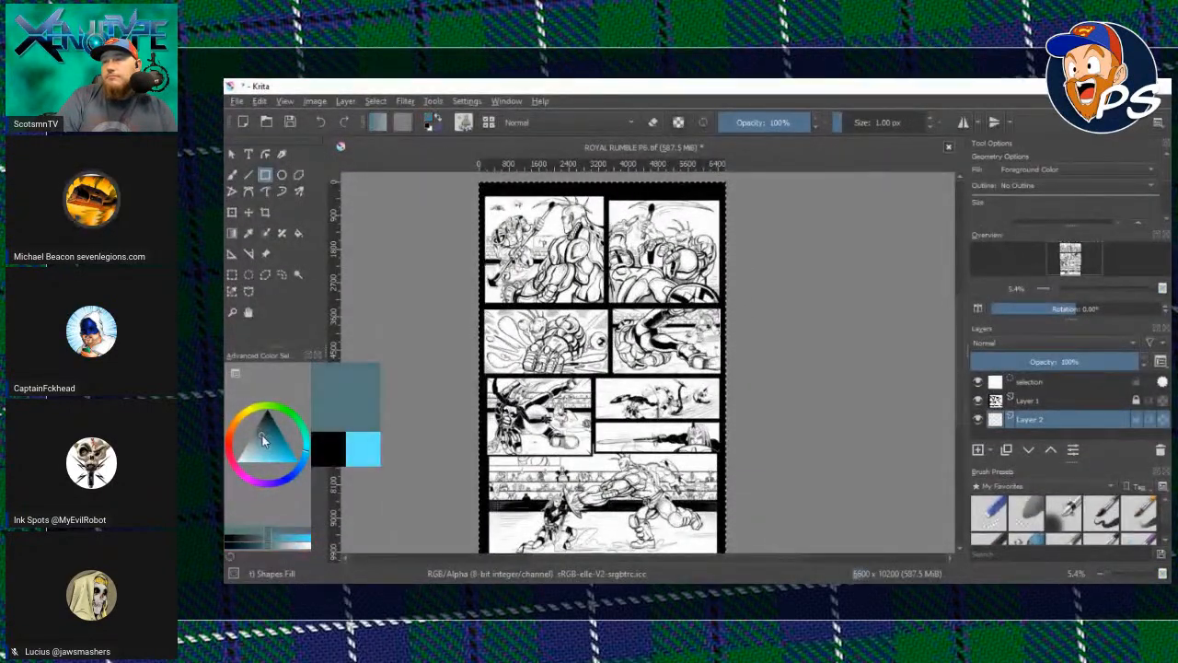
{"action": "left_click_drag", "start_coordinate": [260, 434], "coordinate": [263, 432]}
{"action": "left_click_drag", "start_coordinate": [289, 481], "coordinate": [286, 485]}
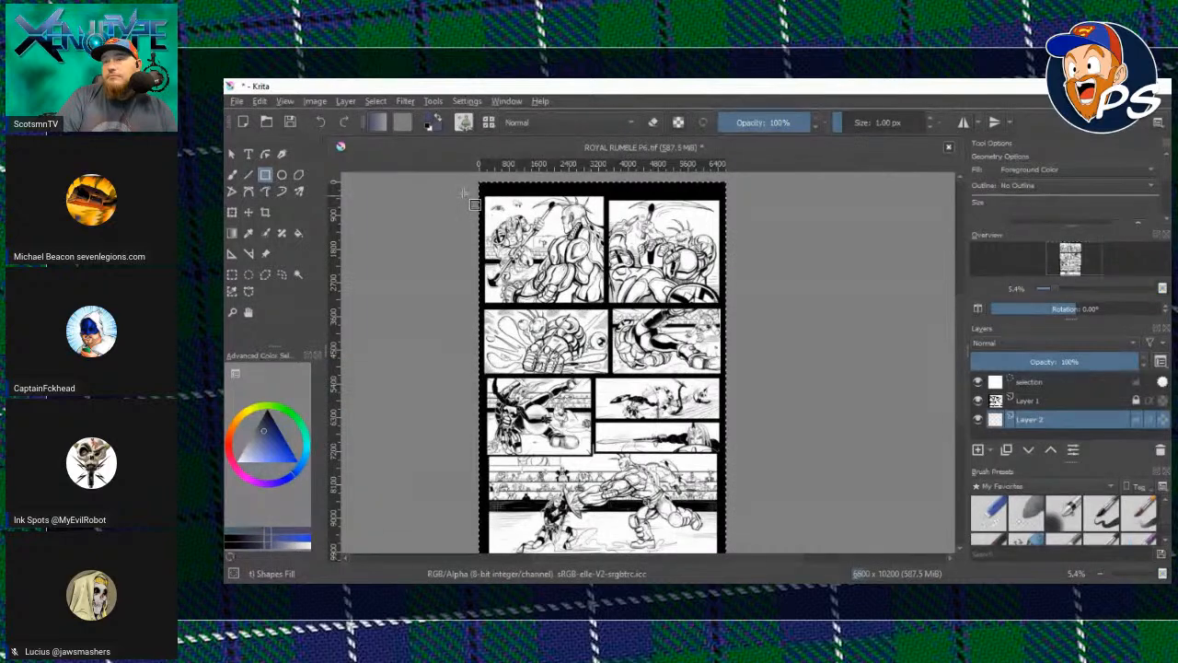
{"action": "left_click_drag", "start_coordinate": [469, 180], "coordinate": [737, 549]}
{"action": "scroll", "coordinate": [663, 376], "scroll_direction": "down", "scroll_amount": 3}
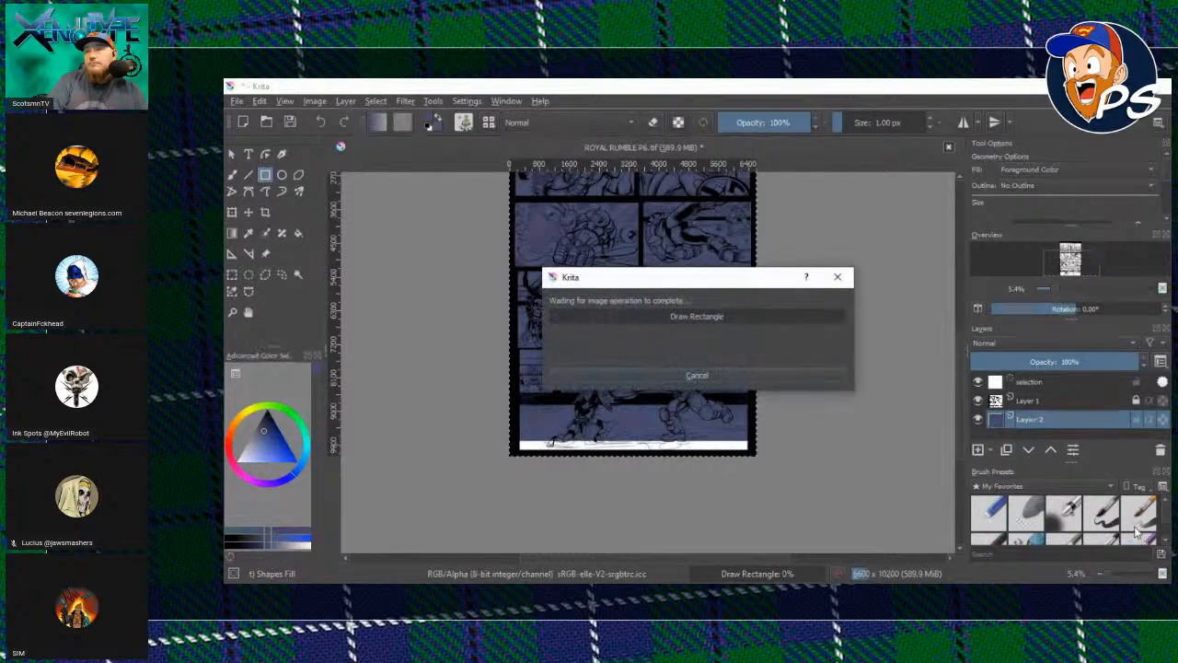
Show all brush presets instead of My Favorites and choose the Shapes Fill brush.
{"action": "scroll", "coordinate": [1164, 518], "scroll_direction": "down", "scroll_amount": 2}
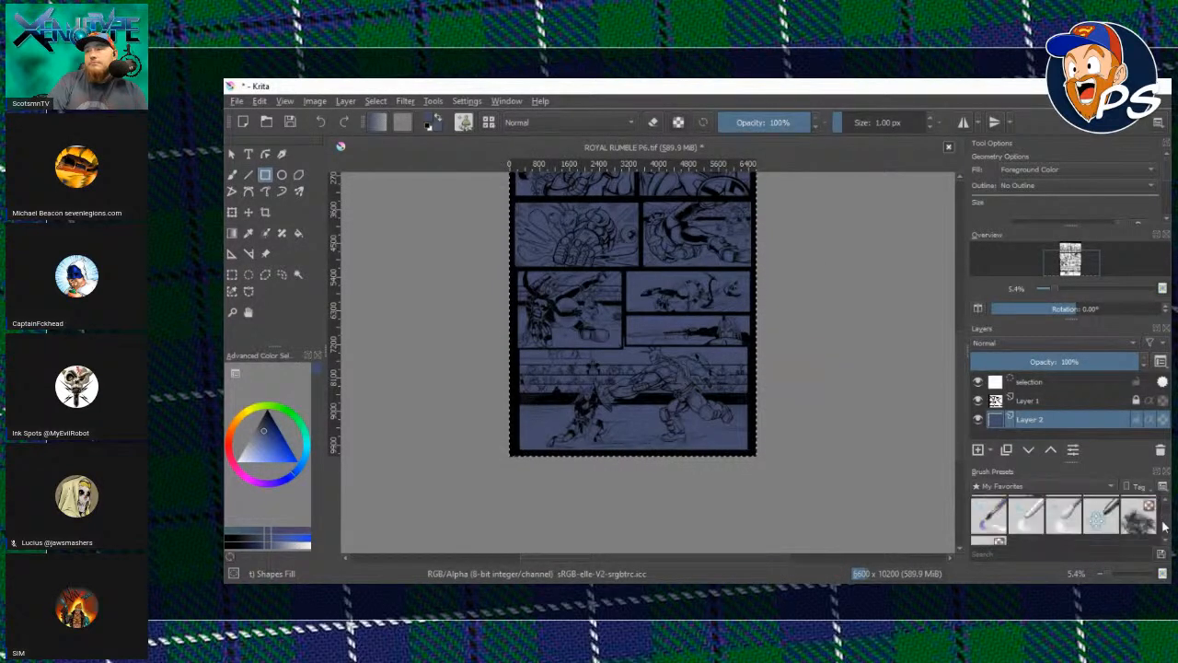
{"action": "left_click", "coordinate": [1063, 488]}
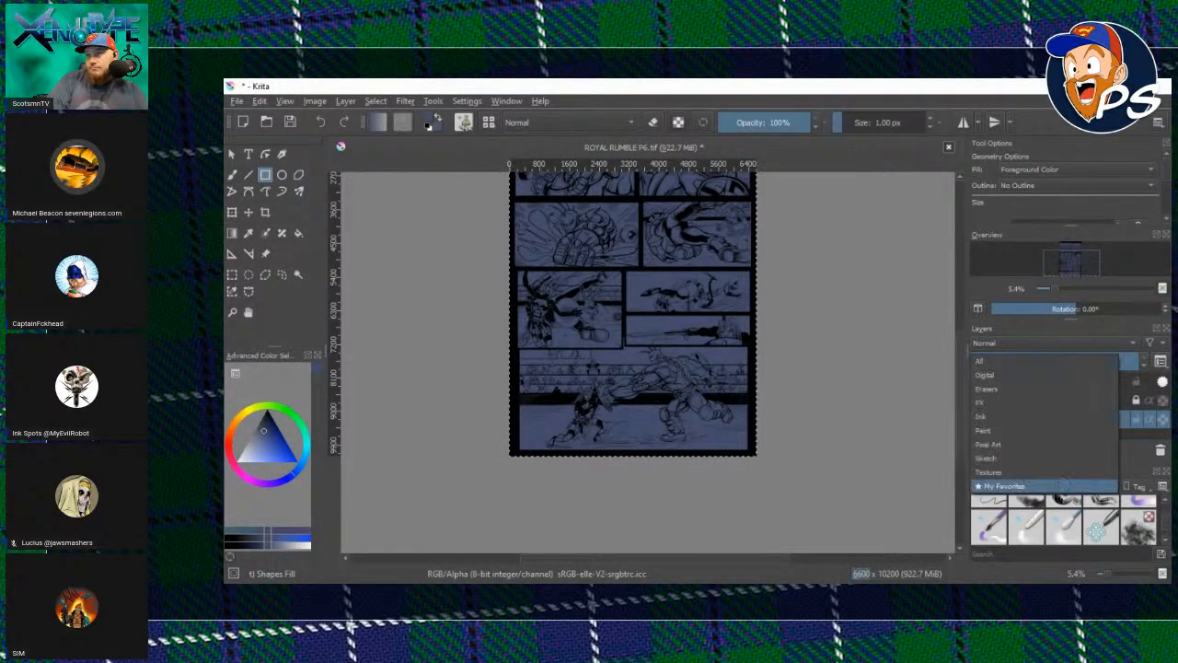
{"action": "left_click", "coordinate": [999, 357]}
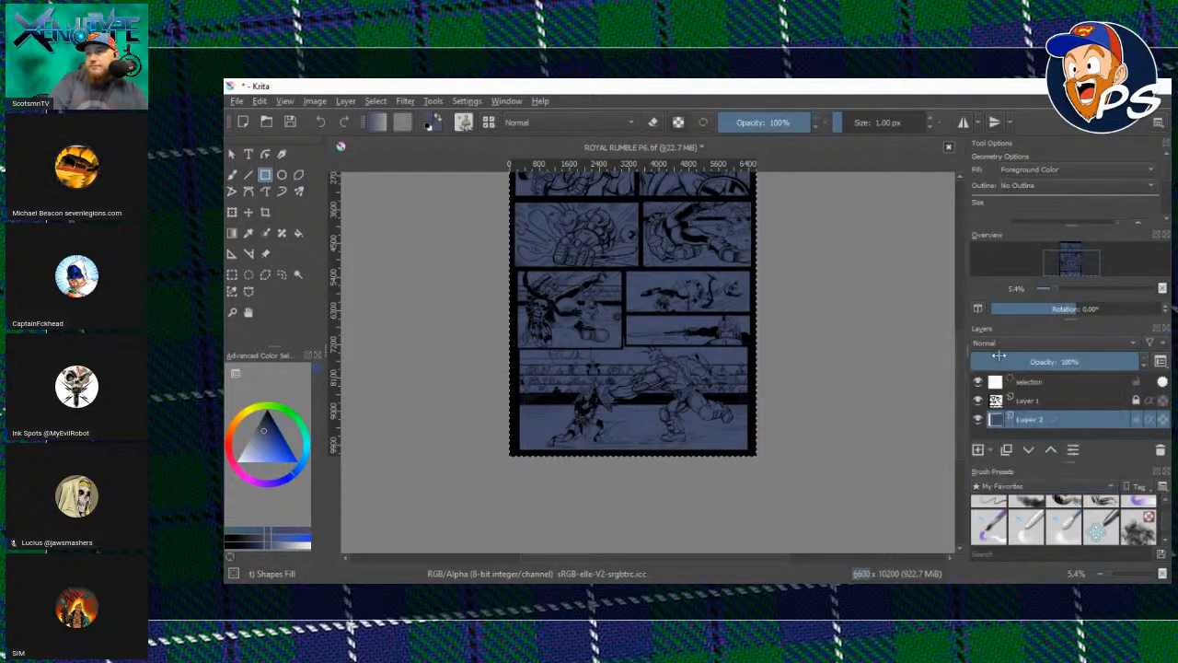
{"action": "left_click_drag", "start_coordinate": [1166, 519], "coordinate": [1168, 509]}
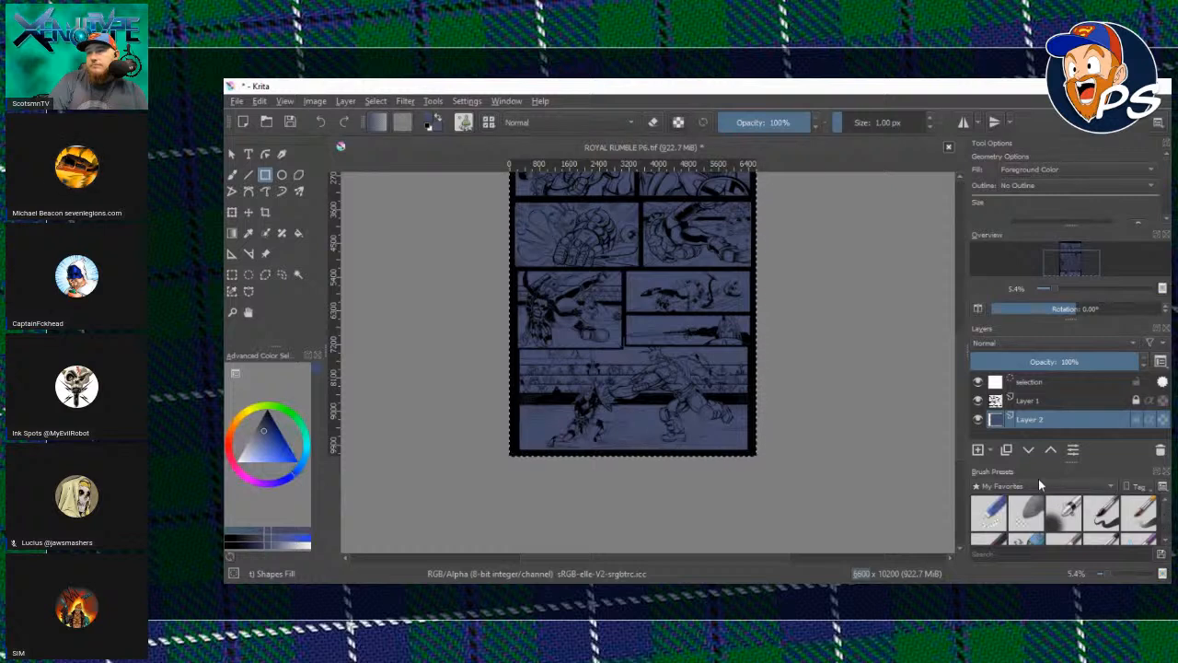
{"action": "left_click", "coordinate": [1040, 485]}
{"action": "left_click", "coordinate": [1067, 360]}
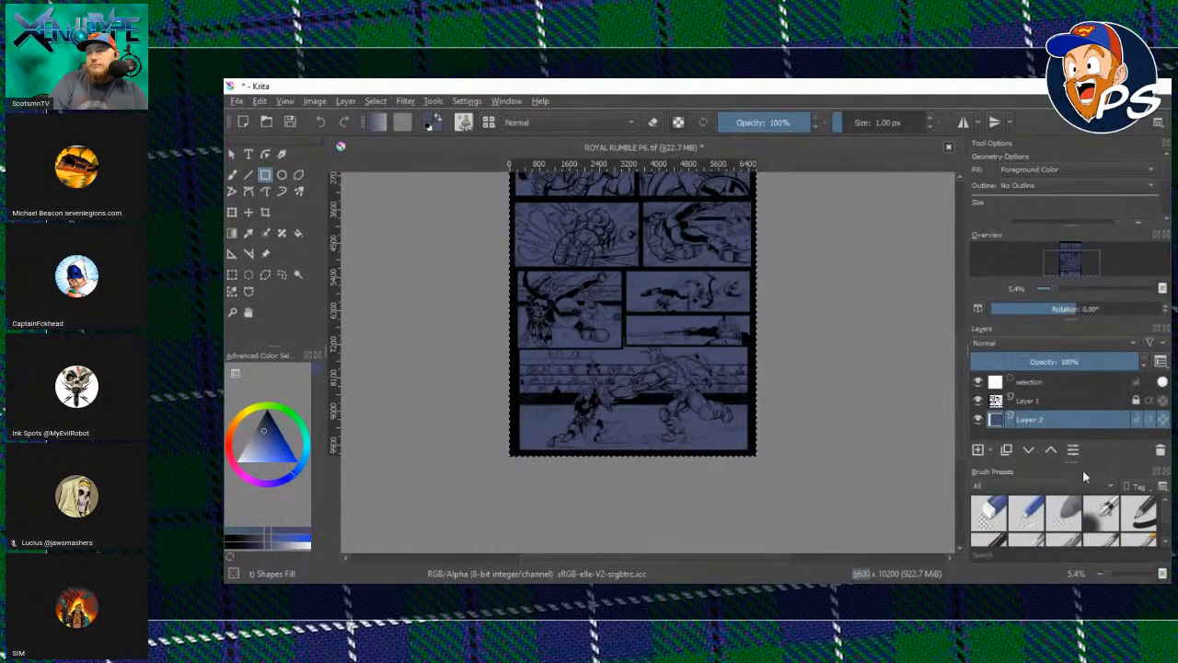
{"action": "scroll", "coordinate": [1167, 518], "scroll_direction": "down", "scroll_amount": 5}
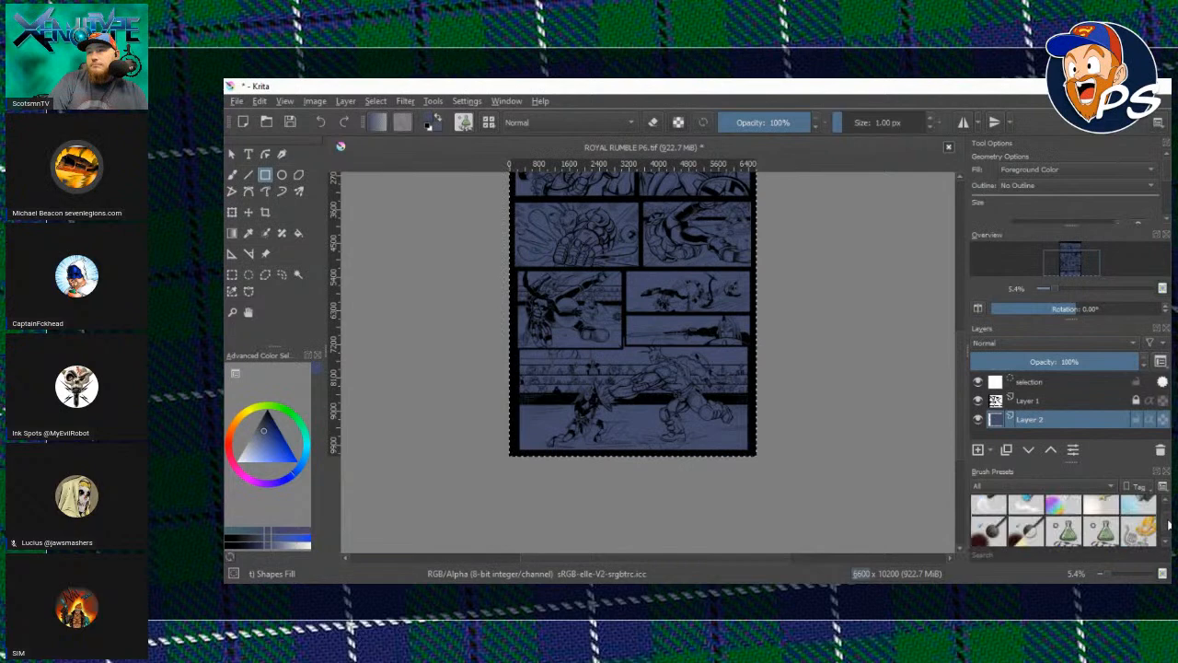
{"action": "left_click", "coordinate": [1063, 504]}
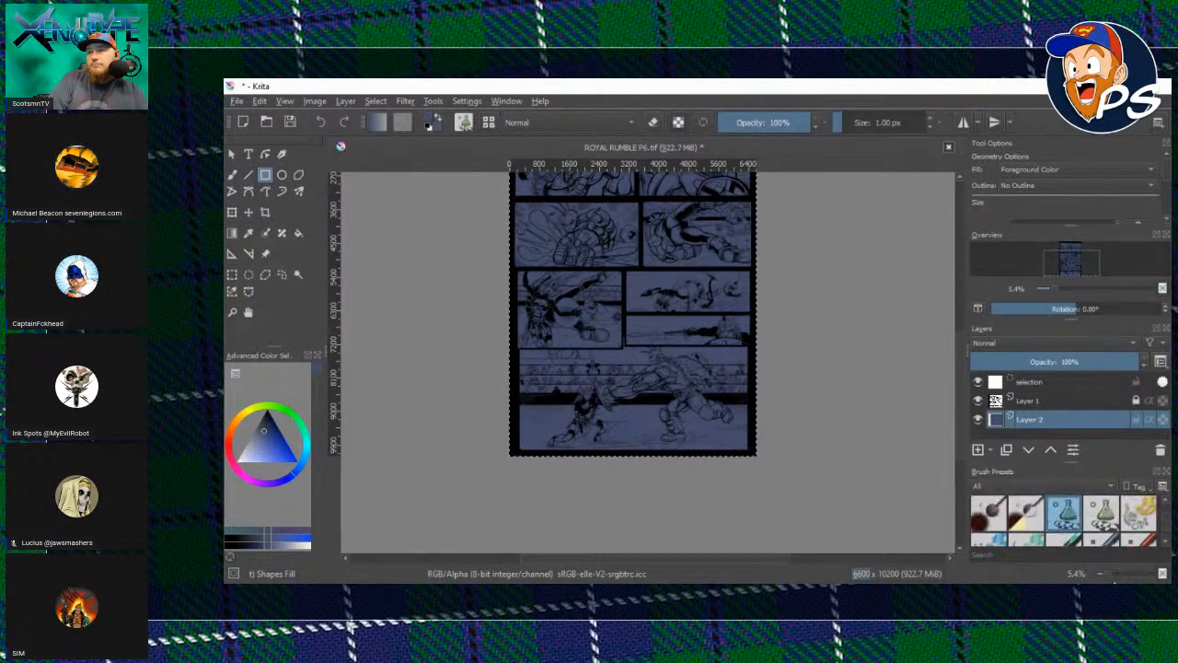
With the freehand brush and bright cyan, fill a first background shape facing the horned fighter in the page's lowest panel.
{"action": "left_click", "coordinate": [1118, 575]}
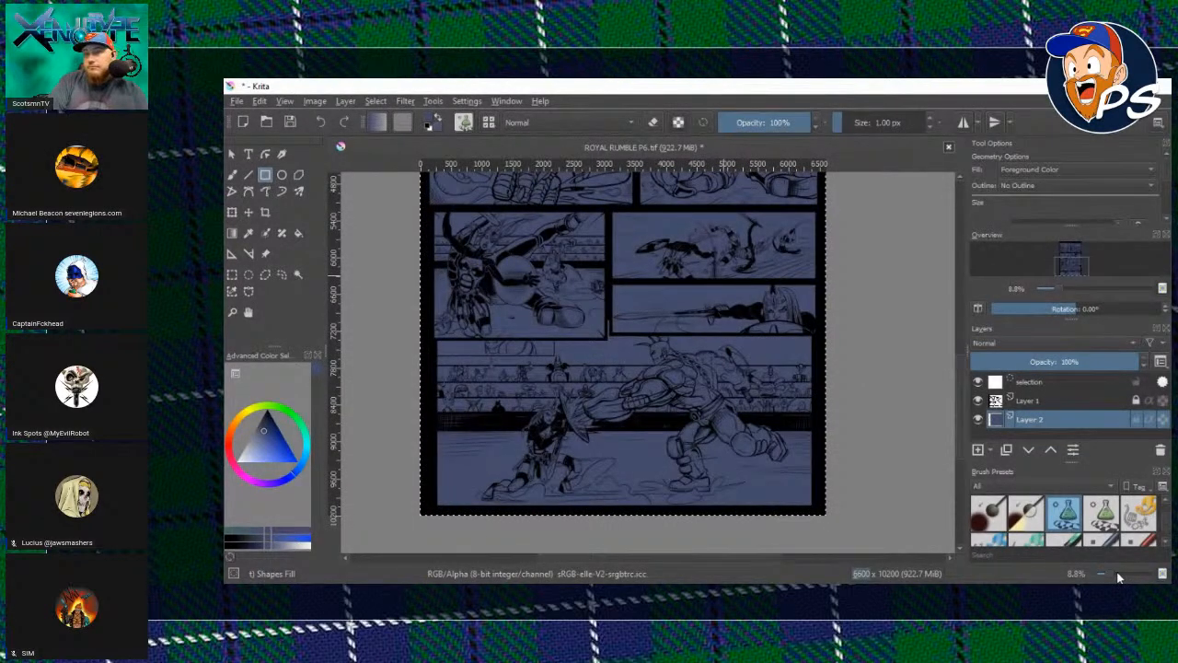
{"action": "left_click", "coordinate": [1118, 575]}
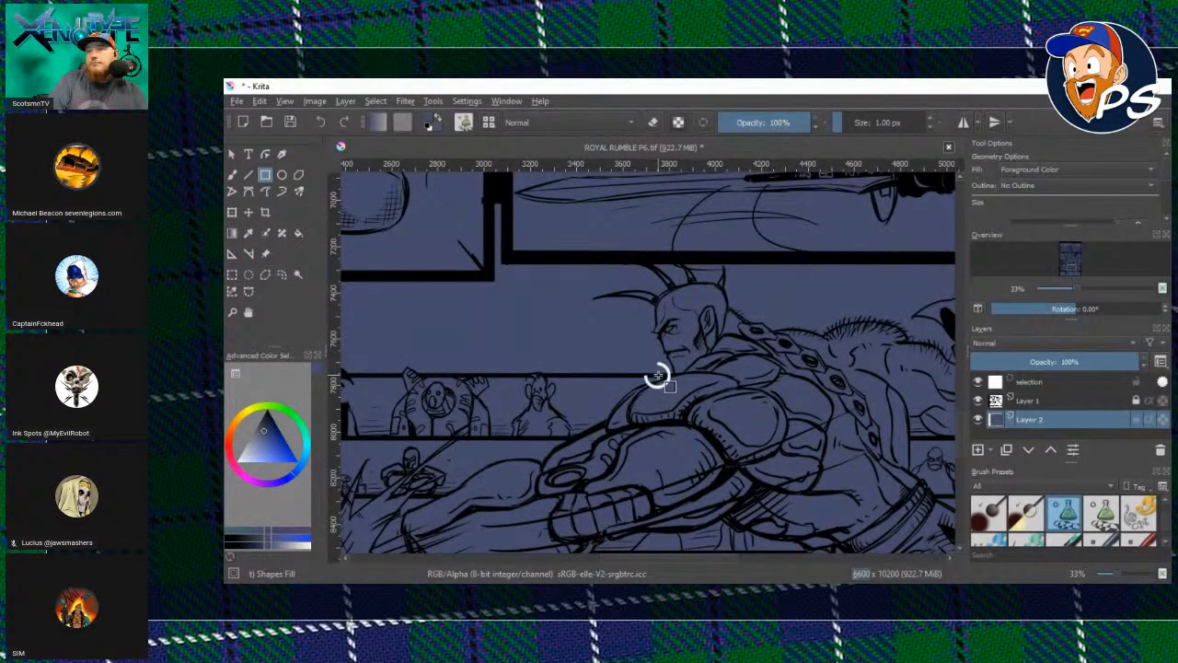
{"action": "left_click", "coordinate": [232, 175]}
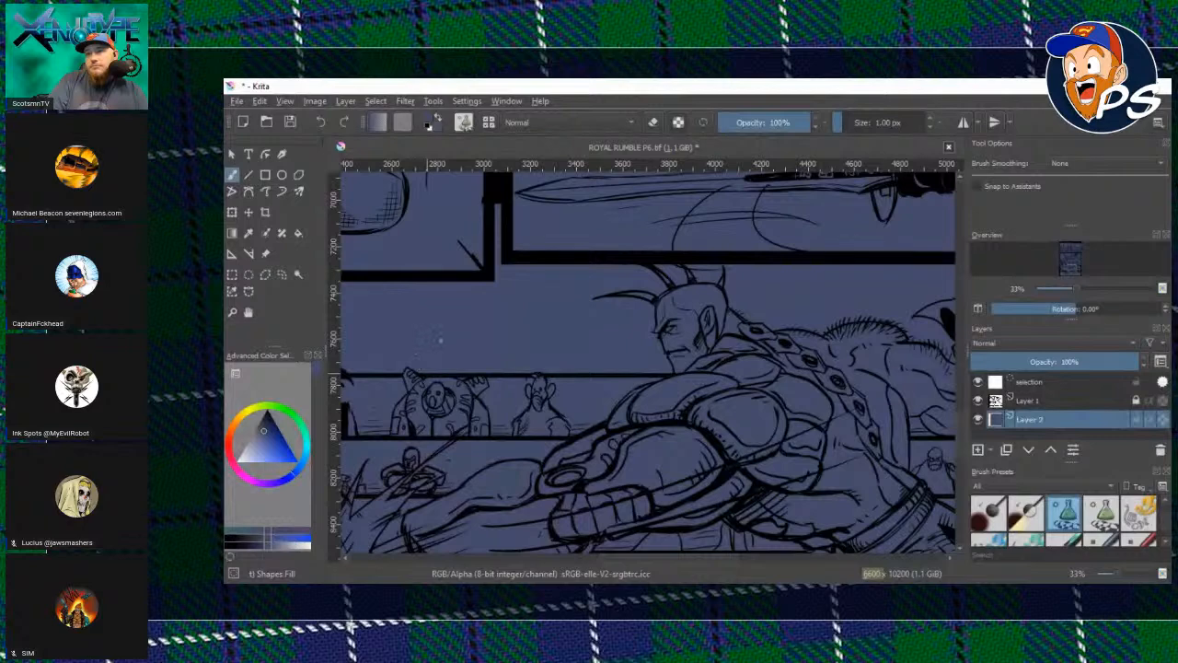
{"action": "left_click", "coordinate": [310, 449]}
{"action": "left_click", "coordinate": [296, 446]}
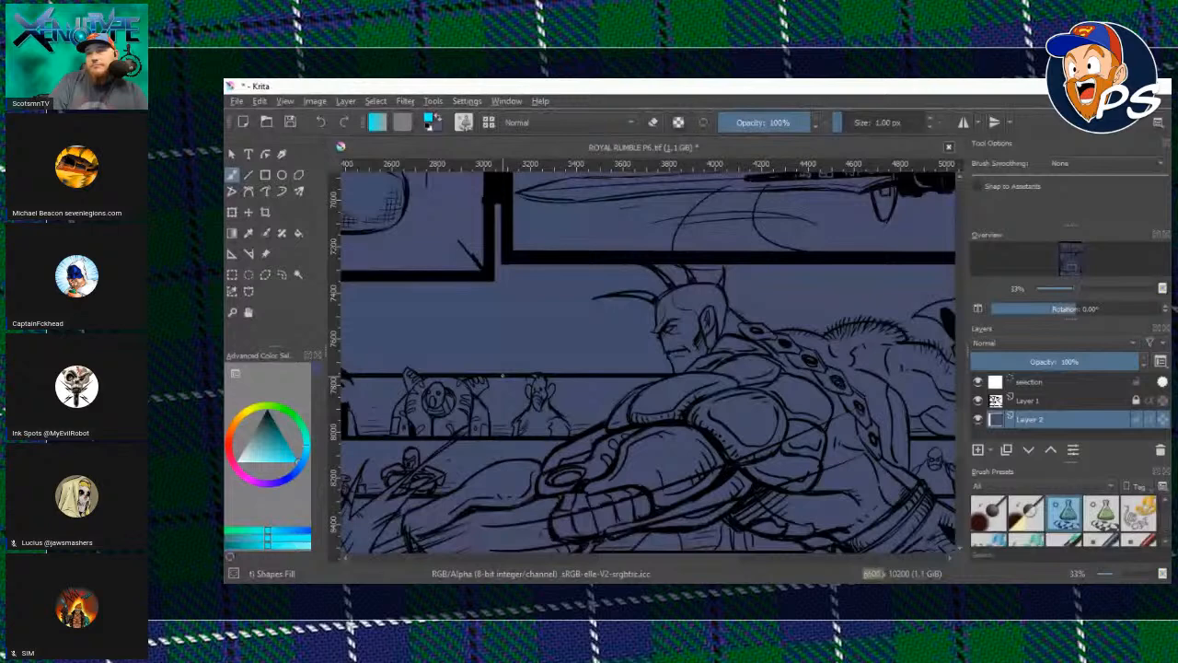
{"action": "mouse_move", "coordinate": [501, 375]}
{"action": "left_mouse_down"}
{"action": "mouse_move", "coordinate": [550, 287]}
{"action": "mouse_move", "coordinate": [644, 338]}
{"action": "mouse_move", "coordinate": [589, 358]}
{"action": "mouse_move", "coordinate": [598, 370]}
{"action": "mouse_move", "coordinate": [645, 372]}
{"action": "left_mouse_up"}
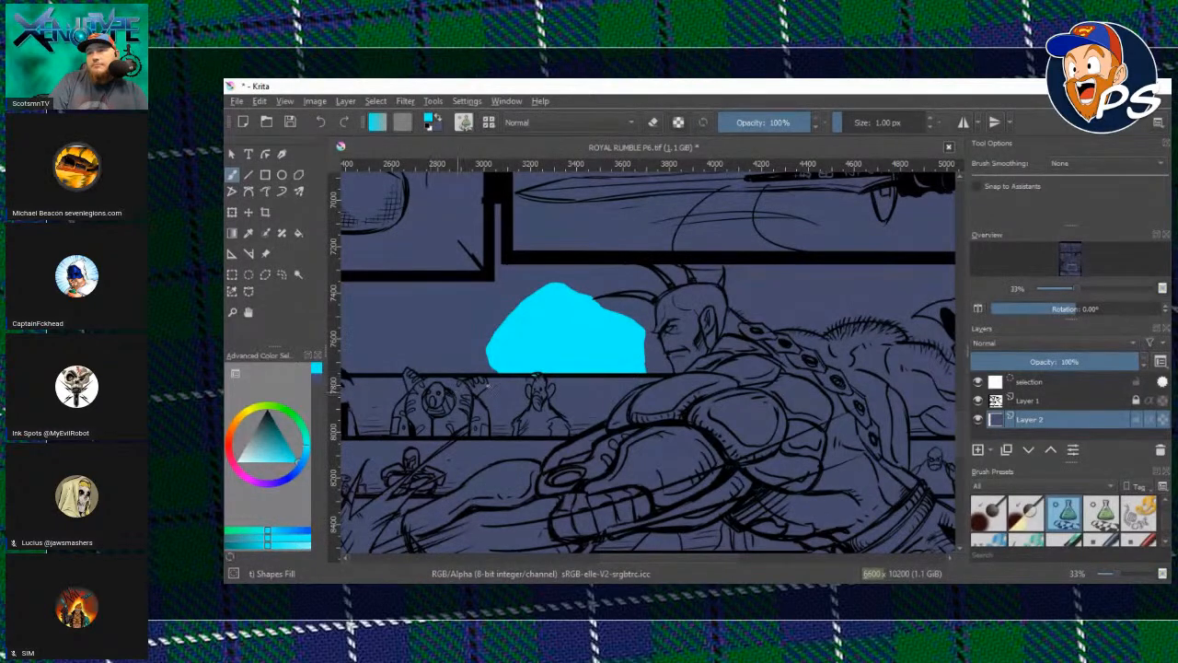
Extend the cyan background left to the inset box, down to the crowd line, and up to the panel border and gutter sliver.
{"action": "scroll", "coordinate": [432, 304], "scroll_direction": "left", "scroll_amount": 3}
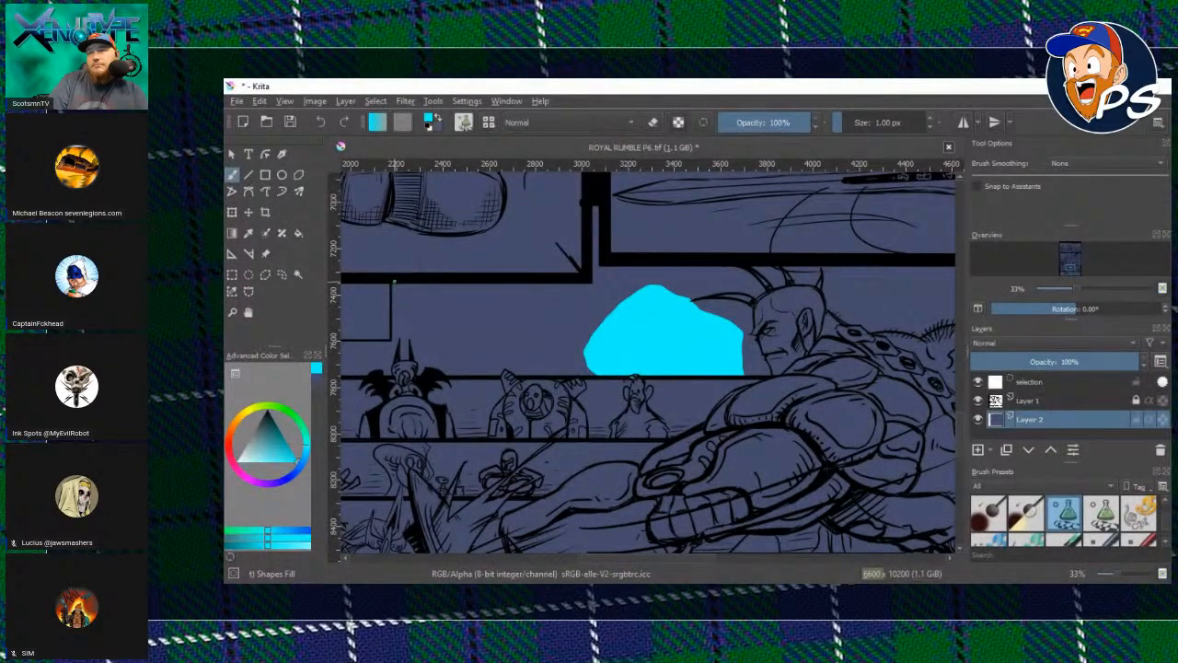
{"action": "mouse_move", "coordinate": [394, 282]}
{"action": "left_mouse_down"}
{"action": "mouse_move", "coordinate": [440, 345]}
{"action": "mouse_move", "coordinate": [517, 349]}
{"action": "mouse_move", "coordinate": [609, 332]}
{"action": "mouse_move", "coordinate": [587, 281]}
{"action": "left_mouse_up"}
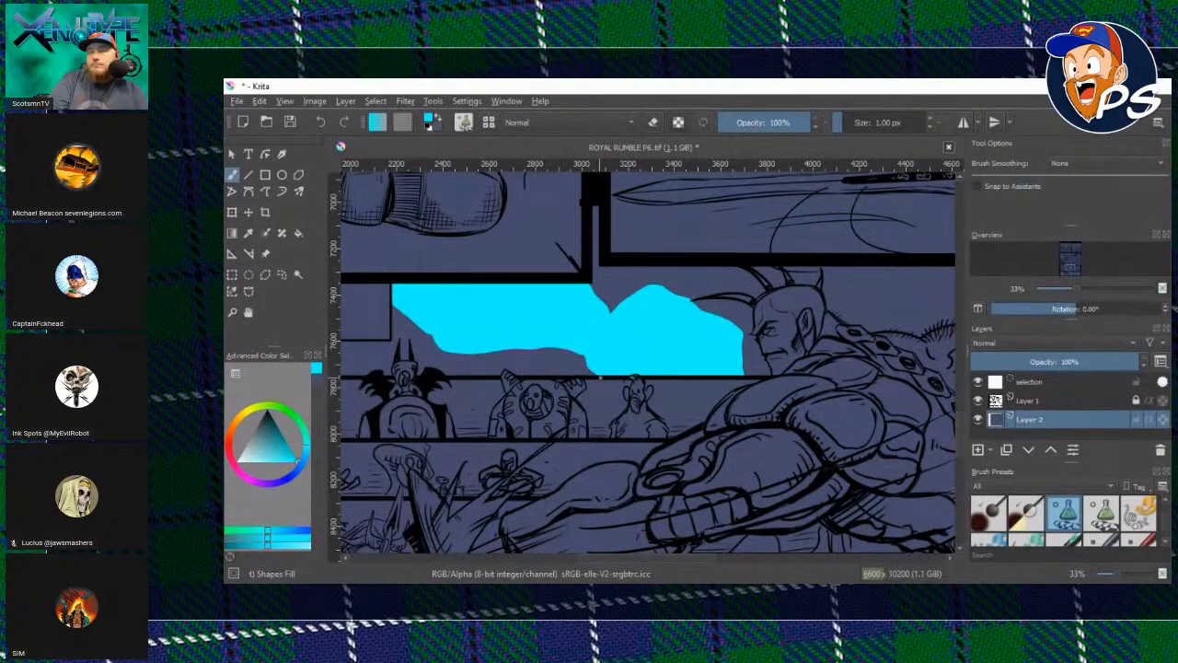
{"action": "mouse_move", "coordinate": [490, 331]}
{"action": "left_mouse_down"}
{"action": "mouse_move", "coordinate": [449, 342]}
{"action": "mouse_move", "coordinate": [450, 376]}
{"action": "left_mouse_up"}
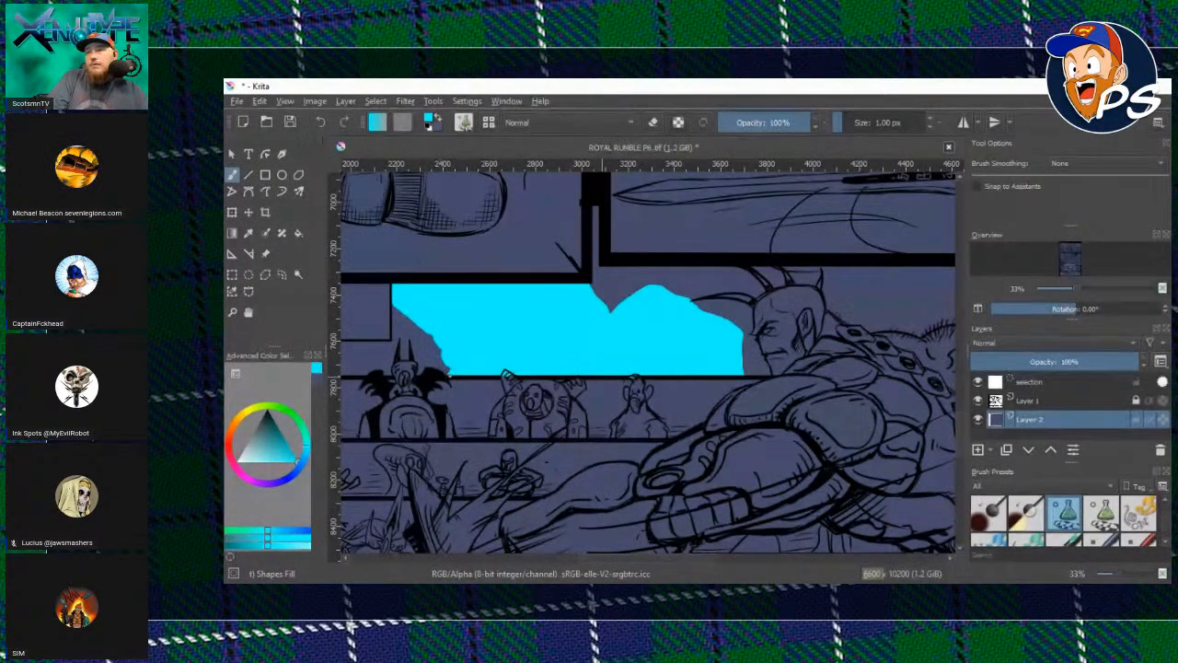
{"action": "key", "text": "ctrl+z"}
{"action": "mouse_move", "coordinate": [589, 285]}
{"action": "left_mouse_down"}
{"action": "mouse_move", "coordinate": [654, 314]}
{"action": "mouse_move", "coordinate": [662, 274]}
{"action": "left_mouse_up"}
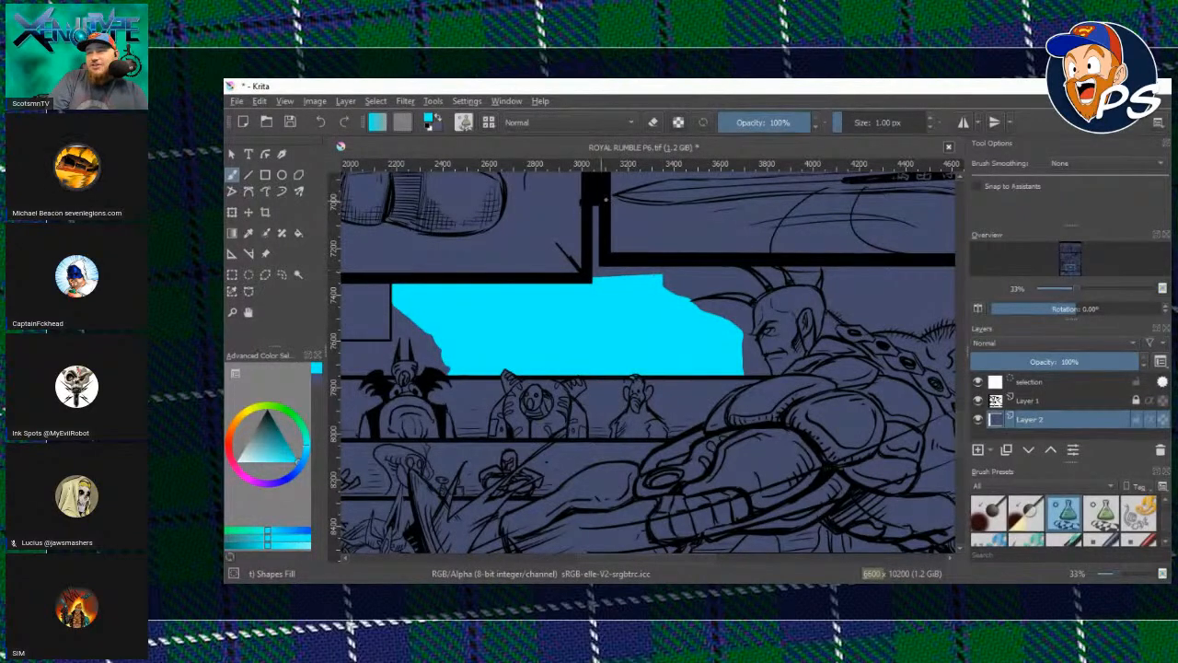
{"action": "mouse_move", "coordinate": [596, 206]}
{"action": "left_mouse_down"}
{"action": "mouse_move", "coordinate": [589, 288]}
{"action": "mouse_move", "coordinate": [612, 307]}
{"action": "left_mouse_up"}
{"action": "mouse_move", "coordinate": [606, 261]}
{"action": "left_mouse_down"}
{"action": "mouse_move", "coordinate": [615, 309]}
{"action": "mouse_move", "coordinate": [649, 315]}
{"action": "mouse_move", "coordinate": [734, 270]}
{"action": "left_mouse_up"}
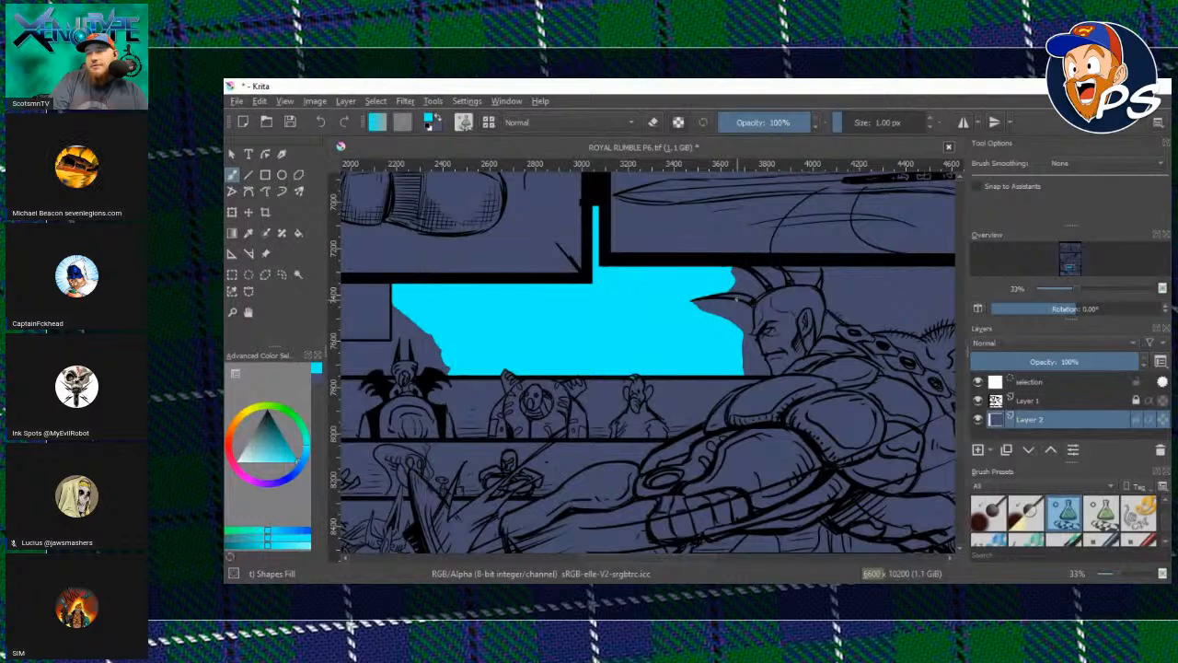
Fill the remaining cyan background along the horned fighter's face and shoulder and between his front horns.
{"action": "left_click_drag", "start_coordinate": [736, 299], "coordinate": [740, 324]}
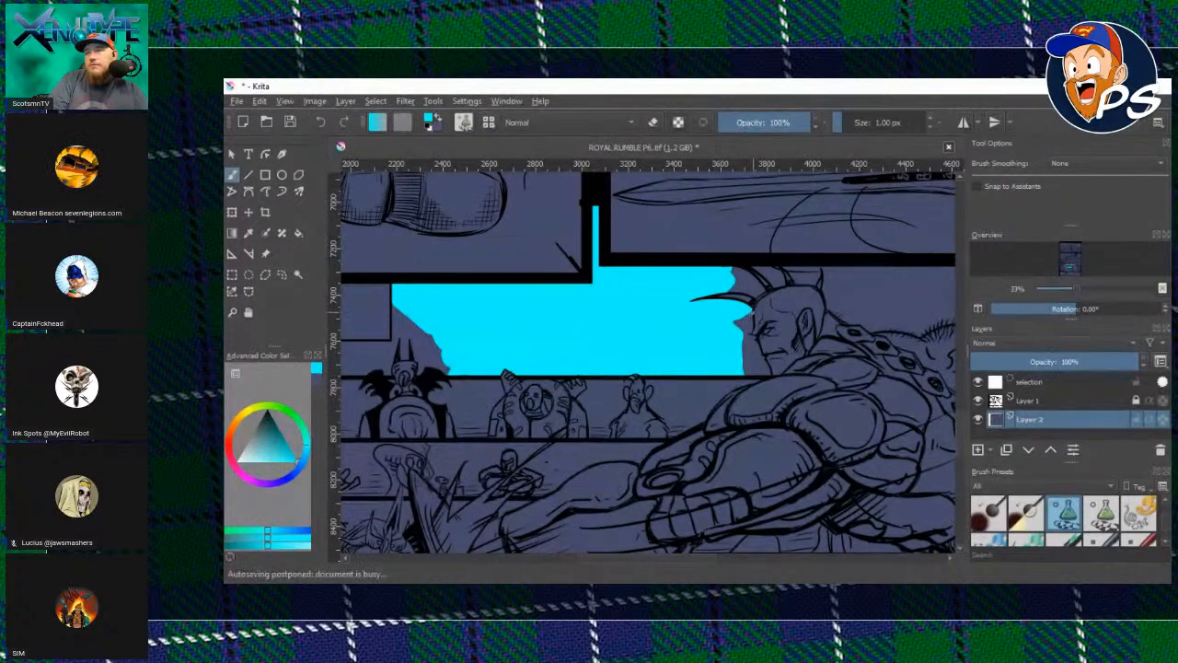
{"action": "mouse_move", "coordinate": [753, 310]}
{"action": "left_mouse_down"}
{"action": "mouse_move", "coordinate": [743, 344]}
{"action": "mouse_move", "coordinate": [759, 336]}
{"action": "mouse_move", "coordinate": [751, 364]}
{"action": "mouse_move", "coordinate": [760, 359]}
{"action": "left_mouse_up"}
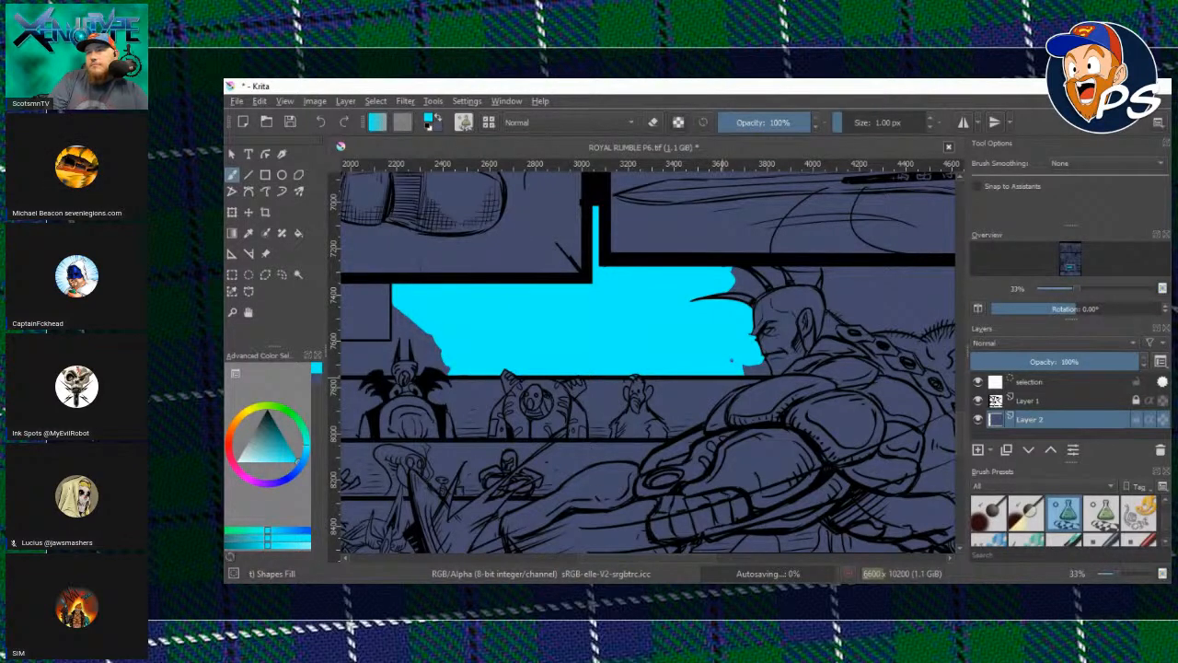
{"action": "left_click_drag", "start_coordinate": [732, 358], "coordinate": [772, 374]}
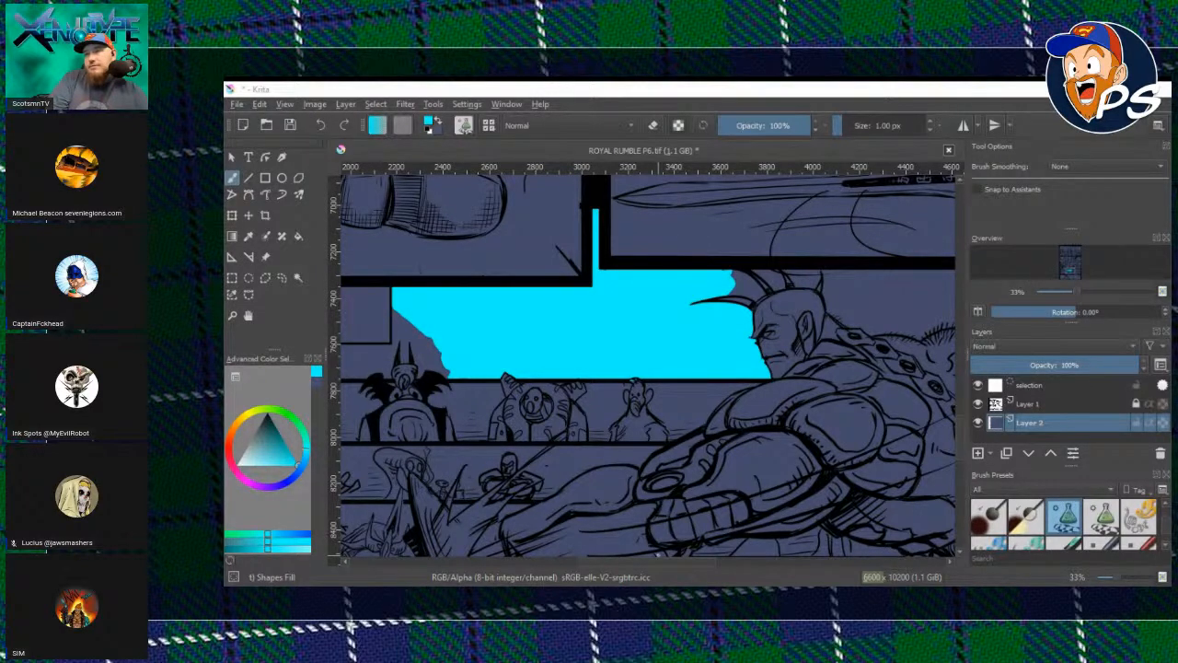
{"action": "left_click", "coordinate": [694, 536]}
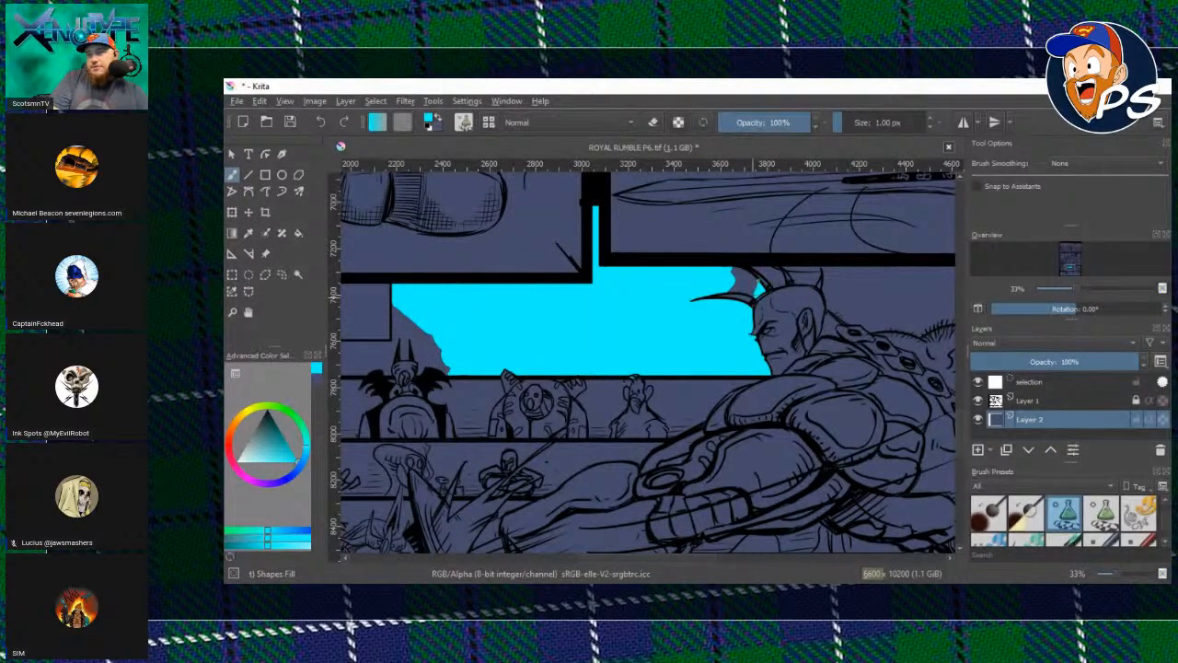
{"action": "left_click_drag", "start_coordinate": [746, 268], "coordinate": [710, 277]}
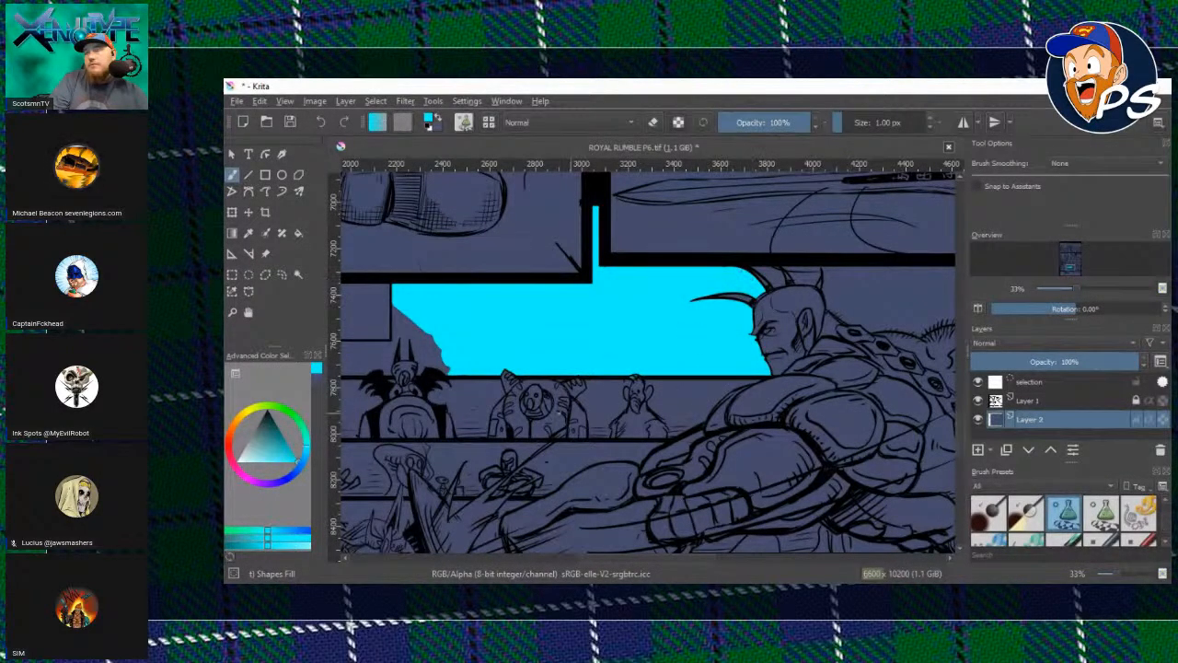
Fill the cyan gap between the inset box and the bat-winged spectator, including the space between its ears.
{"action": "left_click_drag", "start_coordinate": [451, 396], "coordinate": [552, 378]}
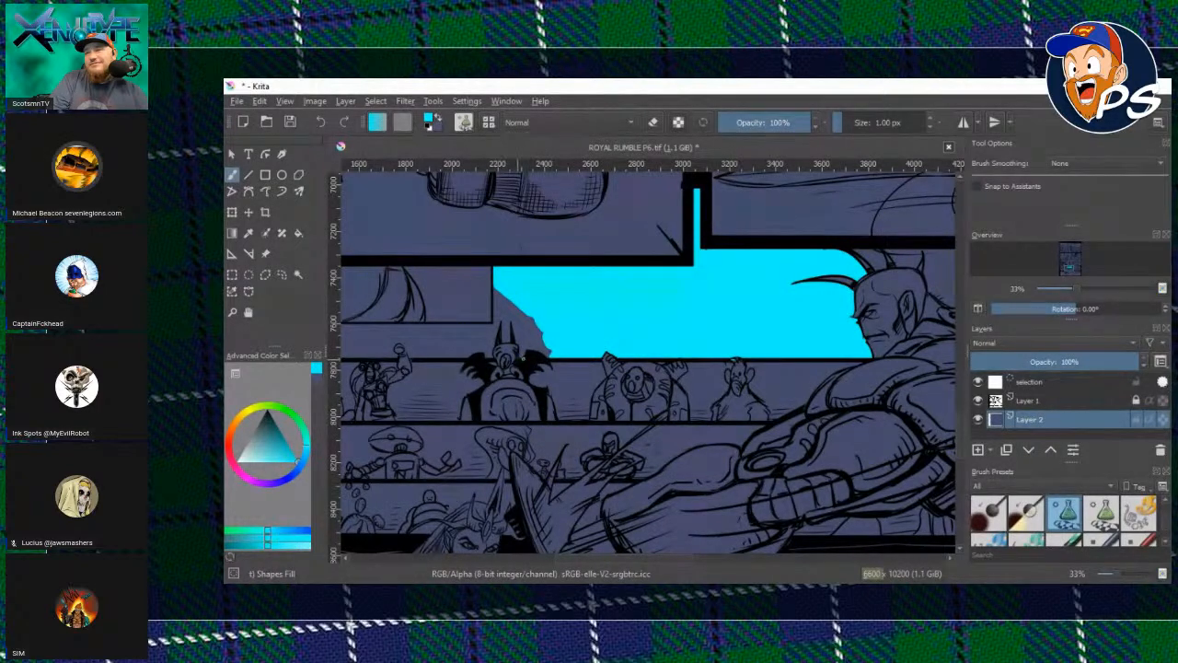
{"action": "mouse_move", "coordinate": [550, 352]}
{"action": "left_mouse_down"}
{"action": "mouse_move", "coordinate": [565, 326]}
{"action": "mouse_move", "coordinate": [527, 296]}
{"action": "mouse_move", "coordinate": [523, 345]}
{"action": "mouse_move", "coordinate": [541, 313]}
{"action": "mouse_move", "coordinate": [522, 287]}
{"action": "mouse_move", "coordinate": [502, 289]}
{"action": "mouse_move", "coordinate": [498, 332]}
{"action": "mouse_move", "coordinate": [510, 326]}
{"action": "mouse_move", "coordinate": [510, 340]}
{"action": "mouse_move", "coordinate": [511, 309]}
{"action": "left_mouse_up"}
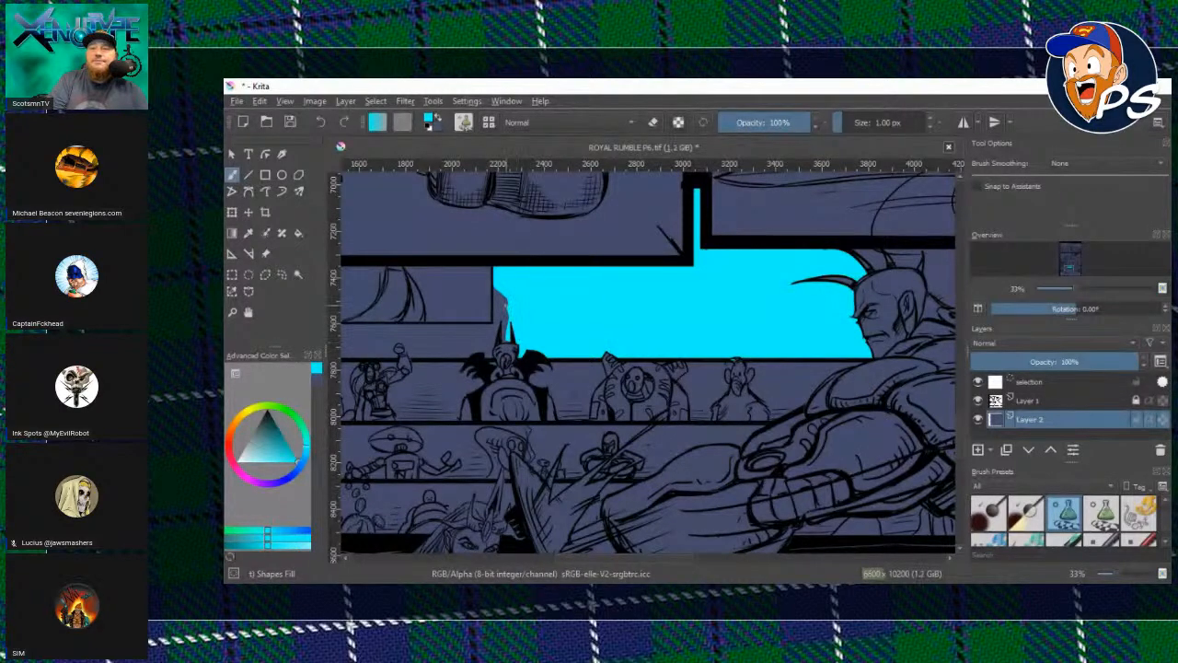
{"action": "left_click_drag", "start_coordinate": [505, 324], "coordinate": [494, 289]}
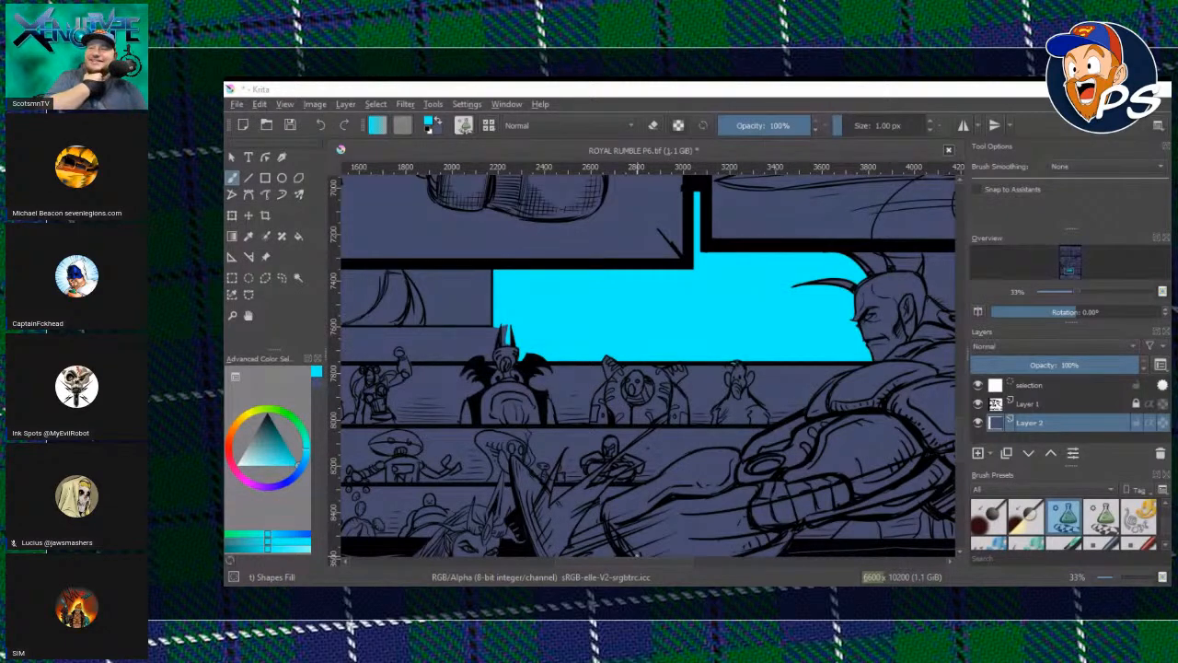
Fill the cyan background strip beneath the inset box, from the panel's outer border across to the robot spectator's cigar smoke.
{"action": "left_click_drag", "start_coordinate": [445, 348], "coordinate": [684, 354]}
{"action": "left_click_drag", "start_coordinate": [528, 392], "coordinate": [645, 387]}
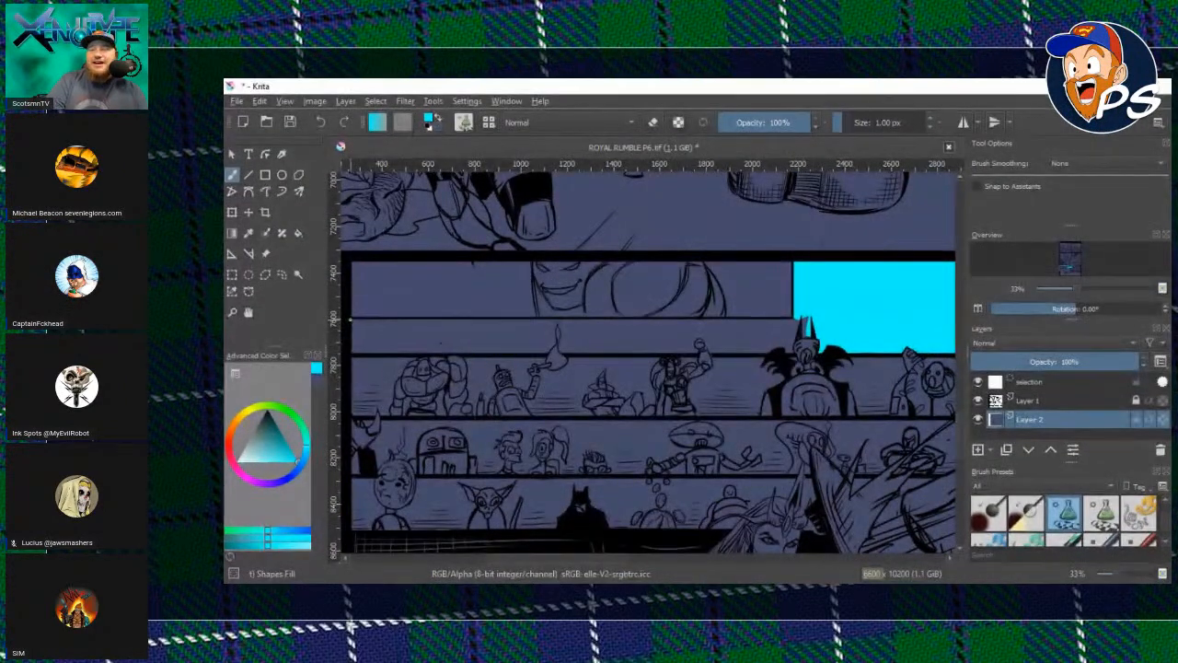
{"action": "mouse_move", "coordinate": [349, 319]}
{"action": "left_mouse_down"}
{"action": "mouse_move", "coordinate": [376, 335]}
{"action": "mouse_move", "coordinate": [349, 354]}
{"action": "mouse_move", "coordinate": [375, 338]}
{"action": "left_mouse_up"}
{"action": "left_click_drag", "start_coordinate": [507, 341], "coordinate": [646, 365]}
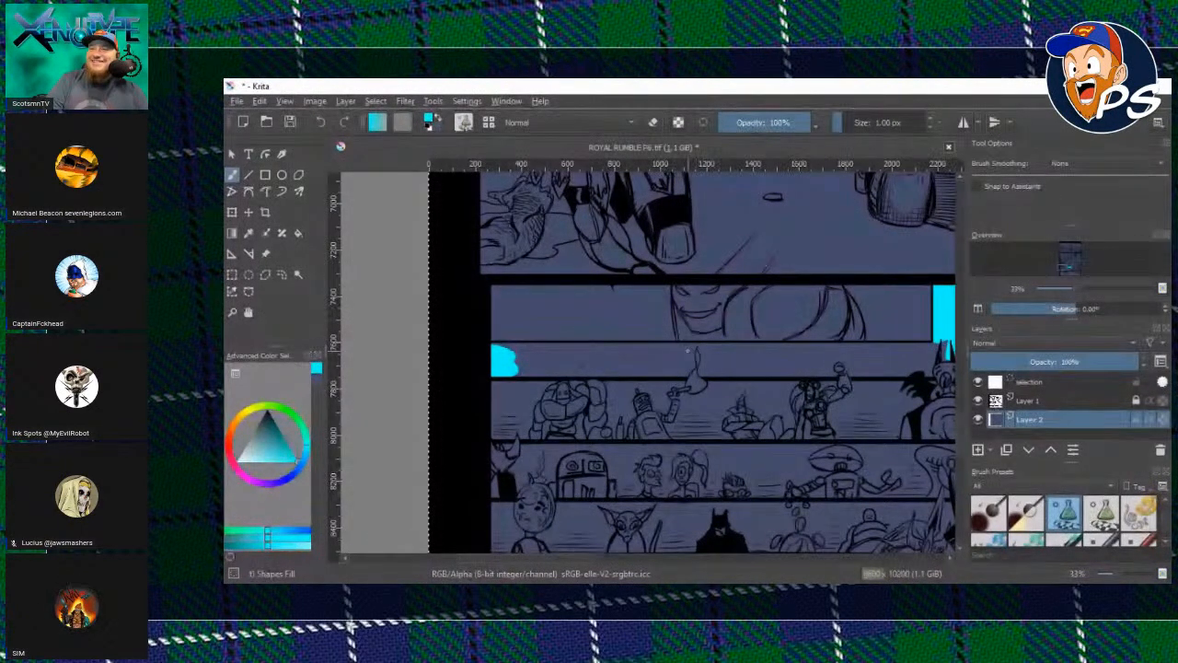
{"action": "mouse_move", "coordinate": [695, 348]}
{"action": "left_mouse_down"}
{"action": "mouse_move", "coordinate": [642, 374]}
{"action": "mouse_move", "coordinate": [550, 372]}
{"action": "mouse_move", "coordinate": [635, 365]}
{"action": "mouse_move", "coordinate": [533, 357]}
{"action": "mouse_move", "coordinate": [644, 350]}
{"action": "mouse_move", "coordinate": [490, 343]}
{"action": "left_mouse_up"}
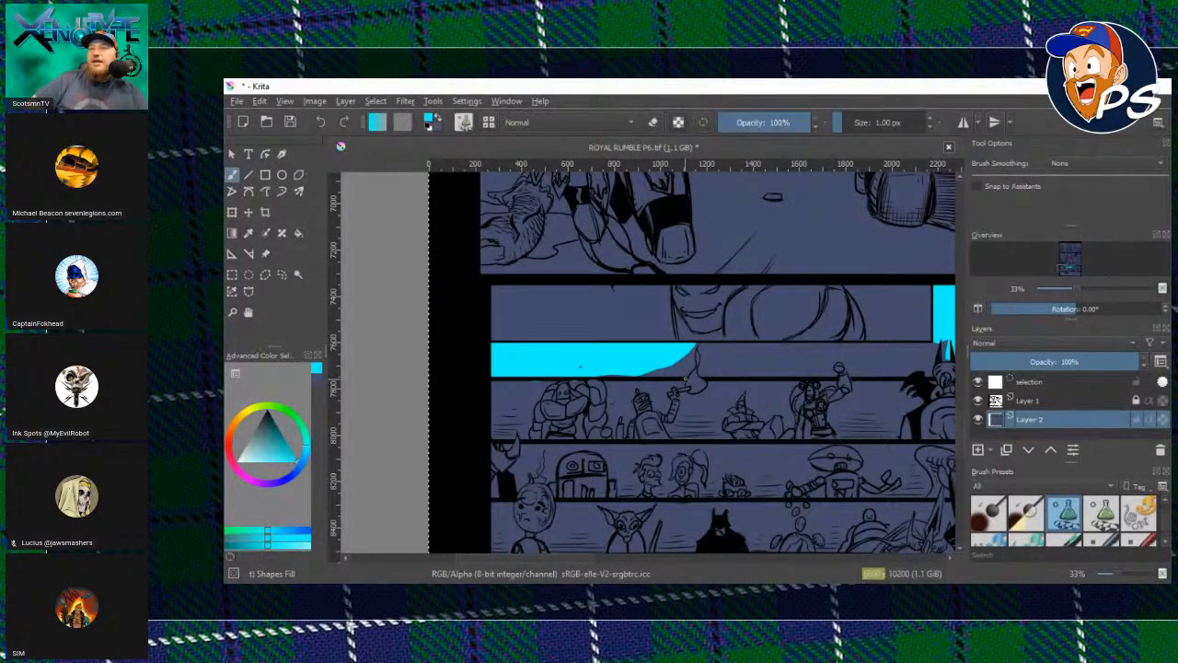
{"action": "left_click_drag", "start_coordinate": [685, 376], "coordinate": [603, 377]}
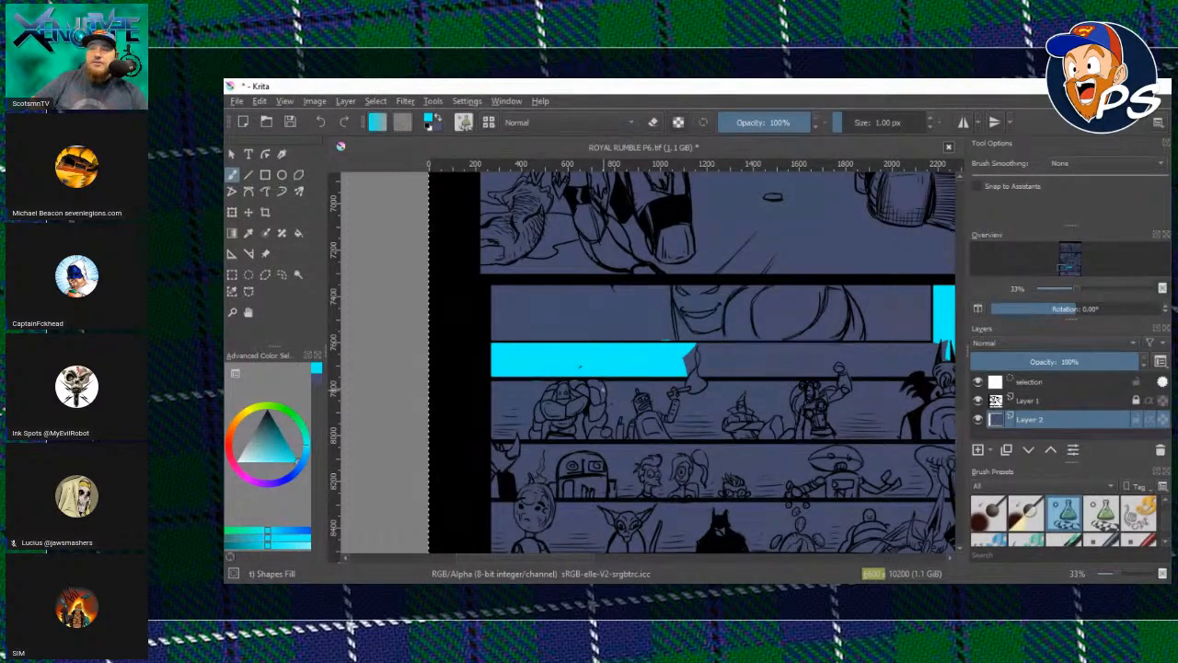
Fill the cigar-smoking robot's torso, arms and head, plus its cigar and smoke, with light grey.
{"action": "left_click_drag", "start_coordinate": [680, 437], "coordinate": [580, 381]}
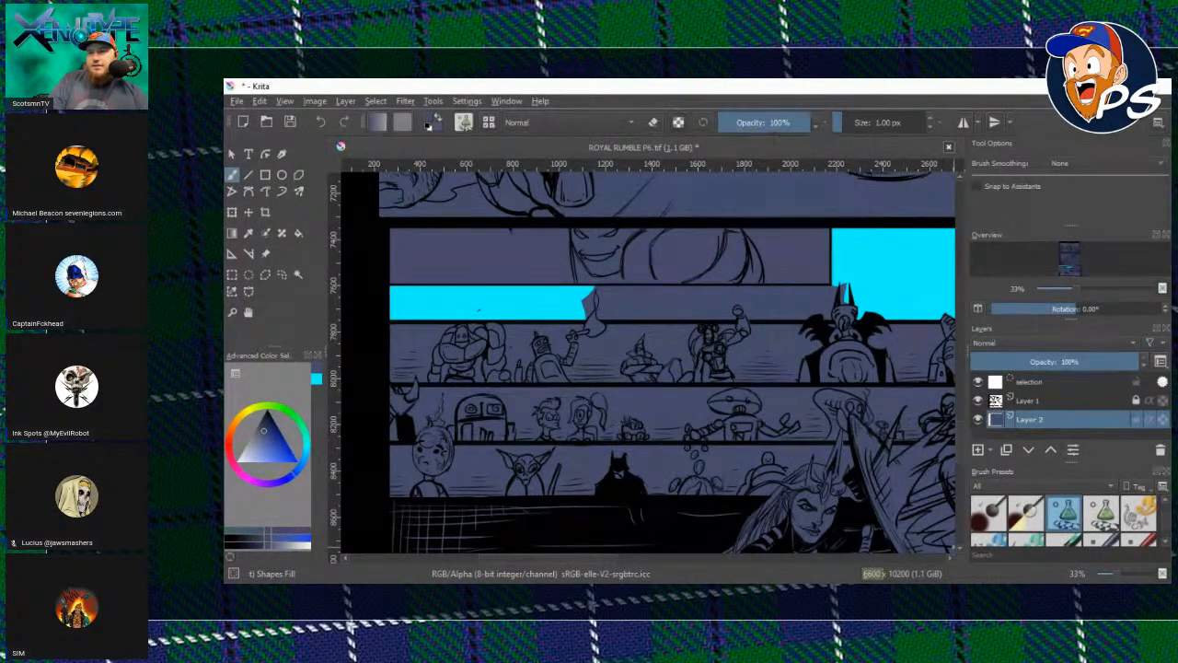
{"action": "left_click_drag", "start_coordinate": [1119, 577], "coordinate": [1128, 579]}
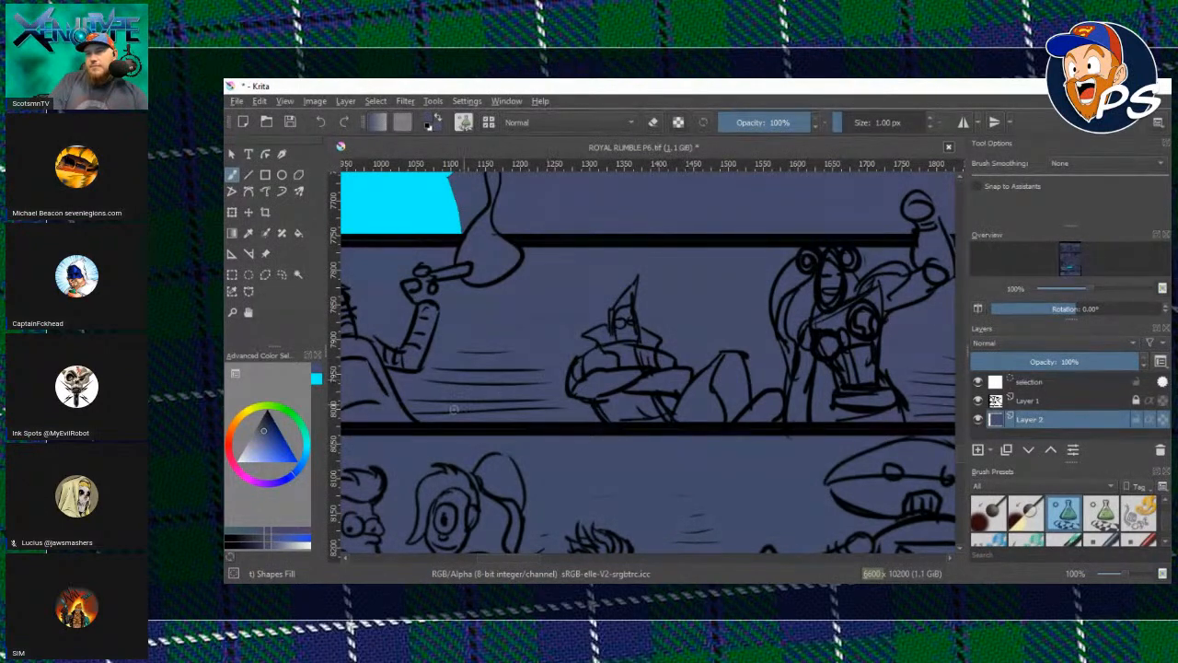
{"action": "left_click_drag", "start_coordinate": [455, 411], "coordinate": [619, 372]}
{"action": "mouse_move", "coordinate": [527, 388]}
{"action": "left_mouse_down"}
{"action": "mouse_move", "coordinate": [596, 410]}
{"action": "mouse_move", "coordinate": [591, 392]}
{"action": "left_mouse_up"}
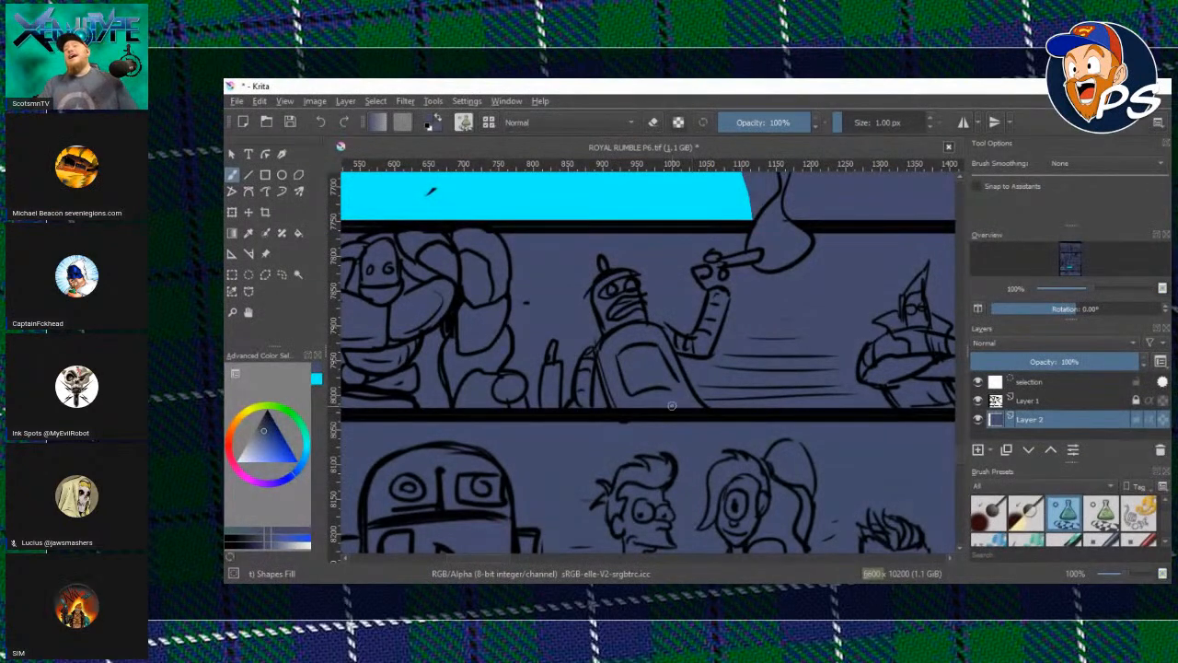
{"action": "left_click", "coordinate": [256, 446]}
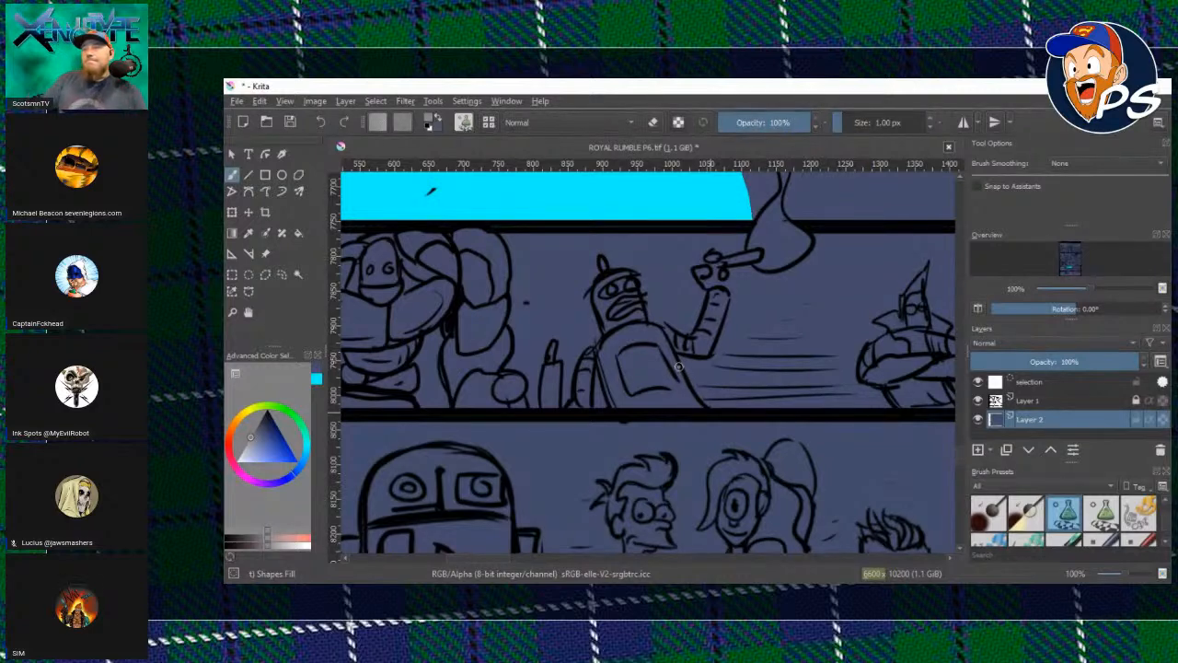
{"action": "mouse_move", "coordinate": [675, 347]}
{"action": "left_mouse_down"}
{"action": "mouse_move", "coordinate": [704, 402]}
{"action": "mouse_move", "coordinate": [725, 314]}
{"action": "left_mouse_up"}
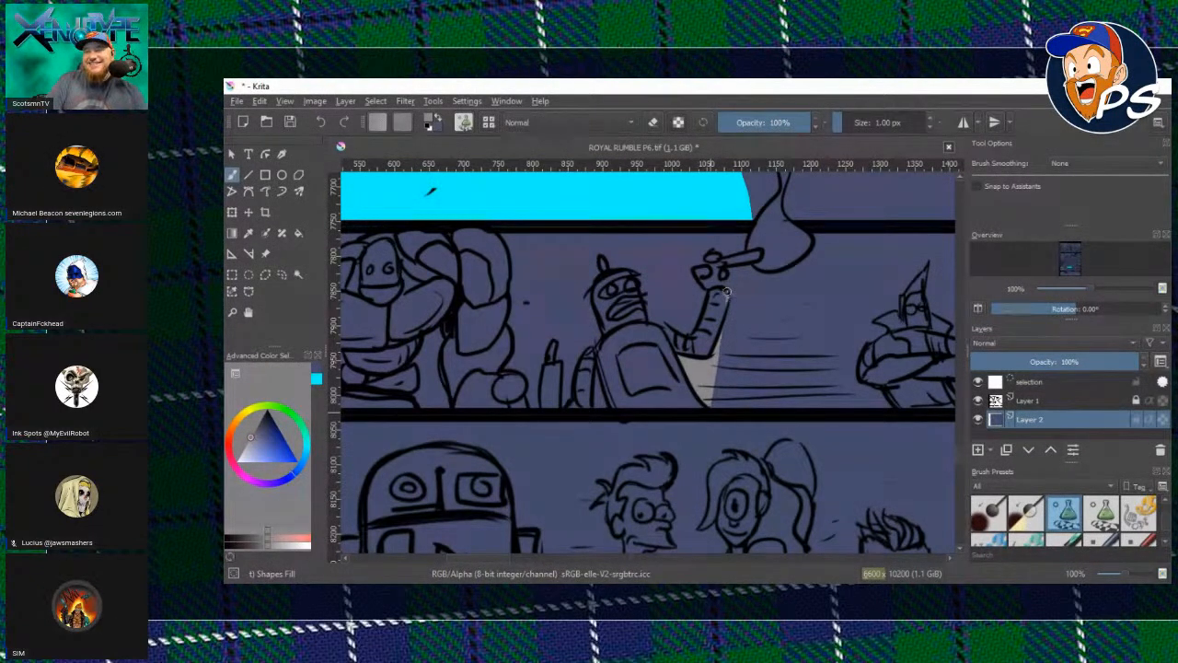
{"action": "mouse_move", "coordinate": [724, 271]}
{"action": "left_mouse_down"}
{"action": "mouse_move", "coordinate": [782, 270]}
{"action": "mouse_move", "coordinate": [808, 249]}
{"action": "mouse_move", "coordinate": [808, 231]}
{"action": "mouse_move", "coordinate": [784, 211]}
{"action": "mouse_move", "coordinate": [787, 173]}
{"action": "mouse_move", "coordinate": [745, 251]}
{"action": "mouse_move", "coordinate": [709, 253]}
{"action": "mouse_move", "coordinate": [695, 269]}
{"action": "mouse_move", "coordinate": [707, 296]}
{"action": "mouse_move", "coordinate": [692, 350]}
{"action": "mouse_move", "coordinate": [639, 311]}
{"action": "mouse_move", "coordinate": [622, 322]}
{"action": "mouse_move", "coordinate": [614, 373]}
{"action": "mouse_move", "coordinate": [681, 405]}
{"action": "mouse_move", "coordinate": [699, 368]}
{"action": "left_mouse_up"}
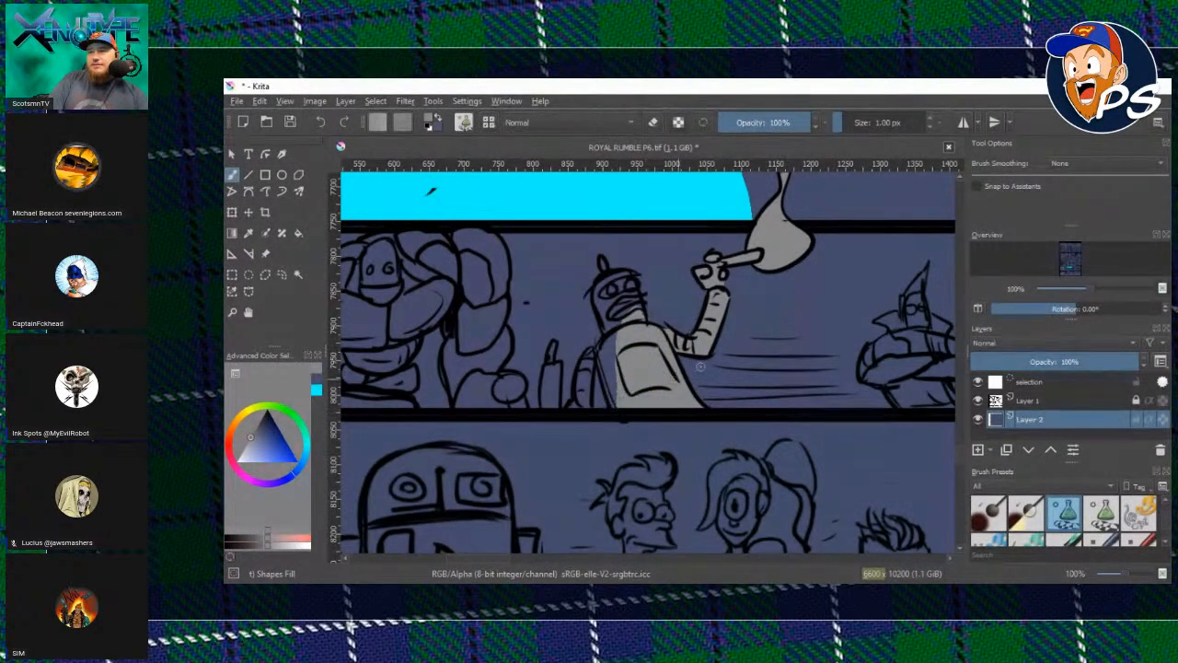
{"action": "left_click_drag", "start_coordinate": [616, 405], "coordinate": [594, 348]}
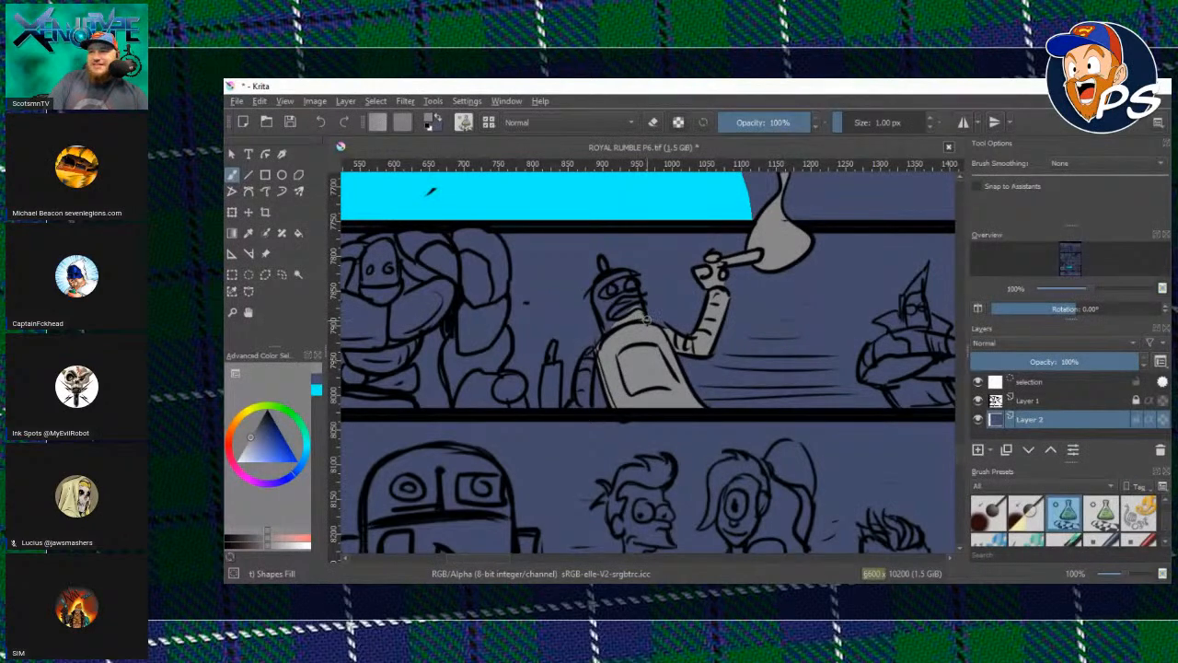
{"action": "left_click_drag", "start_coordinate": [615, 323], "coordinate": [615, 277]}
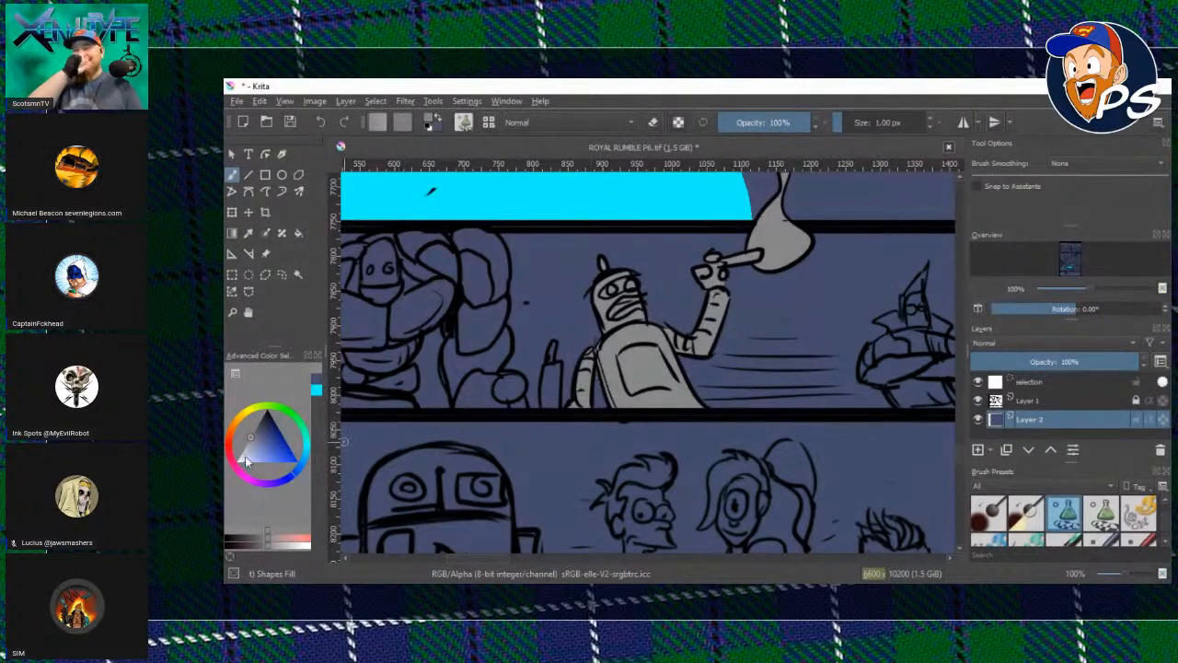
Select the robot's light grey by similar colour and fill its visor, mouth, cigar and smoke with a darker grey.
{"action": "left_click_drag", "start_coordinate": [250, 445], "coordinate": [258, 424]}
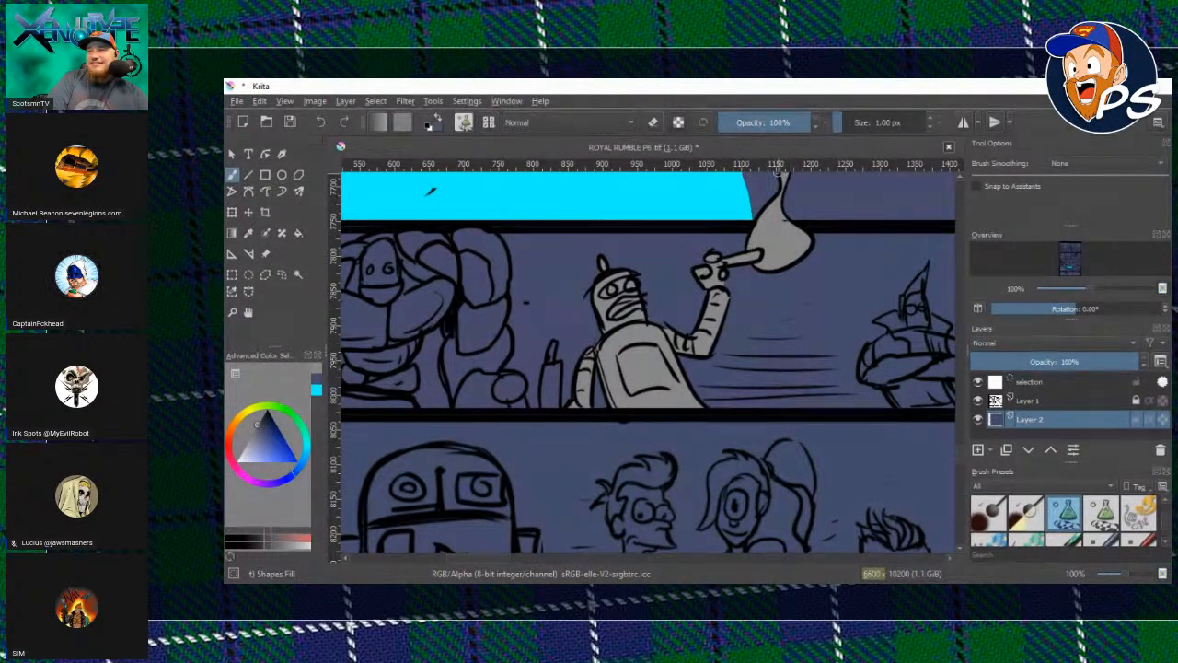
{"action": "left_click", "coordinate": [232, 293]}
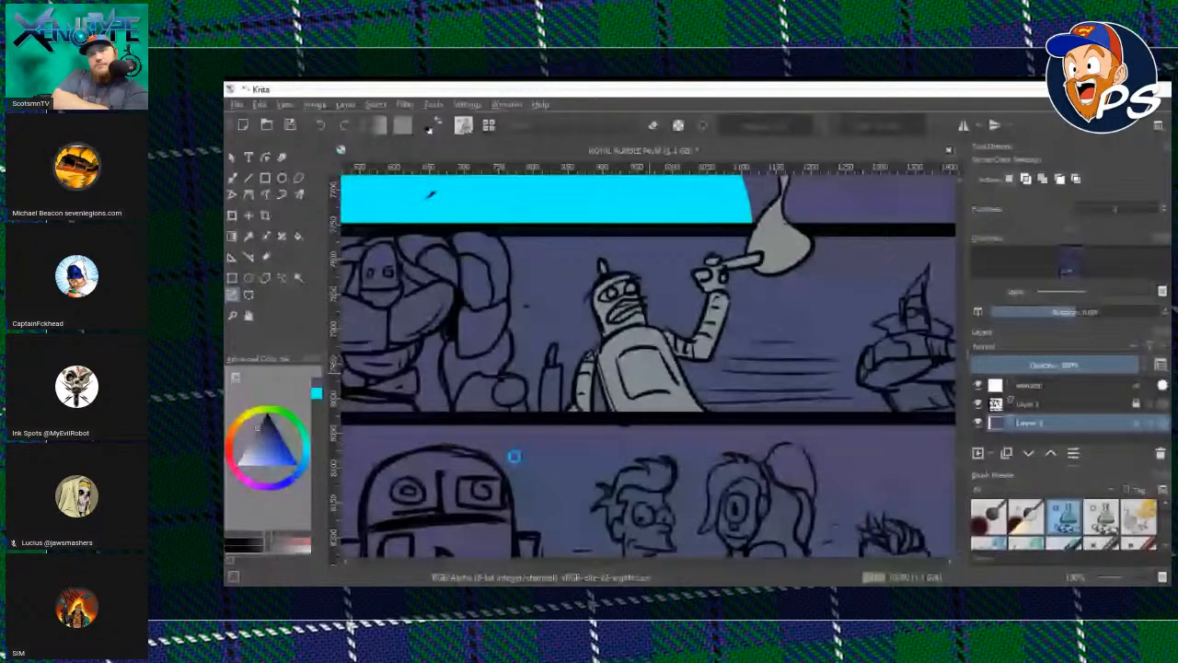
{"action": "key", "text": "b"}
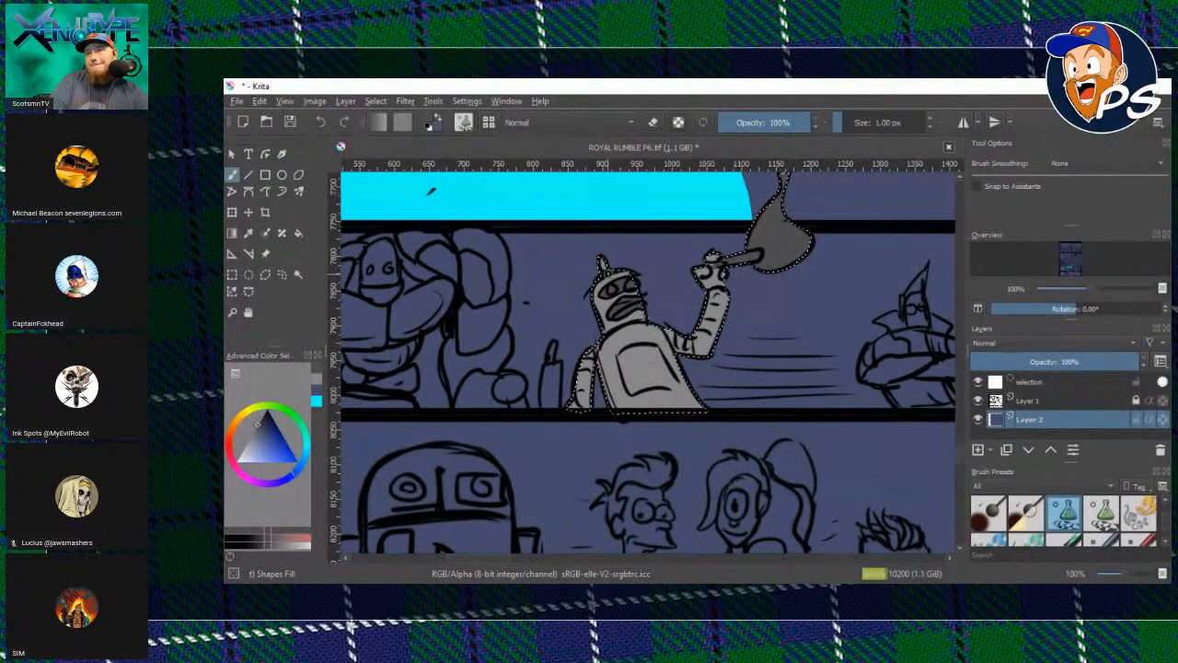
Select the darker grey areas by similar colour and fill the cigar, smoke, mouth and eyes with orange-brown.
{"action": "left_click", "coordinate": [232, 291]}
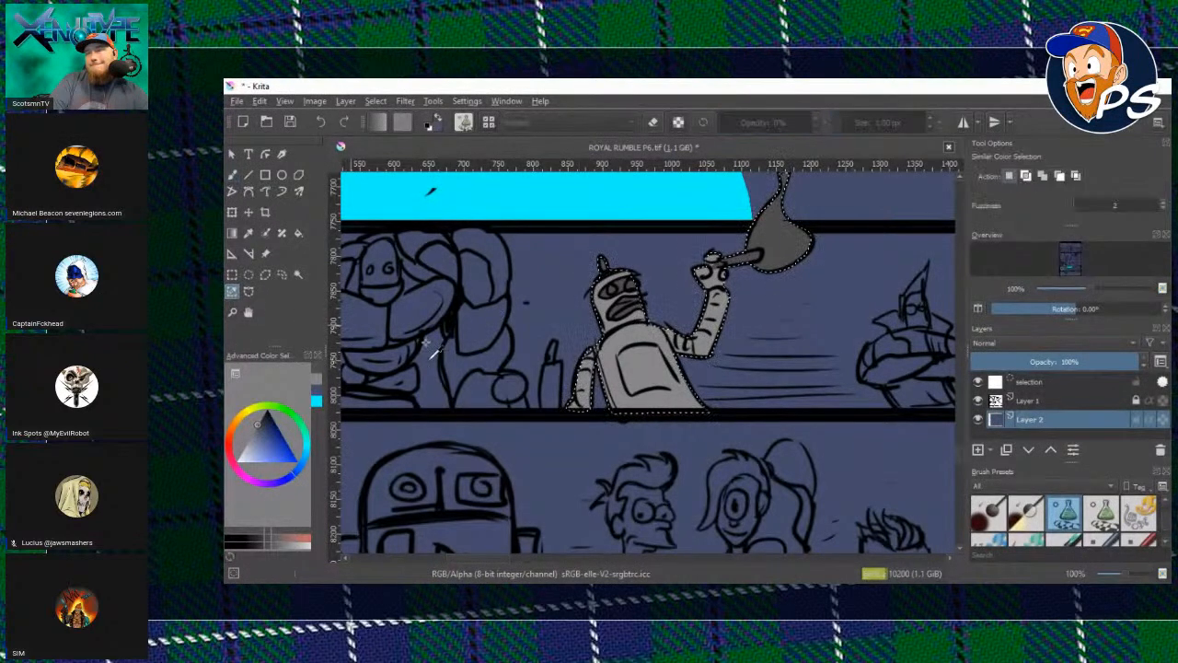
{"action": "left_click", "coordinate": [778, 242]}
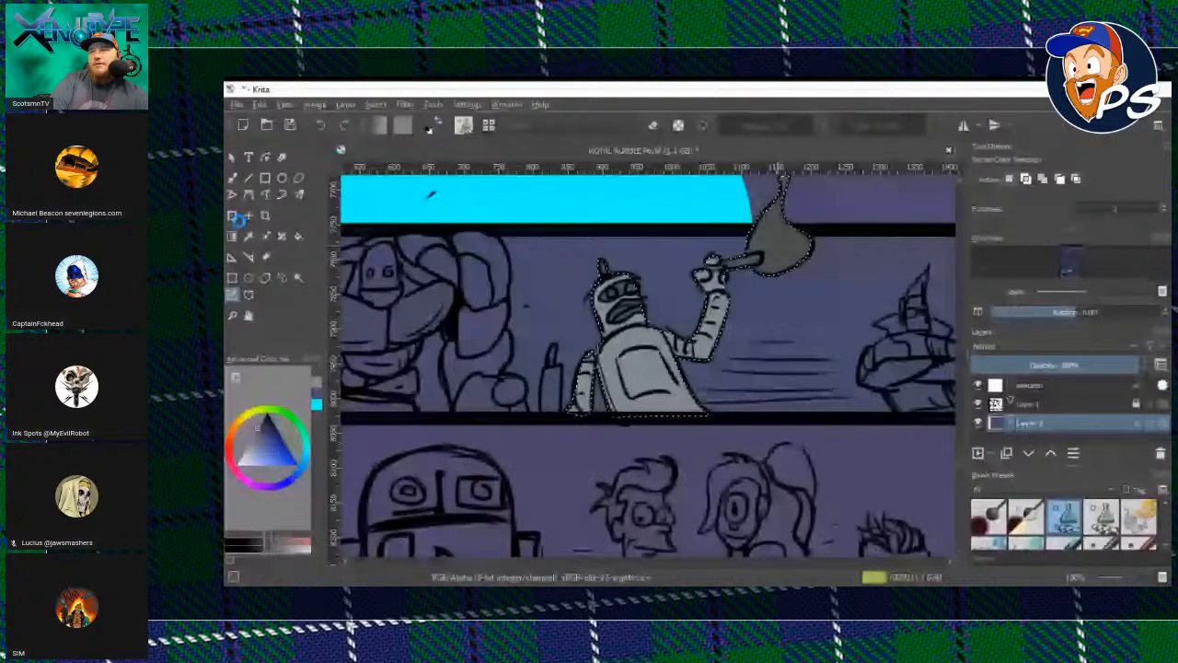
{"action": "left_click", "coordinate": [270, 437]}
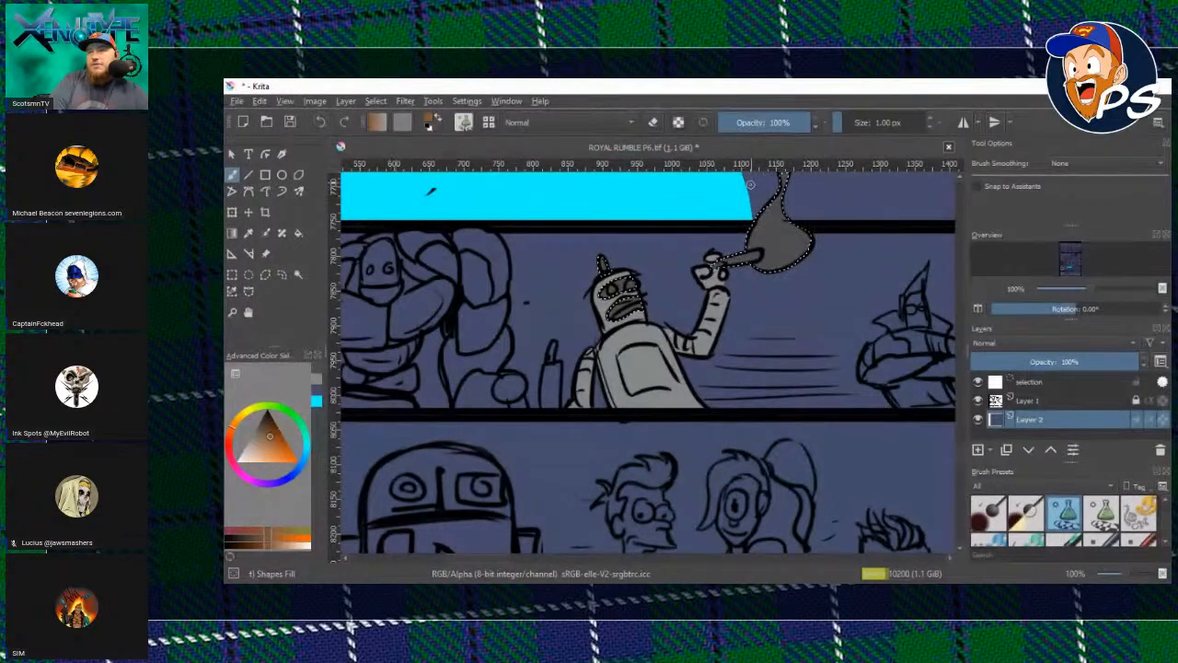
{"action": "left_click_drag", "start_coordinate": [703, 213], "coordinate": [695, 221]}
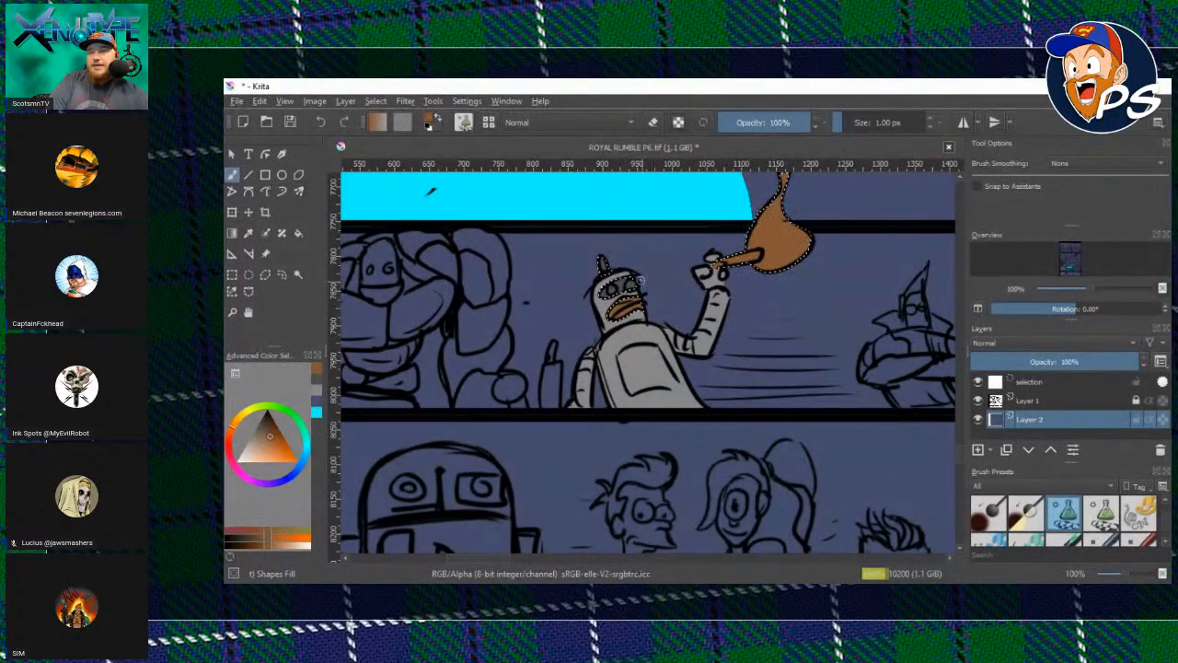
{"action": "mouse_move", "coordinate": [639, 281]}
{"action": "left_mouse_down"}
{"action": "mouse_move", "coordinate": [655, 286]}
{"action": "mouse_move", "coordinate": [616, 289]}
{"action": "left_mouse_up"}
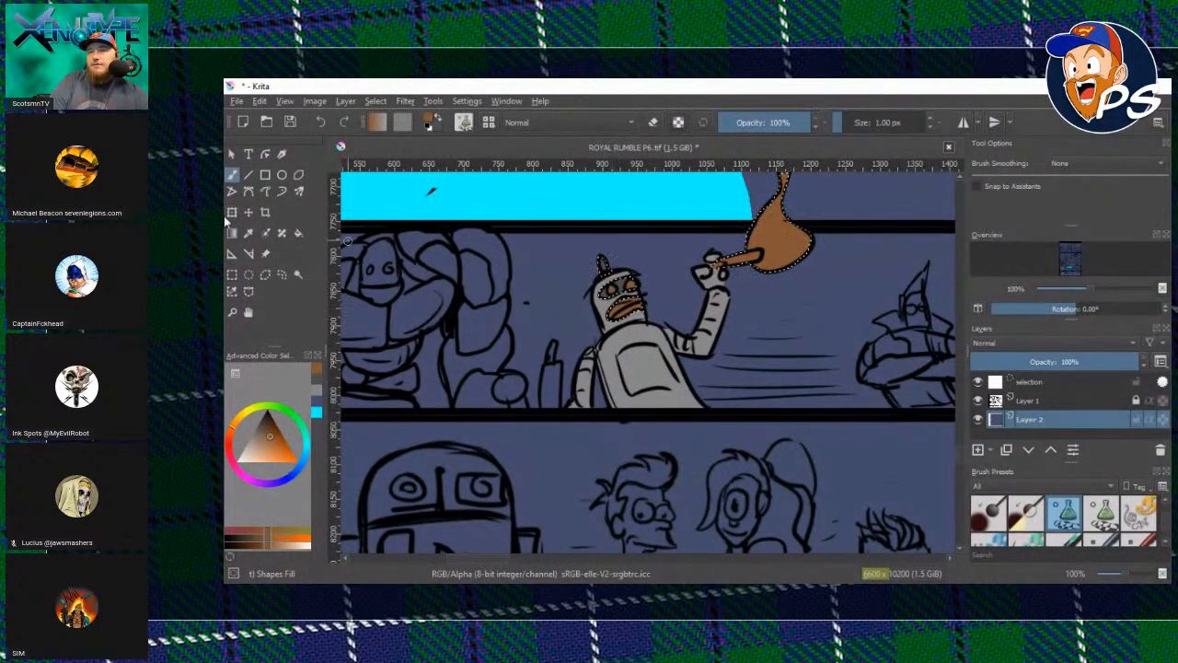
Fill the robot's eyes, teeth and cigar smoke with pale cream, and recolour the smoke light grey.
{"action": "left_click", "coordinate": [248, 291]}
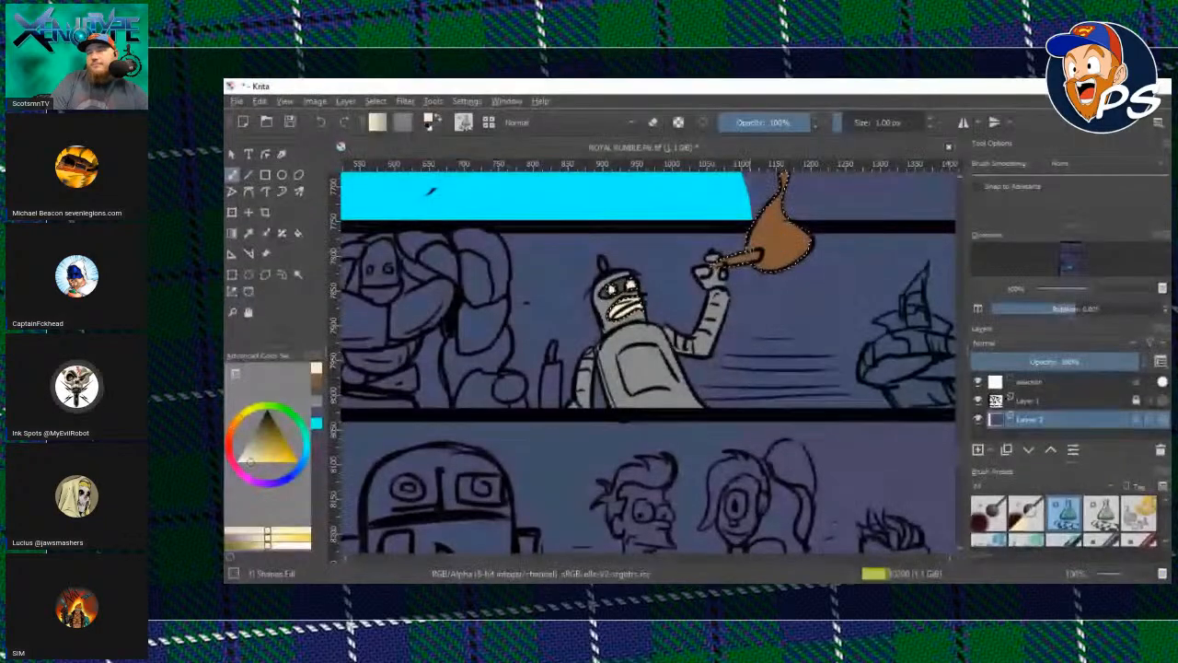
{"action": "mouse_move", "coordinate": [778, 189]}
{"action": "left_mouse_down"}
{"action": "mouse_move", "coordinate": [773, 221]}
{"action": "mouse_move", "coordinate": [828, 242]}
{"action": "mouse_move", "coordinate": [830, 229]}
{"action": "left_mouse_up"}
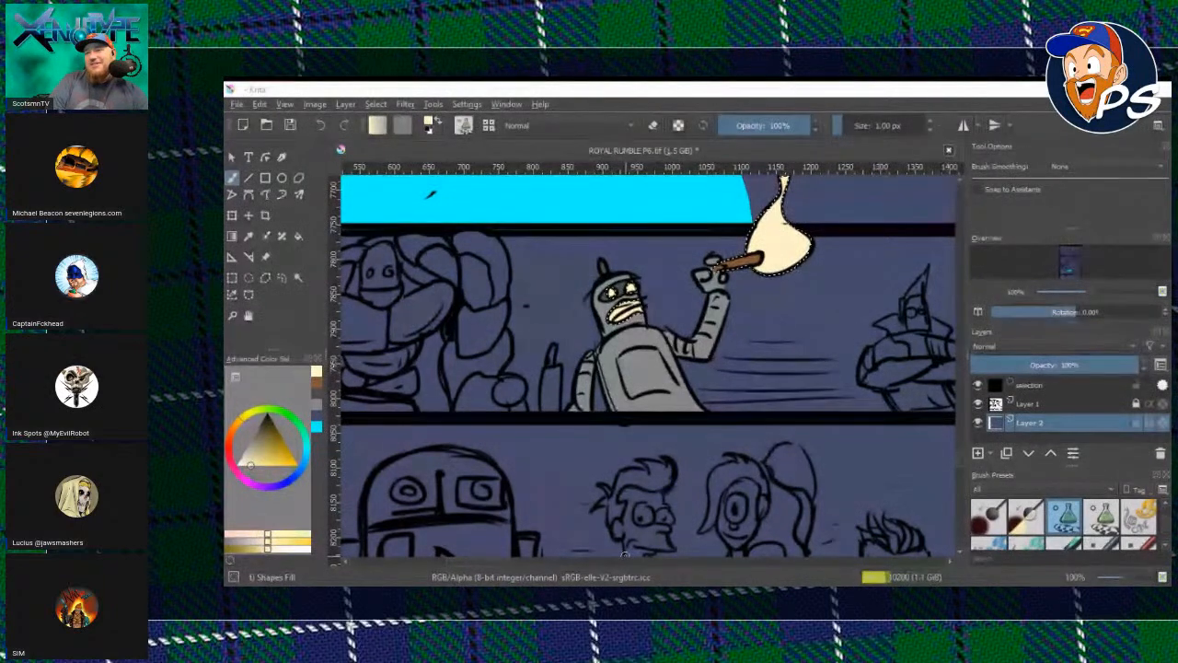
{"action": "left_click", "coordinate": [232, 291]}
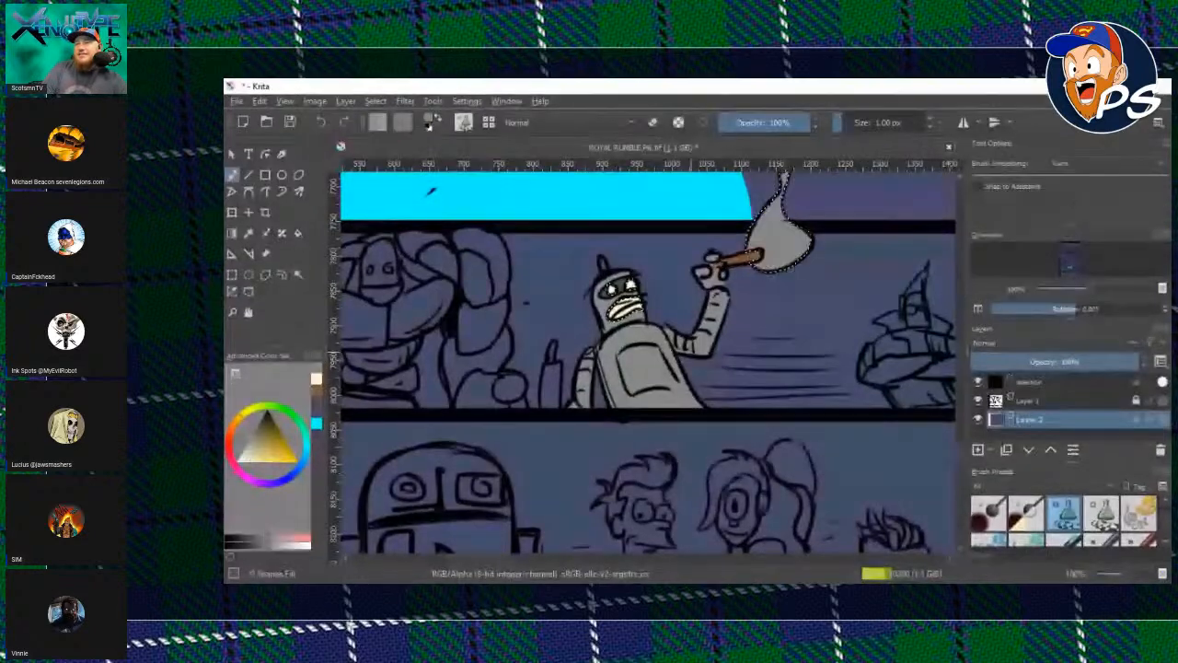
{"action": "left_click", "coordinate": [232, 291]}
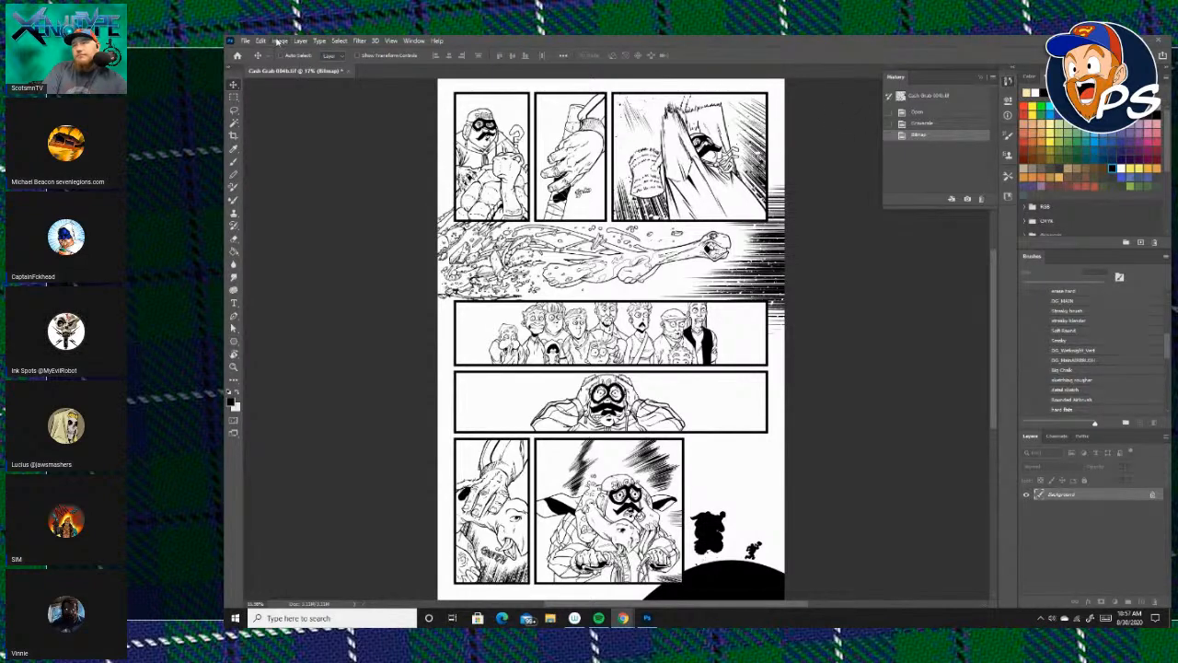
In Photoshop, convert the Cash Grab comic page from Bitmap to Grayscale with a size ratio of 1.
{"action": "left_click", "coordinate": [283, 41]}
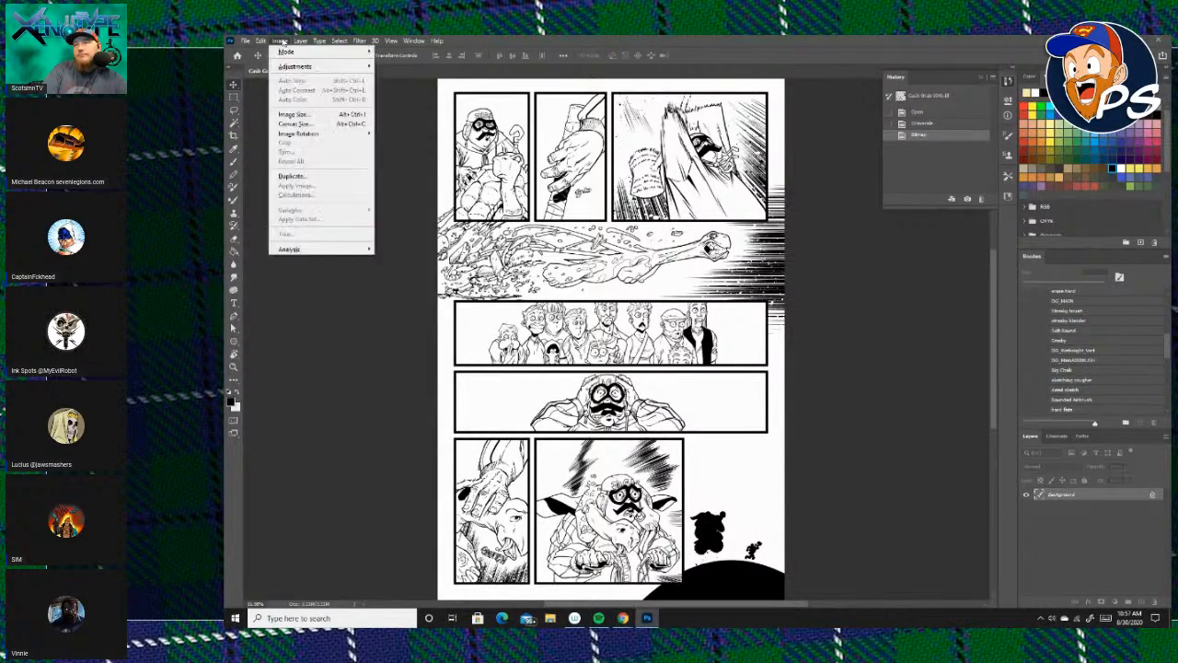
{"action": "mouse_move", "coordinate": [303, 53]}
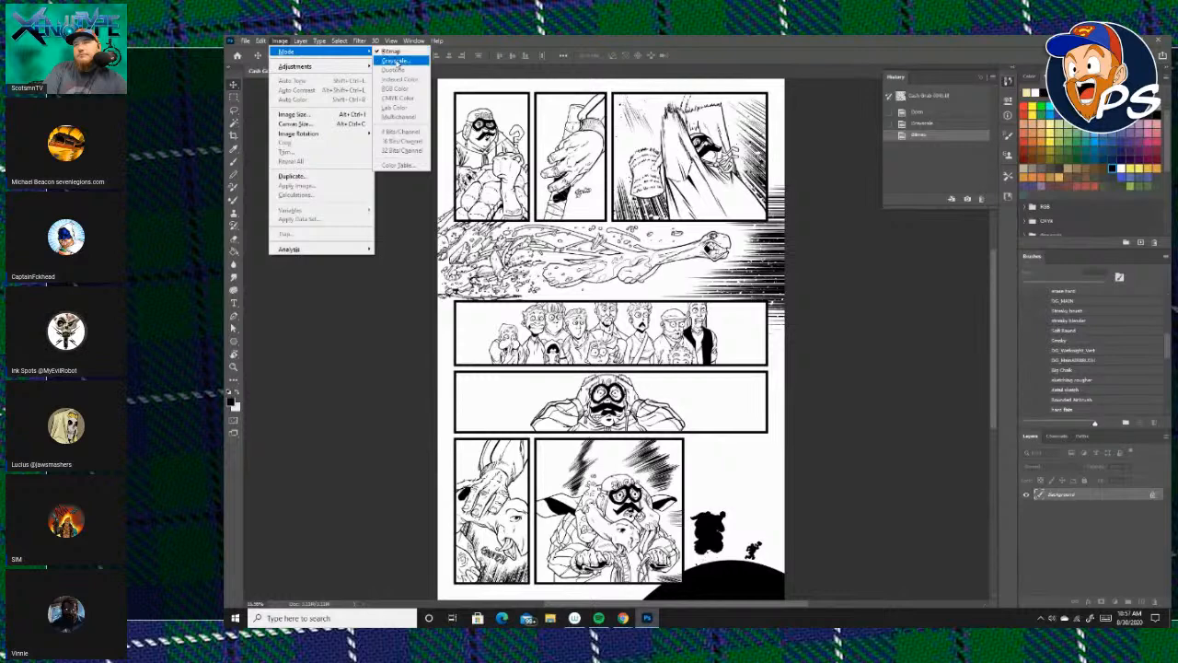
{"action": "left_click", "coordinate": [395, 61]}
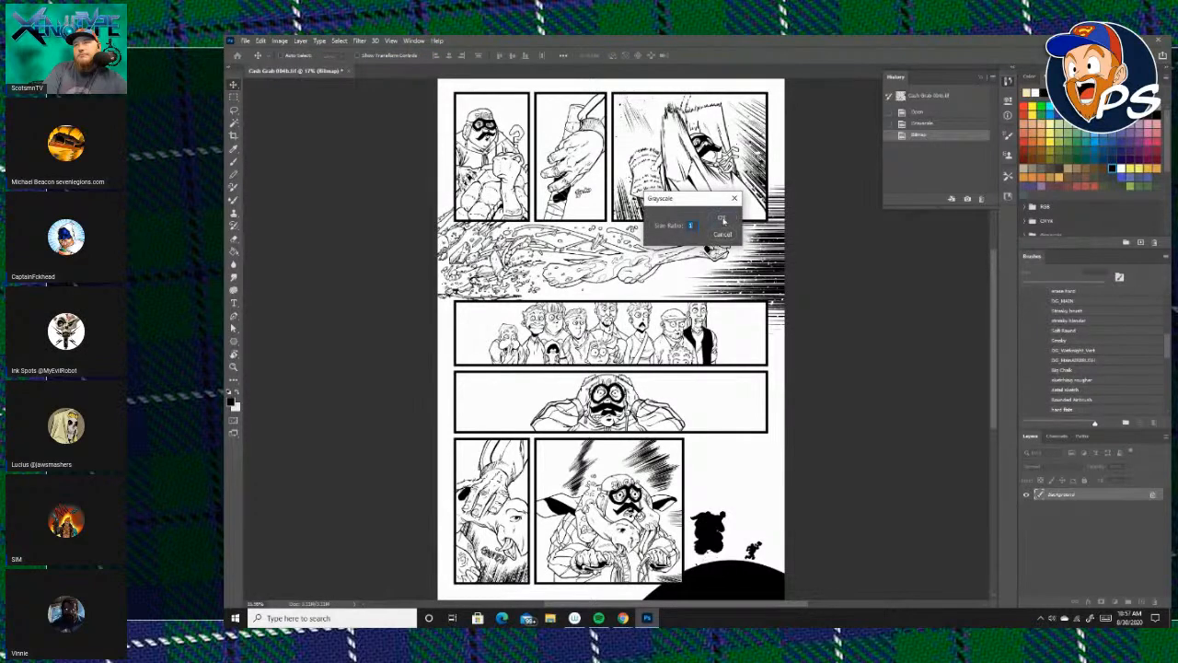
{"action": "left_click", "coordinate": [722, 217]}
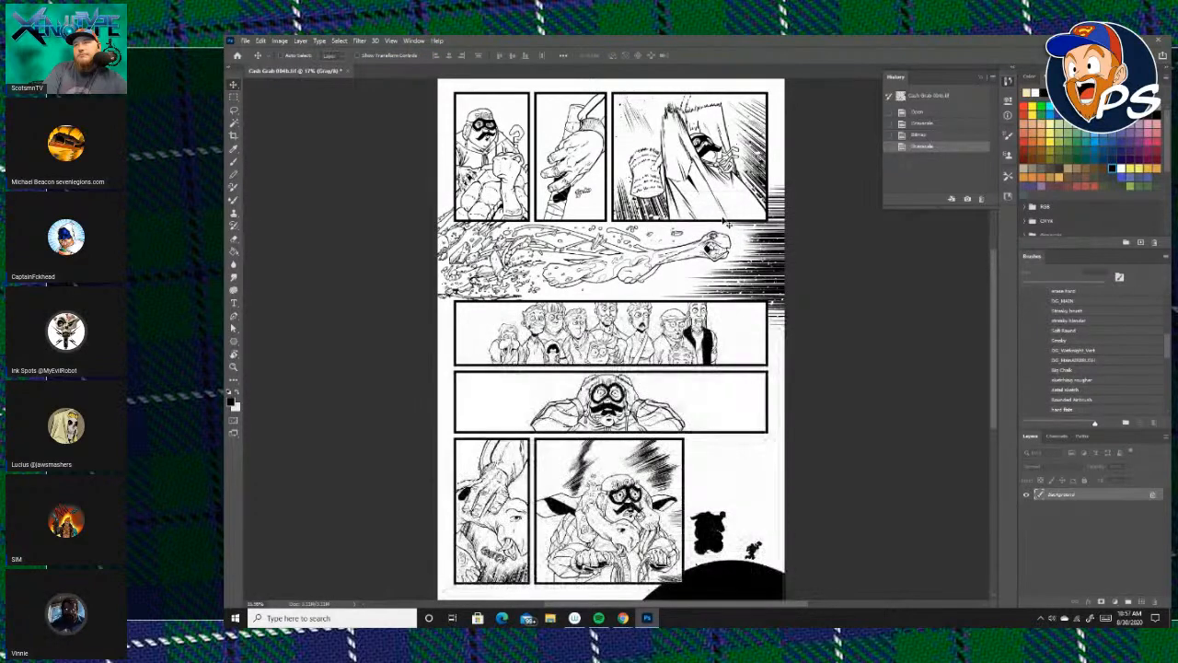
Convert the Cash Grab page's colour mode to RGB Color.
{"action": "left_click", "coordinate": [285, 43]}
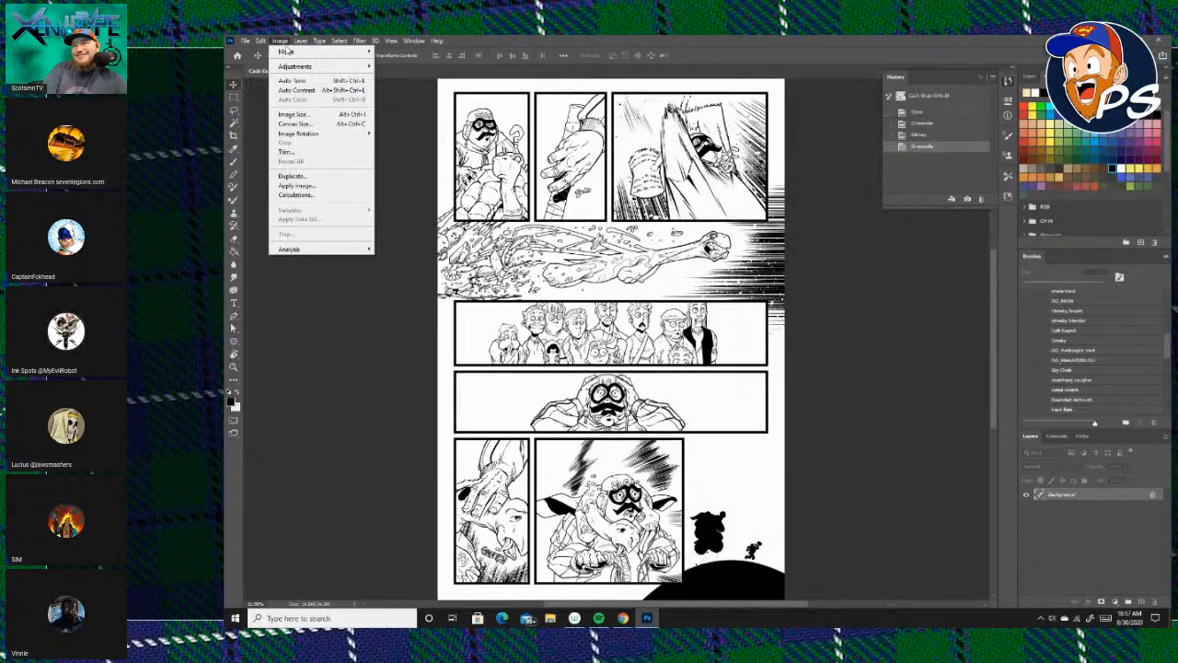
{"action": "mouse_move", "coordinate": [367, 55]}
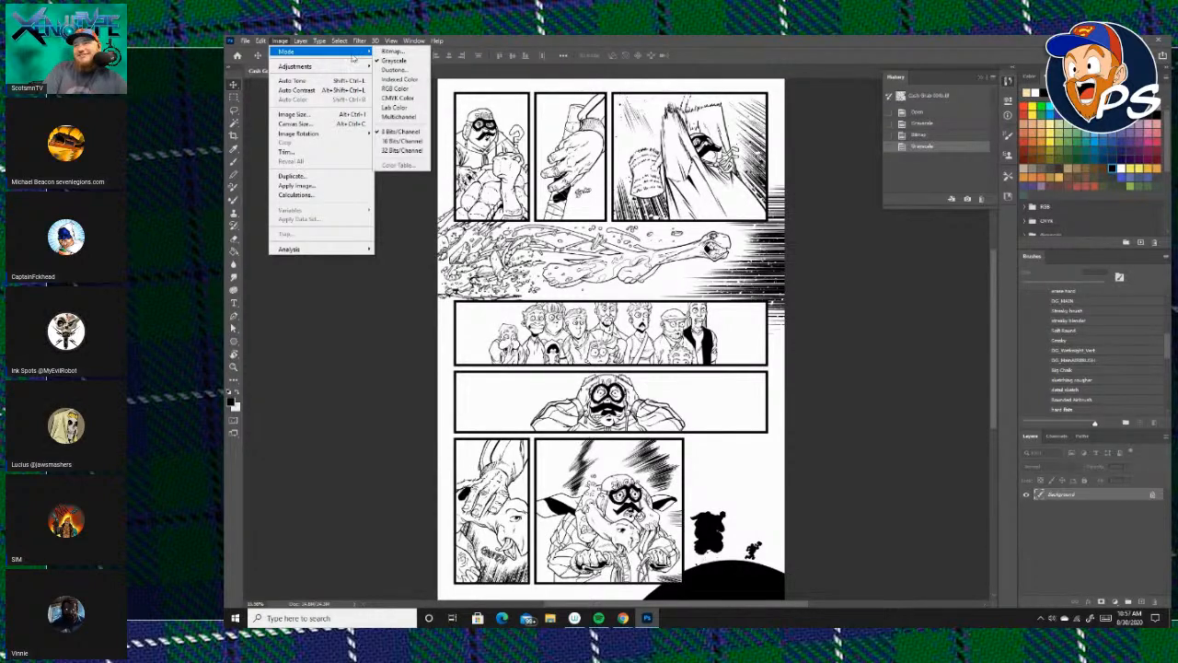
{"action": "left_click", "coordinate": [417, 89]}
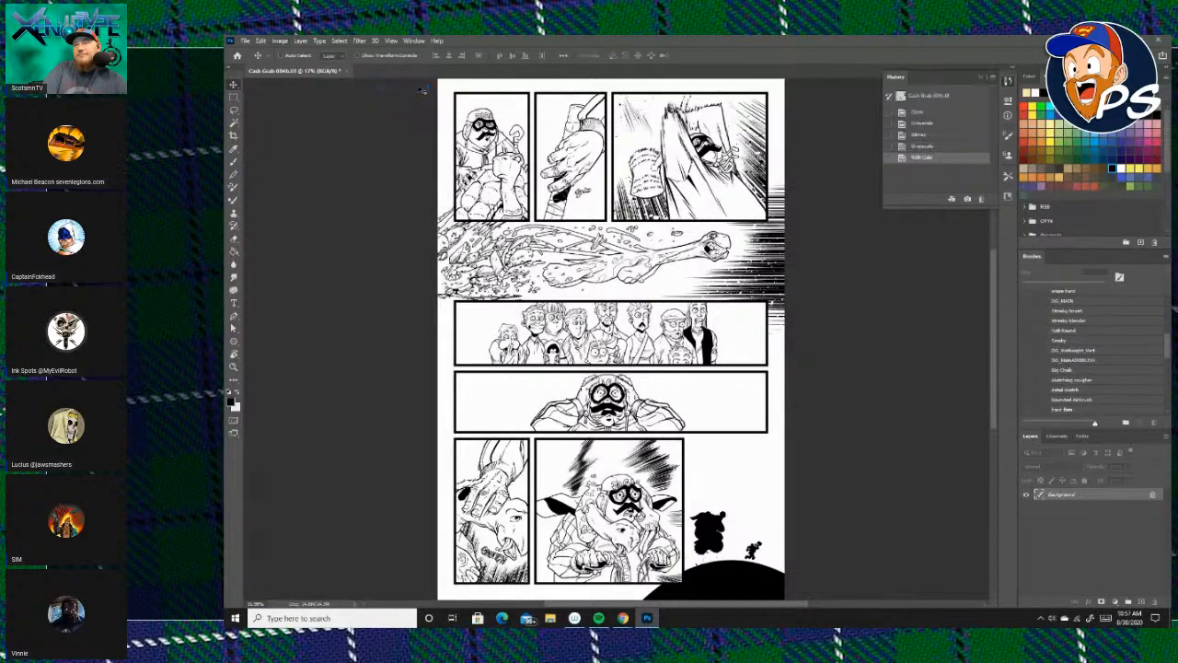
Turn on Proof Colors for the Cash Grab page and set its proof setup to Working CMYK.
{"action": "left_click", "coordinate": [391, 40]}
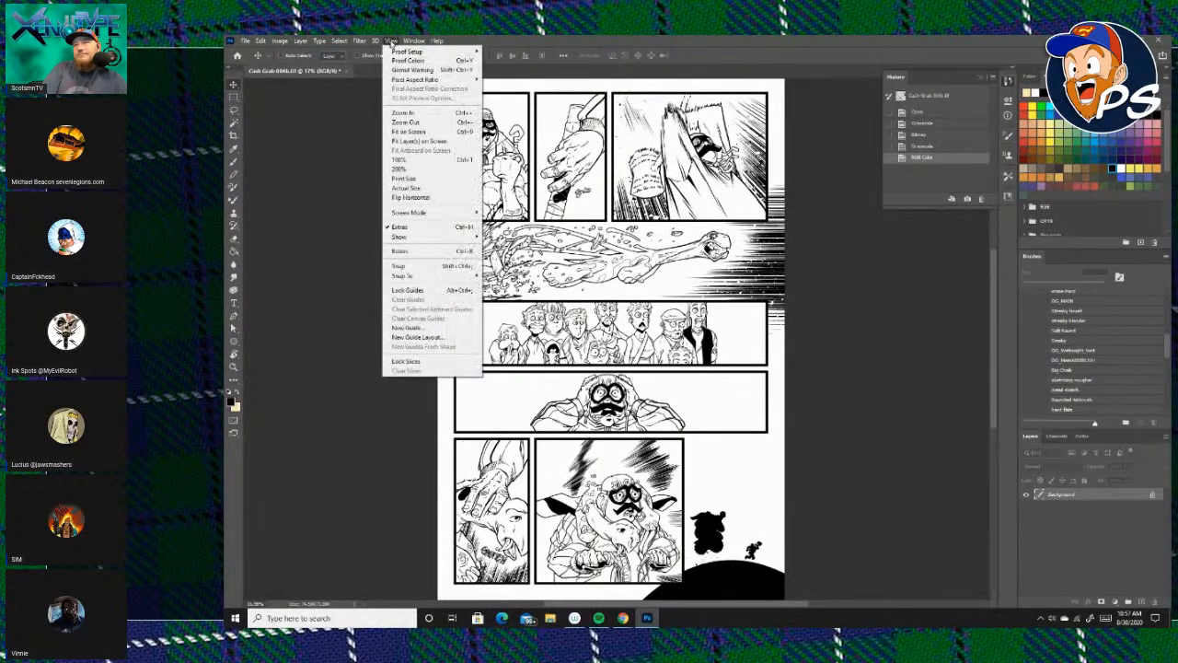
{"action": "left_click", "coordinate": [403, 62]}
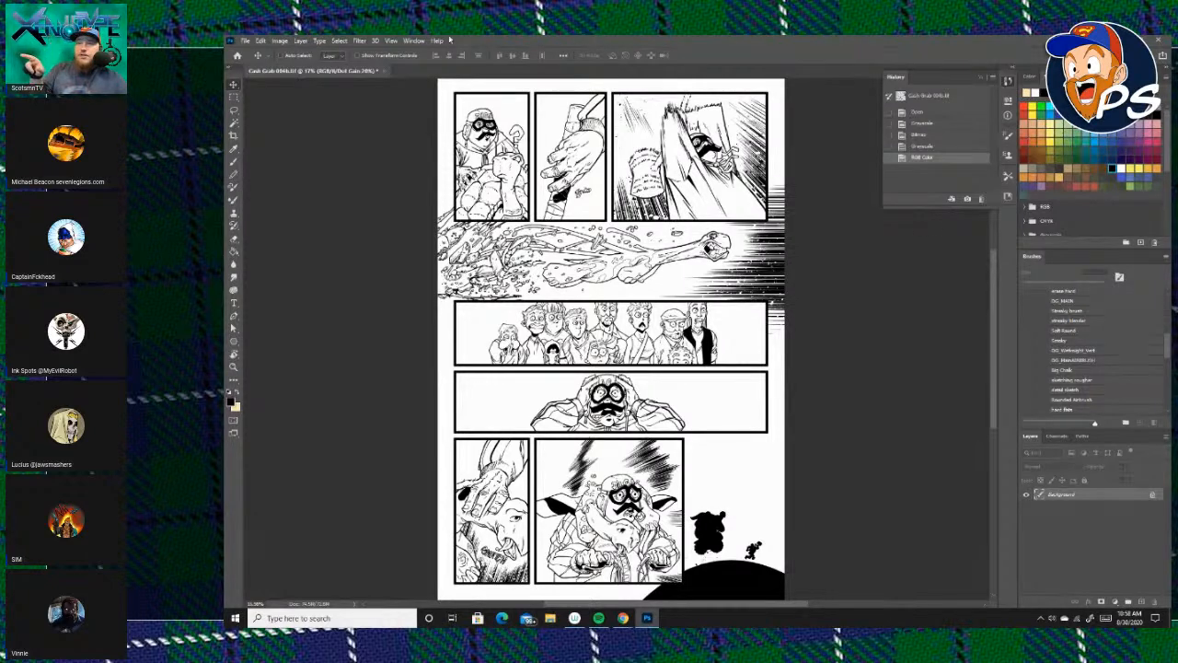
{"action": "left_click", "coordinate": [390, 43]}
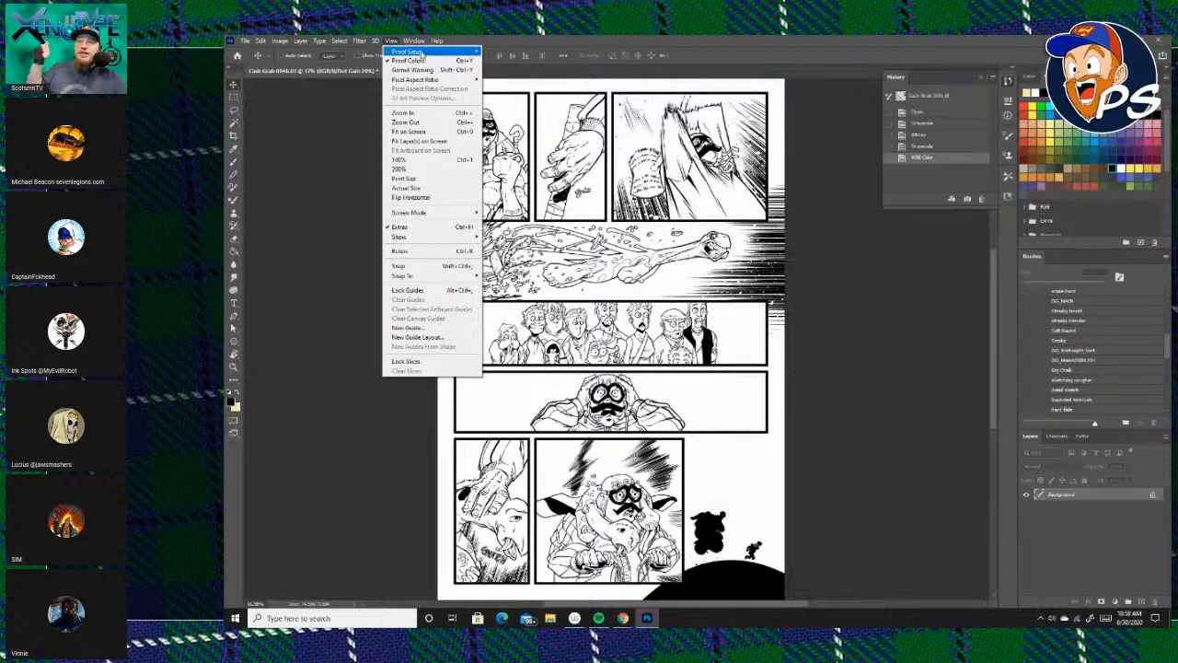
{"action": "mouse_move", "coordinate": [428, 52]}
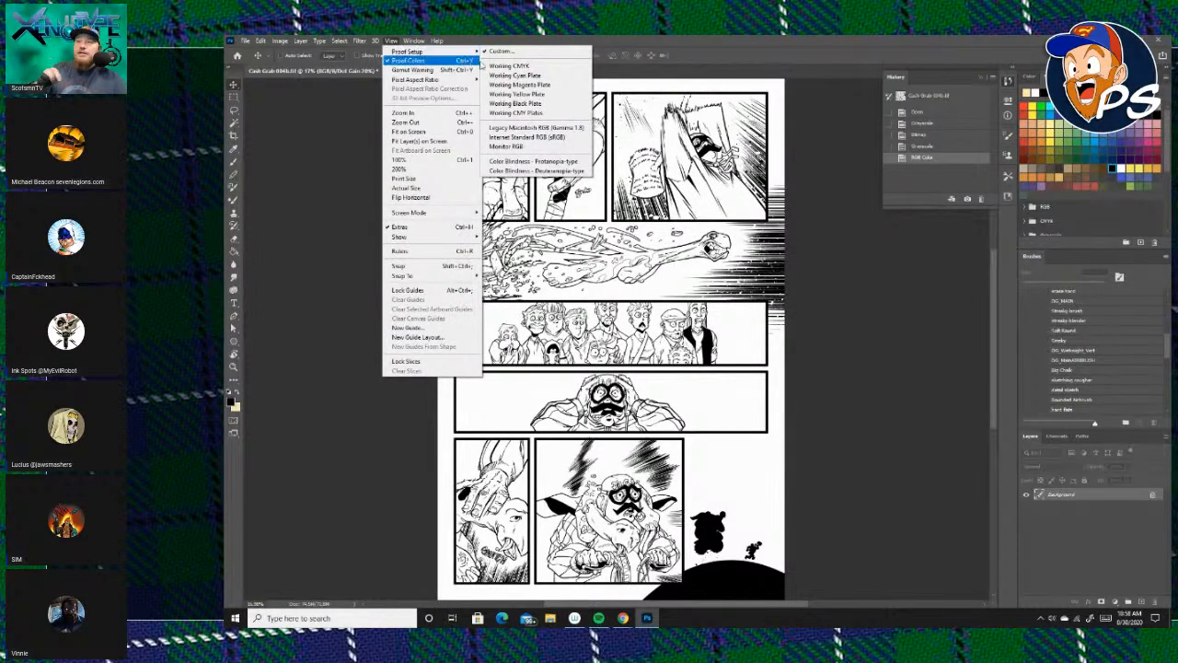
{"action": "left_click", "coordinate": [499, 69]}
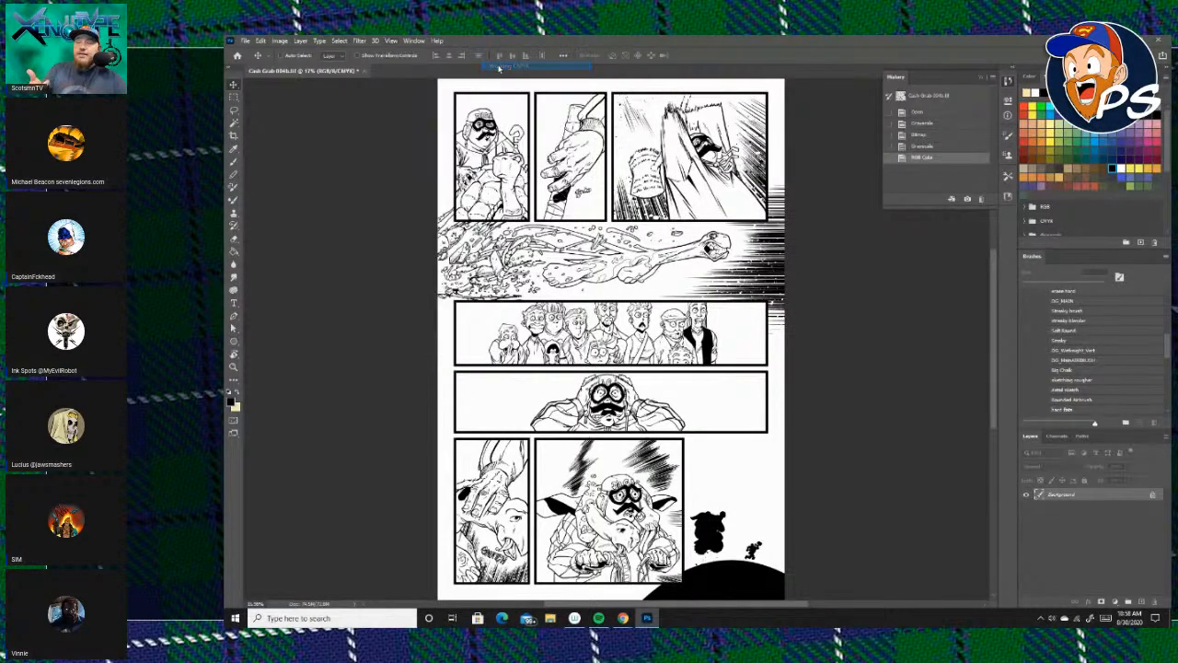
{"action": "left_click", "coordinate": [391, 40]}
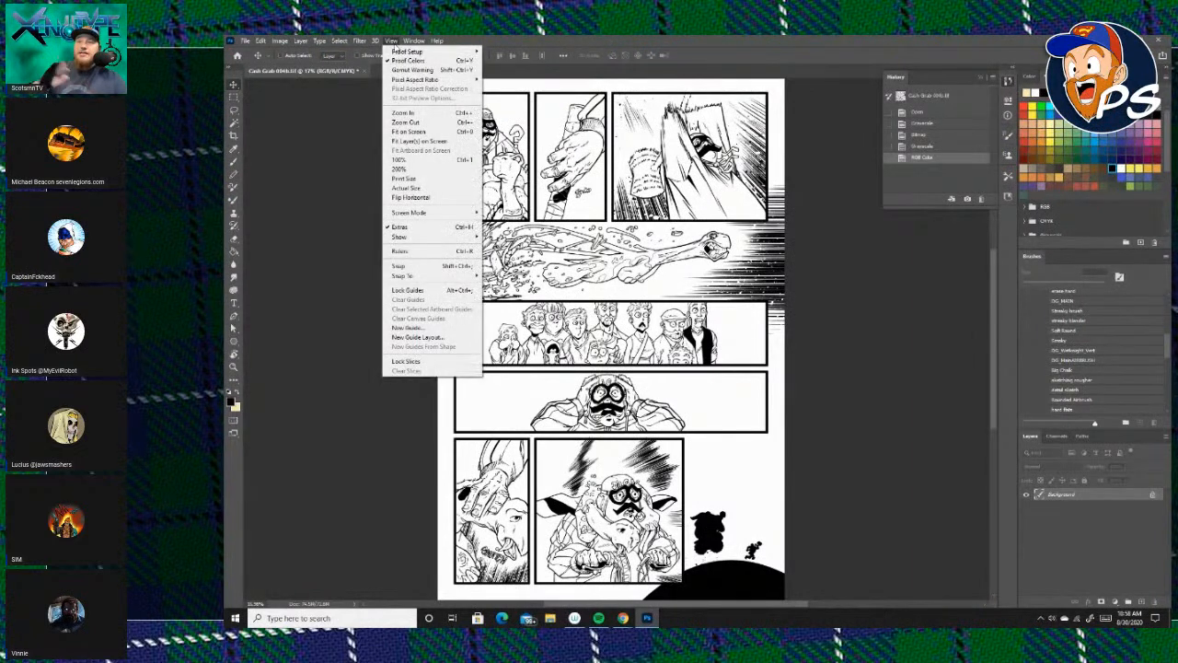
{"action": "mouse_move", "coordinate": [413, 41]}
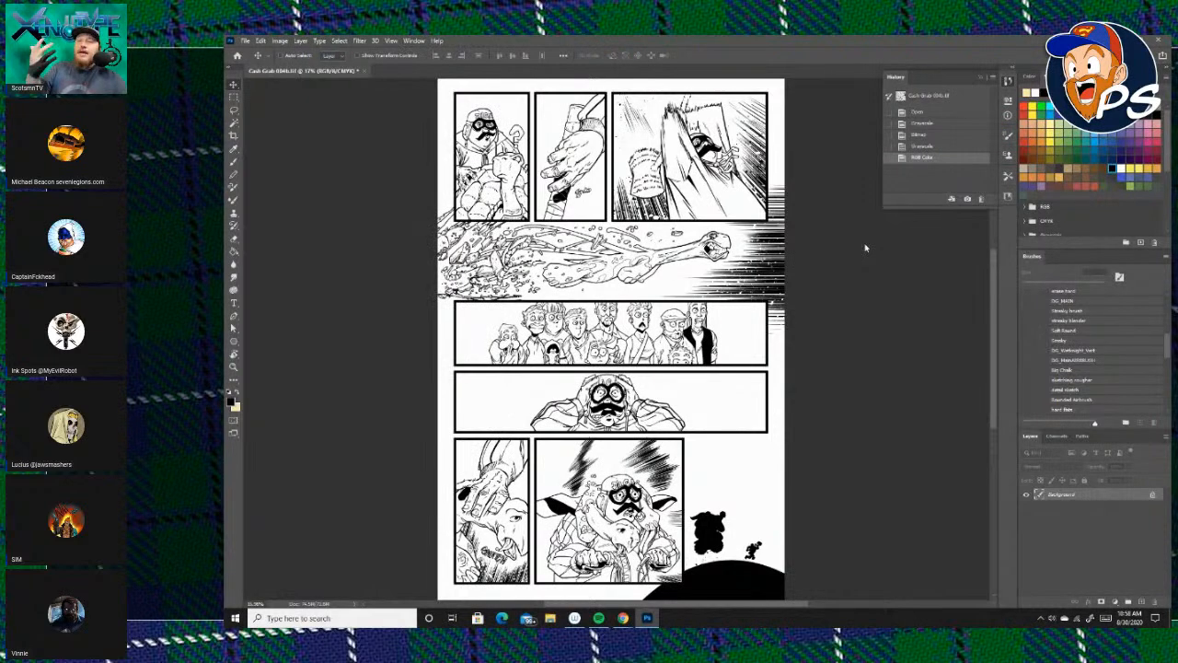
{"action": "left_click", "coordinate": [391, 41]}
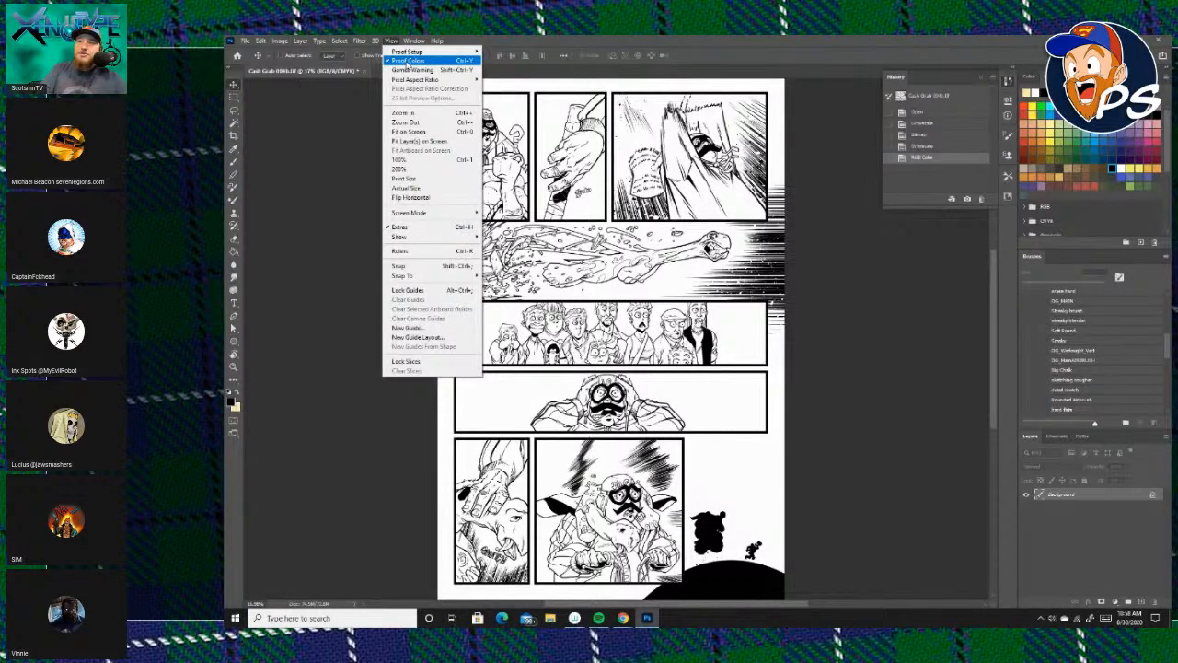
{"action": "left_click", "coordinate": [853, 222]}
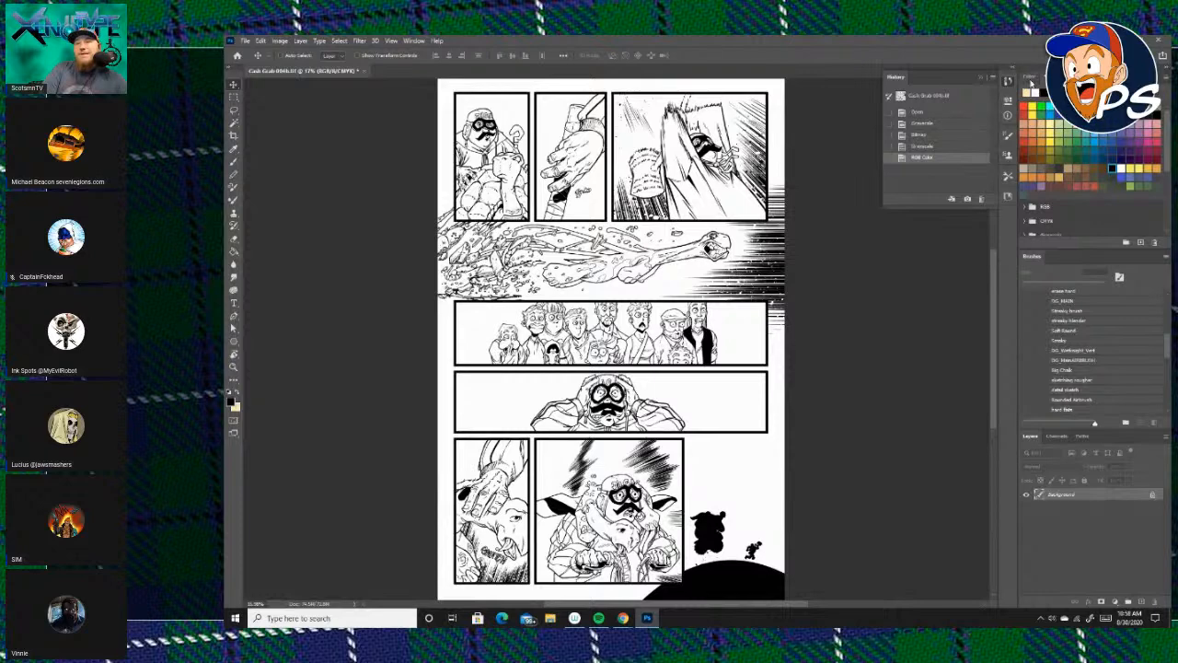
Pick a dark red on the colour wheel and swap it for the suggested in-gamut equivalent.
{"action": "left_click", "coordinate": [1030, 78]}
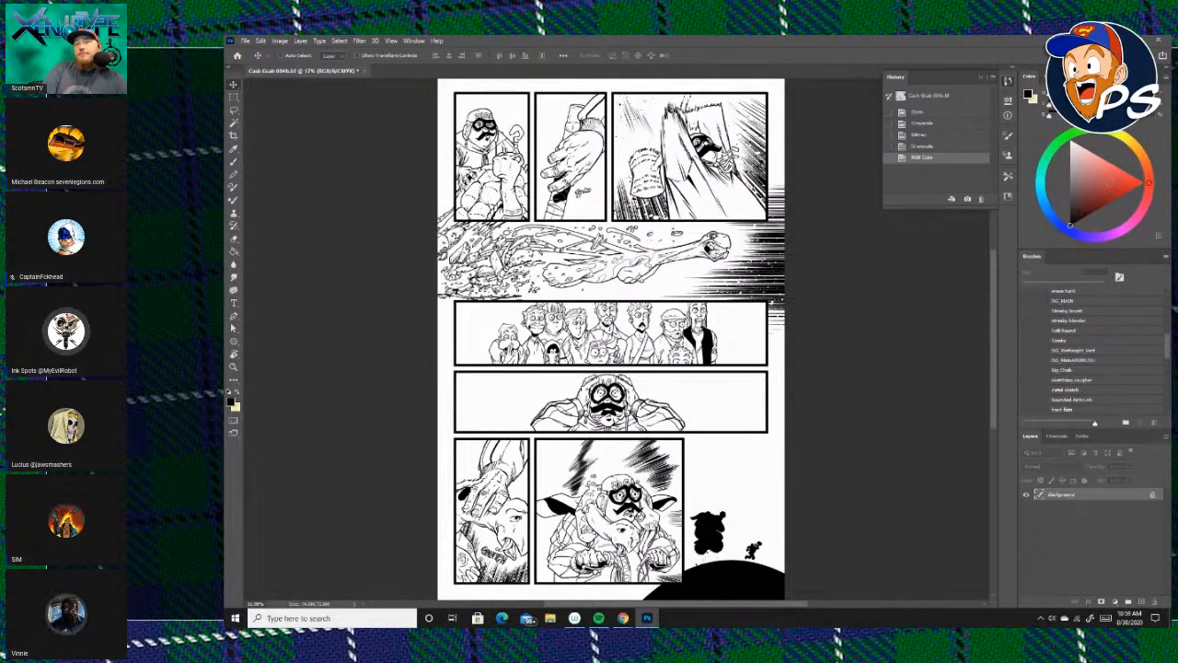
{"action": "left_click", "coordinate": [1098, 191]}
{"action": "mouse_move", "coordinate": [1098, 190]}
{"action": "left_mouse_down"}
{"action": "mouse_move", "coordinate": [1098, 204]}
{"action": "mouse_move", "coordinate": [1108, 198]}
{"action": "left_mouse_up"}
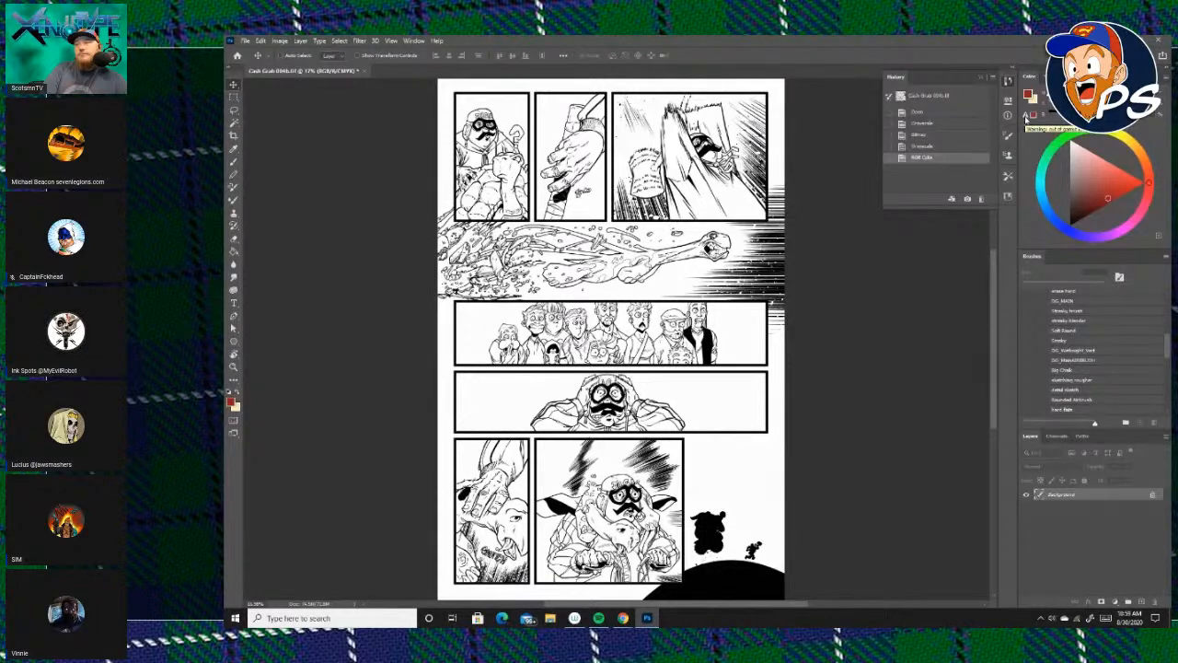
{"action": "left_click", "coordinate": [1026, 119]}
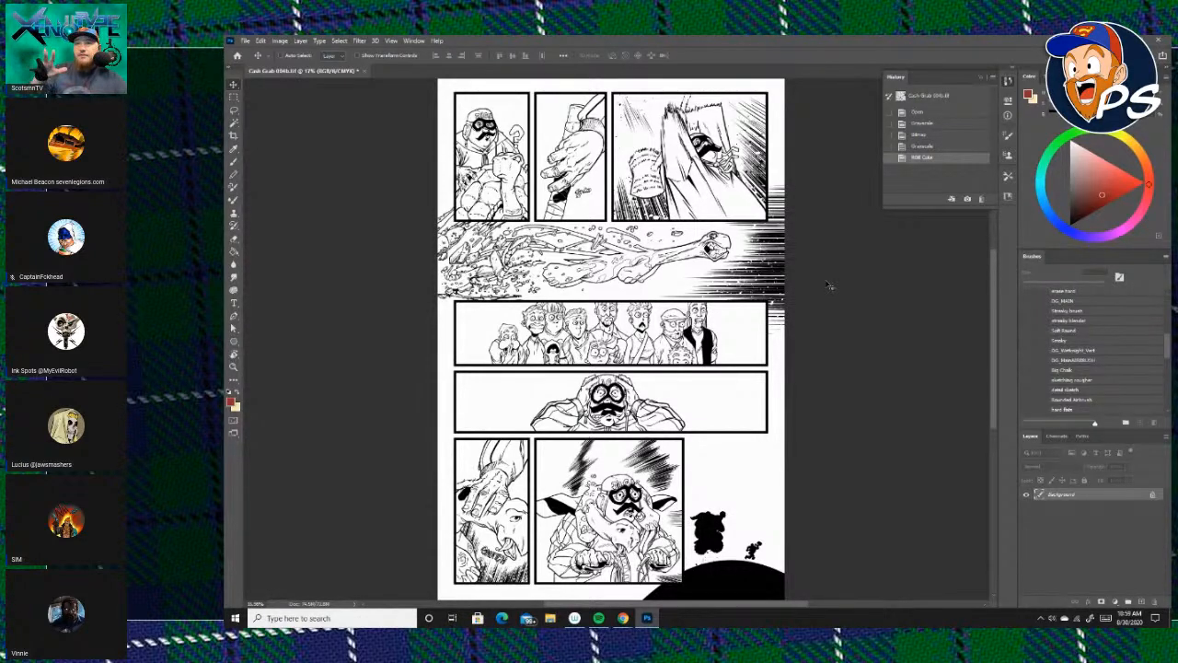
{"action": "left_click", "coordinate": [391, 40]}
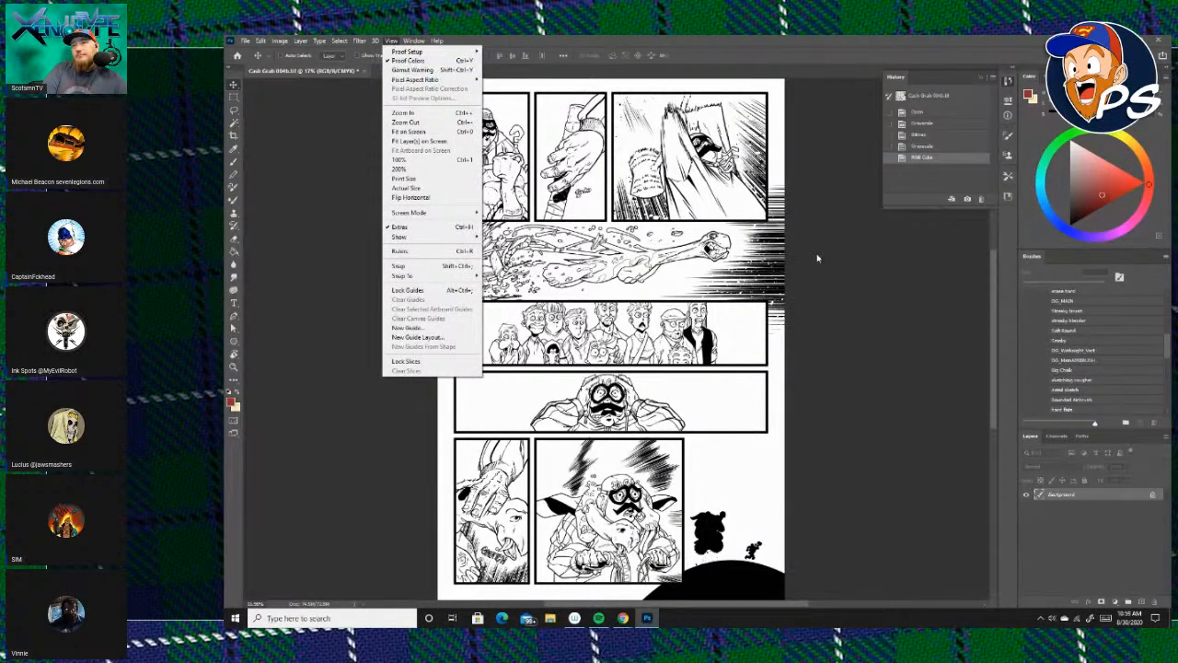
{"action": "left_click", "coordinate": [903, 267]}
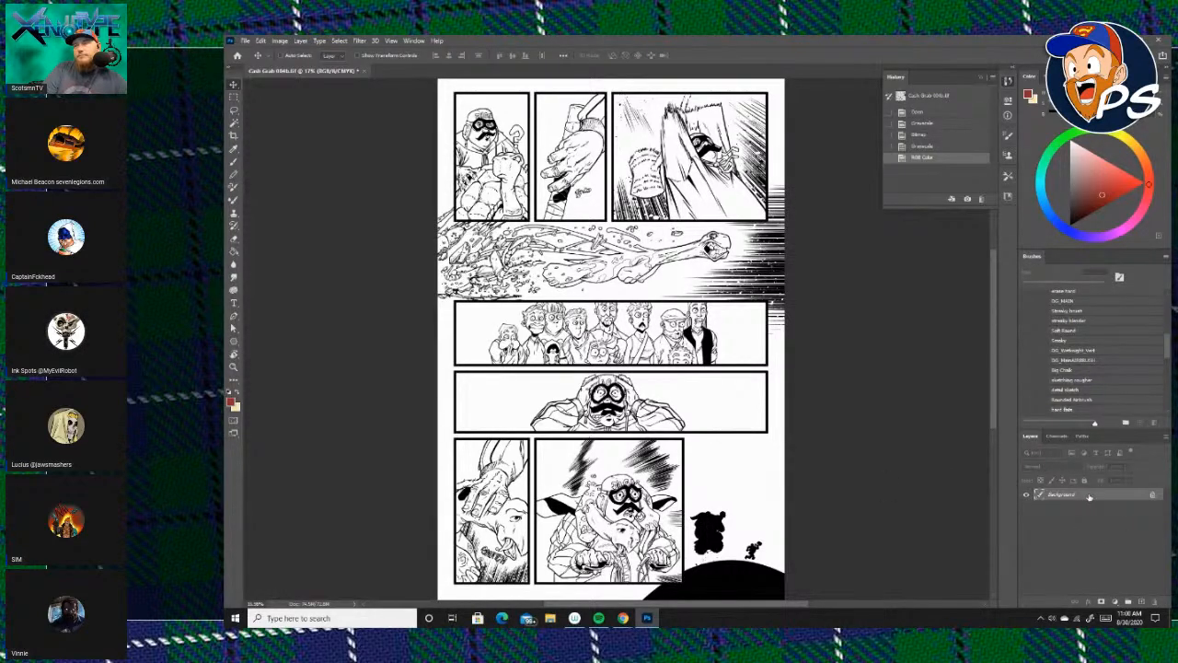
Convert the locked Background into regular Layer 0 and add a new layer above it filled with white at 100% opacity.
{"action": "key", "text": "ctrl+shift+n"}
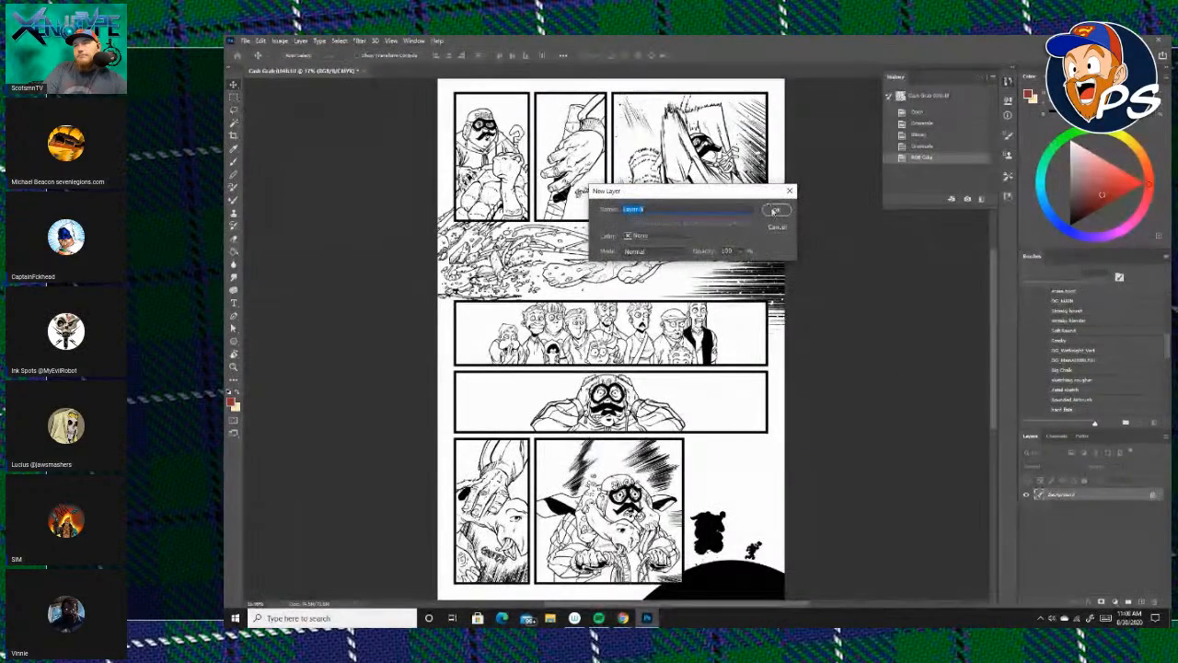
{"action": "left_click", "coordinate": [776, 210]}
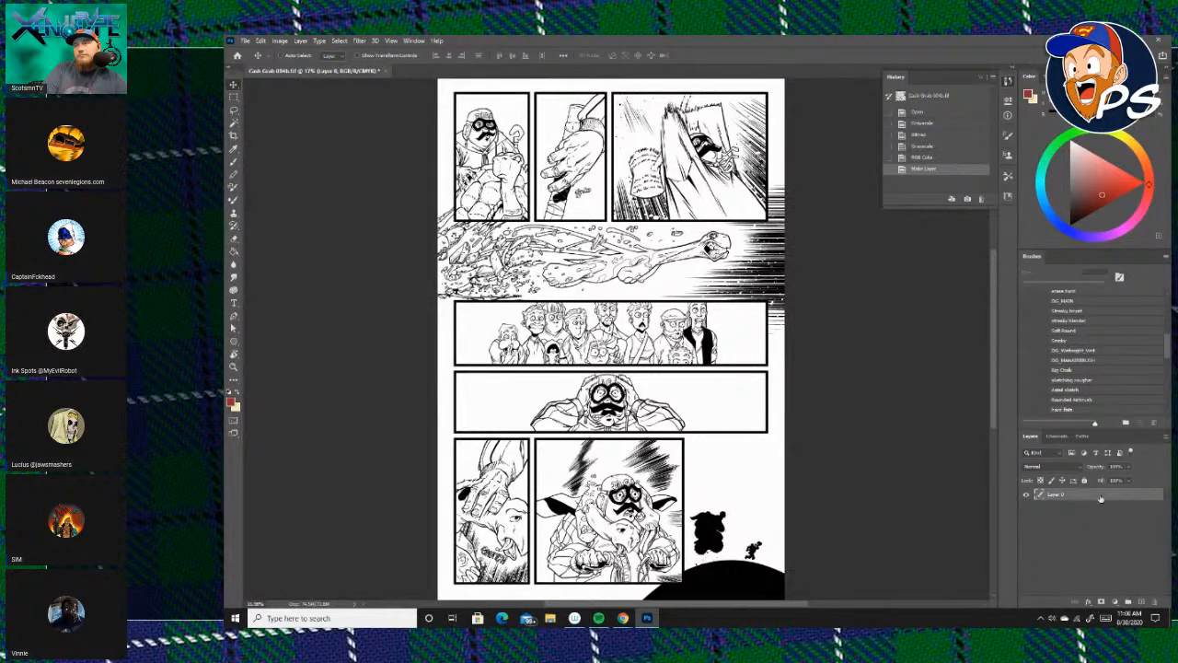
{"action": "left_click", "coordinate": [1142, 603]}
{"action": "left_click", "coordinate": [1071, 141]}
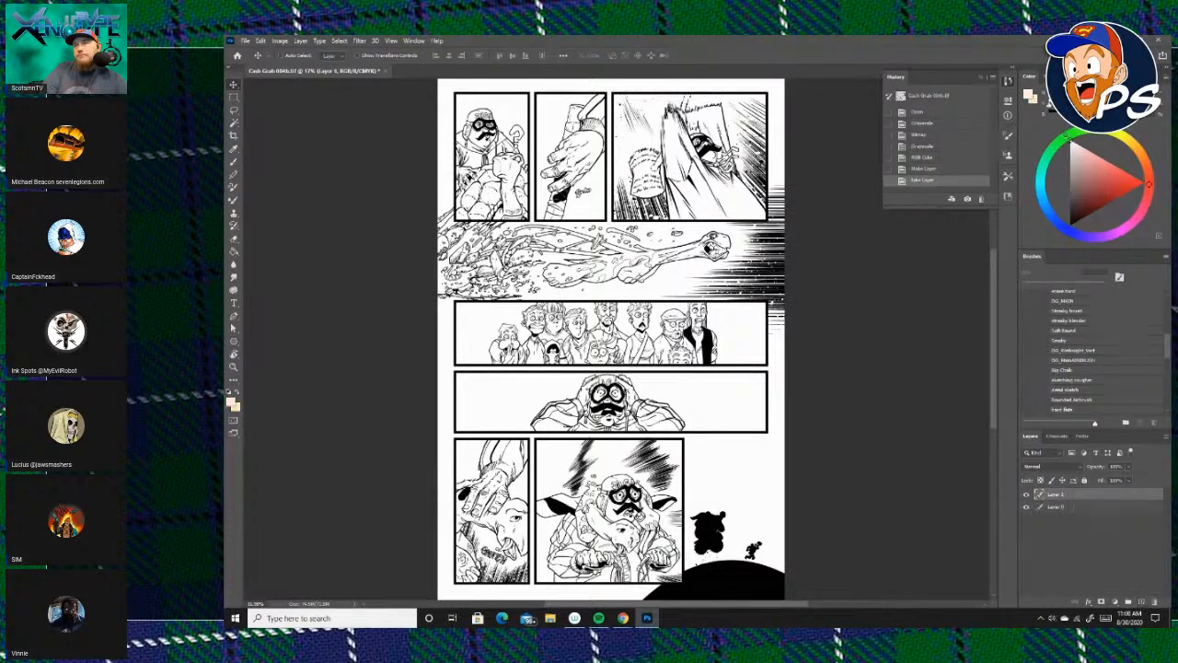
{"action": "left_click", "coordinate": [261, 42]}
{"action": "left_click", "coordinate": [304, 189]}
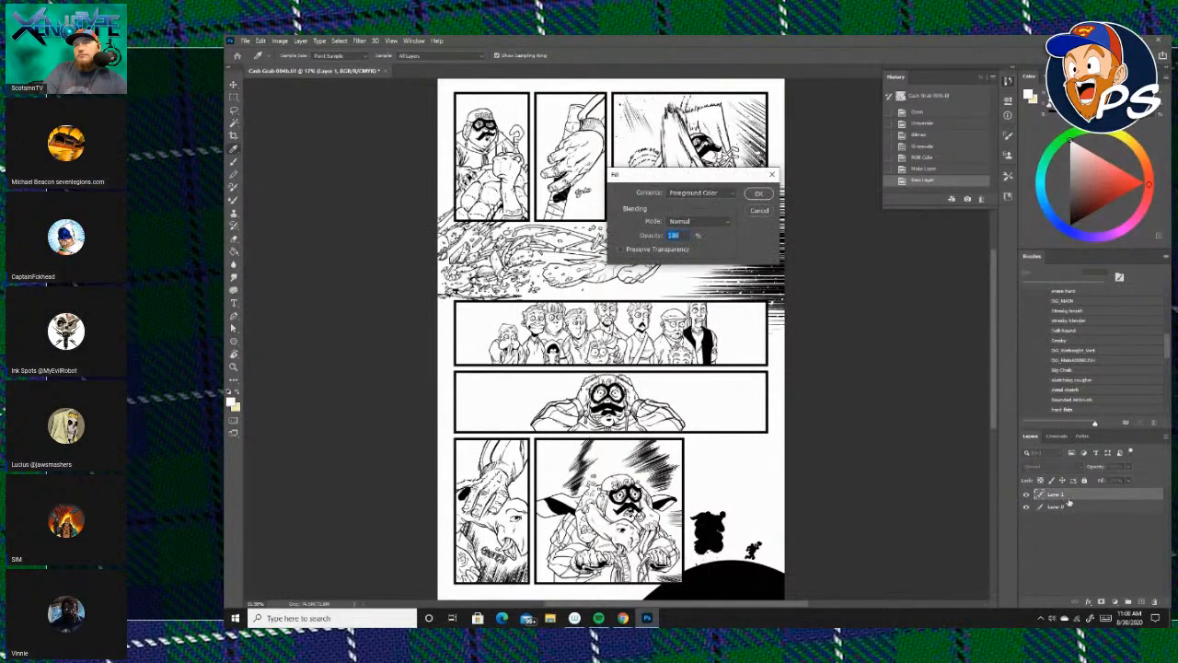
{"action": "left_click", "coordinate": [758, 194]}
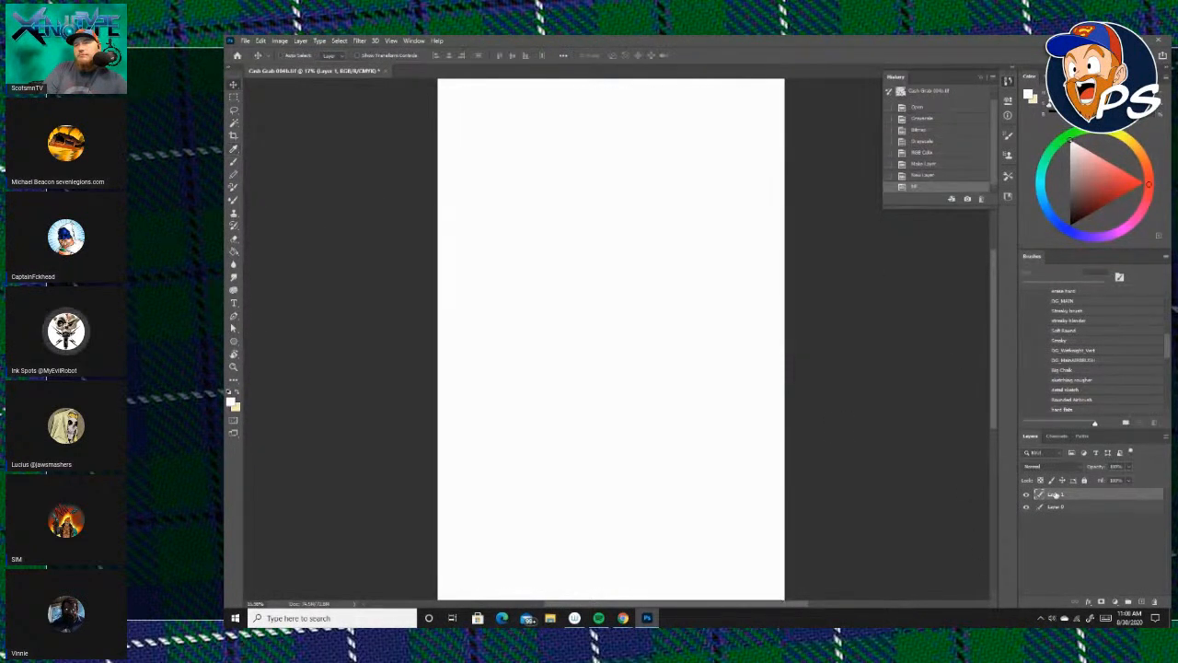
Rename the white layer as Background, then lock and hide it.
{"action": "double_click", "coordinate": [1056, 494]}
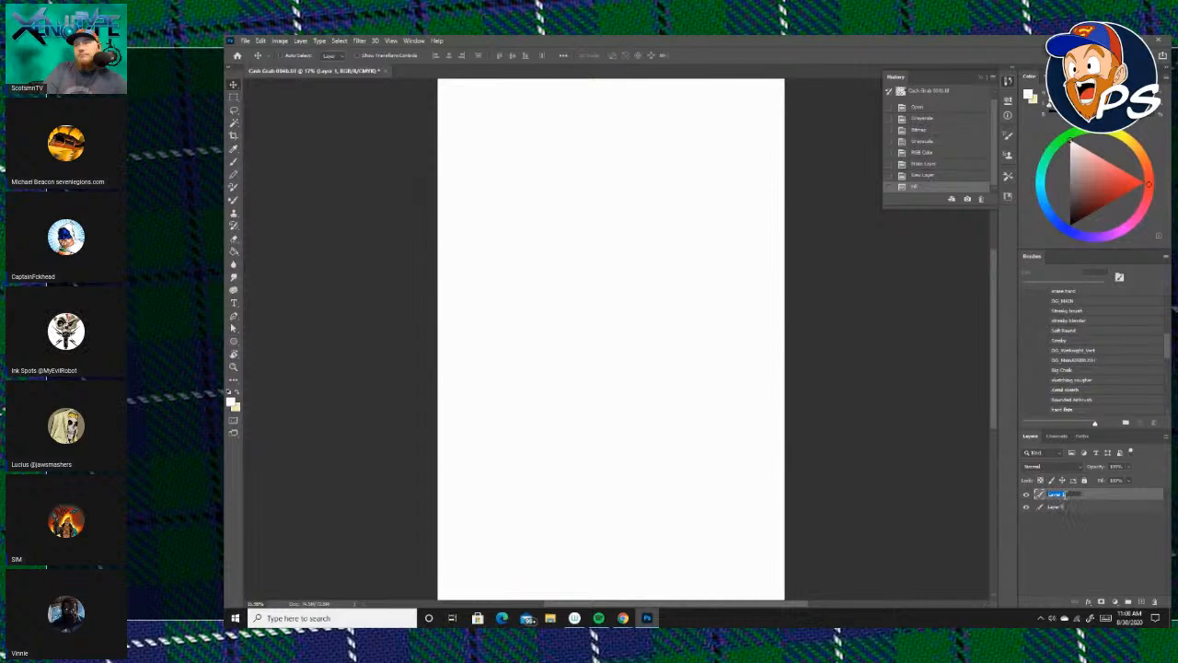
{"action": "type", "text": "Background"}
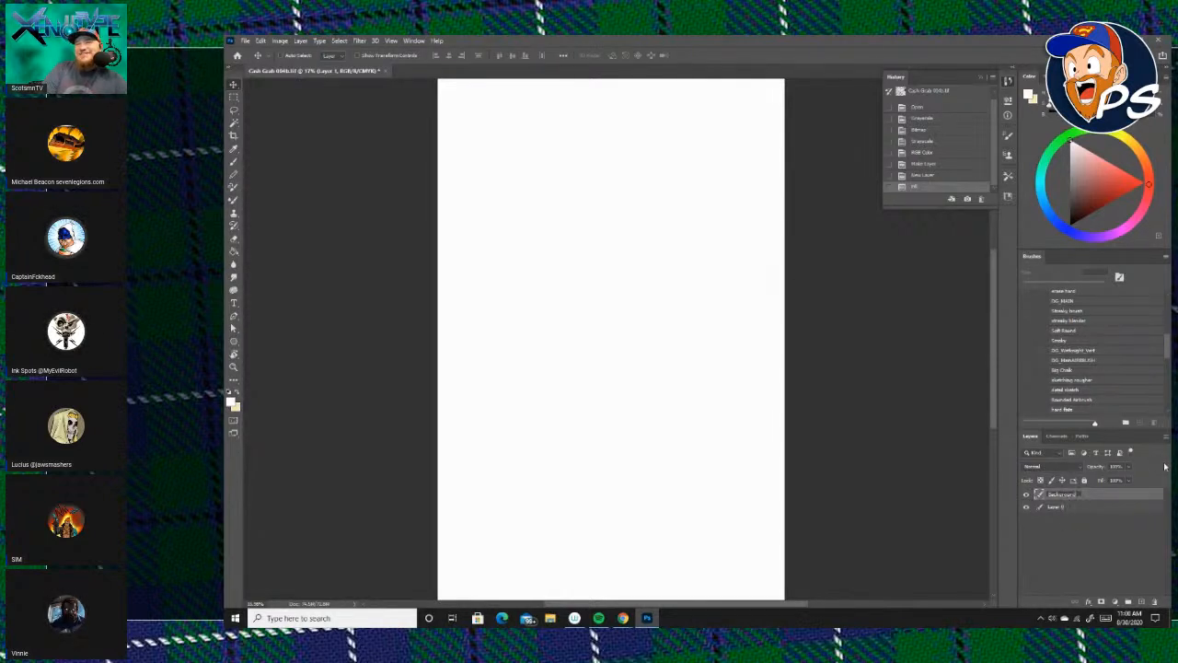
{"action": "key", "text": "Return"}
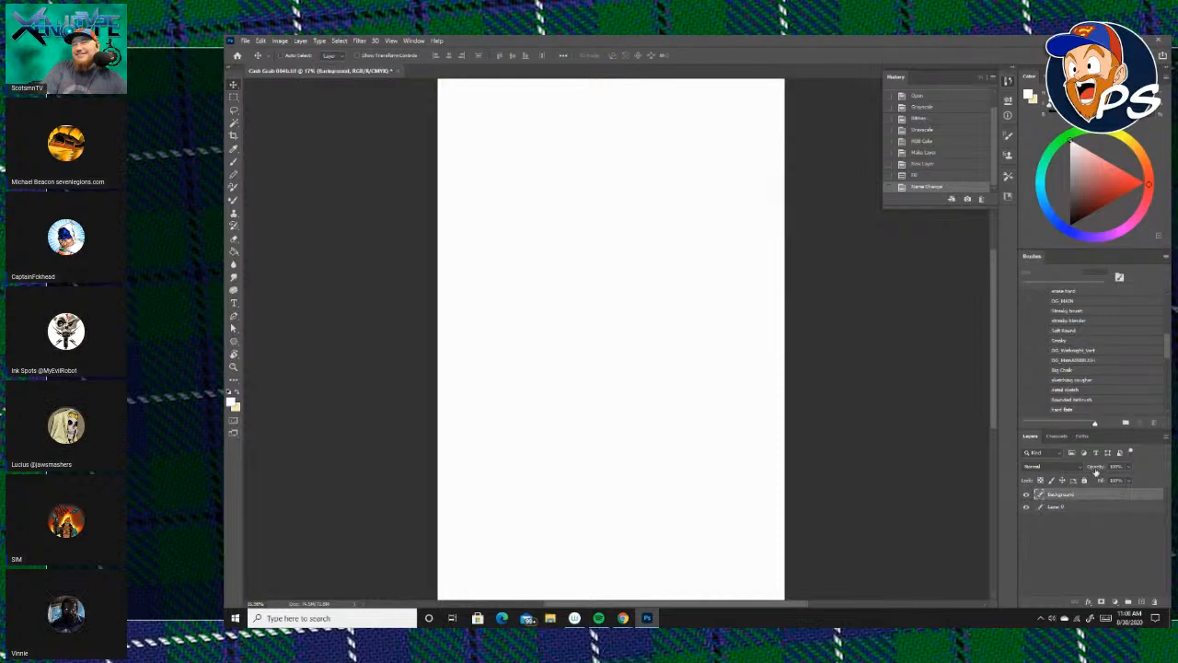
{"action": "left_click", "coordinate": [1085, 479]}
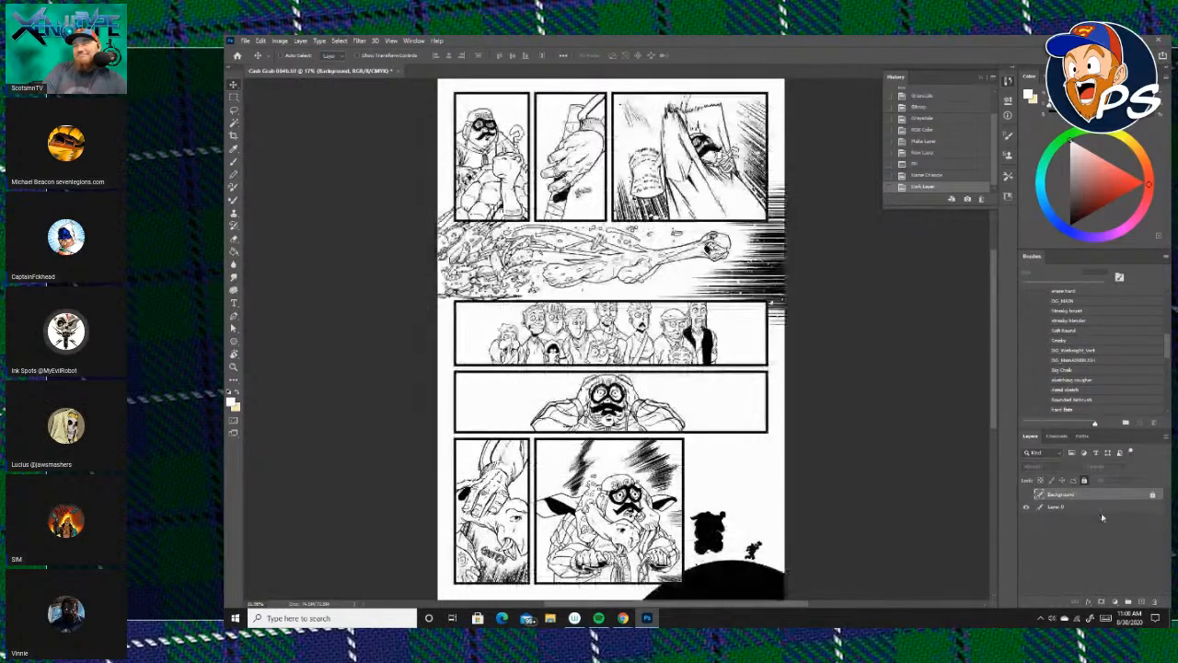
Select the whole canvas on Layer 0 and copy the inked artwork.
{"action": "left_click", "coordinate": [1092, 511]}
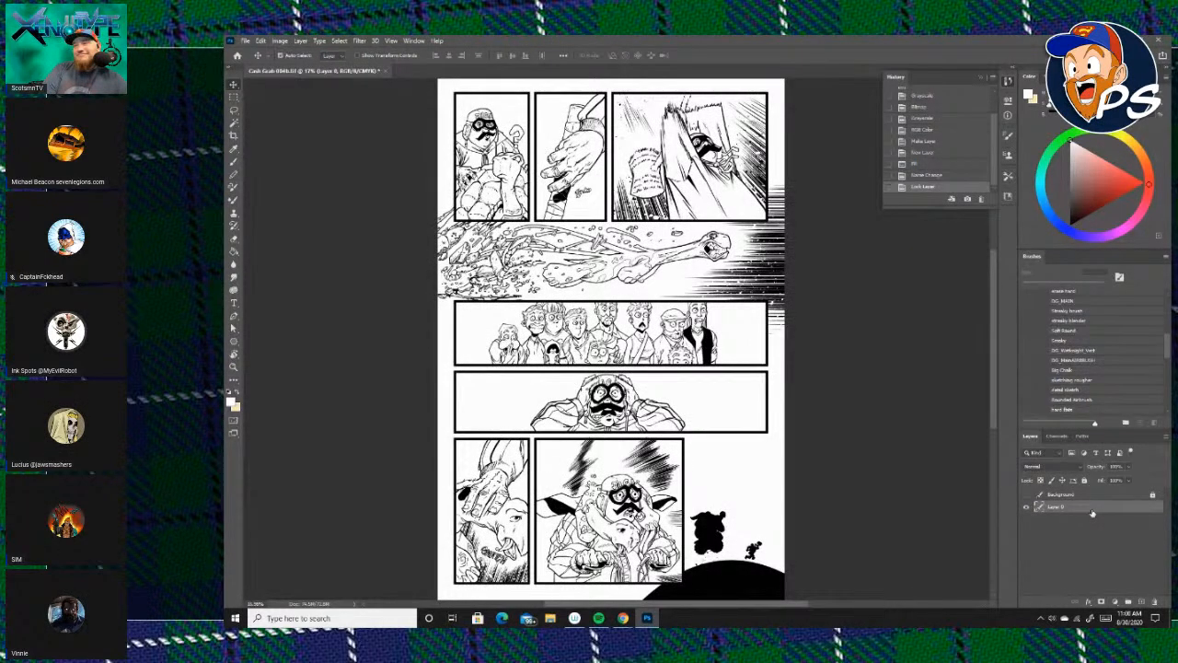
{"action": "key", "text": "ctrl+a"}
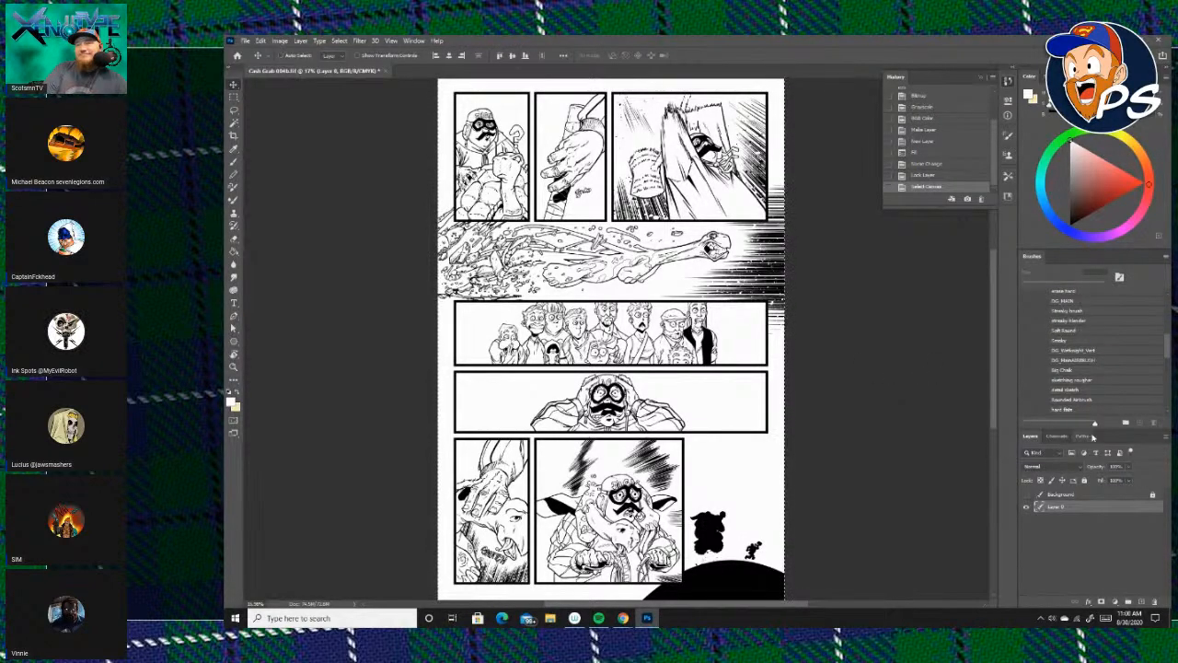
Show the white Background layer again and add a new empty layer above it.
{"action": "left_click", "coordinate": [1067, 497]}
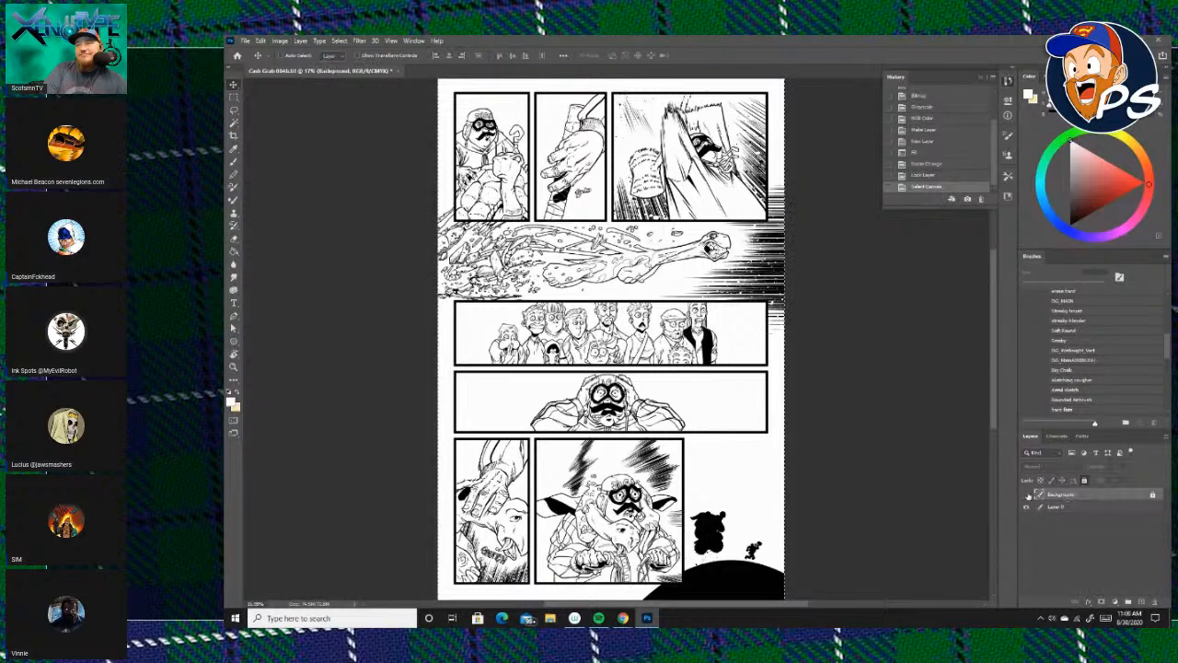
{"action": "left_click", "coordinate": [1027, 495]}
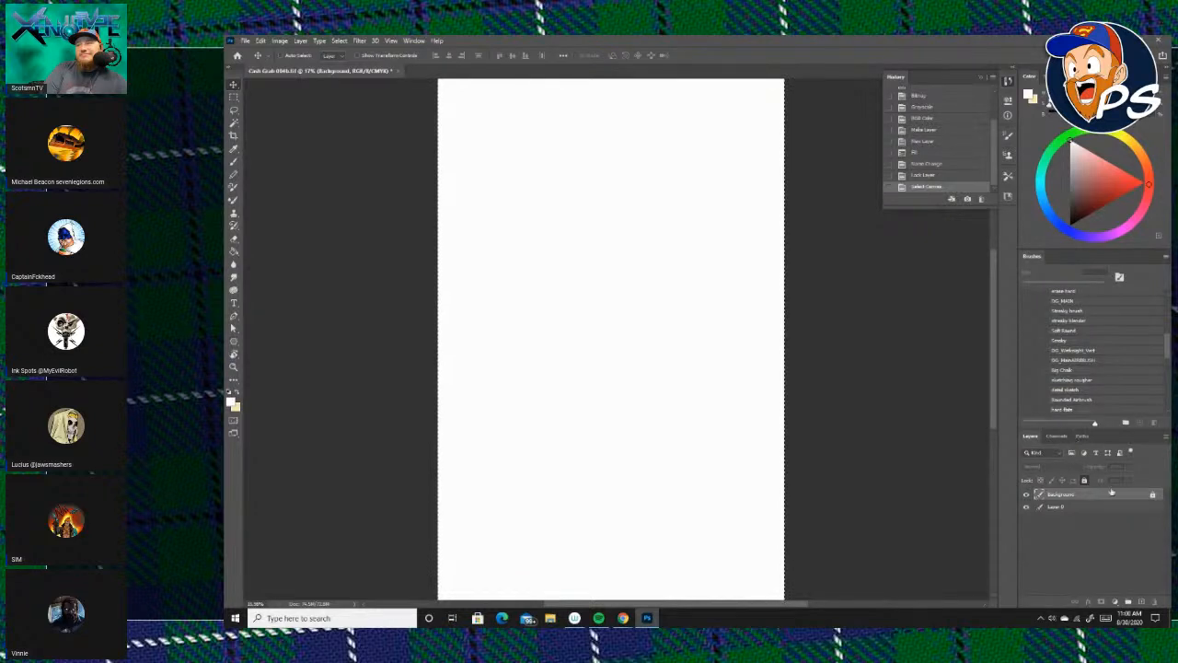
{"action": "left_click", "coordinate": [1141, 602]}
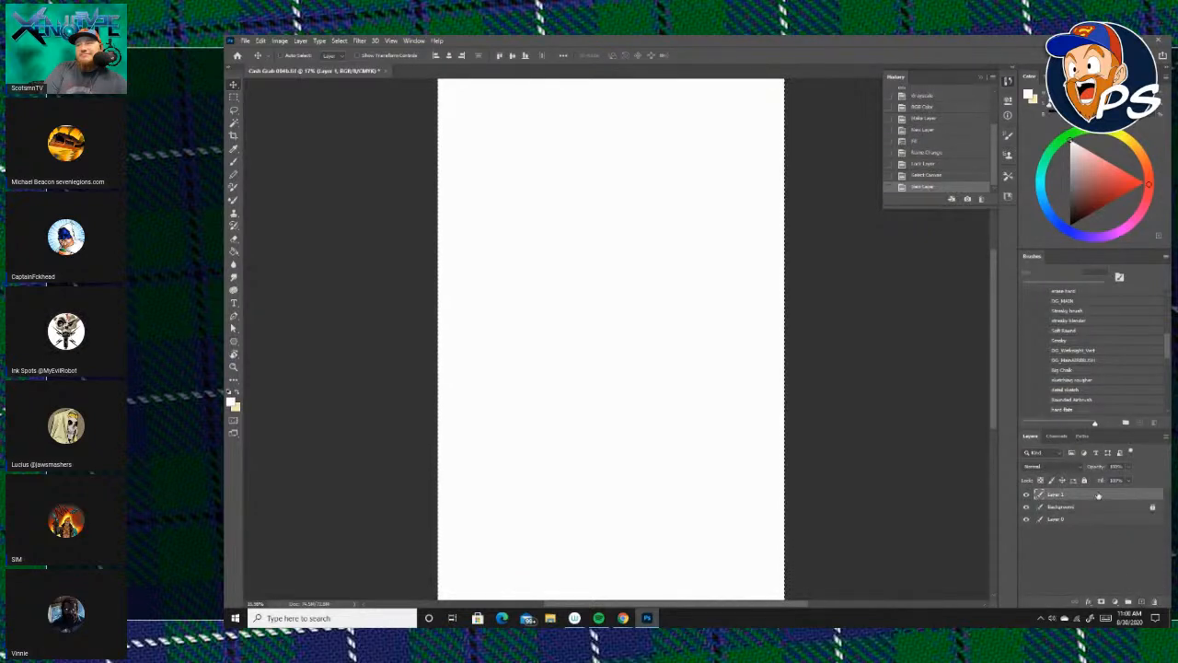
Create a new alpha channel and paste the copied inked artwork into it in place.
{"action": "left_click", "coordinate": [1065, 437]}
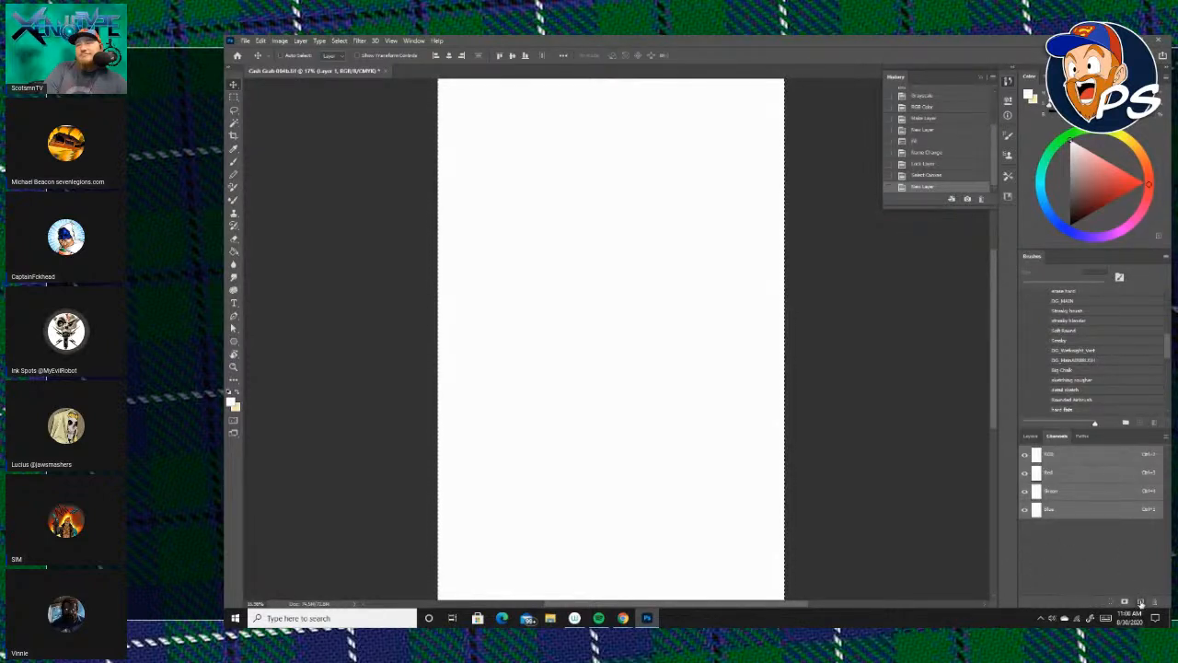
{"action": "left_click", "coordinate": [1141, 601]}
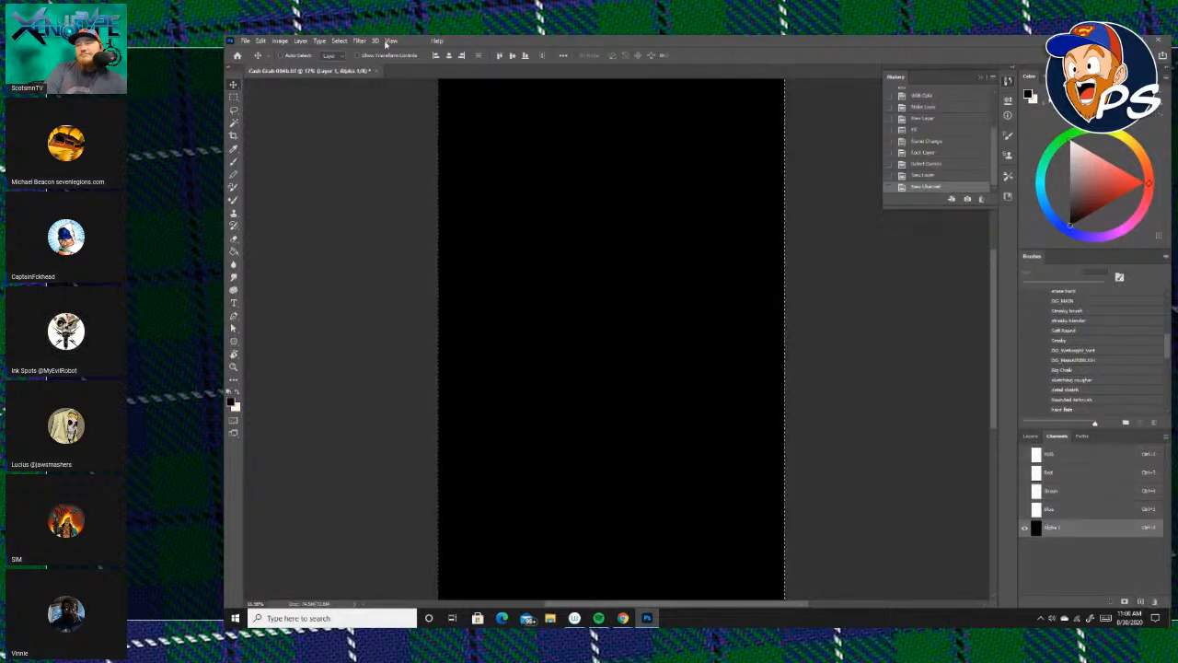
{"action": "left_click", "coordinate": [260, 41]}
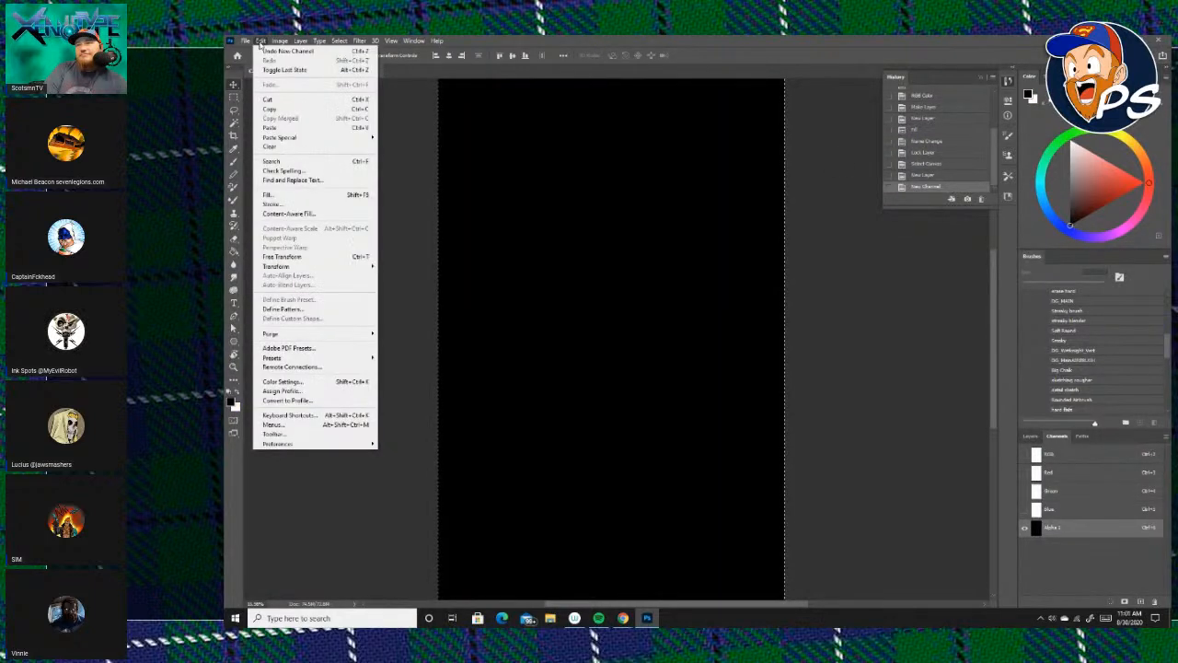
{"action": "mouse_move", "coordinate": [363, 137]}
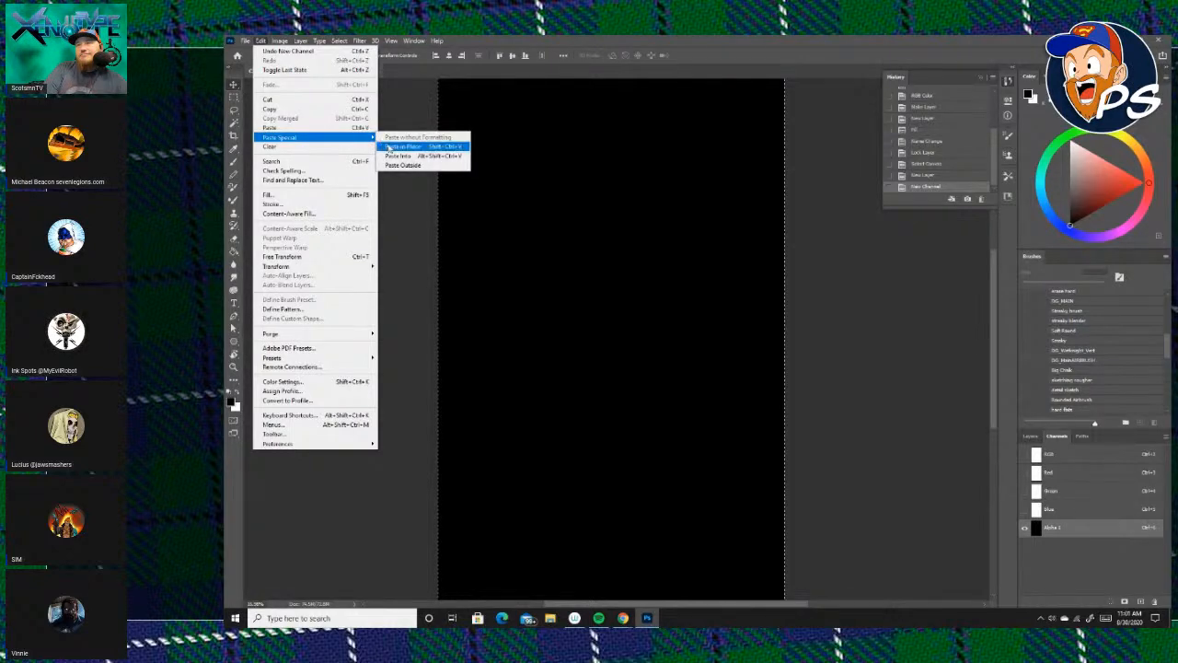
{"action": "left_click", "coordinate": [389, 148]}
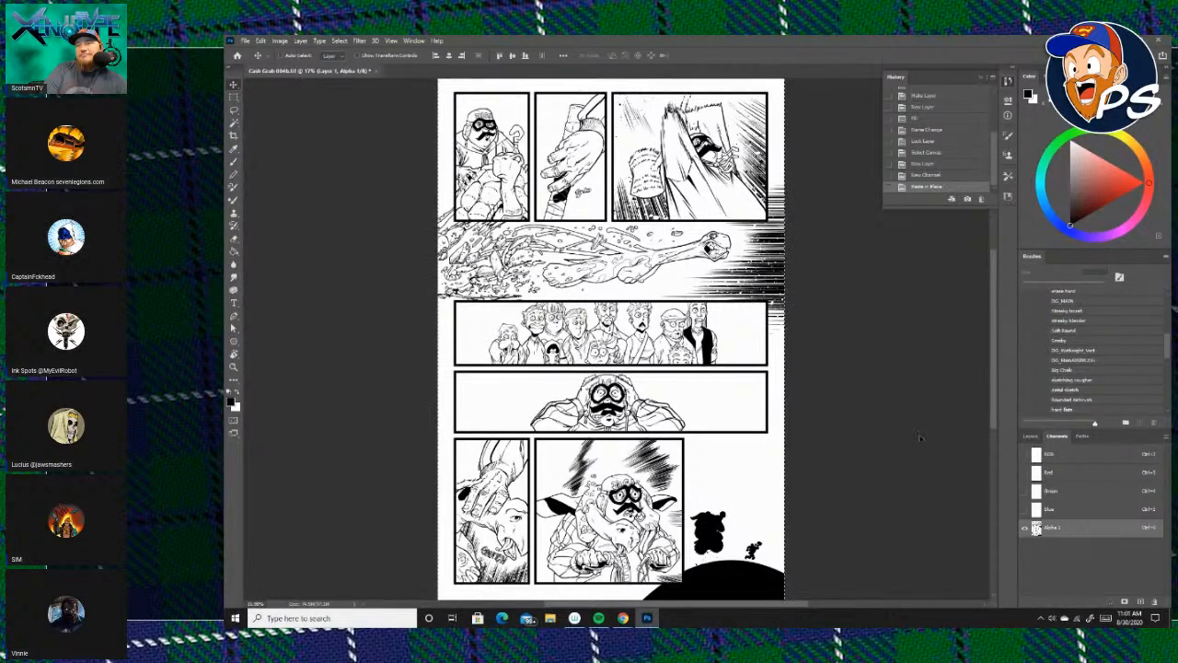
Clear the canvas selection and load the Alpha 1 channel as a selection.
{"action": "left_click", "coordinate": [233, 110]}
{"action": "left_click", "coordinate": [364, 124]}
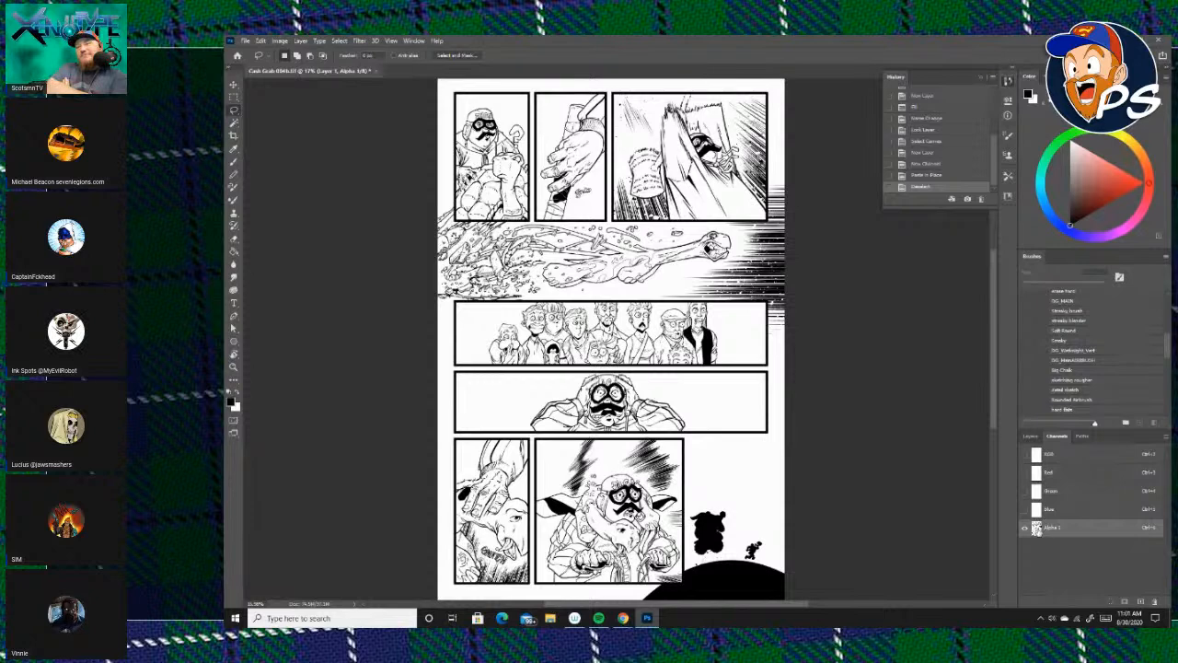
{"action": "left_click", "coordinate": [1038, 529], "text": "ctrl"}
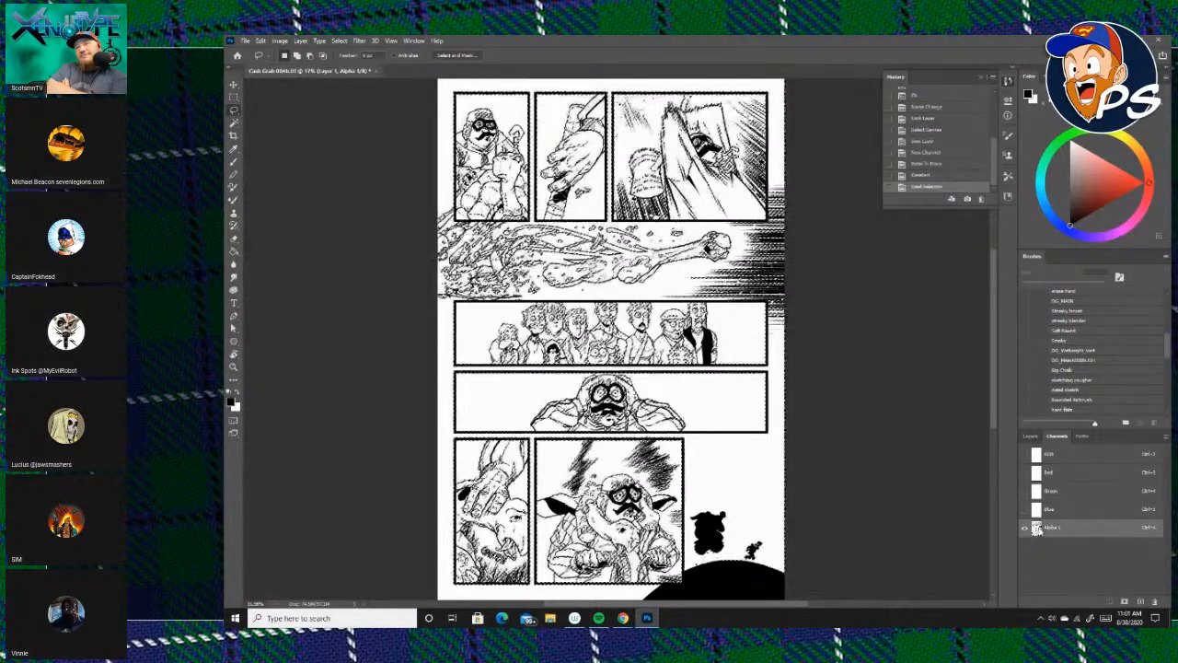
Delete the Alpha 1 channel while keeping its selection active, and go back to the layers.
{"action": "left_click", "coordinate": [1156, 602]}
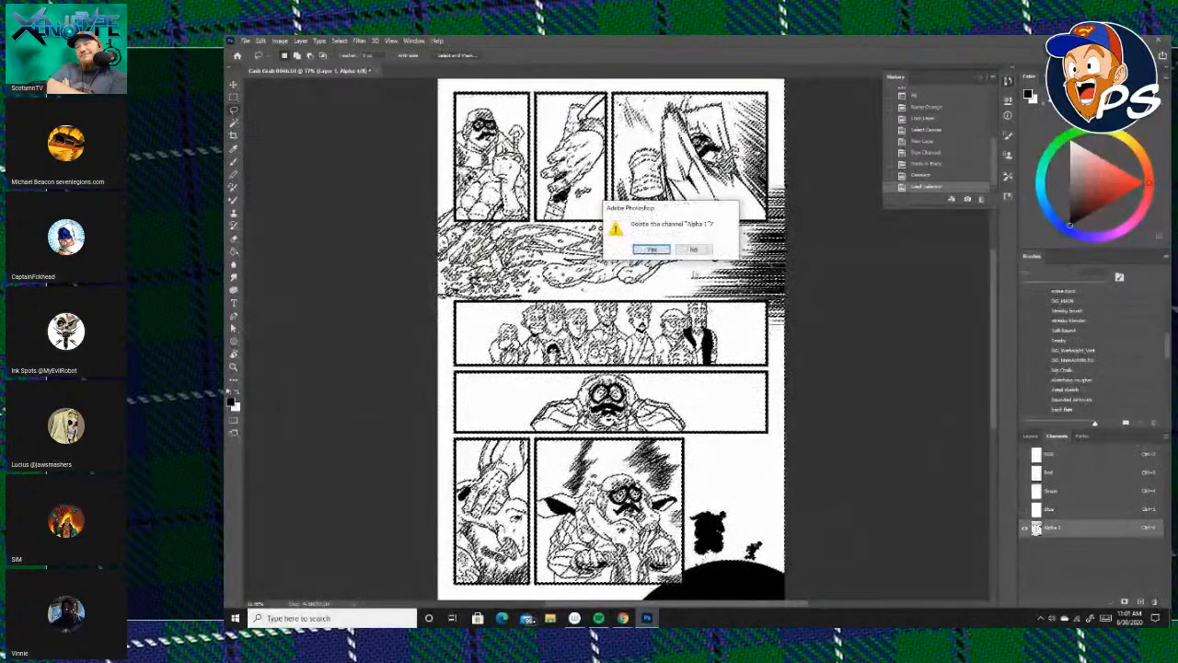
{"action": "key", "text": "Return"}
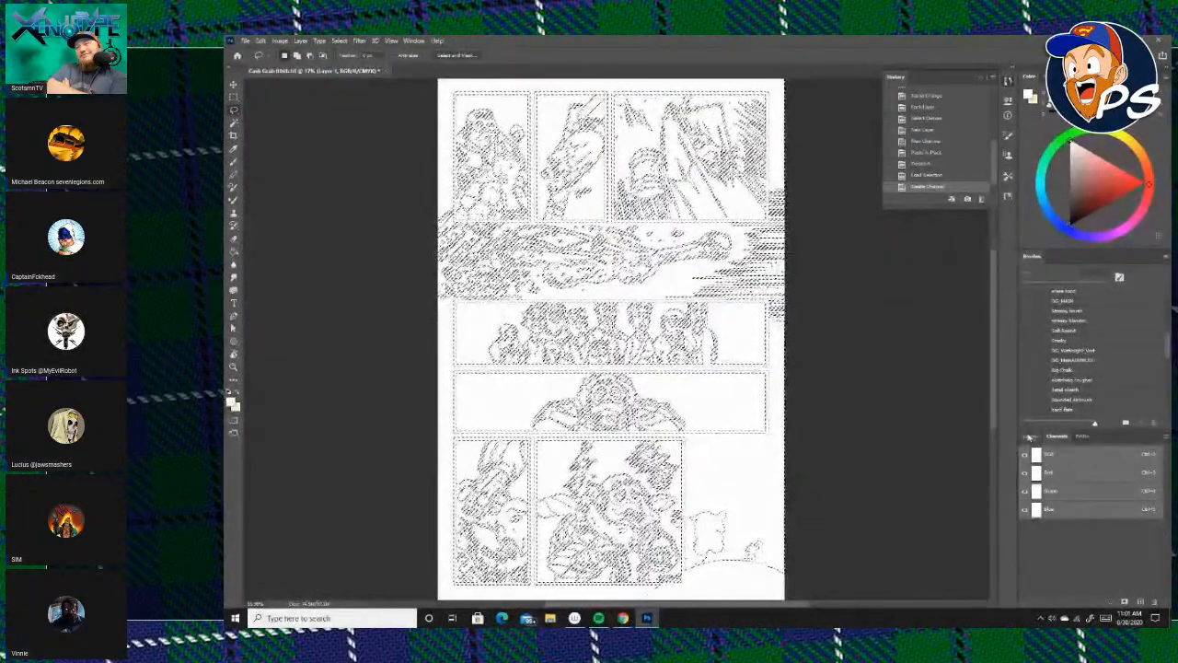
{"action": "left_click", "coordinate": [1029, 436]}
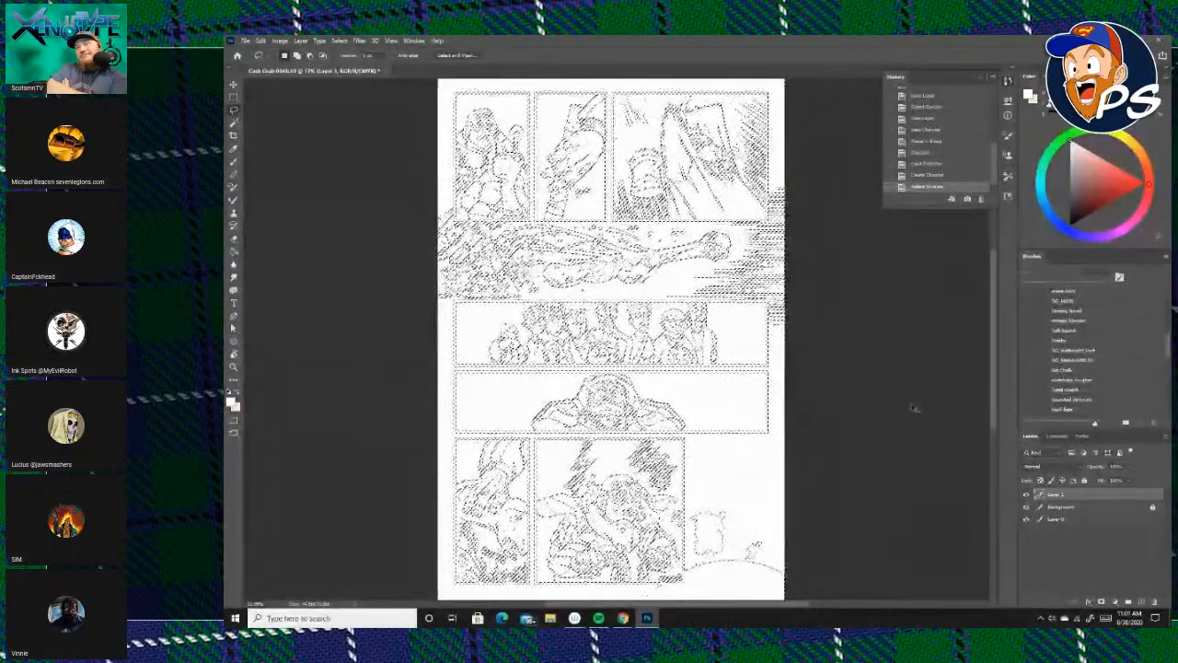
Fill the inverted selection on Layer 1 with black, deselect it, and check the separated line art without the Background.
{"action": "key", "text": "x"}
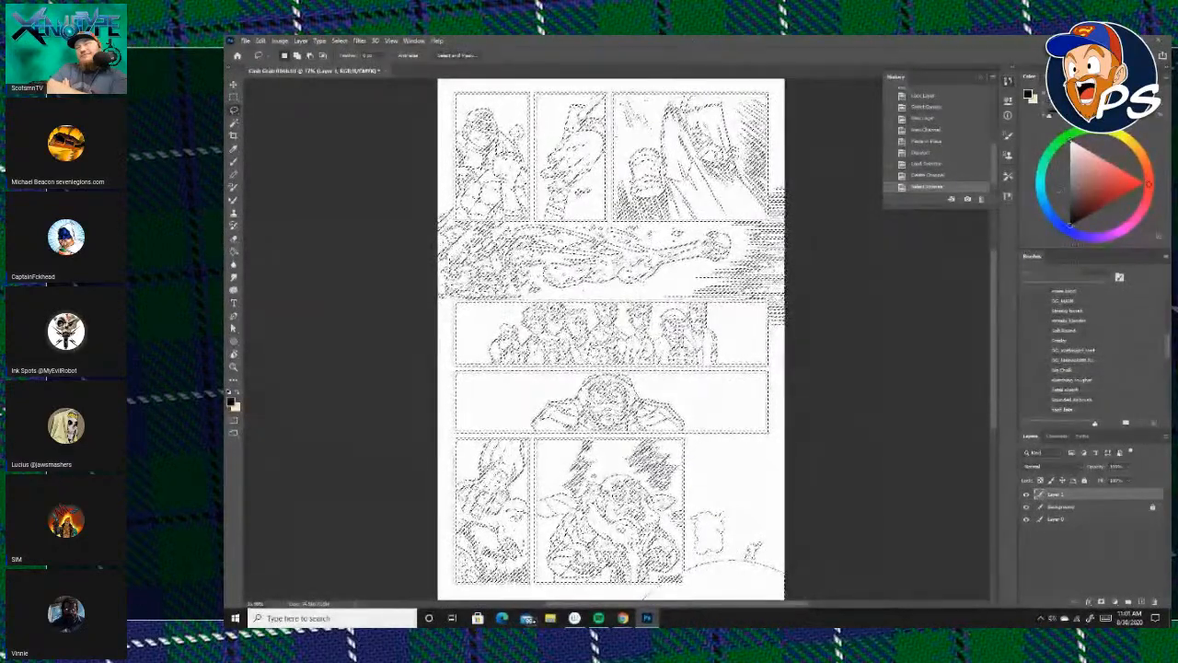
{"action": "left_click", "coordinate": [261, 40]}
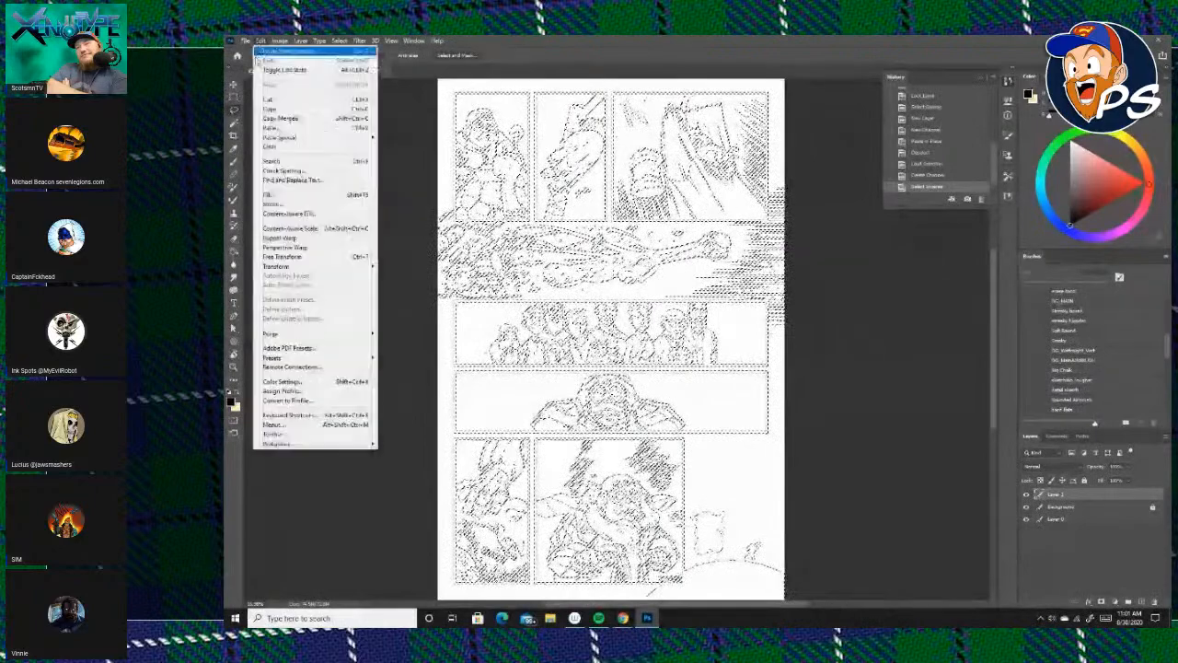
{"action": "left_click", "coordinate": [314, 196]}
{"action": "left_click", "coordinate": [758, 195]}
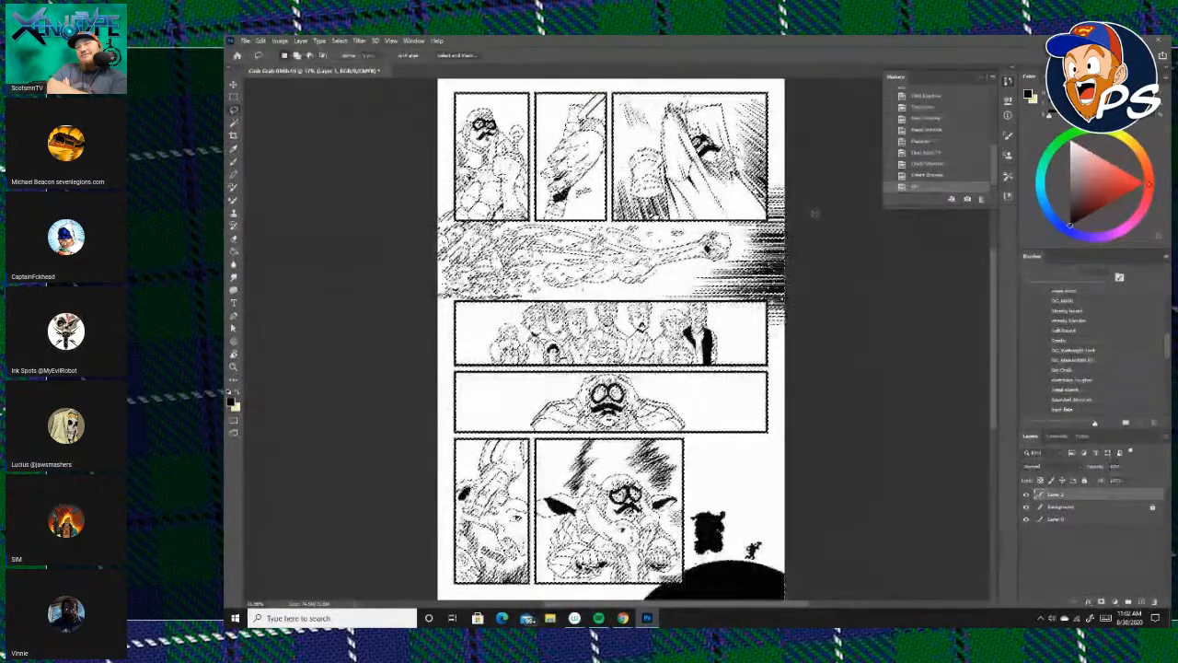
{"action": "key", "text": "ctrl+d"}
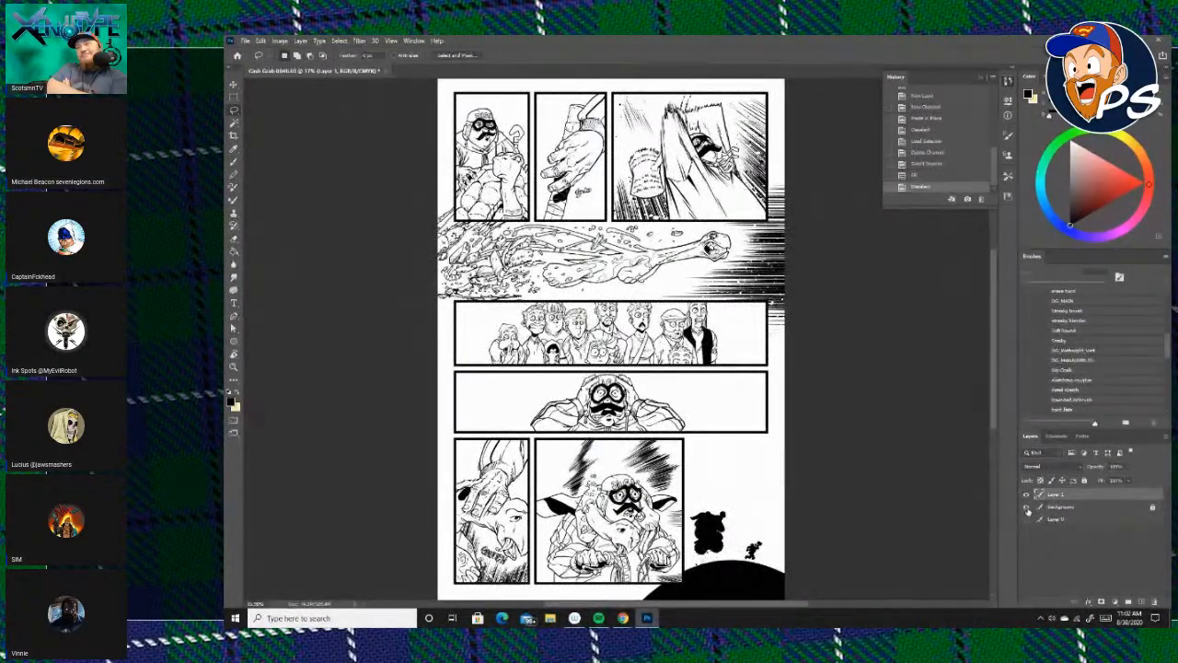
{"action": "left_click", "coordinate": [1028, 507]}
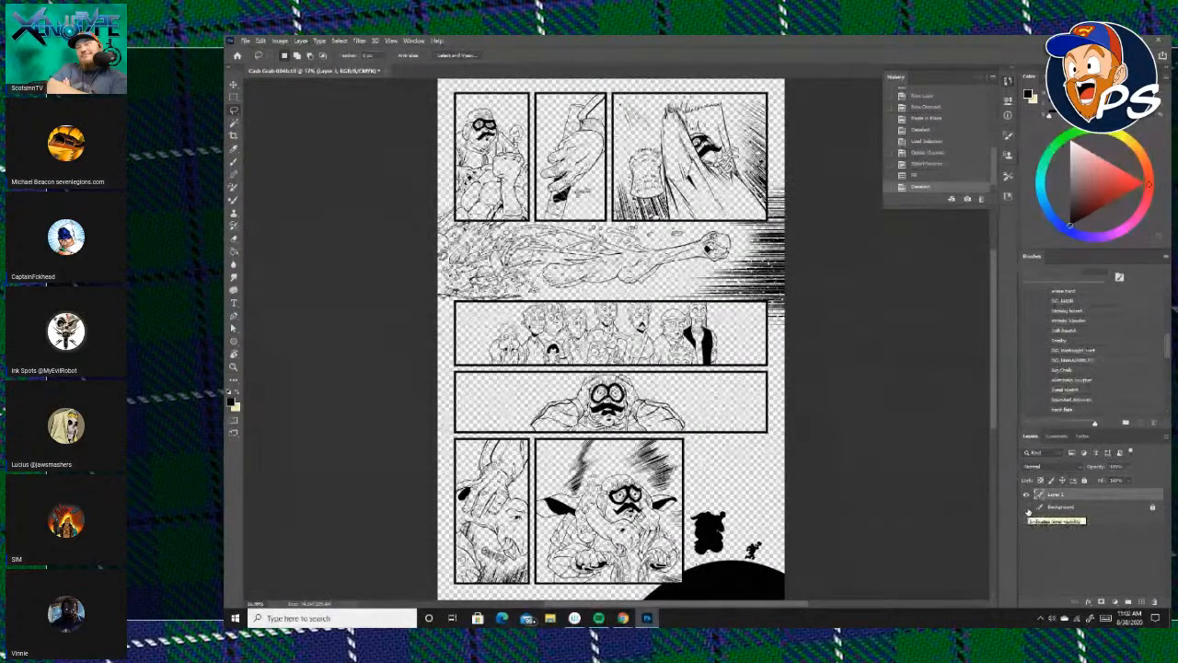
{"action": "left_click", "coordinate": [1027, 507]}
Rename Layer 1 to Linework and unlock the Background layer.
{"action": "double_click", "coordinate": [1057, 495]}
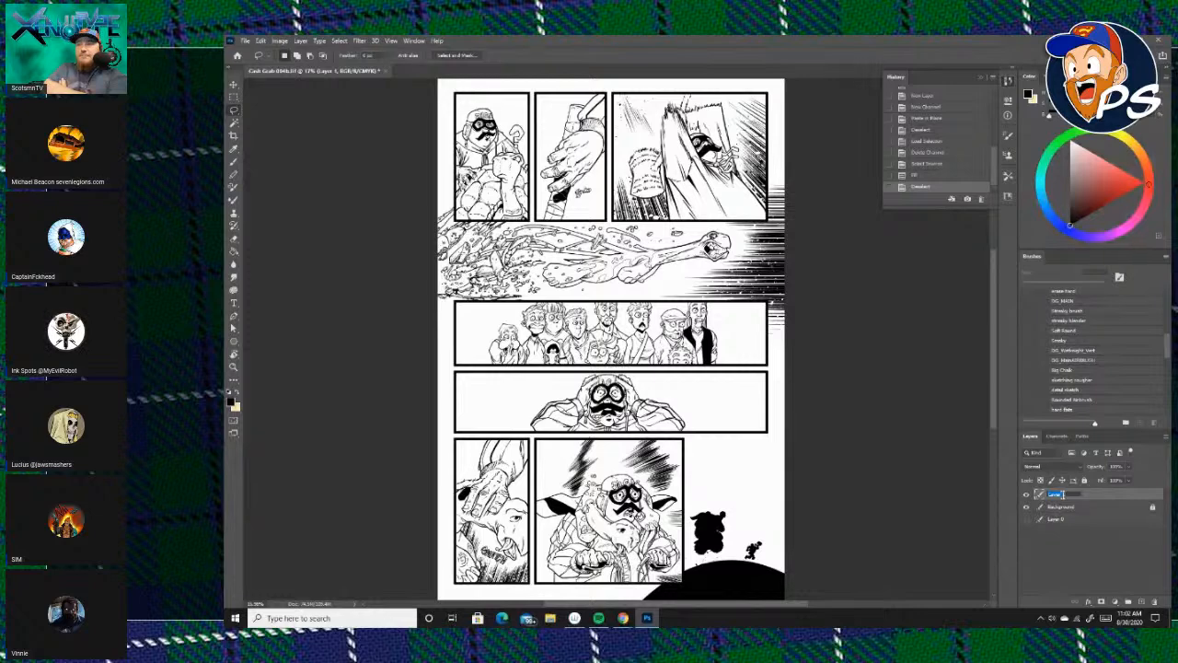
{"action": "type", "text": "Linework"}
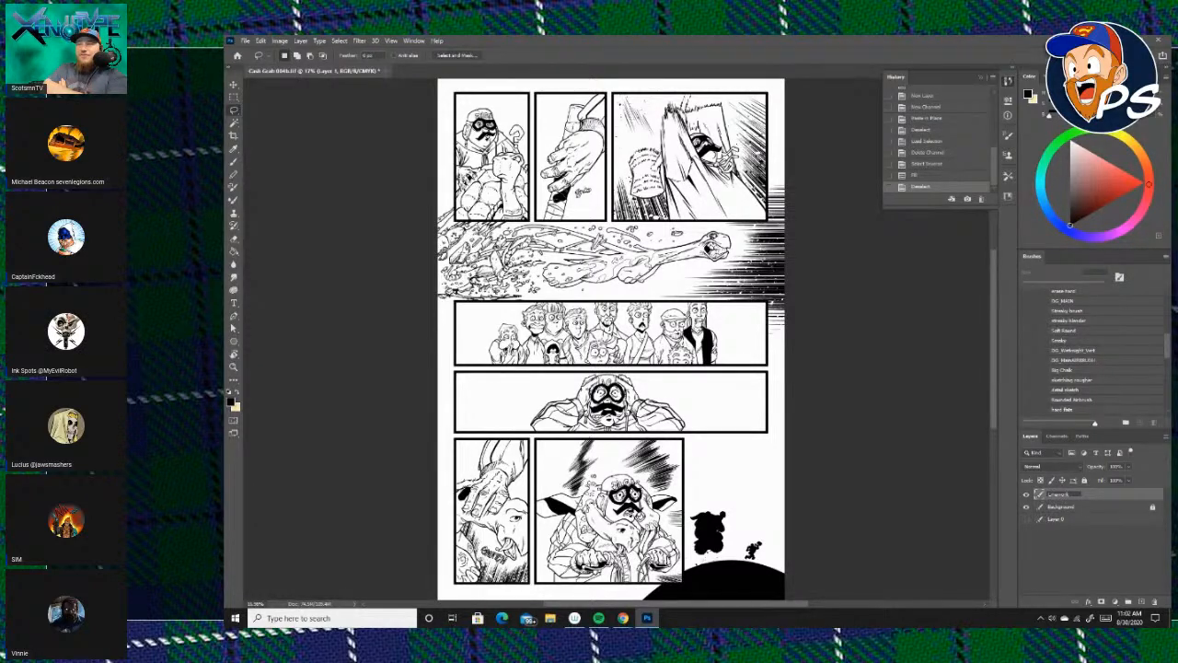
{"action": "left_click", "coordinate": [1092, 510]}
{"action": "left_click", "coordinate": [1084, 481]}
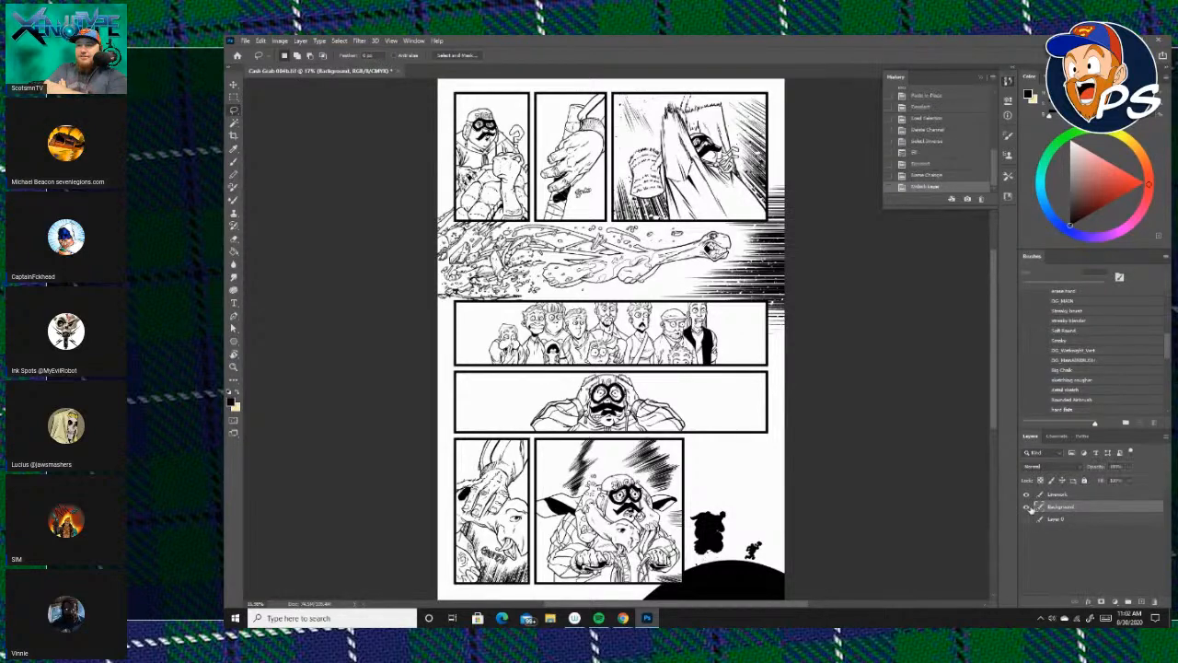
Show only Layer 0, load its RGB composite channel as a selection, and clear that selection.
{"action": "left_click", "coordinate": [1027, 507]}
{"action": "left_click", "coordinate": [1027, 496]}
{"action": "left_click", "coordinate": [1027, 520]}
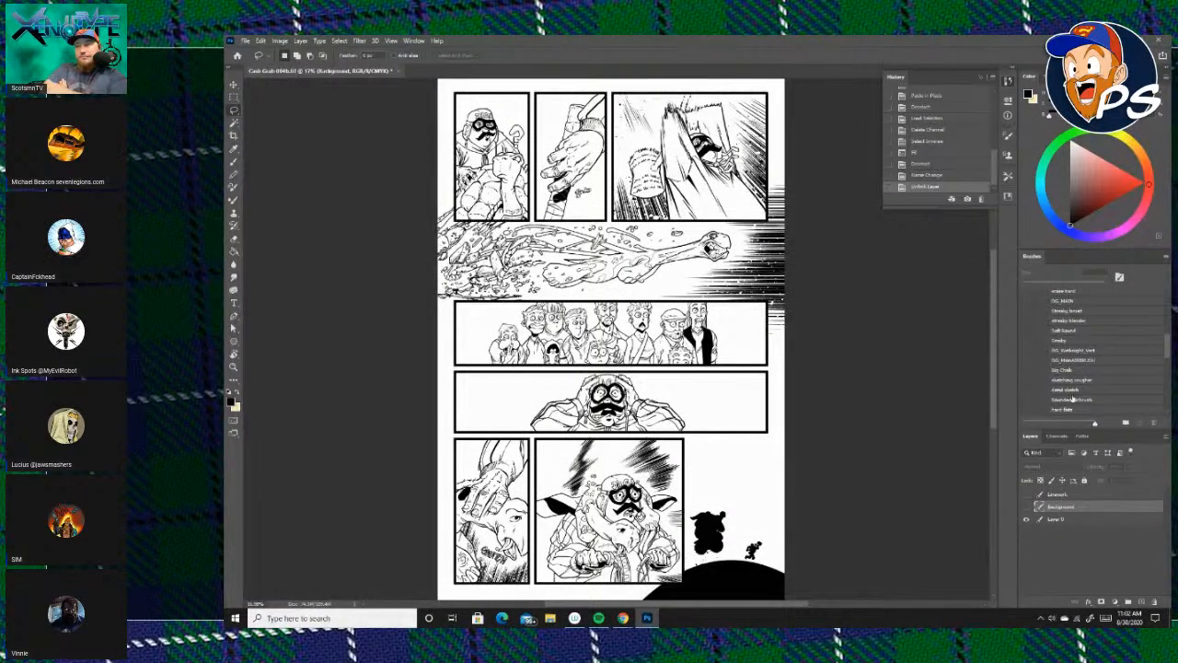
{"action": "left_click", "coordinate": [1067, 438]}
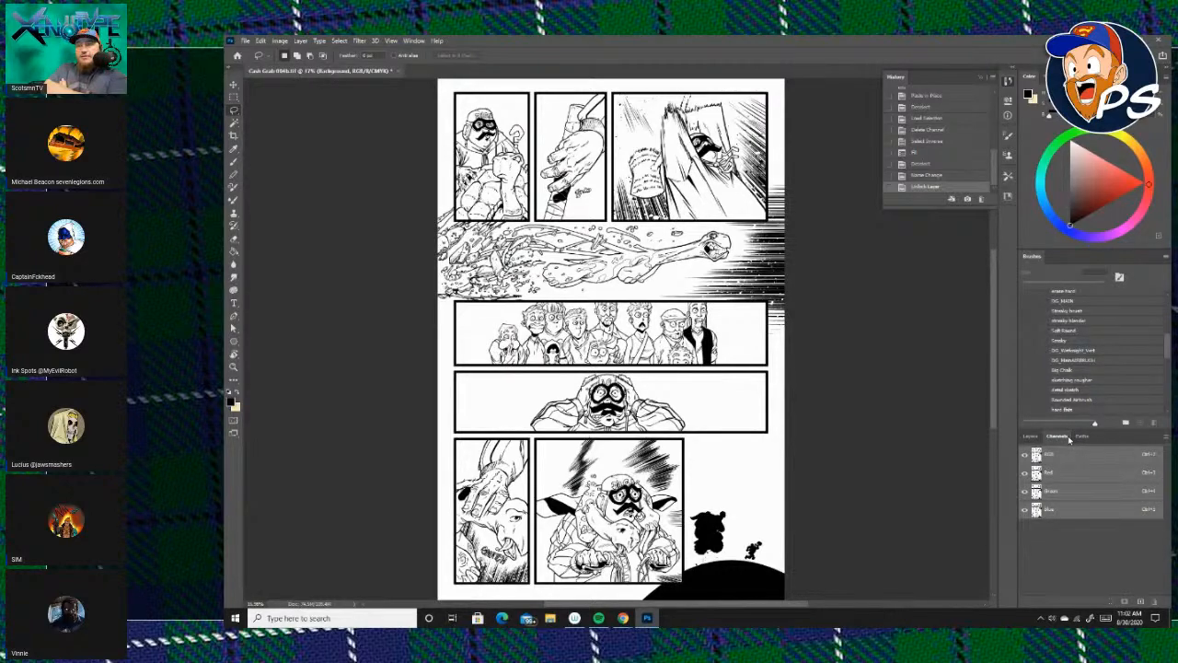
{"action": "left_click", "coordinate": [1037, 456], "text": "ctrl"}
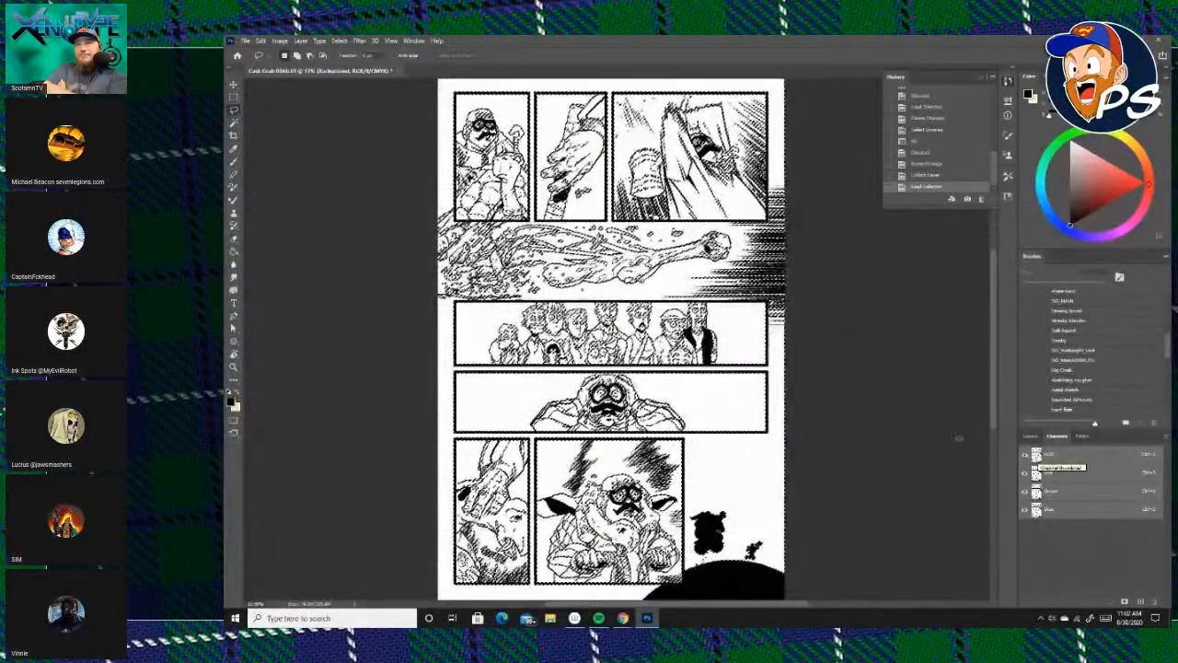
{"action": "key", "text": "ctrl+j"}
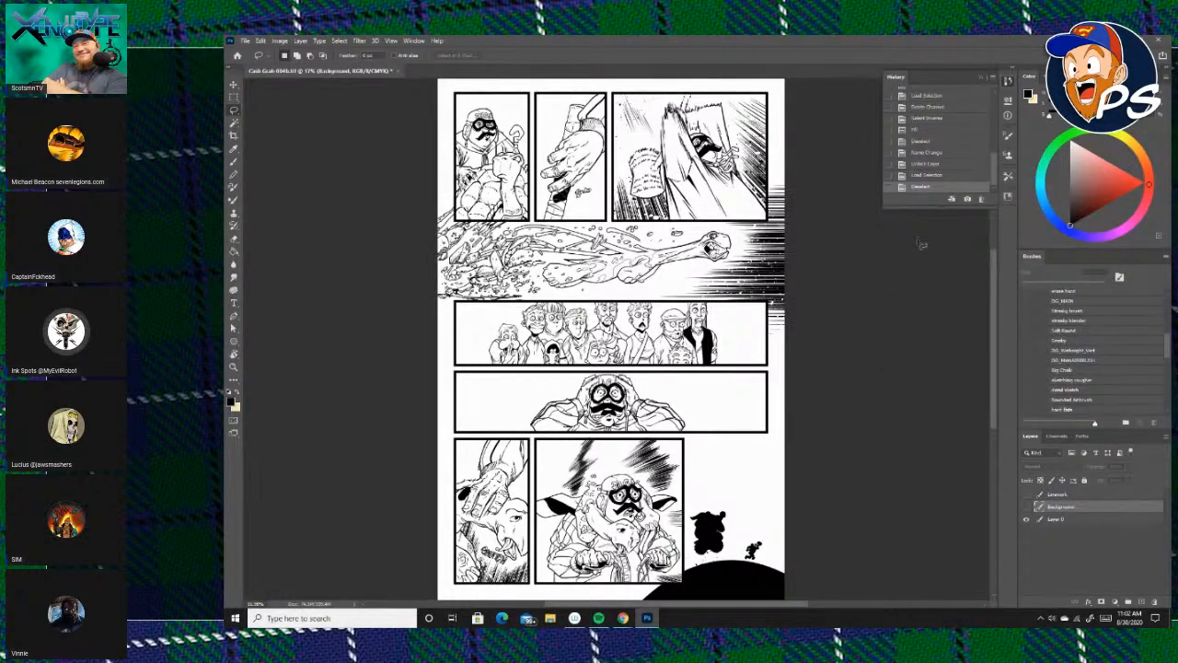
Put away the history list and show the Background and Linework layers again.
{"action": "left_click", "coordinate": [983, 78]}
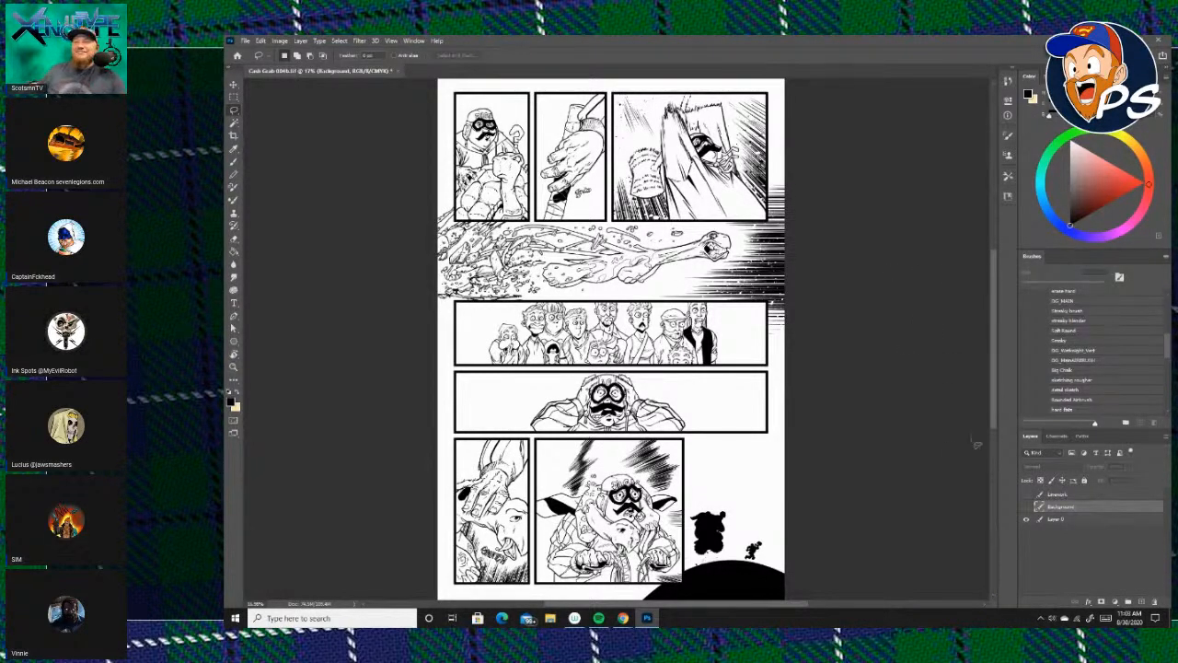
{"action": "left_click", "coordinate": [1027, 507]}
{"action": "left_click", "coordinate": [1026, 495]}
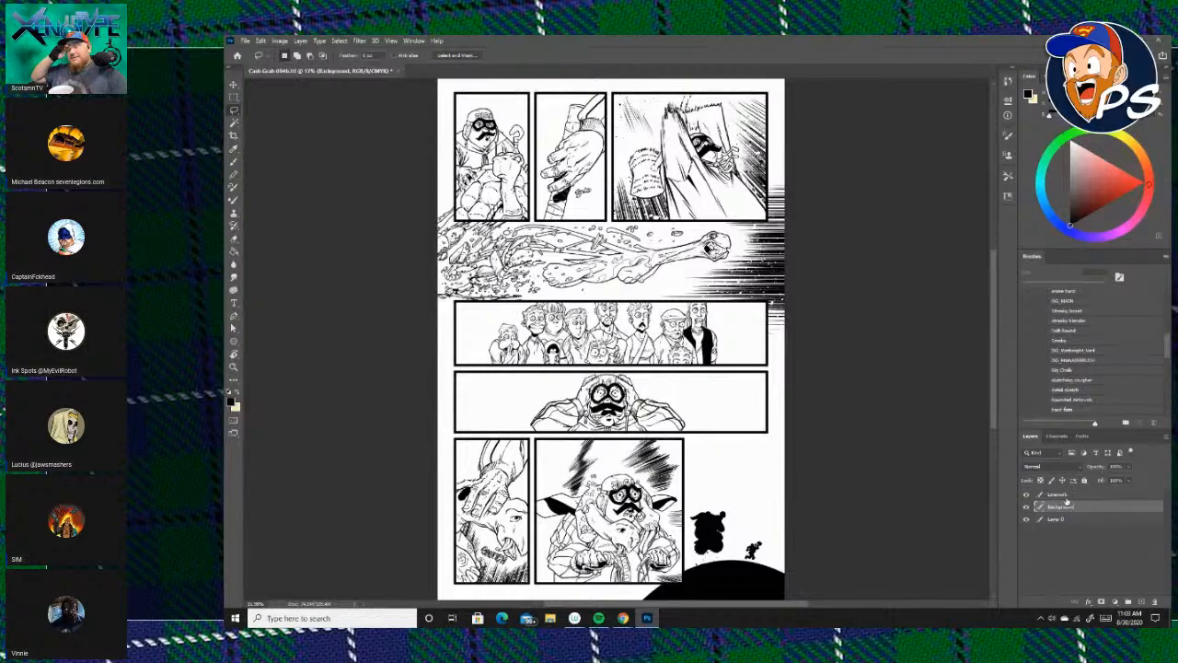
Fully lock the Linework, Background and Layer 0 layers.
{"action": "left_click", "coordinate": [1065, 497]}
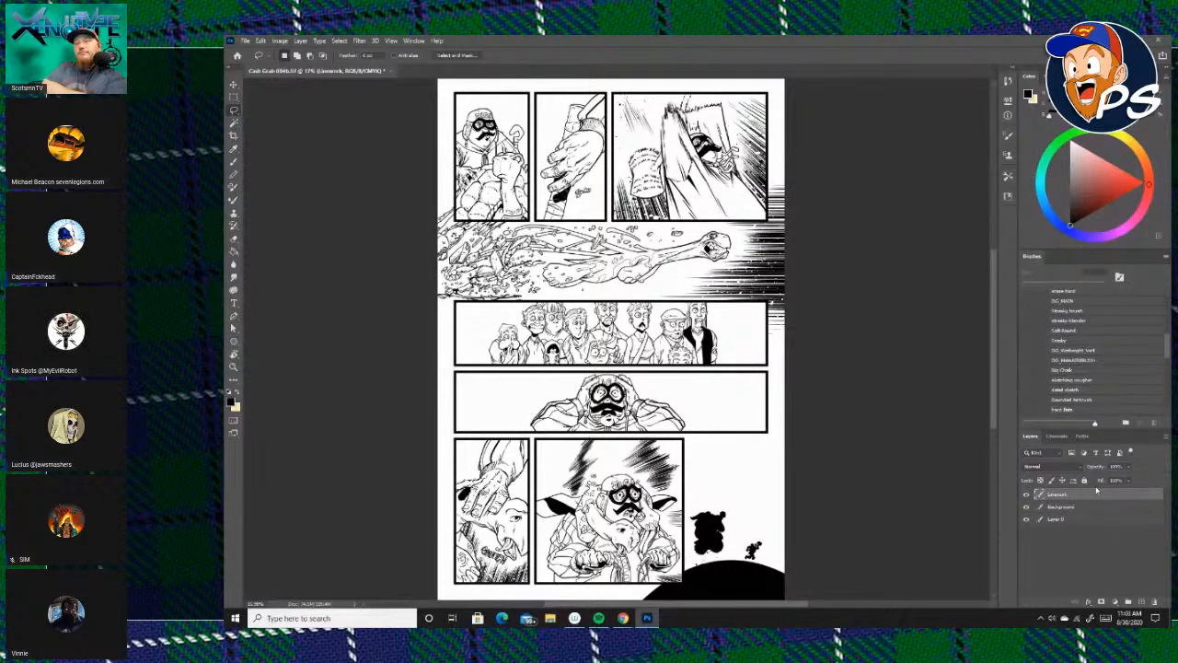
{"action": "left_click", "coordinate": [1084, 481]}
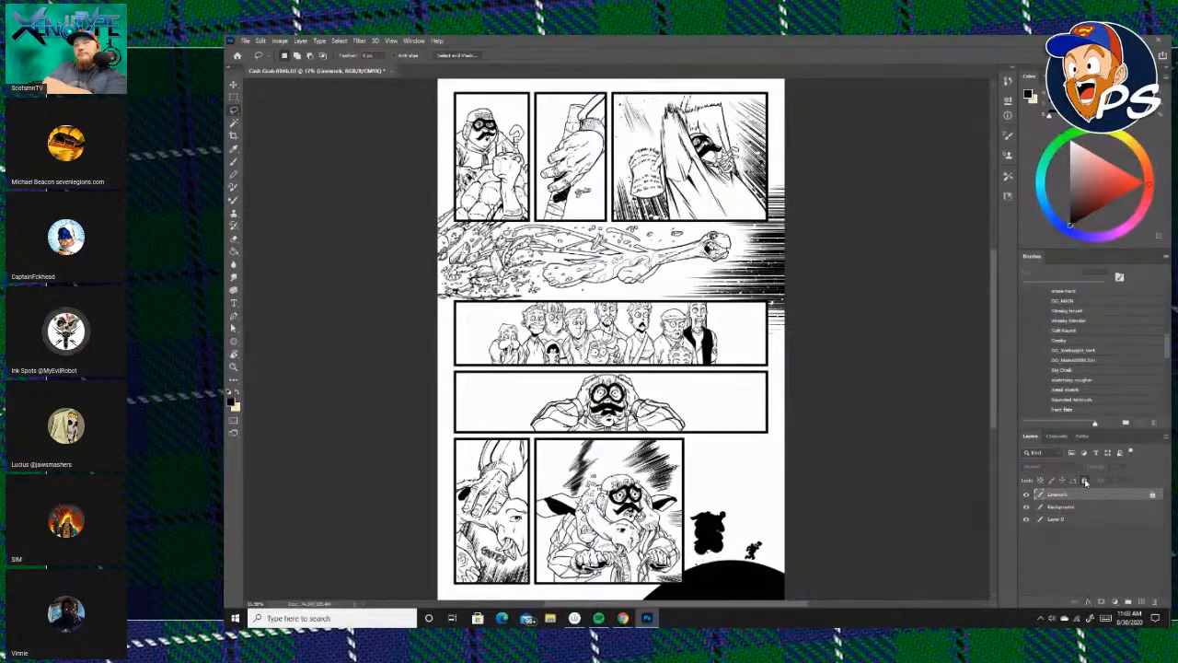
{"action": "left_click", "coordinate": [1095, 519]}
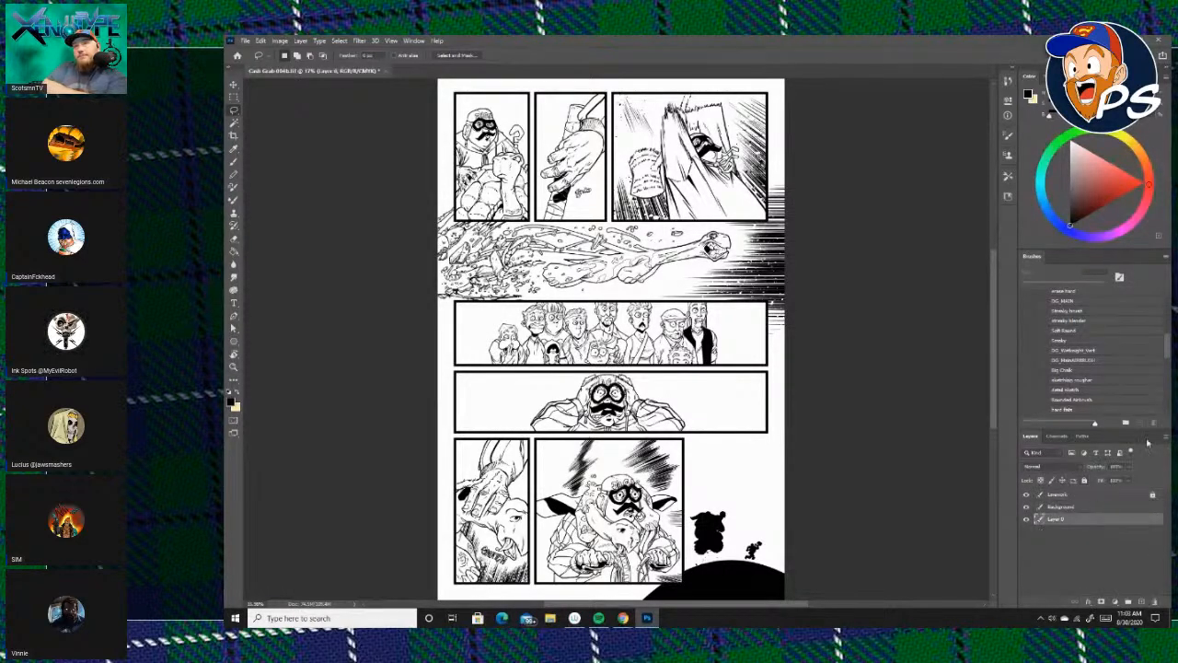
{"action": "left_click", "coordinate": [1094, 497]}
{"action": "left_click", "coordinate": [1085, 482]}
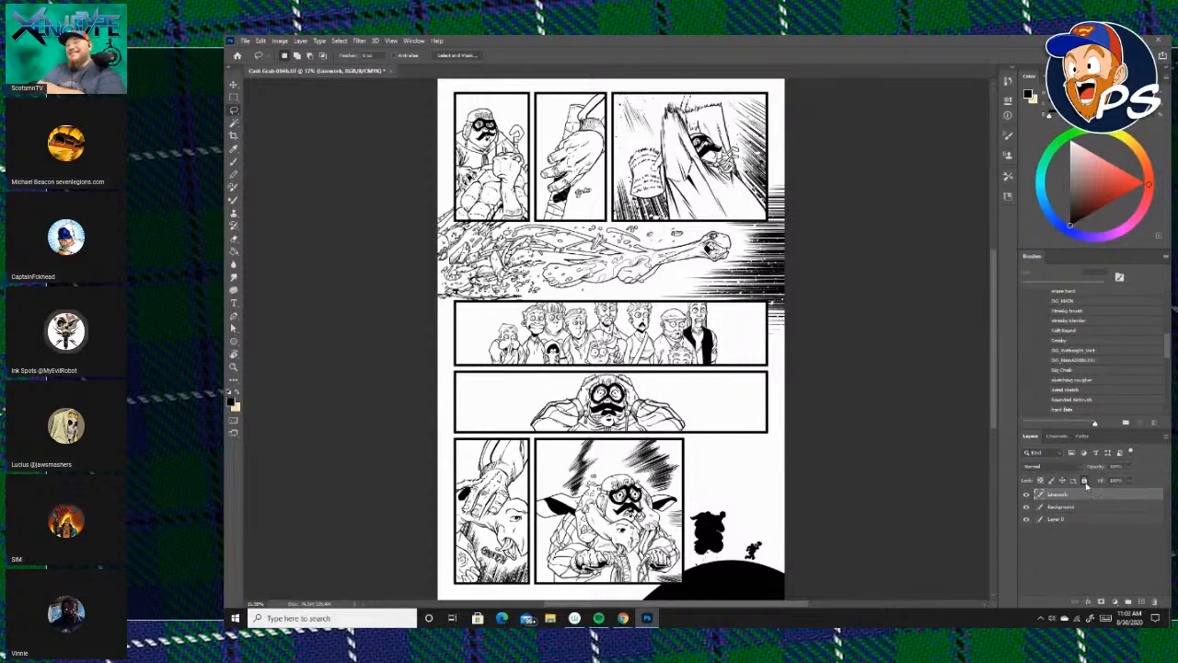
{"action": "left_click", "coordinate": [1085, 481]}
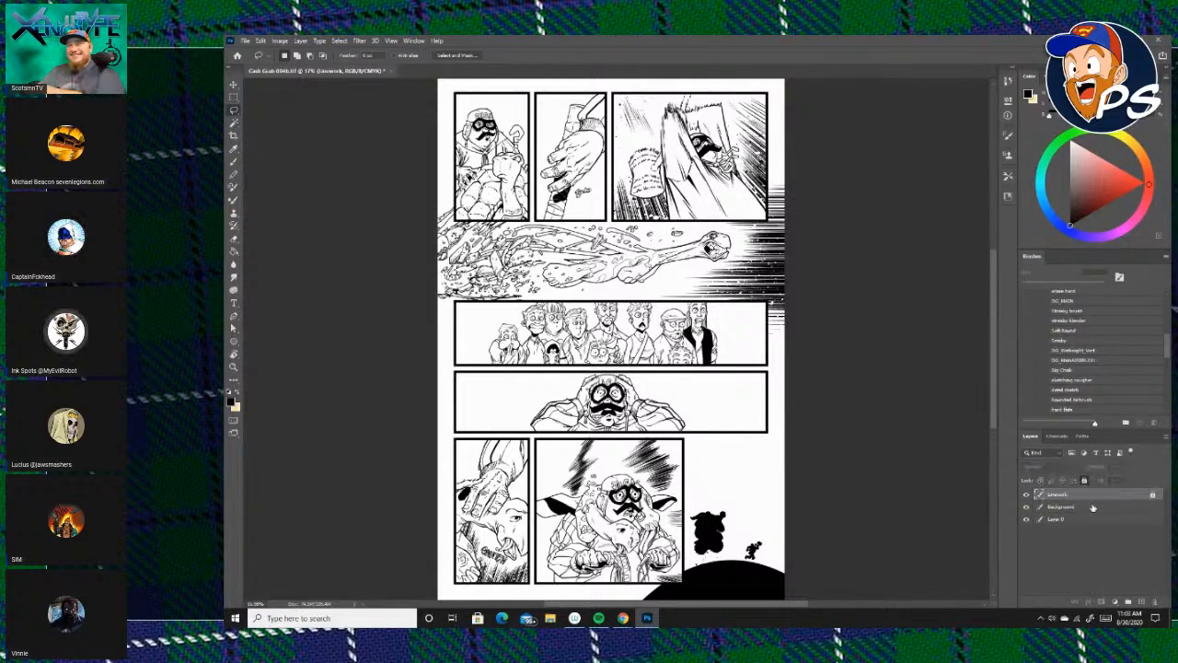
{"action": "left_click", "coordinate": [1093, 507]}
{"action": "left_click", "coordinate": [1085, 481]}
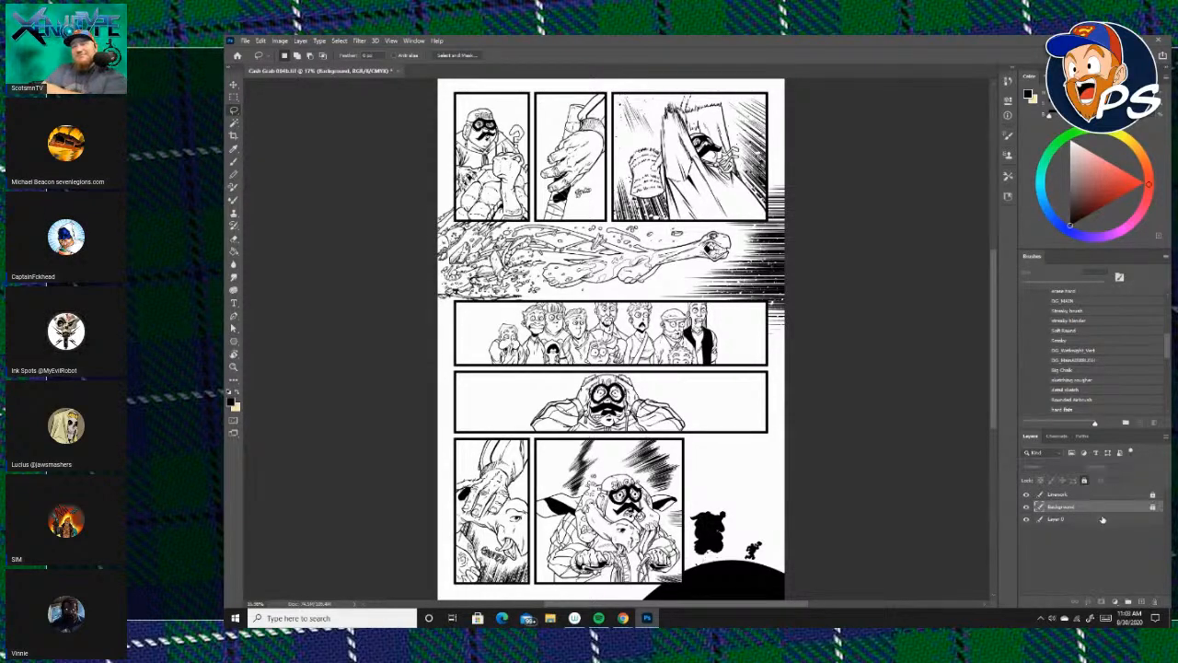
{"action": "left_click", "coordinate": [1102, 520]}
Add a new empty layer directly above Background and set the foreground colour to a muted red.
{"action": "left_click", "coordinate": [1091, 507]}
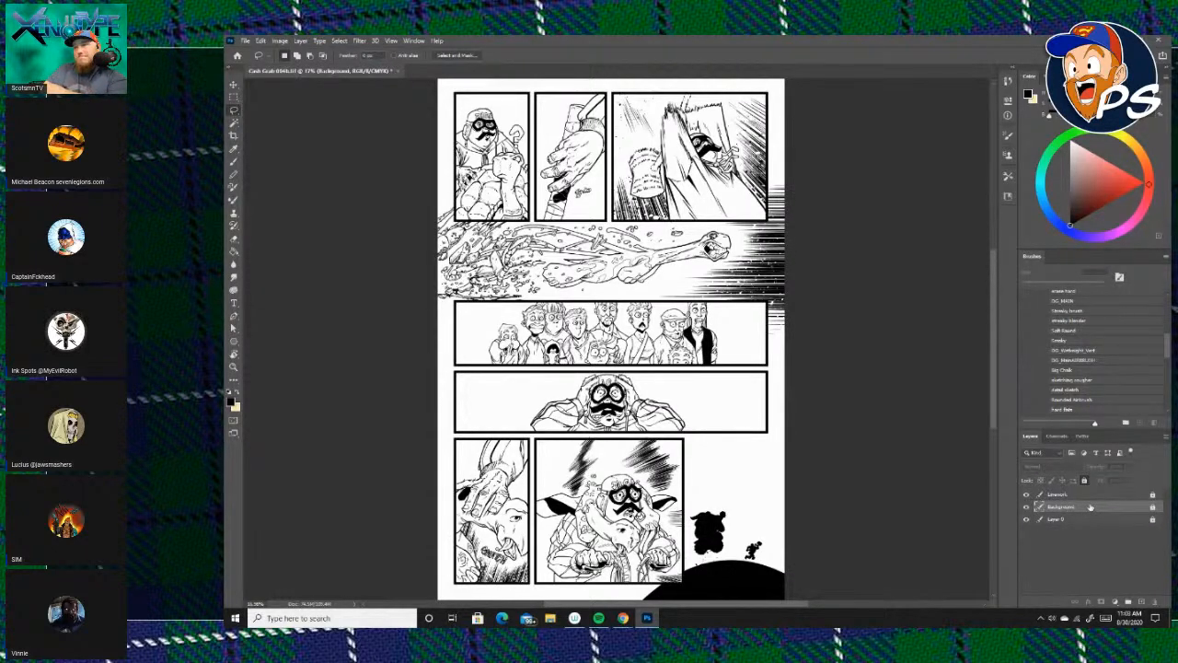
{"action": "left_click", "coordinate": [1140, 602]}
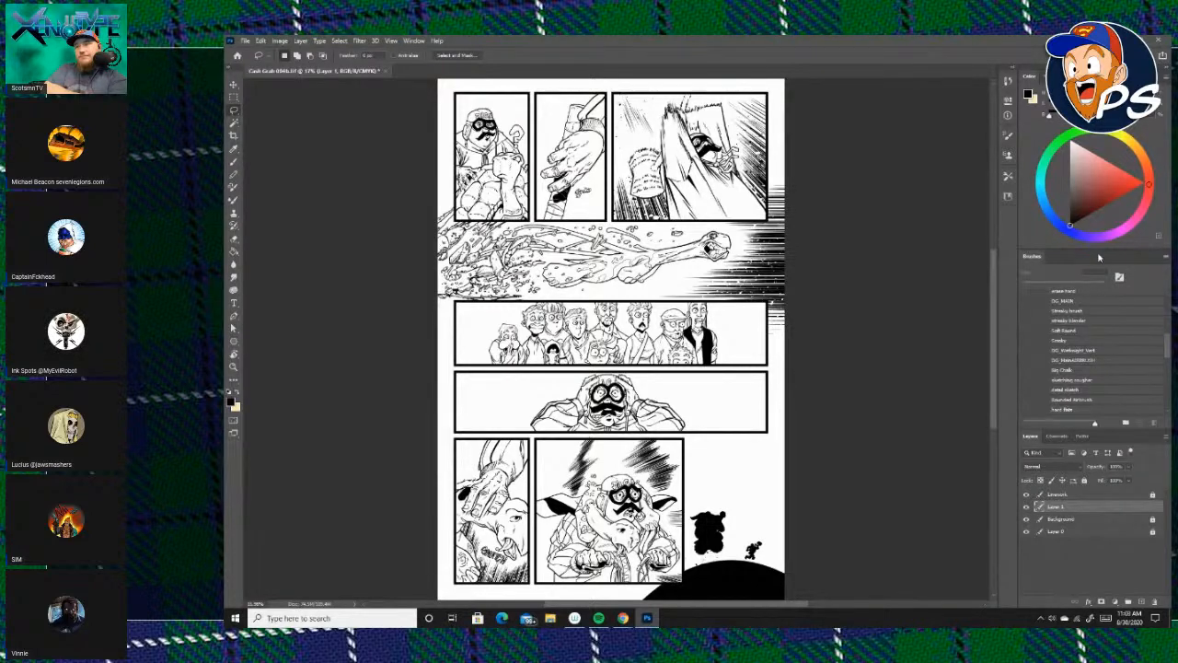
{"action": "left_click", "coordinate": [1106, 182]}
Lasso a large rounded area over the upper-right corner of the third comic panel and fill it with red.
{"action": "mouse_move", "coordinate": [798, 218]}
{"action": "left_mouse_down"}
{"action": "mouse_move", "coordinate": [810, 216]}
{"action": "mouse_move", "coordinate": [810, 323]}
{"action": "mouse_move", "coordinate": [902, 392]}
{"action": "left_mouse_up"}
{"action": "key", "text": "m"}
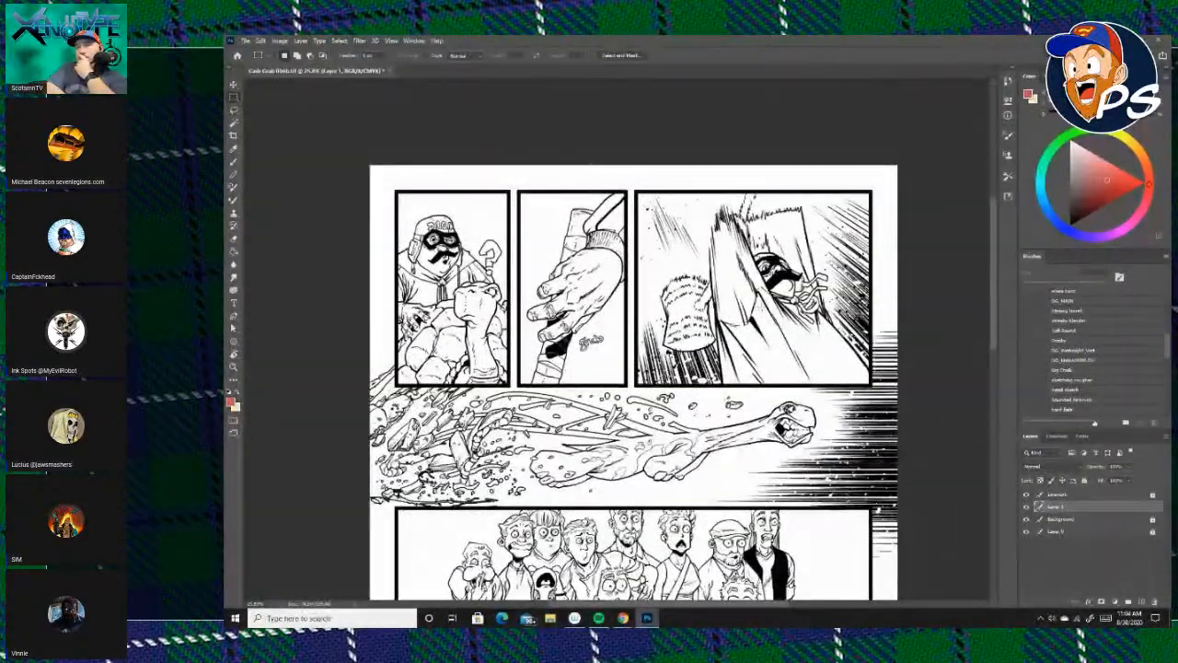
{"action": "key", "text": "l"}
{"action": "right_click", "coordinate": [395, 70]}
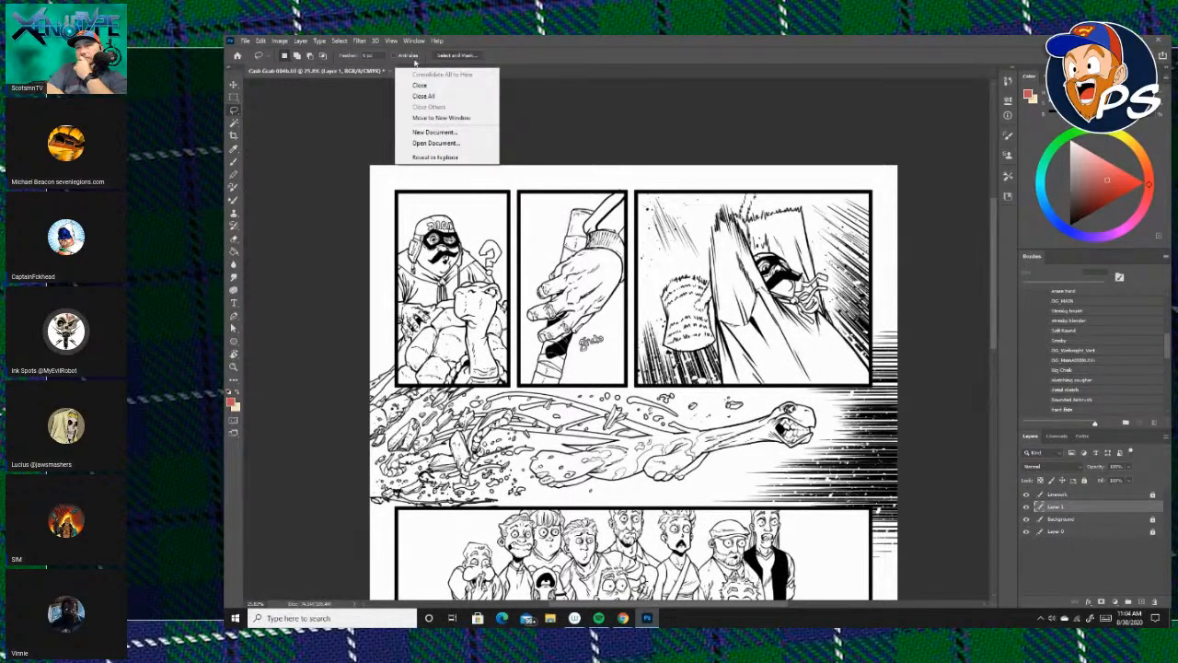
{"action": "left_click", "coordinate": [920, 141]}
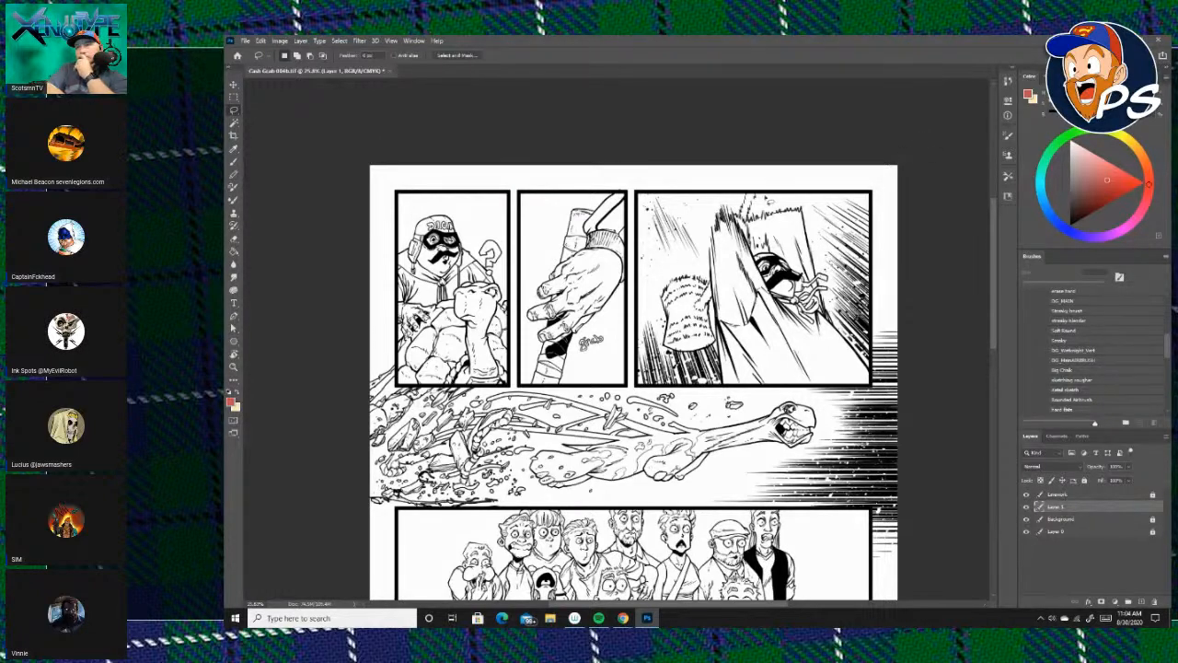
{"action": "left_click_drag", "start_coordinate": [780, 175], "coordinate": [773, 170]}
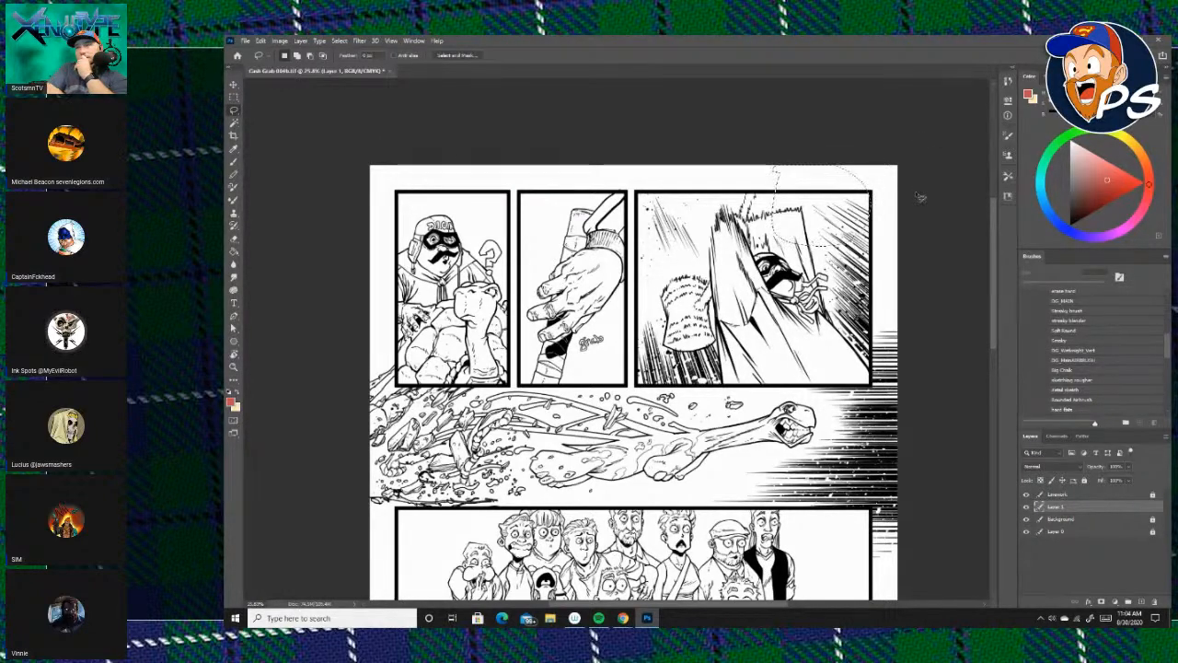
{"action": "scroll", "coordinate": [915, 199], "scroll_direction": "up", "scroll_amount": 4}
{"action": "left_click_drag", "start_coordinate": [845, 164], "coordinate": [885, 282]}
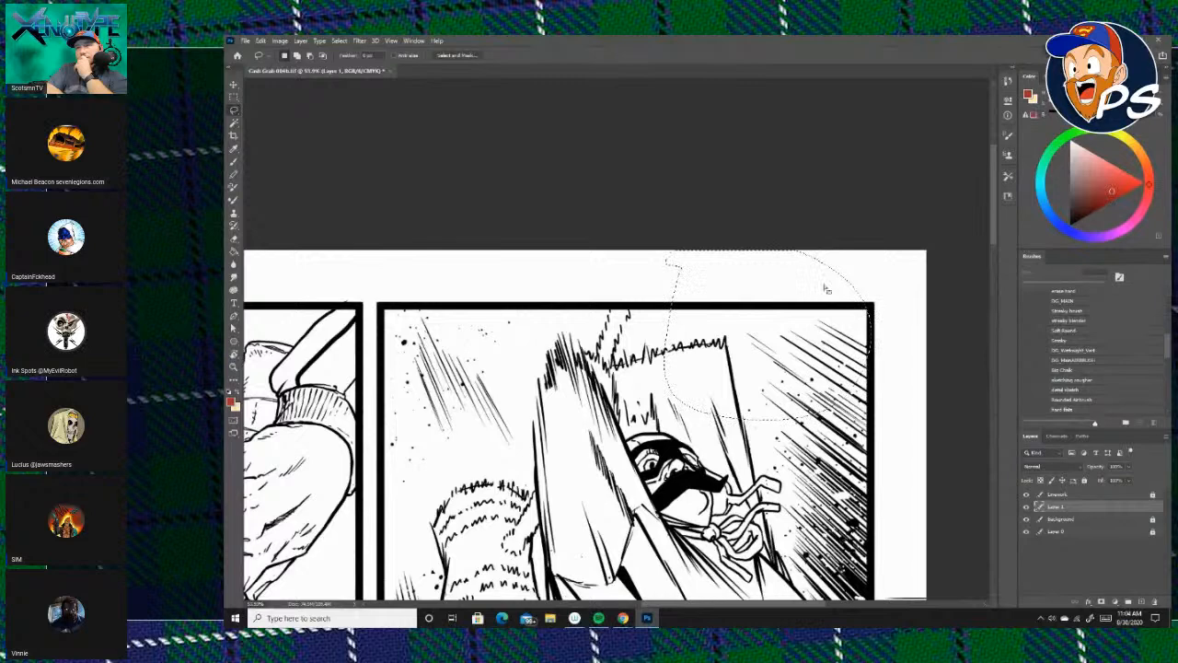
{"action": "left_click", "coordinate": [235, 250]}
{"action": "left_click", "coordinate": [779, 326]}
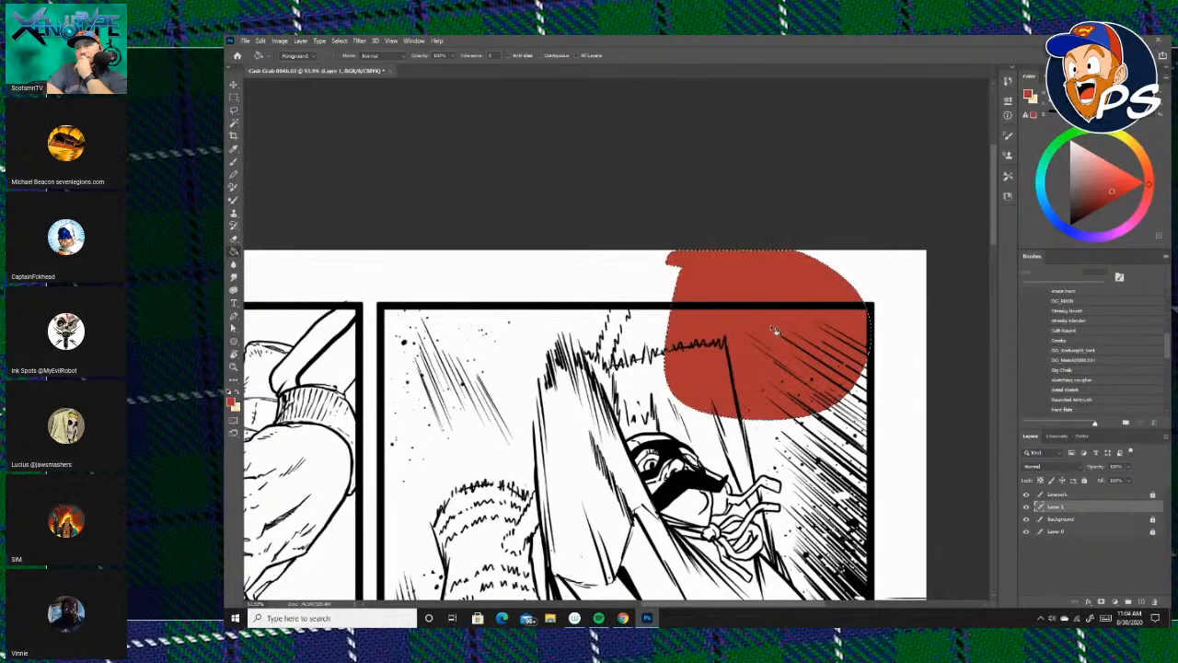
Lasso a smaller round area across the third comic panel's top border, left of the red shape, and fill it with blue.
{"action": "left_click", "coordinate": [235, 111]}
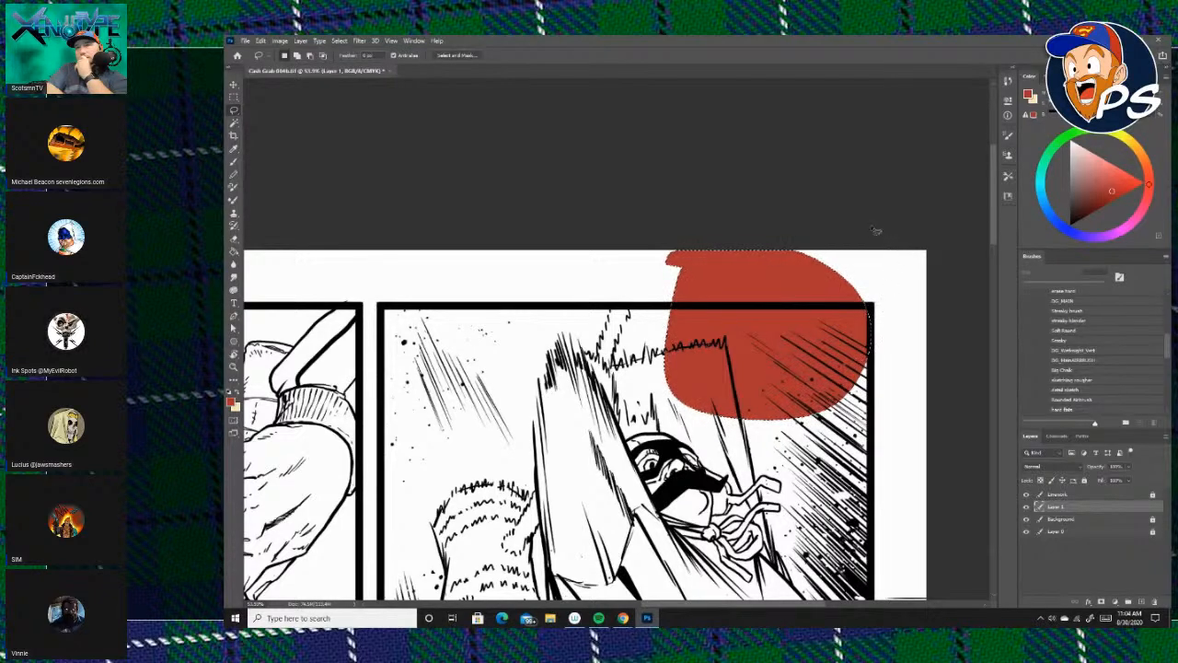
{"action": "mouse_move", "coordinate": [481, 330]}
{"action": "left_mouse_down"}
{"action": "mouse_move", "coordinate": [506, 279]}
{"action": "mouse_move", "coordinate": [543, 365]}
{"action": "mouse_move", "coordinate": [502, 274]}
{"action": "left_mouse_up"}
{"action": "left_click", "coordinate": [1053, 218]}
{"action": "left_click", "coordinate": [1094, 179]}
{"action": "left_click", "coordinate": [233, 239]}
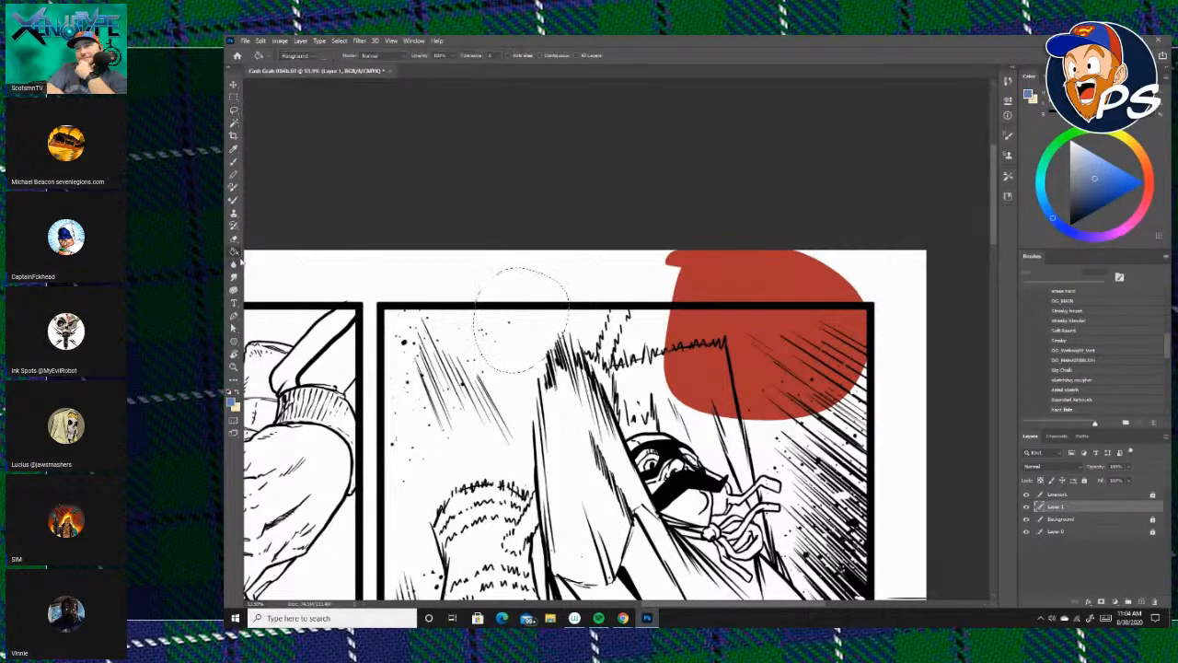
{"action": "left_click", "coordinate": [511, 286]}
Lasso a rounded area overlapping the blue shape above the third comic panel's top border and fill it with tan.
{"action": "left_click", "coordinate": [234, 110]}
{"action": "left_click", "coordinate": [502, 120]}
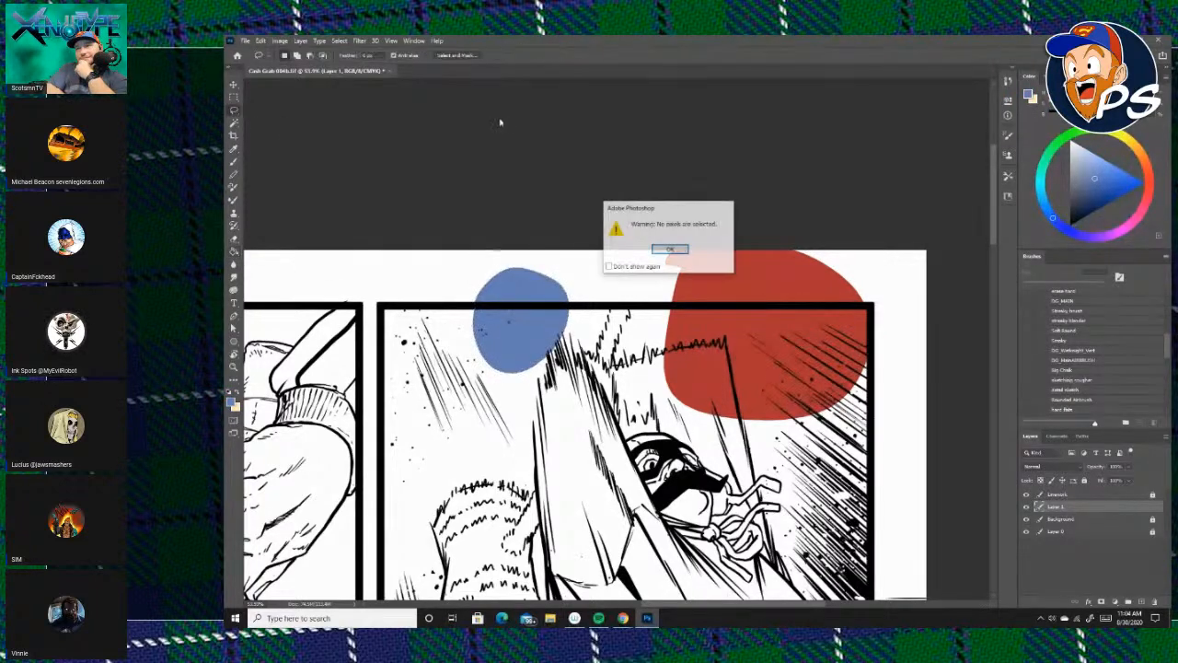
{"action": "left_click", "coordinate": [671, 249]}
{"action": "left_click_drag", "start_coordinate": [556, 243], "coordinate": [552, 241]}
{"action": "key", "text": "x"}
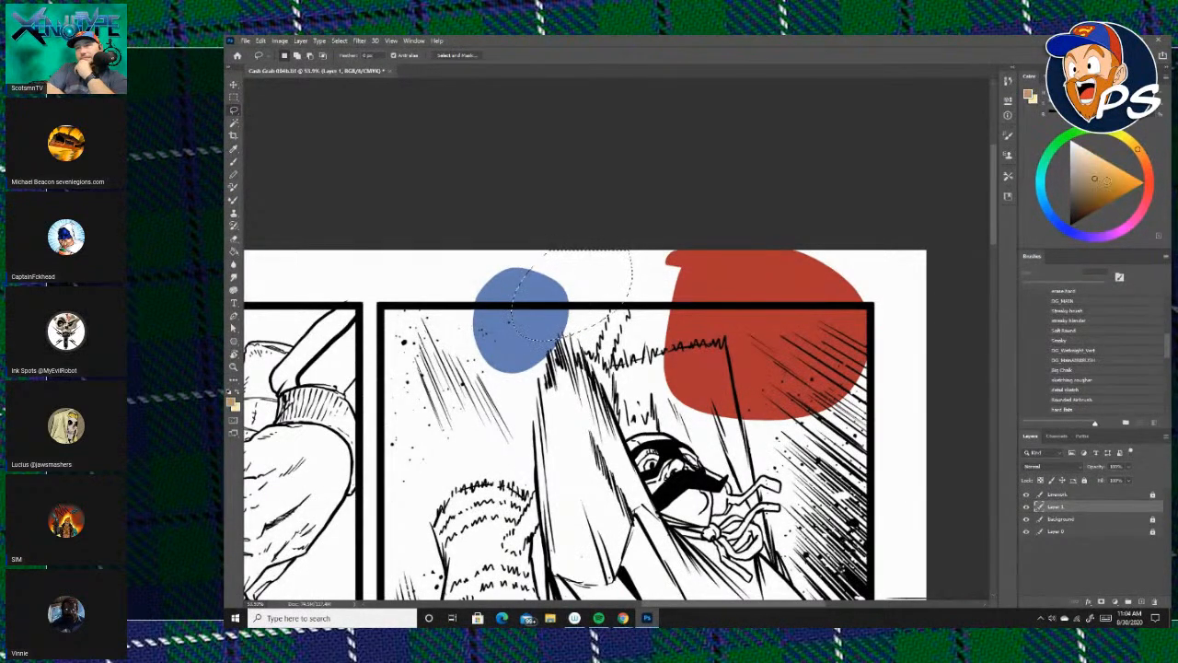
{"action": "left_click", "coordinate": [236, 241]}
{"action": "left_click", "coordinate": [589, 278]}
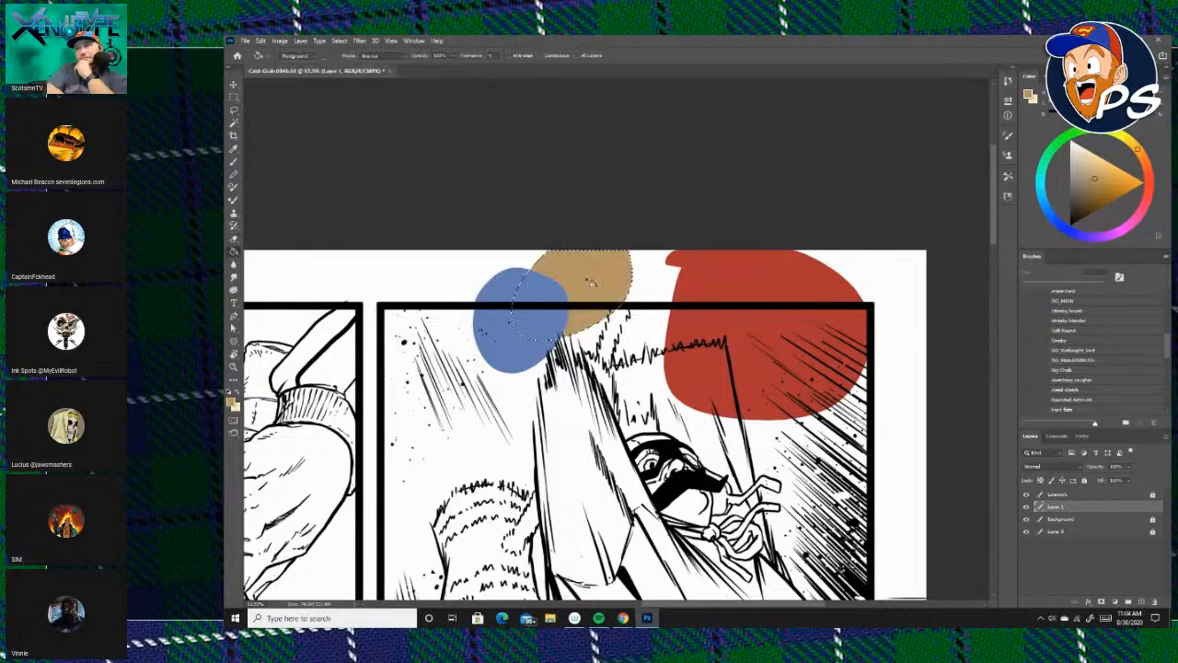
Clear the selection and examine the seam between the blue and tan shapes at high magnification.
{"action": "left_click", "coordinate": [233, 110]}
{"action": "left_click", "coordinate": [541, 124]}
{"action": "left_click_drag", "start_coordinate": [708, 243], "coordinate": [731, 241]}
{"action": "left_click_drag", "start_coordinate": [486, 328], "coordinate": [901, 282]}
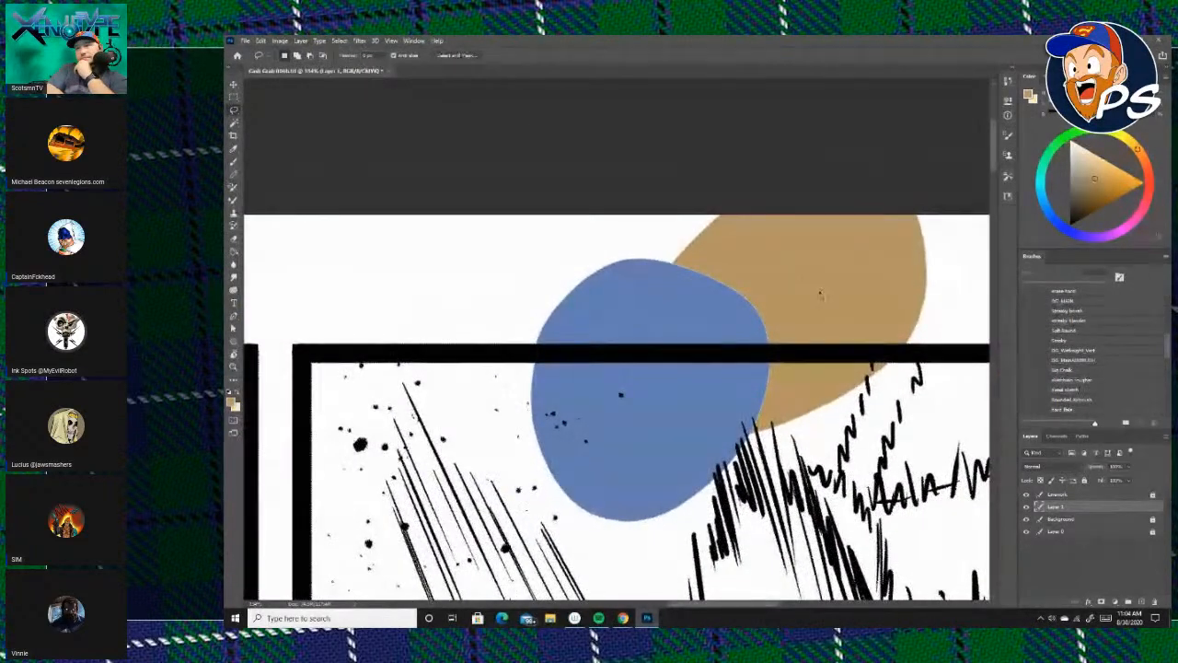
{"action": "left_click", "coordinate": [820, 292], "text": "ctrl"}
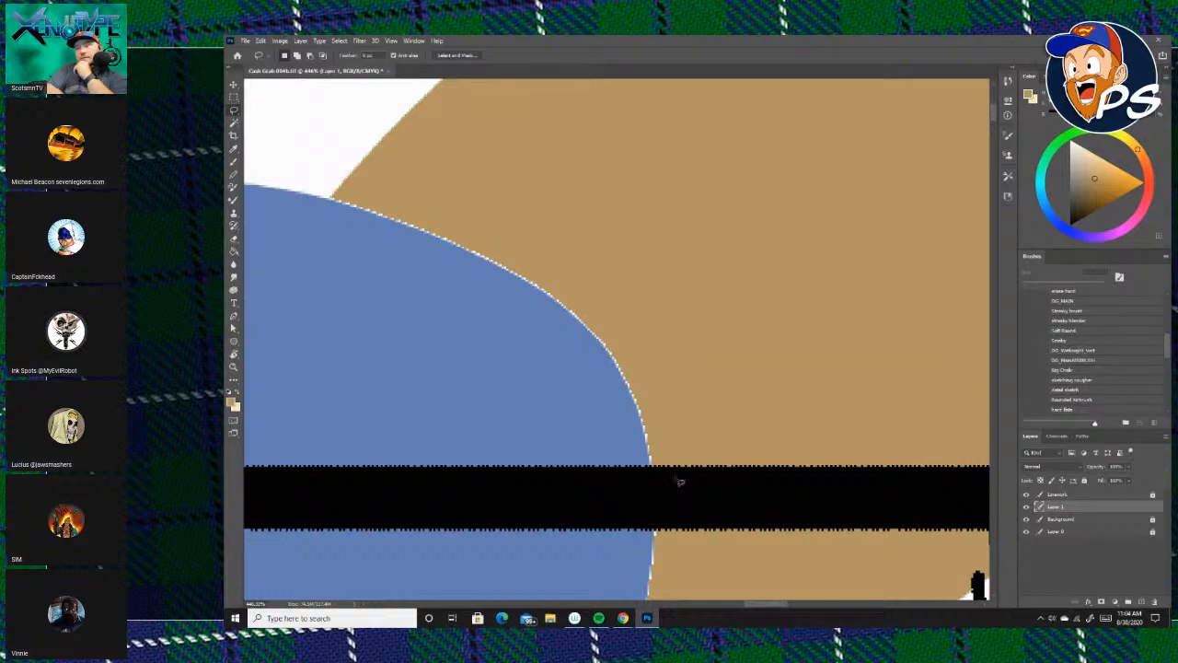
{"action": "scroll", "coordinate": [639, 363], "scroll_direction": "down", "scroll_amount": 8}
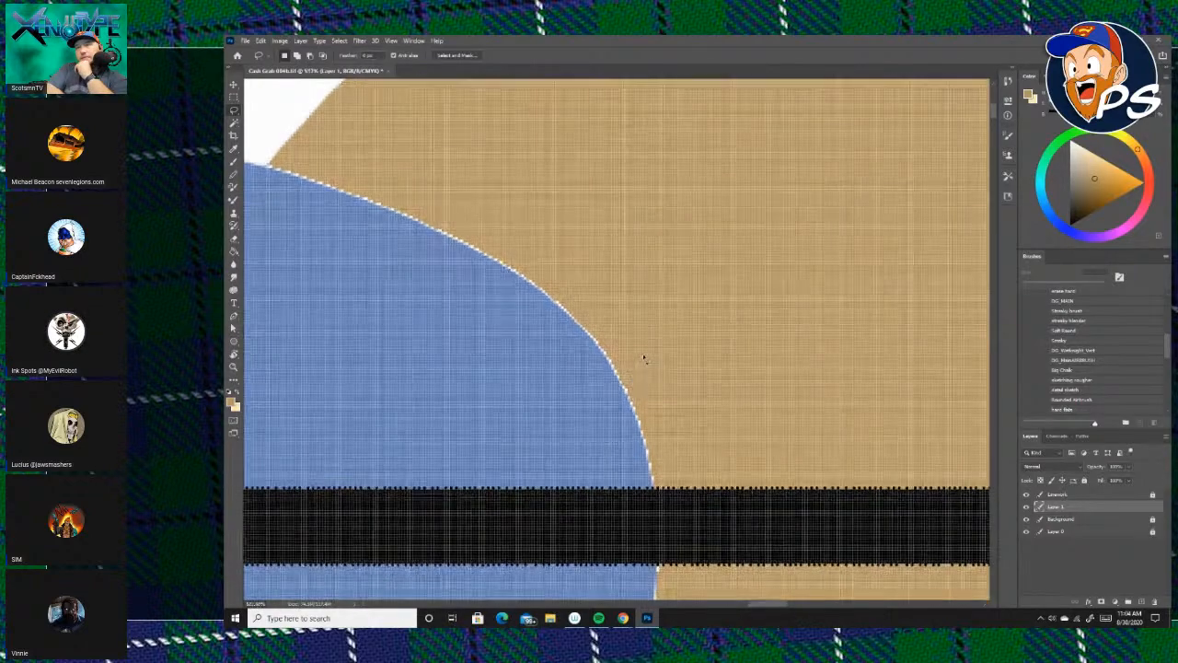
{"action": "scroll", "coordinate": [696, 321], "scroll_direction": "down", "scroll_amount": 4}
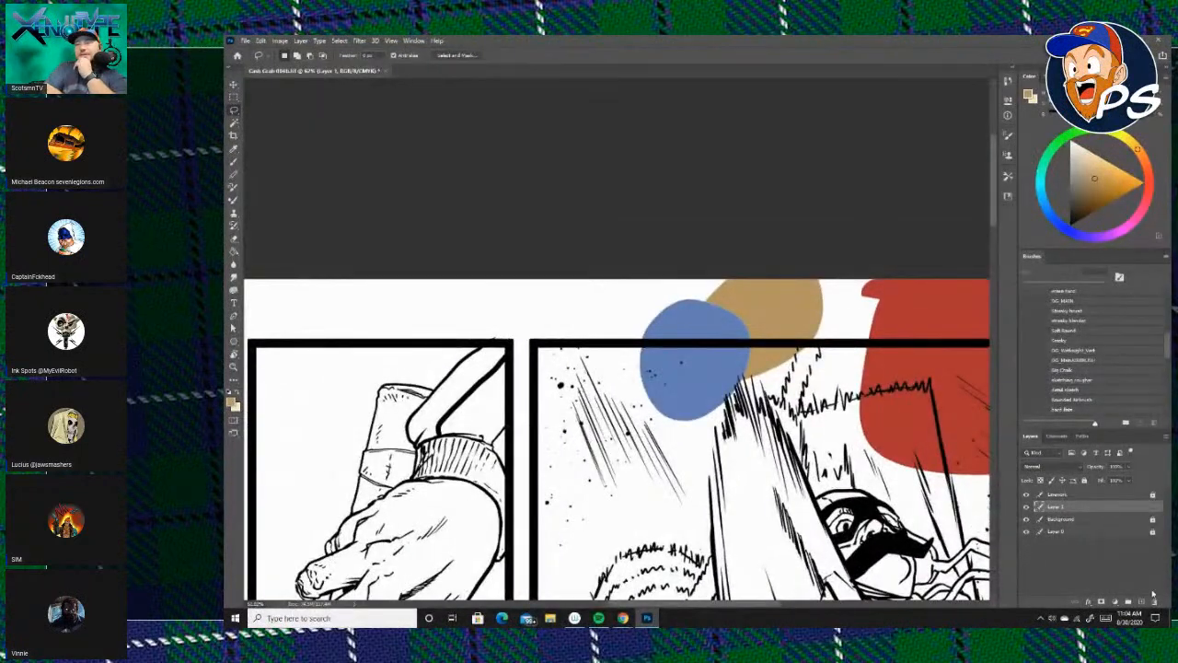
Delete the layer with the test colour shapes and add a new empty layer directly above Background.
{"action": "left_click", "coordinate": [1150, 599]}
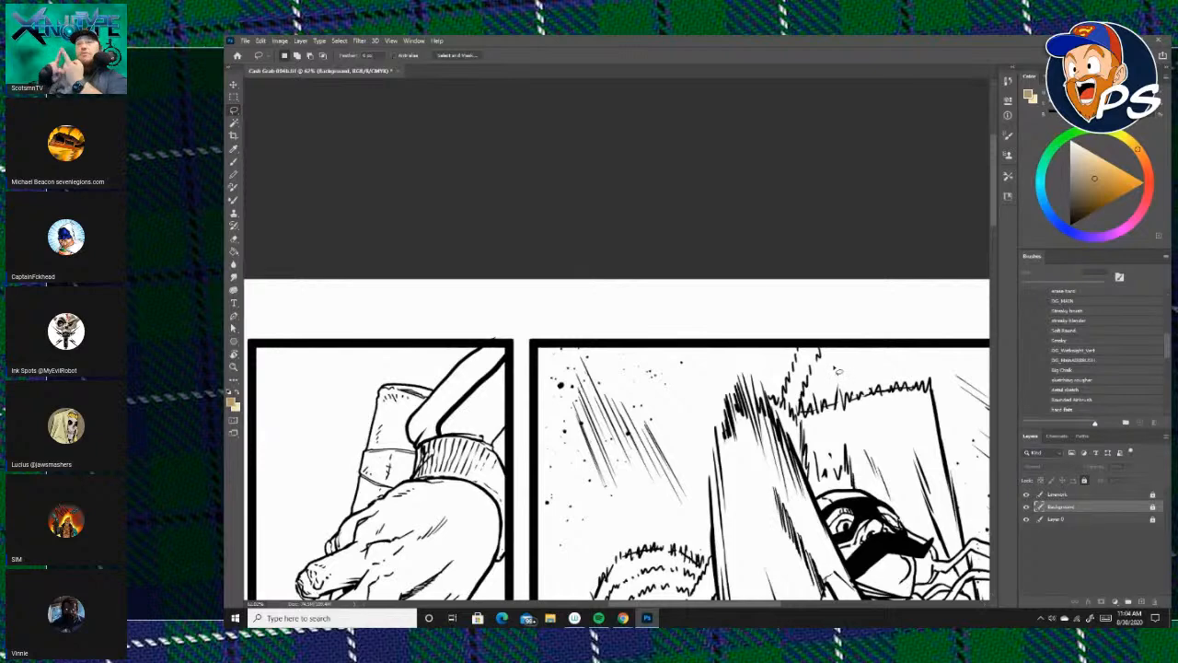
{"action": "scroll", "coordinate": [842, 358], "scroll_direction": "down", "scroll_amount": 2}
{"action": "left_click", "coordinate": [234, 252]}
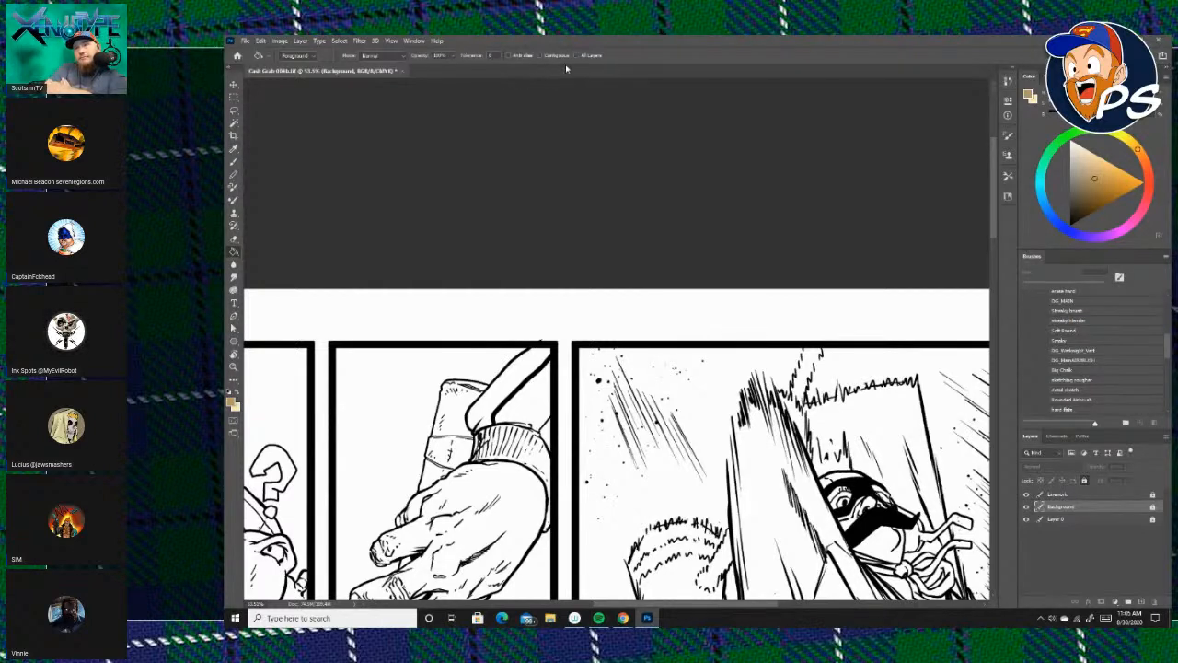
{"action": "scroll", "coordinate": [850, 212], "scroll_direction": "down", "scroll_amount": 1}
{"action": "scroll", "coordinate": [849, 213], "scroll_direction": "down", "scroll_amount": 3}
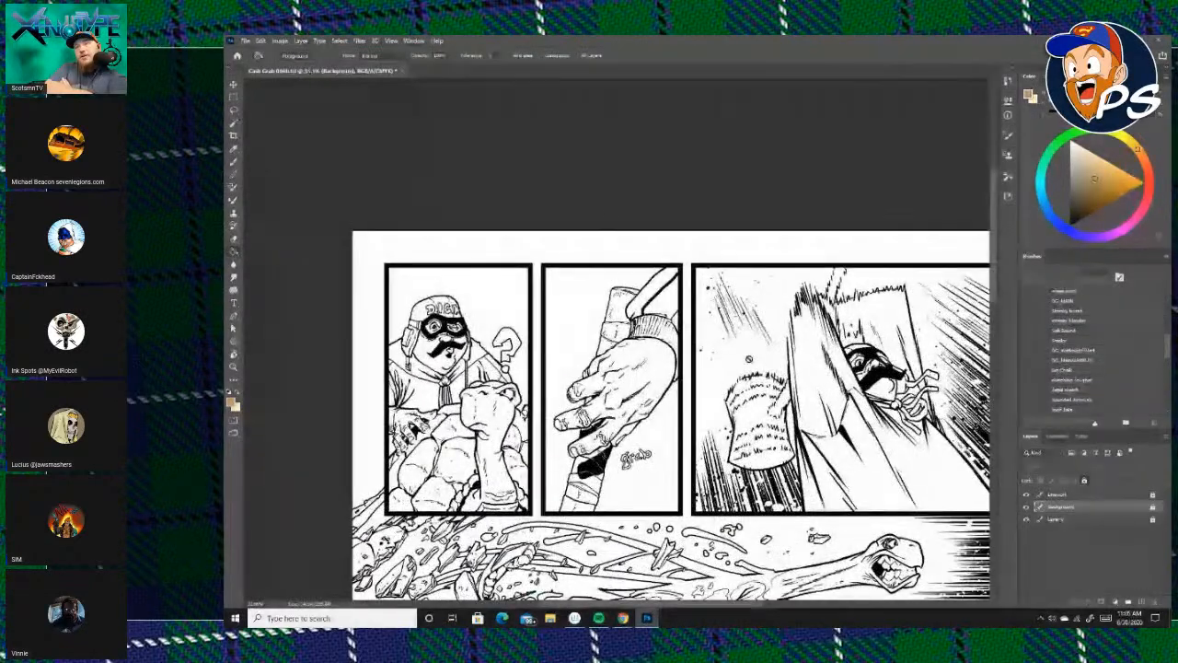
{"action": "left_click", "coordinate": [1140, 602]}
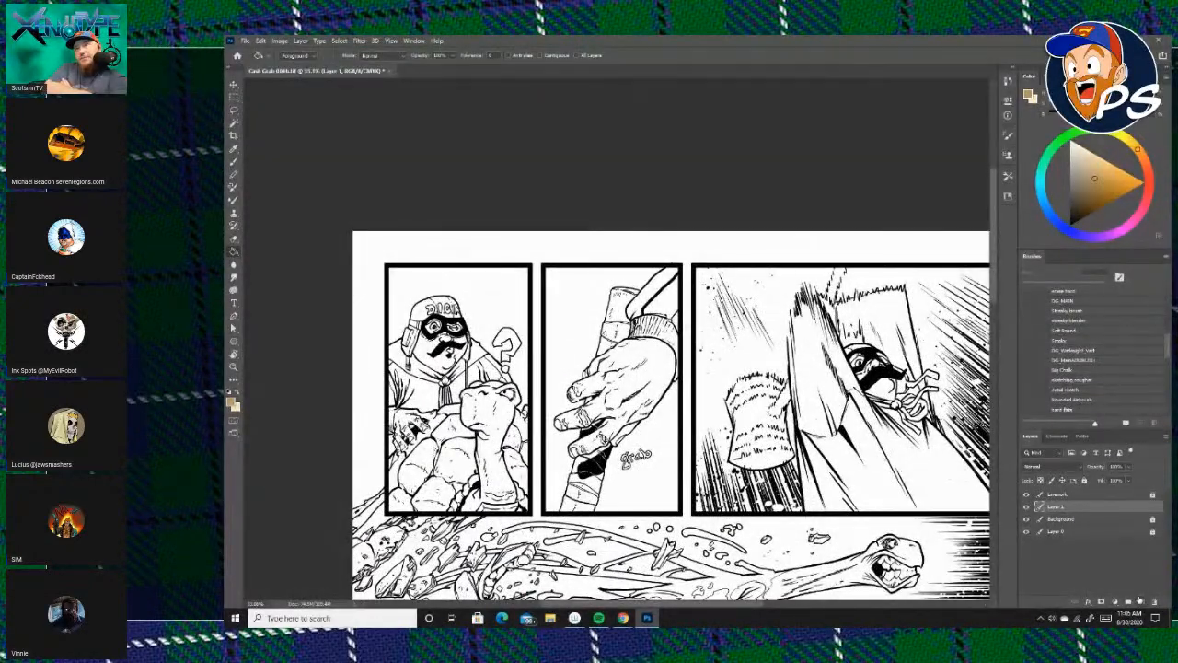
Lasso three separate ovals across the bag, the masked figure and the third panel's upper-right corner, fill them with muted red and deselect.
{"action": "key", "text": "l"}
{"action": "scroll", "coordinate": [863, 323], "scroll_direction": "up", "scroll_amount": 2}
{"action": "left_click_drag", "start_coordinate": [886, 311], "coordinate": [752, 183]}
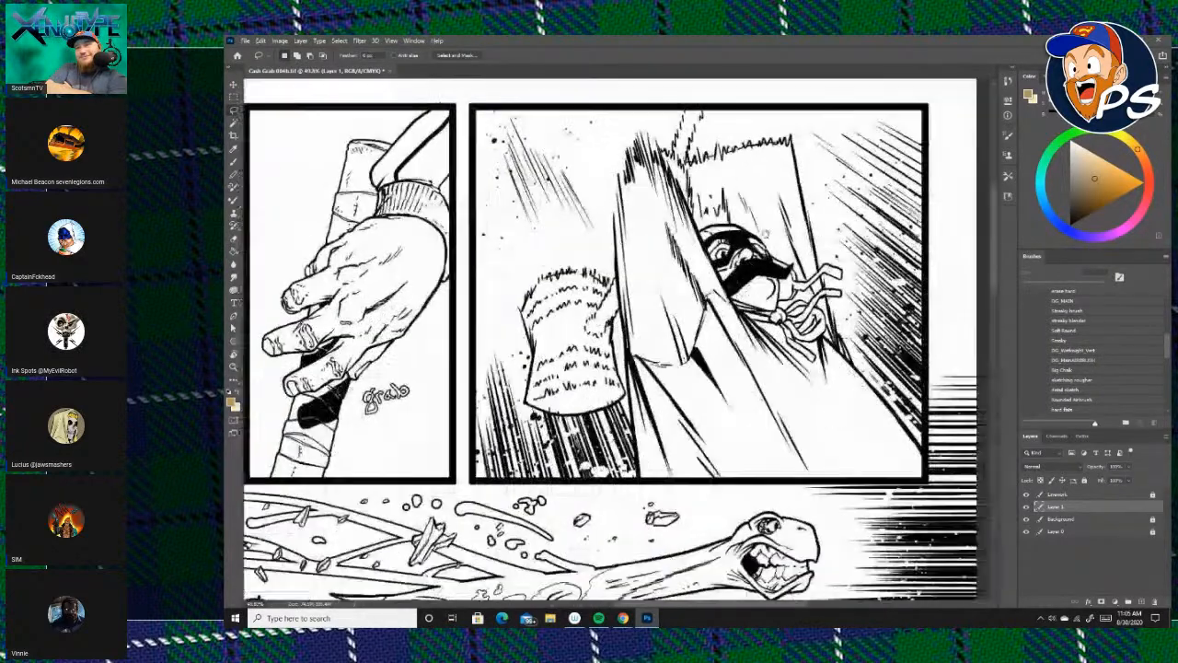
{"action": "left_click_drag", "start_coordinate": [690, 190], "coordinate": [709, 294]}
{"action": "mouse_move", "coordinate": [792, 170]}
{"action": "left_mouse_down"}
{"action": "mouse_move", "coordinate": [773, 169]}
{"action": "mouse_move", "coordinate": [759, 189]}
{"action": "mouse_move", "coordinate": [792, 143]}
{"action": "mouse_move", "coordinate": [890, 122]}
{"action": "mouse_move", "coordinate": [922, 253]}
{"action": "left_mouse_up"}
{"action": "left_click", "coordinate": [1149, 180]}
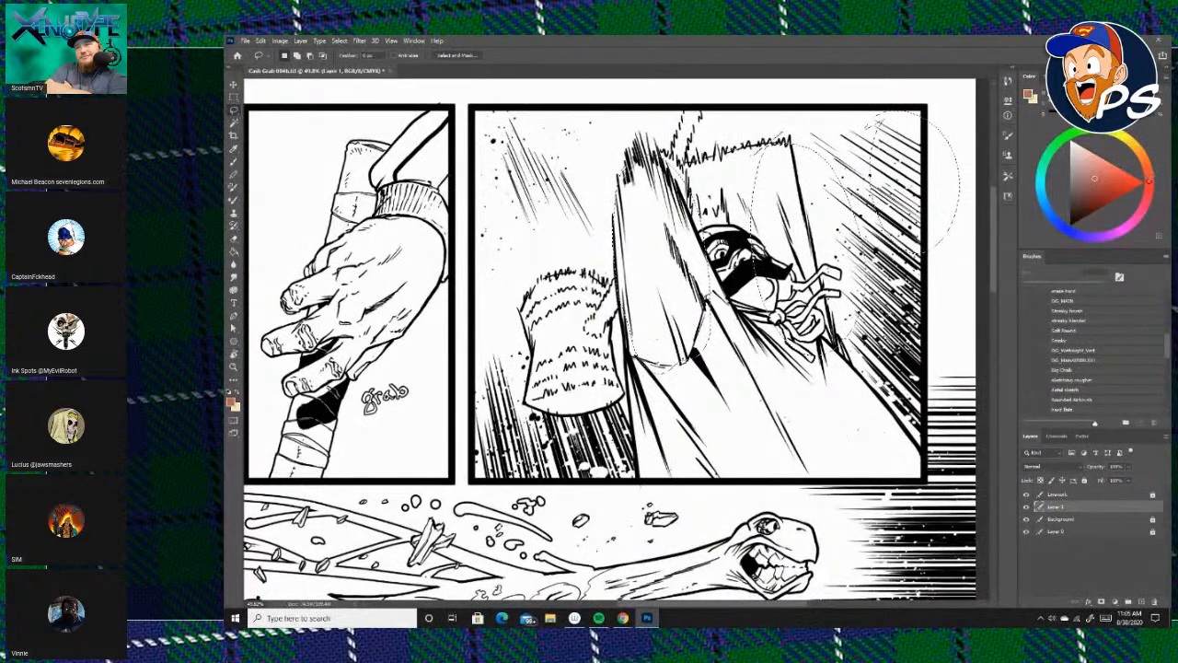
{"action": "key", "text": "g"}
{"action": "left_click", "coordinate": [809, 245]}
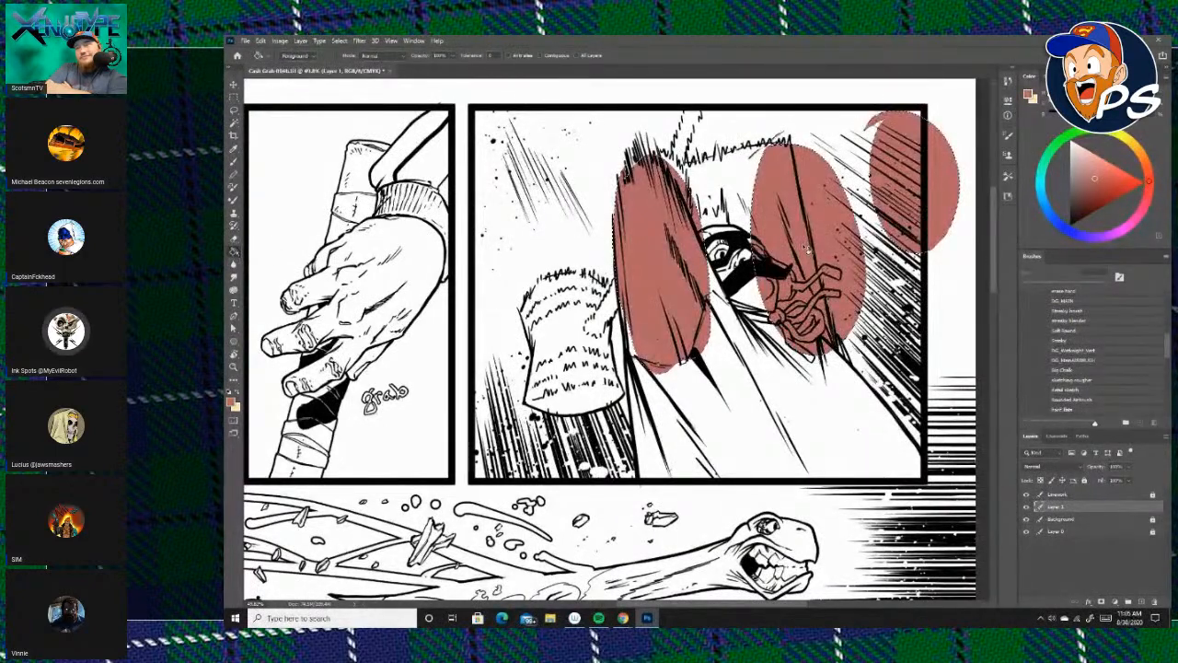
{"action": "key", "text": "l"}
{"action": "key", "text": "ctrl+d"}
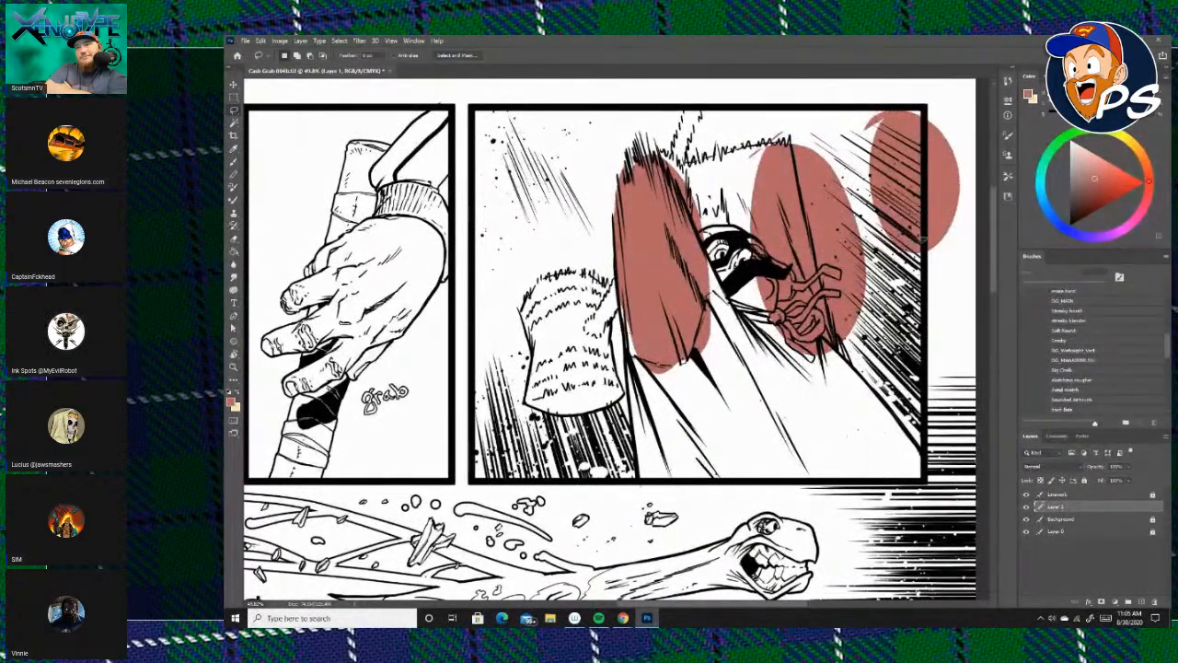
Set the foreground colour to mustard yellow and fill only the red oval over the bag using the Paint Bucket with Contiguous enabled.
{"action": "scroll", "coordinate": [923, 238], "scroll_direction": "down", "scroll_amount": 2}
{"action": "left_click_drag", "start_coordinate": [922, 225], "coordinate": [865, 389]}
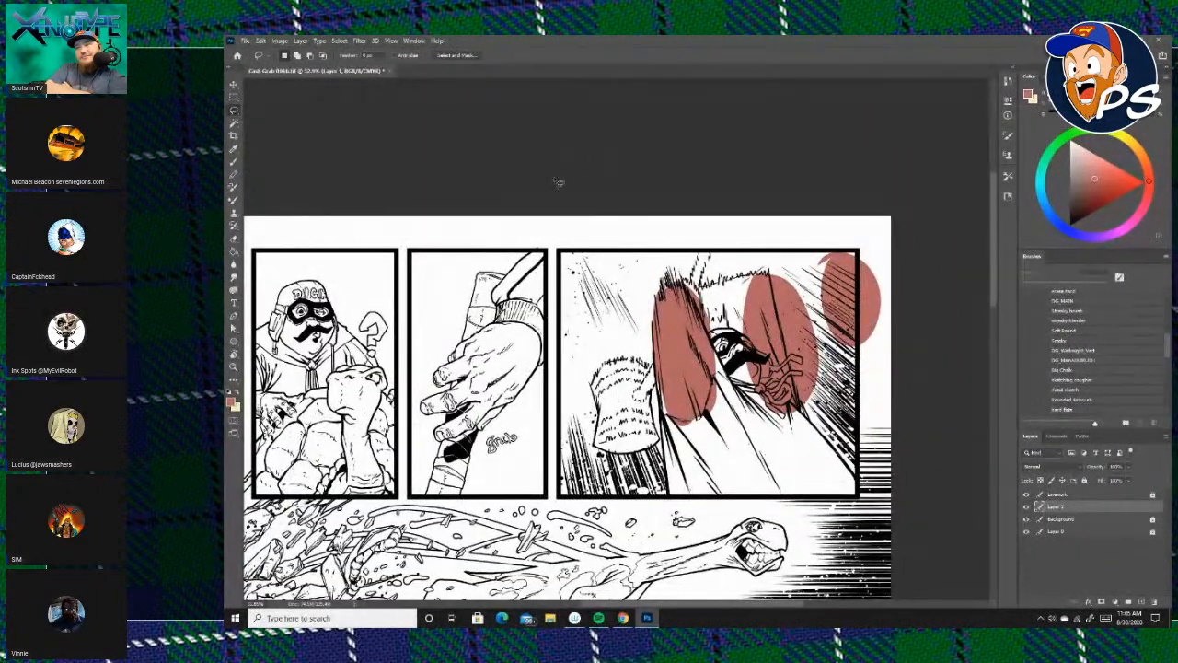
{"action": "left_click", "coordinate": [234, 254]}
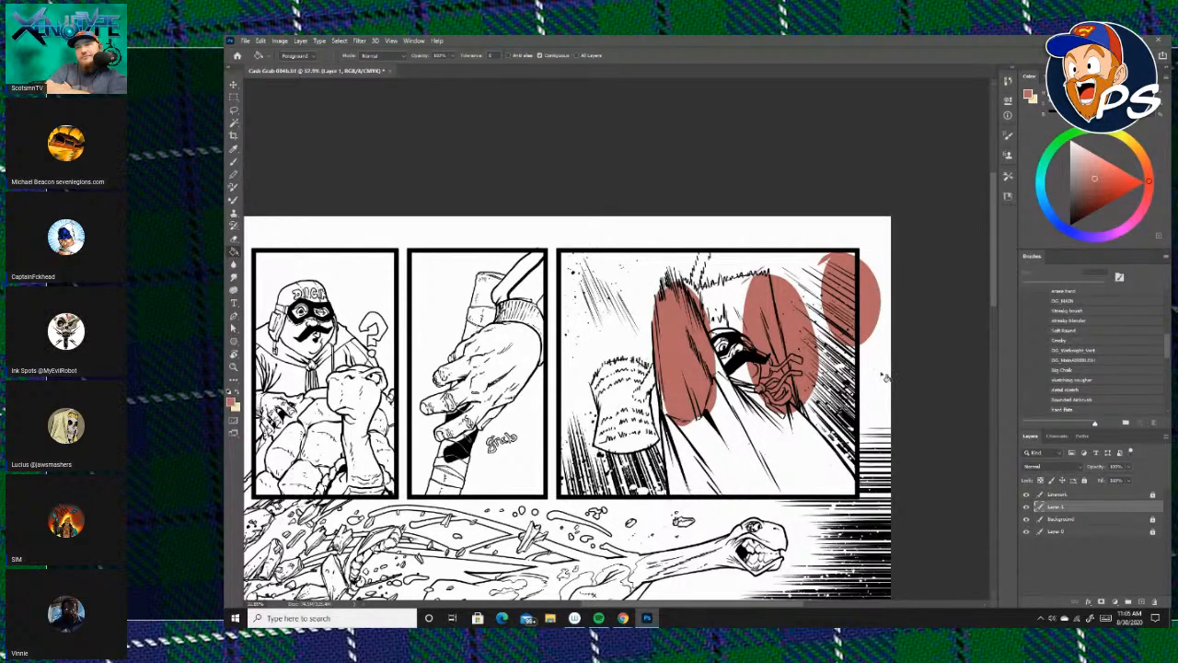
{"action": "left_click_drag", "start_coordinate": [1142, 159], "coordinate": [1131, 142]}
{"action": "left_click", "coordinate": [1105, 174]}
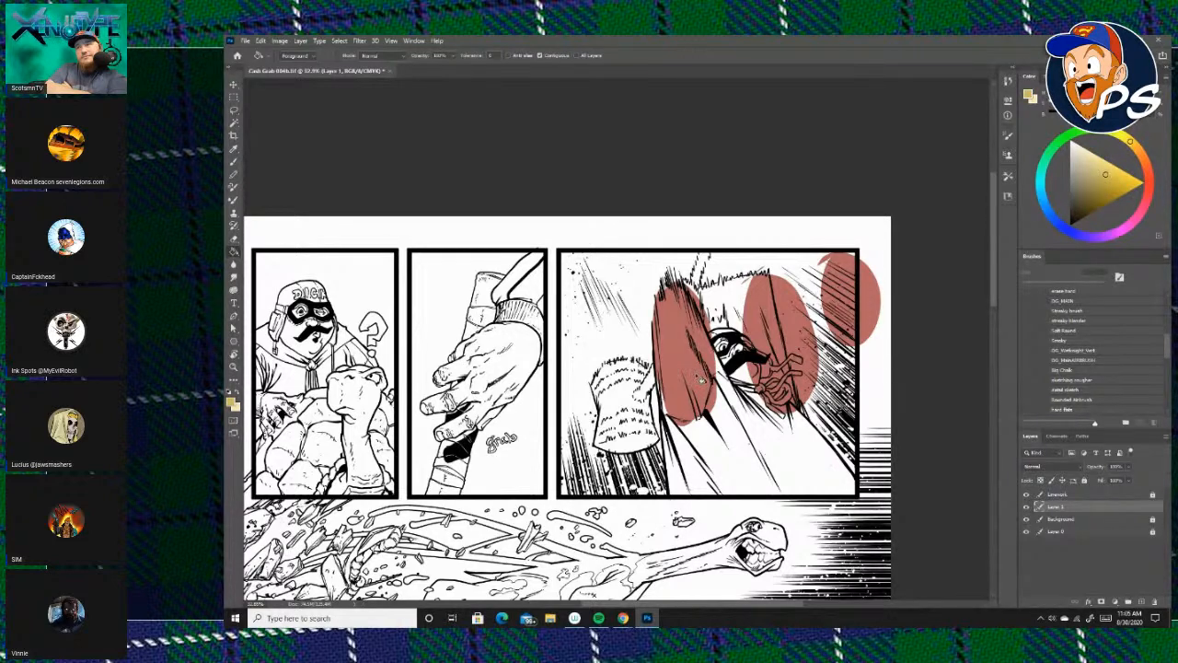
{"action": "left_click", "coordinate": [701, 378]}
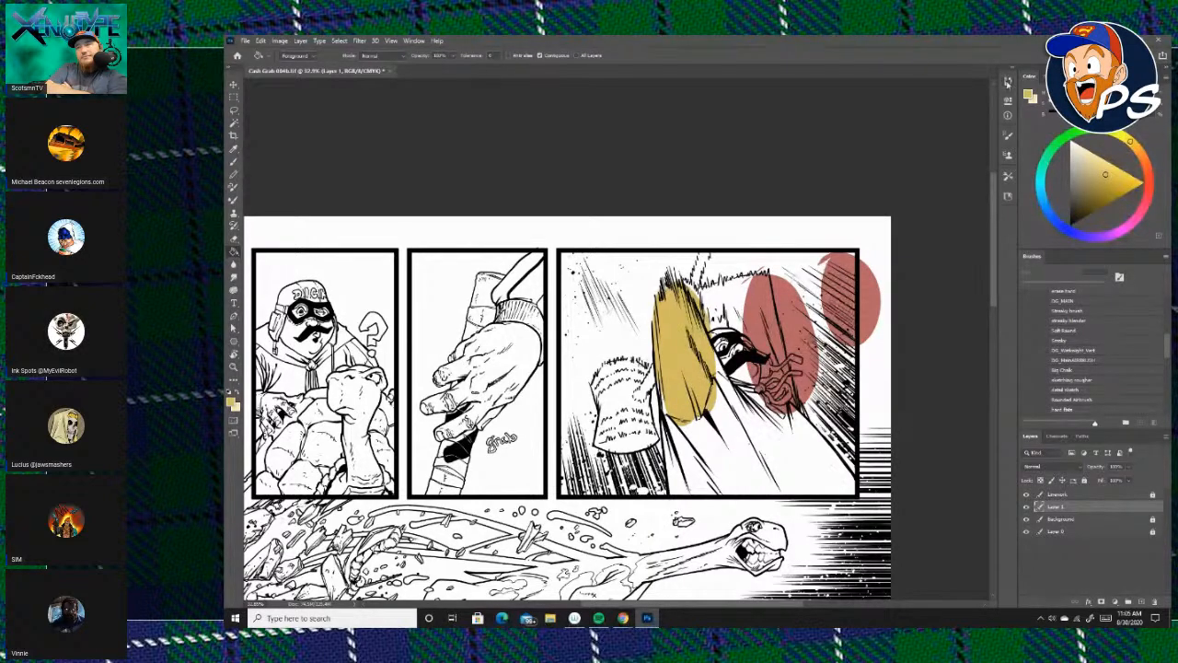
Undo the single-oval yellow fill, disable Contiguous for the Paint Bucket and recolour all three red ovals yellow at once.
{"action": "left_click", "coordinate": [1008, 82]}
{"action": "left_click", "coordinate": [945, 175]}
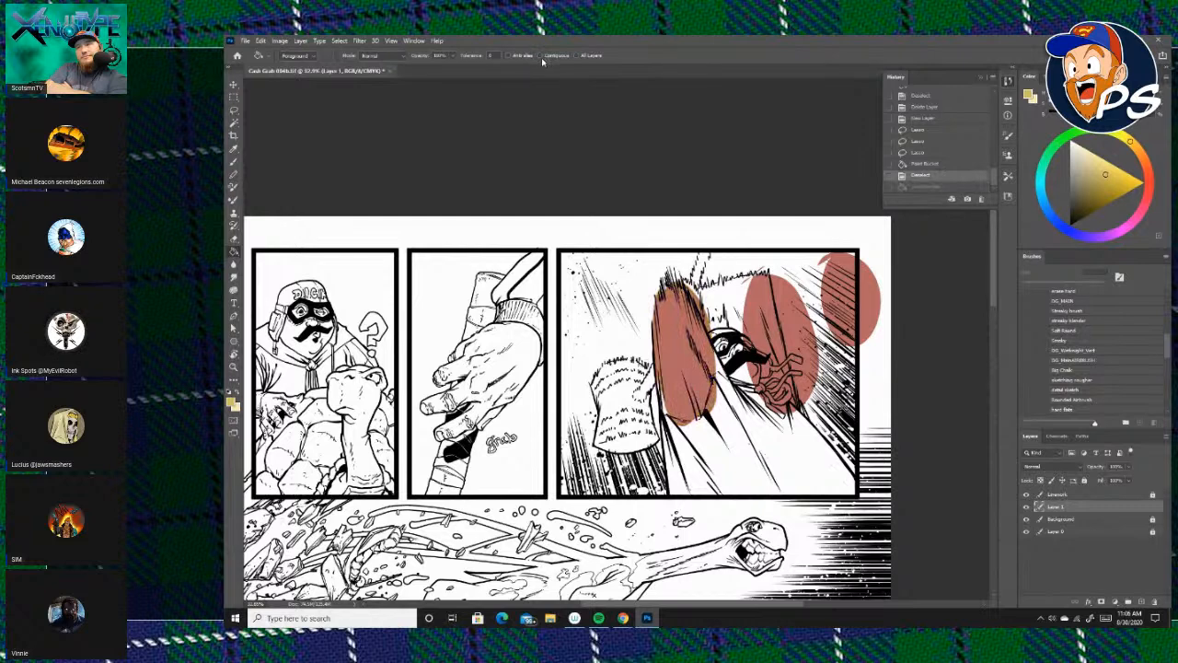
{"action": "left_click", "coordinate": [702, 389]}
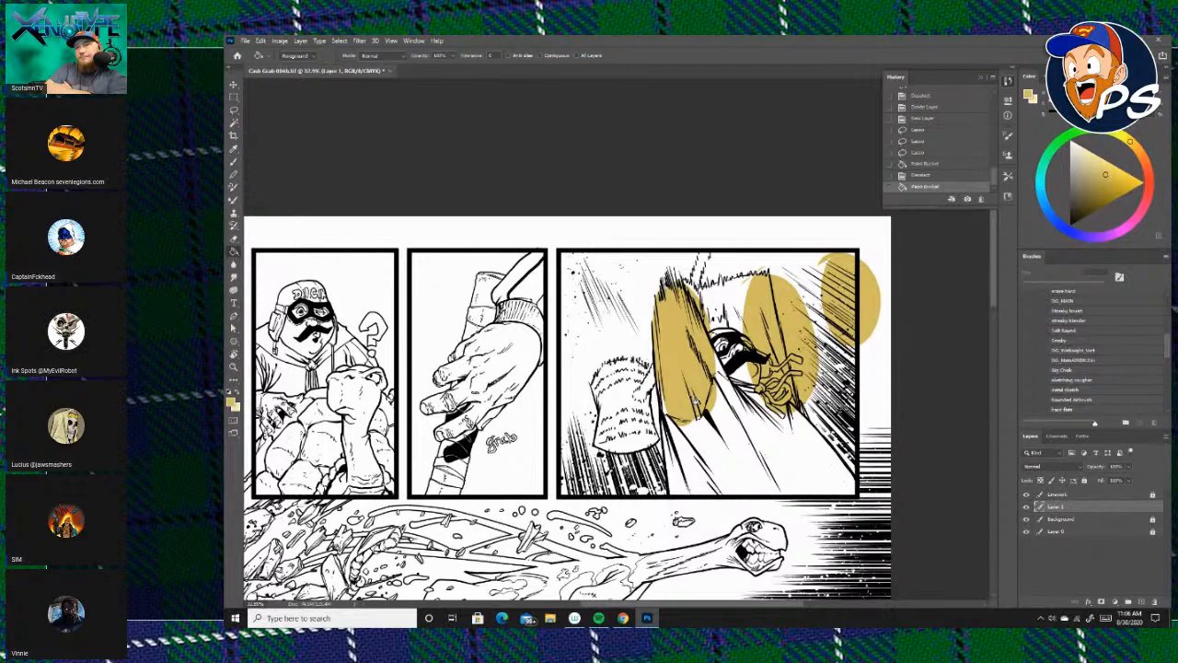
{"action": "left_click", "coordinate": [980, 79]}
Delete the layer holding the yellow ovals and add a fresh empty layer directly above Background.
{"action": "scroll", "coordinate": [890, 322], "scroll_direction": "down", "scroll_amount": 10}
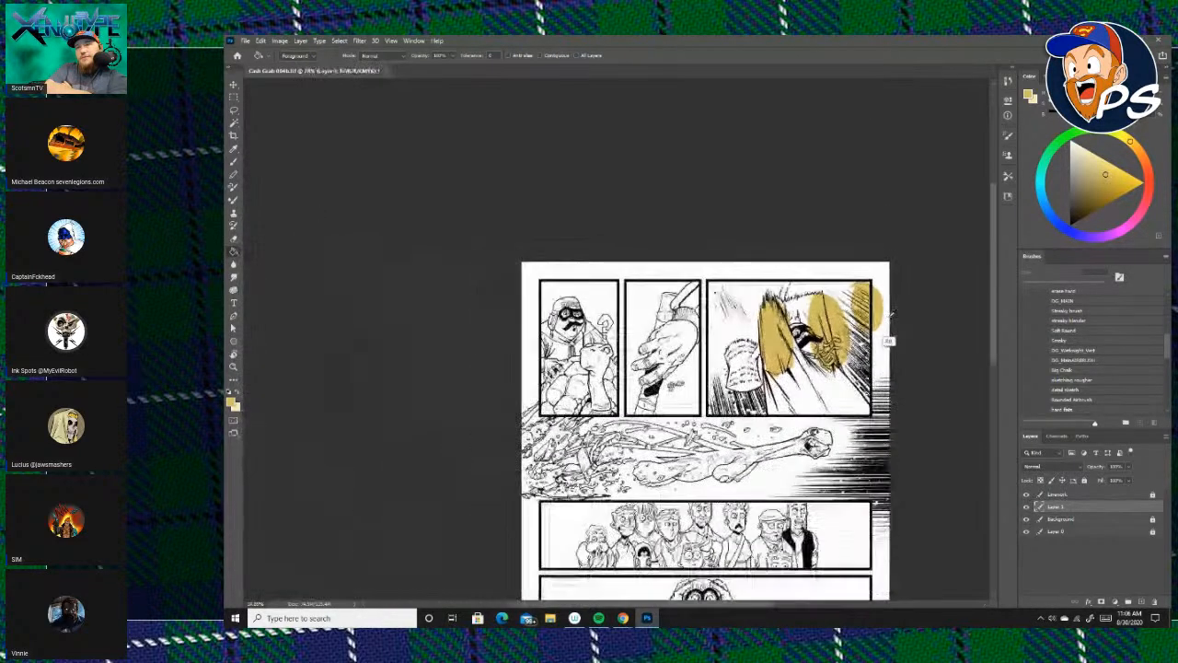
{"action": "left_click_drag", "start_coordinate": [648, 148], "coordinate": [808, 469]}
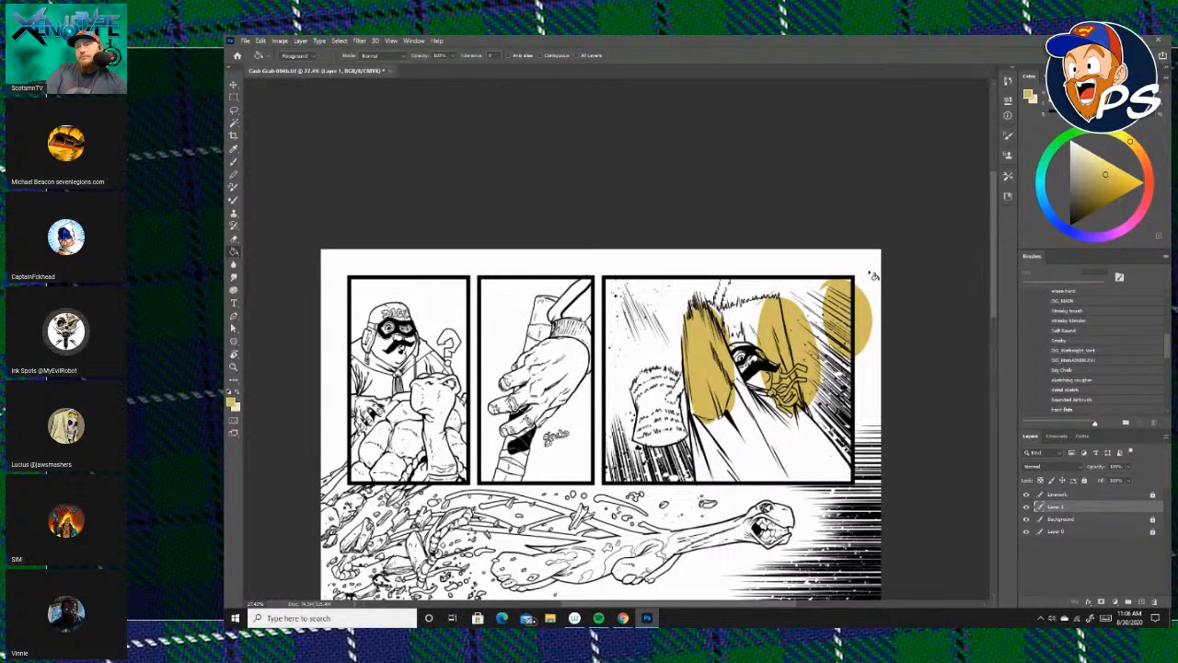
{"action": "left_click", "coordinate": [911, 230], "text": "ctrl"}
{"action": "left_click_drag", "start_coordinate": [770, 360], "coordinate": [840, 222]}
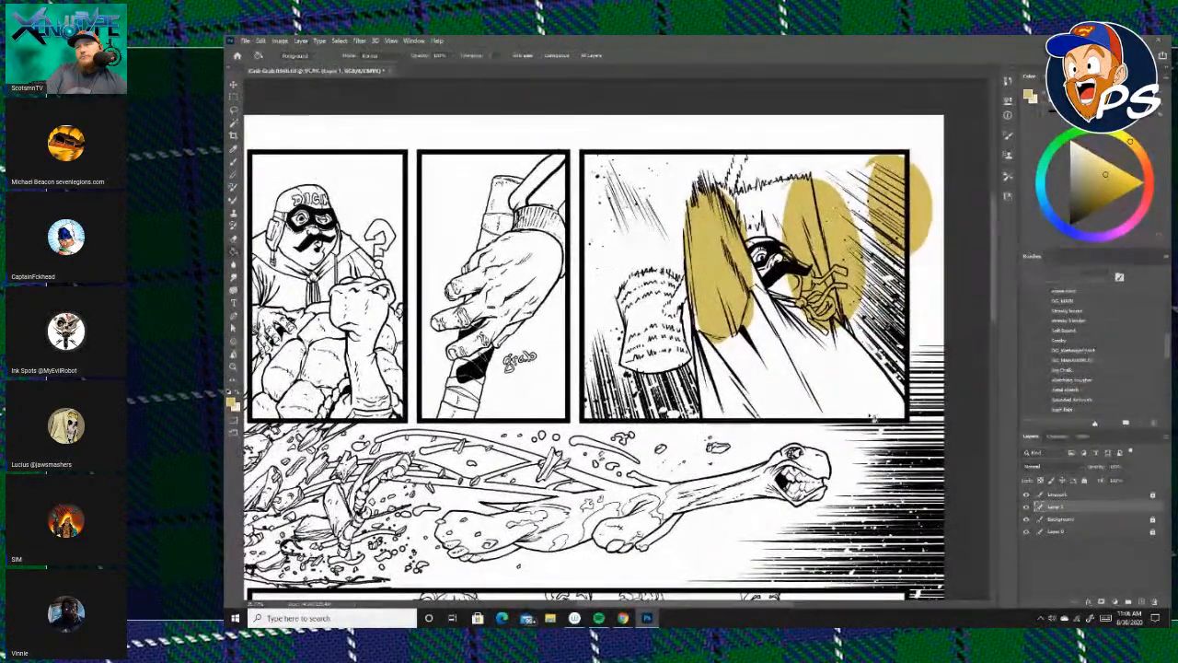
{"action": "left_click", "coordinate": [1149, 600]}
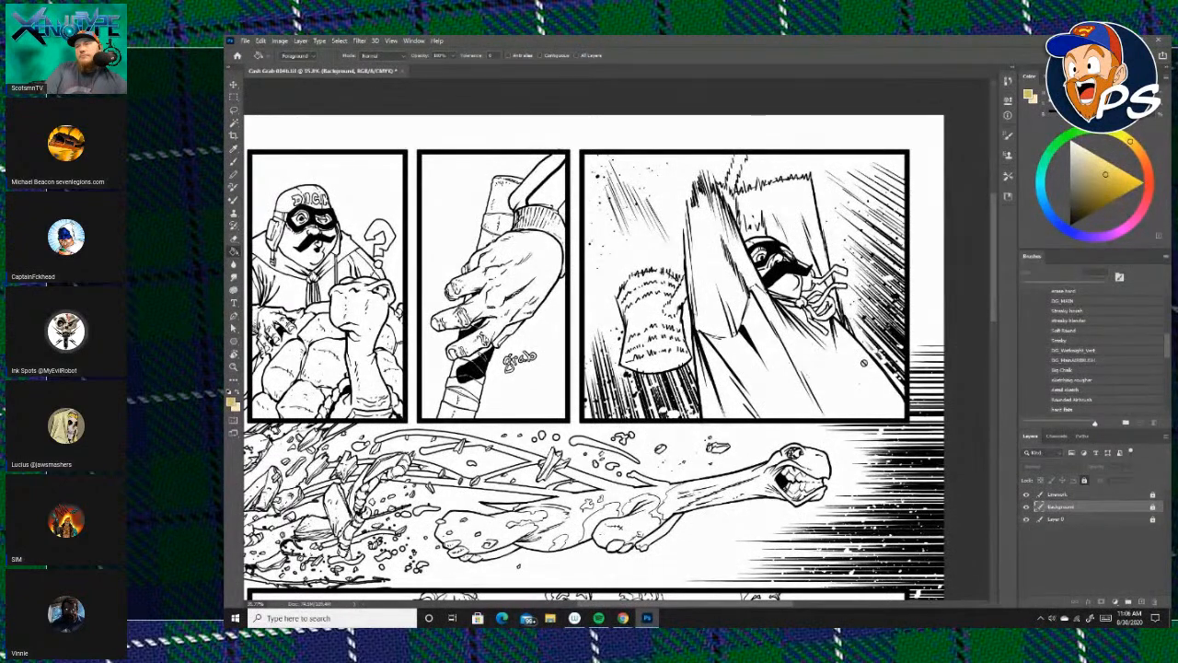
{"action": "scroll", "coordinate": [865, 363], "scroll_direction": "down", "scroll_amount": 2}
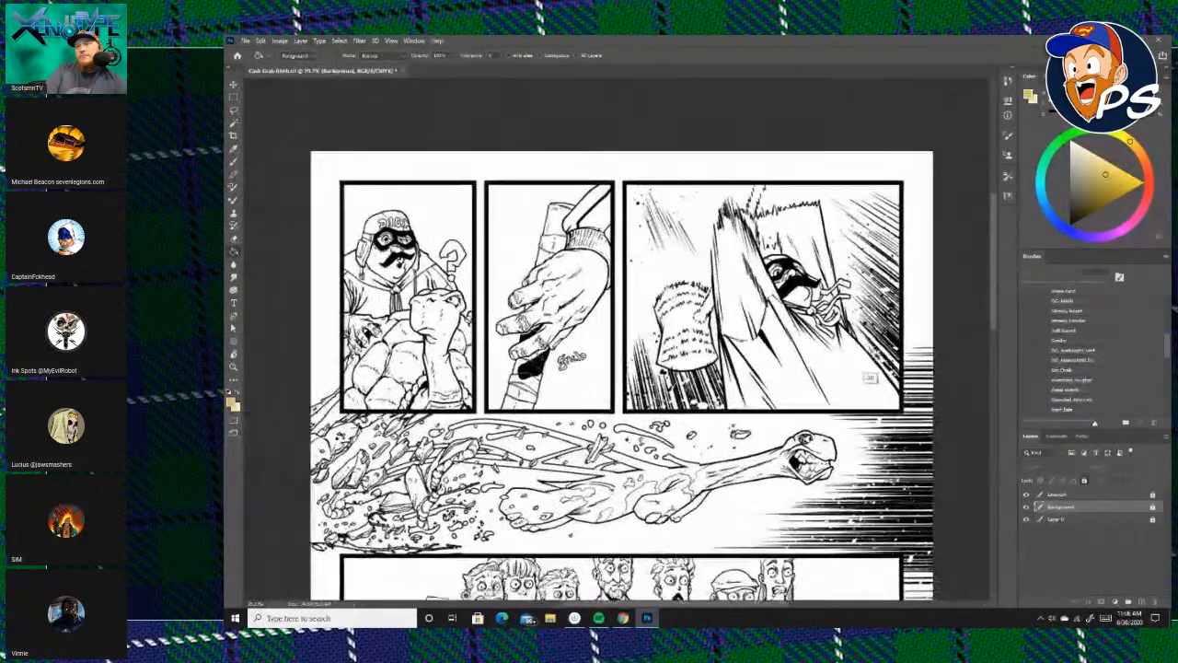
{"action": "scroll", "coordinate": [868, 378], "scroll_direction": "up", "scroll_amount": 2}
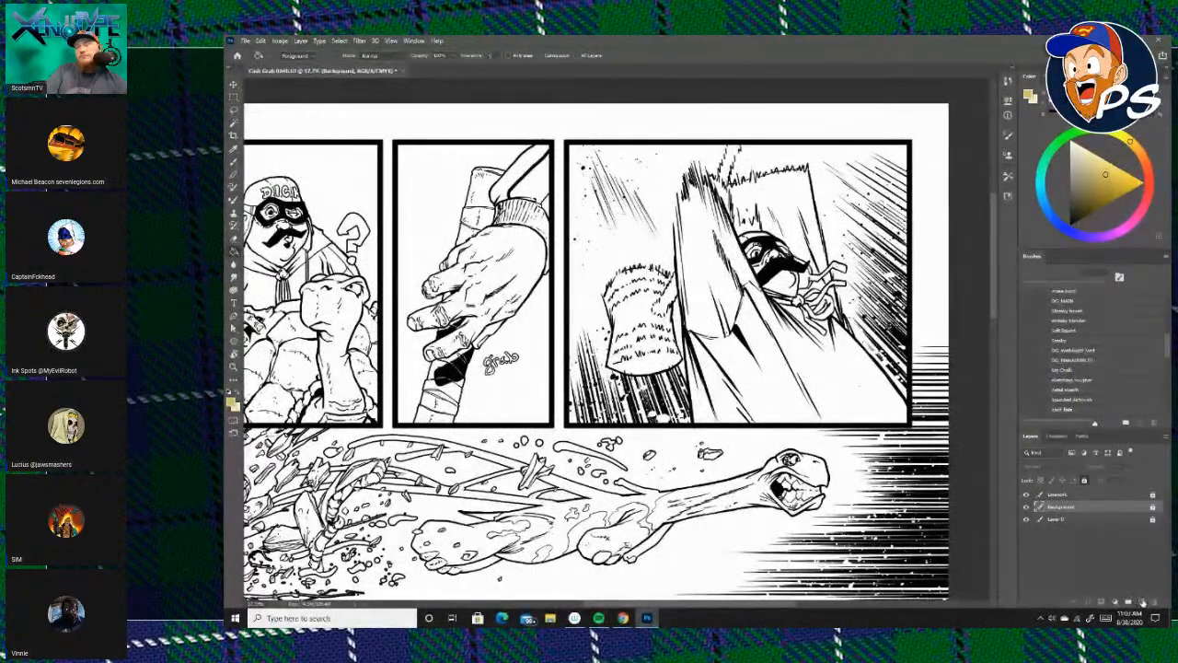
{"action": "left_click", "coordinate": [1141, 602]}
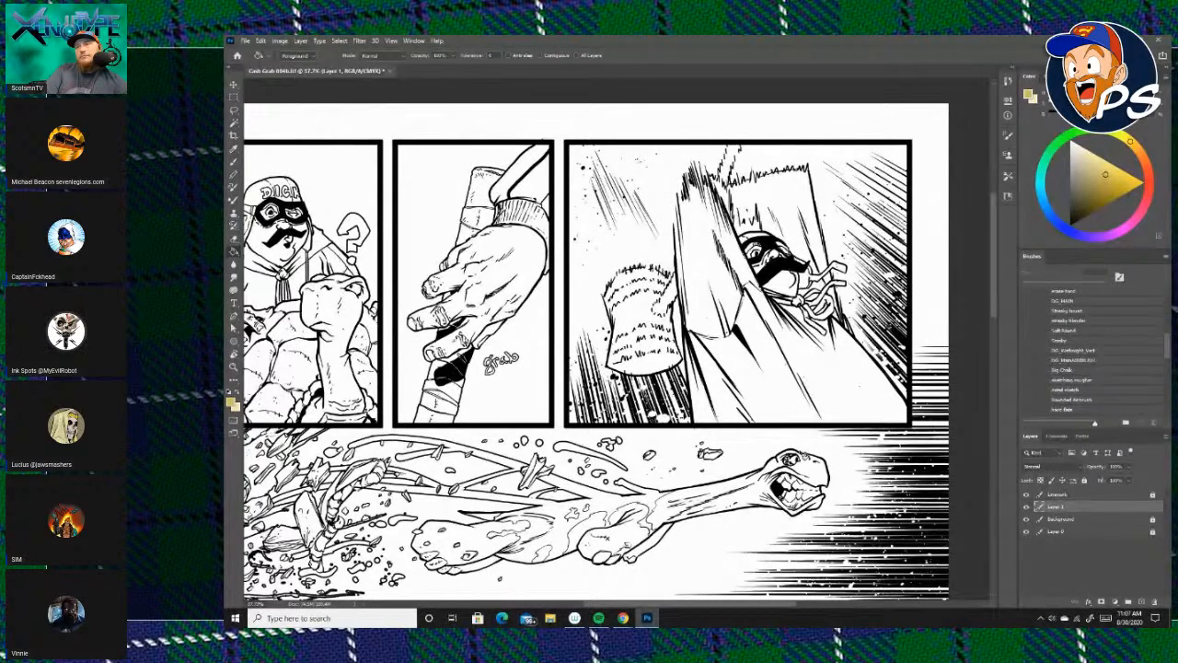
Set the foreground colour to a deep red.
{"action": "scroll", "coordinate": [815, 460], "scroll_direction": "down", "scroll_amount": 2}
{"action": "scroll", "coordinate": [894, 318], "scroll_direction": "up", "scroll_amount": 2}
{"action": "left_click_drag", "start_coordinate": [720, 411], "coordinate": [793, 343]}
{"action": "scroll", "coordinate": [741, 398], "scroll_direction": "down", "scroll_amount": 2}
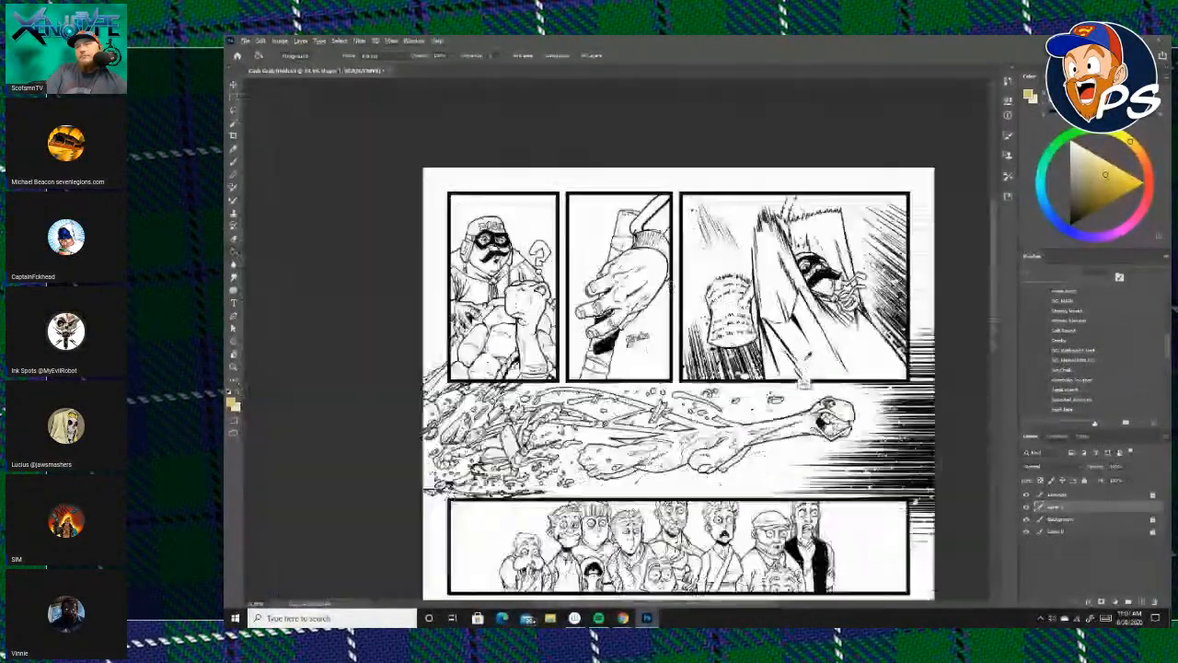
{"action": "scroll", "coordinate": [874, 286], "scroll_direction": "up", "scroll_amount": 1}
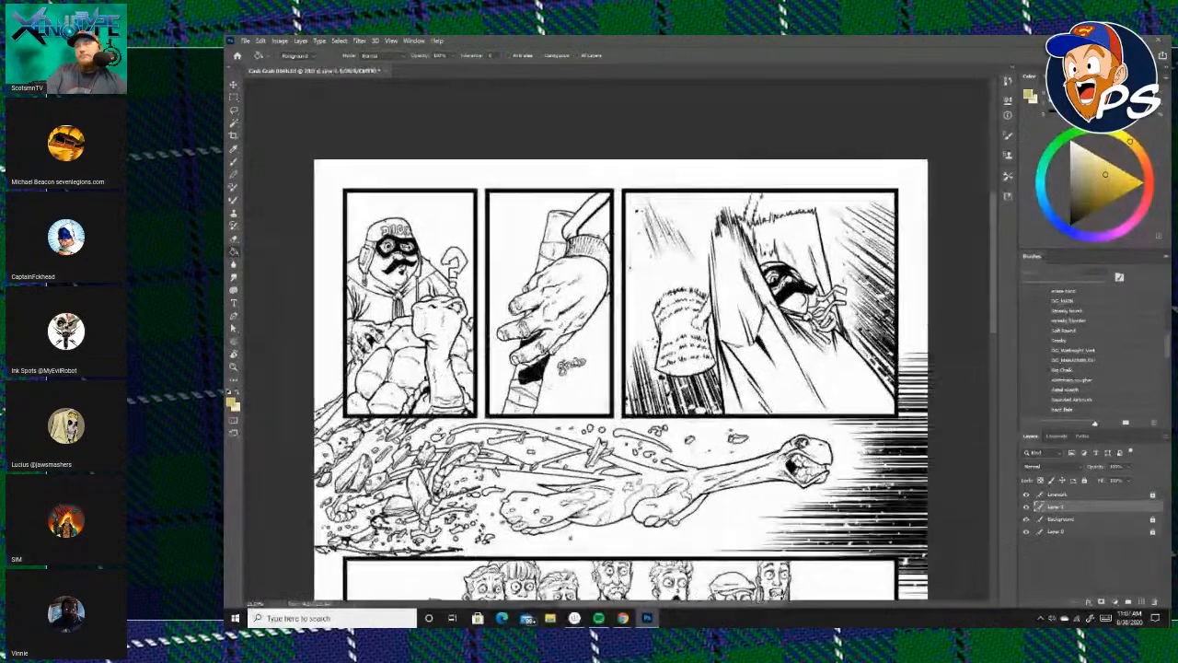
{"action": "left_click_drag", "start_coordinate": [874, 286], "coordinate": [906, 237]}
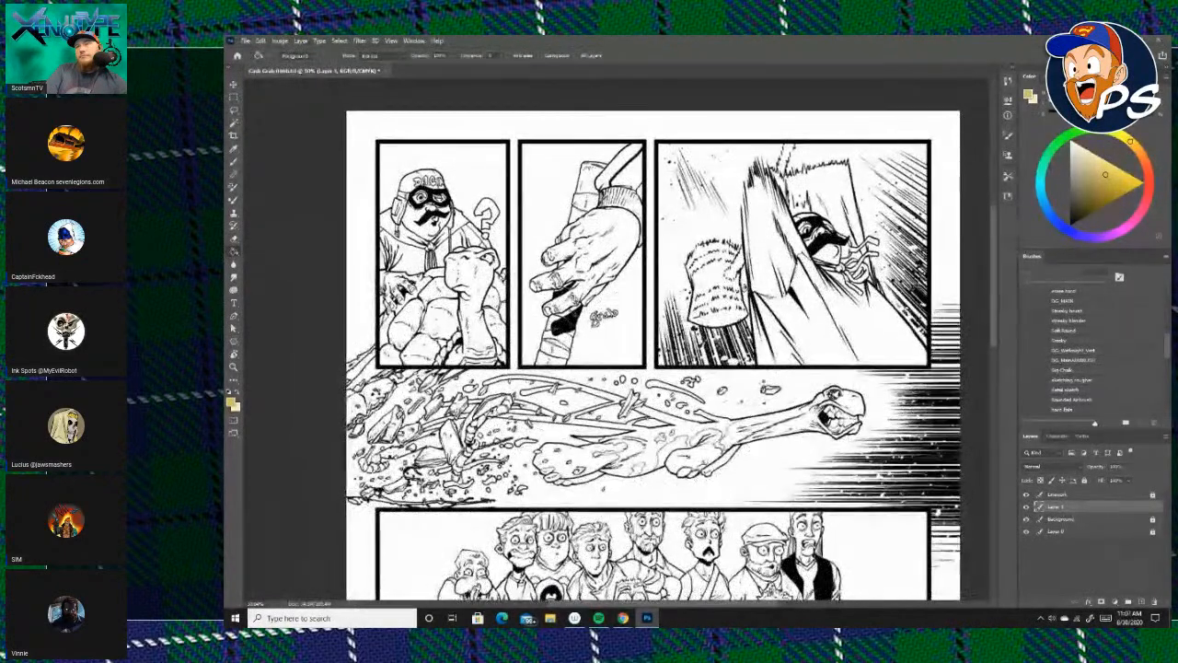
{"action": "left_click", "coordinate": [1148, 181]}
{"action": "left_click", "coordinate": [1106, 191]}
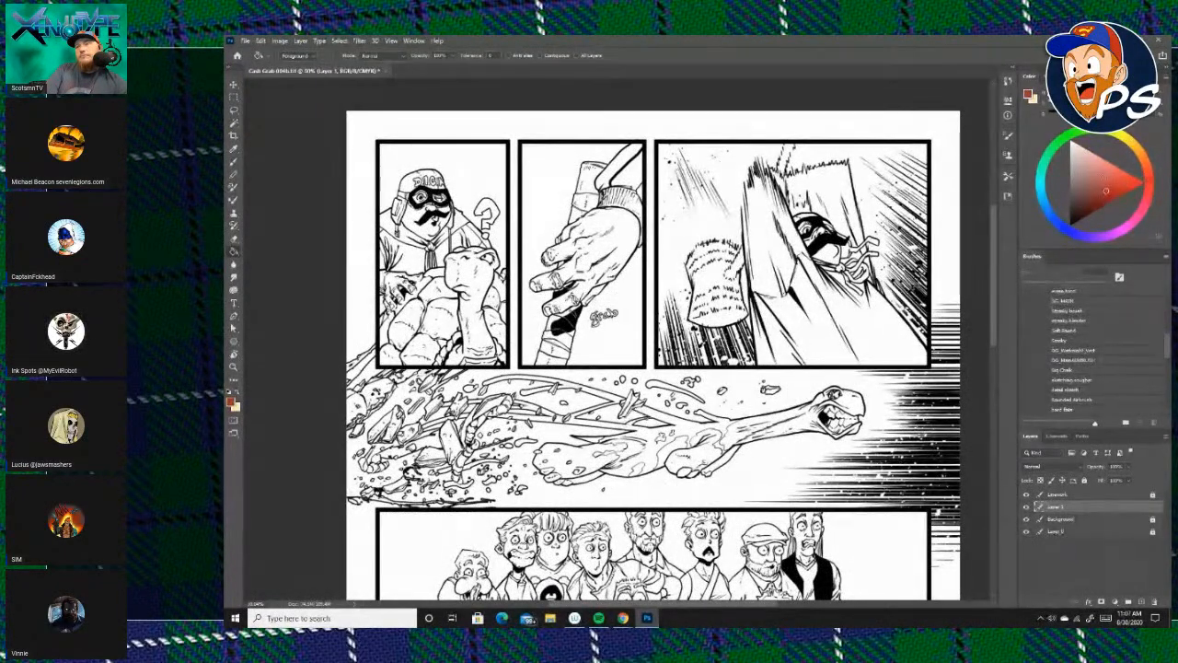
Select the wide bag panel in the page's first row with the Rectangular Marquee and fill it with the deep red.
{"action": "left_click", "coordinate": [234, 98]}
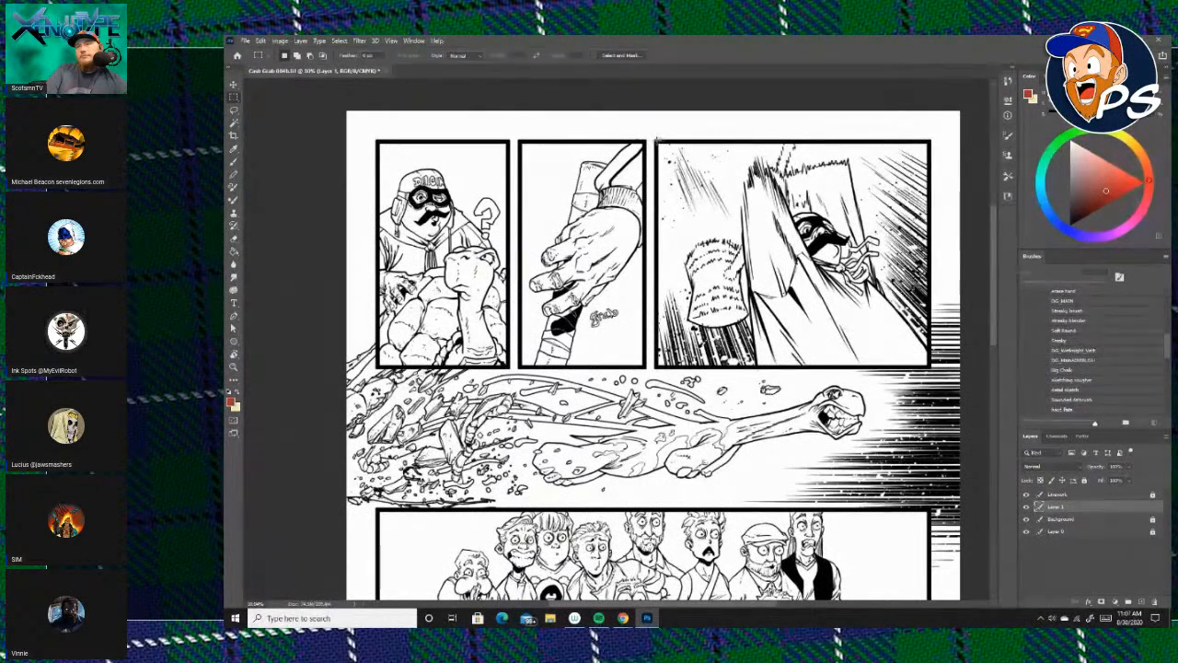
{"action": "left_click_drag", "start_coordinate": [656, 140], "coordinate": [682, 343]}
{"action": "left_click_drag", "start_coordinate": [908, 367], "coordinate": [930, 368]}
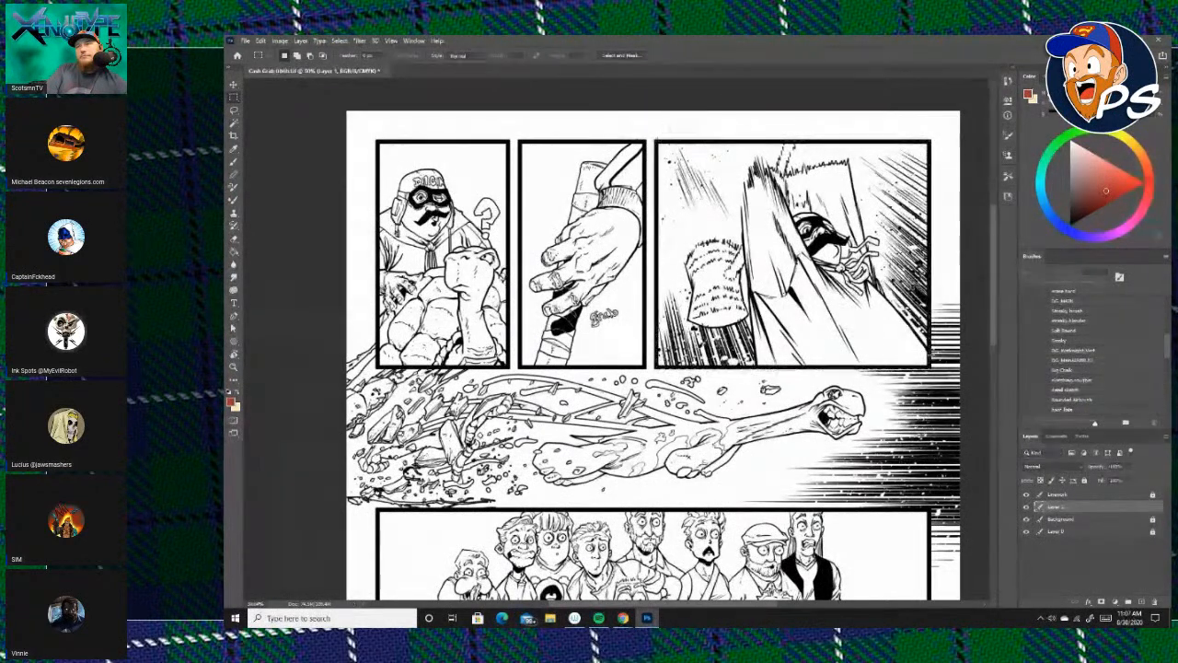
{"action": "key", "text": "g"}
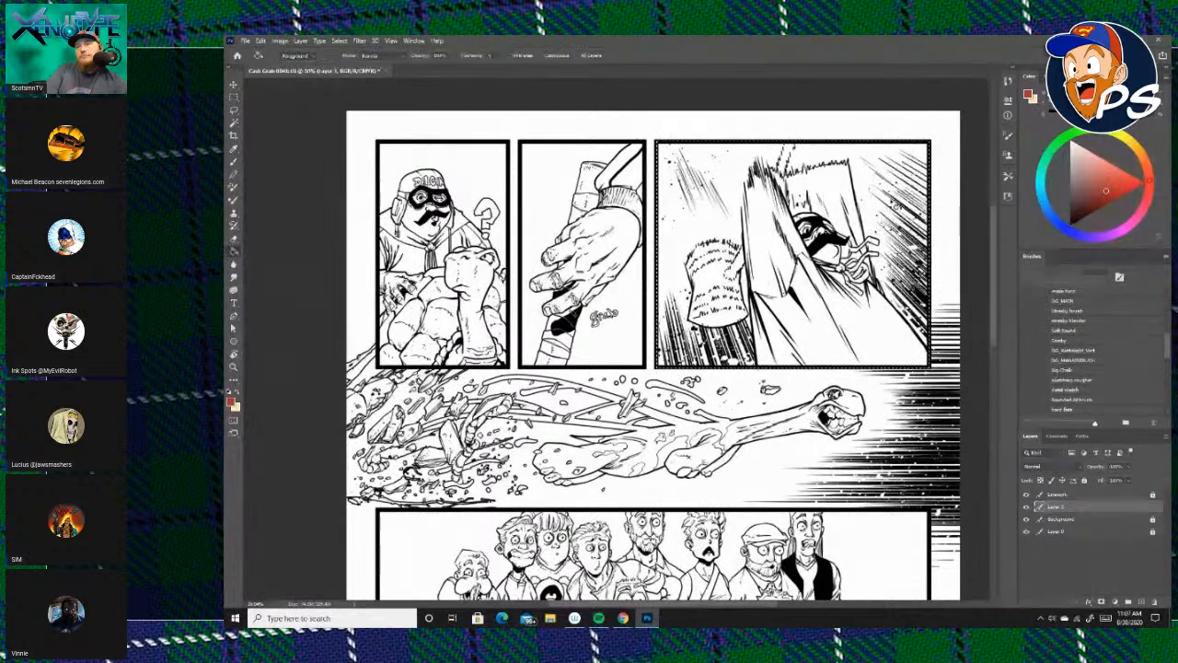
{"action": "left_click", "coordinate": [902, 194]}
Select the hand panel in the middle of the first row and fill it with a green swatch.
{"action": "key", "text": "m"}
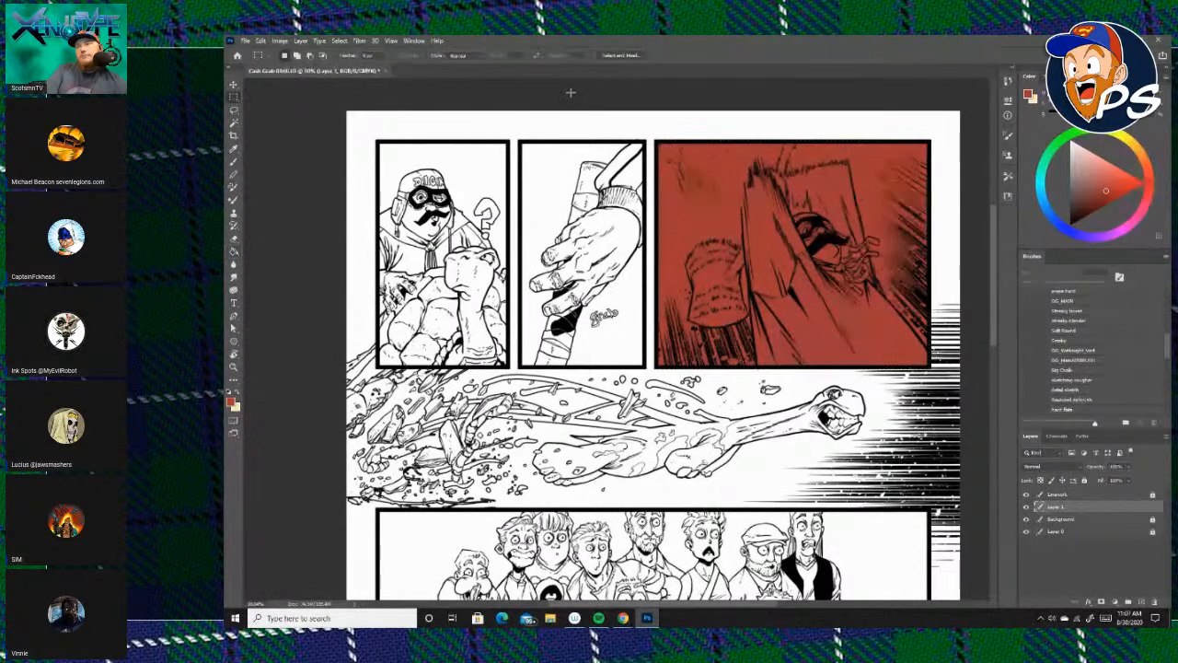
{"action": "left_click_drag", "start_coordinate": [518, 140], "coordinate": [647, 367]}
{"action": "left_click", "coordinate": [1055, 76]}
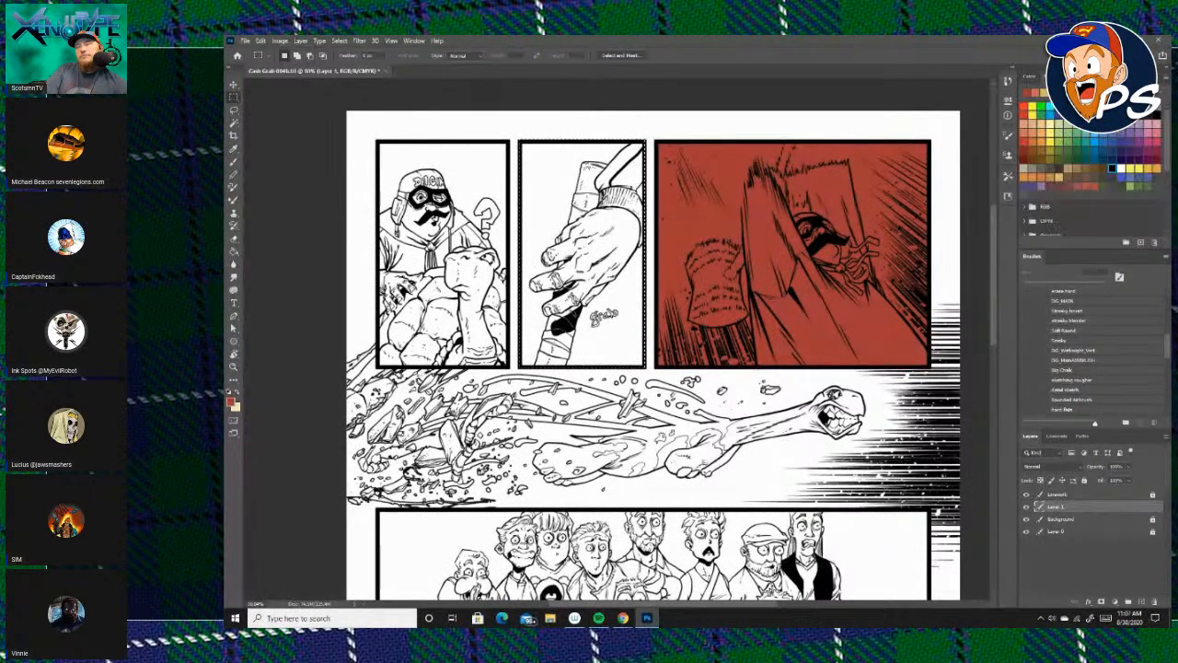
{"action": "left_click", "coordinate": [1071, 135]}
{"action": "key", "text": "g"}
{"action": "left_click", "coordinate": [571, 205]}
Select the first panel with the masked man and fill it with dark purple.
{"action": "key", "text": "m"}
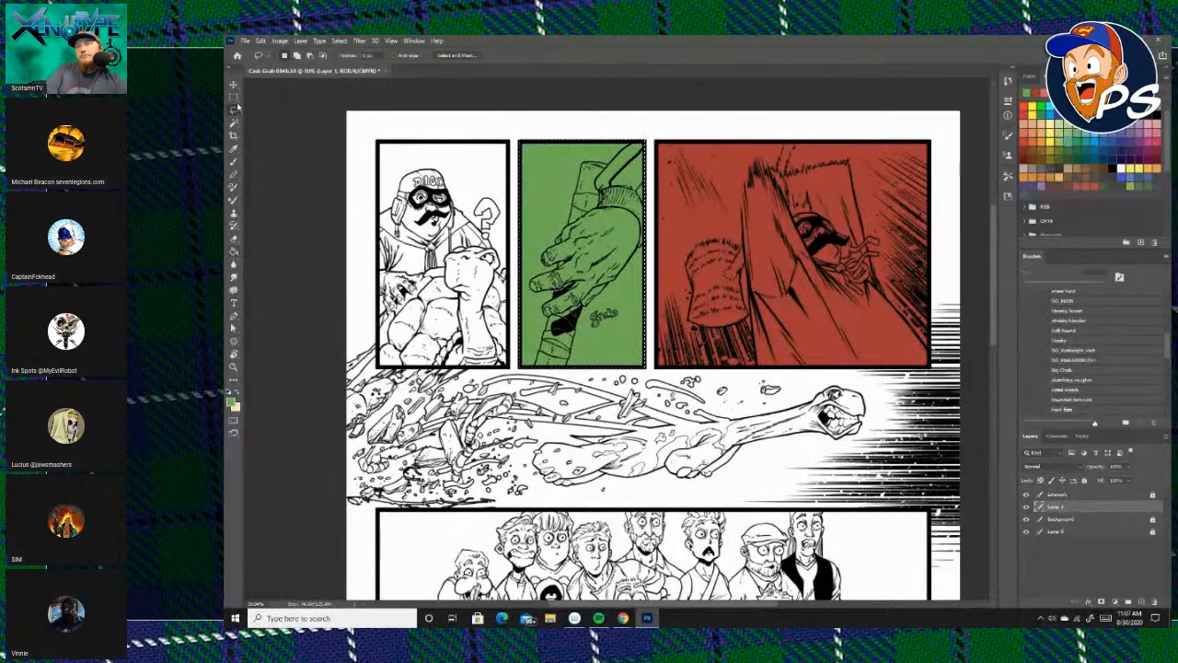
{"action": "left_click_drag", "start_coordinate": [378, 141], "coordinate": [508, 366]}
{"action": "key", "text": "g"}
{"action": "left_click", "coordinate": [477, 190]}
{"action": "scroll", "coordinate": [852, 398], "scroll_direction": "down", "scroll_amount": 3}
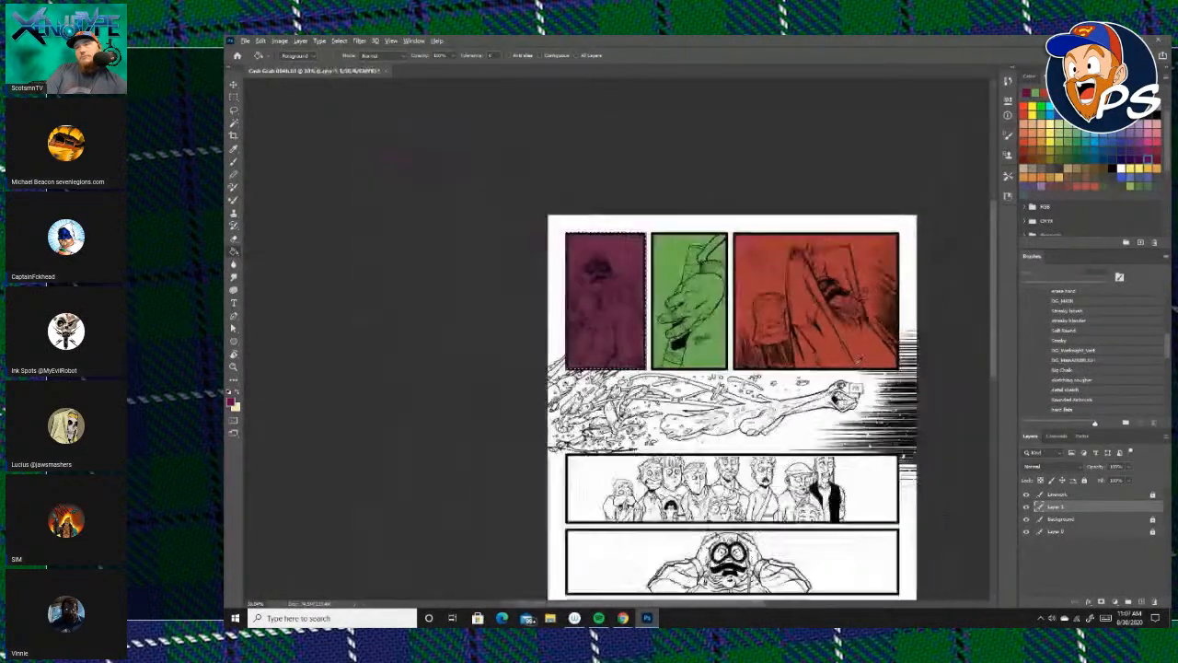
Clear the selection and delete the layer holding the red, green and purple panel fills.
{"action": "left_click_drag", "start_coordinate": [905, 454], "coordinate": [886, 345]}
{"action": "scroll", "coordinate": [804, 465], "scroll_direction": "up", "scroll_amount": 2}
{"action": "left_click_drag", "start_coordinate": [644, 279], "coordinate": [824, 425]}
{"action": "left_click", "coordinate": [234, 110]}
{"action": "key", "text": "ctrl+d"}
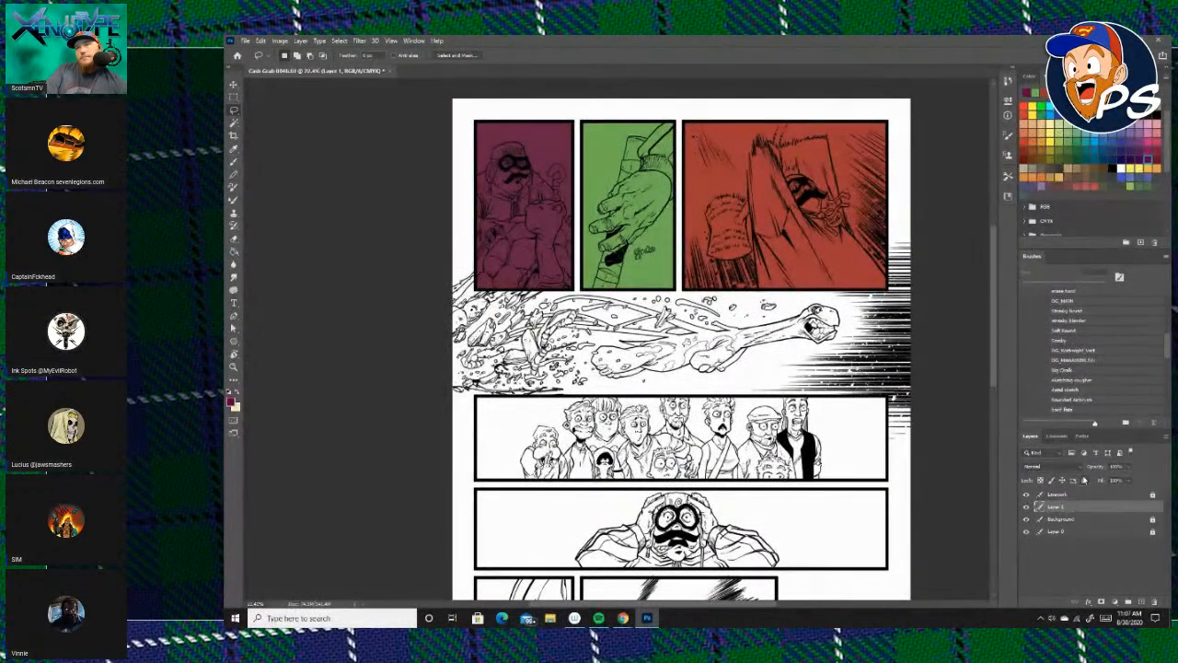
{"action": "left_click", "coordinate": [1156, 601]}
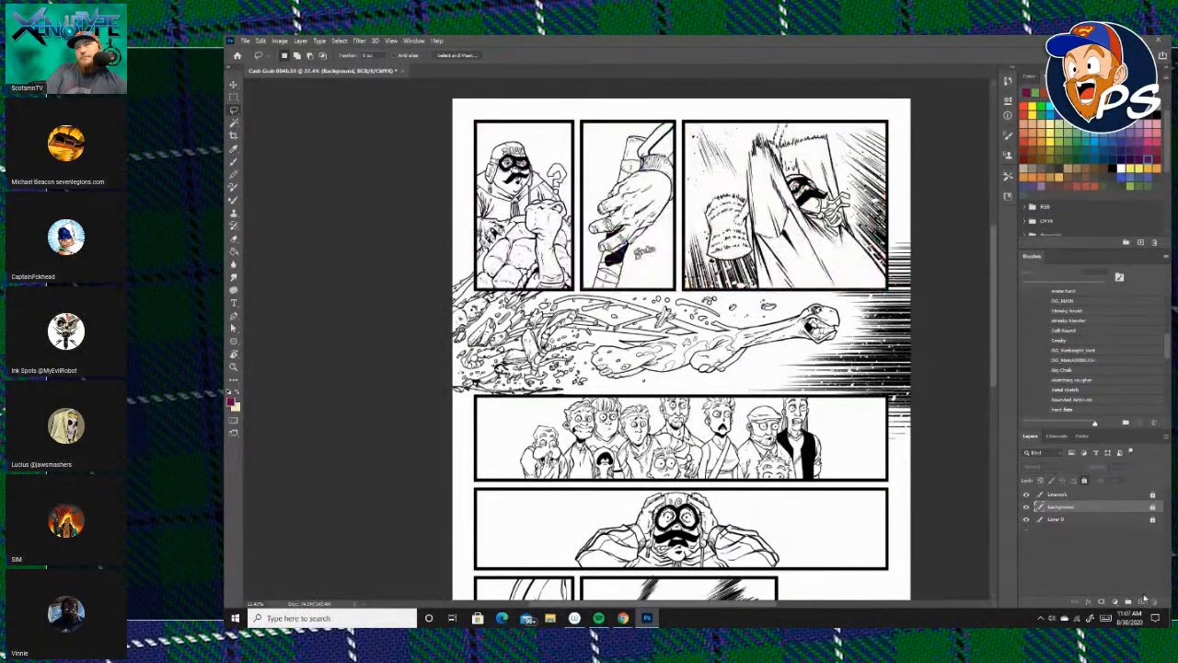
Select the wide bag panel, fill it with light green on a new layer above Background, and deselect.
{"action": "key", "text": "m"}
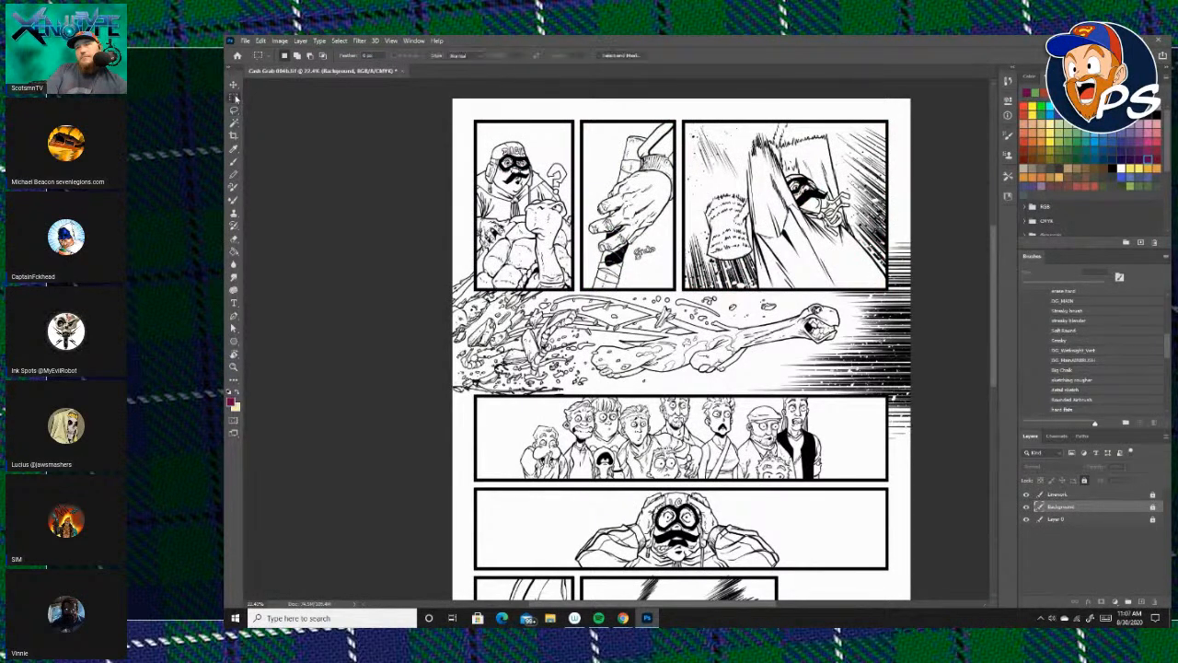
{"action": "left_click_drag", "start_coordinate": [682, 121], "coordinate": [888, 291]}
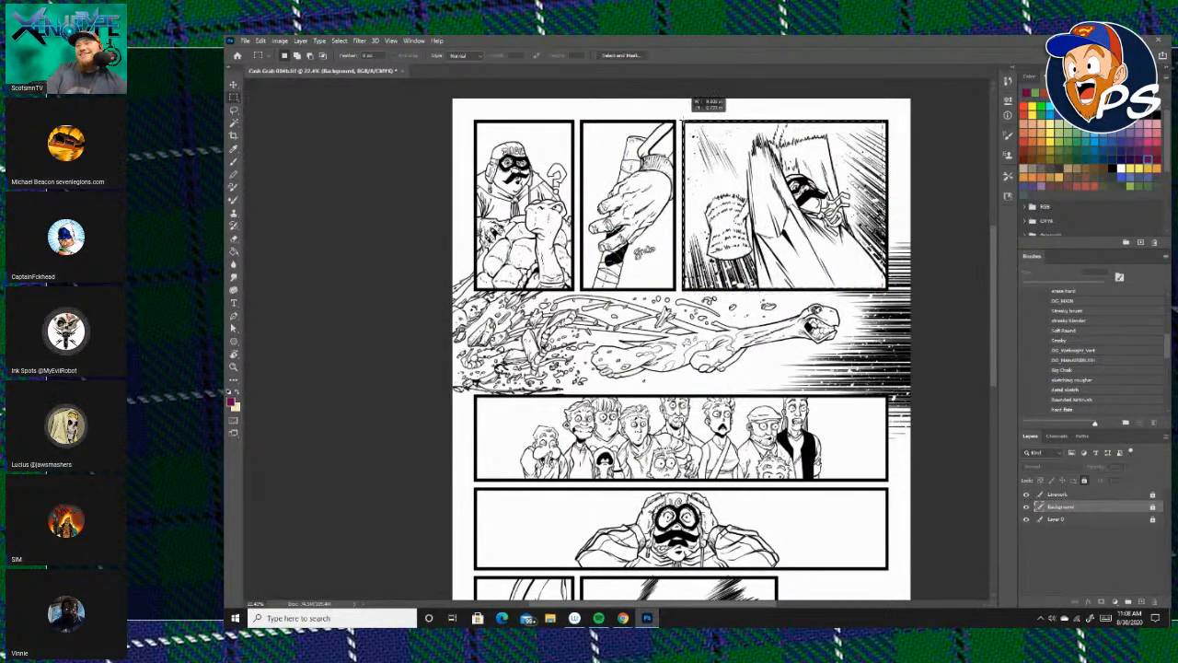
{"action": "left_click", "coordinate": [1130, 186]}
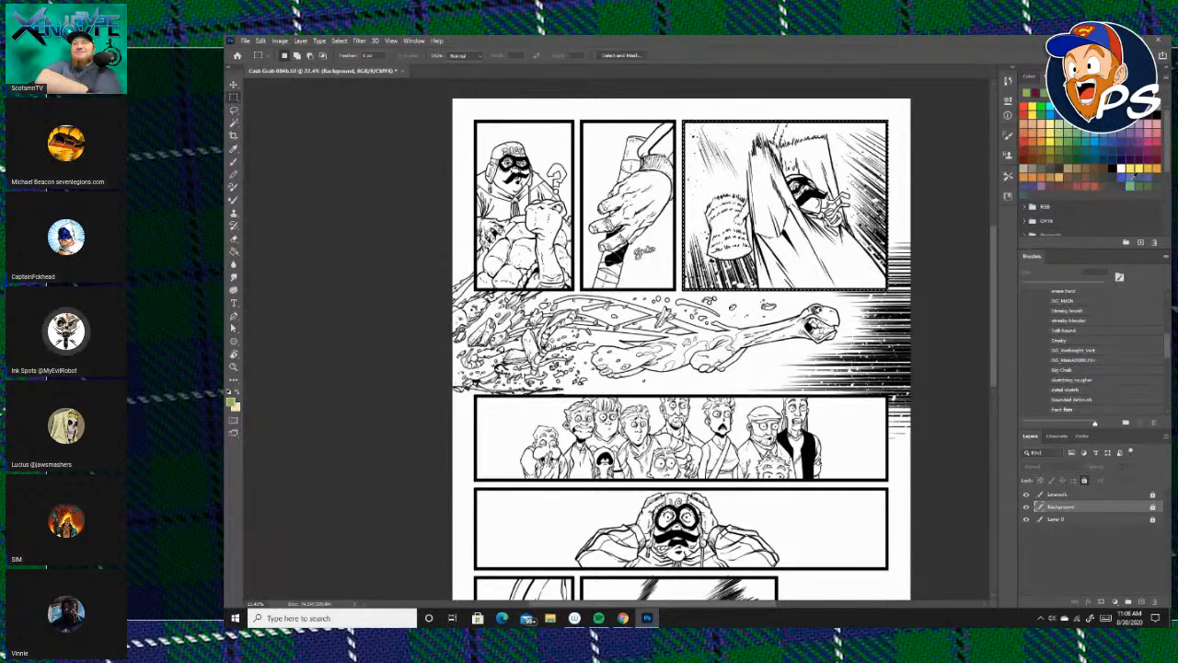
{"action": "left_click", "coordinate": [235, 253]}
{"action": "left_click", "coordinate": [727, 184]}
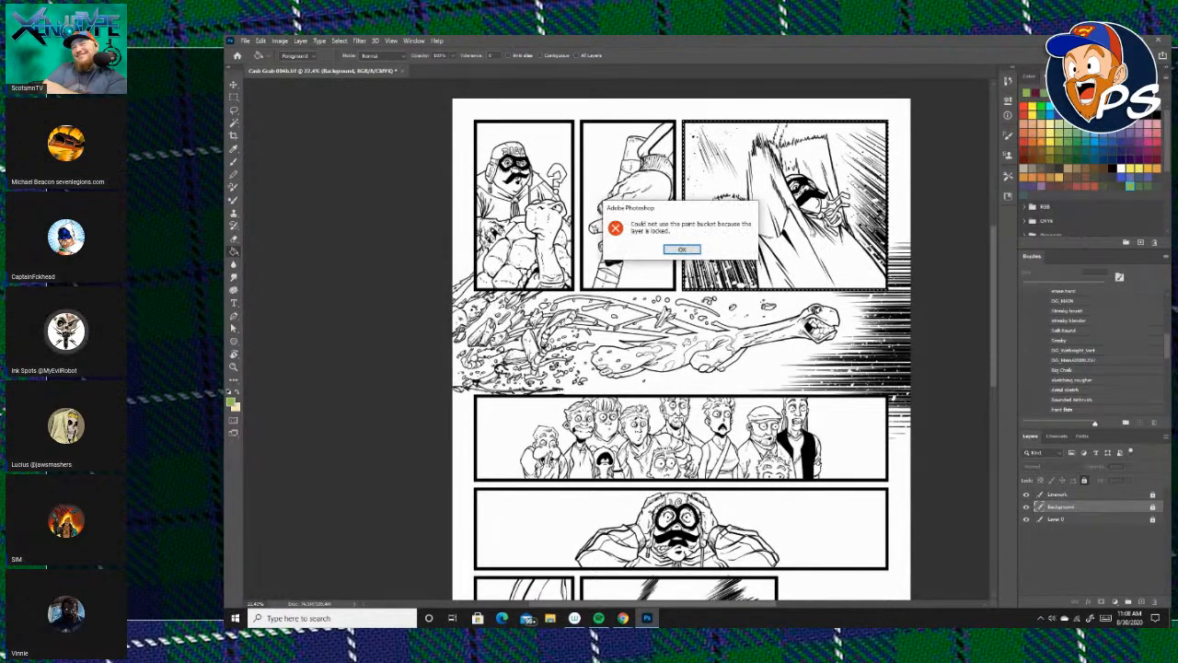
{"action": "left_click", "coordinate": [683, 249]}
{"action": "left_click", "coordinate": [1141, 602]}
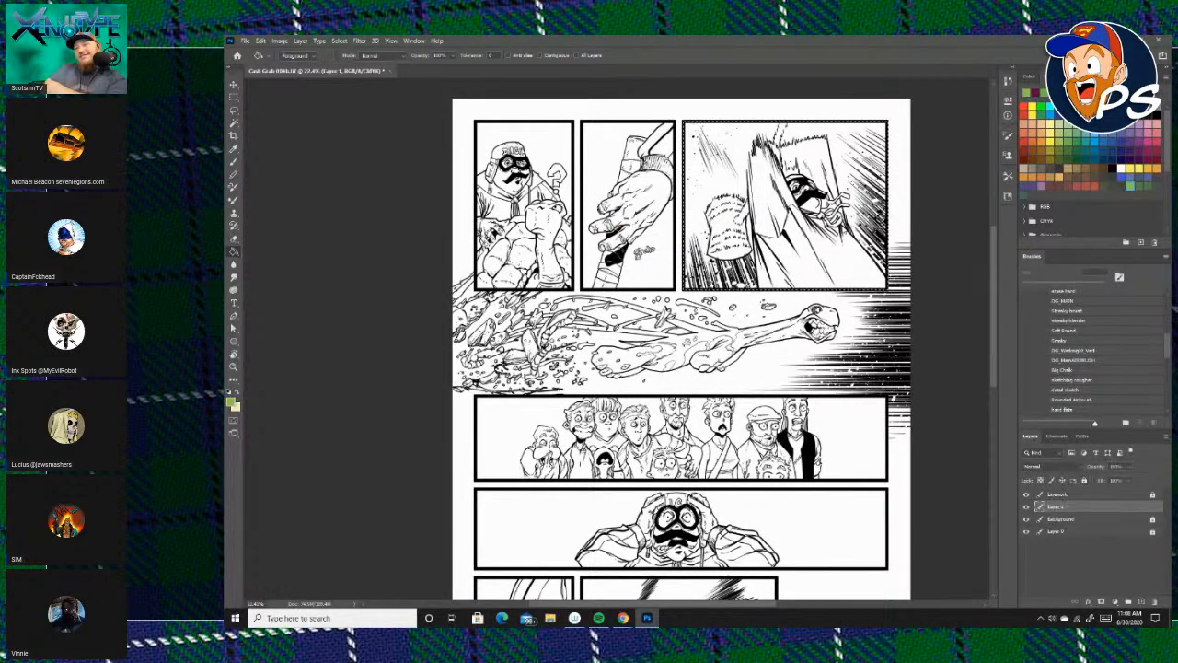
{"action": "left_click", "coordinate": [792, 212]}
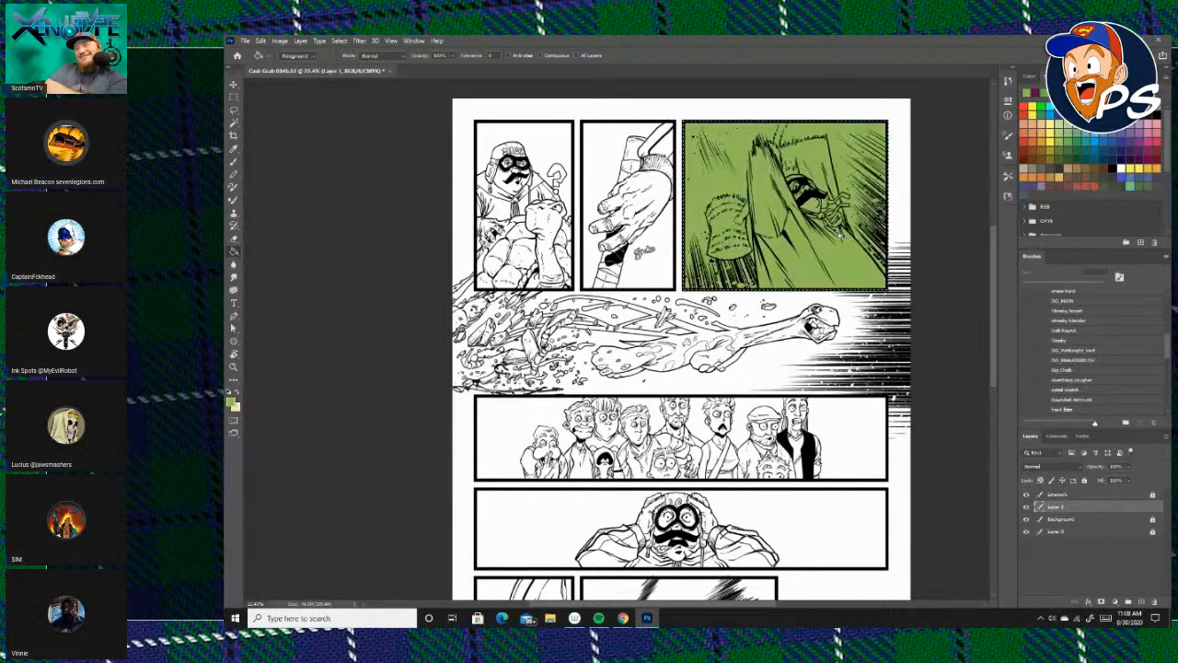
{"action": "left_click", "coordinate": [234, 109]}
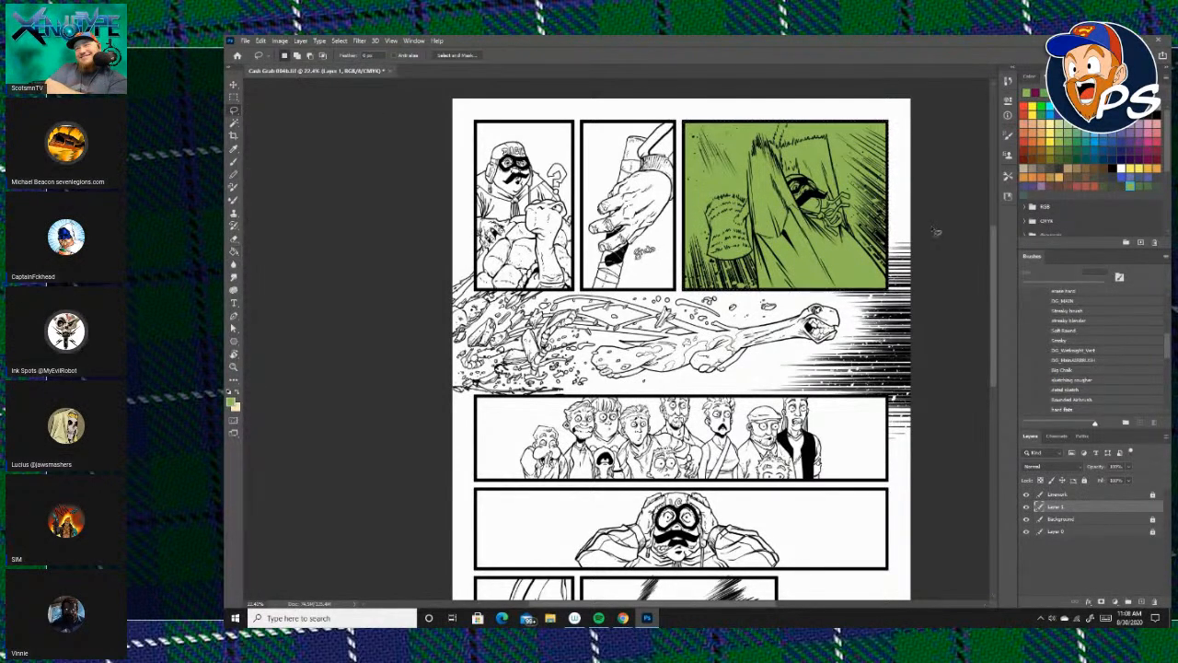
Add another new layer above the green one and fill the wide crowd panel on it with dark purple.
{"action": "left_click", "coordinate": [1142, 602]}
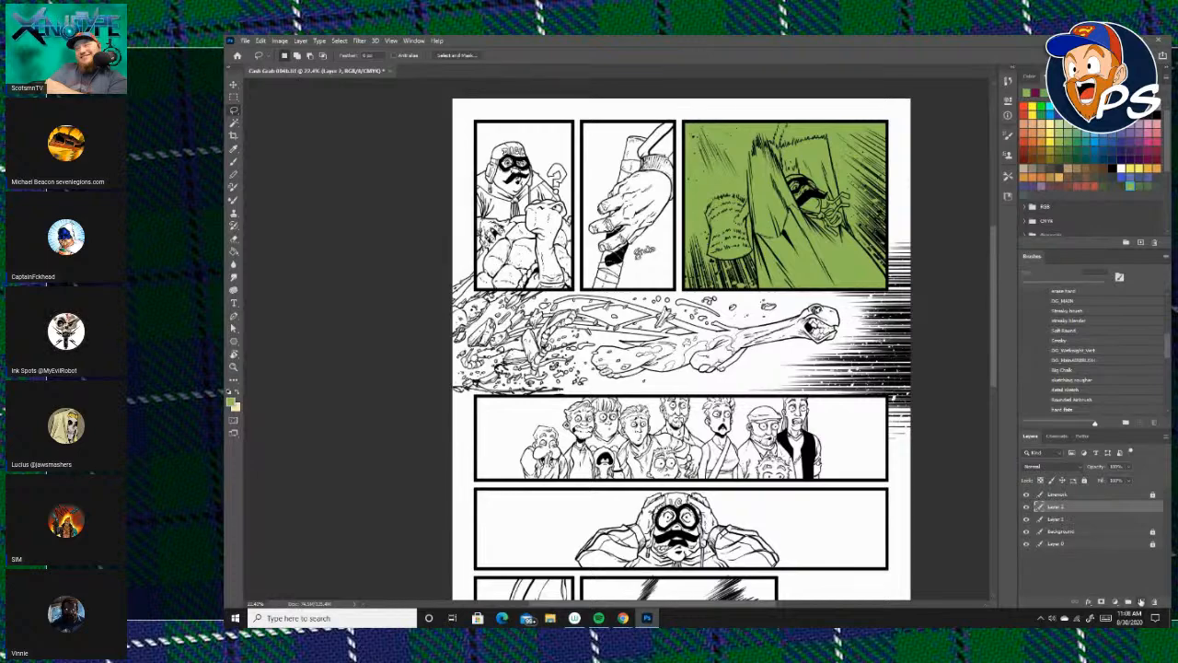
{"action": "left_click", "coordinate": [234, 98]}
{"action": "scroll", "coordinate": [863, 359], "scroll_direction": "up", "scroll_amount": 1}
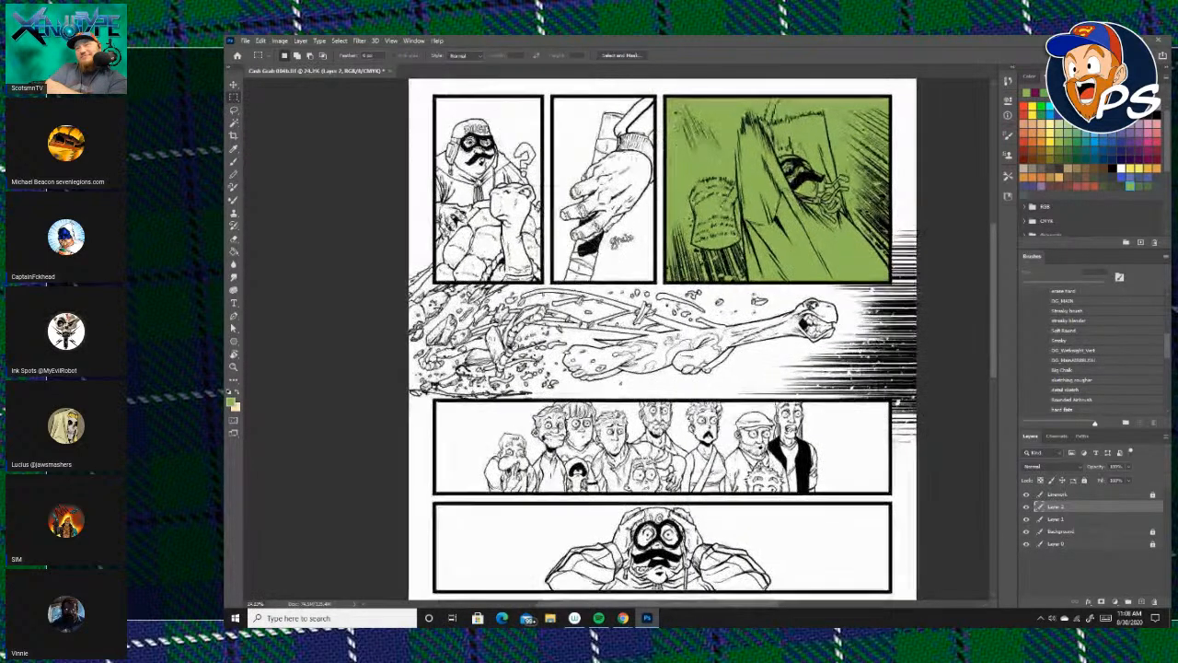
{"action": "left_click_drag", "start_coordinate": [863, 359], "coordinate": [936, 272]}
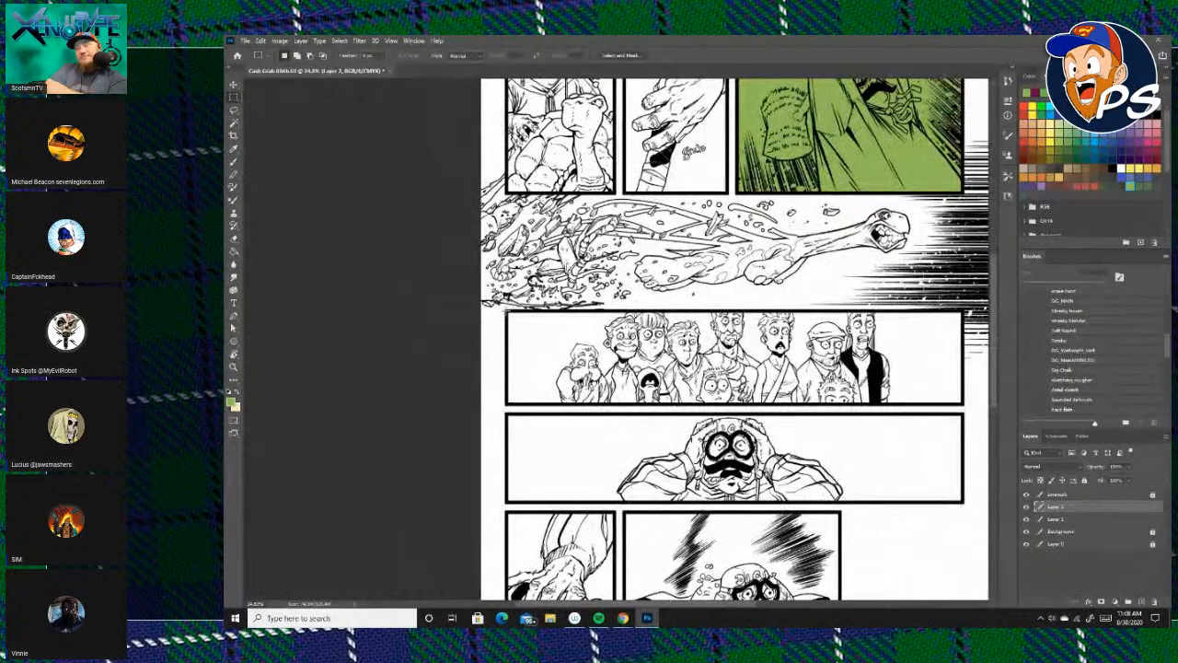
{"action": "left_click_drag", "start_coordinate": [690, 399], "coordinate": [962, 403]}
{"action": "left_click", "coordinate": [1130, 150]}
{"action": "left_click", "coordinate": [234, 252]}
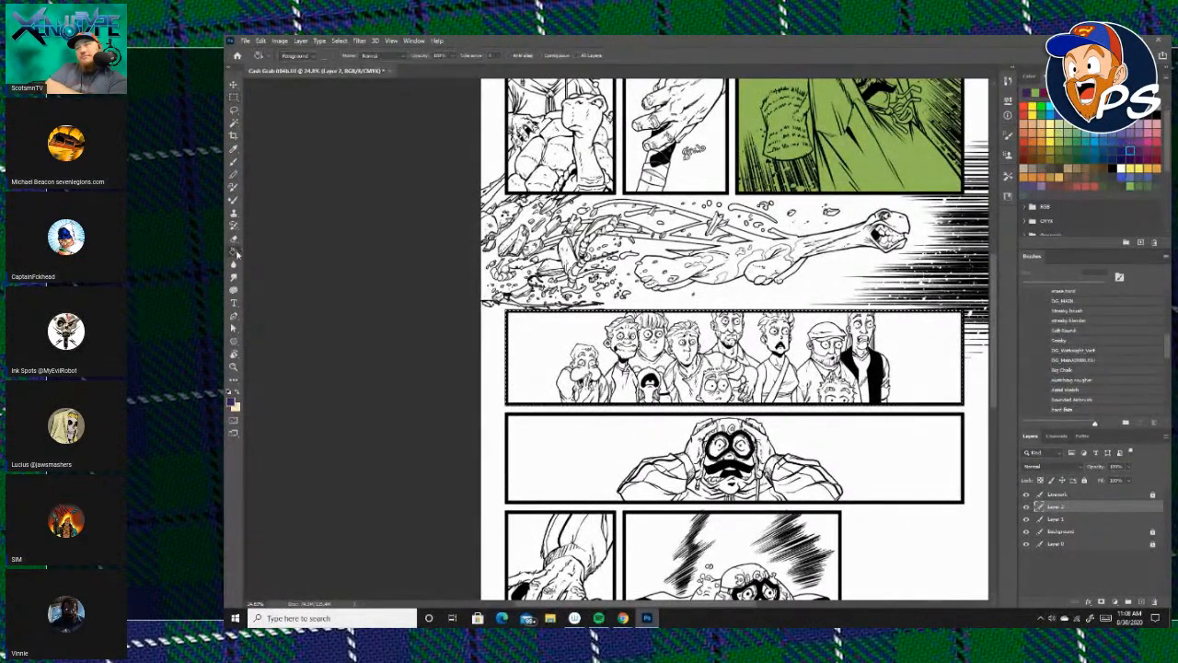
{"action": "left_click", "coordinate": [930, 386]}
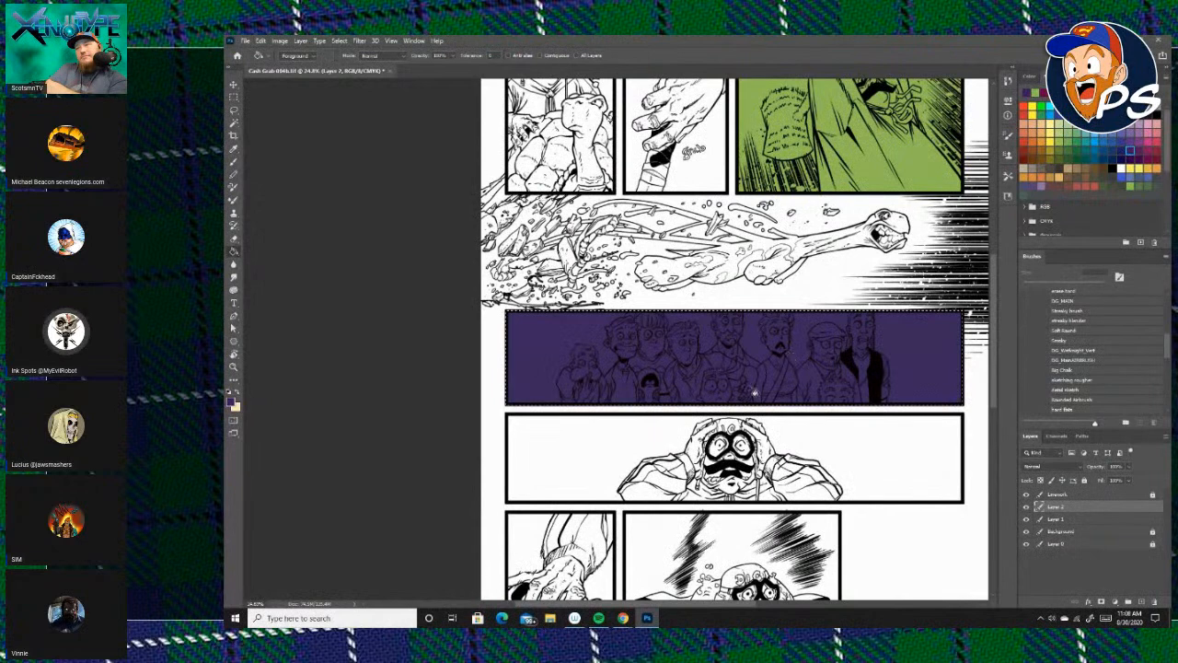
Clear the selection and toggle the green and purple fill layers off and on to compare which panel each one colours.
{"action": "left_click", "coordinate": [1027, 507]}
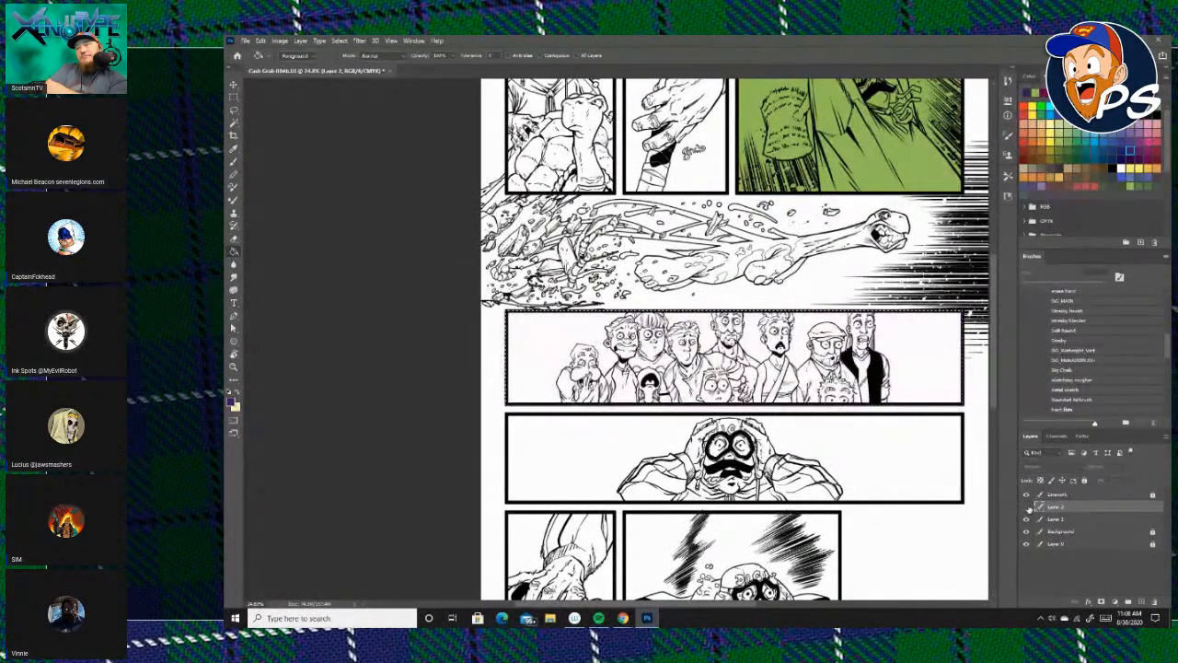
{"action": "left_click", "coordinate": [1026, 507]}
{"action": "left_click", "coordinate": [1026, 519]}
{"action": "left_click", "coordinate": [1026, 519]}
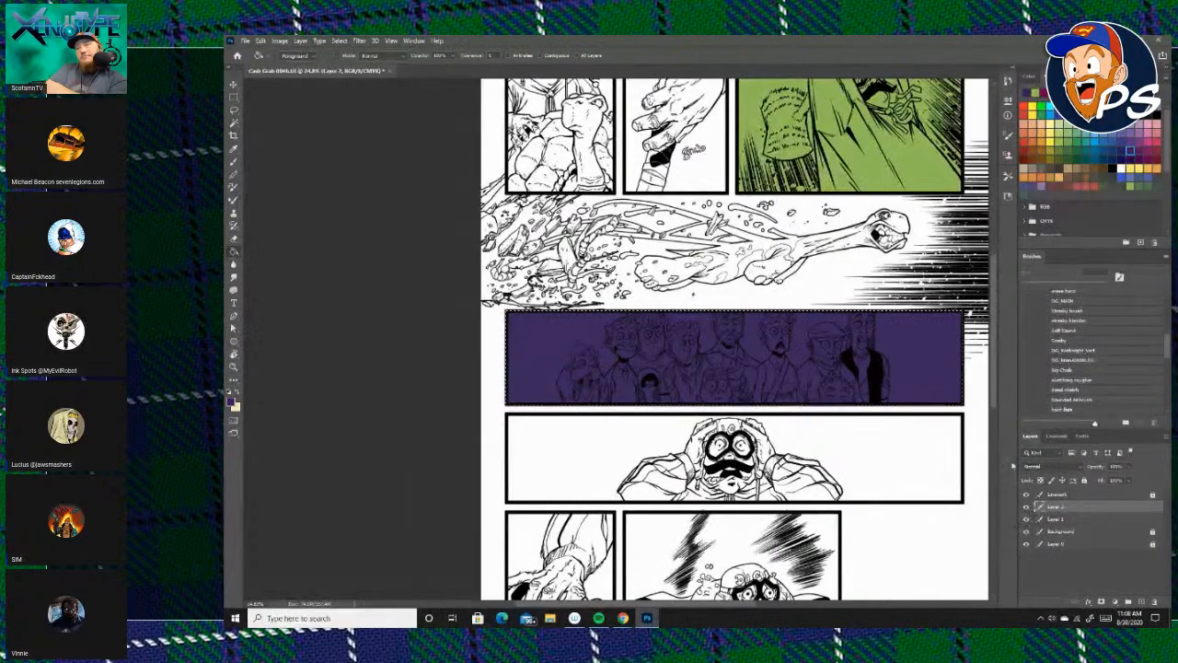
{"action": "key", "text": "ctrl+minus"}
{"action": "key", "text": "l"}
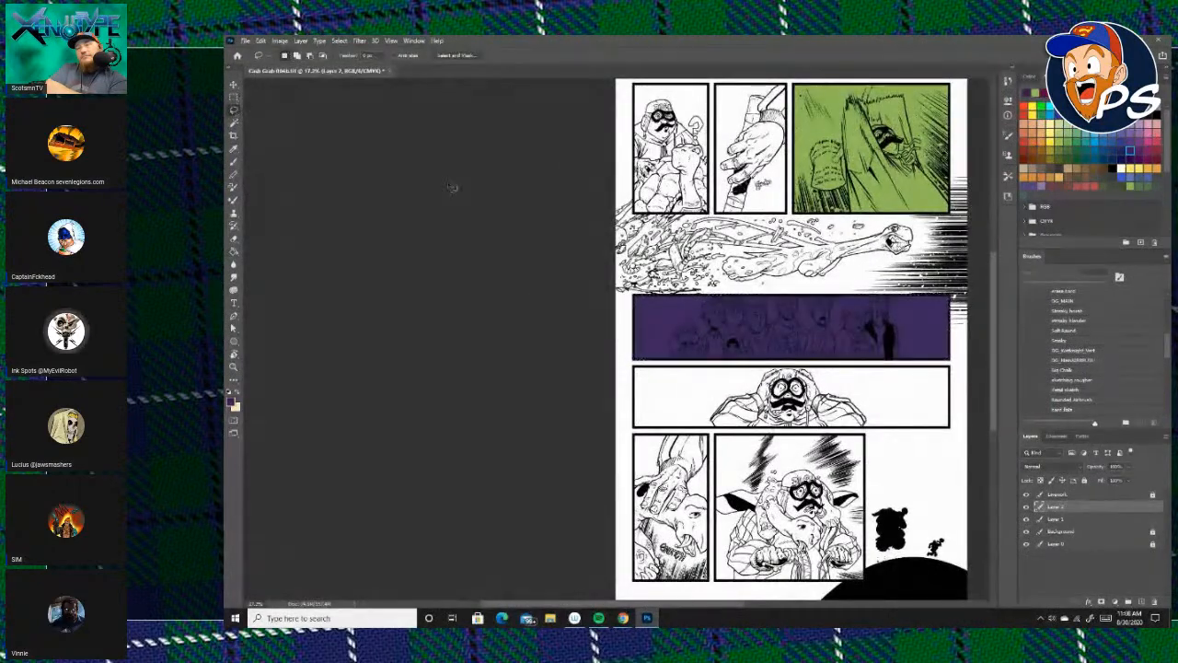
{"action": "scroll", "coordinate": [908, 264], "scroll_direction": "up", "scroll_amount": 3}
{"action": "left_click_drag", "start_coordinate": [907, 264], "coordinate": [785, 415]}
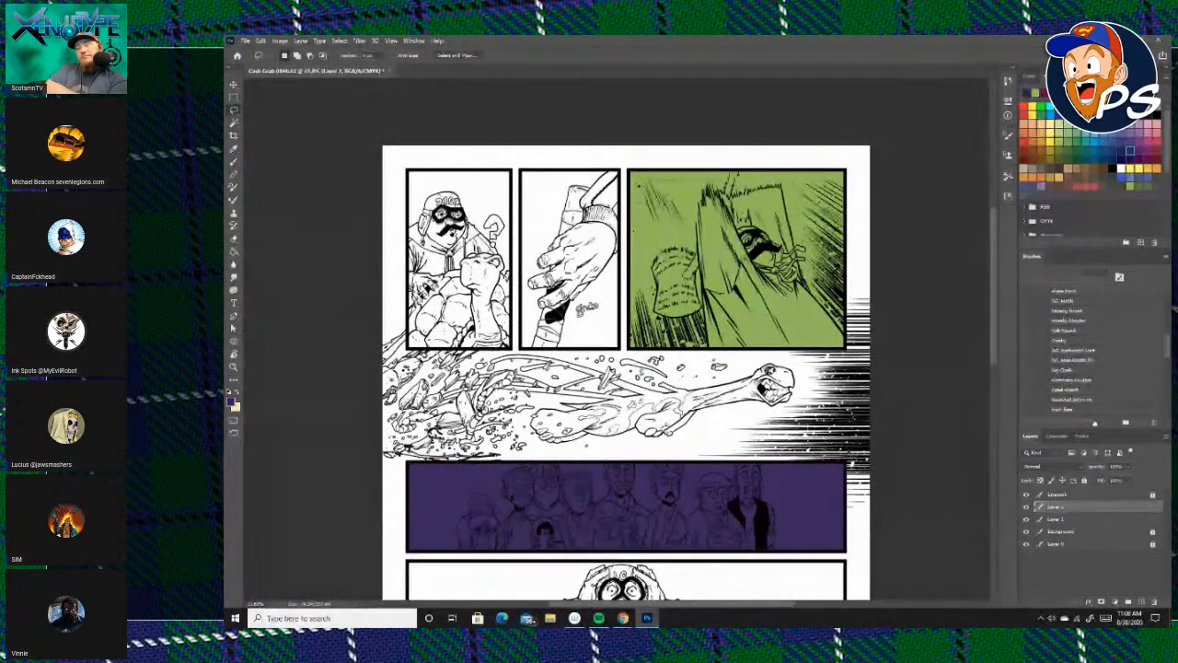
{"action": "scroll", "coordinate": [855, 376], "scroll_direction": "down", "scroll_amount": 2}
{"action": "scroll", "coordinate": [846, 344], "scroll_direction": "up", "scroll_amount": 3}
{"action": "scroll", "coordinate": [746, 230], "scroll_direction": "up", "scroll_amount": 1}
{"action": "left_click_drag", "start_coordinate": [745, 230], "coordinate": [801, 392]}
{"action": "left_click", "coordinate": [1027, 519]}
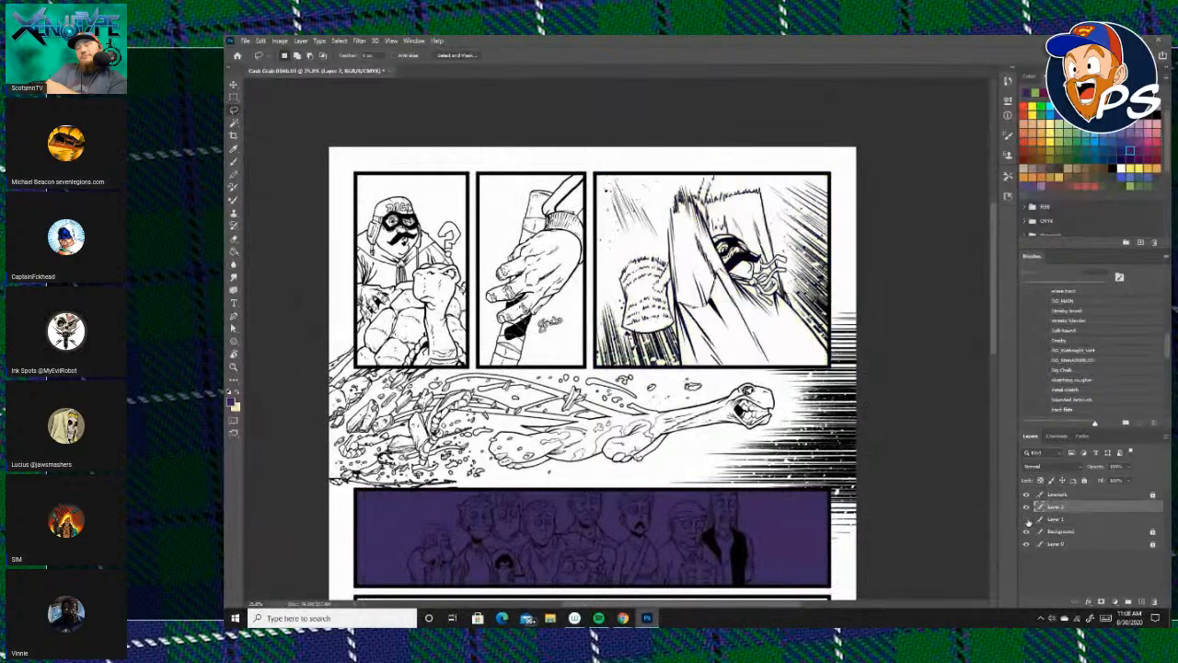
{"action": "left_click", "coordinate": [1027, 519]}
{"action": "left_click", "coordinate": [1029, 507]}
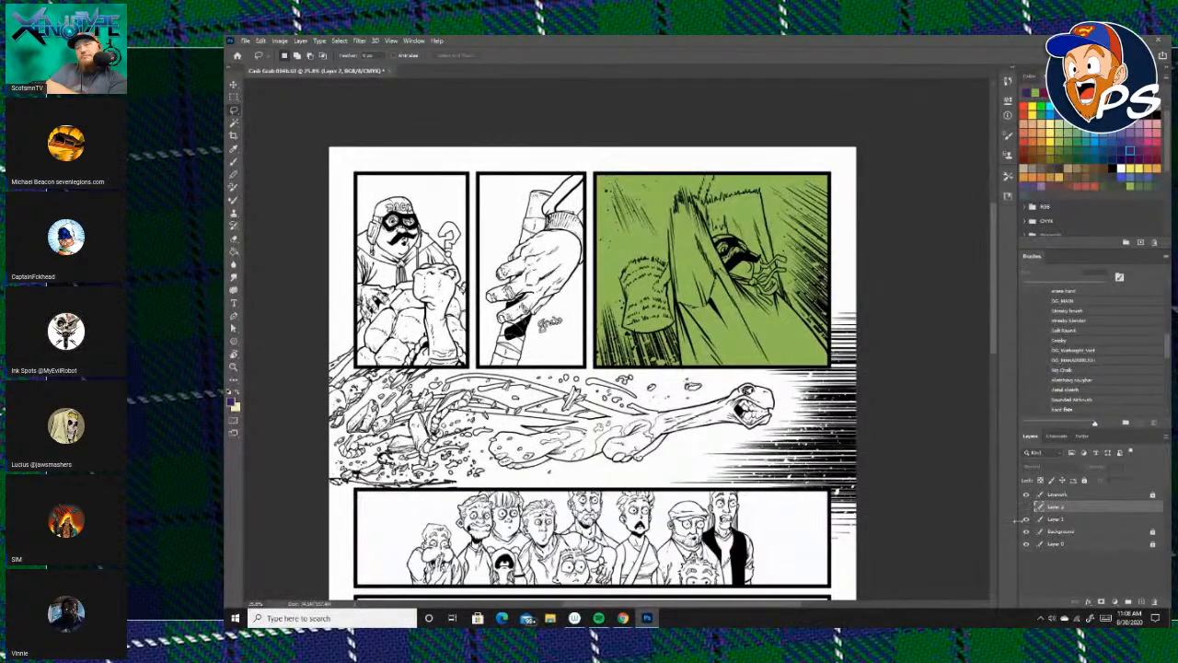
{"action": "left_click", "coordinate": [1027, 507]}
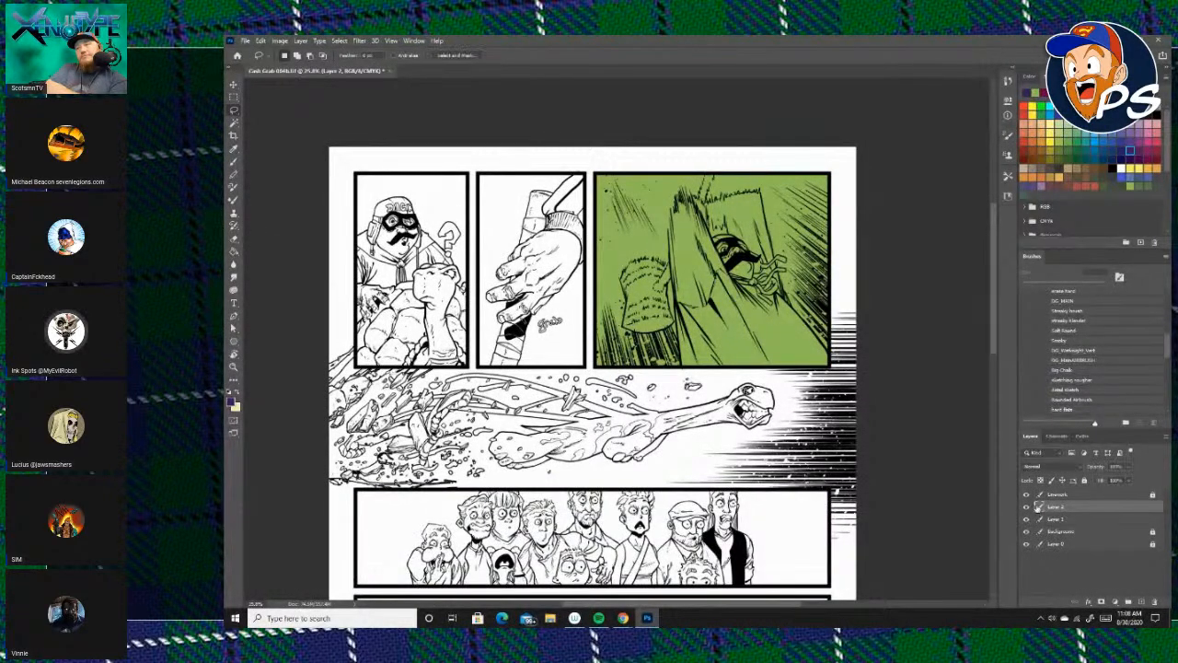
Add a new layer directly above the green fill layer and clip it to that layer.
{"action": "left_click", "coordinate": [1063, 520]}
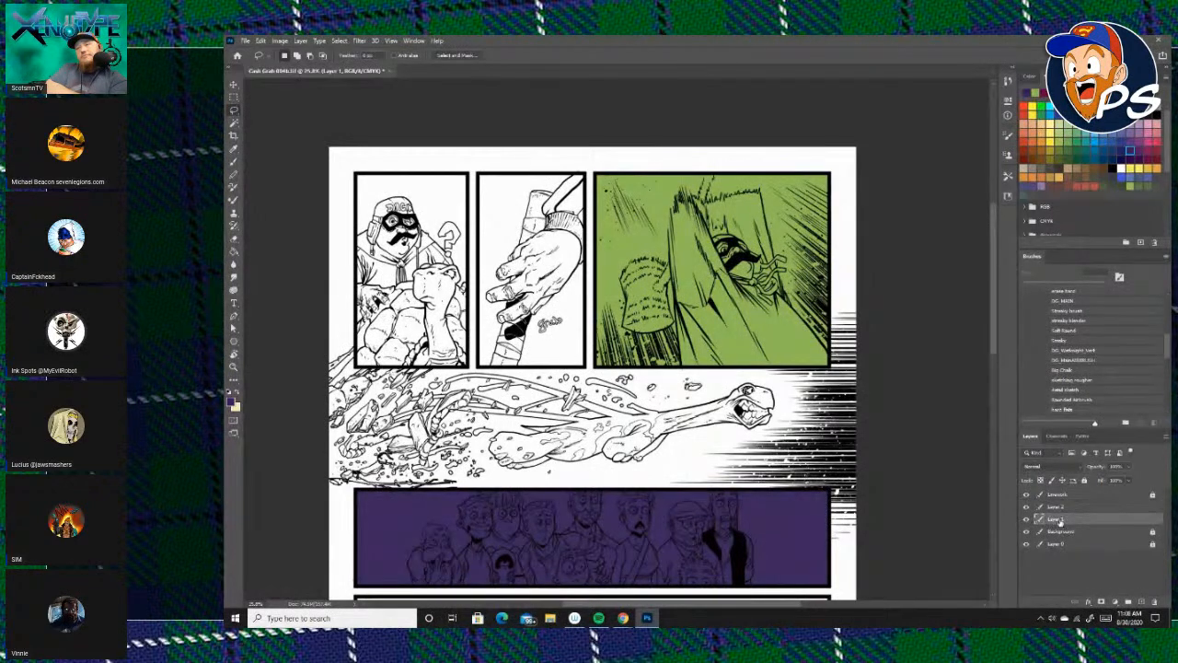
{"action": "left_click", "coordinate": [1141, 602]}
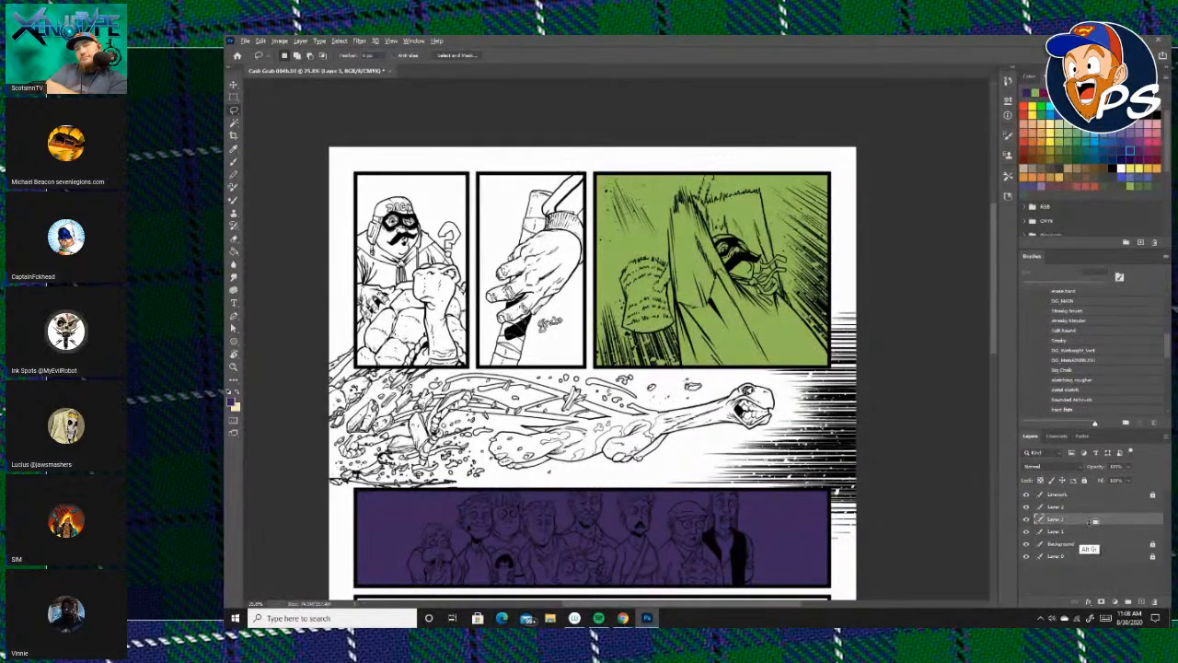
{"action": "left_click", "coordinate": [1092, 523], "text": "alt"}
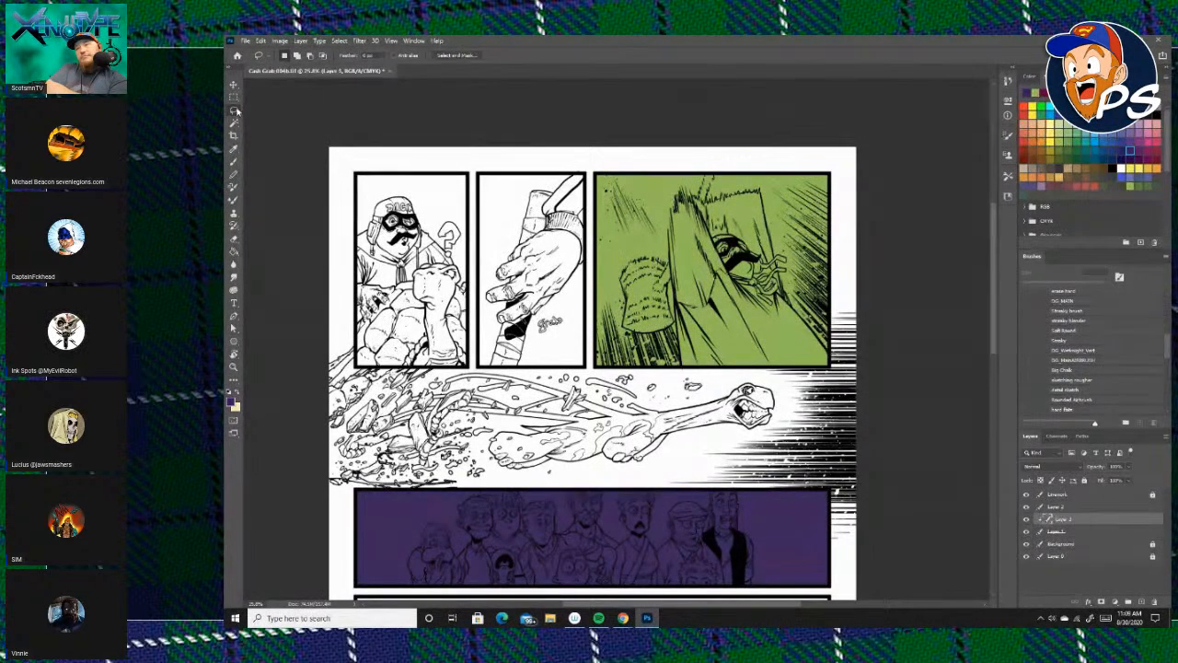
Lasso a loose area across the green panel and past its border, fill it with brown on the clipped layer, and deselect.
{"action": "mouse_move", "coordinate": [801, 153]}
{"action": "left_mouse_down"}
{"action": "mouse_move", "coordinate": [647, 247]}
{"action": "mouse_move", "coordinate": [853, 289]}
{"action": "mouse_move", "coordinate": [762, 151]}
{"action": "left_mouse_up"}
{"action": "key", "text": "g"}
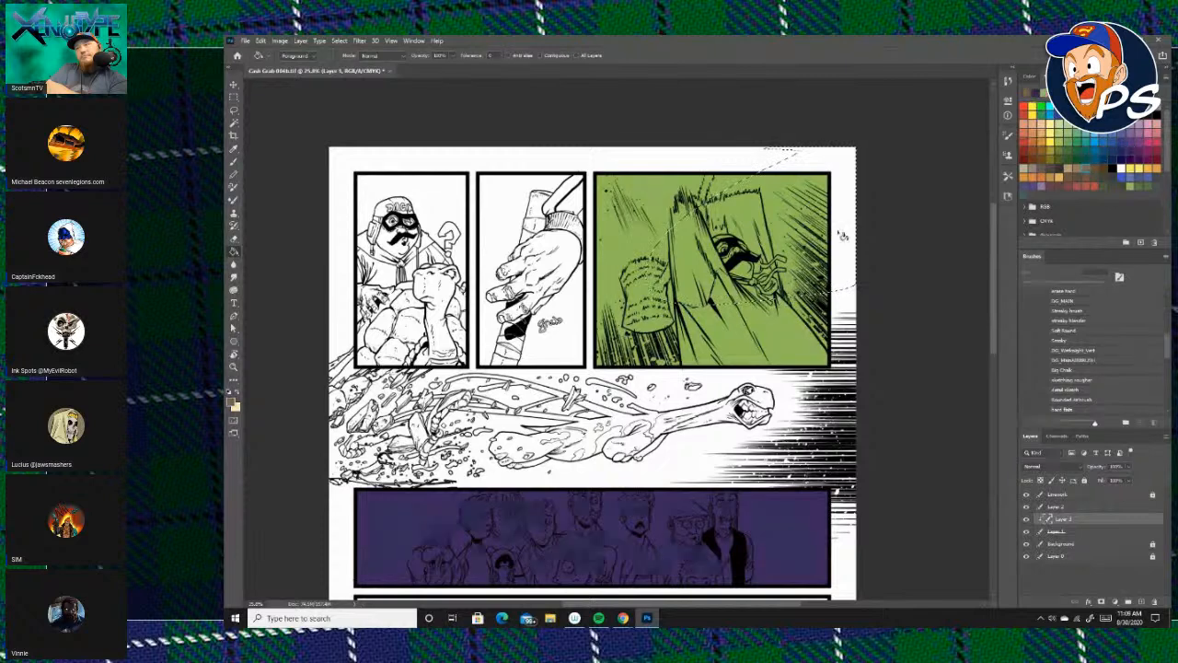
{"action": "left_click", "coordinate": [812, 227]}
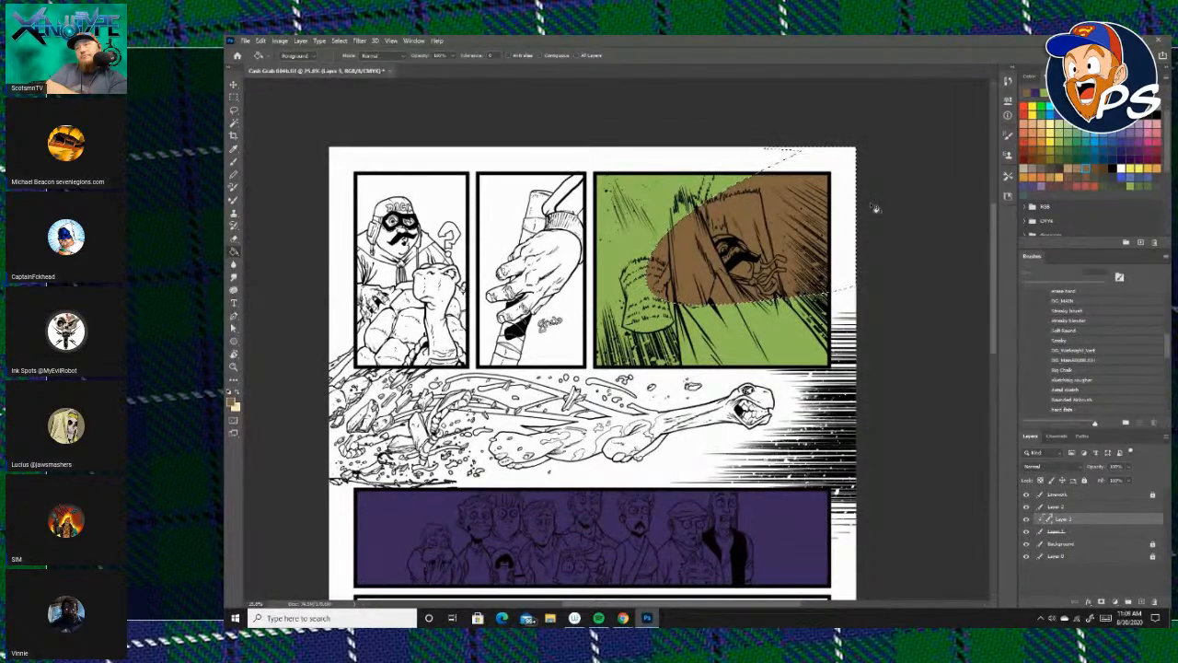
{"action": "key", "text": "l"}
{"action": "key", "text": "ctrl+d"}
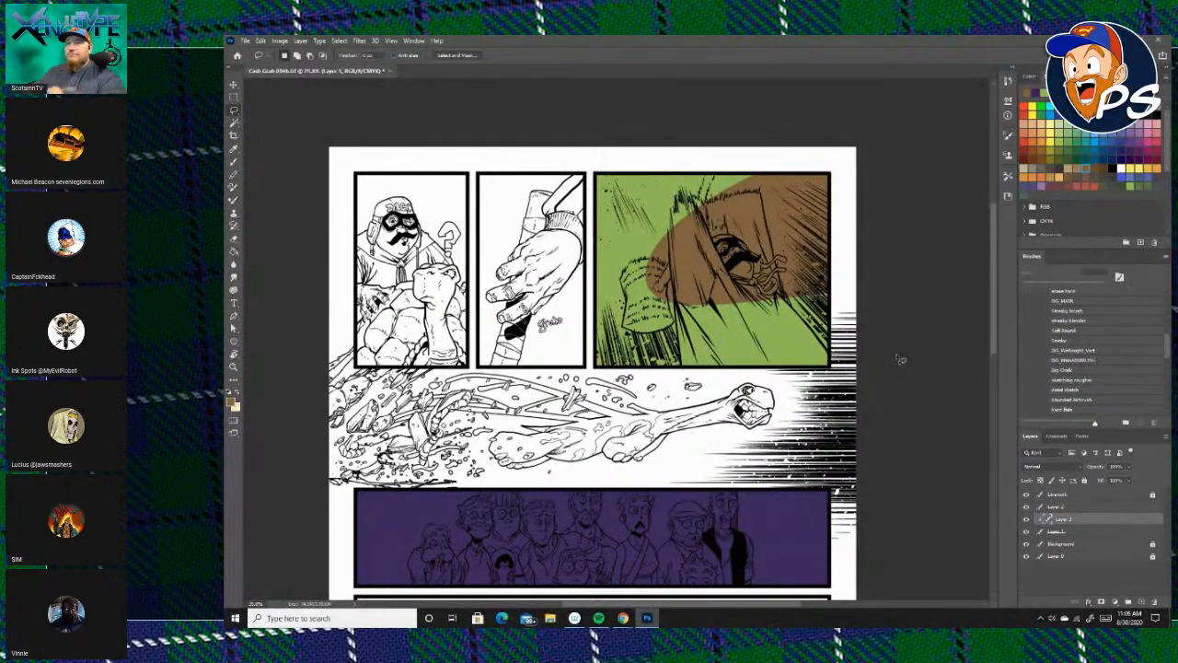
Step back in the history to before the brown fill on the clipped layer and clear the lasso selection.
{"action": "left_click", "coordinate": [1157, 439]}
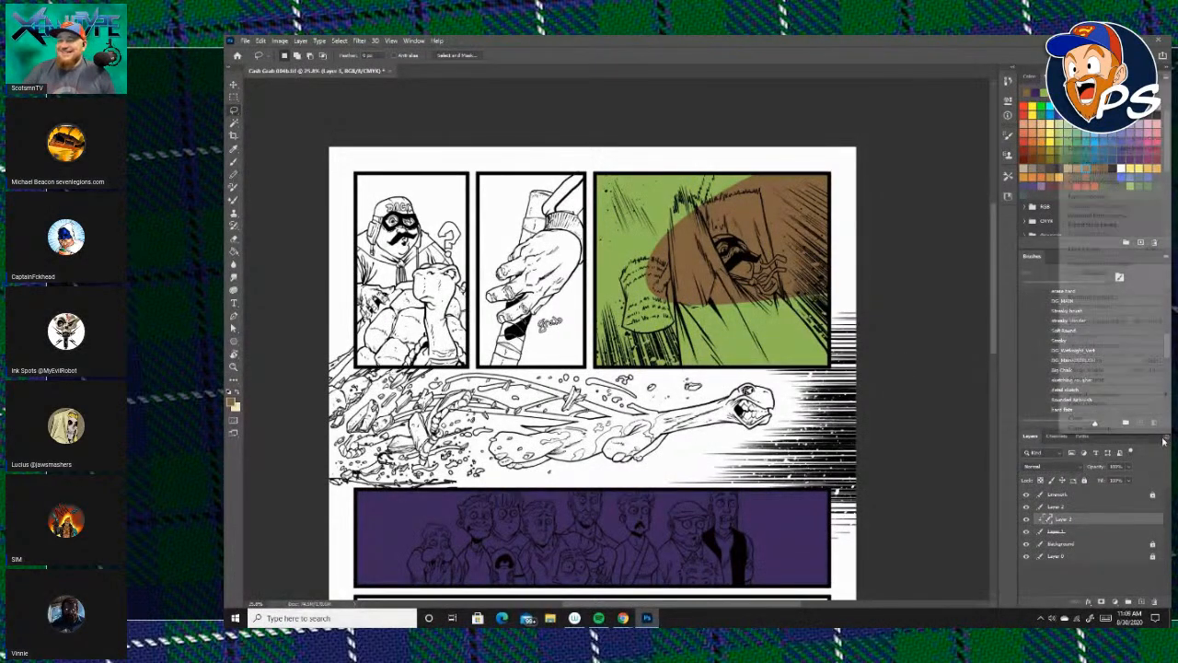
{"action": "left_click", "coordinate": [939, 384]}
{"action": "left_click", "coordinate": [1008, 80]}
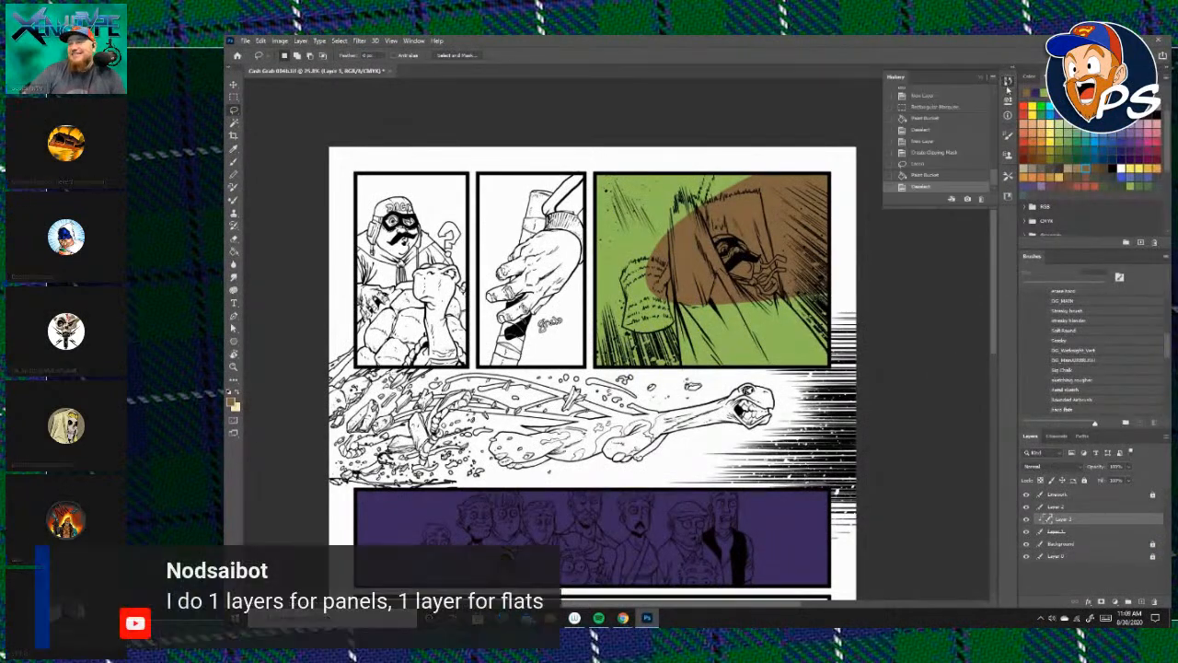
{"action": "left_click", "coordinate": [925, 162]}
{"action": "left_click", "coordinate": [934, 163]}
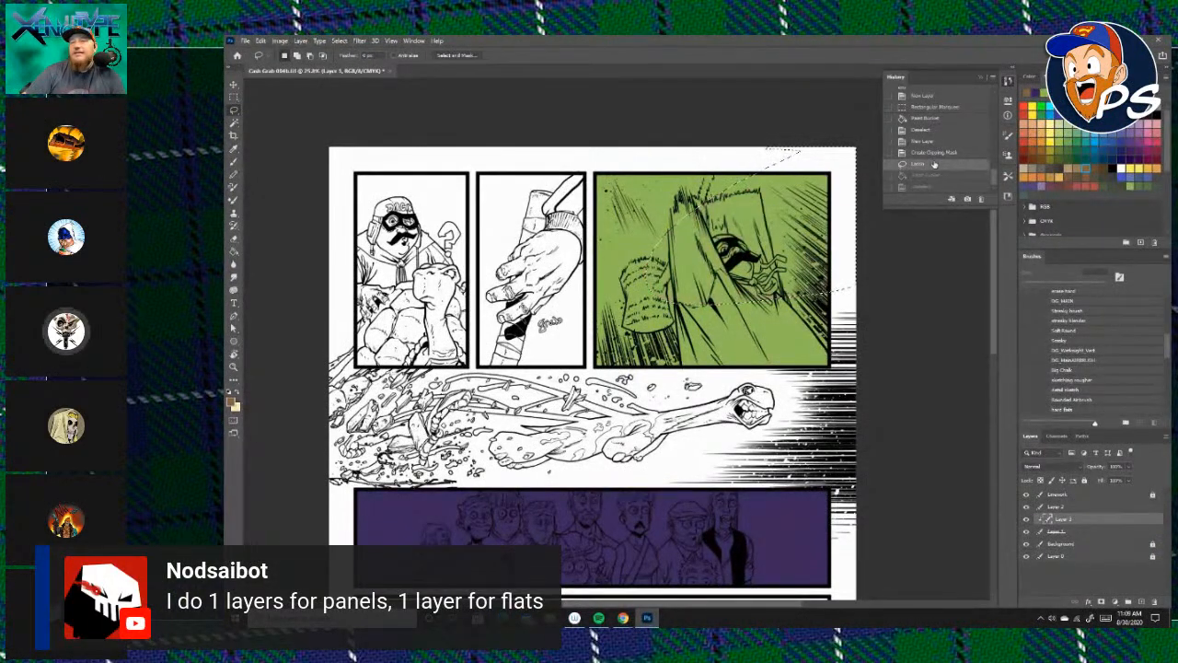
{"action": "left_click", "coordinate": [906, 245]}
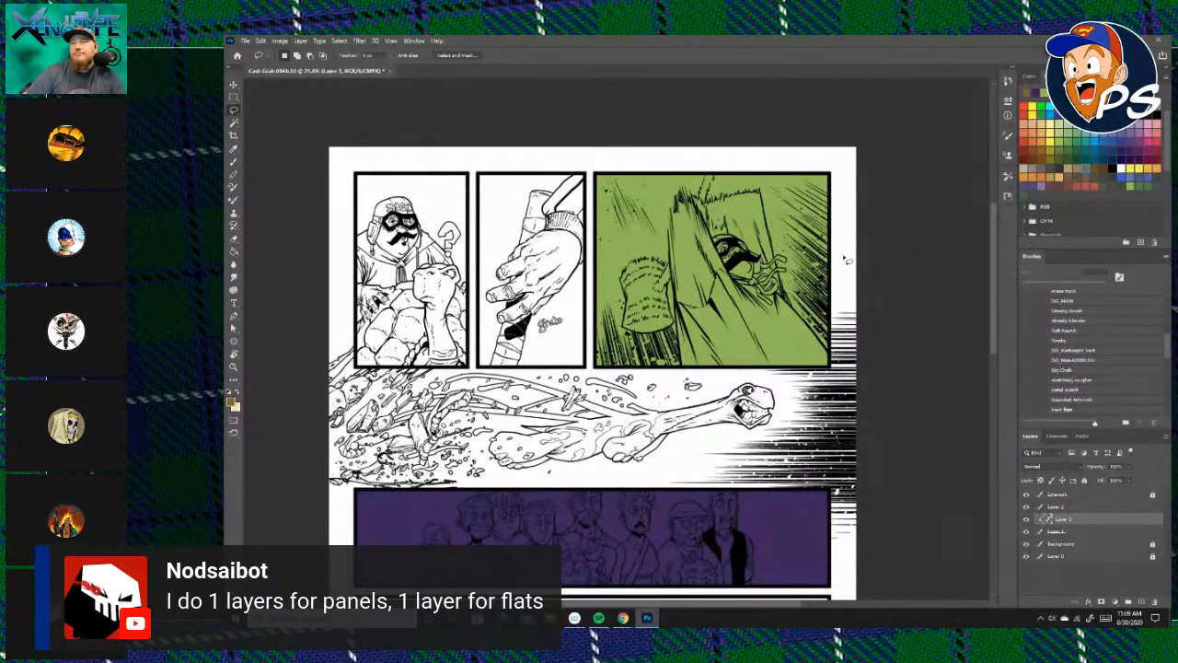
Fill the whole green panel with olive on the clipped layer using the Paint Bucket.
{"action": "scroll", "coordinate": [847, 256], "scroll_direction": "up", "scroll_amount": 2}
{"action": "scroll", "coordinate": [848, 258], "scroll_direction": "up", "scroll_amount": 3}
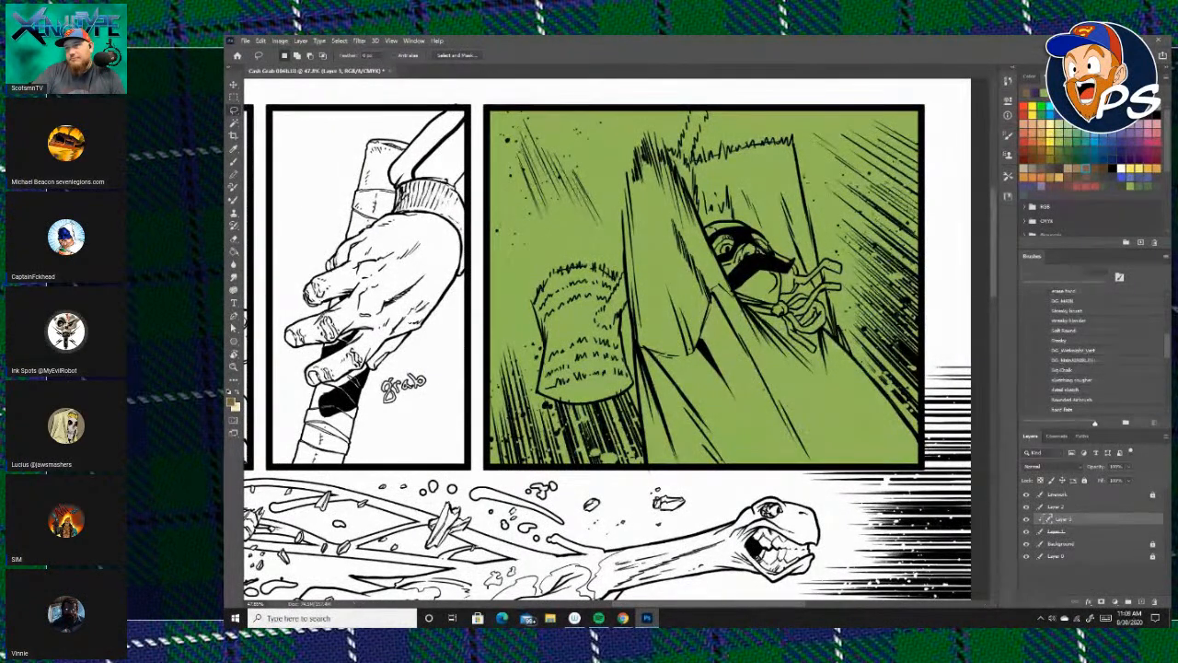
{"action": "left_click", "coordinate": [234, 249]}
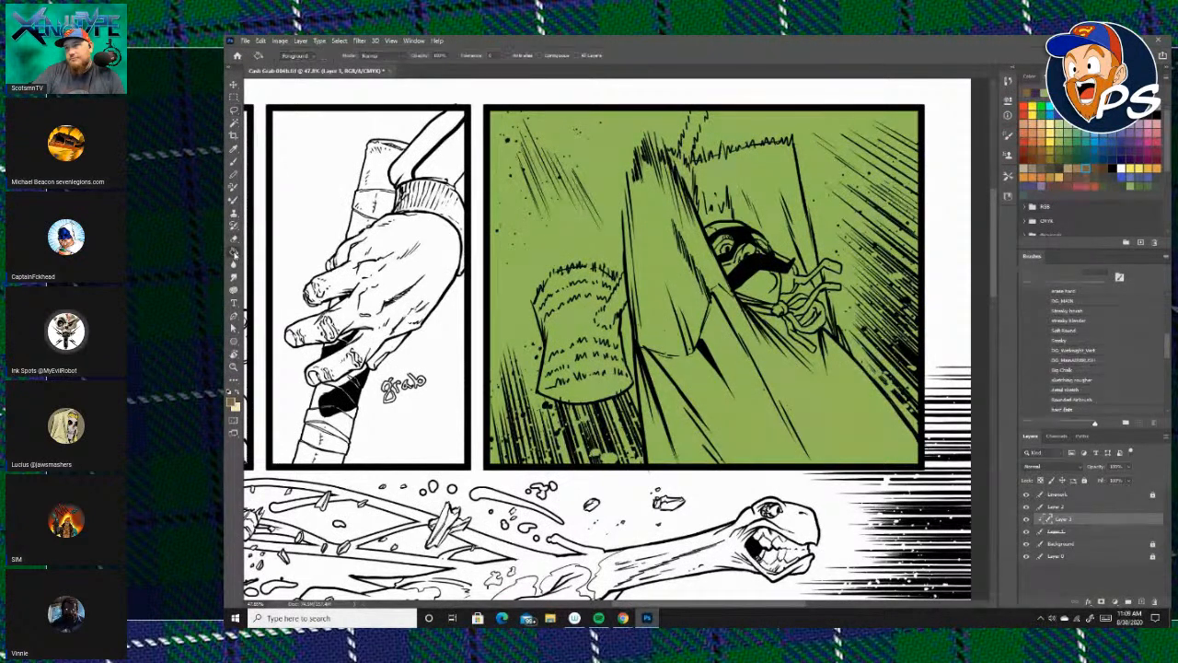
{"action": "left_click", "coordinate": [1052, 144]}
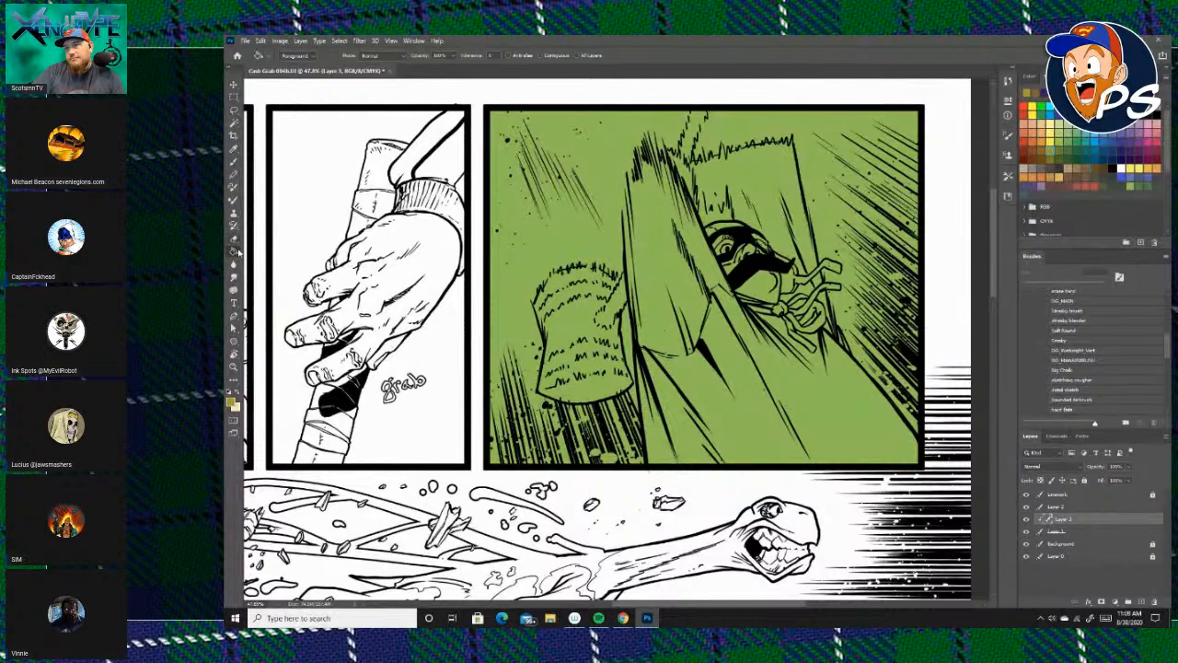
{"action": "left_click", "coordinate": [896, 229]}
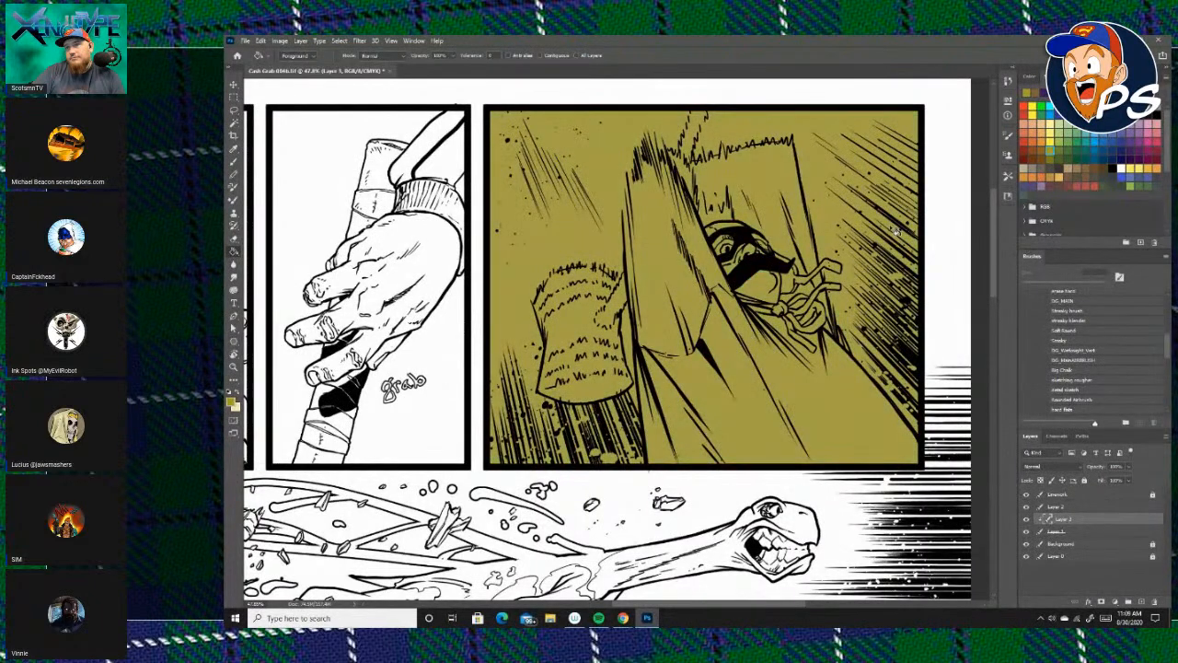
Lasso the cloaked masked figure in the olive panel, following its right edge and looping past the panel's lower border.
{"action": "left_click", "coordinate": [232, 109]}
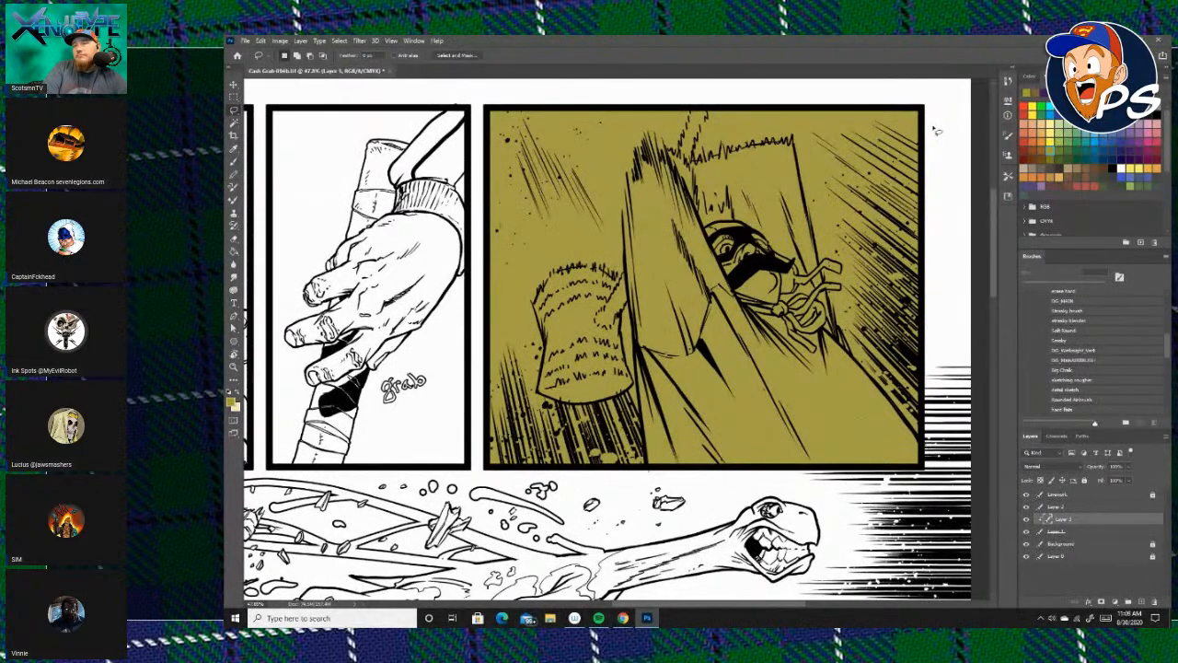
{"action": "scroll", "coordinate": [936, 132], "scroll_direction": "up", "scroll_amount": 2}
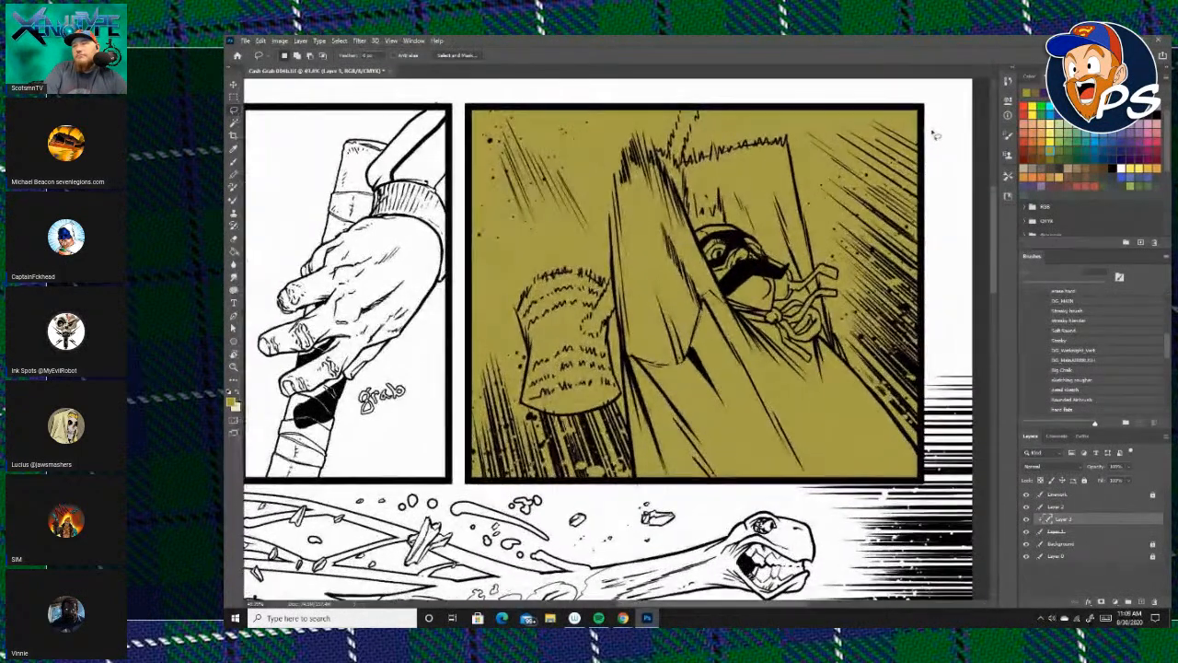
{"action": "scroll", "coordinate": [934, 136], "scroll_direction": "down", "scroll_amount": 1}
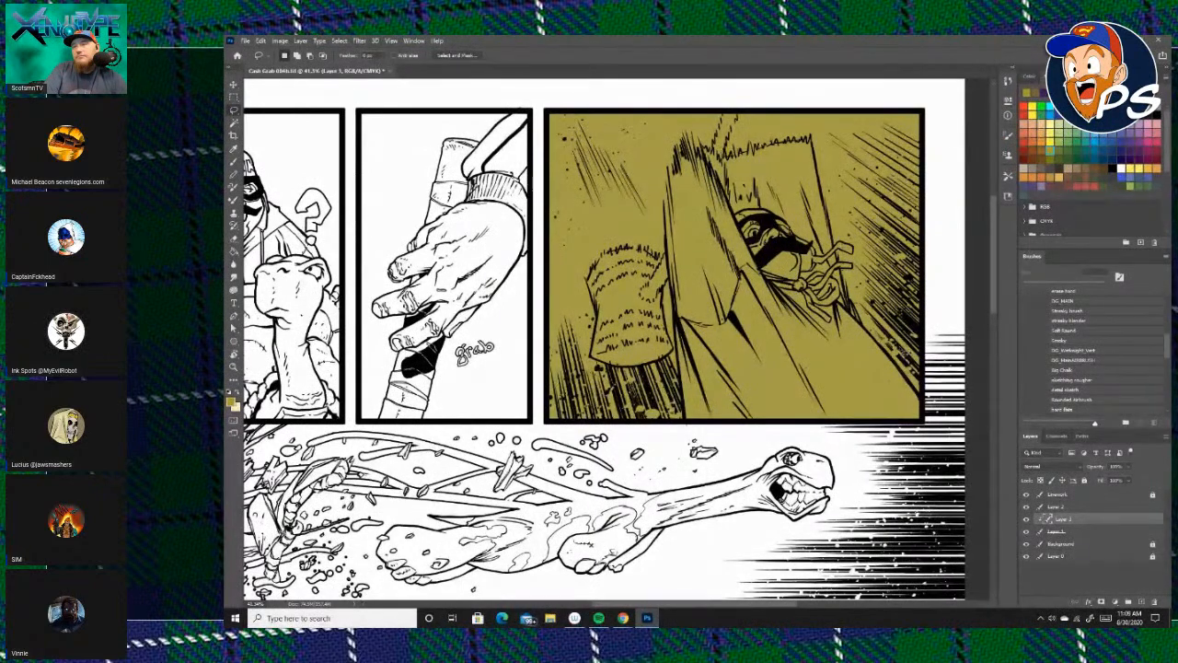
{"action": "scroll", "coordinate": [898, 354], "scroll_direction": "up", "scroll_amount": 2}
{"action": "left_click_drag", "start_coordinate": [893, 245], "coordinate": [831, 355]}
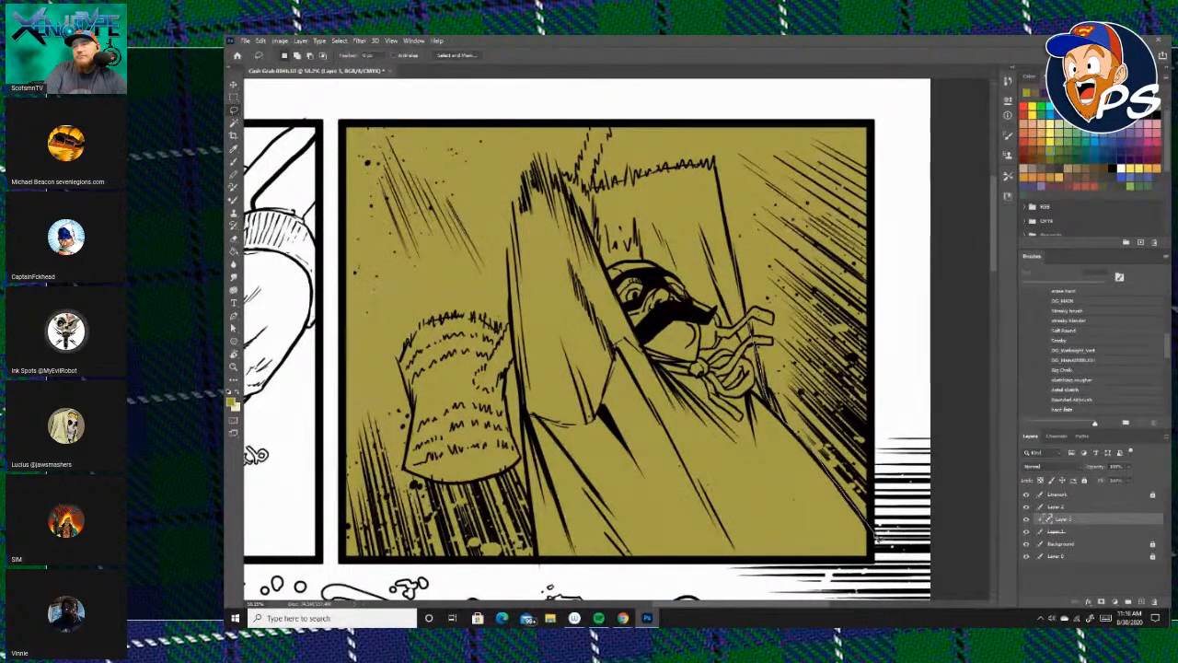
{"action": "mouse_move", "coordinate": [714, 161]}
{"action": "left_mouse_down"}
{"action": "mouse_move", "coordinate": [637, 170]}
{"action": "mouse_move", "coordinate": [556, 285]}
{"action": "mouse_move", "coordinate": [693, 532]}
{"action": "mouse_move", "coordinate": [774, 473]}
{"action": "left_mouse_up"}
{"action": "scroll", "coordinate": [877, 473], "scroll_direction": "up", "scroll_amount": 1}
{"action": "mouse_move", "coordinate": [870, 532]}
{"action": "left_mouse_down"}
{"action": "mouse_move", "coordinate": [905, 411]}
{"action": "mouse_move", "coordinate": [891, 425]}
{"action": "mouse_move", "coordinate": [902, 545]}
{"action": "mouse_move", "coordinate": [561, 507]}
{"action": "mouse_move", "coordinate": [540, 465]}
{"action": "mouse_move", "coordinate": [807, 344]}
{"action": "mouse_move", "coordinate": [857, 359]}
{"action": "mouse_move", "coordinate": [799, 354]}
{"action": "mouse_move", "coordinate": [803, 340]}
{"action": "left_mouse_up"}
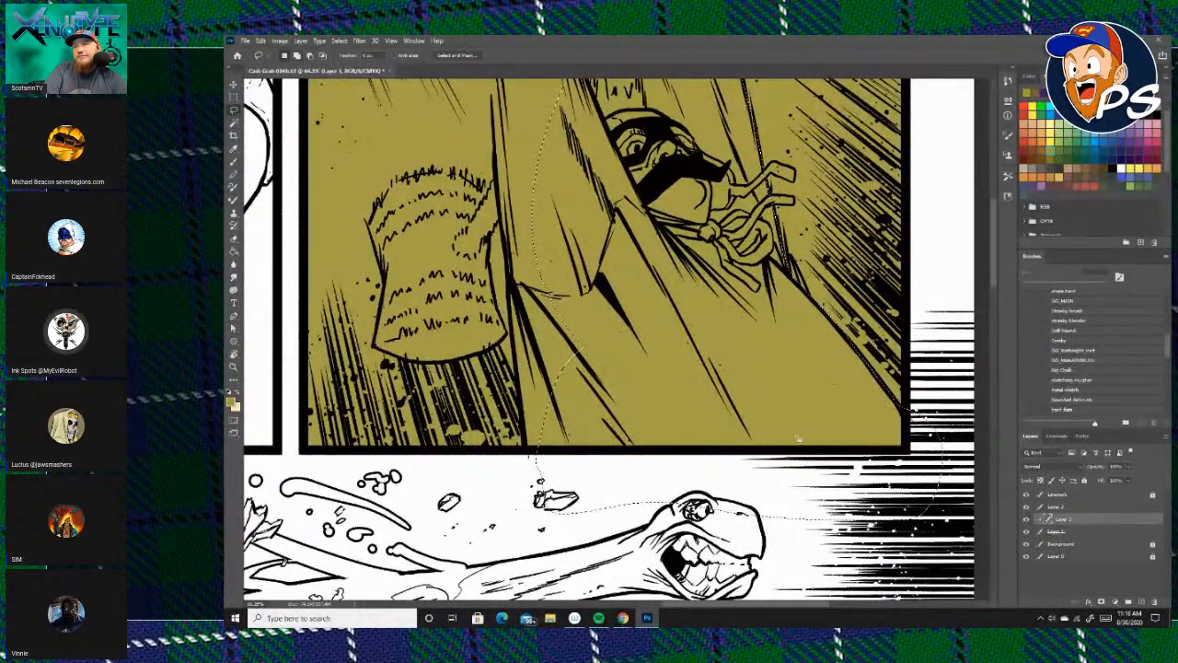
{"action": "scroll", "coordinate": [799, 449], "scroll_direction": "down", "scroll_amount": 3}
{"action": "left_click_drag", "start_coordinate": [726, 364], "coordinate": [754, 468]}
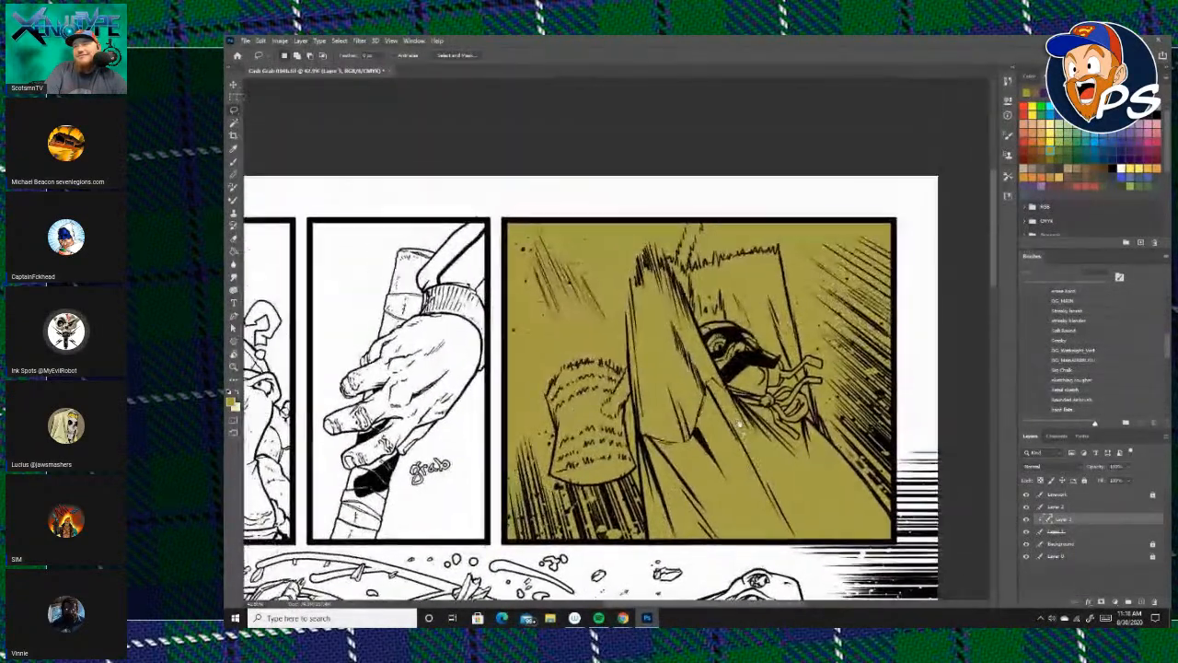
Refine the lasso selection around the figure's protruding fingers and along the cloak's left edge.
{"action": "scroll", "coordinate": [839, 376], "scroll_direction": "up", "scroll_amount": 8}
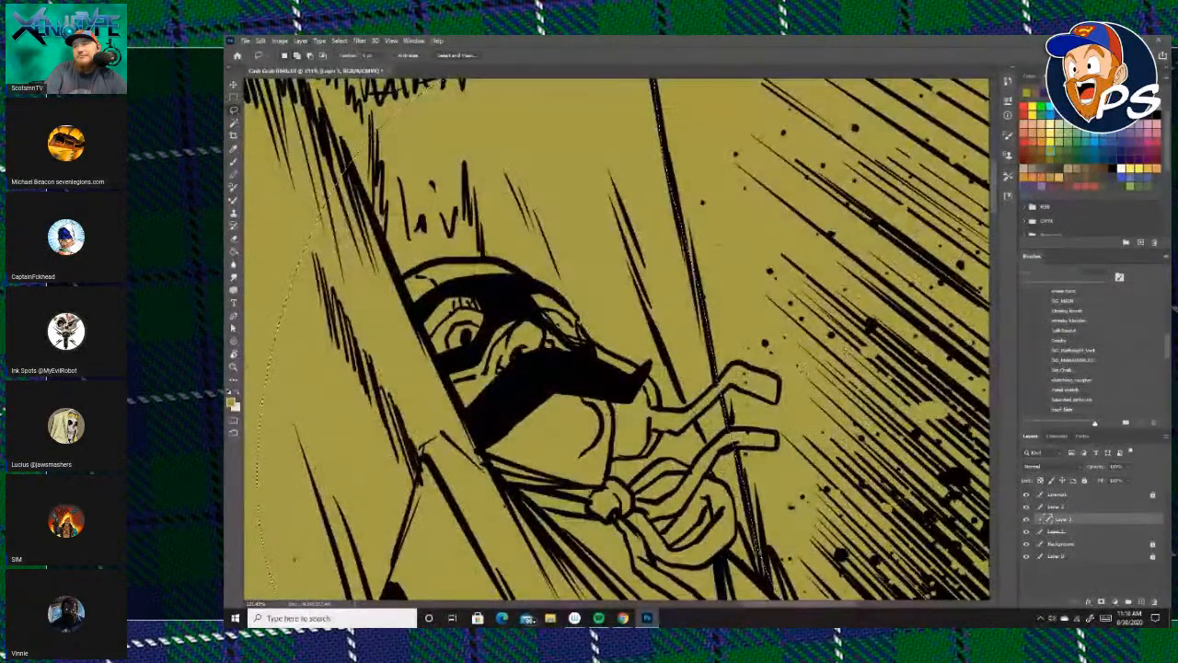
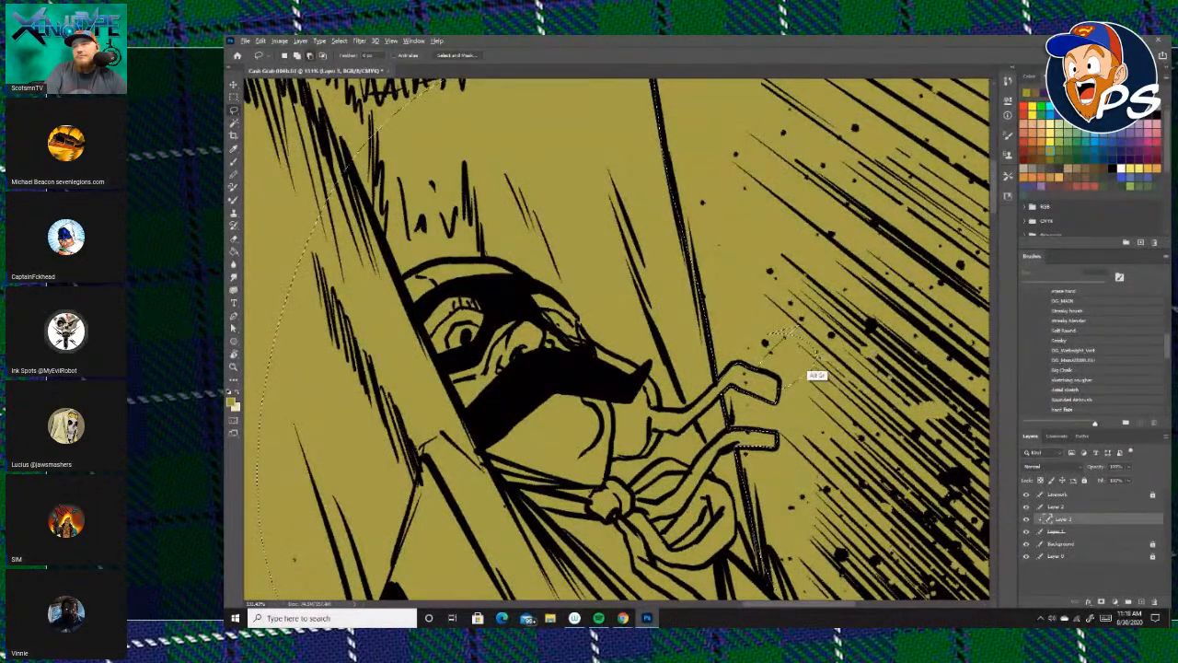
{"action": "left_click_drag", "start_coordinate": [780, 379], "coordinate": [778, 430]}
{"action": "left_click_drag", "start_coordinate": [752, 388], "coordinate": [756, 385]}
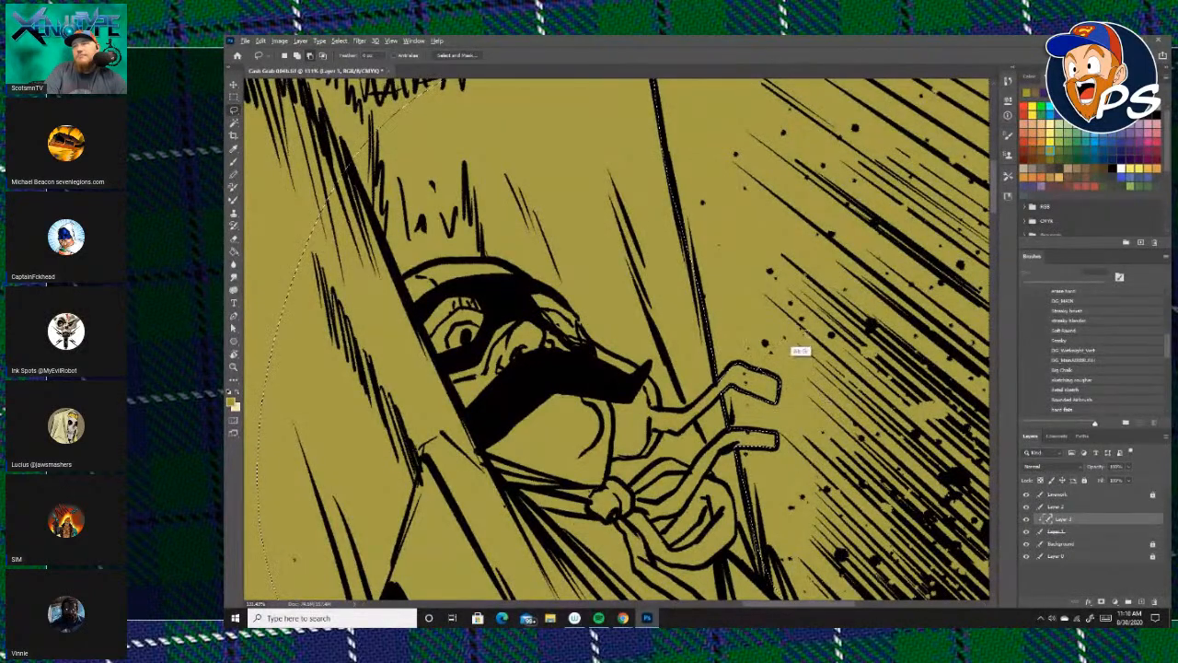
{"action": "scroll", "coordinate": [833, 329], "scroll_direction": "down", "scroll_amount": 6}
{"action": "mouse_move", "coordinate": [647, 188]}
{"action": "left_mouse_down"}
{"action": "mouse_move", "coordinate": [602, 211]}
{"action": "mouse_move", "coordinate": [537, 189]}
{"action": "mouse_move", "coordinate": [491, 310]}
{"action": "mouse_move", "coordinate": [494, 400]}
{"action": "mouse_move", "coordinate": [648, 492]}
{"action": "left_mouse_up"}
{"action": "scroll", "coordinate": [827, 314], "scroll_direction": "down", "scroll_amount": 2}
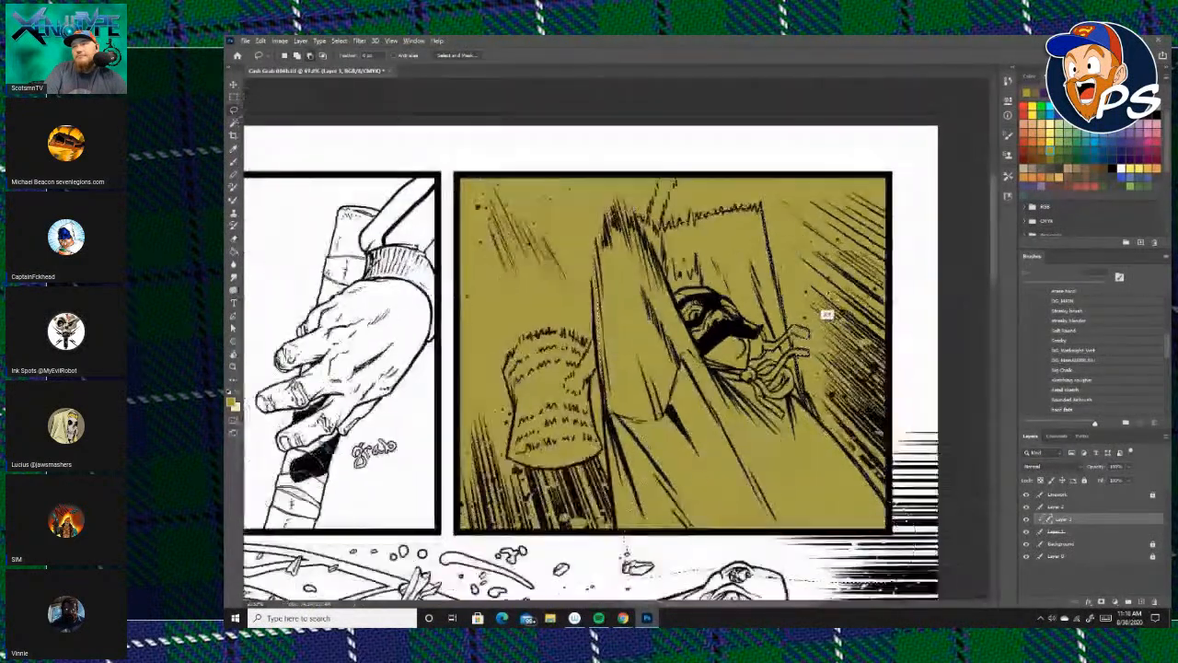
{"action": "scroll", "coordinate": [826, 315], "scroll_direction": "down", "scroll_amount": 1}
{"action": "mouse_move", "coordinate": [623, 411]}
{"action": "left_mouse_down"}
{"action": "mouse_move", "coordinate": [630, 516]}
{"action": "mouse_move", "coordinate": [694, 541]}
{"action": "left_mouse_up"}
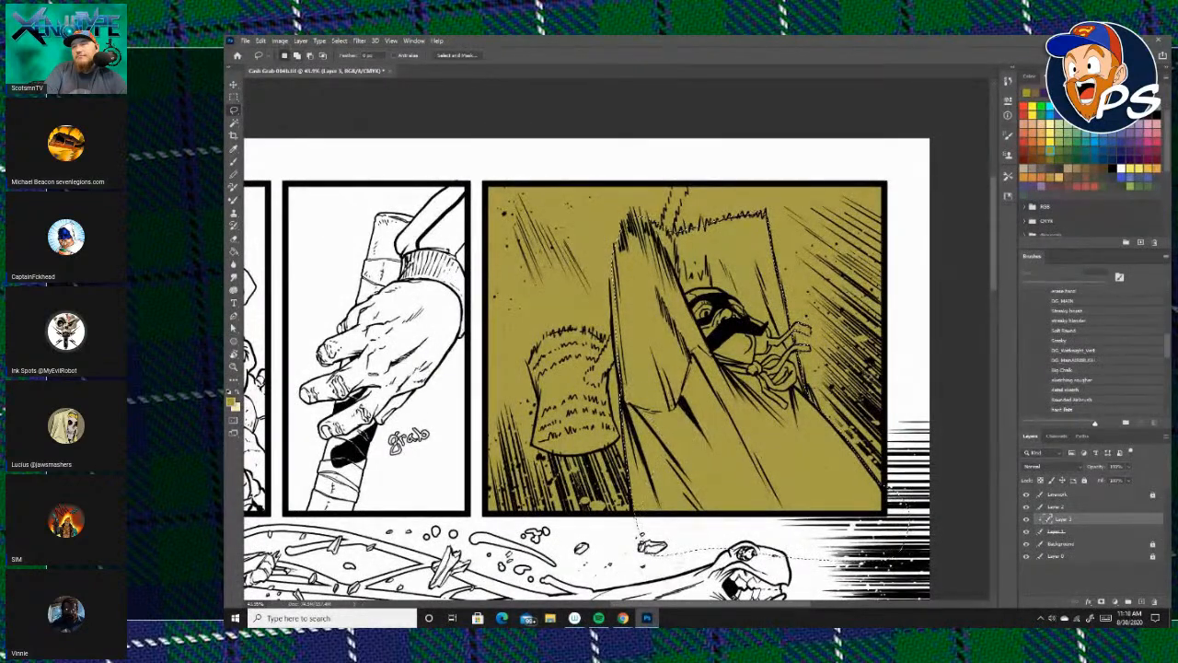
Fill the selected figure with light peach on the clipped layer and deselect.
{"action": "left_click", "coordinate": [233, 251]}
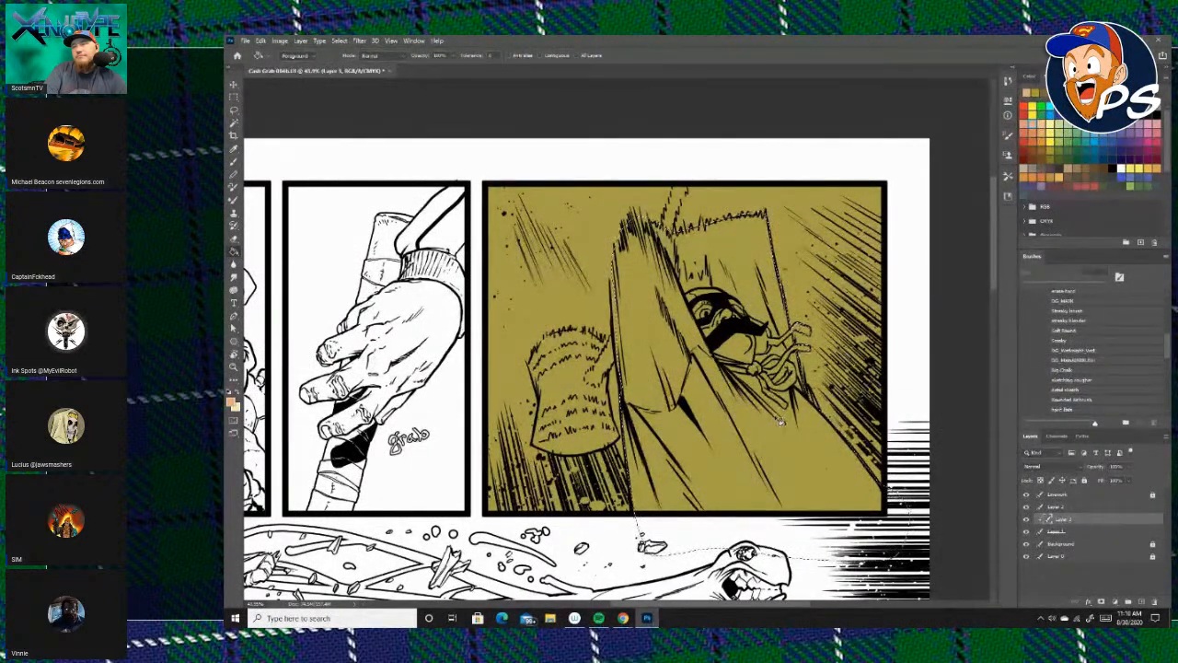
{"action": "left_click", "coordinate": [782, 420]}
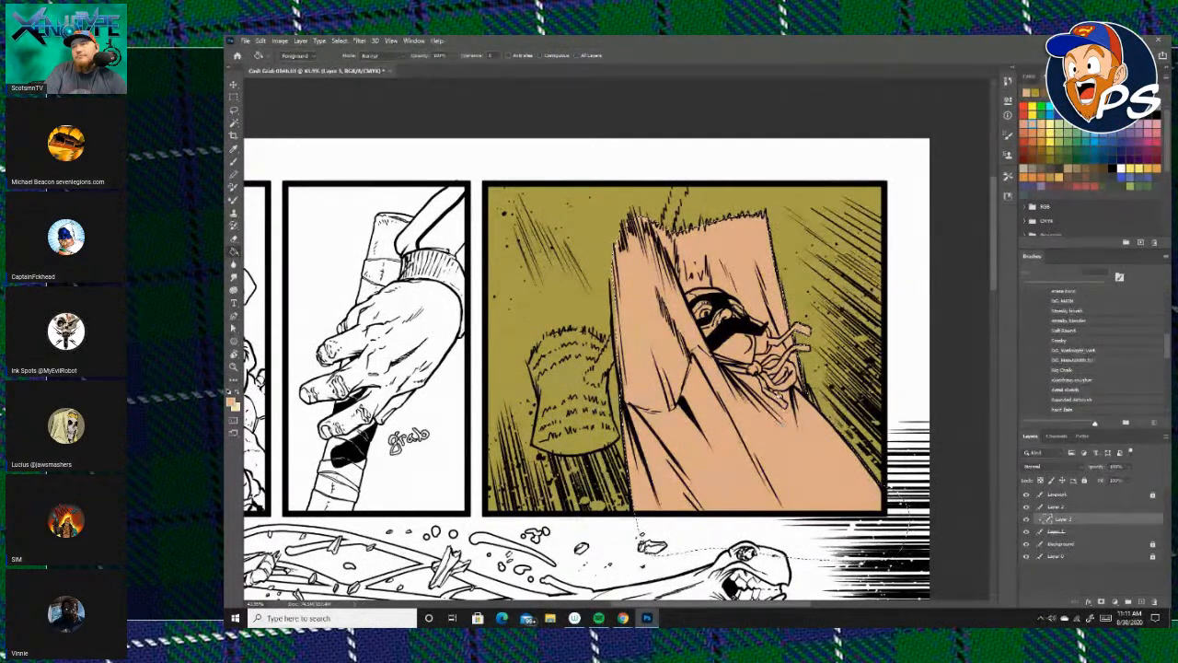
{"action": "key", "text": "l"}
{"action": "key", "text": "ctrl+d"}
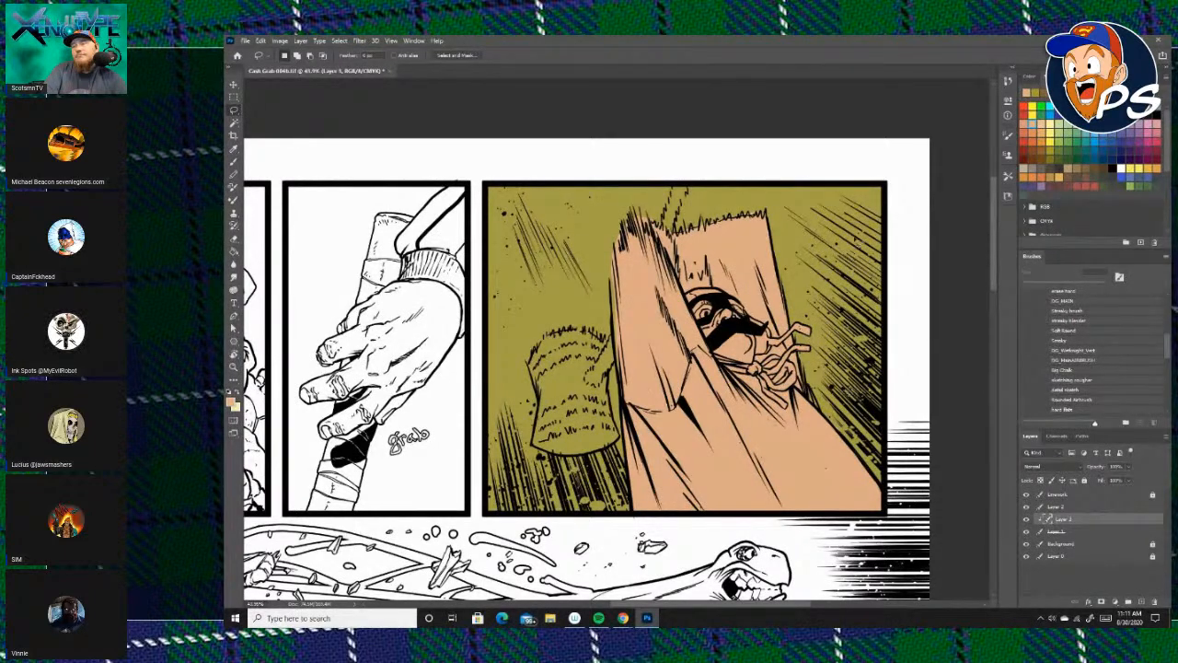
Lasso loosely around the jagged shape behind the masked head and fill its peach part with red.
{"action": "scroll", "coordinate": [809, 225], "scroll_direction": "up", "scroll_amount": 3}
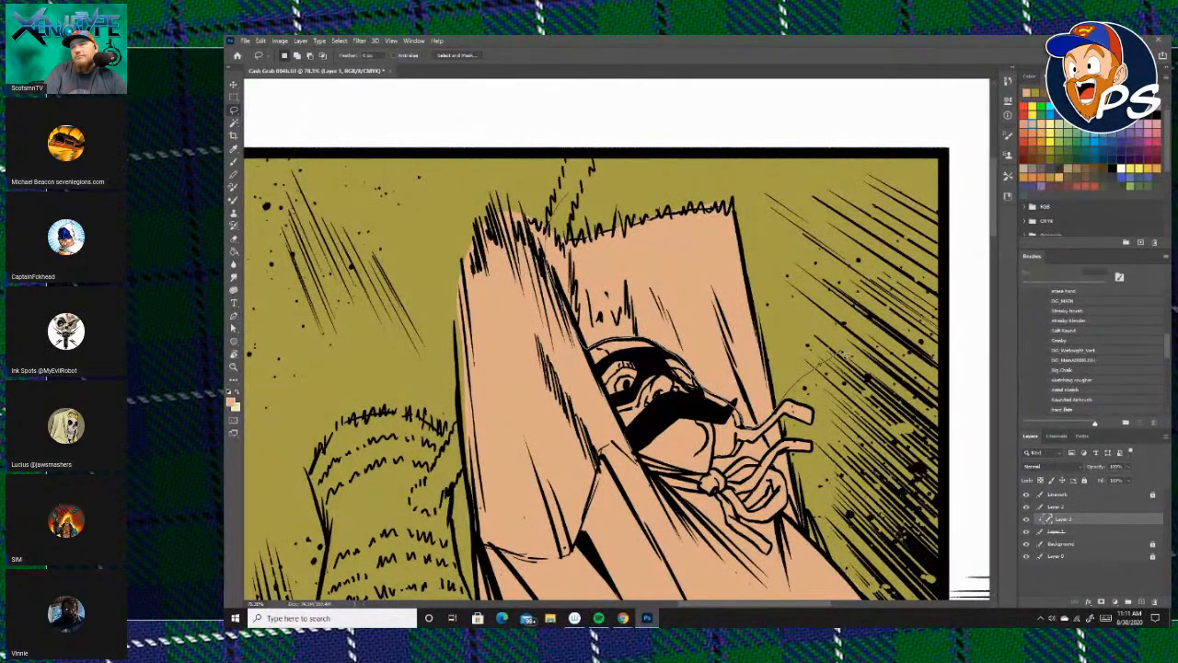
{"action": "left_click", "coordinate": [233, 251]}
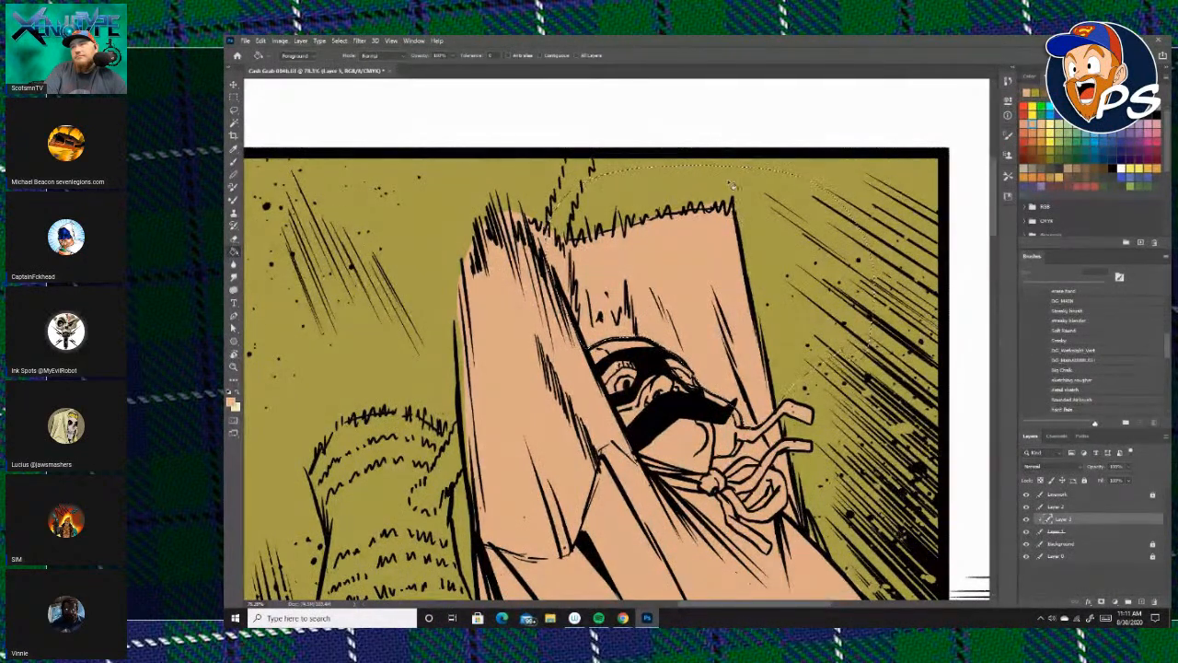
{"action": "left_click", "coordinate": [1023, 142]}
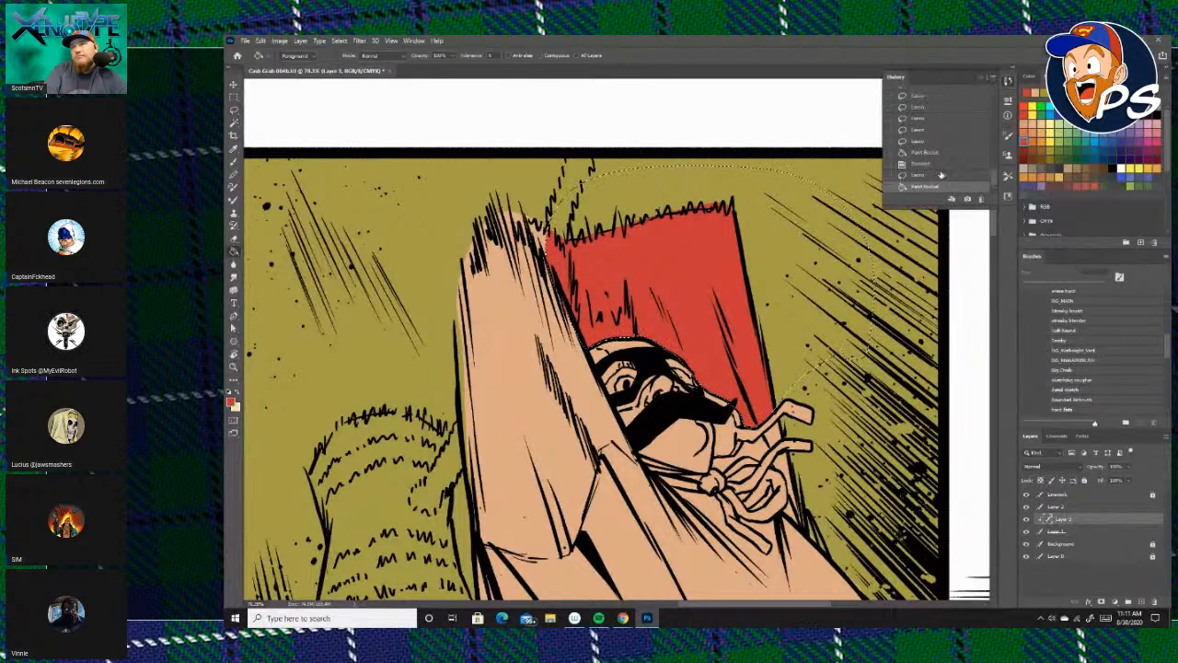
Revert the red fill and try red on only the olive background inside the same selection.
{"action": "left_click", "coordinate": [940, 174]}
{"action": "left_click", "coordinate": [798, 276]}
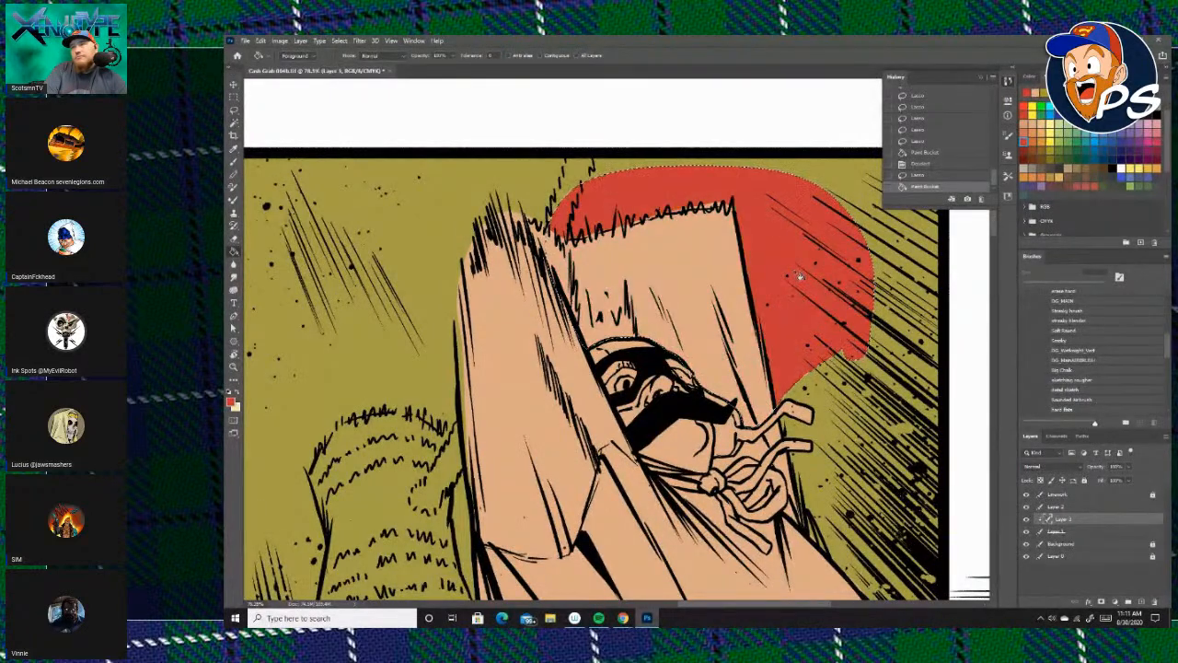
{"action": "left_click", "coordinate": [923, 174]}
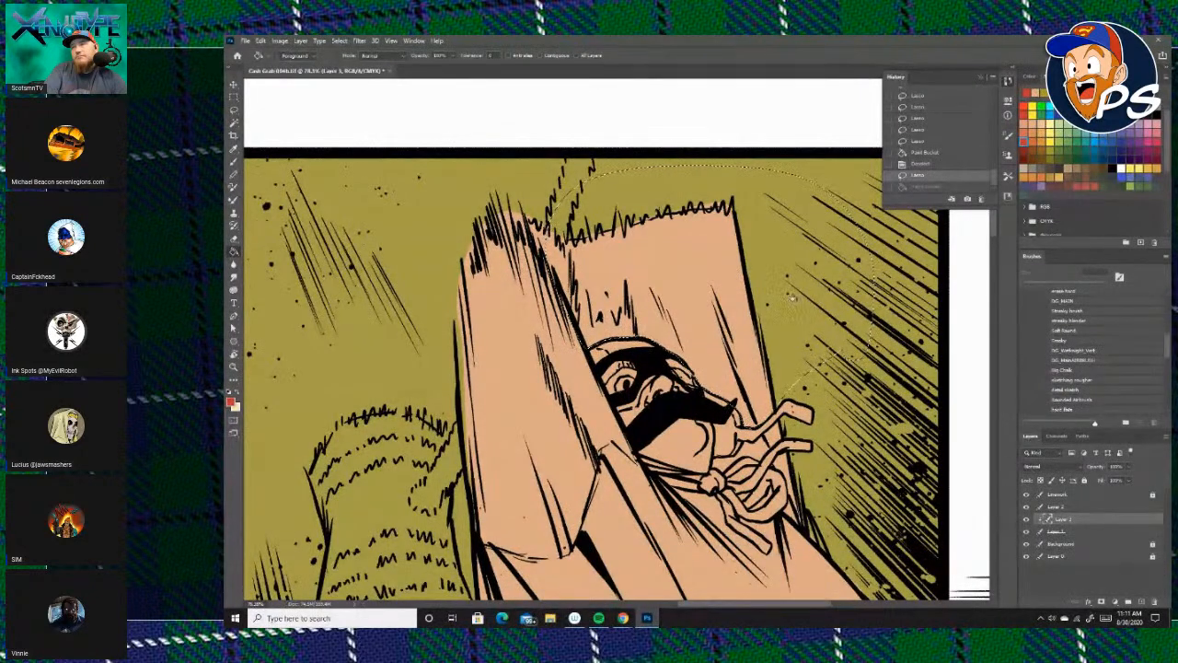
{"action": "left_click", "coordinate": [789, 239]}
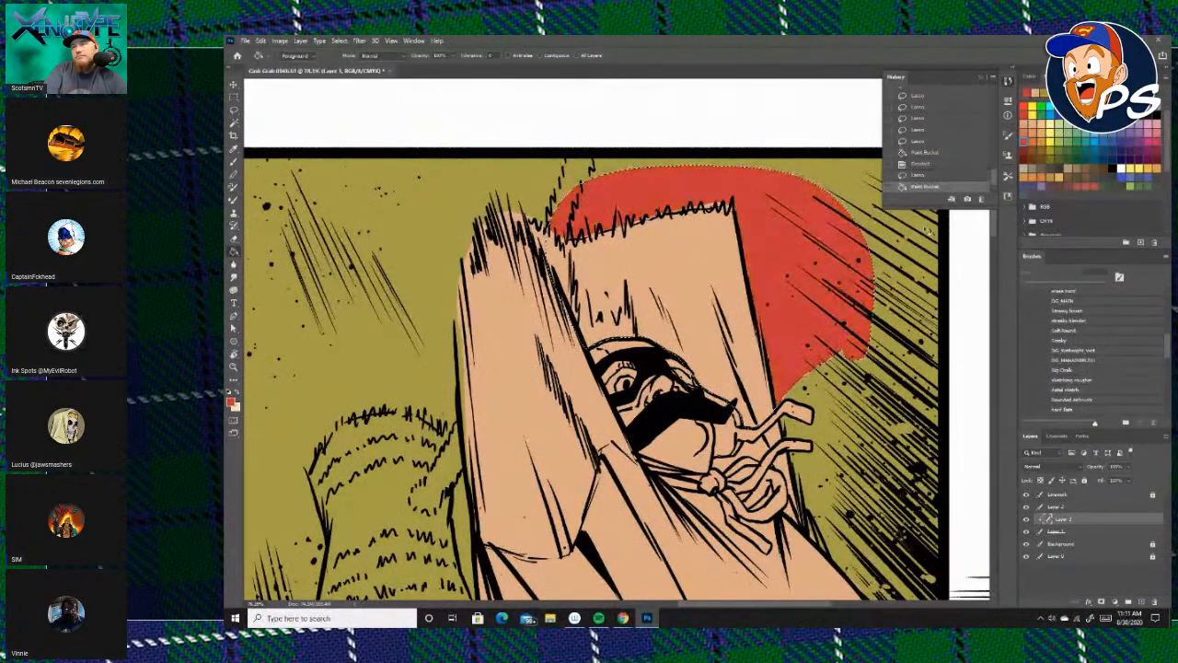
Revert the background fill and try red on both the peach part and the olive background inside the selection.
{"action": "left_click", "coordinate": [918, 176]}
{"action": "left_click", "coordinate": [692, 280]}
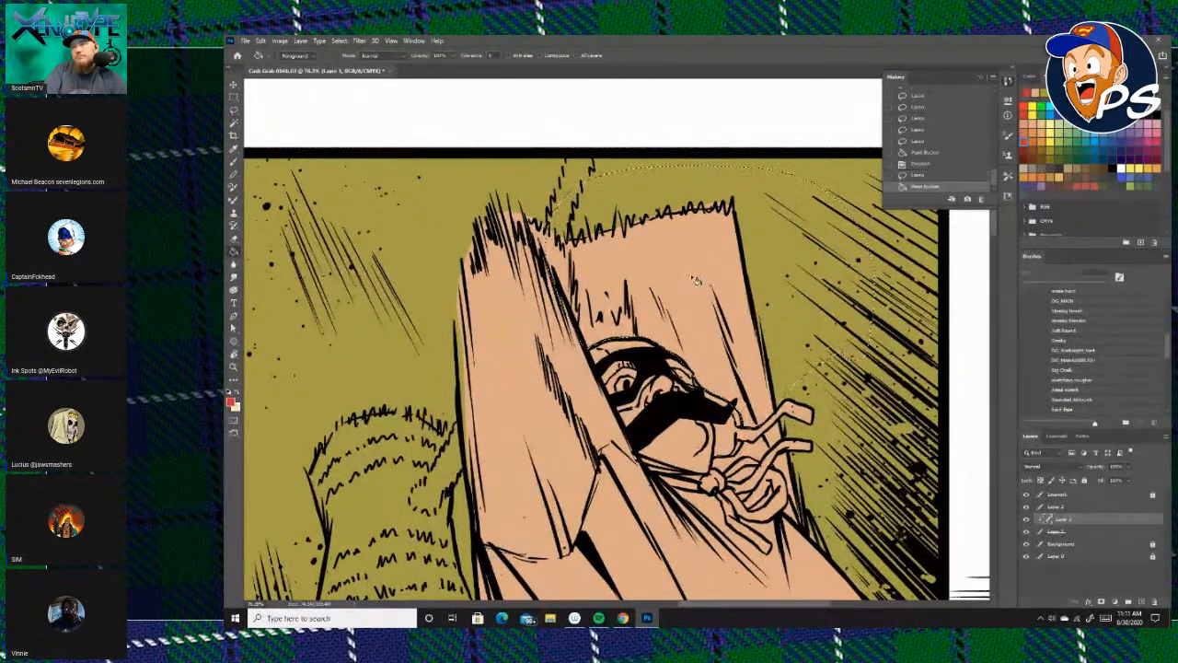
{"action": "left_click", "coordinate": [979, 78]}
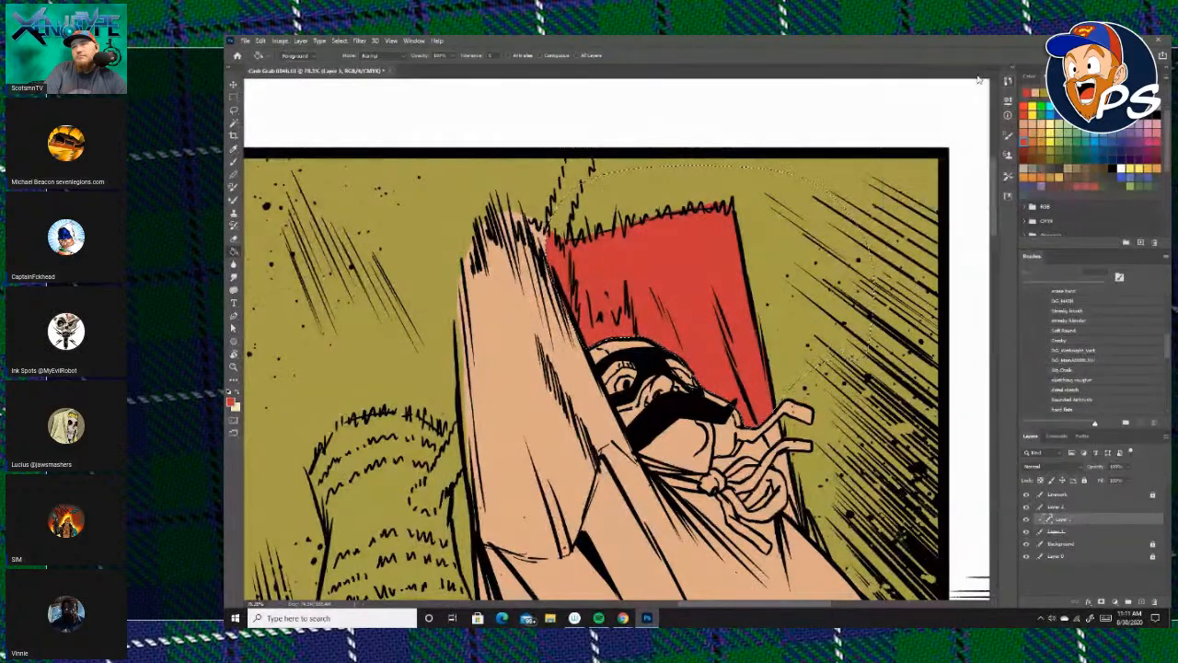
{"action": "left_click", "coordinate": [881, 216]}
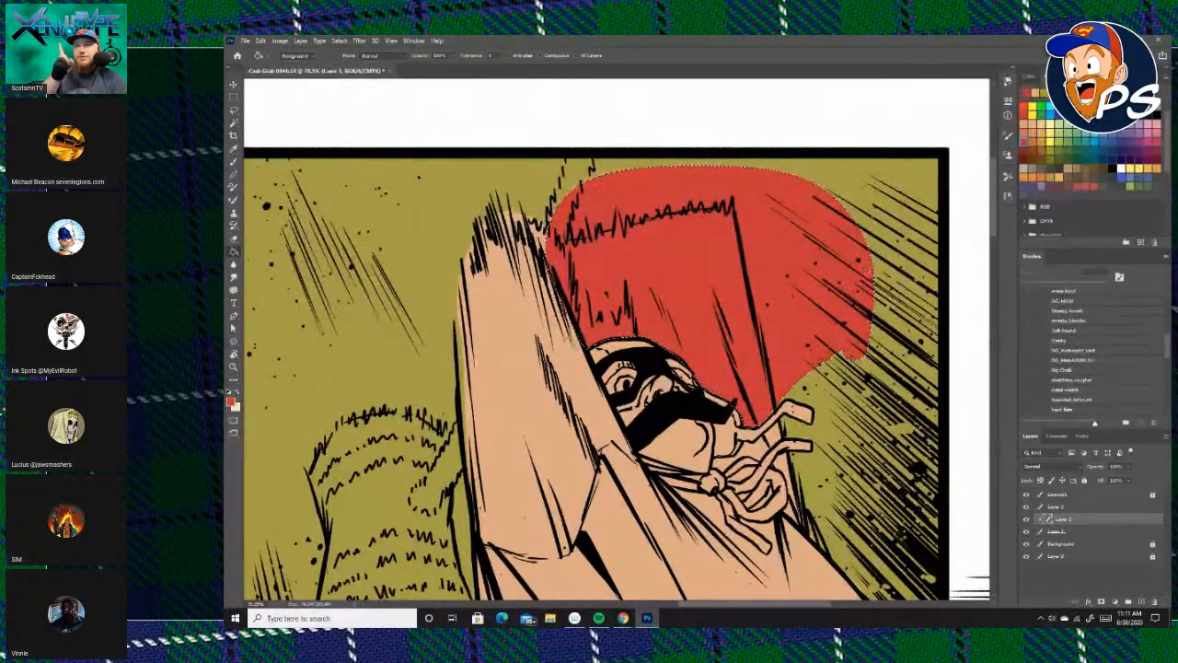
Step back in the history to before the red fills, deselect, and activate the Paint Bucket.
{"action": "left_click", "coordinate": [1008, 81]}
{"action": "left_click", "coordinate": [938, 175]}
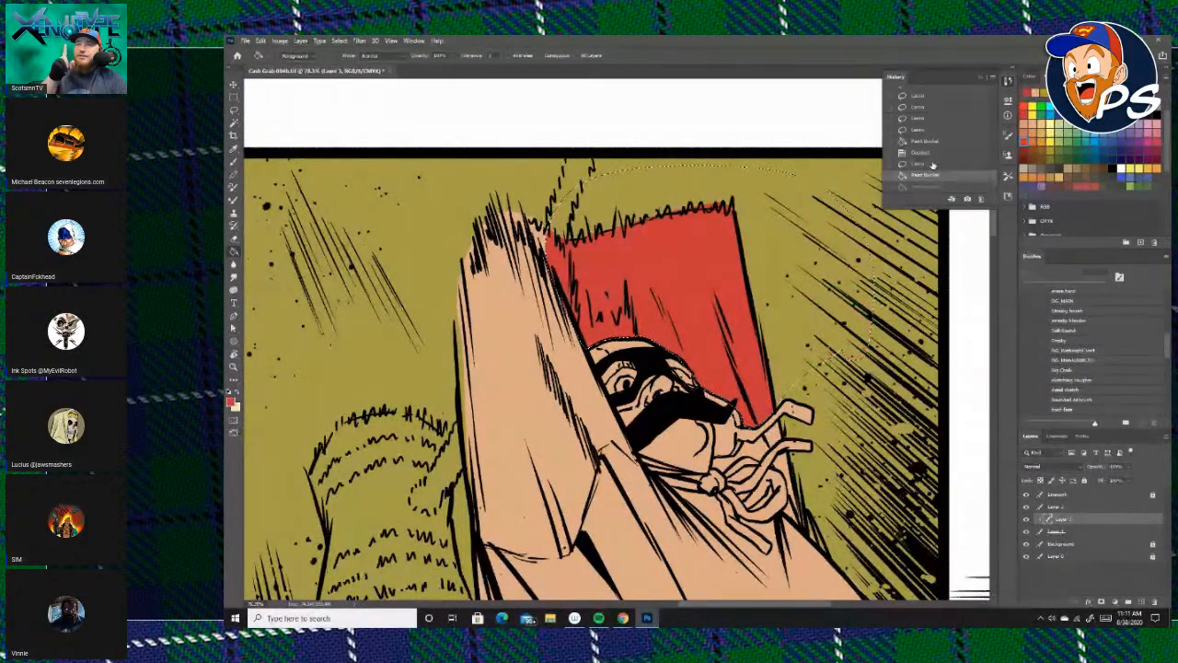
{"action": "left_click", "coordinate": [935, 164]}
{"action": "left_click", "coordinate": [980, 81]}
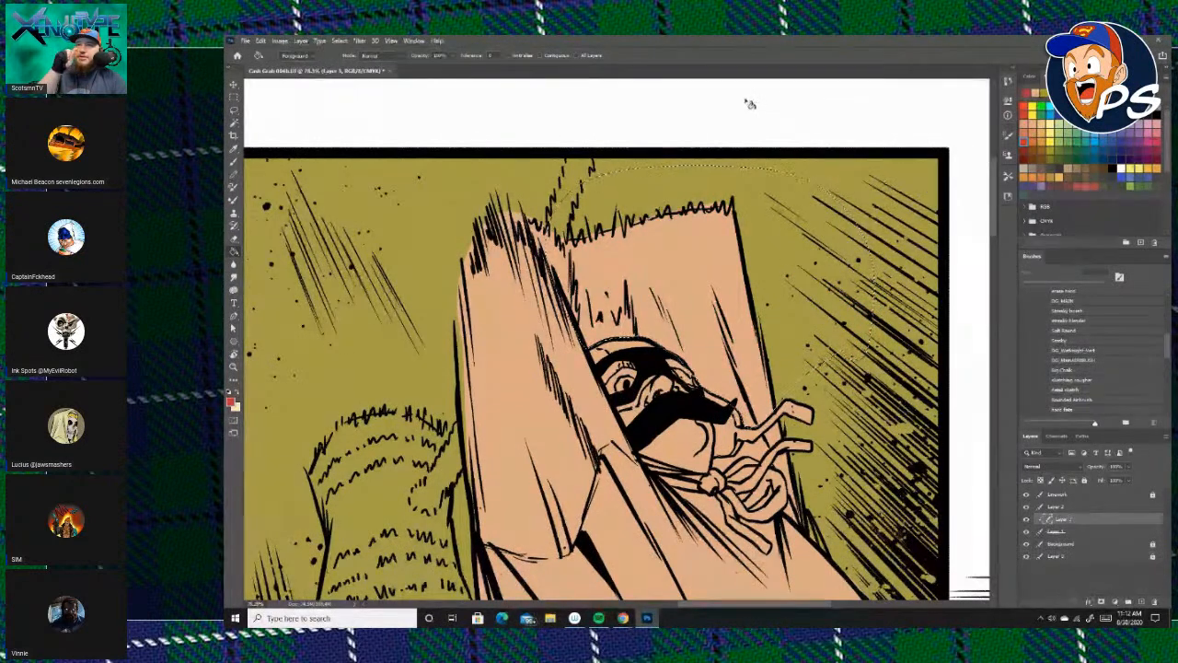
{"action": "key", "text": "l"}
{"action": "key", "text": "ctrl+d"}
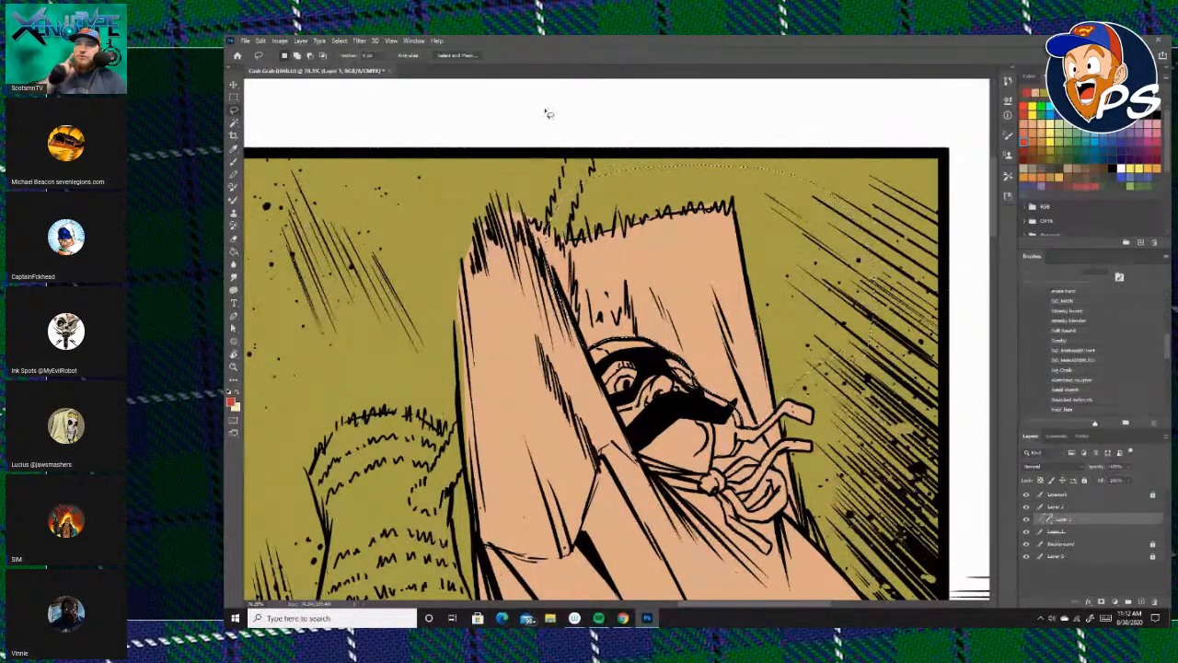
{"action": "left_click", "coordinate": [233, 251]}
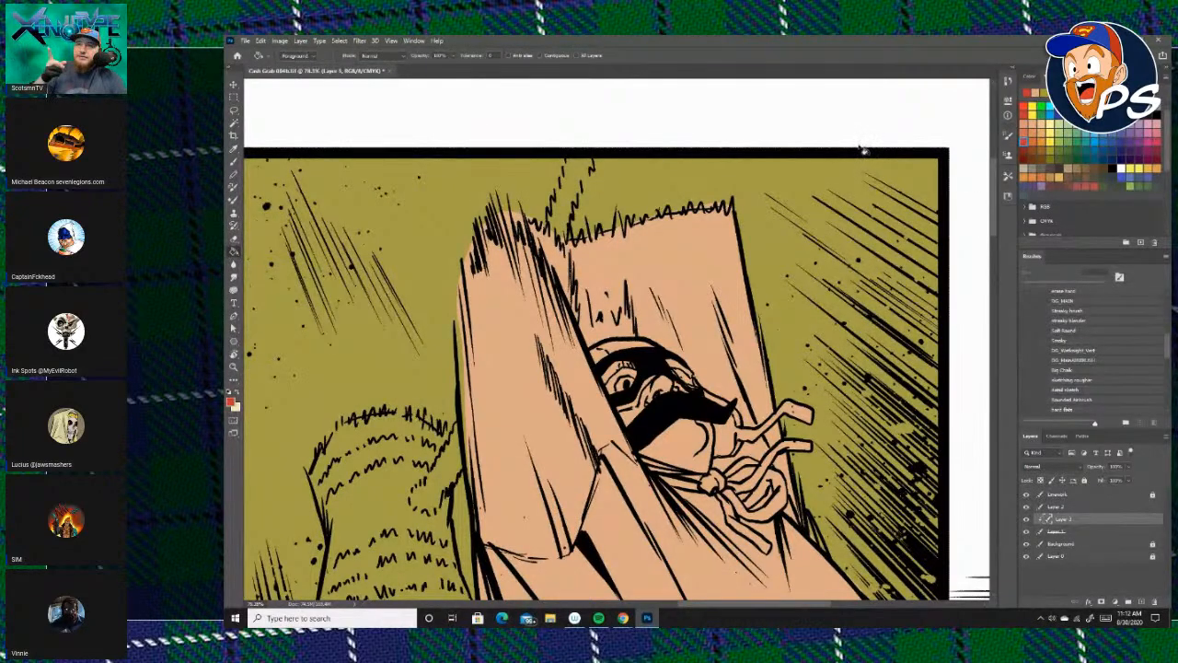
{"action": "scroll", "coordinate": [863, 153], "scroll_direction": "down", "scroll_amount": 4}
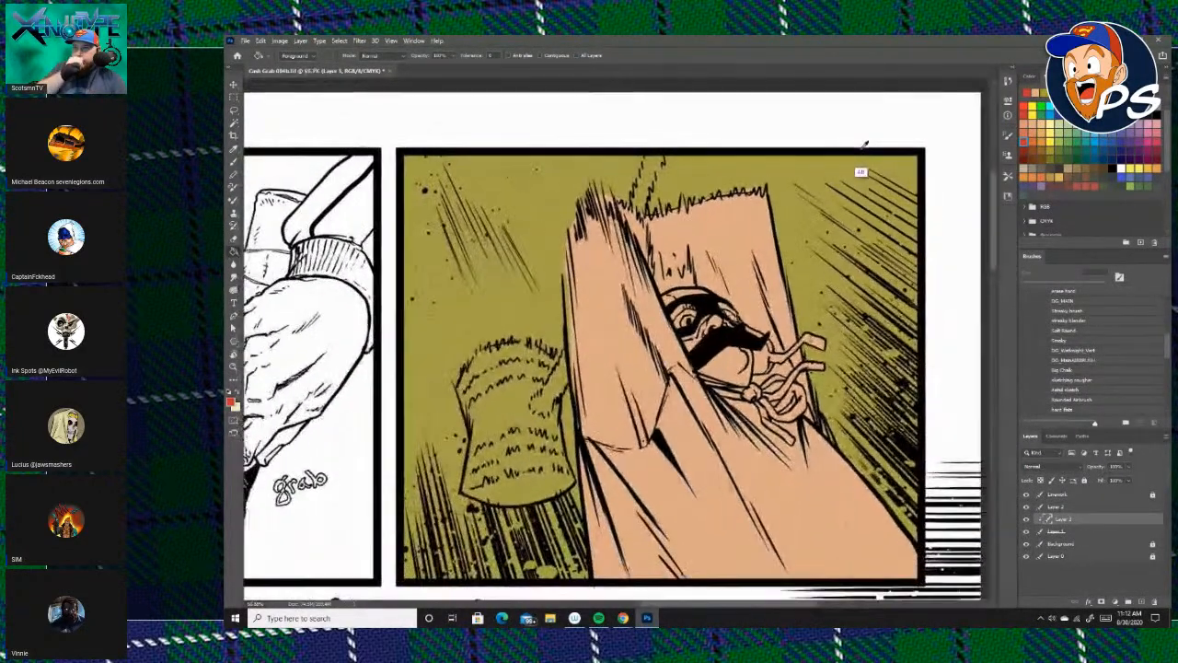
{"action": "scroll", "coordinate": [864, 149], "scroll_direction": "up", "scroll_amount": 5}
{"action": "scroll", "coordinate": [863, 147], "scroll_direction": "up", "scroll_amount": 2}
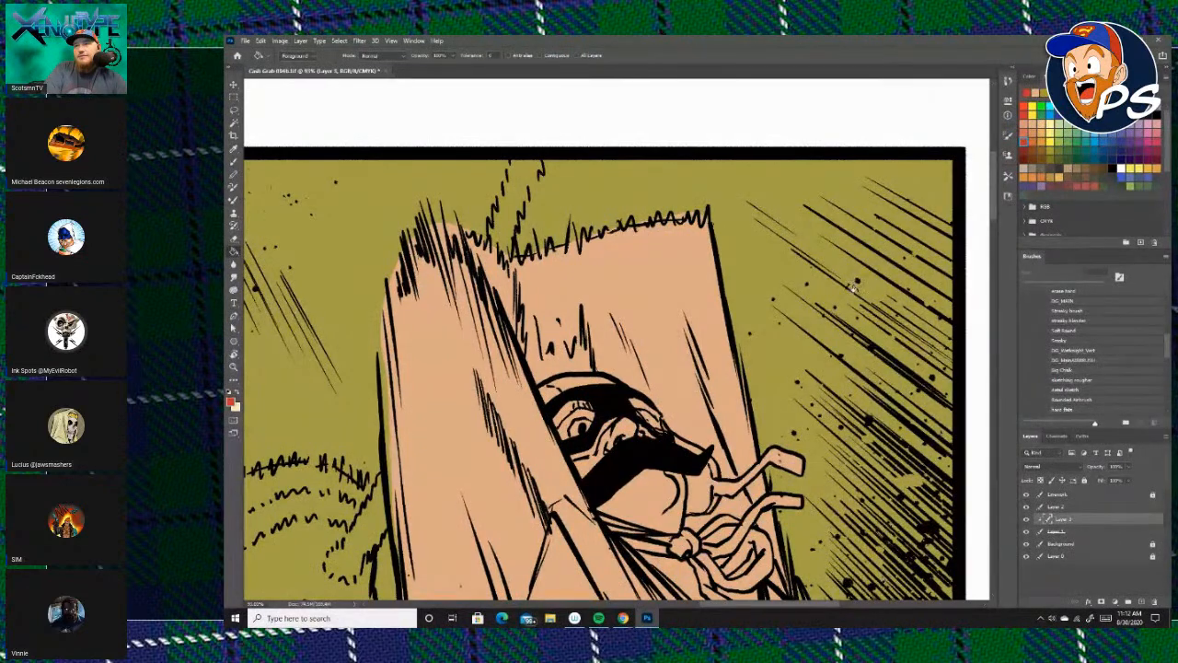
{"action": "scroll", "coordinate": [854, 287], "scroll_direction": "up", "scroll_amount": 3}
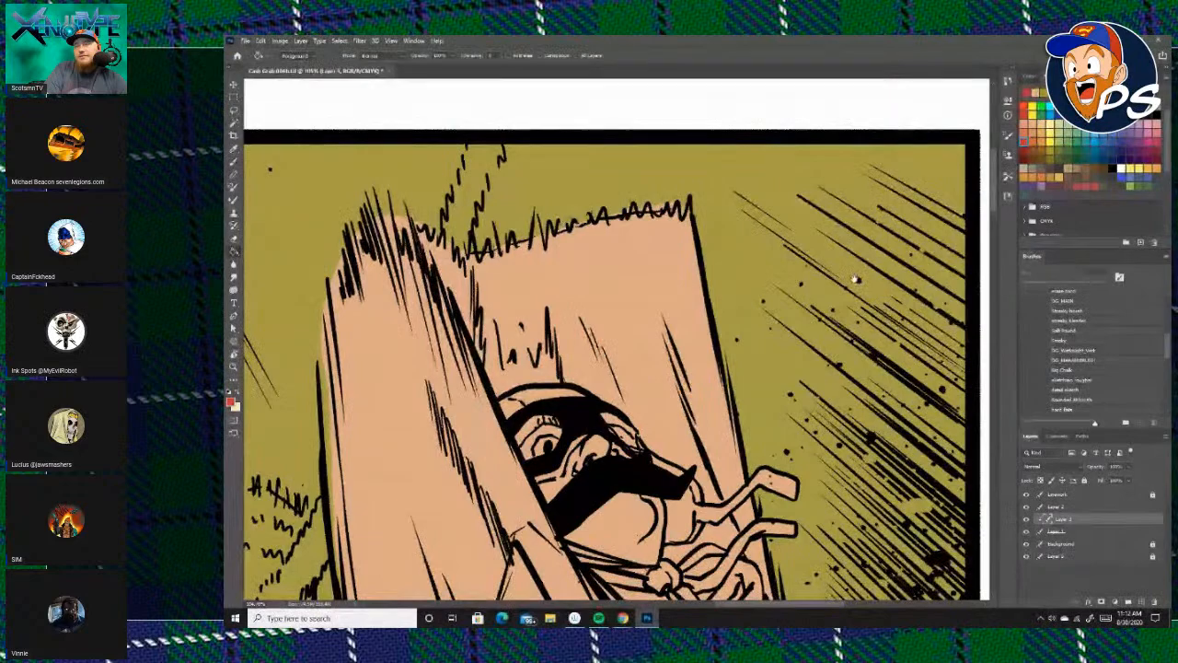
{"action": "scroll", "coordinate": [854, 279], "scroll_direction": "down", "scroll_amount": 3}
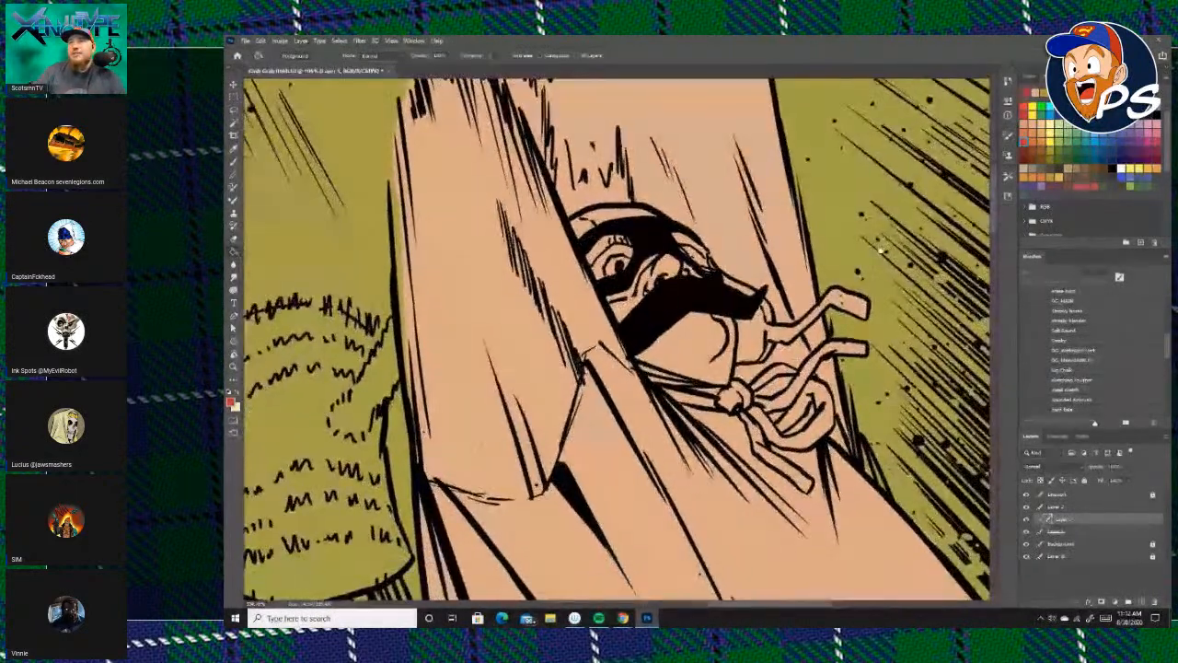
{"action": "scroll", "coordinate": [881, 249], "scroll_direction": "up", "scroll_amount": 3}
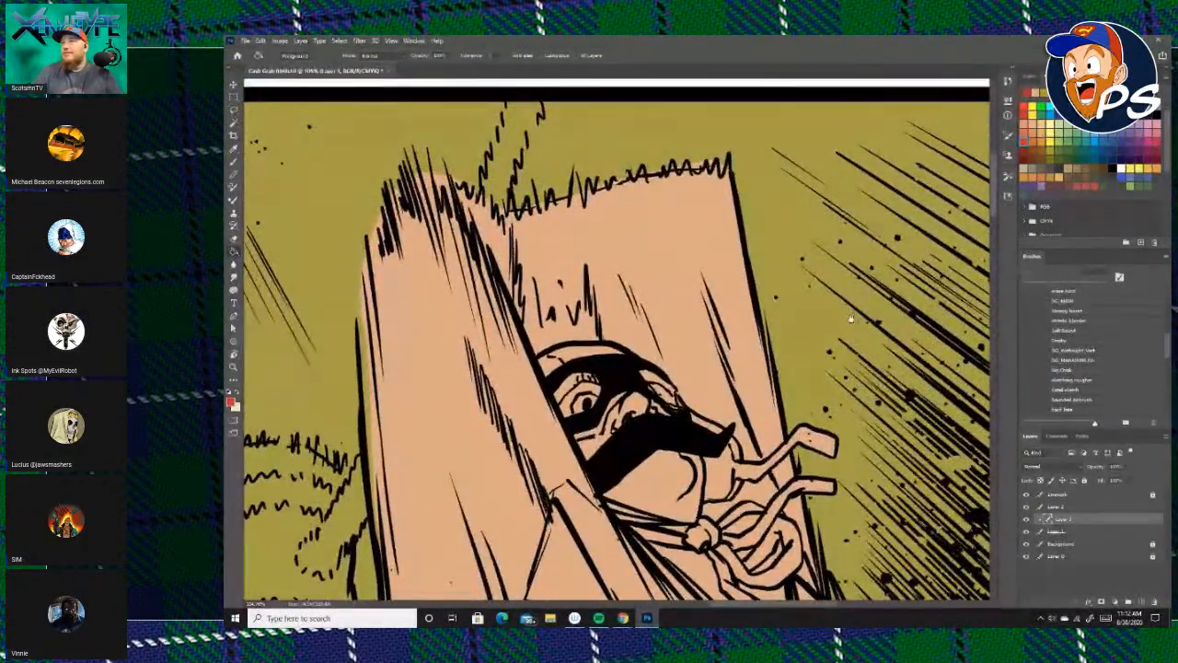
{"action": "scroll", "coordinate": [850, 319], "scroll_direction": "up", "scroll_amount": 1}
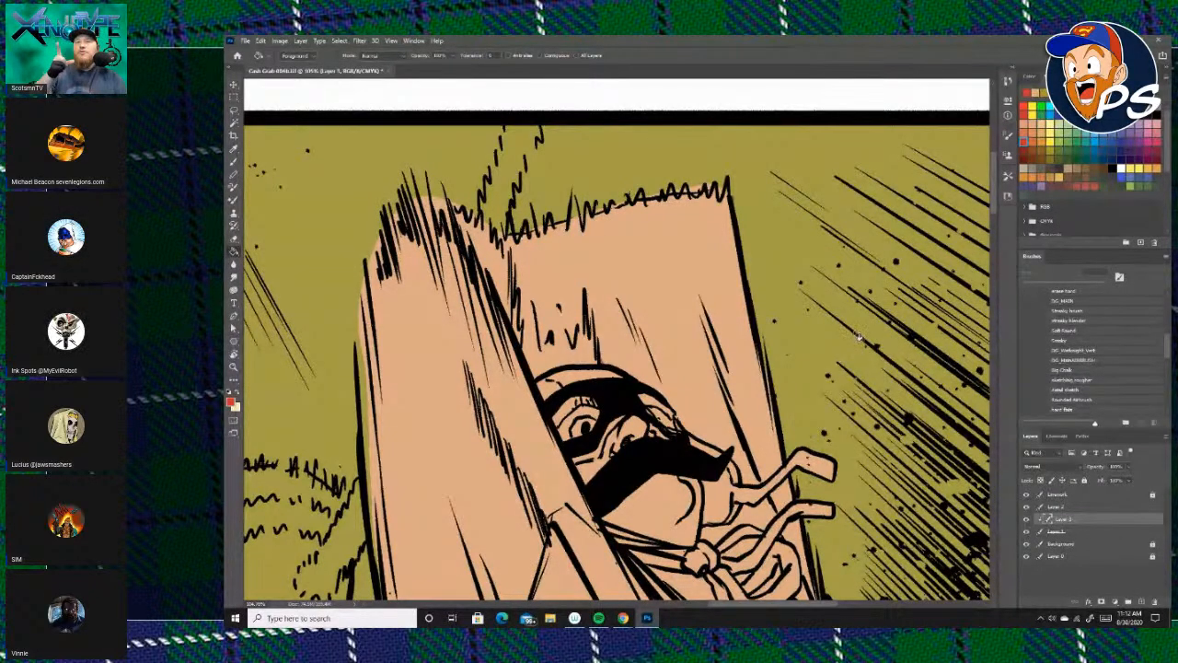
{"action": "scroll", "coordinate": [855, 345], "scroll_direction": "down", "scroll_amount": 3}
{"action": "scroll", "coordinate": [856, 349], "scroll_direction": "up", "scroll_amount": 3}
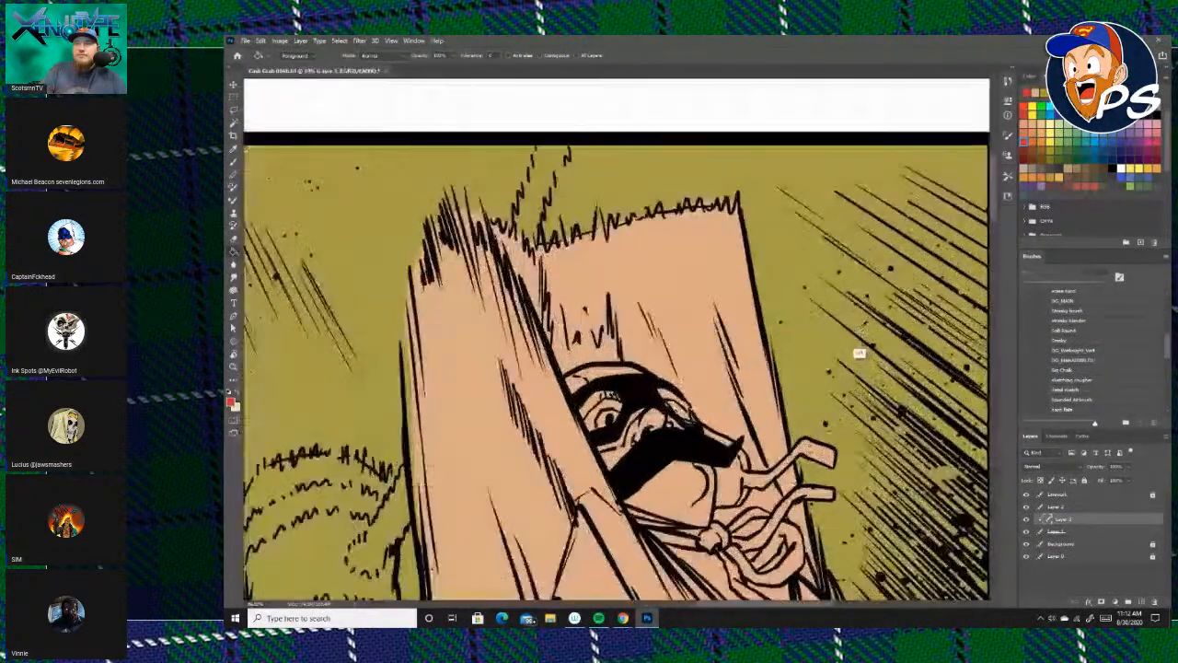
{"action": "scroll", "coordinate": [858, 352], "scroll_direction": "up", "scroll_amount": 3}
Lasso along the arm and masked head around the jagged shape behind them, fill its peach part with red and deselect.
{"action": "left_click", "coordinate": [234, 110]}
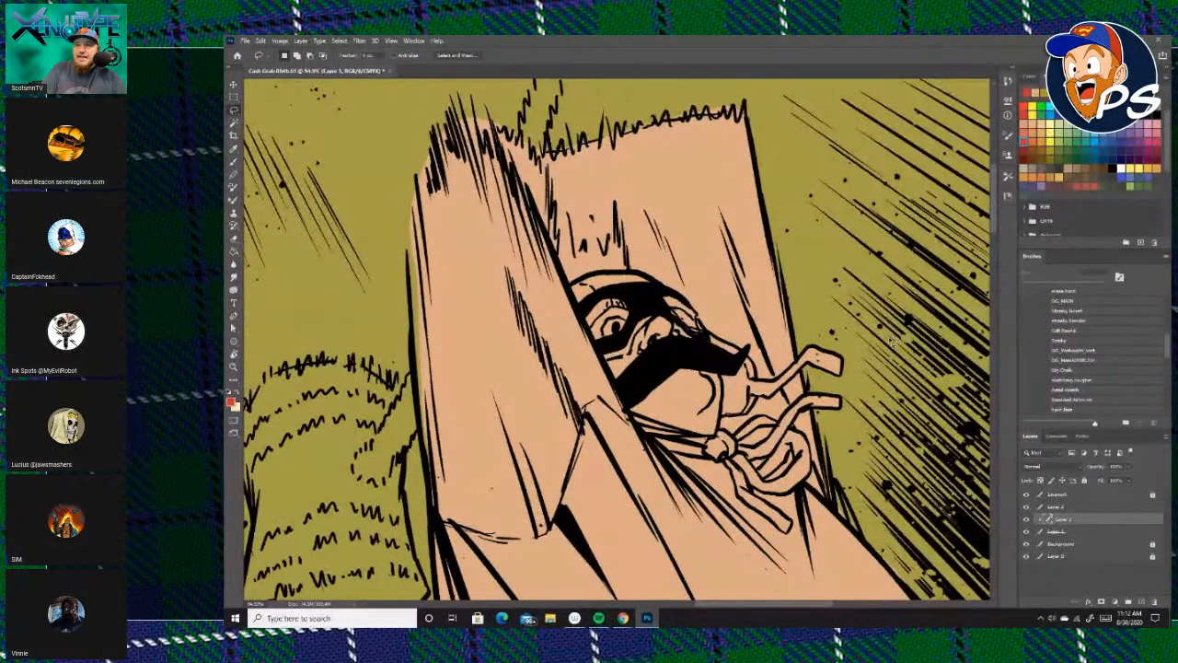
{"action": "scroll", "coordinate": [888, 350], "scroll_direction": "down", "scroll_amount": 2}
{"action": "scroll", "coordinate": [888, 350], "scroll_direction": "up", "scroll_amount": 3}
{"action": "scroll", "coordinate": [616, 340], "scroll_direction": "down", "scroll_amount": 2}
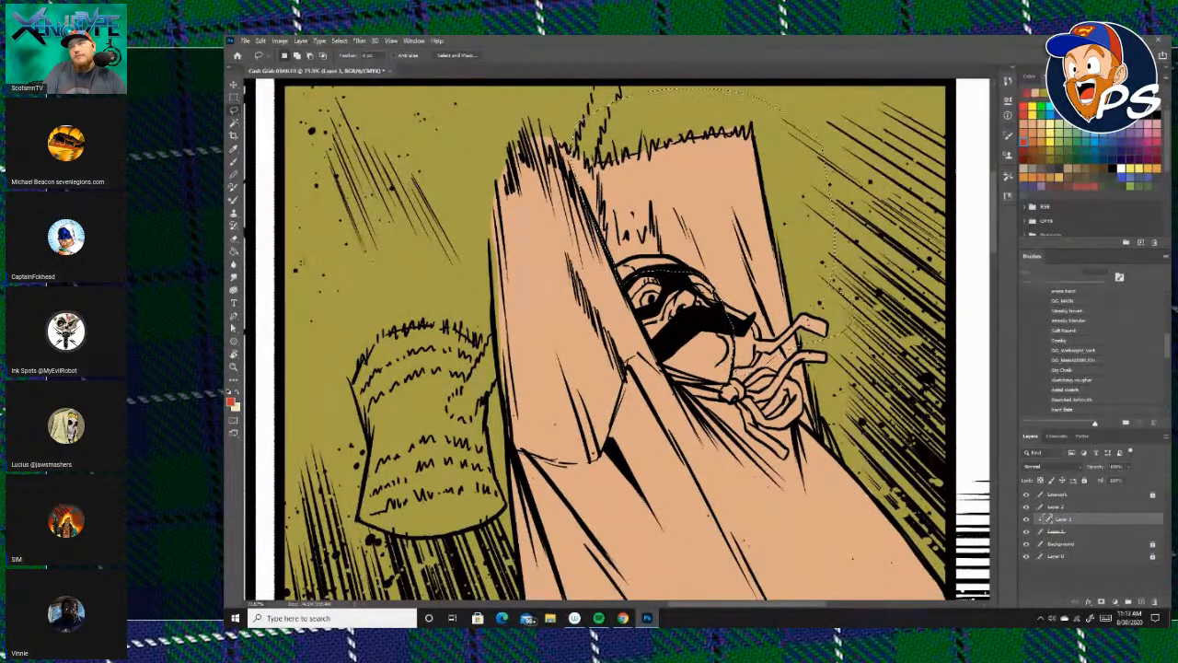
{"action": "left_click", "coordinate": [233, 250]}
{"action": "left_click", "coordinate": [750, 229]}
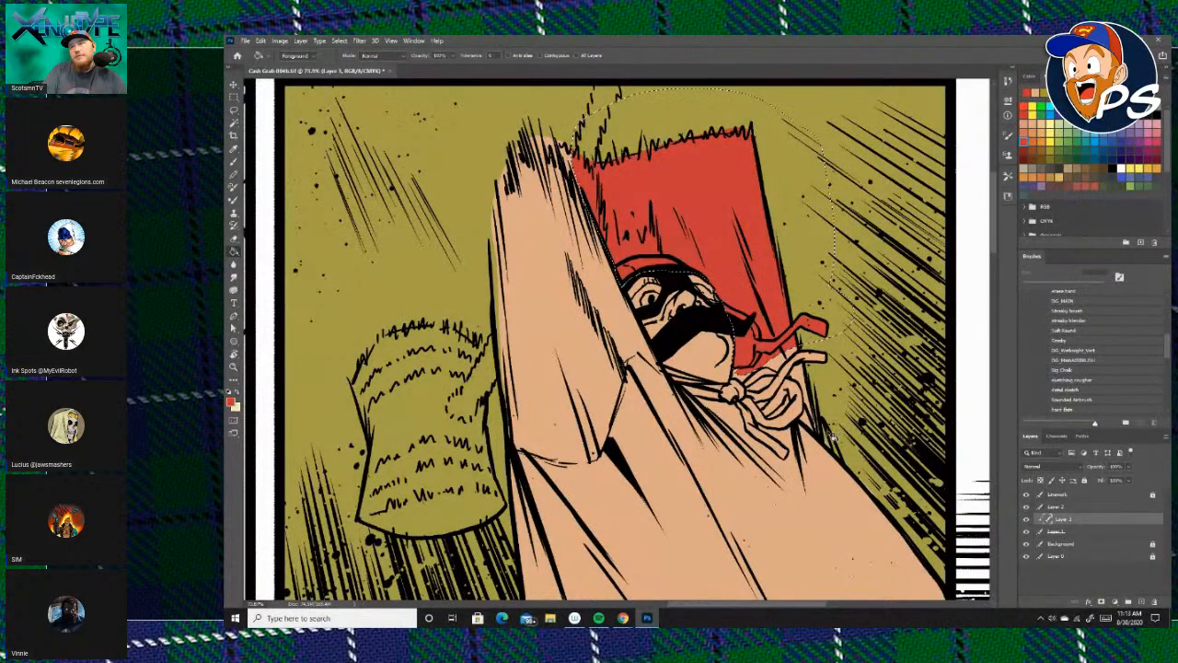
{"action": "key", "text": "l"}
{"action": "key", "text": "ctrl+d"}
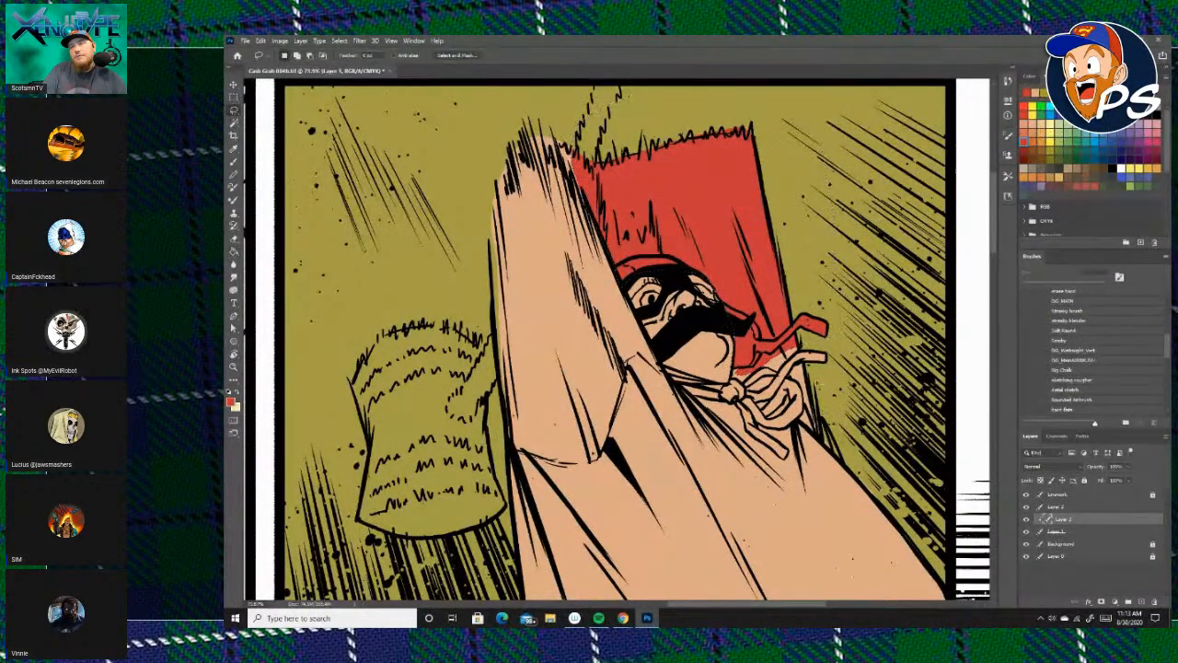
Lasso around the upper loose end of the mask's knot, fill it with blue and deselect.
{"action": "scroll", "coordinate": [823, 368], "scroll_direction": "up", "scroll_amount": 4}
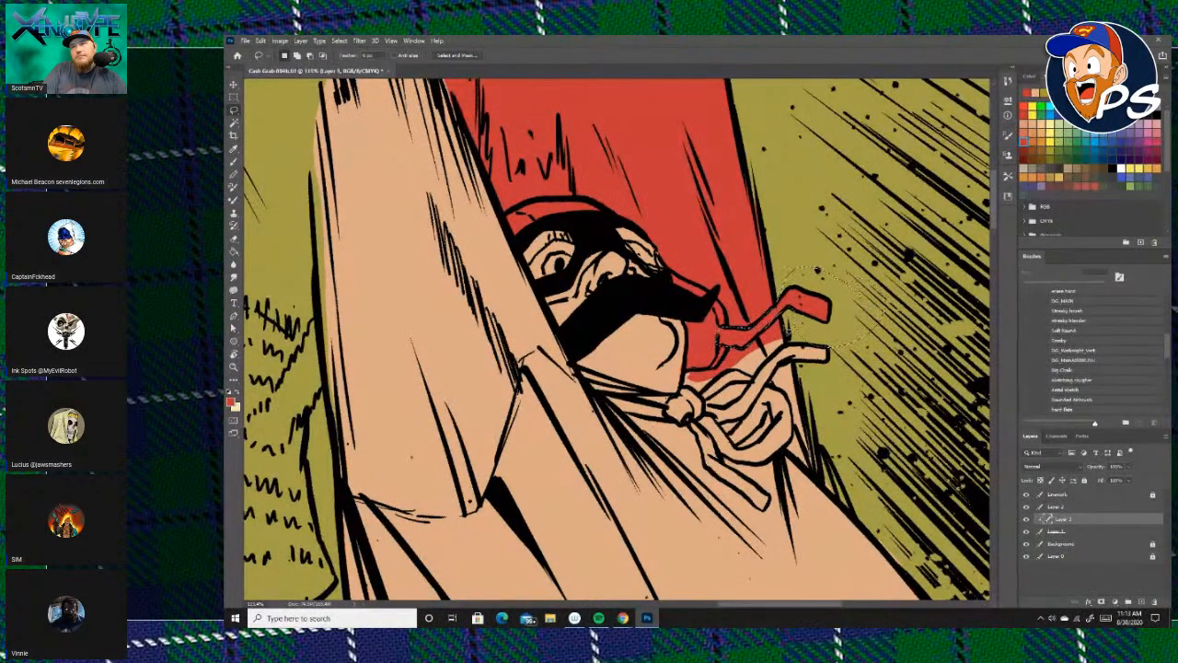
{"action": "left_click", "coordinate": [233, 249]}
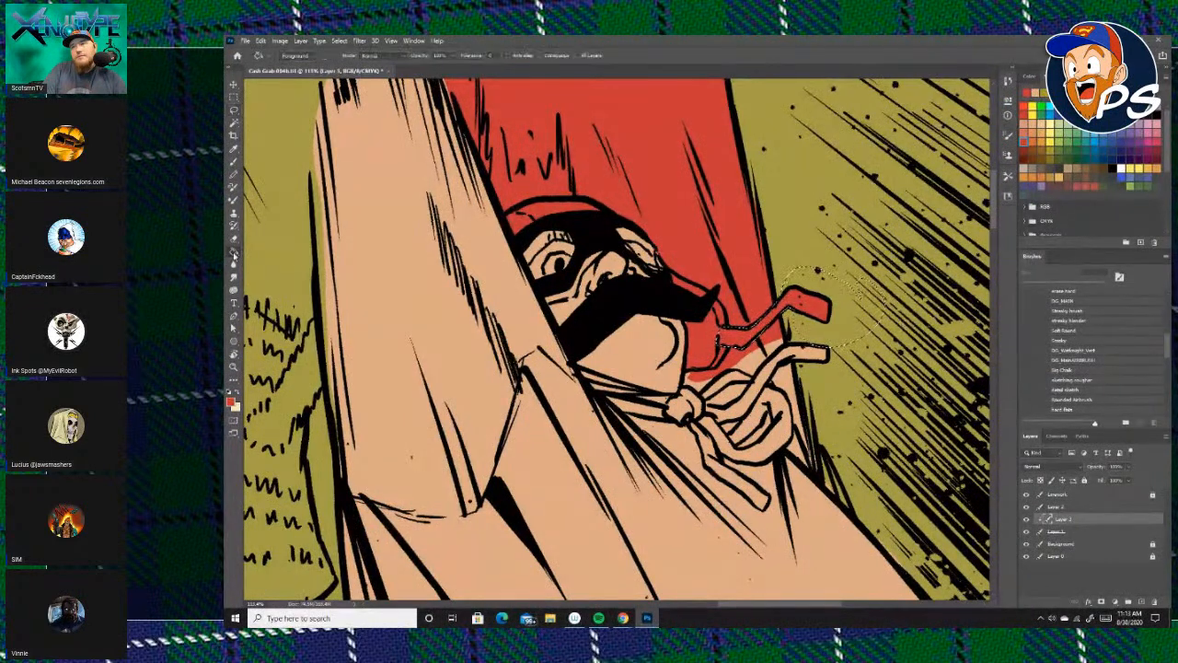
{"action": "left_click", "coordinate": [1055, 135]}
{"action": "left_click", "coordinate": [1121, 173]}
{"action": "left_click", "coordinate": [234, 109]}
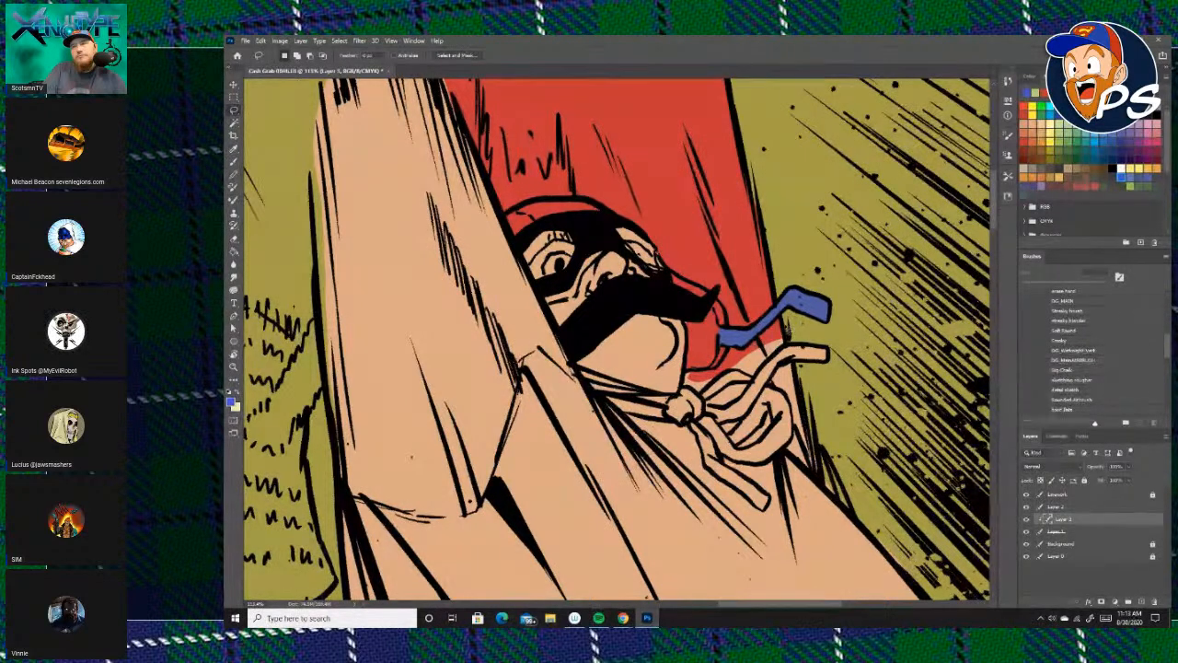
Hide the line art to examine the edges of the blue flat up close, and show the line art again.
{"action": "left_click", "coordinate": [1027, 495]}
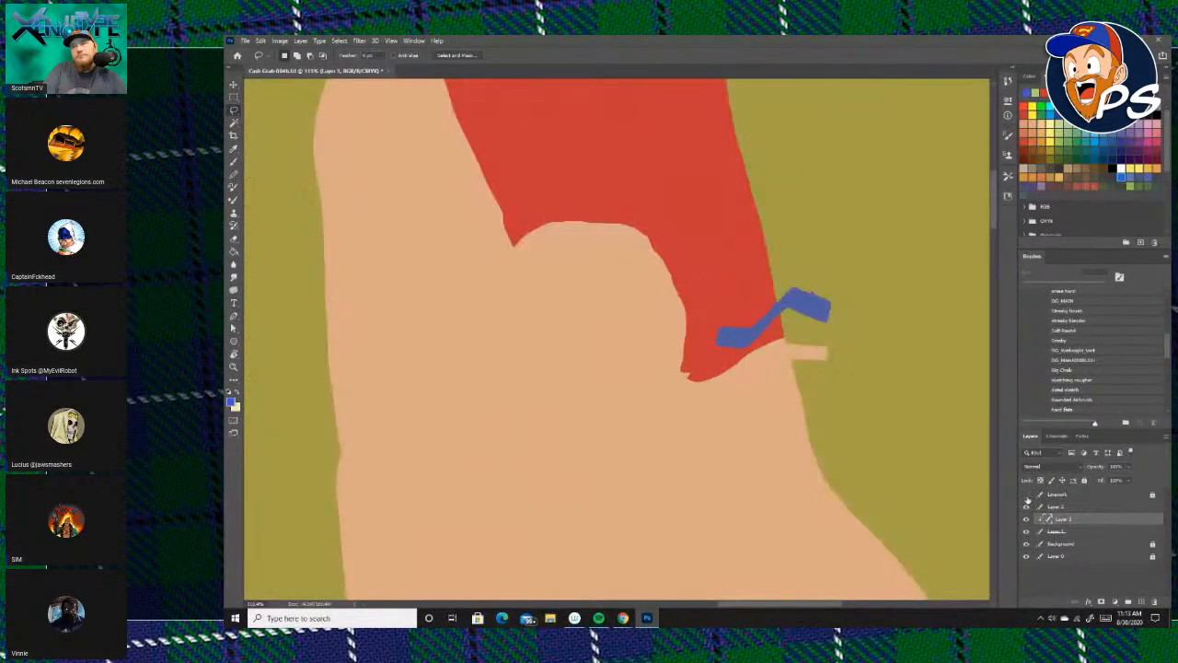
{"action": "scroll", "coordinate": [847, 313], "scroll_direction": "up", "scroll_amount": 5}
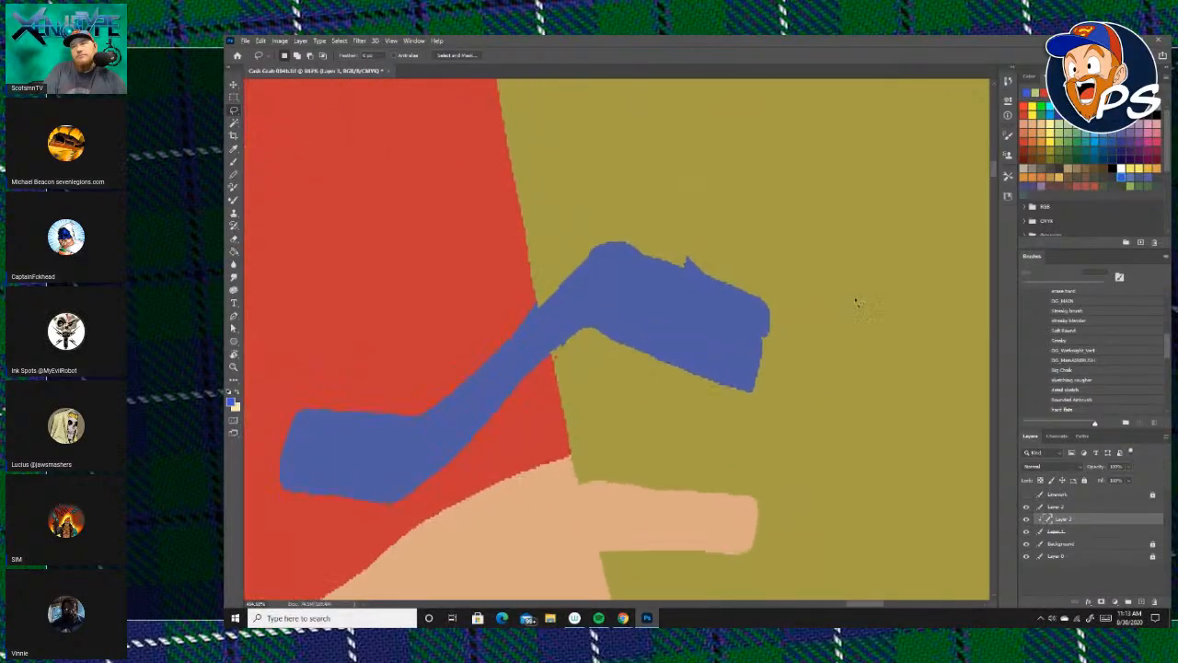
{"action": "scroll", "coordinate": [856, 302], "scroll_direction": "up", "scroll_amount": 1}
{"action": "left_click_drag", "start_coordinate": [627, 395], "coordinate": [886, 400]}
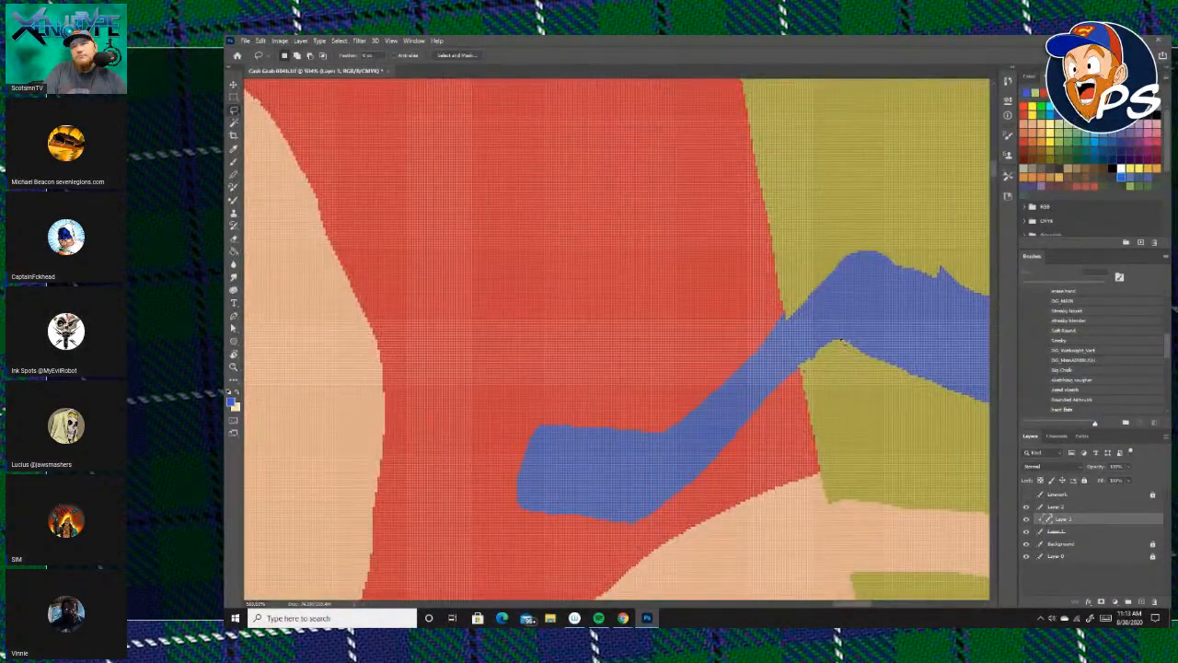
{"action": "scroll", "coordinate": [839, 423], "scroll_direction": "down", "scroll_amount": 3}
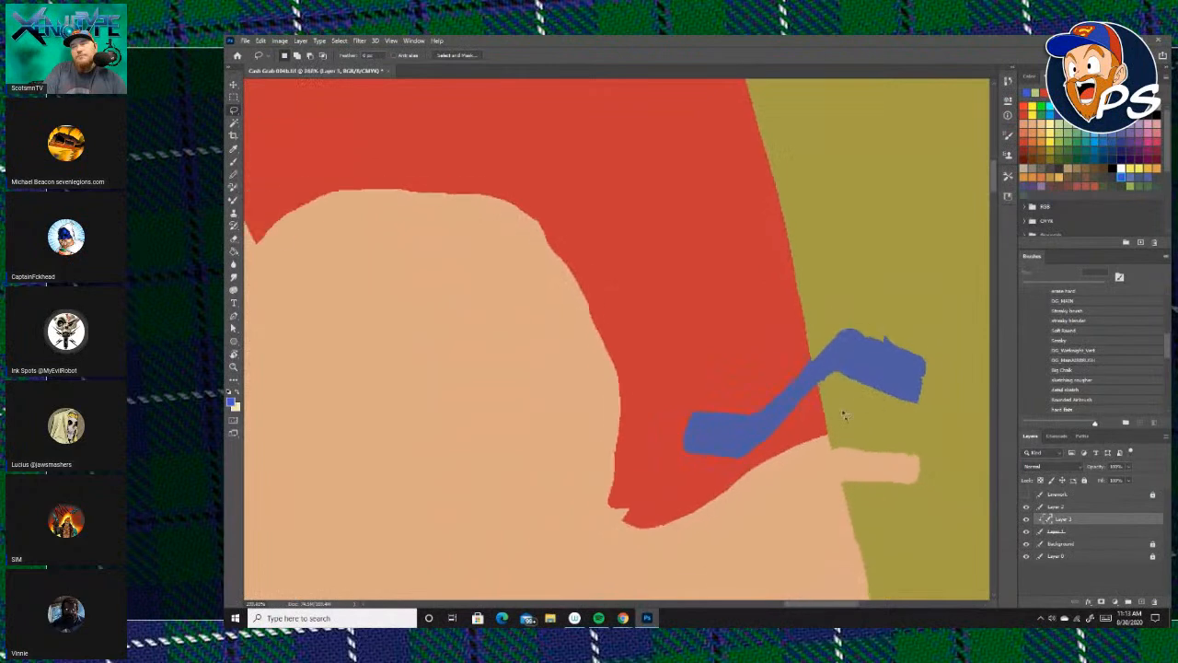
{"action": "mouse_move", "coordinate": [933, 369]}
{"action": "left_mouse_down"}
{"action": "mouse_move", "coordinate": [834, 328]}
{"action": "mouse_move", "coordinate": [829, 313]}
{"action": "left_mouse_up"}
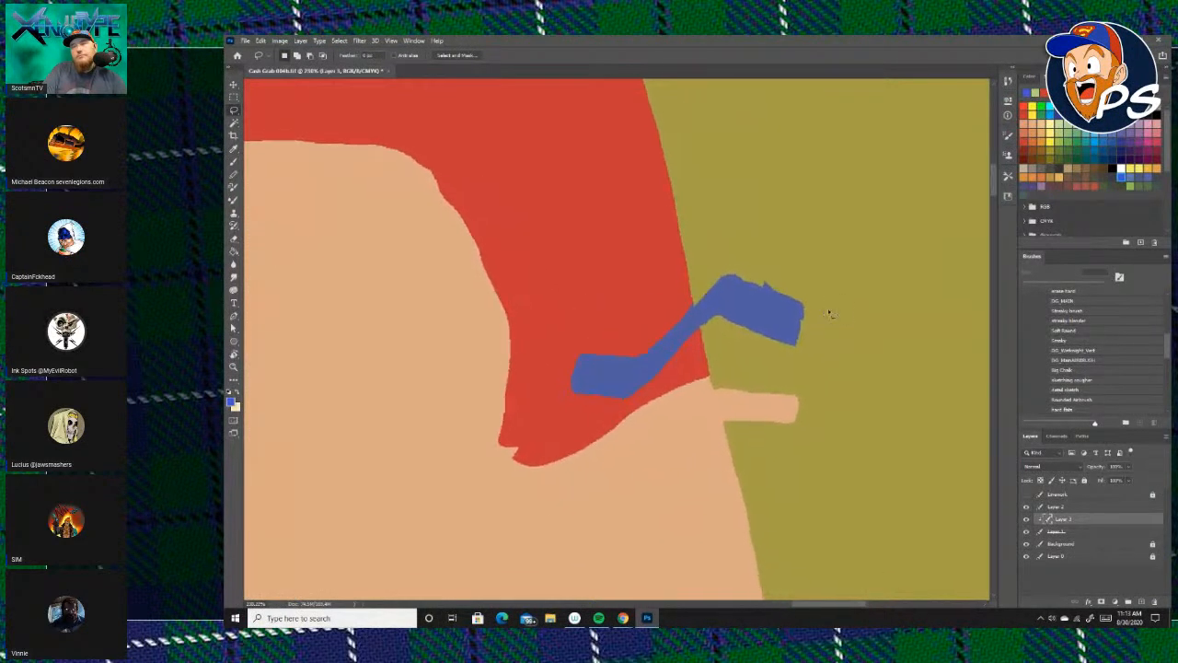
{"action": "left_click", "coordinate": [1027, 495]}
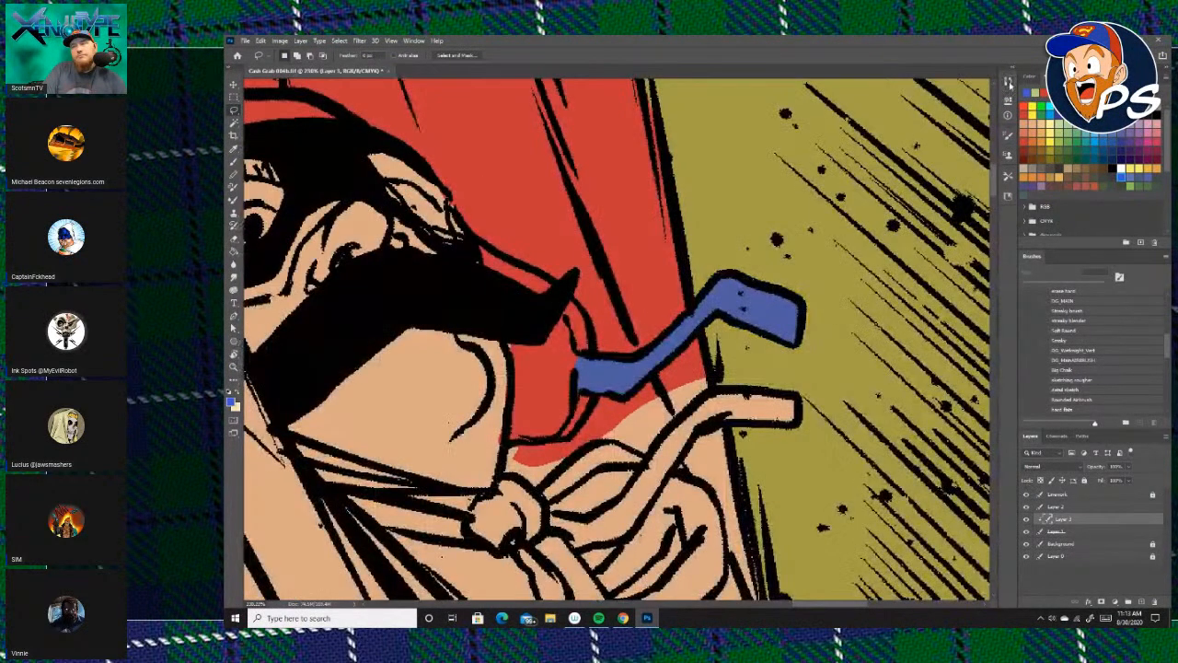
Step back in the history to before the blue fill and drop the selection around the knot's upper end.
{"action": "left_click", "coordinate": [1008, 81]}
{"action": "left_click", "coordinate": [925, 176]}
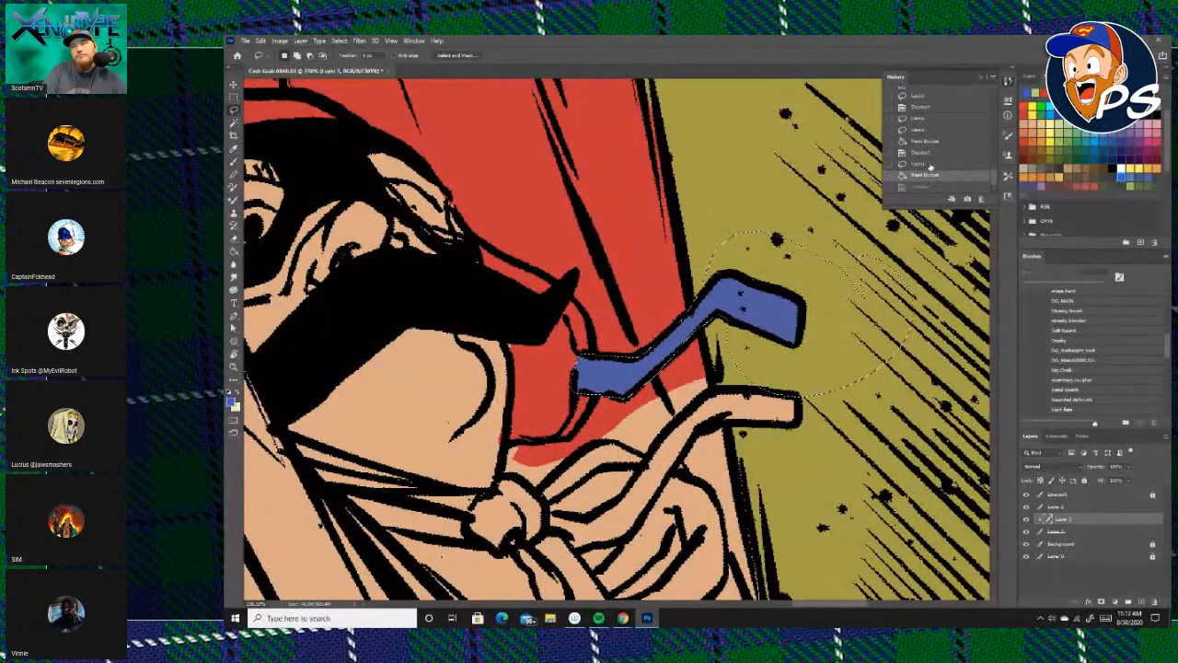
{"action": "scroll", "coordinate": [733, 348], "scroll_direction": "up", "scroll_amount": 2}
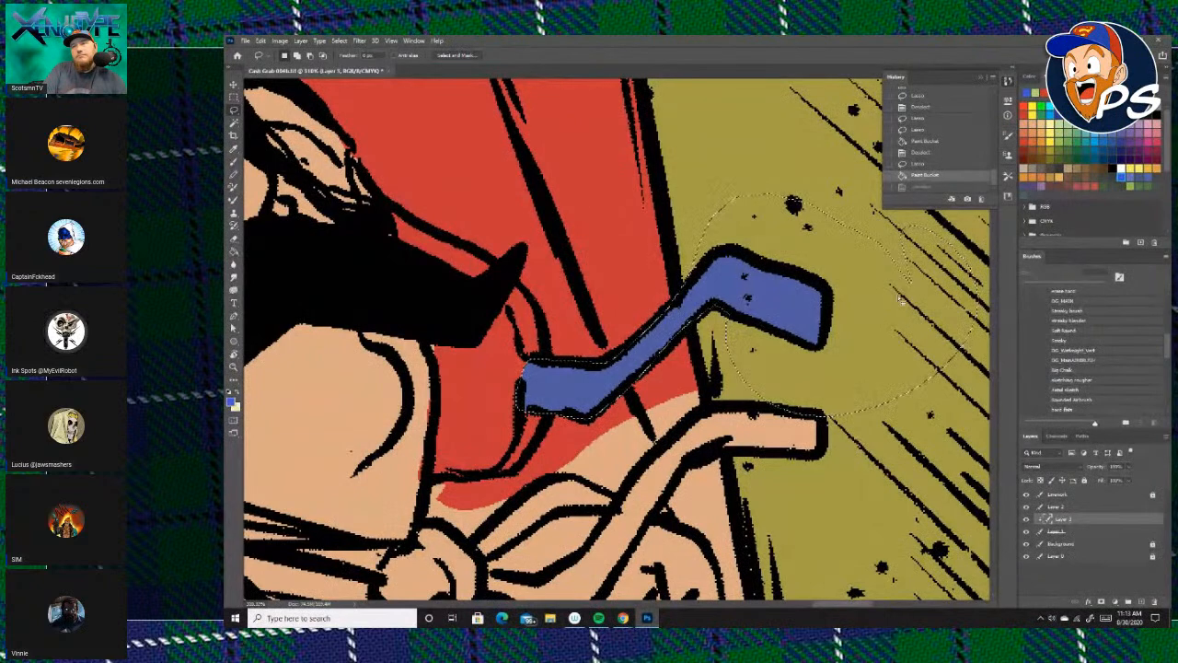
{"action": "left_click", "coordinate": [920, 164]}
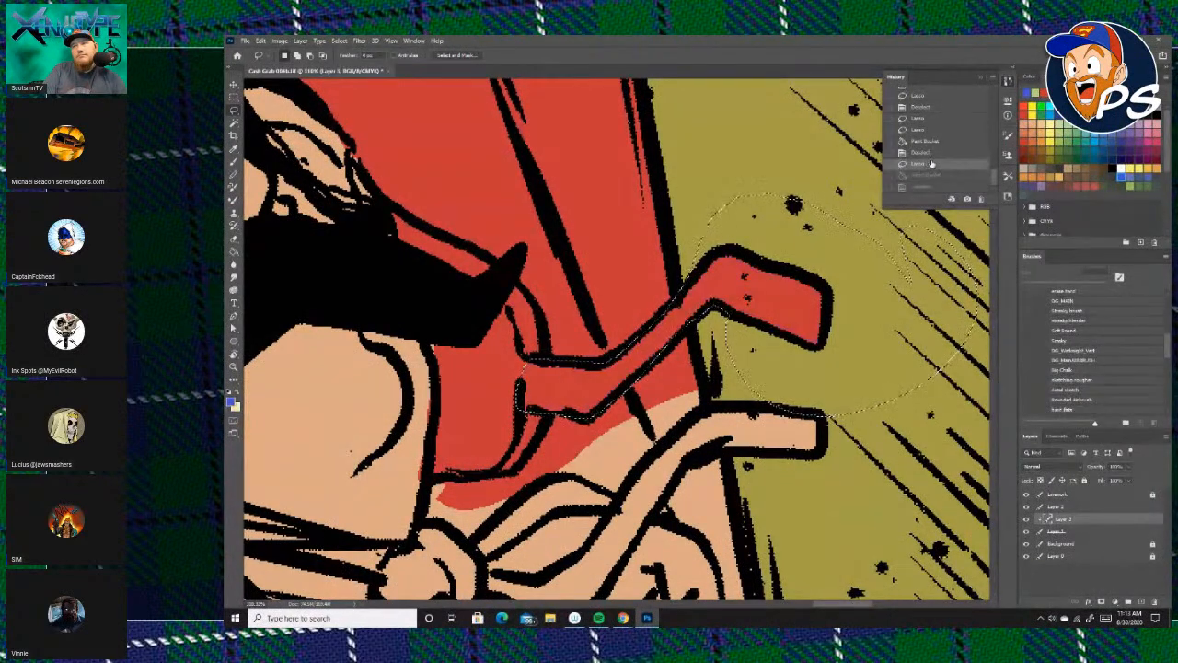
{"action": "key", "text": "ctrl+d"}
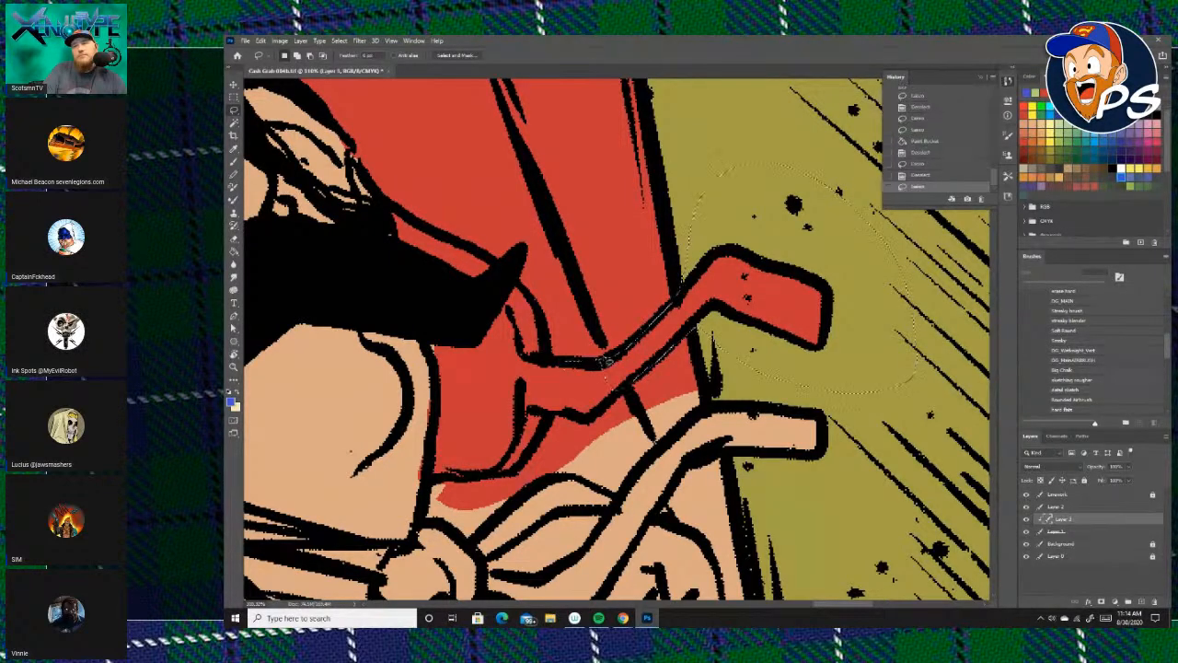
With the line art hidden, fill the knot's upper end with yellow inside a new lasso selection ending partway across the red.
{"action": "left_click", "coordinate": [1026, 495]}
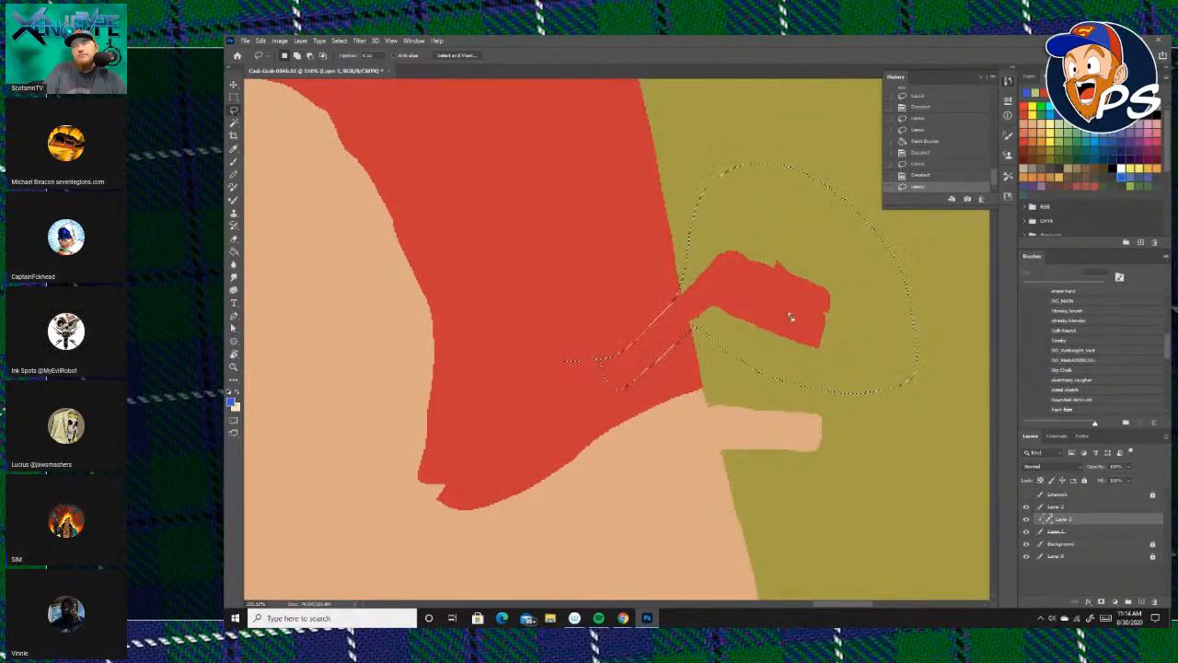
{"action": "left_click", "coordinate": [235, 252]}
{"action": "left_click", "coordinate": [1050, 138]}
{"action": "left_click", "coordinate": [786, 304]}
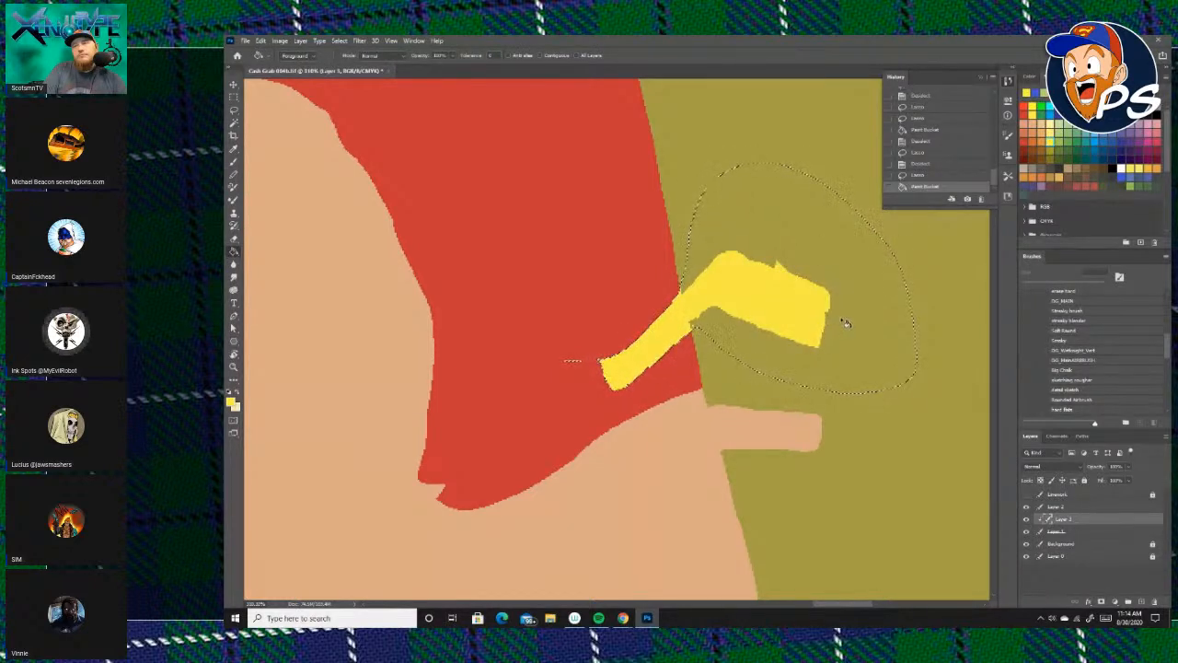
Dab small red brush spots on the olive background beneath the yellow strip, and revert them in the history.
{"action": "key", "text": "b"}
{"action": "left_click", "coordinate": [692, 361], "text": "alt"}
{"action": "left_click", "coordinate": [719, 322]}
{"action": "left_click", "coordinate": [742, 336]}
{"action": "left_click", "coordinate": [758, 342]}
{"action": "left_click", "coordinate": [744, 348]}
{"action": "left_click", "coordinate": [764, 342]}
{"action": "left_click", "coordinate": [778, 350]}
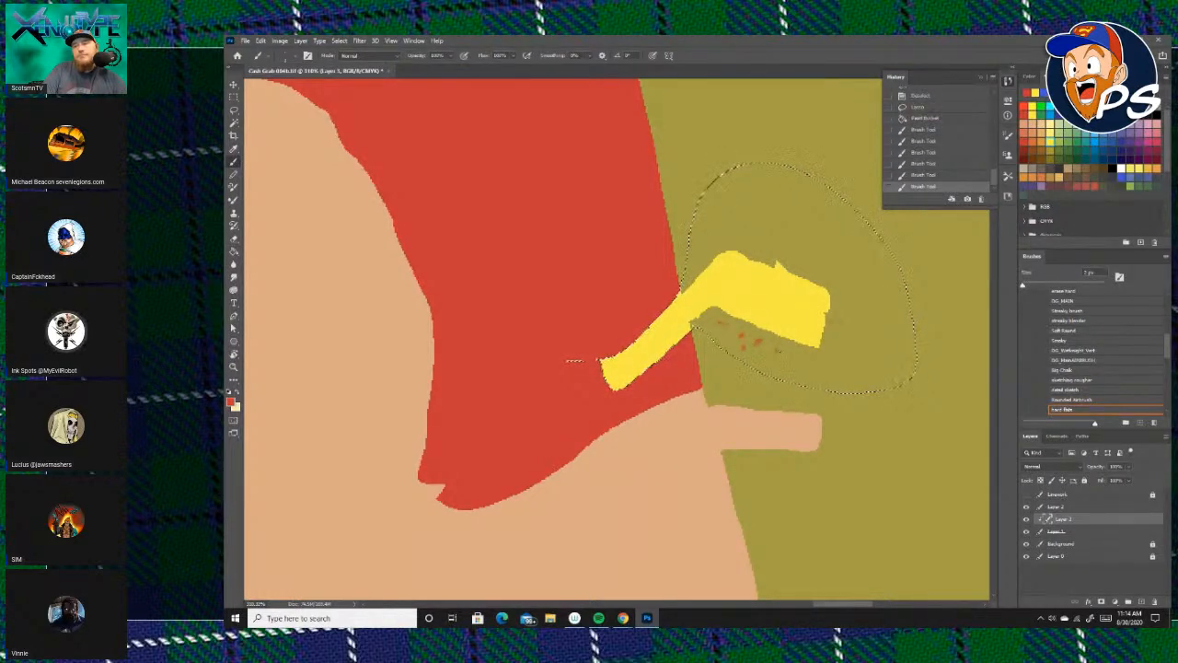
{"action": "left_click", "coordinate": [928, 119]}
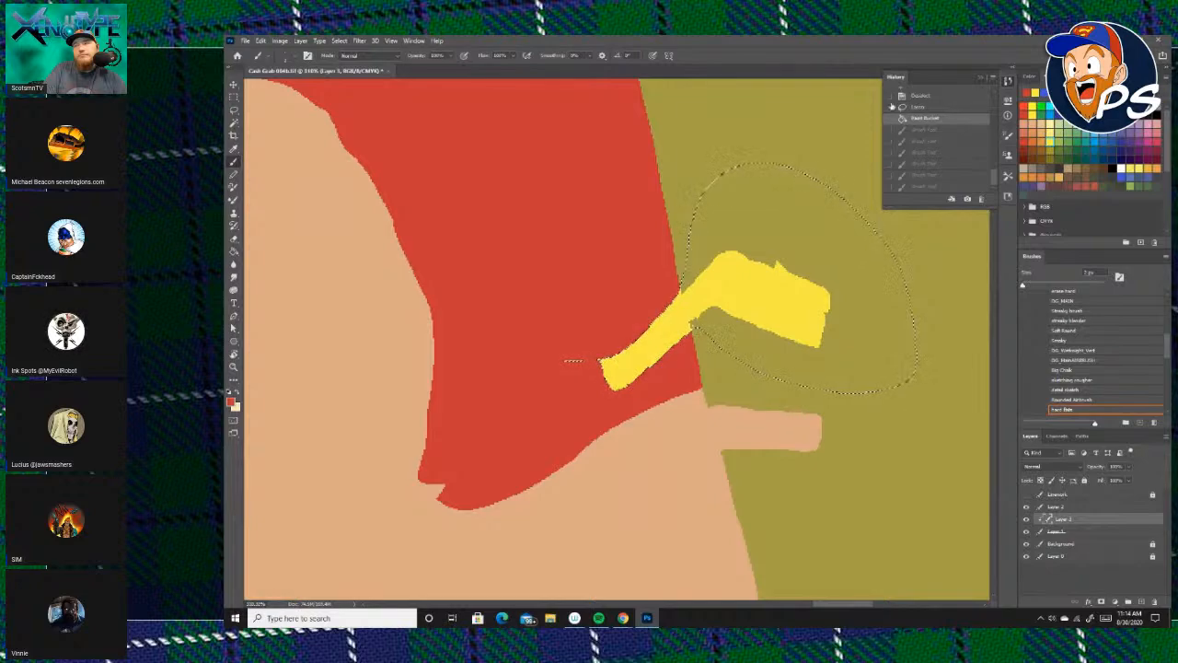
Show the line art again and deselect the area around the yellow strip.
{"action": "scroll", "coordinate": [851, 325], "scroll_direction": "down", "scroll_amount": 3}
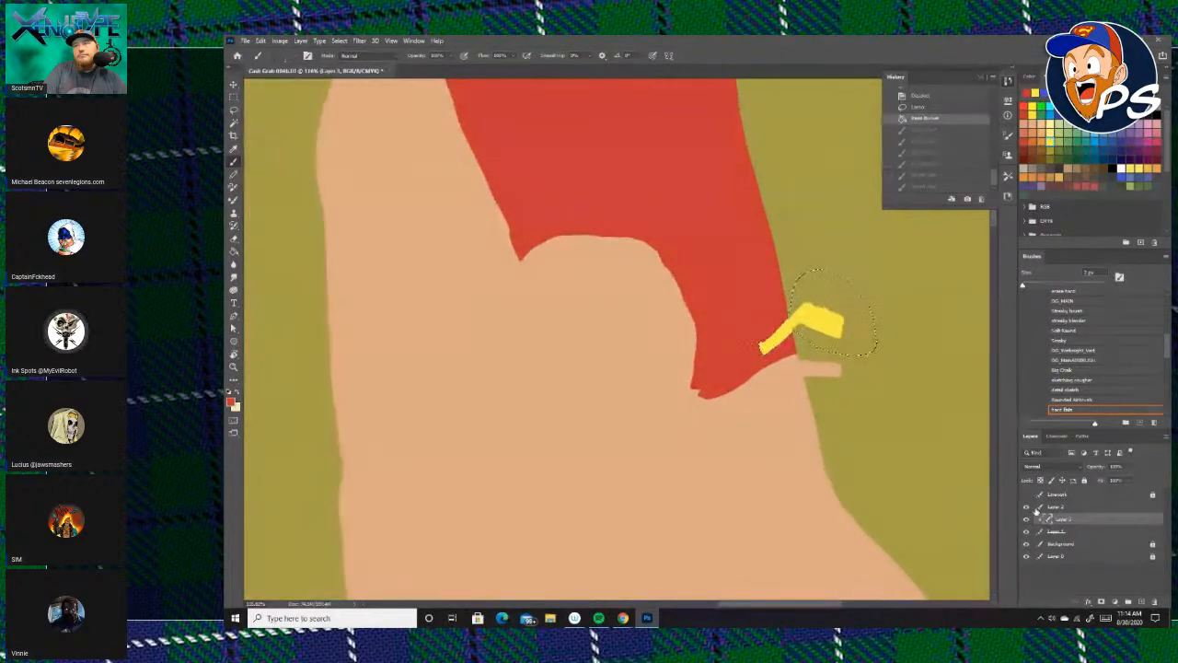
{"action": "scroll", "coordinate": [833, 313], "scroll_direction": "down", "scroll_amount": 5}
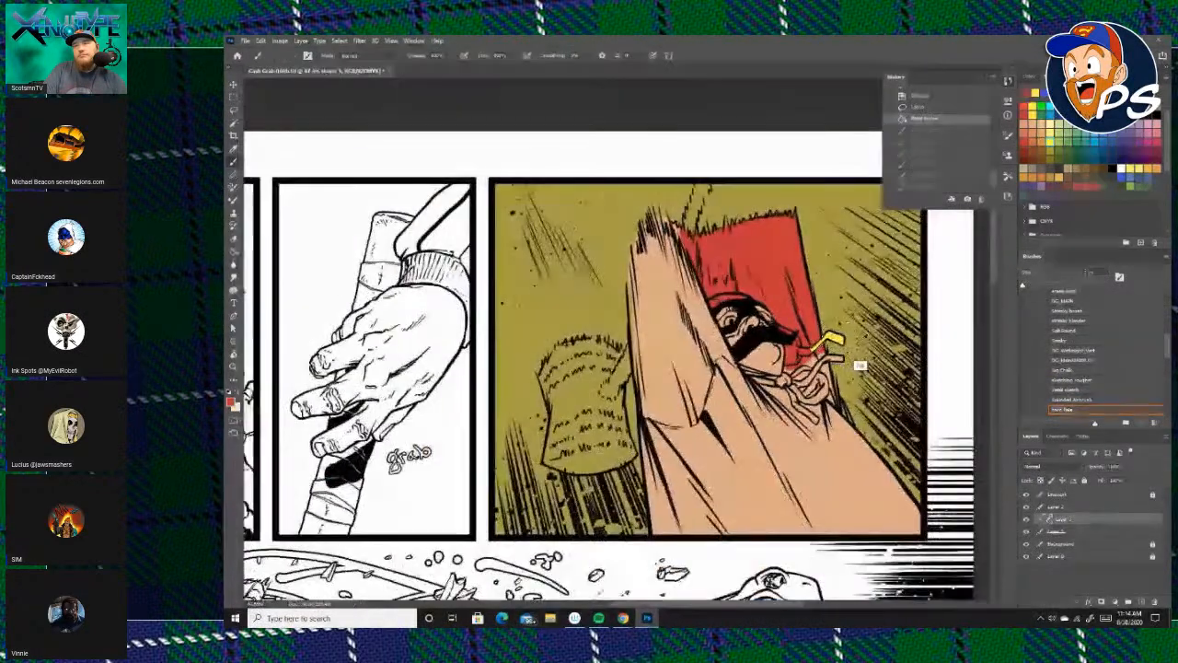
{"action": "left_click", "coordinate": [233, 109]}
{"action": "left_click", "coordinate": [579, 112]}
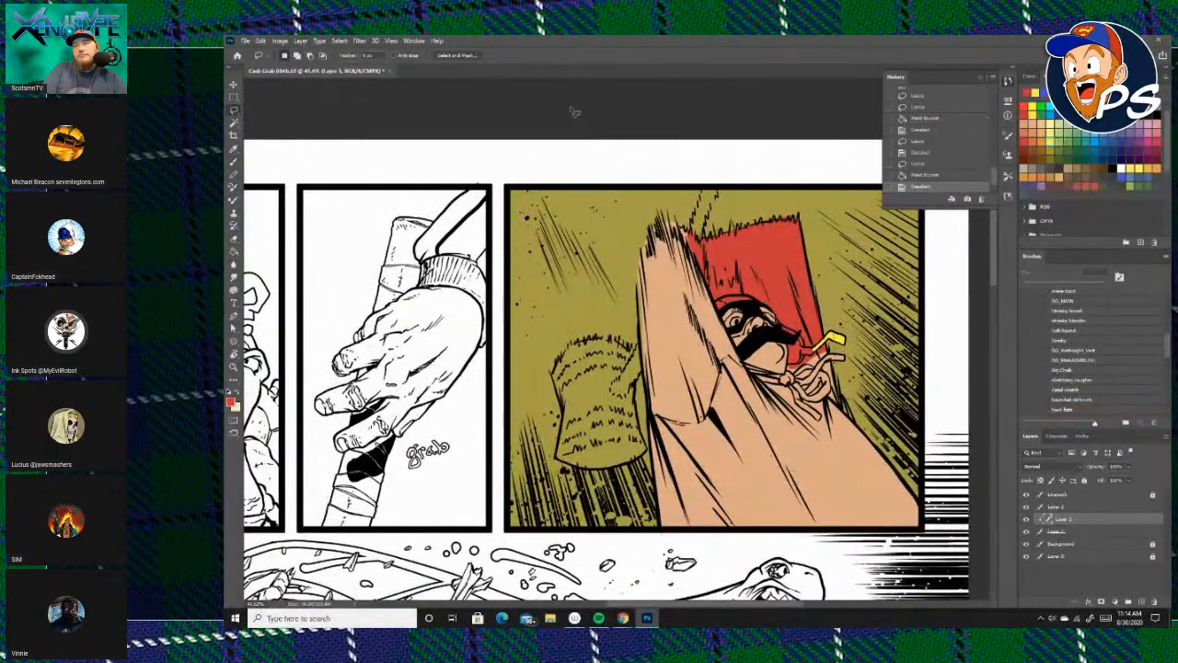
Lasso around the red area beside the masked figure's moustache, ending partway across the yellow strip, and fill it with blue.
{"action": "scroll", "coordinate": [860, 360], "scroll_direction": "up", "scroll_amount": 4}
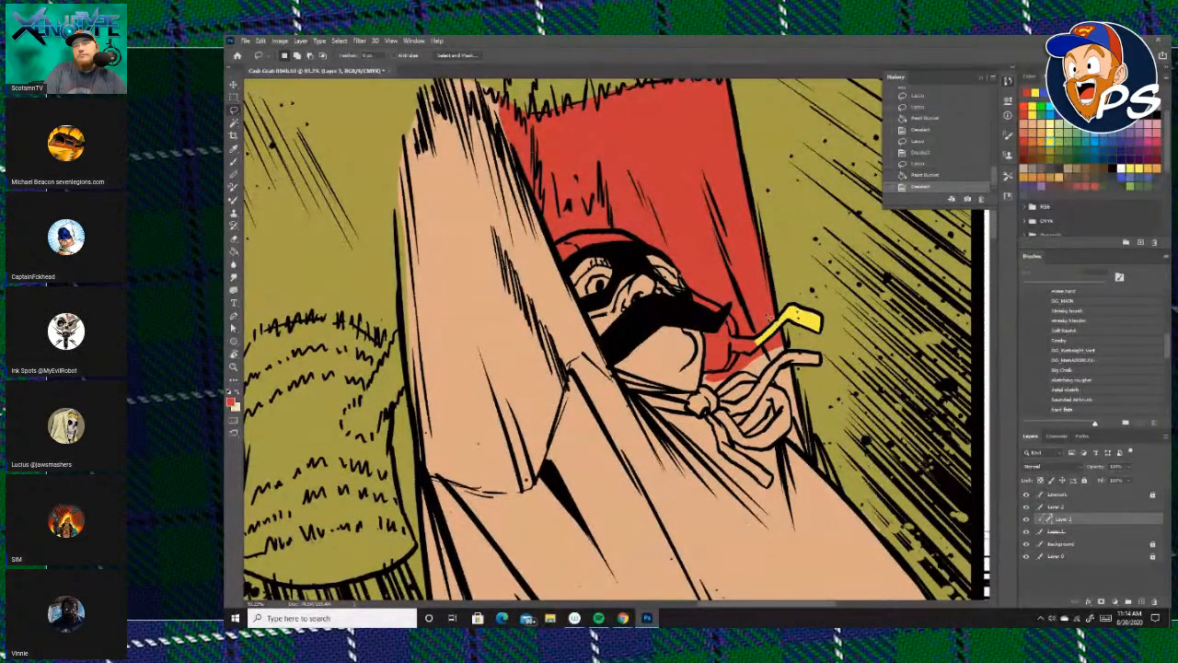
{"action": "left_click", "coordinate": [235, 109]}
{"action": "mouse_move", "coordinate": [760, 328]}
{"action": "left_mouse_down"}
{"action": "mouse_move", "coordinate": [842, 286]}
{"action": "mouse_move", "coordinate": [862, 306]}
{"action": "left_mouse_up"}
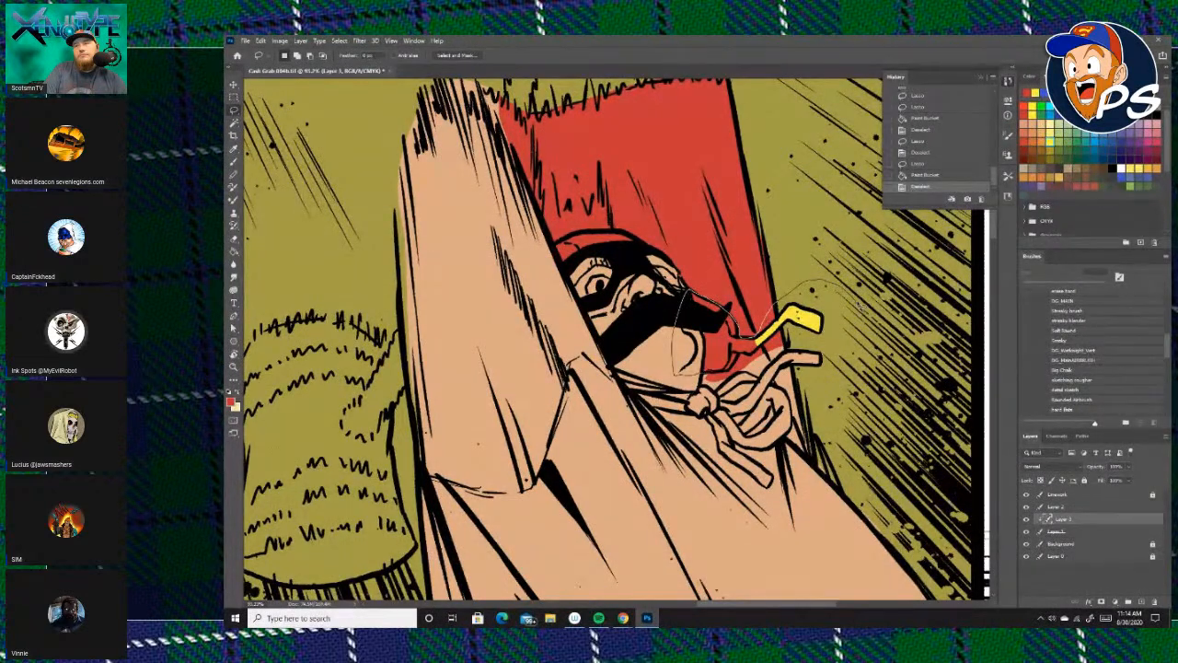
{"action": "mouse_move", "coordinate": [861, 306]}
{"action": "left_mouse_down"}
{"action": "mouse_move", "coordinate": [809, 343]}
{"action": "mouse_move", "coordinate": [760, 338]}
{"action": "left_mouse_up"}
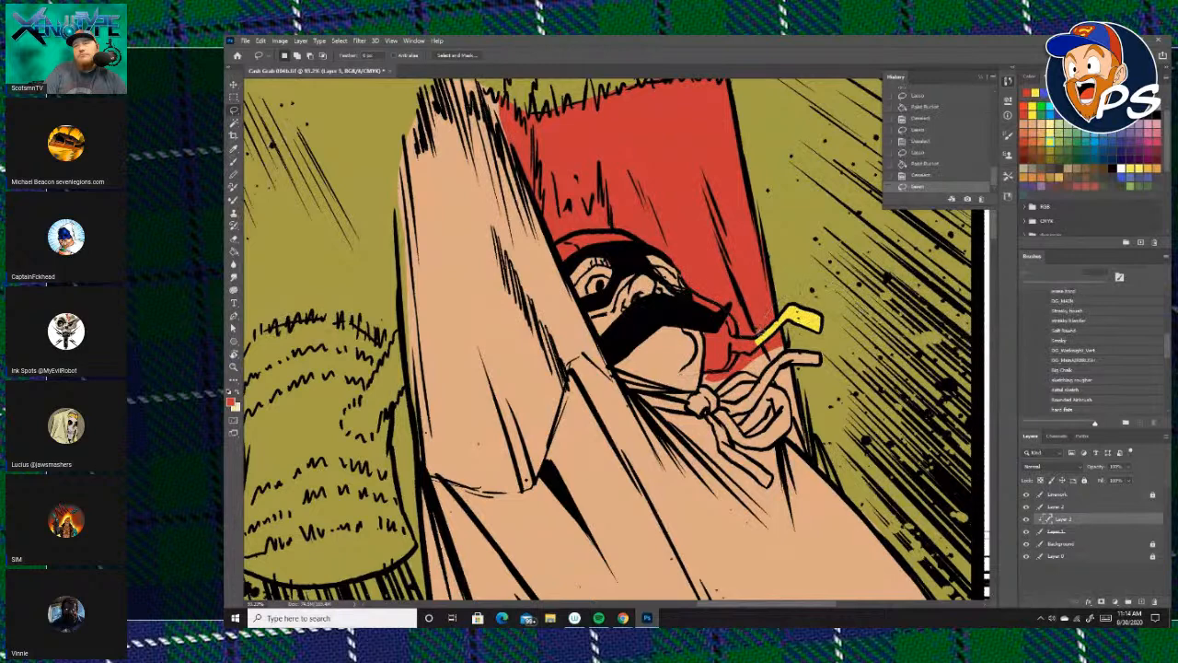
{"action": "key", "text": "g"}
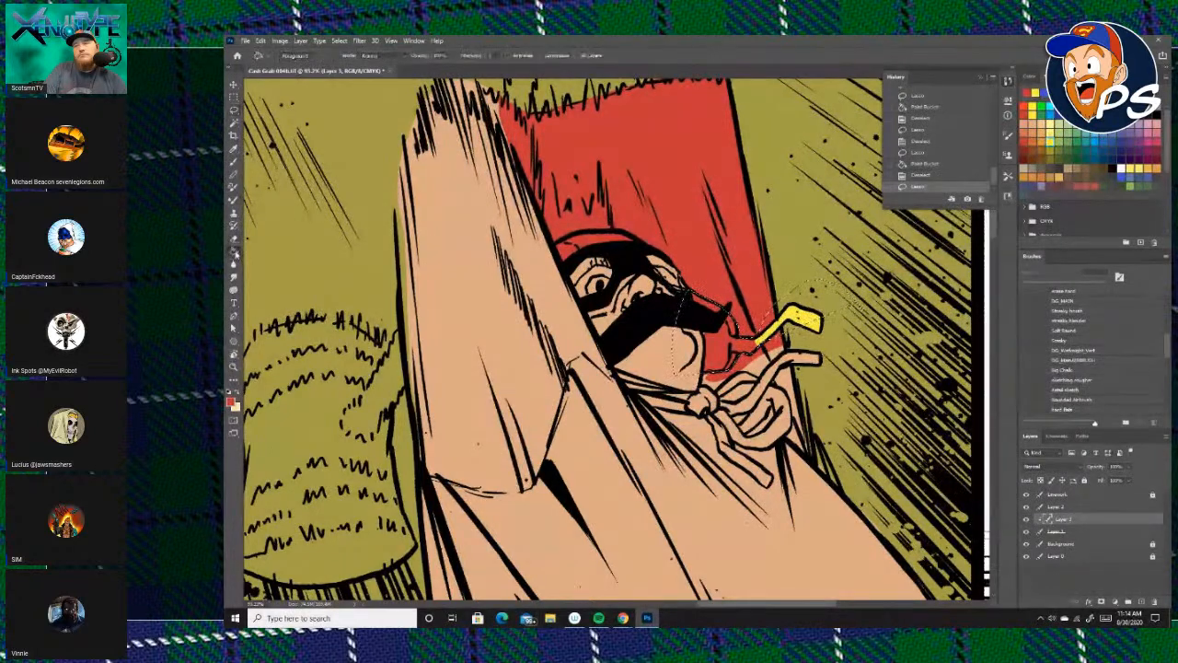
{"action": "left_click", "coordinate": [1086, 138]}
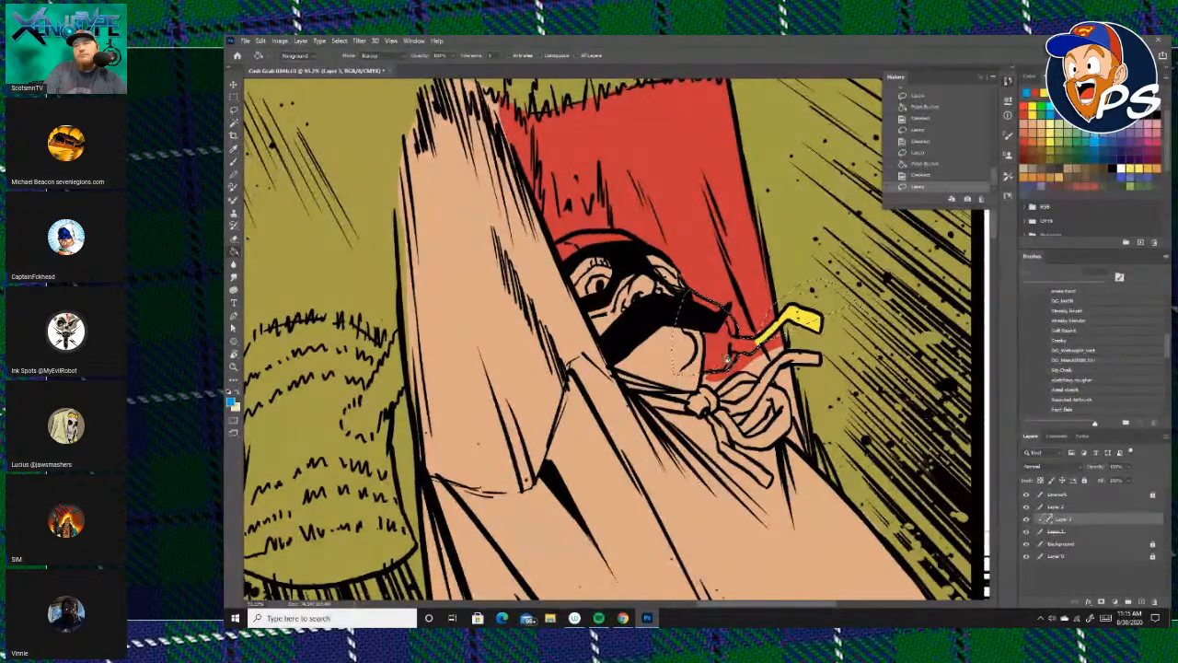
{"action": "left_click", "coordinate": [724, 357]}
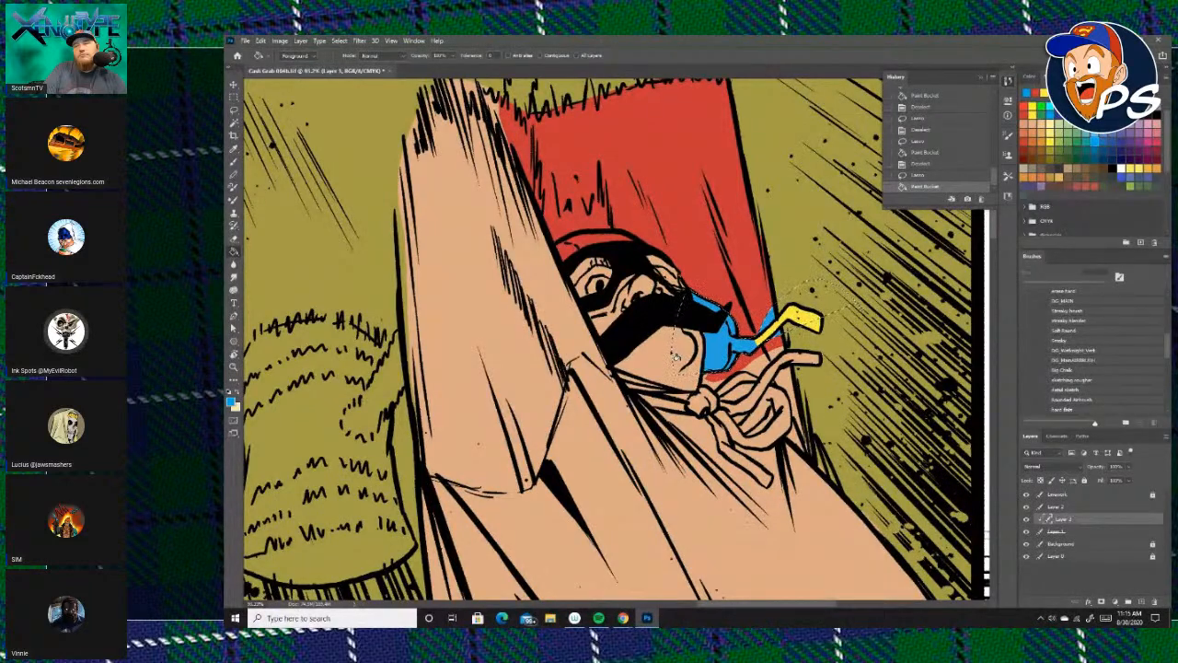
Look over the page from the coloured hand panel down to the purple crowd panel and the panels beneath it.
{"action": "scroll", "coordinate": [829, 292], "scroll_direction": "down", "scroll_amount": 5}
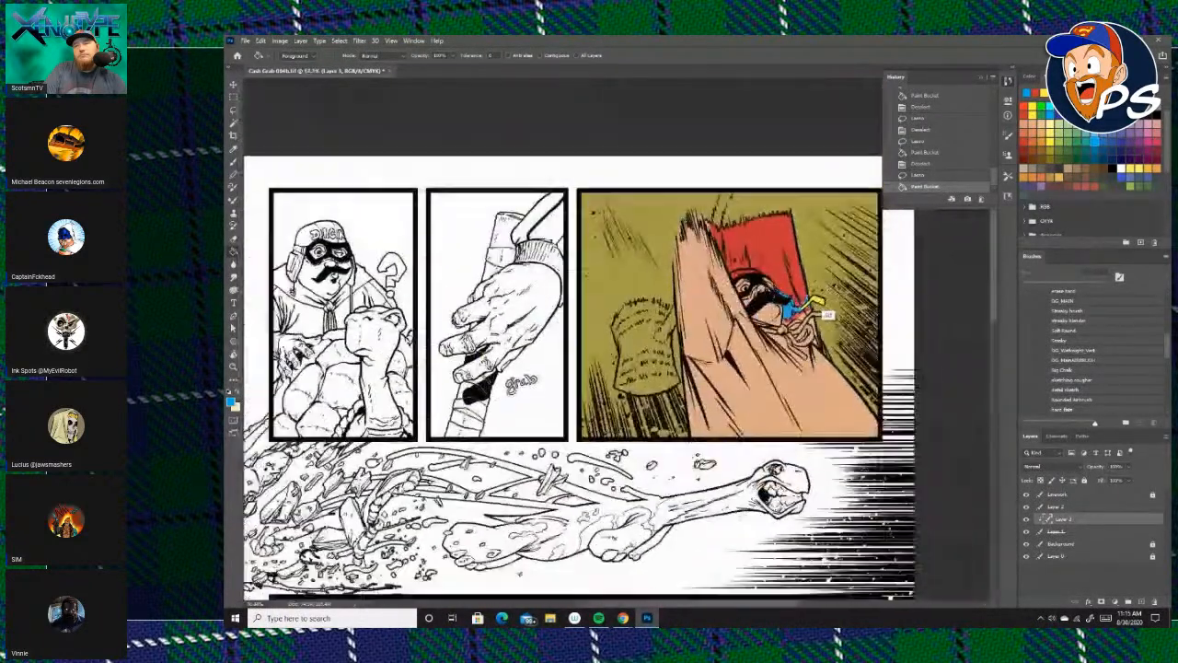
{"action": "scroll", "coordinate": [836, 297], "scroll_direction": "up", "scroll_amount": 3}
{"action": "left_click_drag", "start_coordinate": [855, 414], "coordinate": [837, 276]}
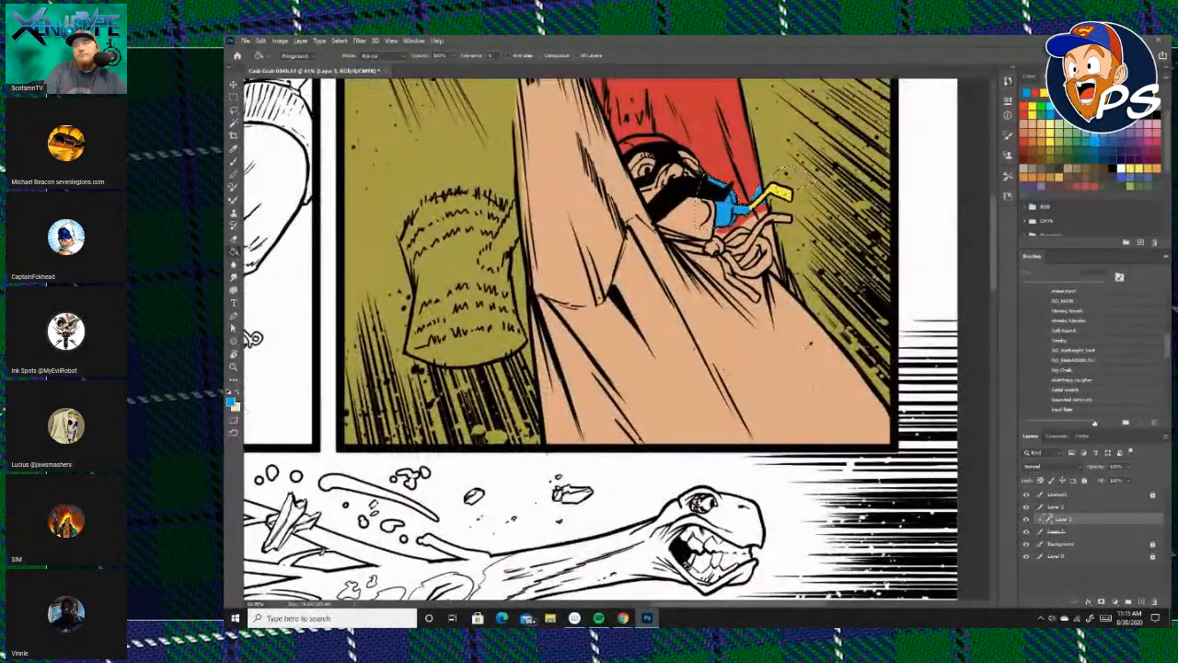
{"action": "key", "text": "ctrl+0"}
{"action": "left_click_drag", "start_coordinate": [785, 488], "coordinate": [822, 308]}
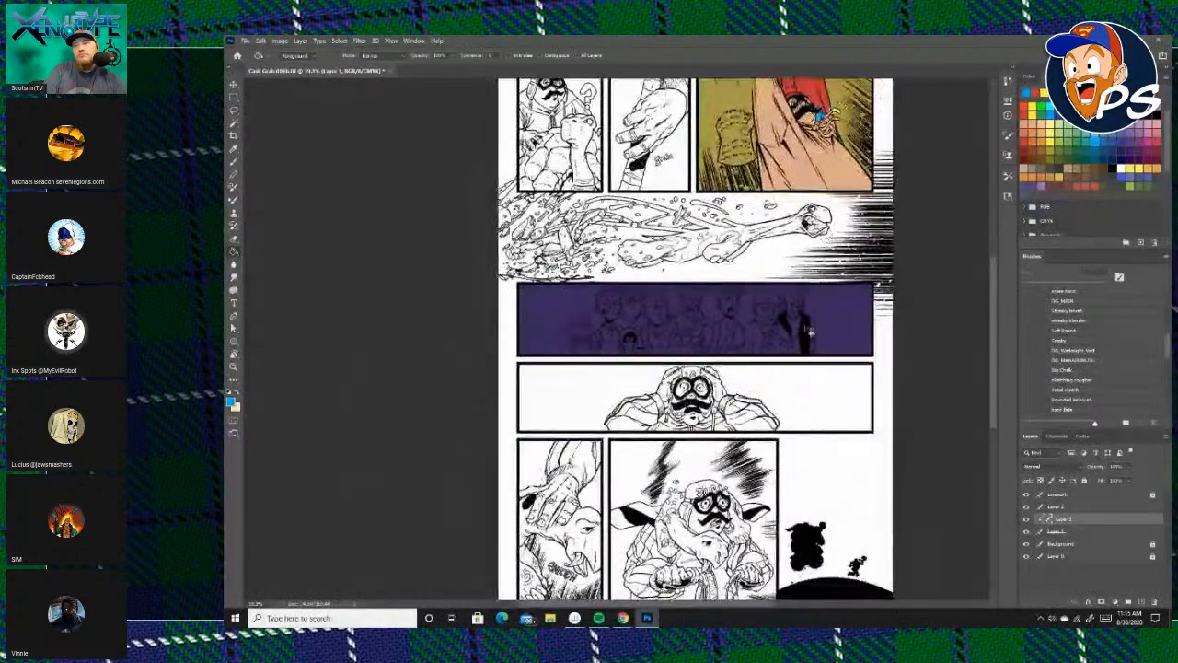
{"action": "scroll", "coordinate": [822, 309], "scroll_direction": "up", "scroll_amount": 3}
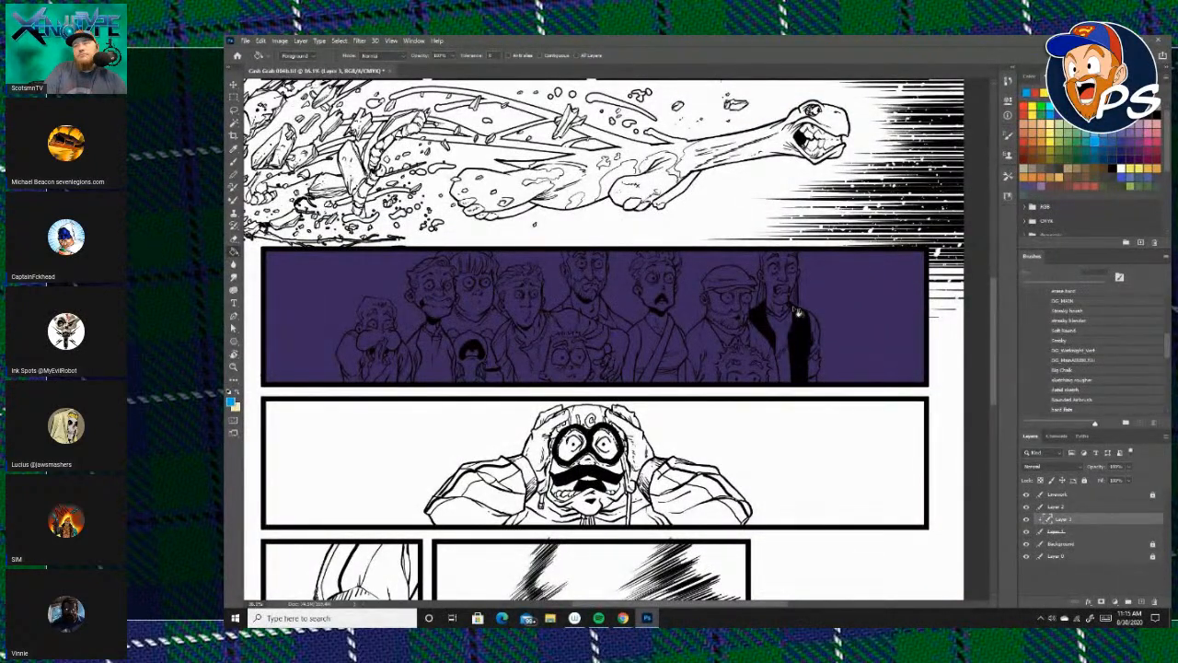
{"action": "scroll", "coordinate": [799, 313], "scroll_direction": "down", "scroll_amount": 5}
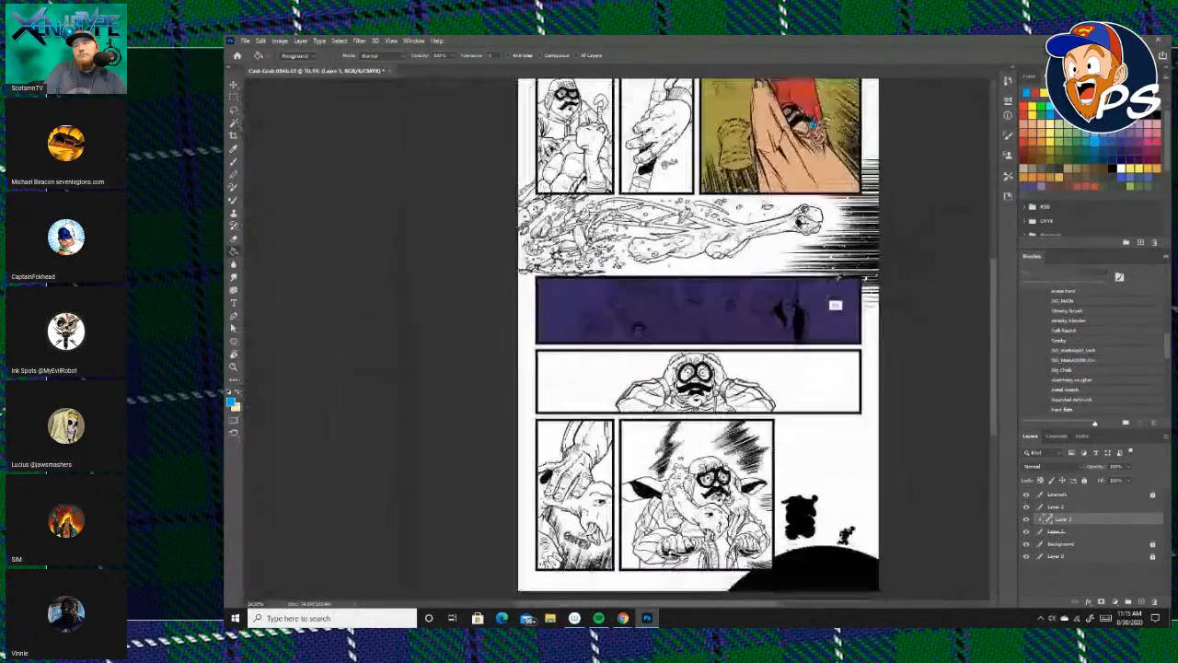
{"action": "scroll", "coordinate": [836, 309], "scroll_direction": "up", "scroll_amount": 2}
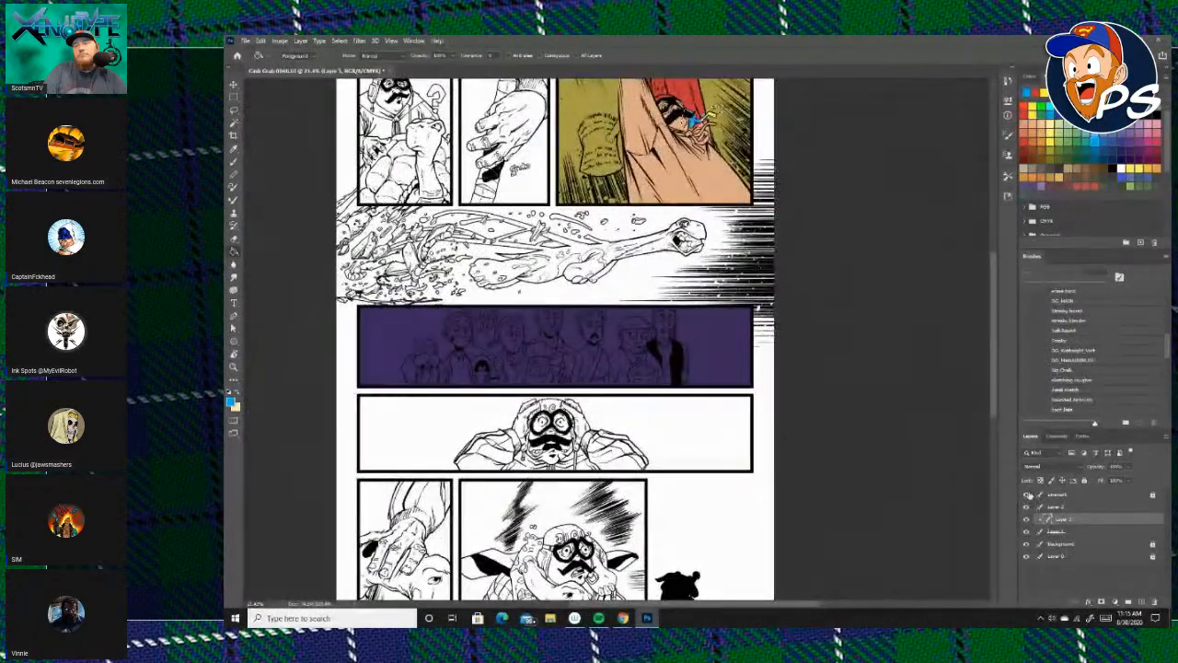
With the line art hidden, merge the three colour layers above Background into one, and show the line art again.
{"action": "left_click", "coordinate": [1026, 494]}
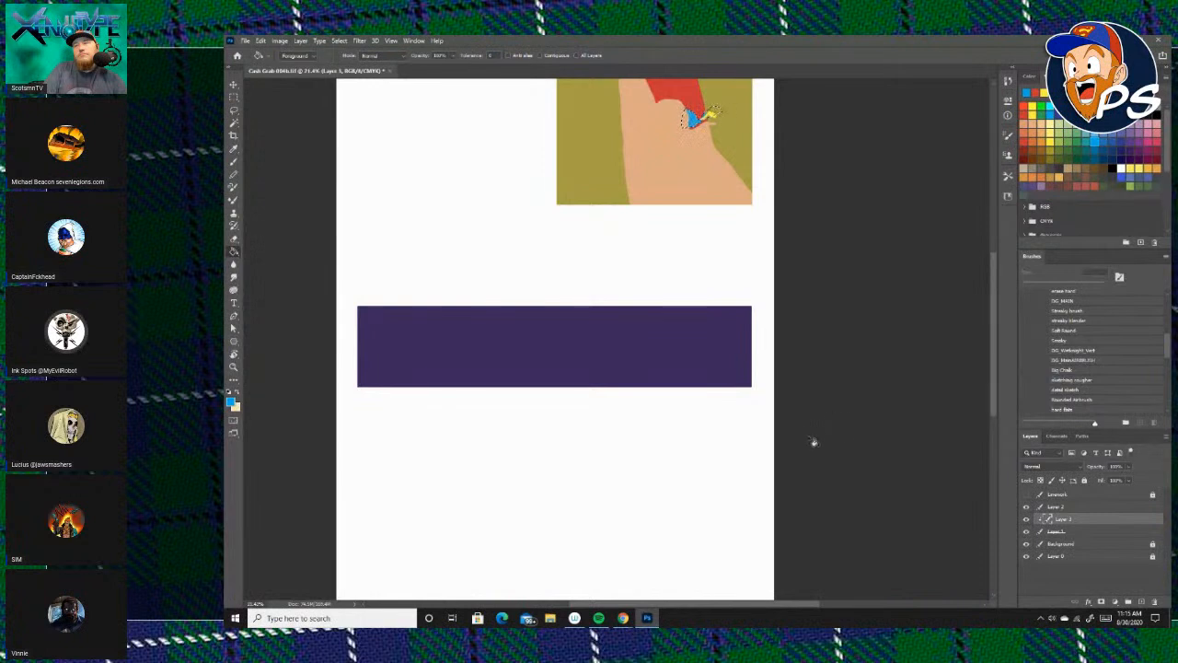
{"action": "left_click", "coordinate": [1066, 507]}
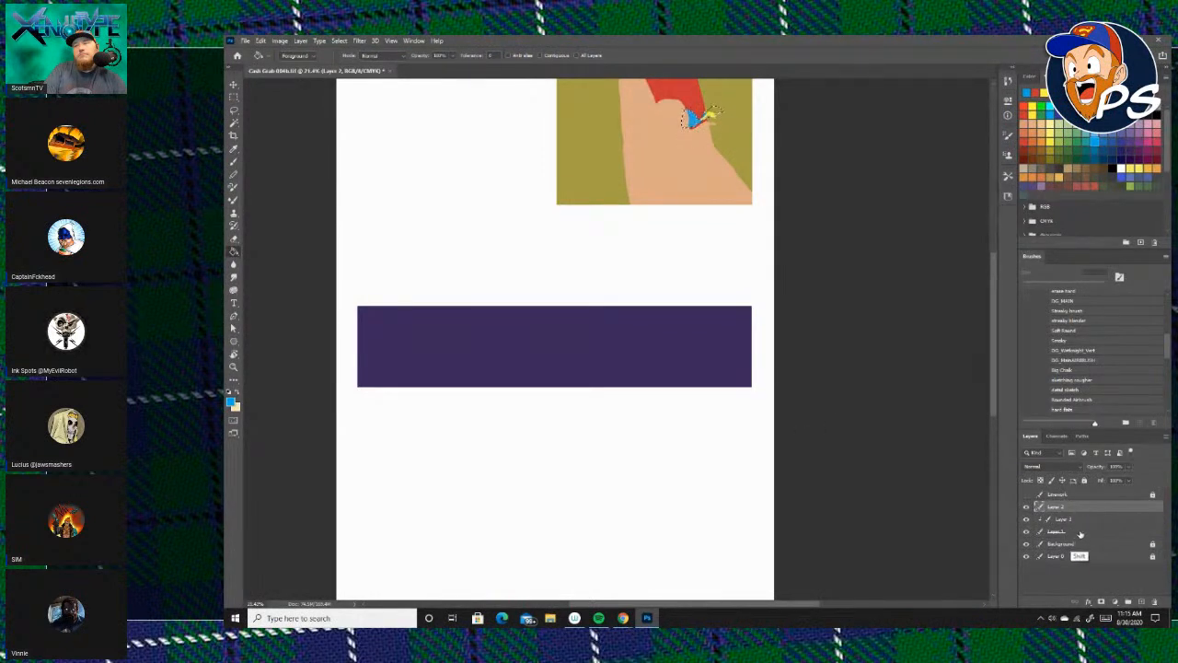
{"action": "left_click", "coordinate": [1079, 532], "text": "shift"}
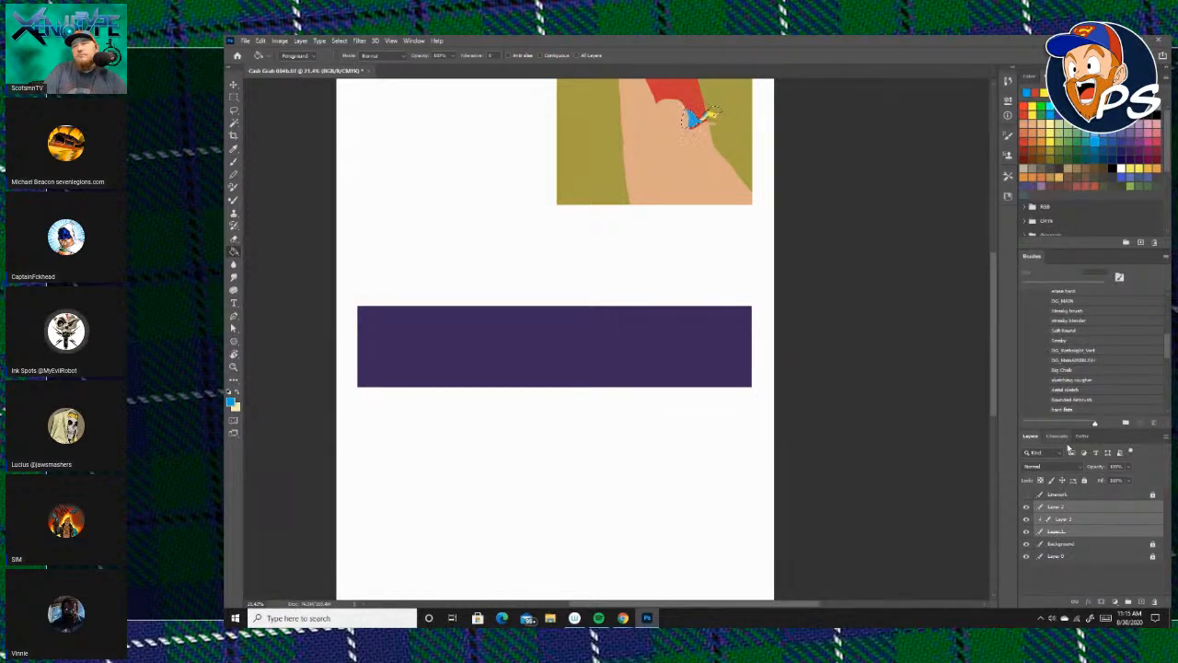
{"action": "key", "text": "ctrl+e"}
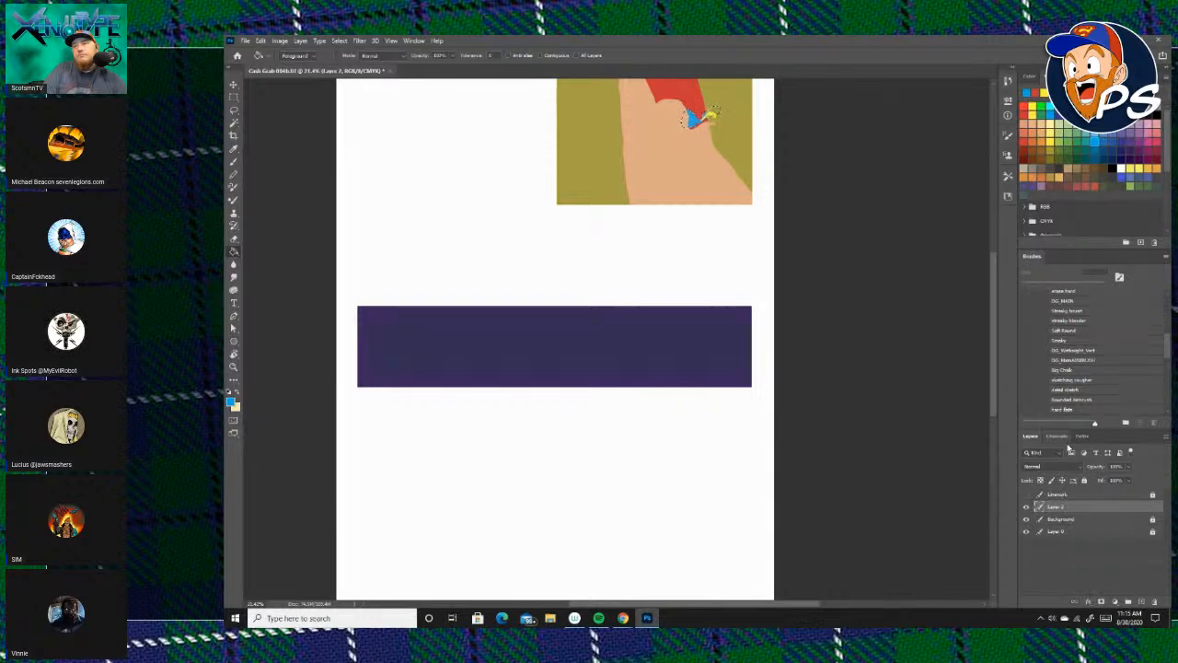
{"action": "key", "text": "l"}
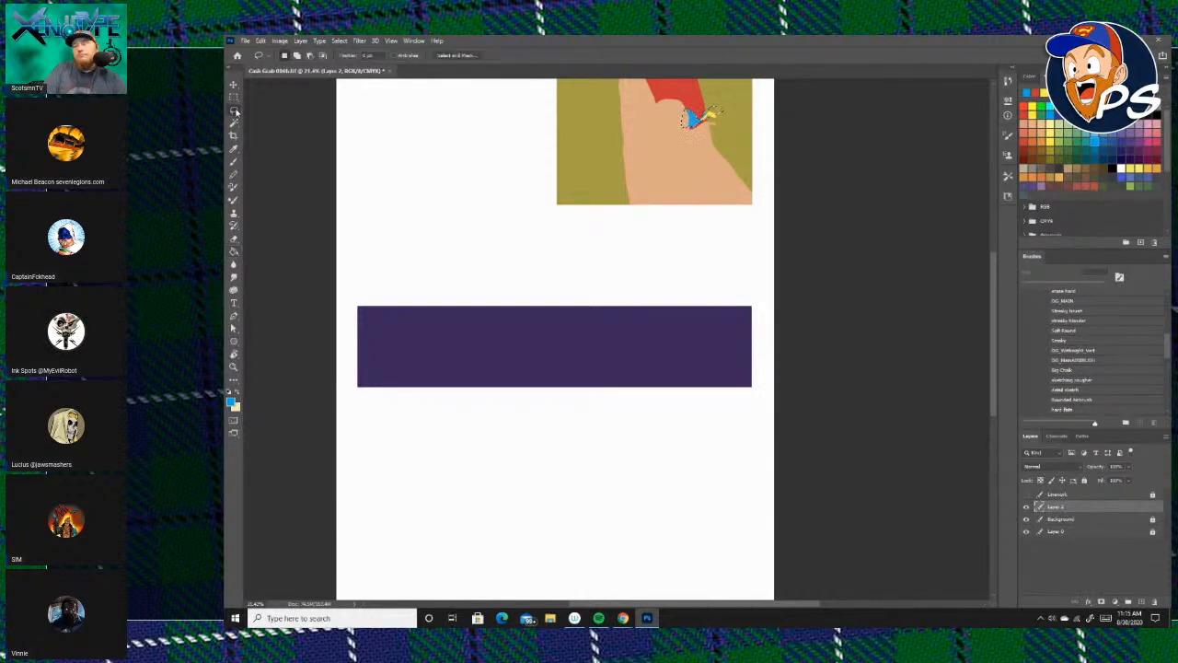
{"action": "left_click", "coordinate": [1026, 495]}
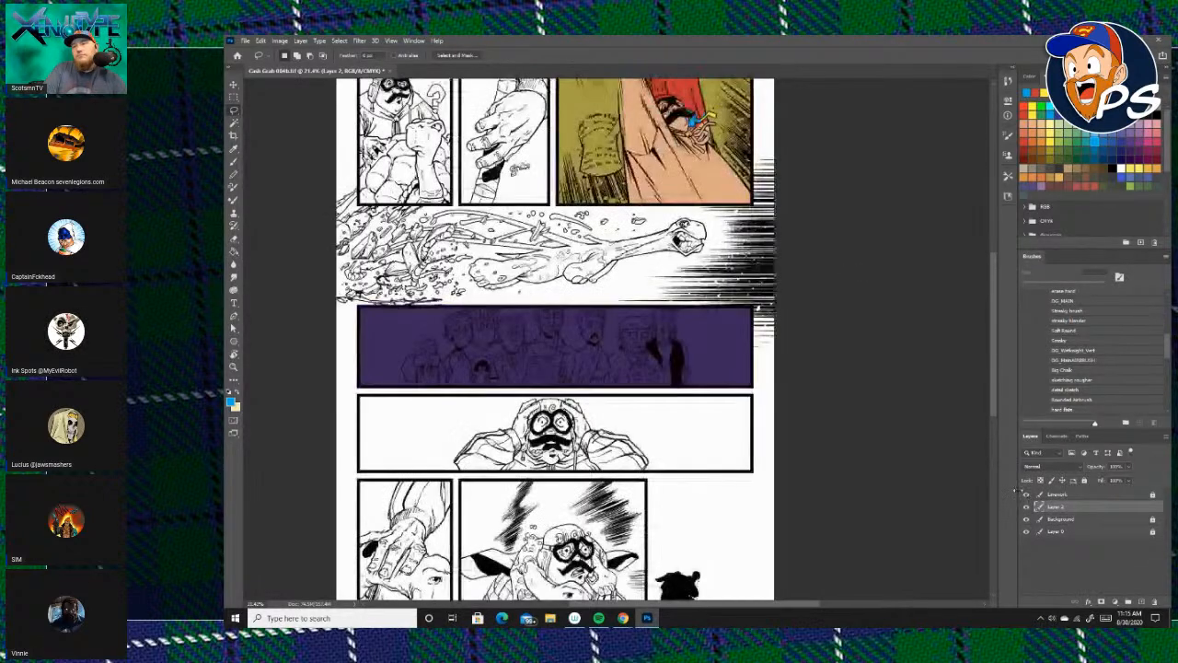
Compare the page with the merged colour layer and the background layers hidden and shown, and check the Linework layer's lock.
{"action": "scroll", "coordinate": [827, 291], "scroll_direction": "up", "scroll_amount": 1}
{"action": "left_click_drag", "start_coordinate": [746, 115], "coordinate": [891, 310]}
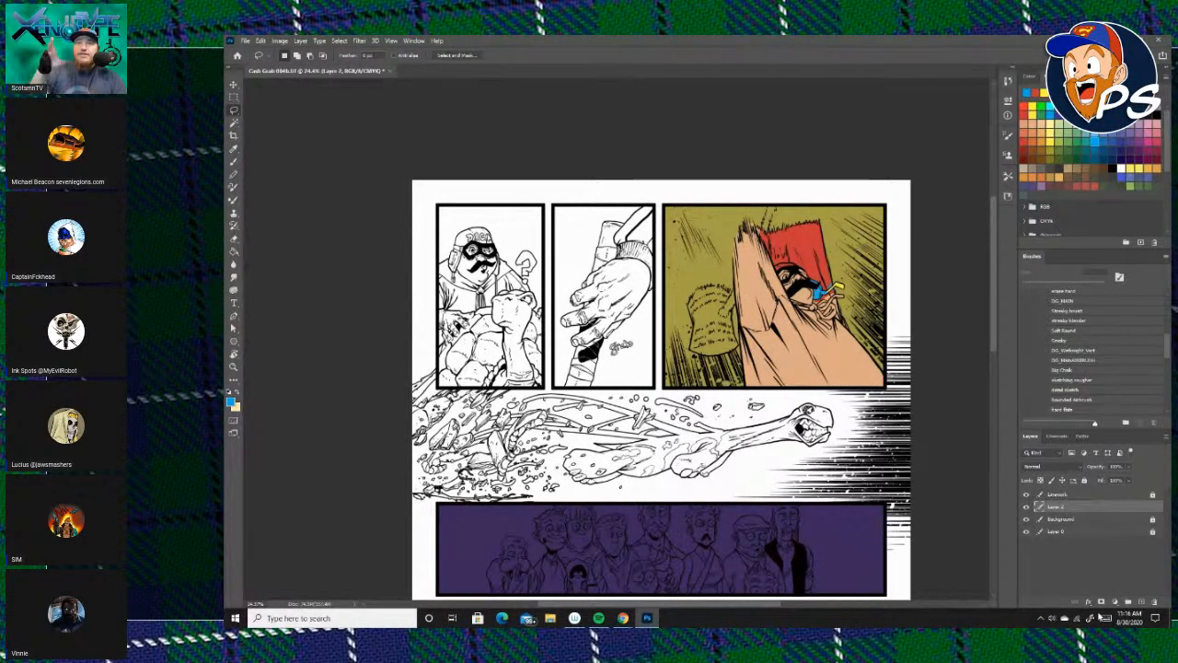
{"action": "left_click", "coordinate": [1026, 507]}
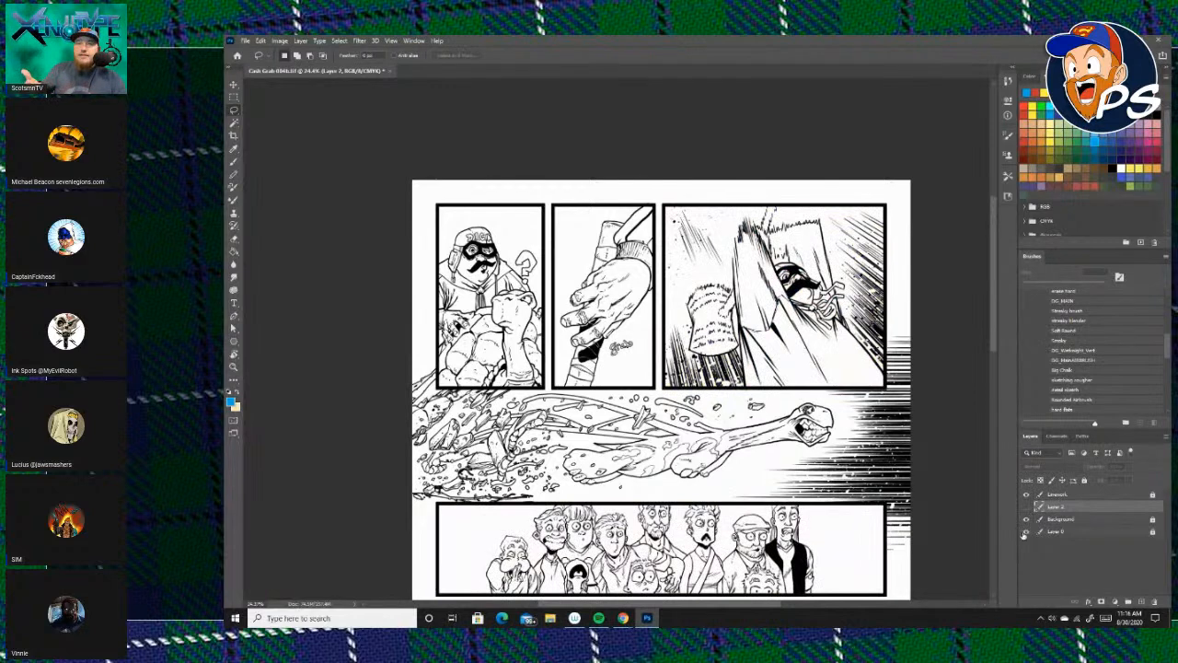
{"action": "left_click", "coordinate": [1026, 519]}
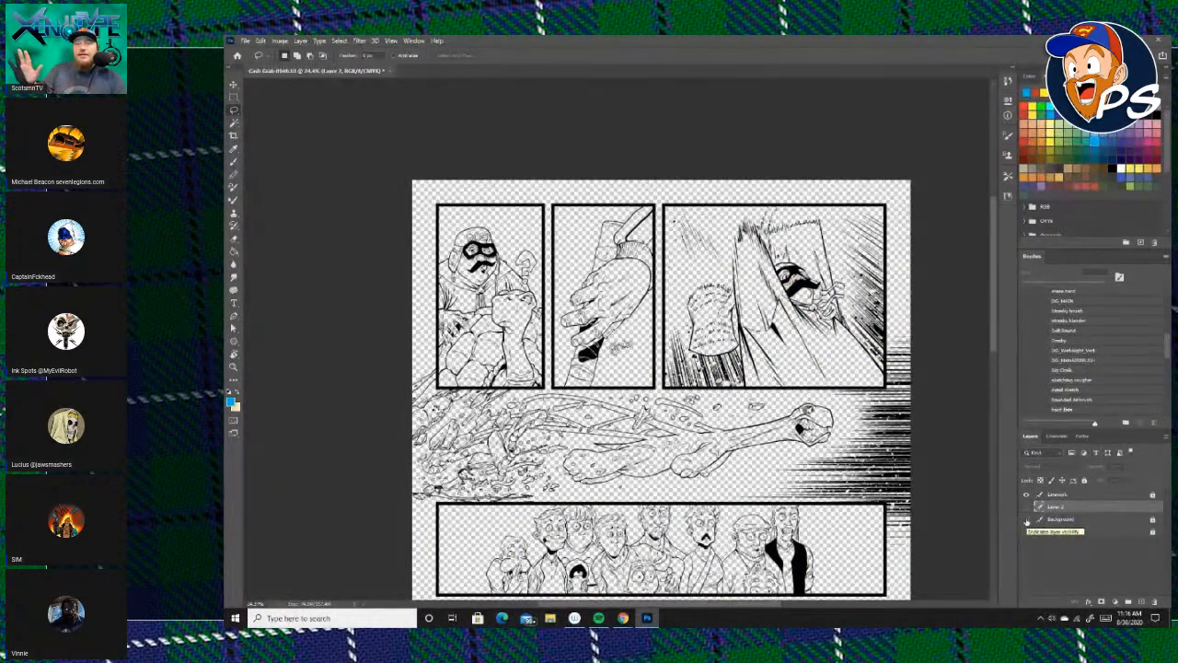
{"action": "left_click", "coordinate": [1026, 519]}
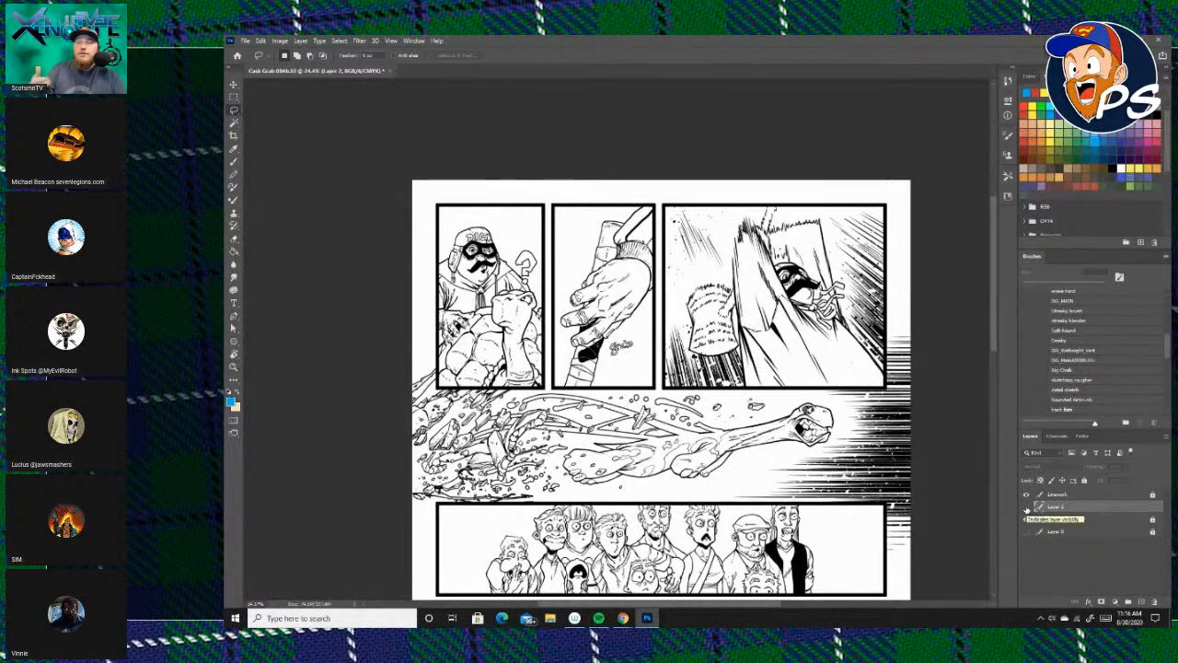
{"action": "left_click", "coordinate": [1026, 508]}
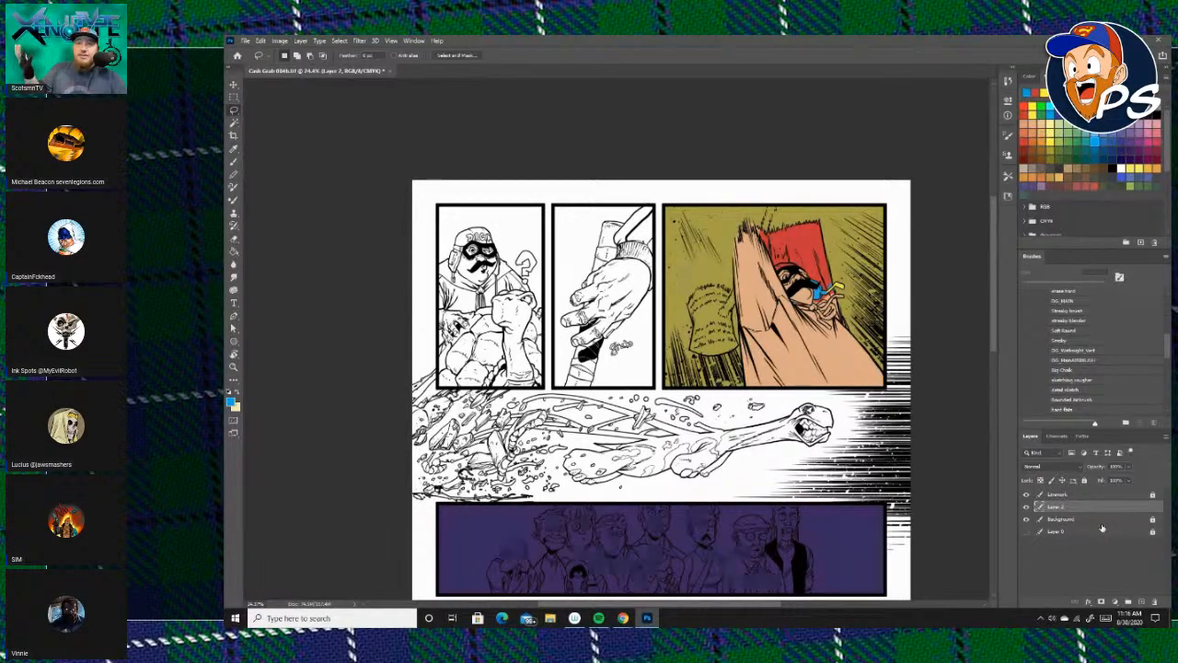
{"action": "left_click", "coordinate": [1026, 506]}
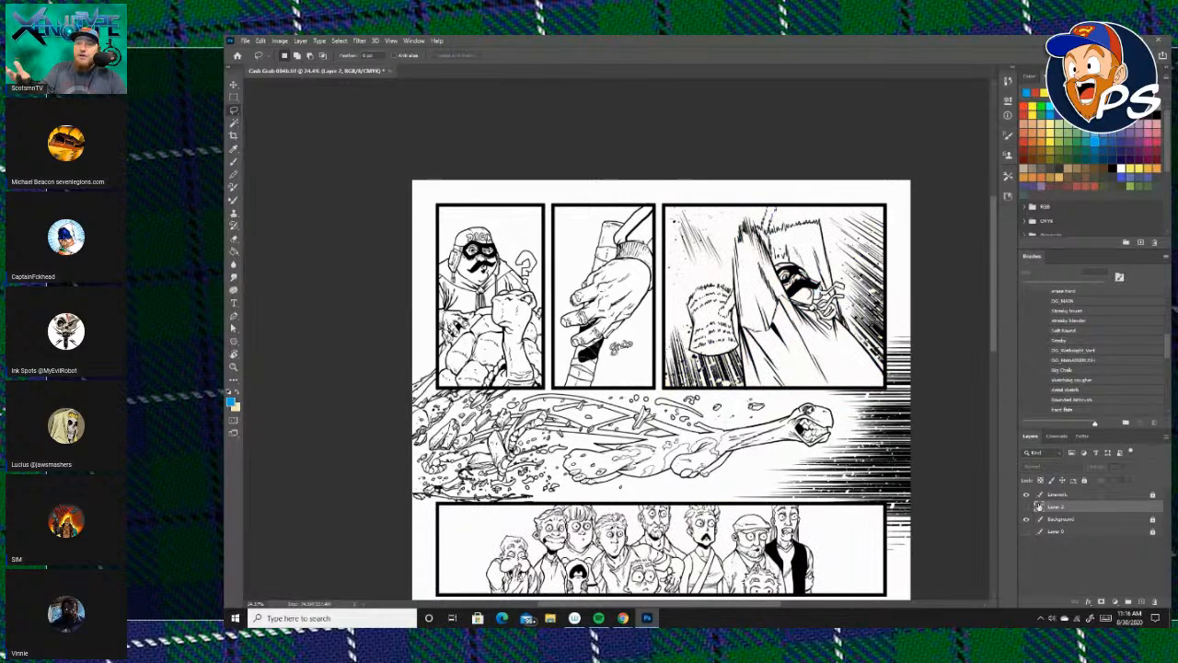
{"action": "left_click", "coordinate": [1065, 494]}
{"action": "left_click", "coordinate": [1152, 496]}
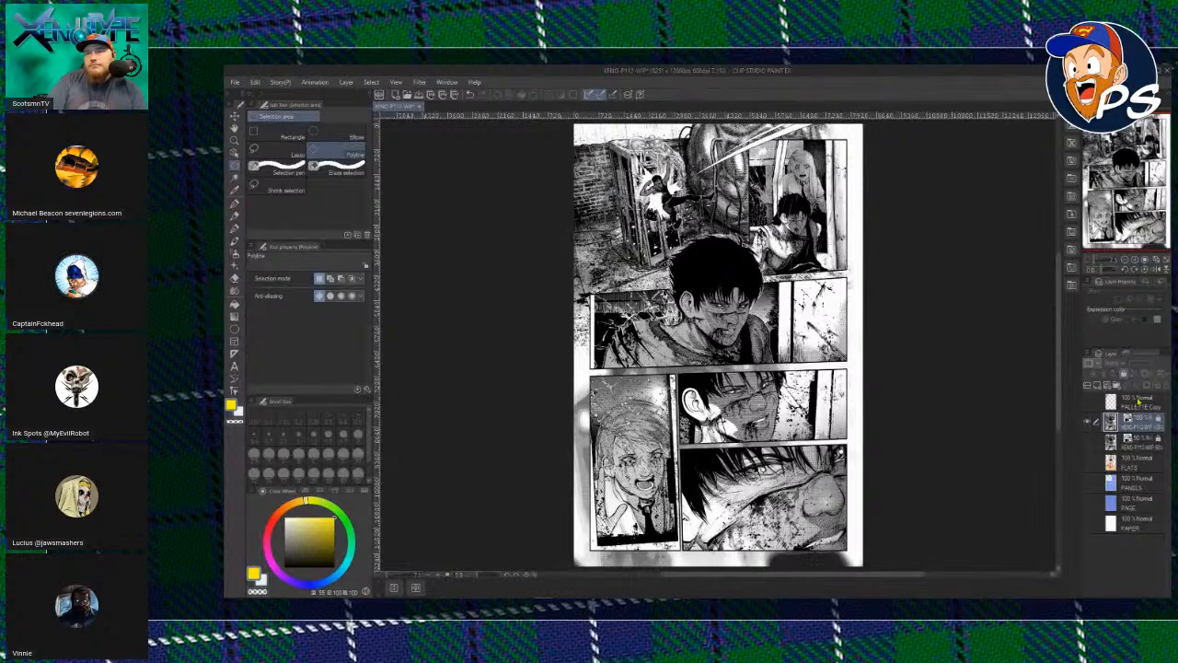
In Clip Studio Paint, view the 50% line art layer in place of the full-strength one and examine its dot pattern up close.
{"action": "left_click", "coordinate": [1089, 421]}
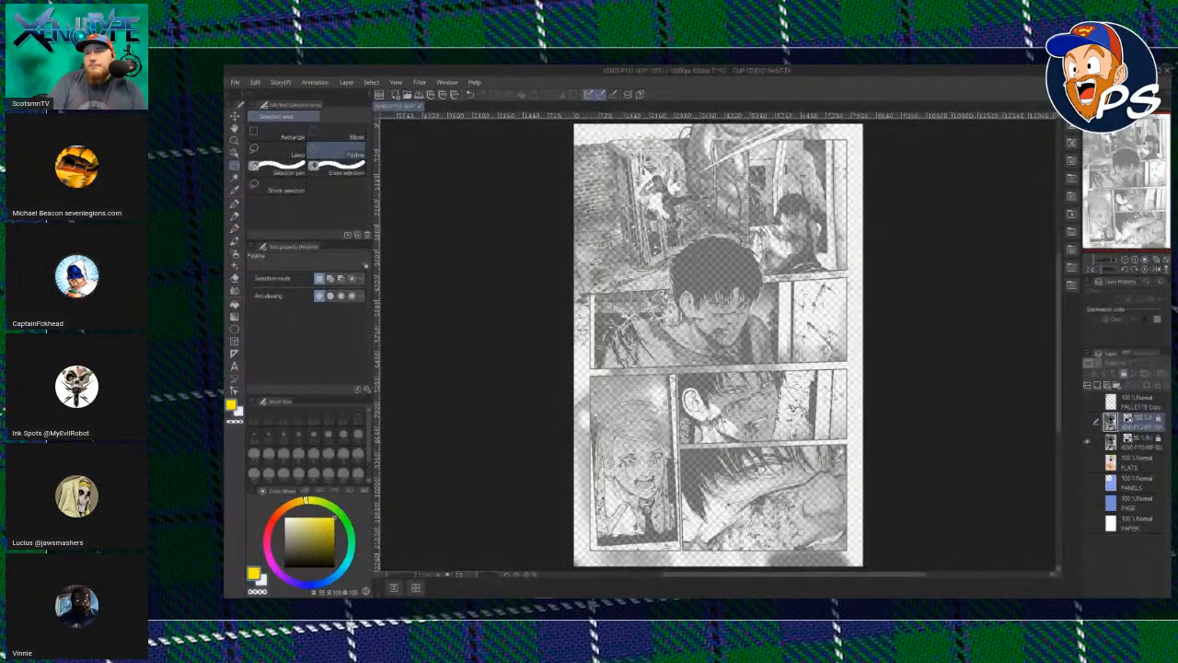
{"action": "left_click", "coordinate": [1101, 261]}
{"action": "left_click", "coordinate": [1101, 262]}
{"action": "left_click", "coordinate": [1102, 261]}
{"action": "left_click", "coordinate": [1102, 262]}
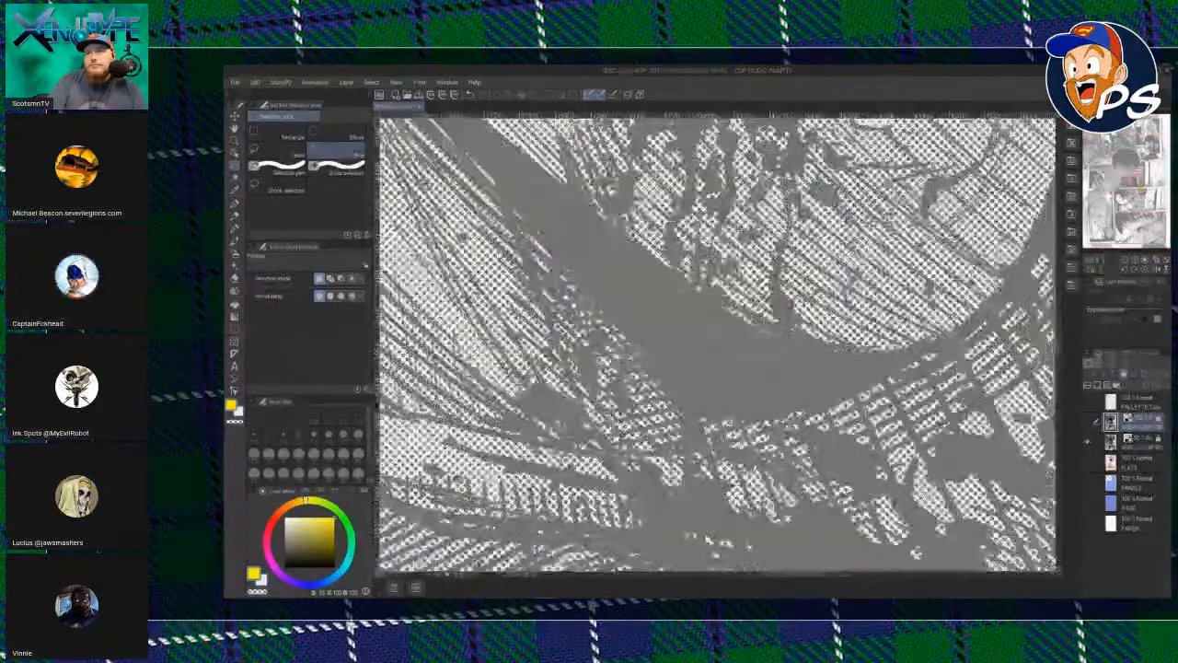
{"action": "left_click", "coordinate": [1102, 261]}
{"action": "left_click_drag", "start_coordinate": [1124, 181], "coordinate": [1121, 176]}
{"action": "left_click", "coordinate": [1159, 261]}
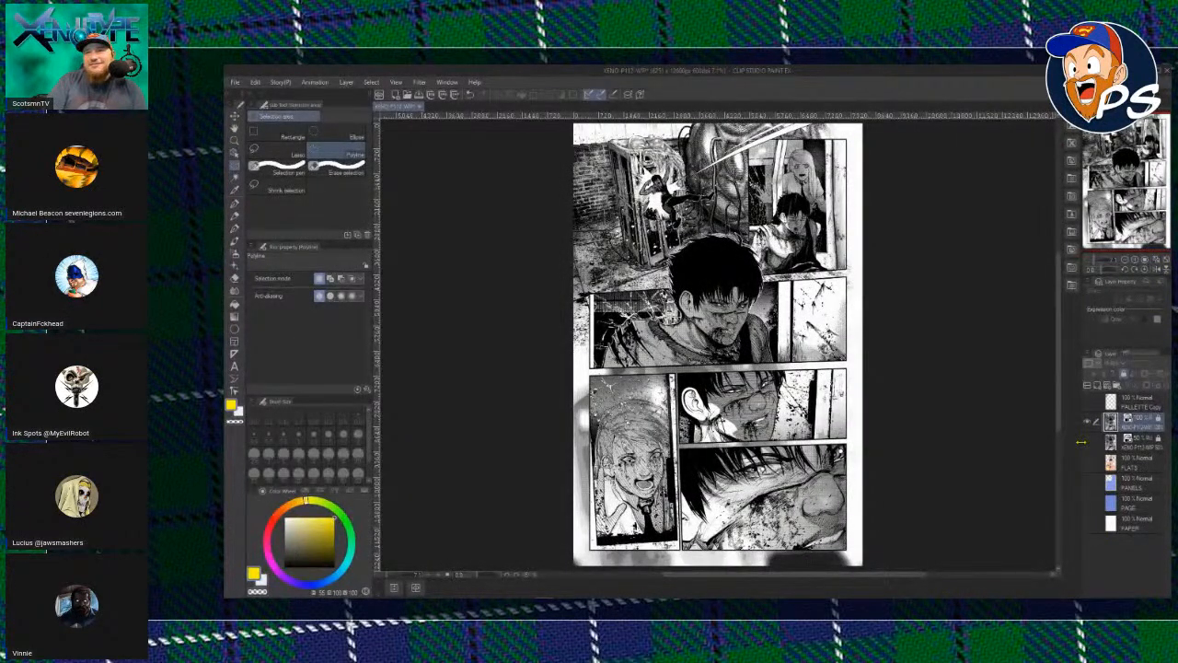
Examine the full-strength line art's dots and hatching up close, and return to the whole page.
{"action": "left_click", "coordinate": [1097, 260]}
{"action": "left_click", "coordinate": [1097, 260]}
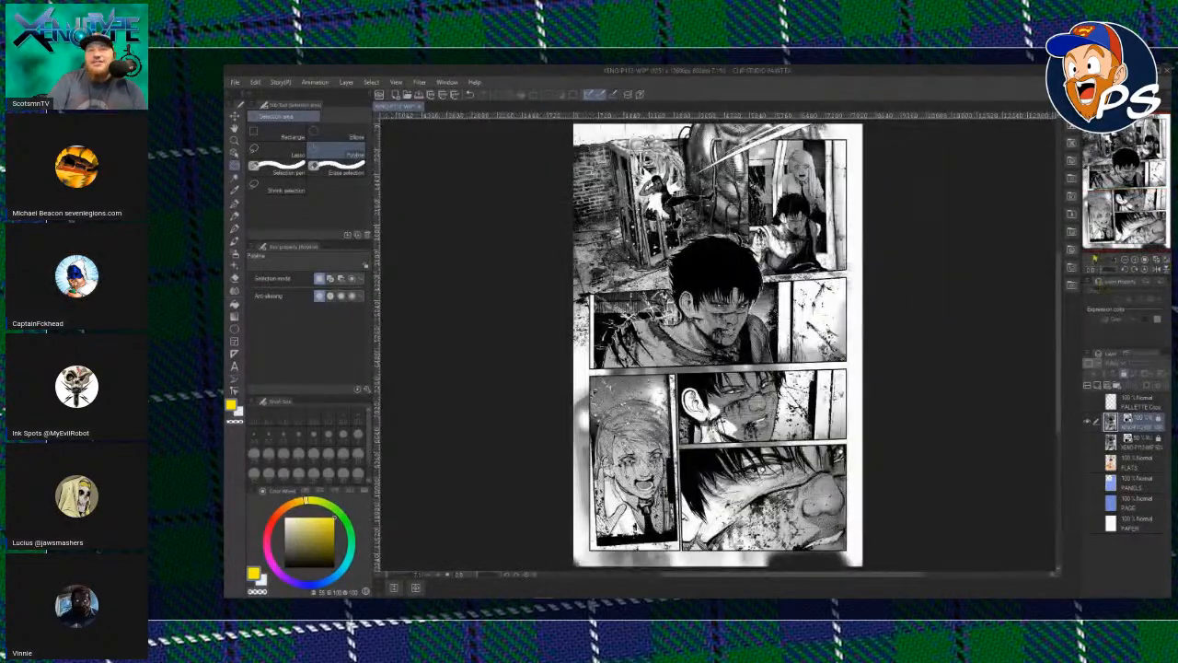
{"action": "left_click", "coordinate": [1097, 260]}
{"action": "left_click", "coordinate": [1097, 260]}
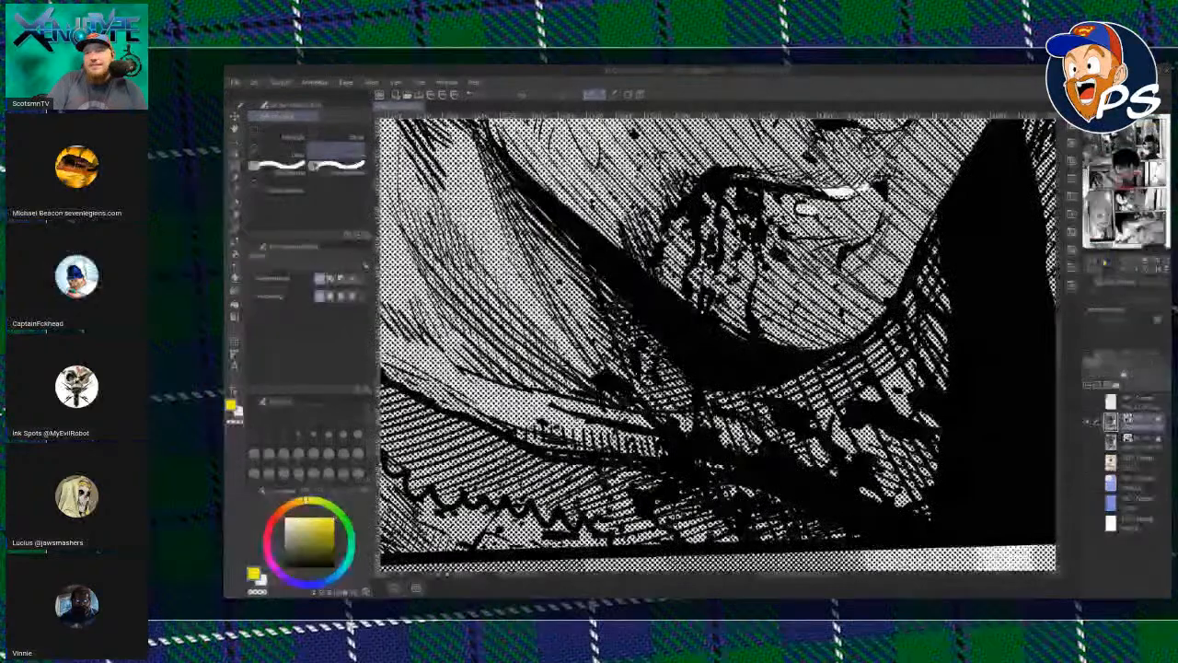
{"action": "left_click", "coordinate": [1102, 261]}
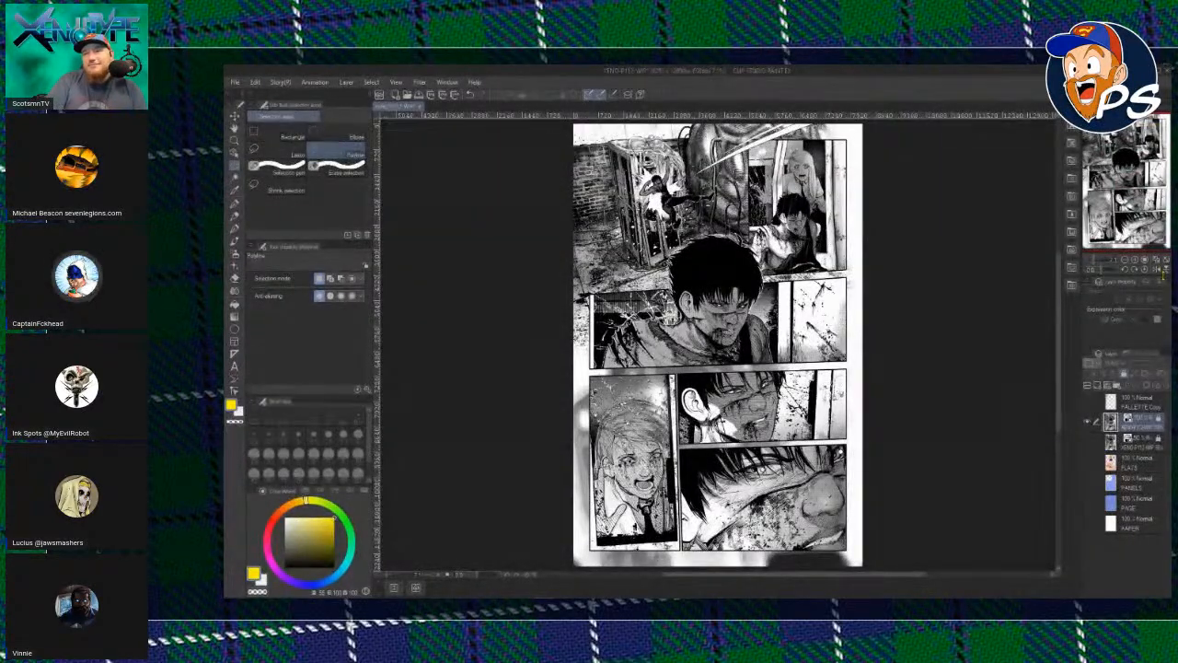
Hide the line art and show the PAPER, PAGE and PANELS layers one after another.
{"action": "left_click", "coordinate": [1088, 422]}
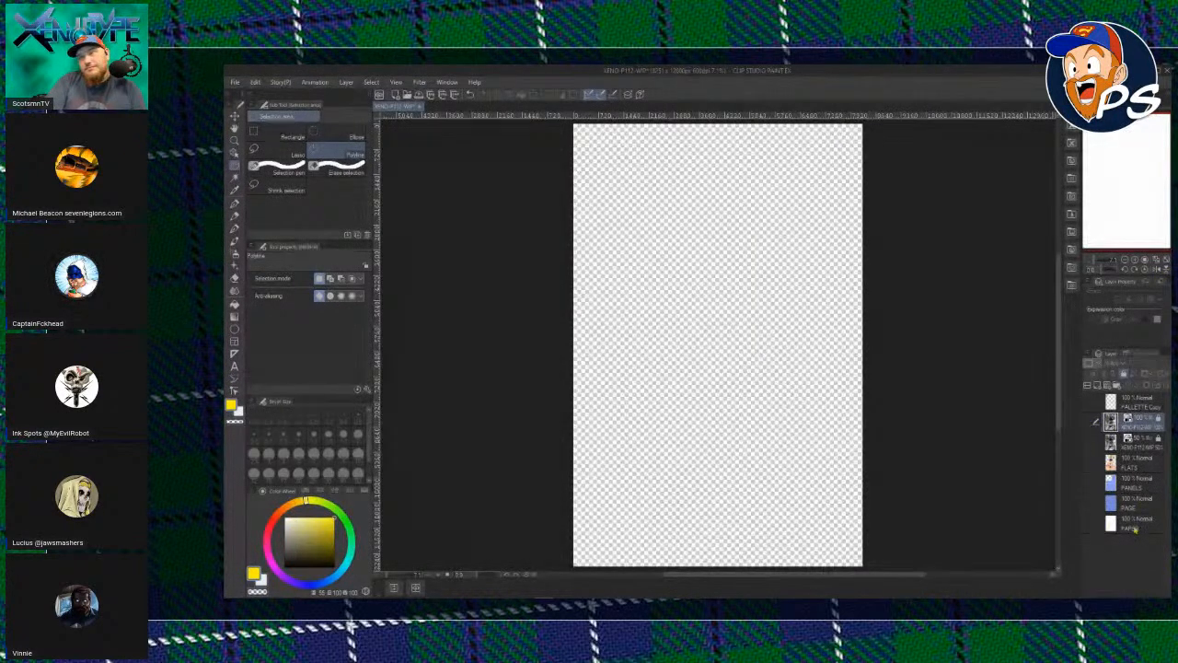
{"action": "left_click", "coordinate": [1088, 524]}
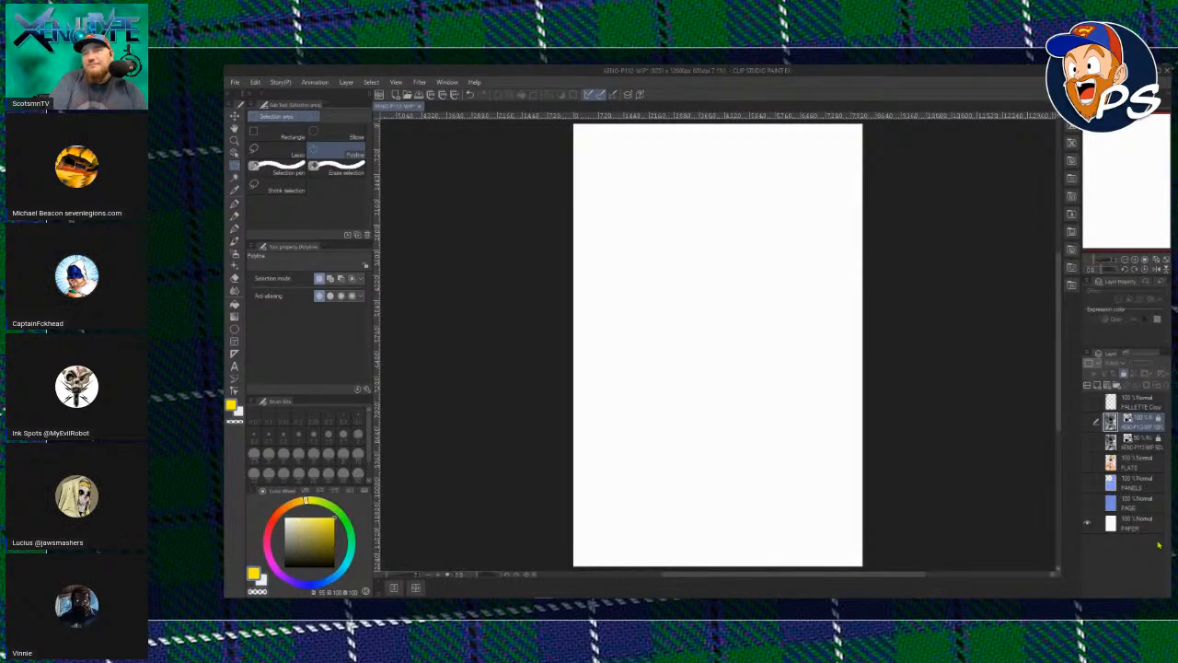
{"action": "left_click", "coordinate": [1086, 502]}
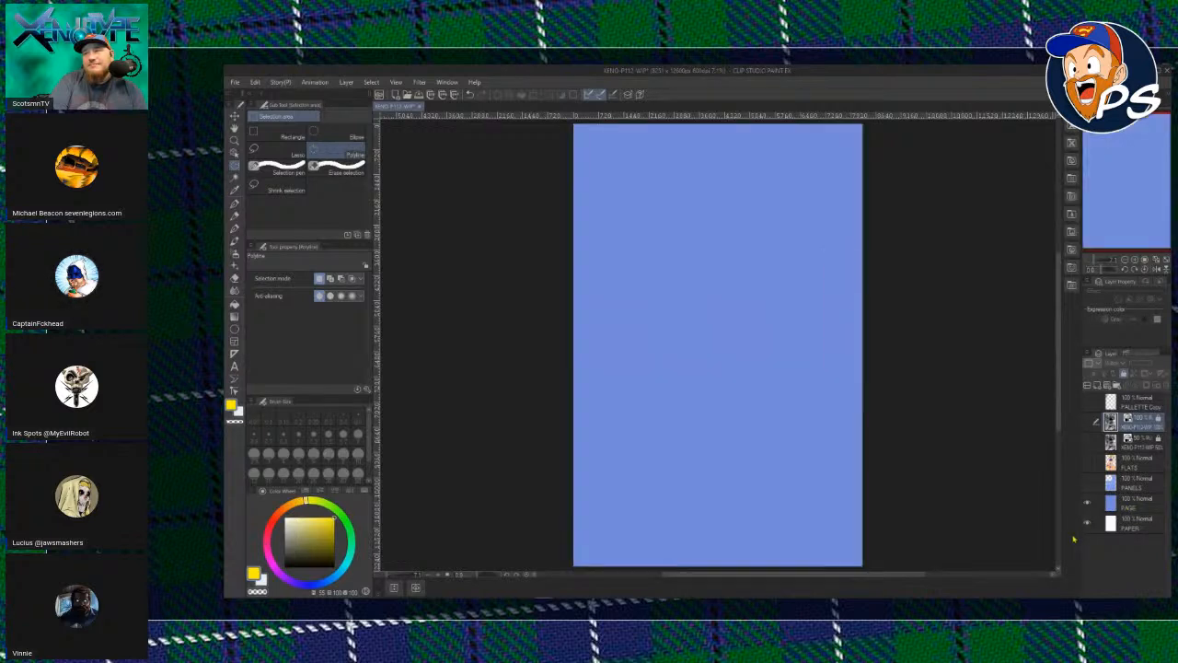
{"action": "left_click", "coordinate": [1087, 482]}
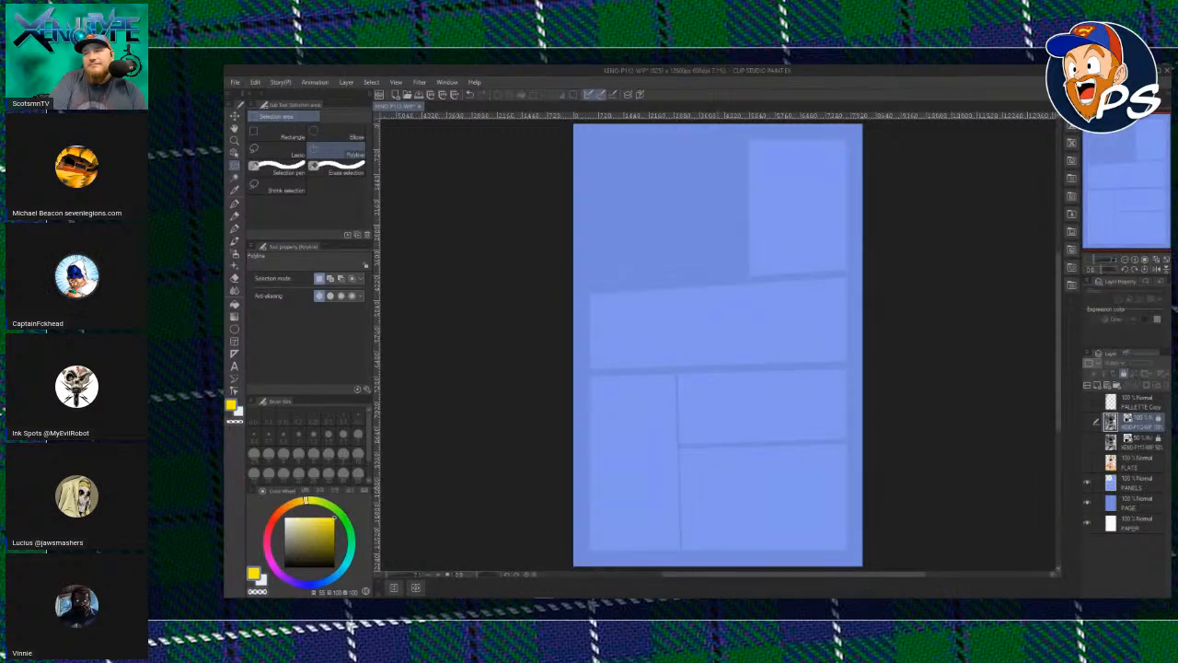
Show and hide the FLATS layer, and leave only the full-strength line art layer visible.
{"action": "left_click", "coordinate": [1086, 463]}
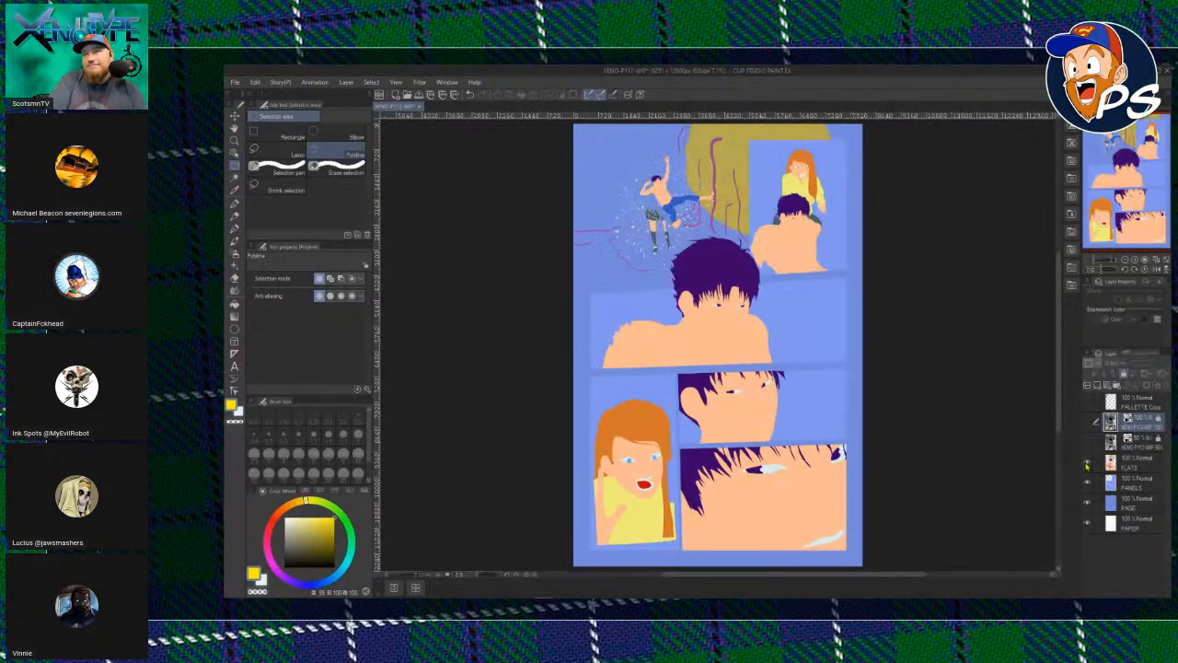
{"action": "left_click", "coordinate": [1087, 463]}
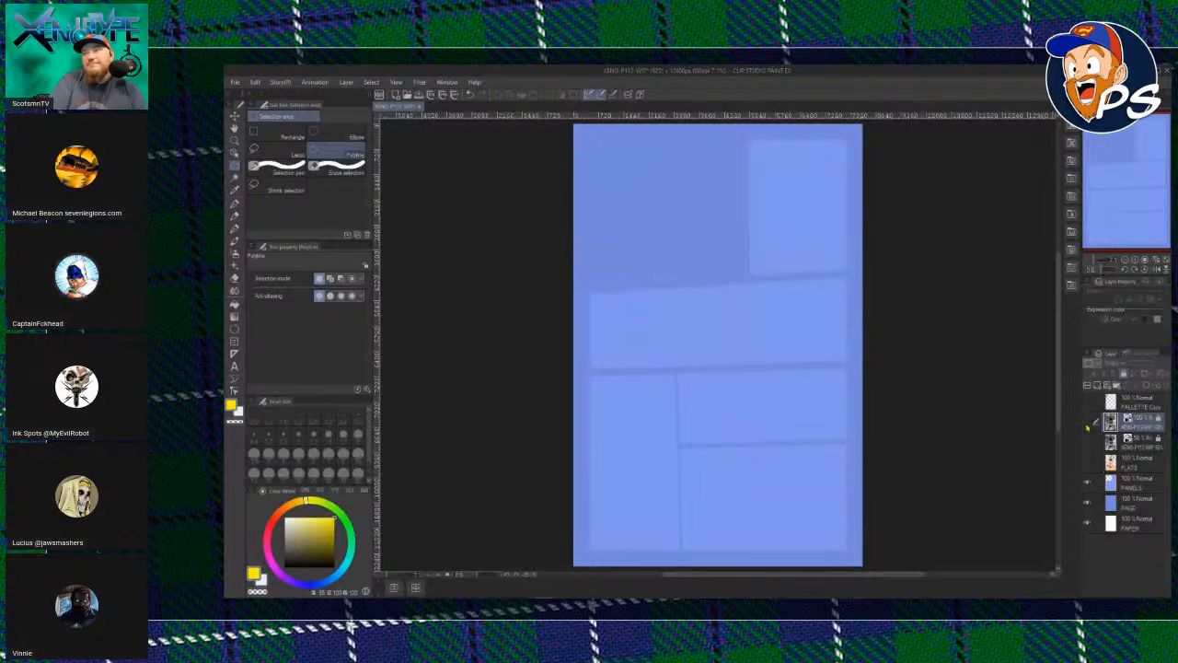
{"action": "left_click_drag", "start_coordinate": [1088, 525], "coordinate": [1087, 480]}
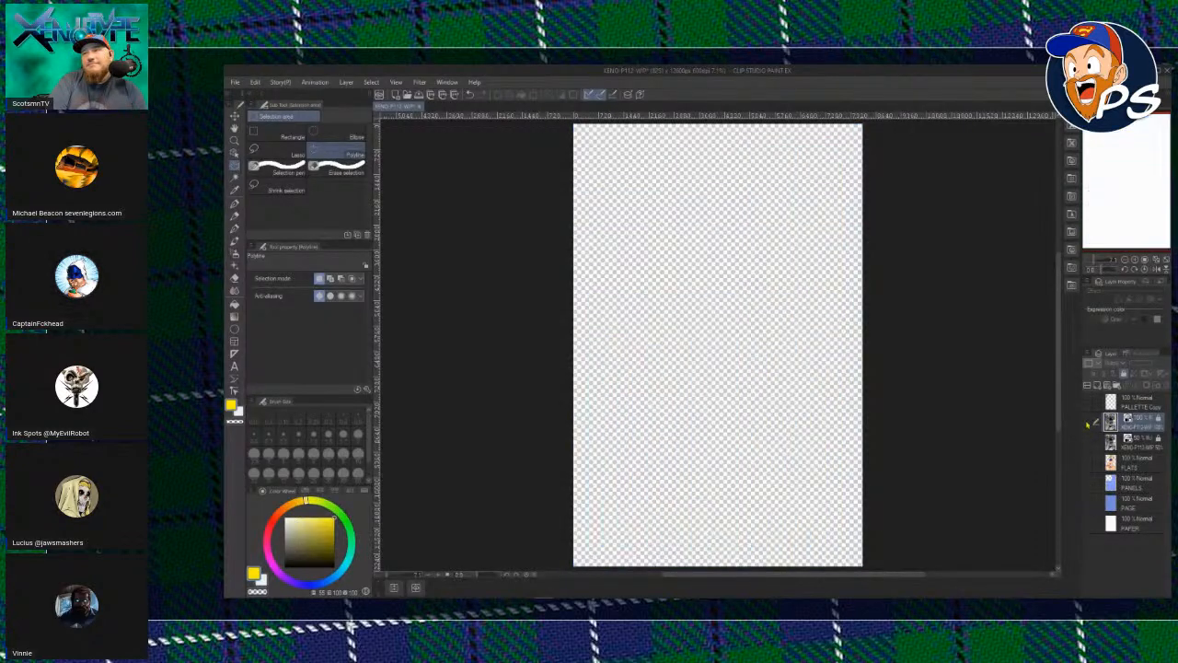
{"action": "left_click", "coordinate": [1087, 420]}
Unlock the full-strength line art layer, set its blending mode to Normal and convert its brightness to opacity.
{"action": "left_click", "coordinate": [1124, 374]}
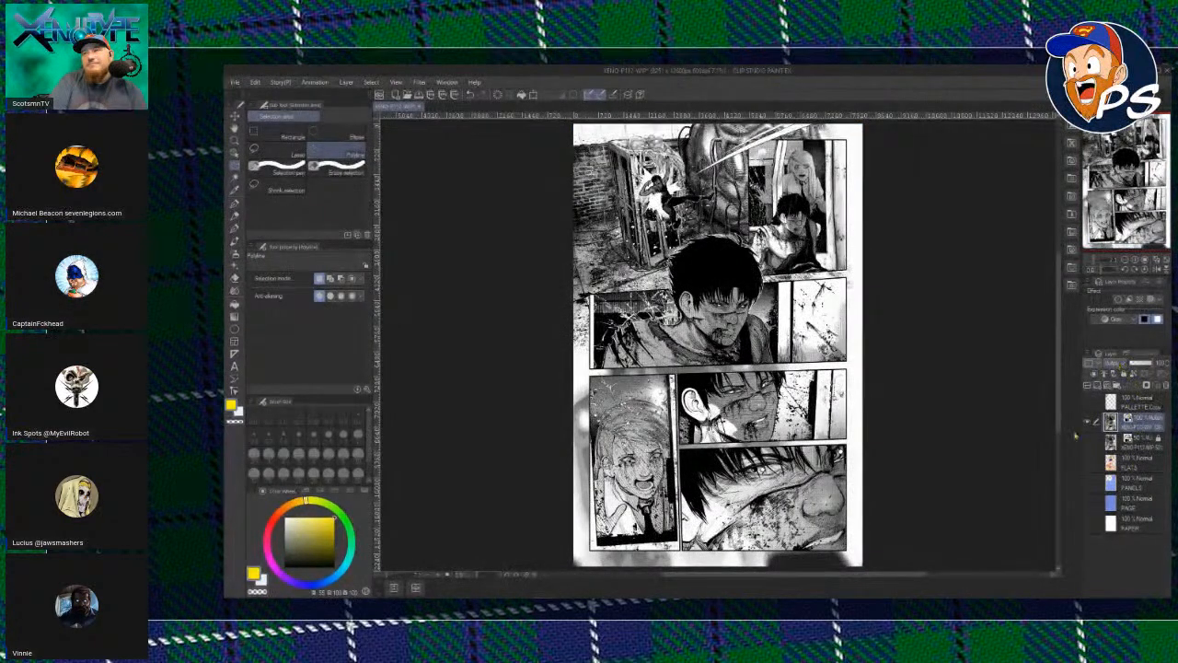
{"action": "left_click", "coordinate": [1118, 365]}
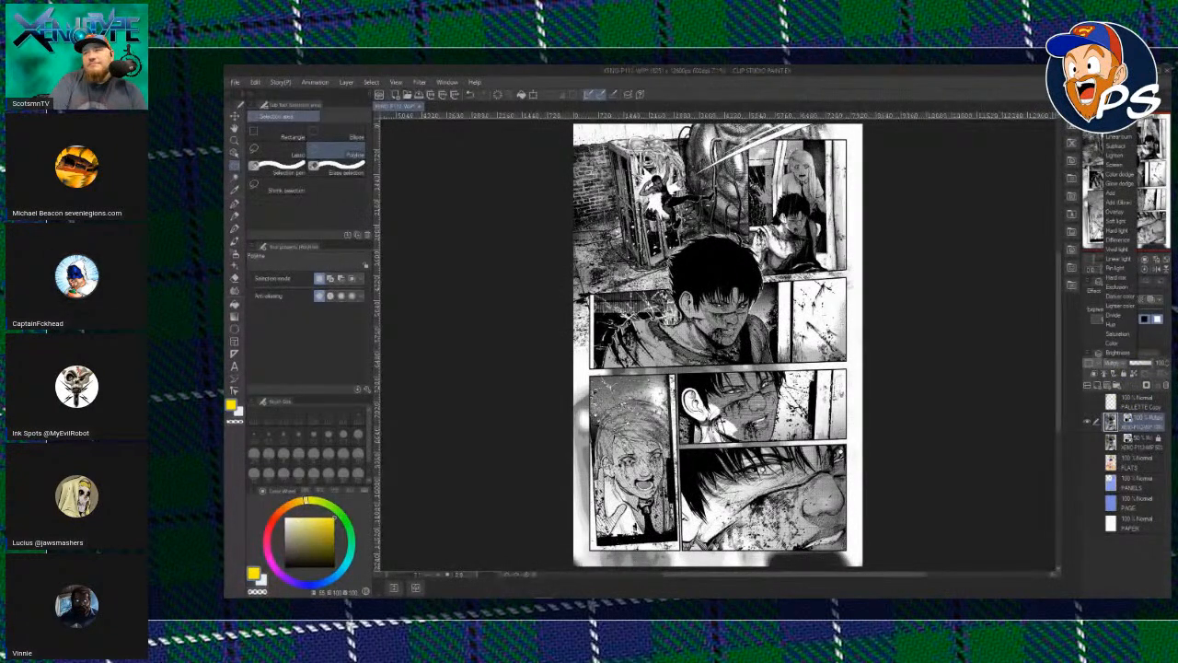
{"action": "left_click", "coordinate": [1115, 99]}
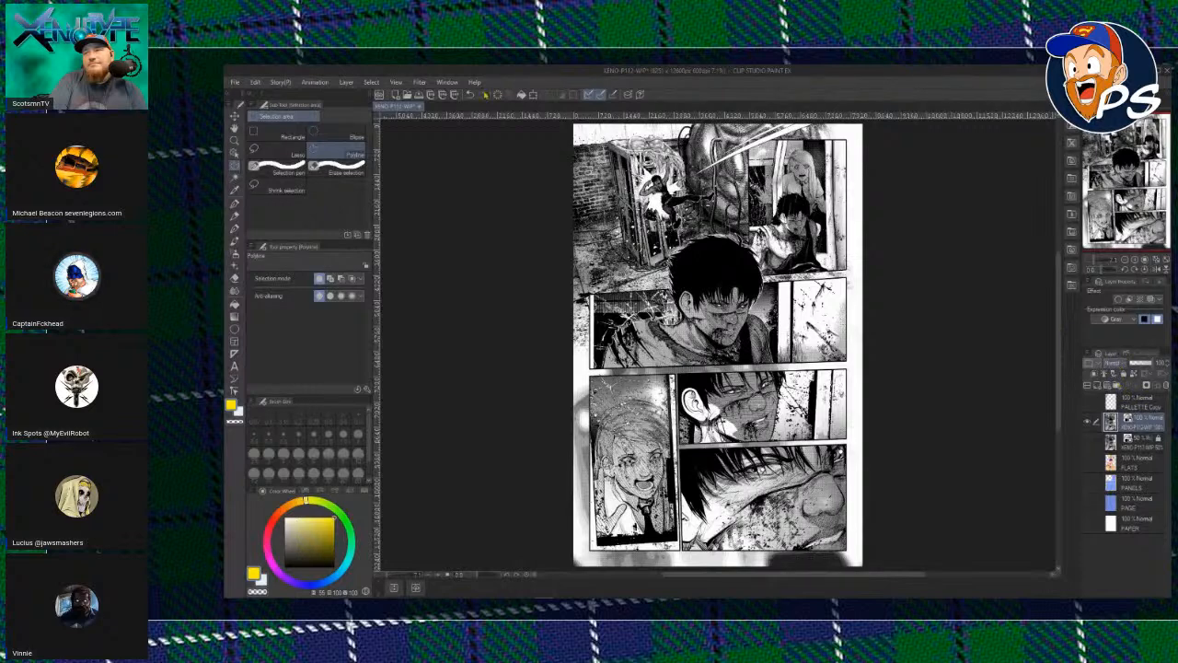
{"action": "left_click", "coordinate": [280, 81]}
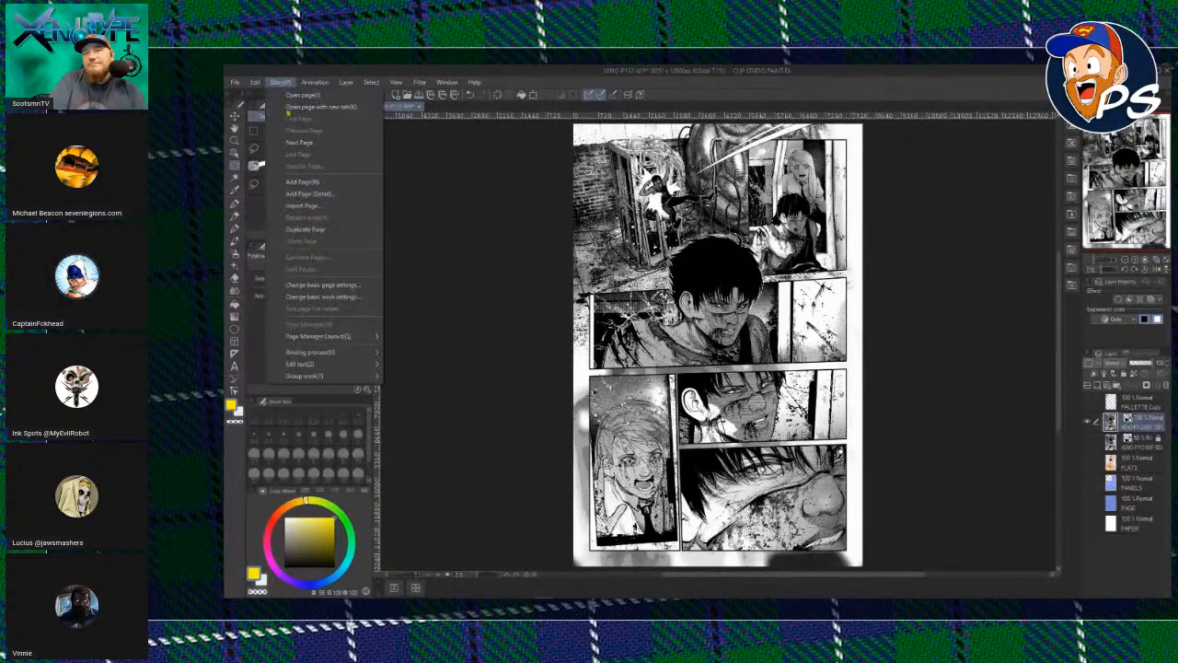
{"action": "mouse_move", "coordinate": [258, 83]}
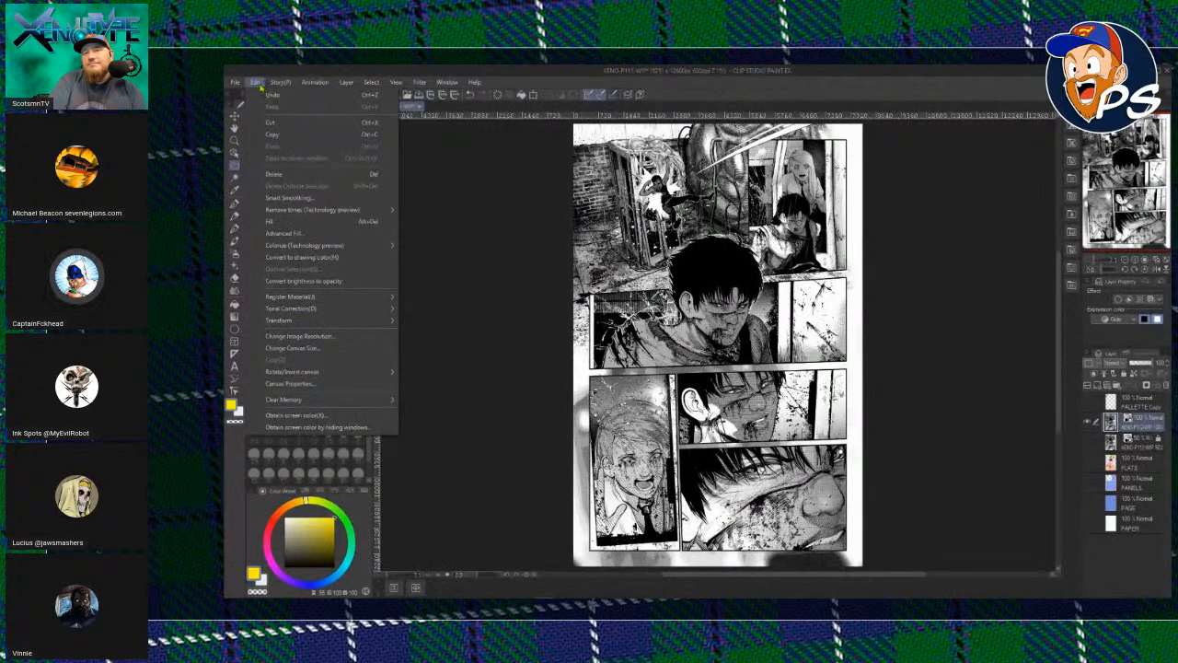
{"action": "left_click", "coordinate": [355, 283]}
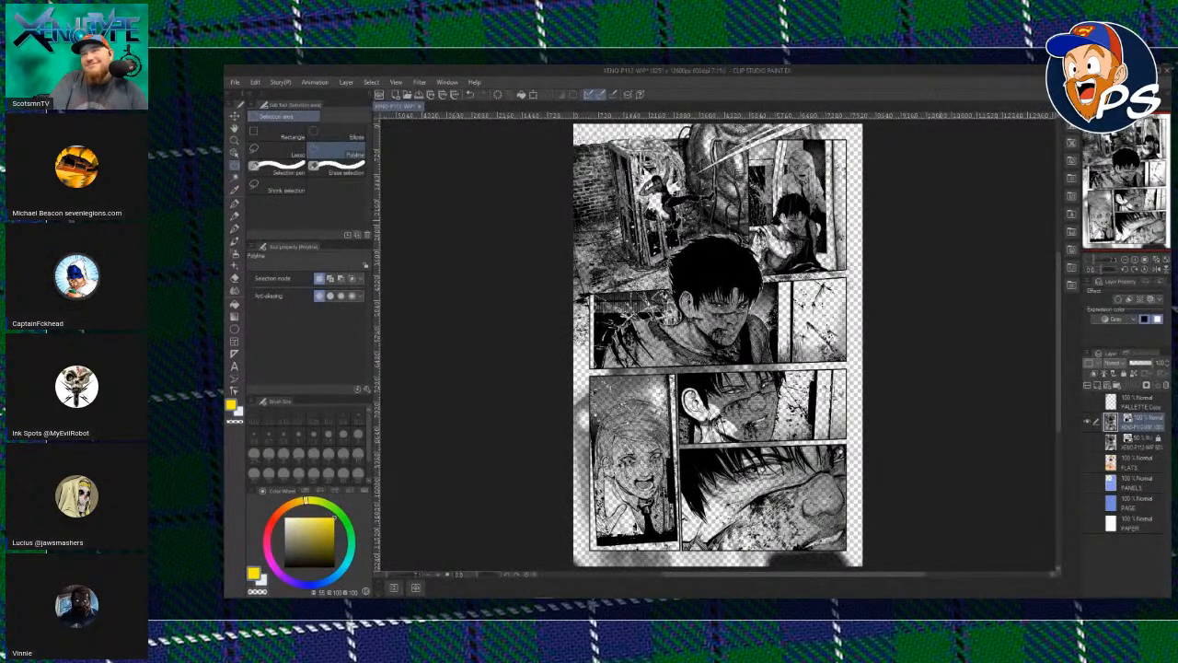
Check the transparent line art against the PAGE layer, and undo the brightness-to-opacity conversion.
{"action": "left_click", "coordinate": [1086, 502]}
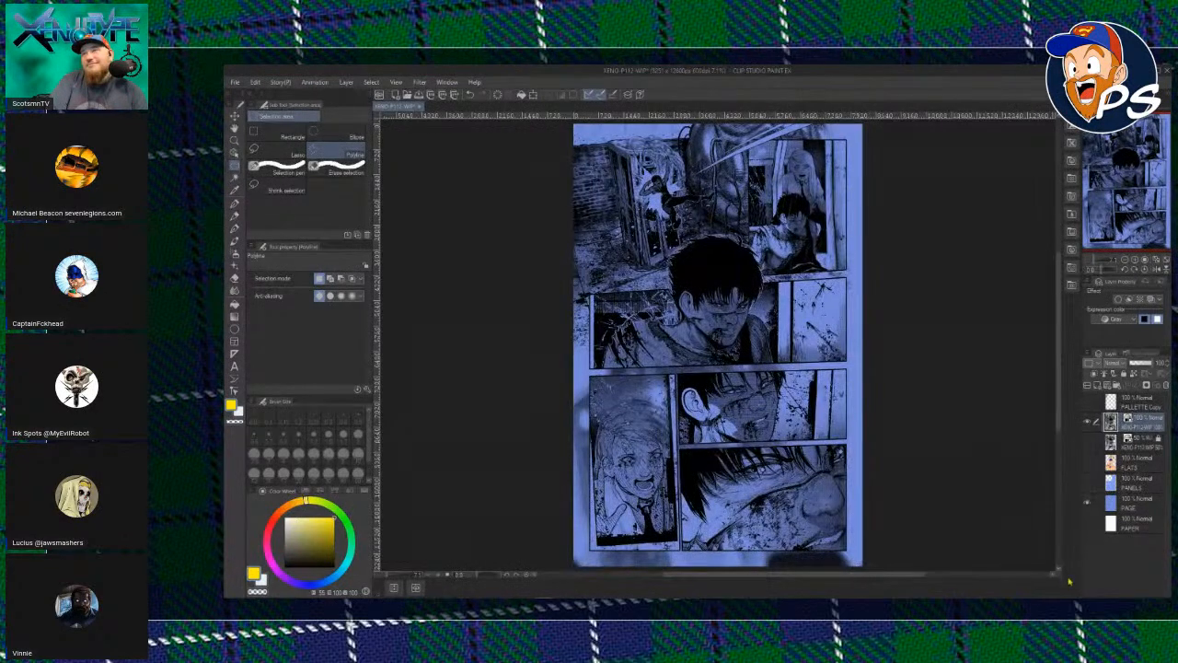
{"action": "left_click", "coordinate": [1086, 502]}
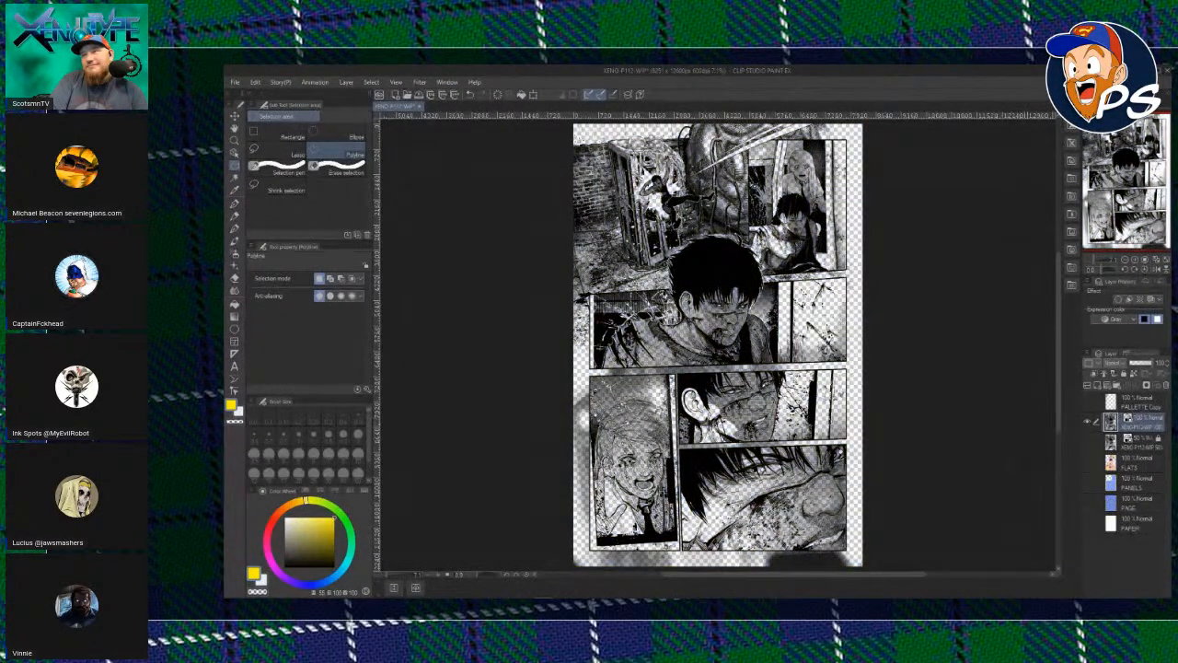
{"action": "key", "text": "ctrl+z"}
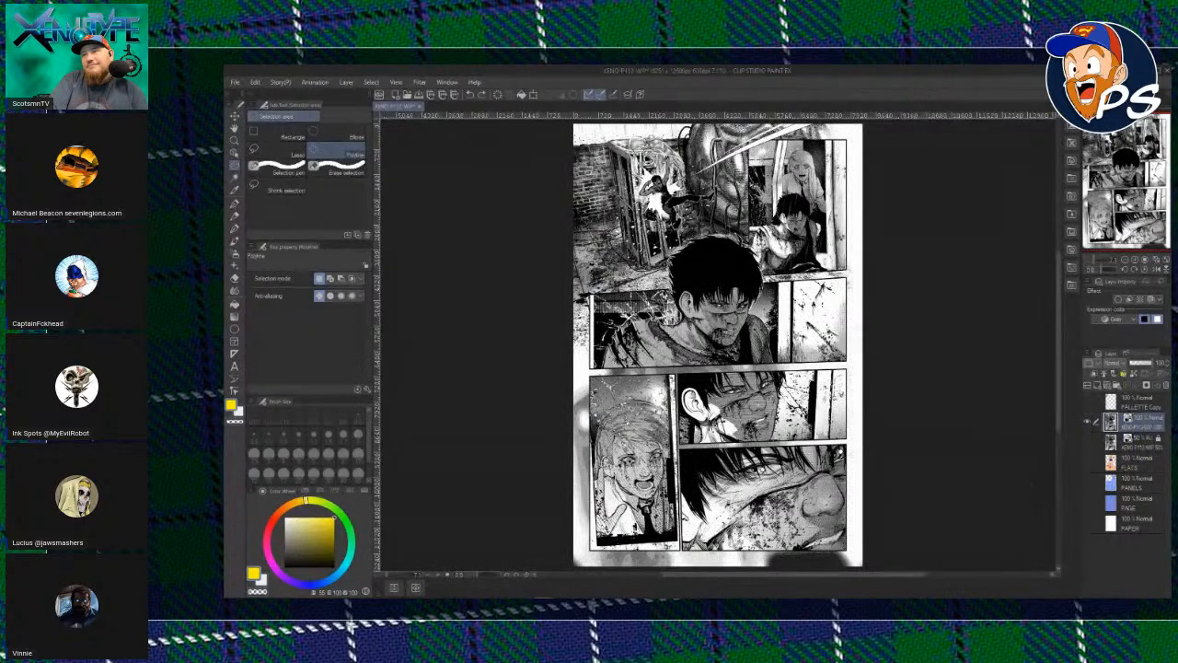
Return the full-strength line art layer to Multiply blending and lock the layer.
{"action": "left_click", "coordinate": [1120, 365]}
{"action": "left_click", "coordinate": [1120, 146]}
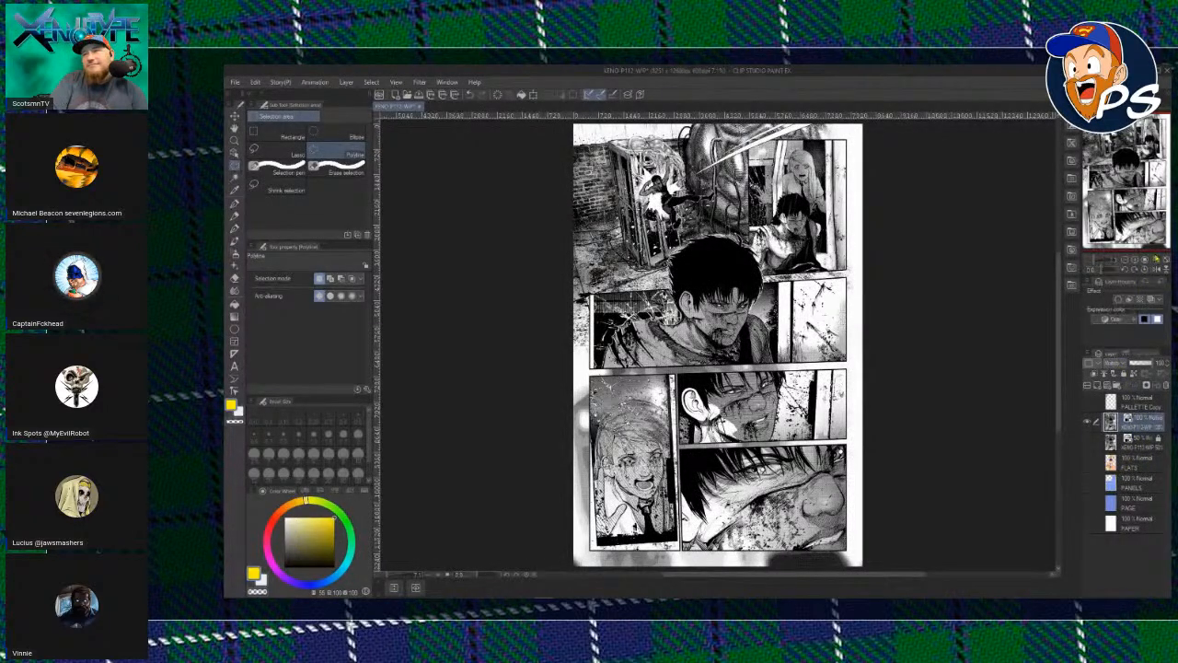
{"action": "left_click", "coordinate": [1124, 375]}
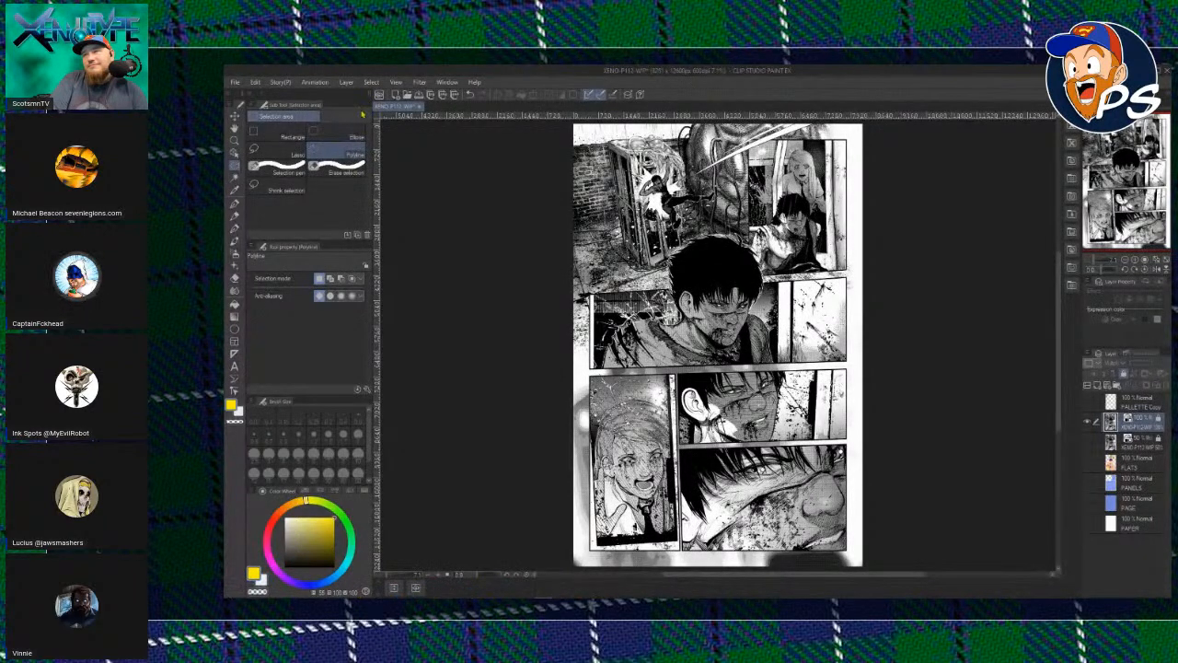
Switch back and forth between the Fill, pen and Selection area tools to compare them, ending on the Polyline selection.
{"action": "key", "text": "g"}
{"action": "key", "text": "p"}
{"action": "key", "text": "m"}
{"action": "key", "text": "g"}
{"action": "key", "text": "p"}
{"action": "key", "text": "g"}
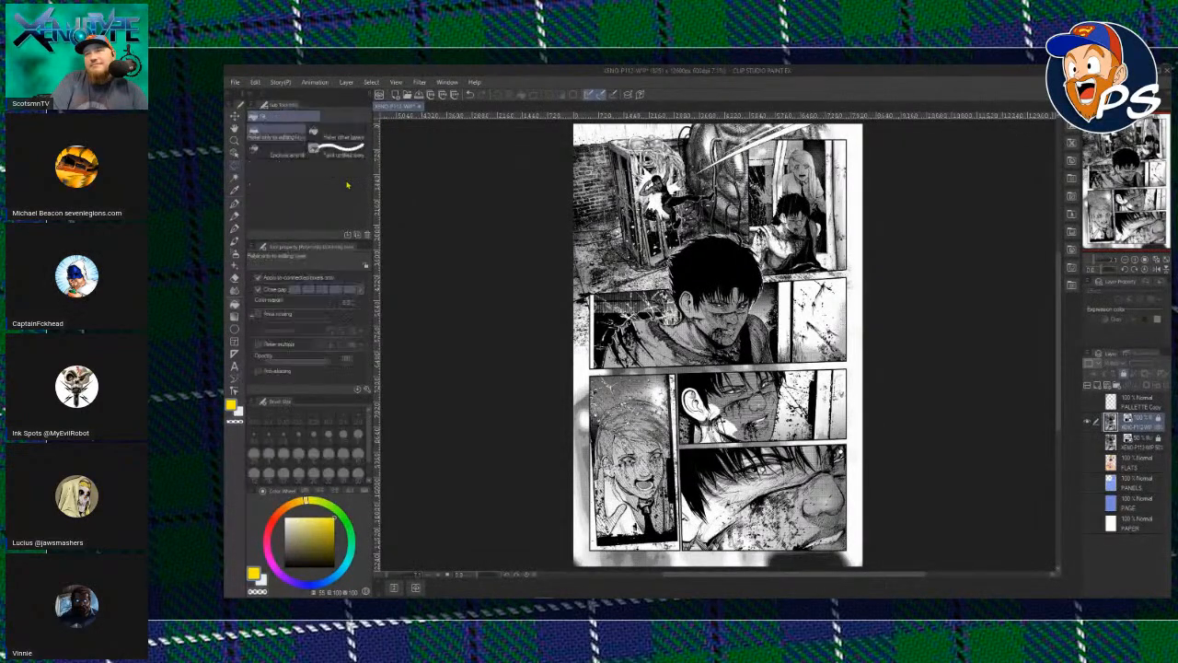
{"action": "key", "text": "m"}
{"action": "key", "text": "p"}
{"action": "key", "text": "g"}
{"action": "key", "text": "m"}
{"action": "key", "text": "p"}
{"action": "key", "text": "m"}
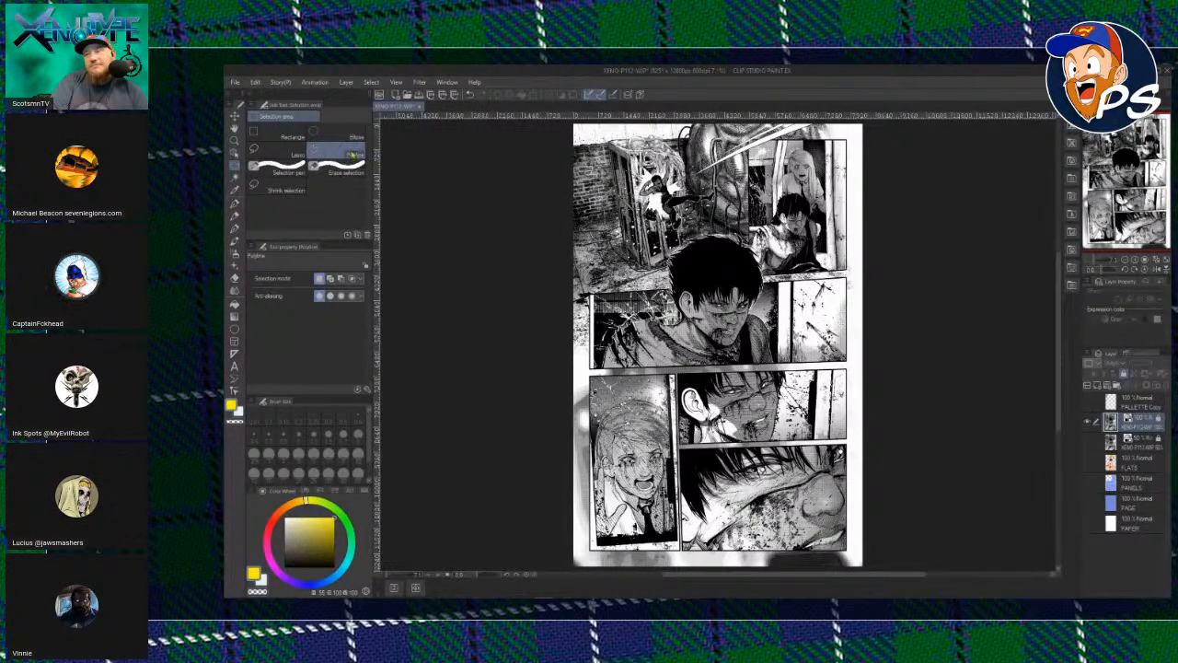
Compare the Lasso and Polyline selection settings, keeping Polyline as the active selection sub tool.
{"action": "left_click", "coordinate": [276, 153]}
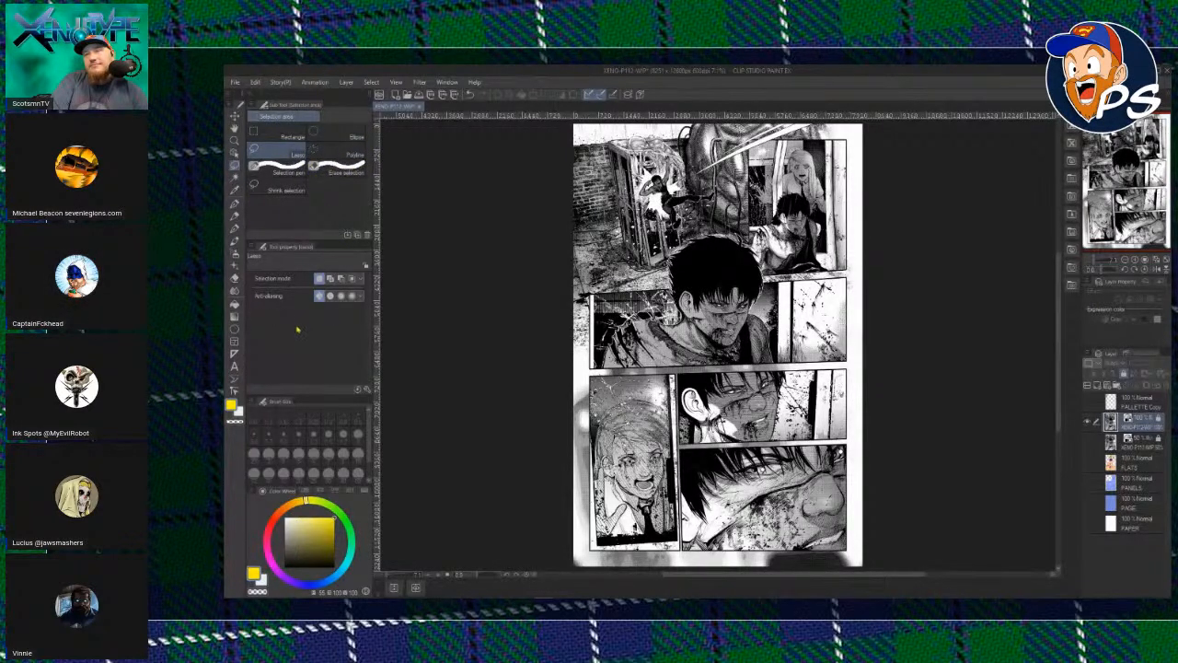
{"action": "left_click", "coordinate": [336, 153]}
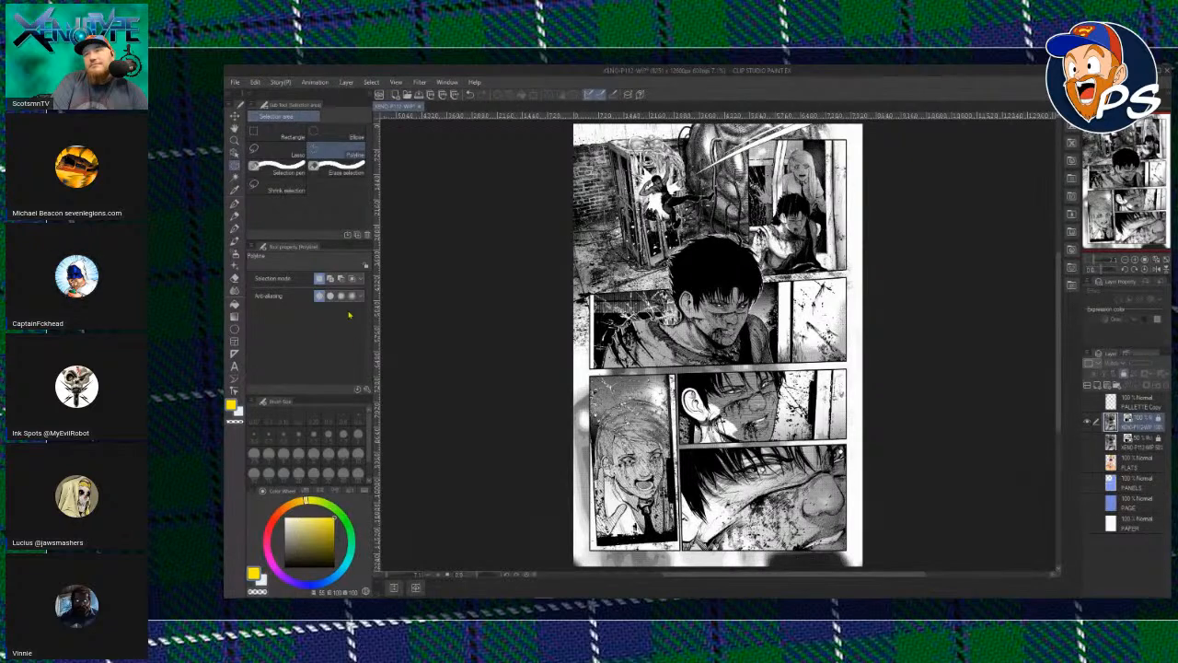
{"action": "key", "text": "m"}
{"action": "key", "text": "p"}
{"action": "key", "text": "m"}
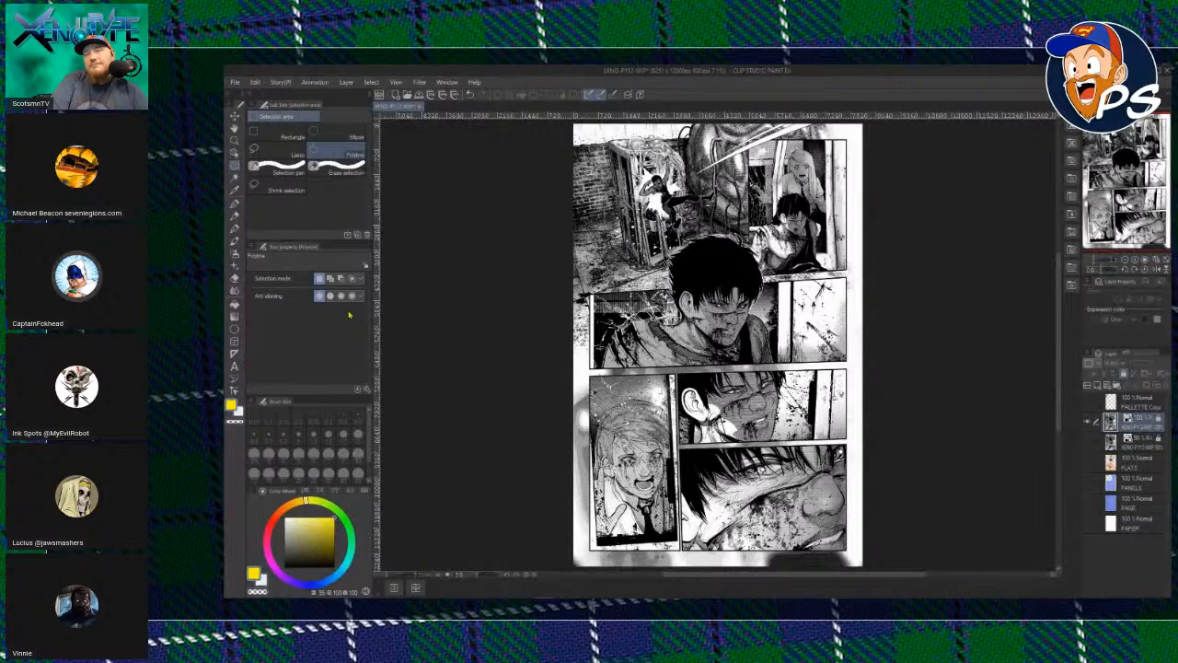
Review the Fill tool's settings for referring only to the editing layer, and return to the Polyline selection.
{"action": "key", "text": "g"}
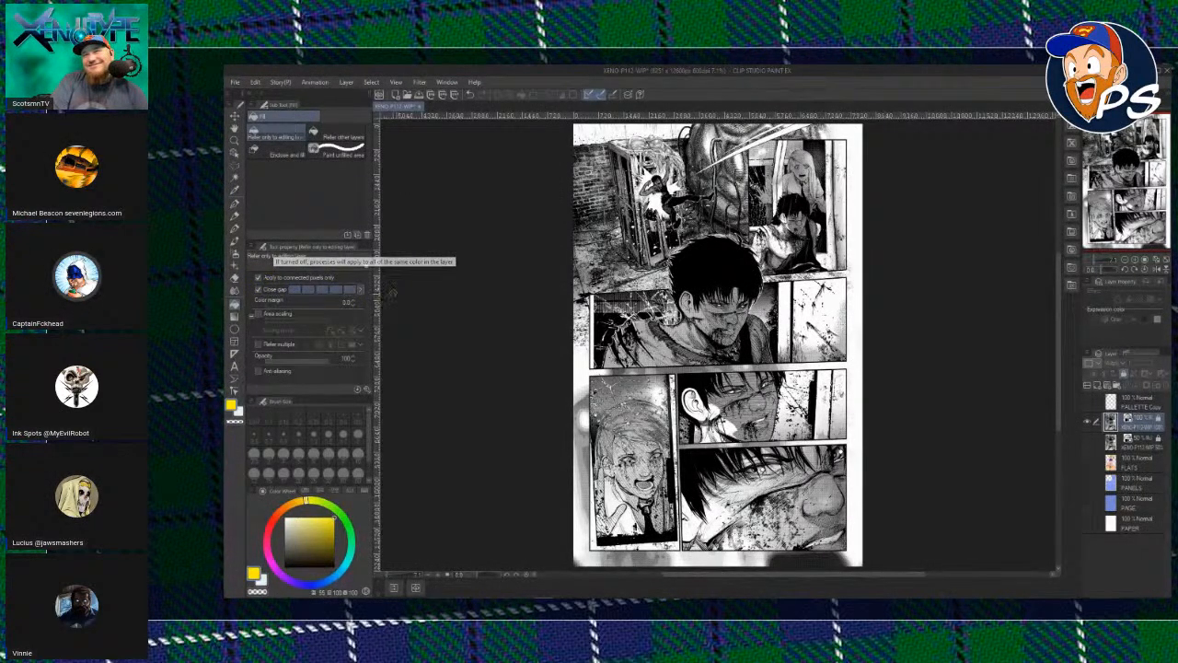
{"action": "key", "text": "m"}
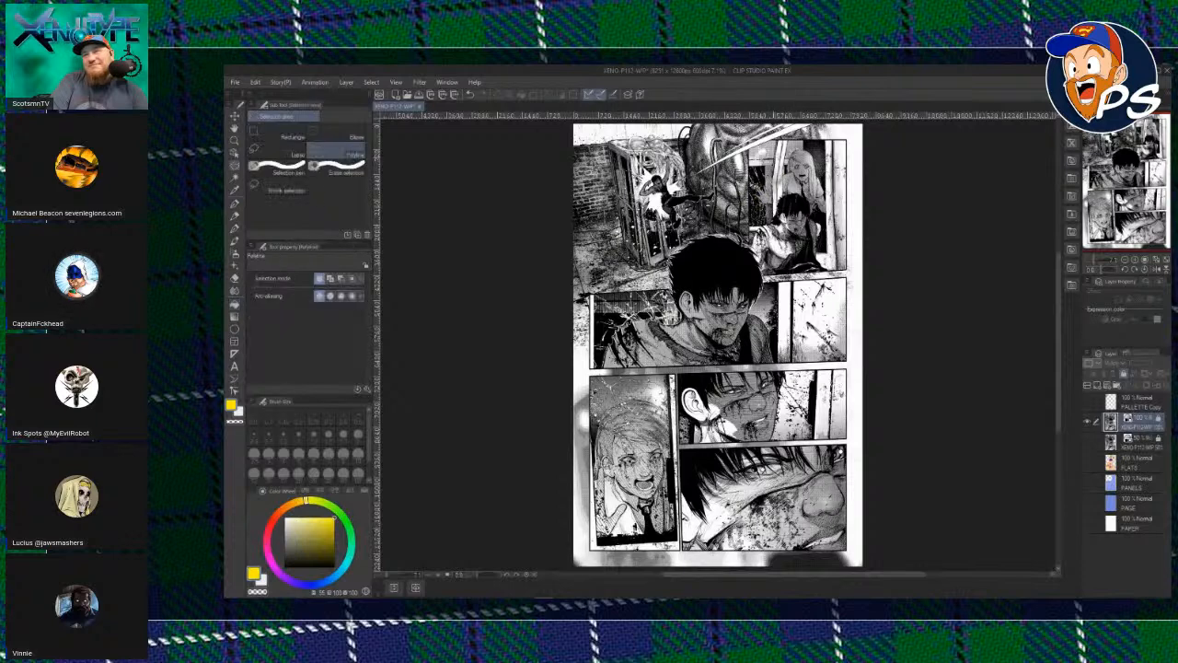
{"action": "key", "text": "g"}
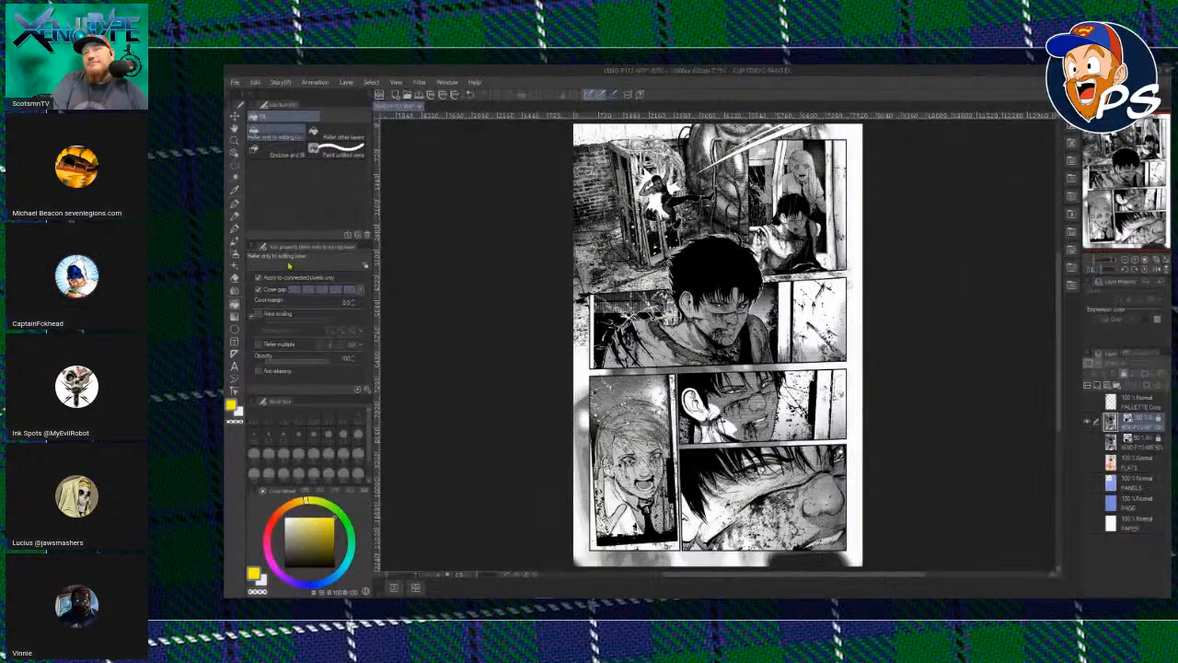
{"action": "key", "text": "m"}
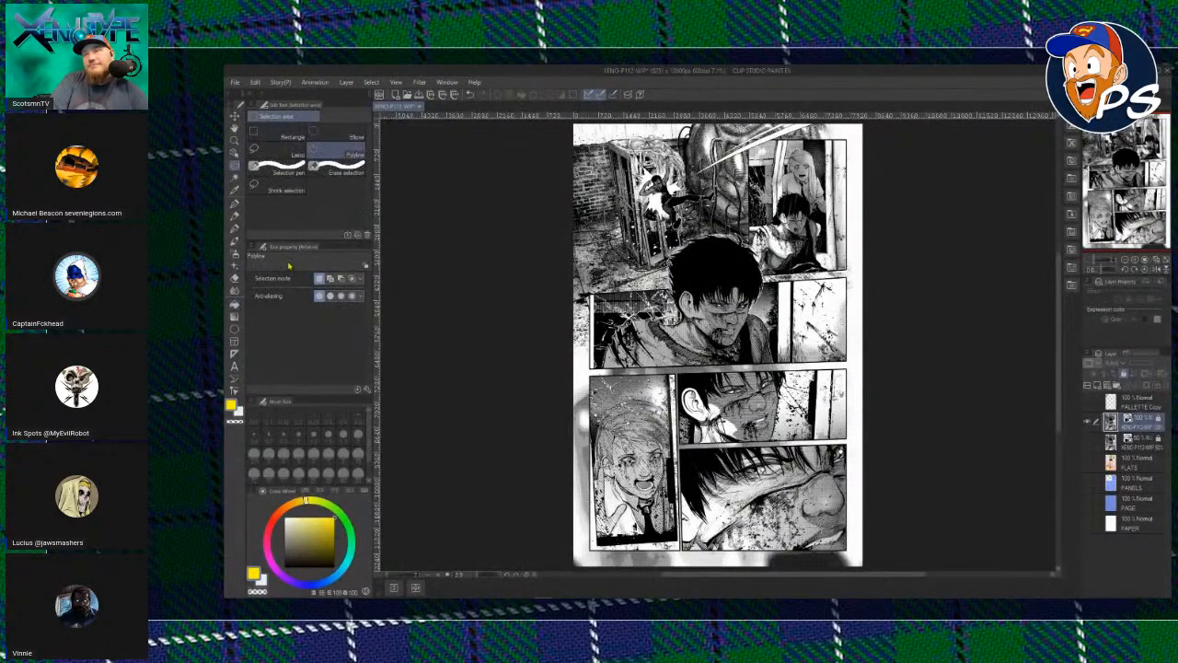
Check the Inker Flatter 2 pen's anti-aliasing and the Auto select tool's settings, and return to the Polyline selection.
{"action": "key", "text": "p"}
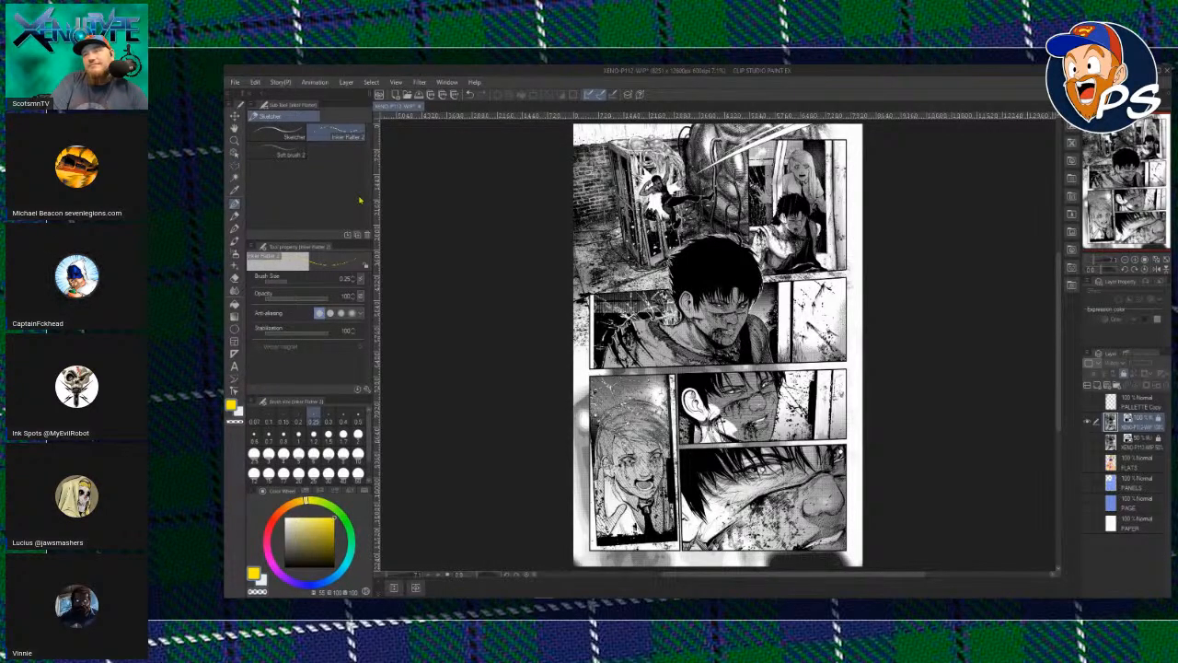
{"action": "left_click", "coordinate": [318, 313]}
{"action": "key", "text": "m"}
{"action": "key", "text": "w"}
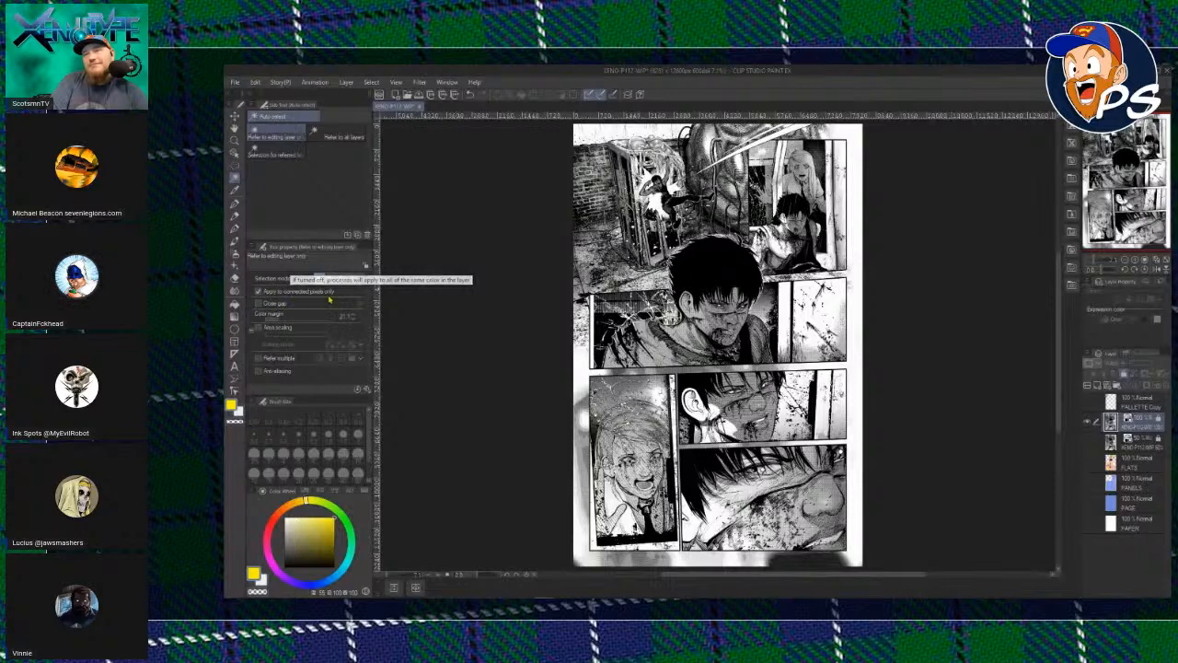
{"action": "key", "text": "m"}
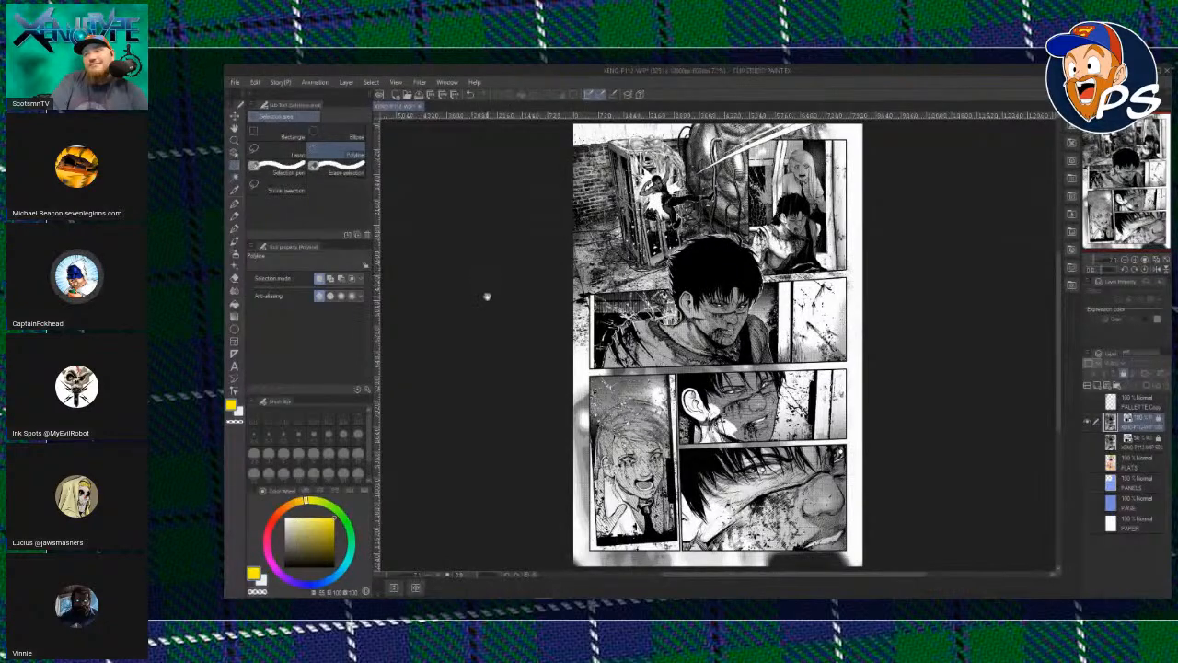
Examine the line art of the page's upper panels up close, and return to the whole page.
{"action": "left_click_drag", "start_coordinate": [486, 296], "coordinate": [521, 307]}
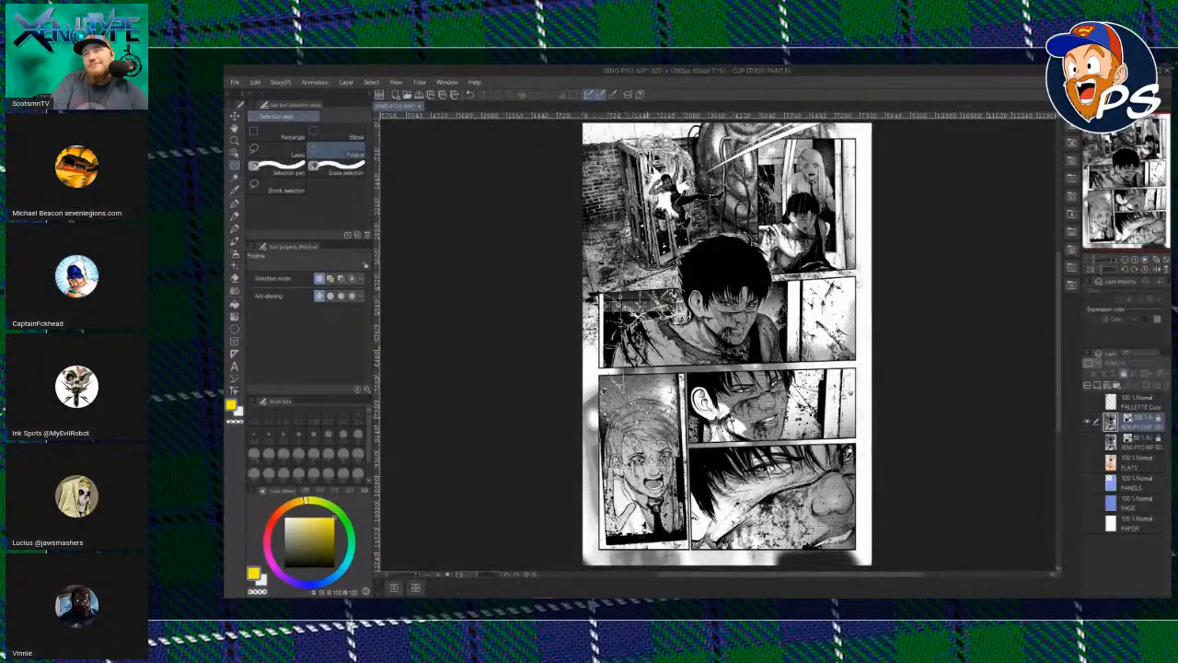
{"action": "left_click_drag", "start_coordinate": [520, 308], "coordinate": [540, 290]}
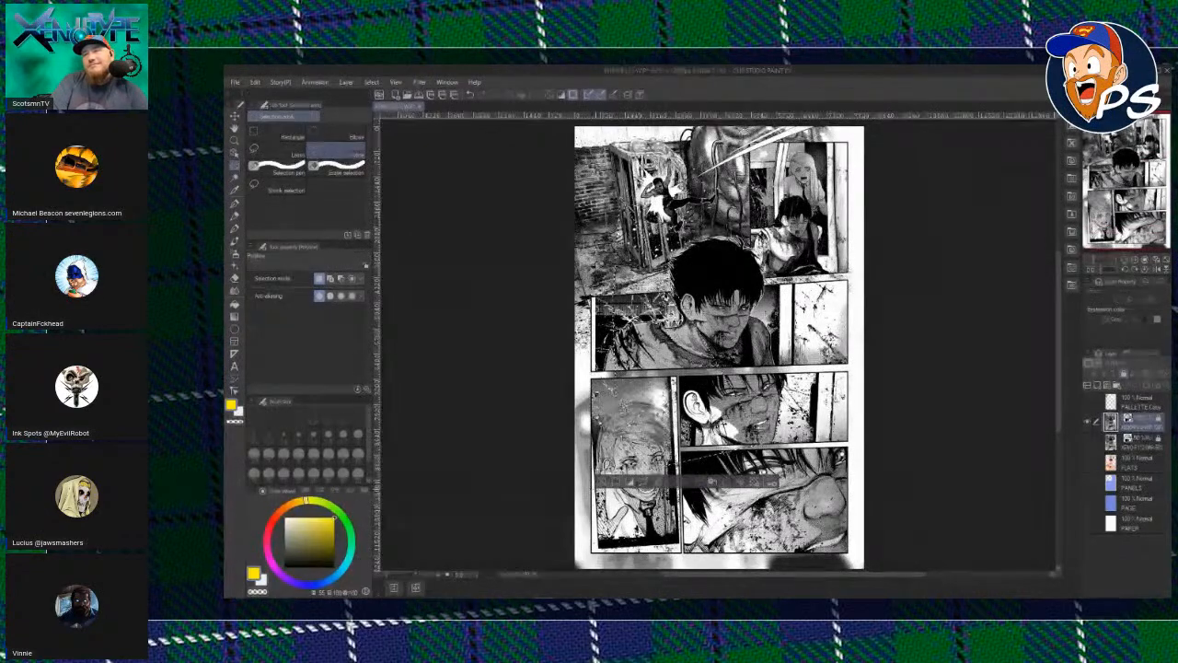
{"action": "left_click_drag", "start_coordinate": [1093, 261], "coordinate": [1101, 262]}
{"action": "mouse_move", "coordinate": [1121, 146]}
{"action": "left_mouse_down"}
{"action": "mouse_move", "coordinate": [1150, 140]}
{"action": "mouse_move", "coordinate": [1120, 142]}
{"action": "left_mouse_up"}
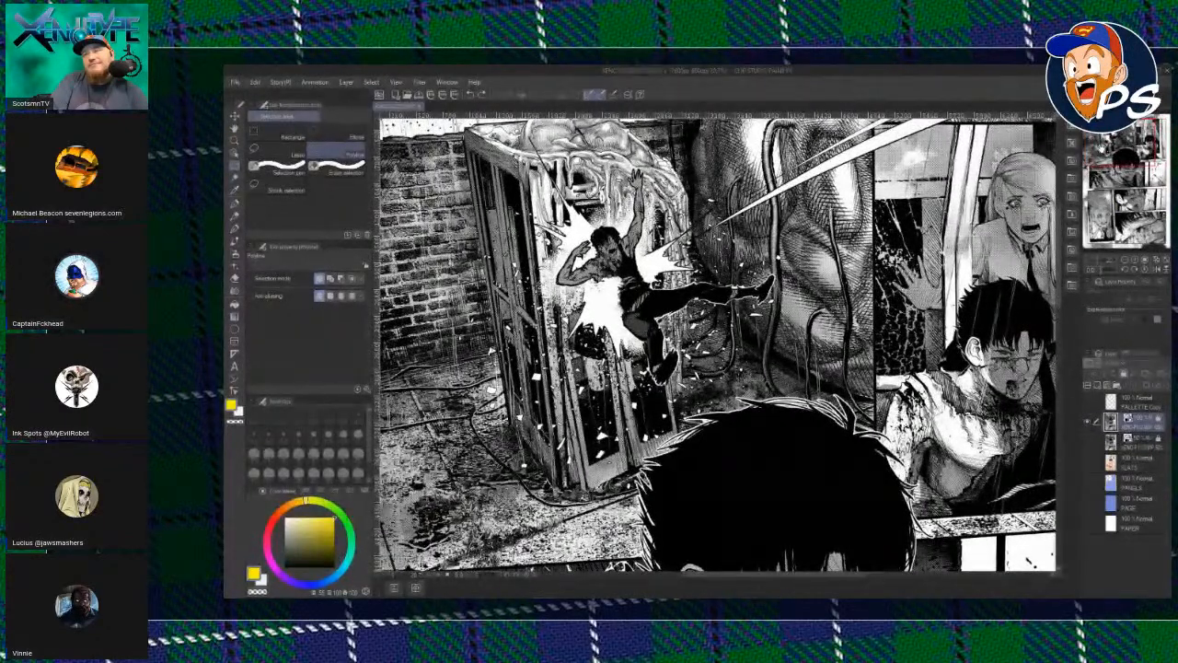
{"action": "left_click_drag", "start_coordinate": [1120, 142], "coordinate": [1119, 141]}
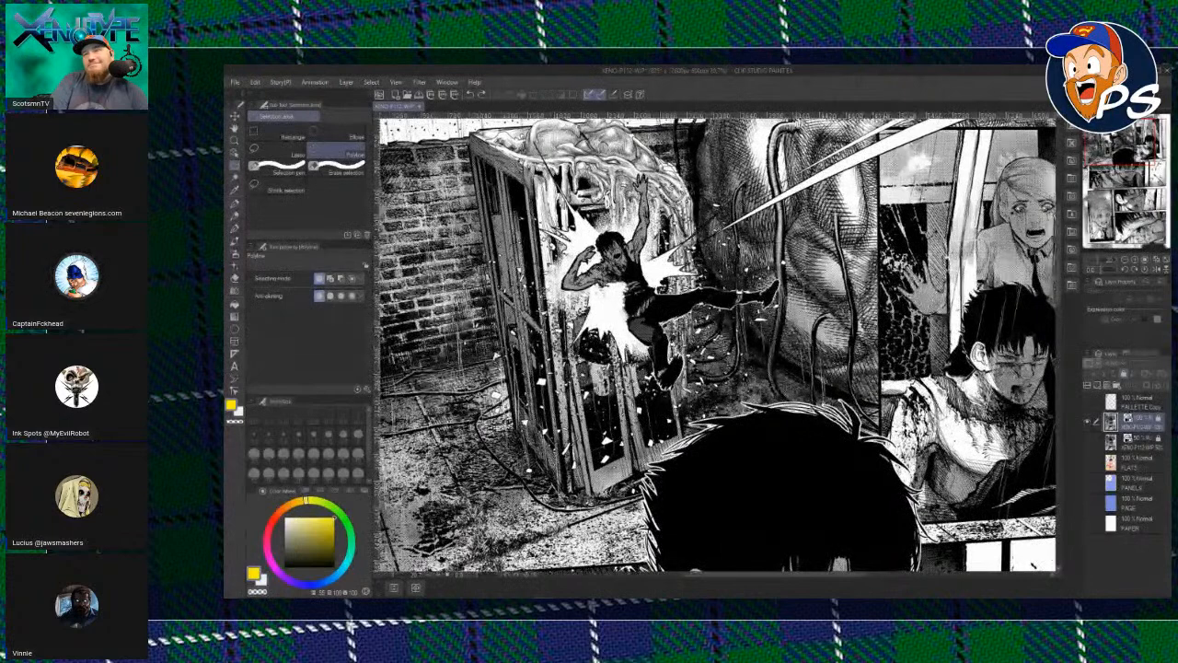
{"action": "left_click", "coordinate": [1166, 260]}
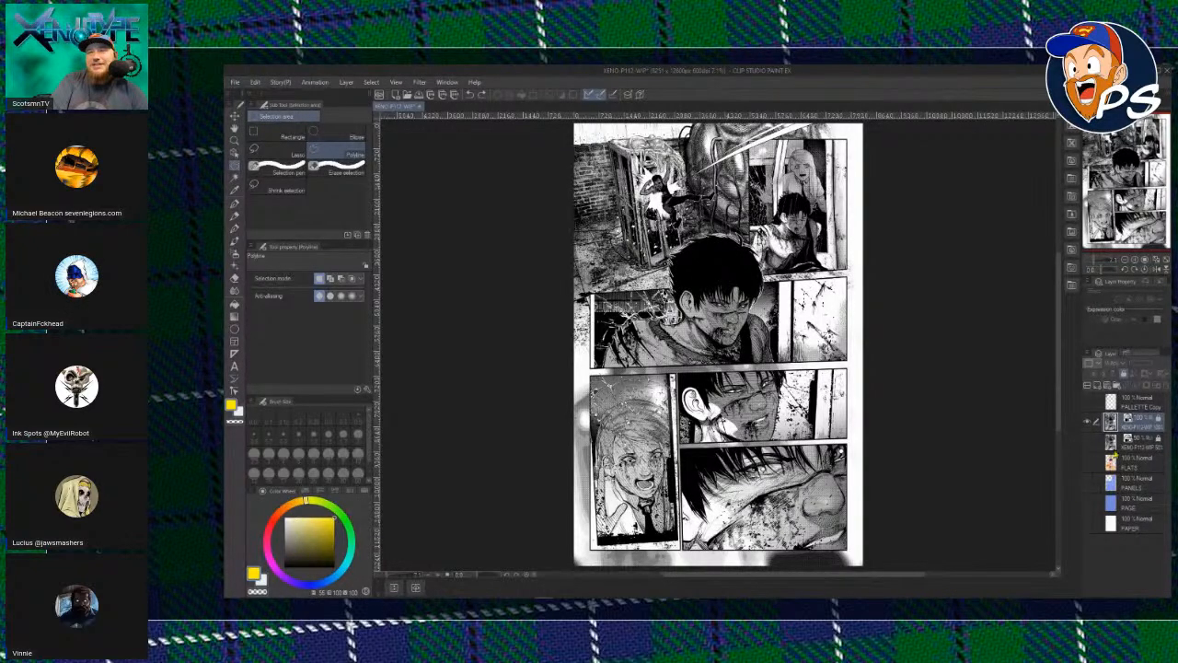
Show the PAGE, PANELS and FLATS layers under the line art, and compare the colours with the line art shown and hidden.
{"action": "left_click", "coordinate": [1097, 502]}
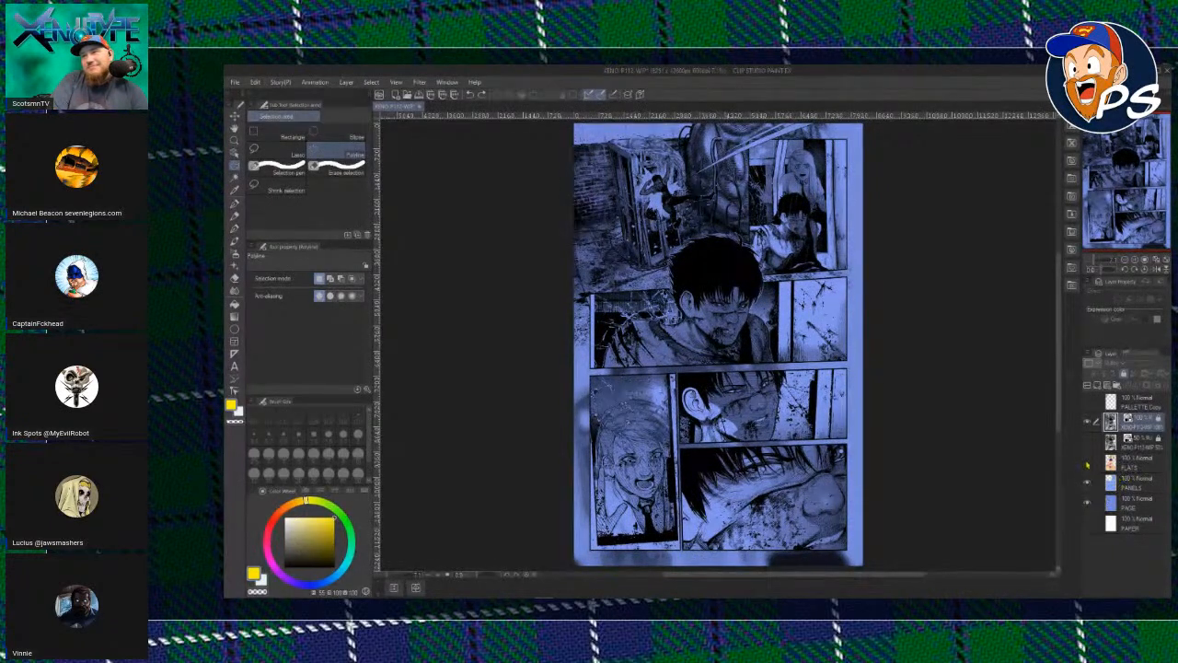
{"action": "left_click", "coordinate": [1088, 463]}
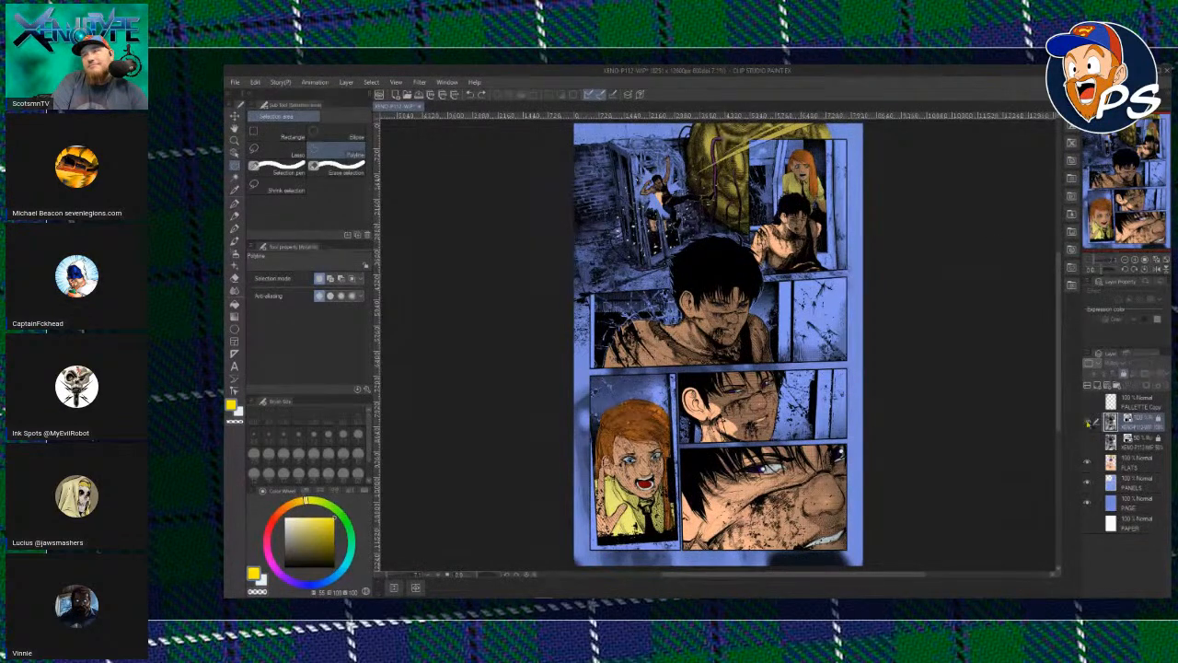
{"action": "left_click", "coordinate": [1088, 422]}
{"action": "left_click_drag", "start_coordinate": [1094, 260], "coordinate": [1095, 261]}
{"action": "left_click", "coordinate": [1088, 421]}
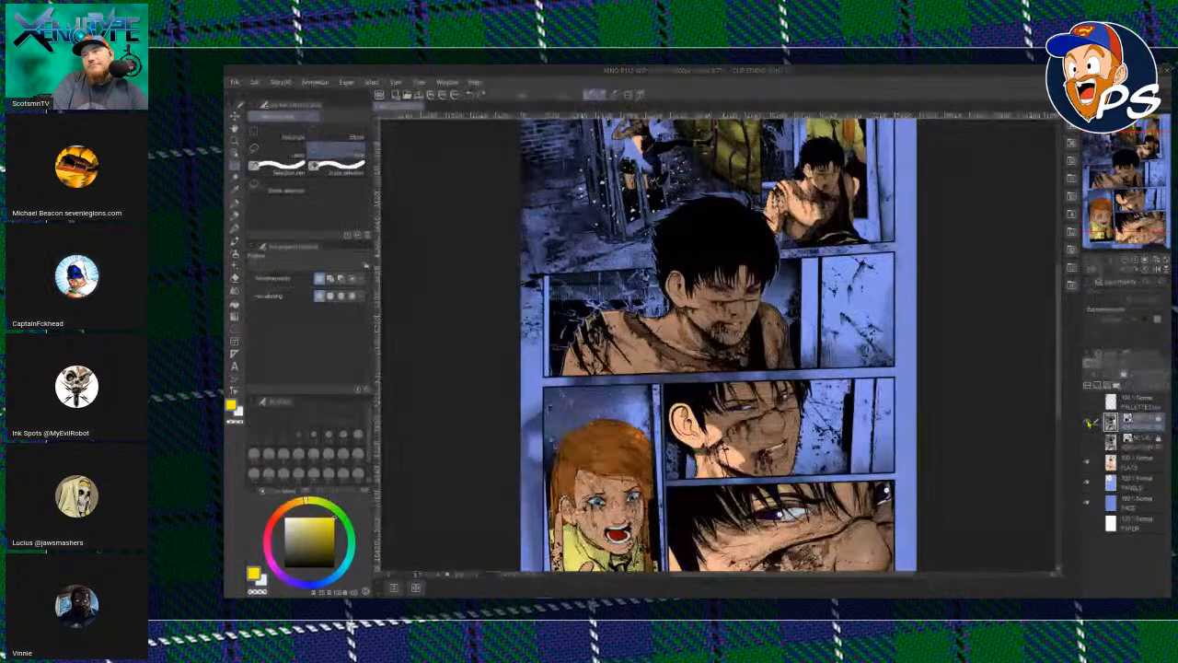
{"action": "left_click", "coordinate": [1088, 421]}
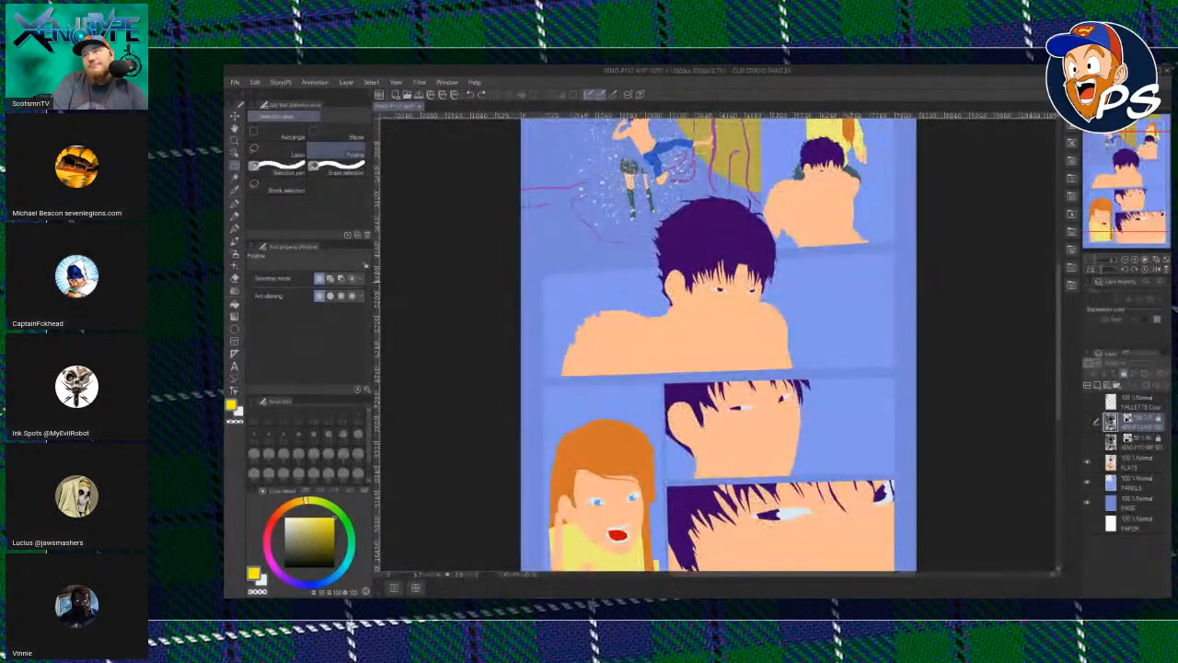
Outline the man's shoulder beside the background in the large middle panel with a Polyline selection.
{"action": "mouse_move", "coordinate": [1128, 188]}
{"action": "left_mouse_down"}
{"action": "mouse_move", "coordinate": [1128, 169]}
{"action": "mouse_move", "coordinate": [1125, 201]}
{"action": "left_mouse_up"}
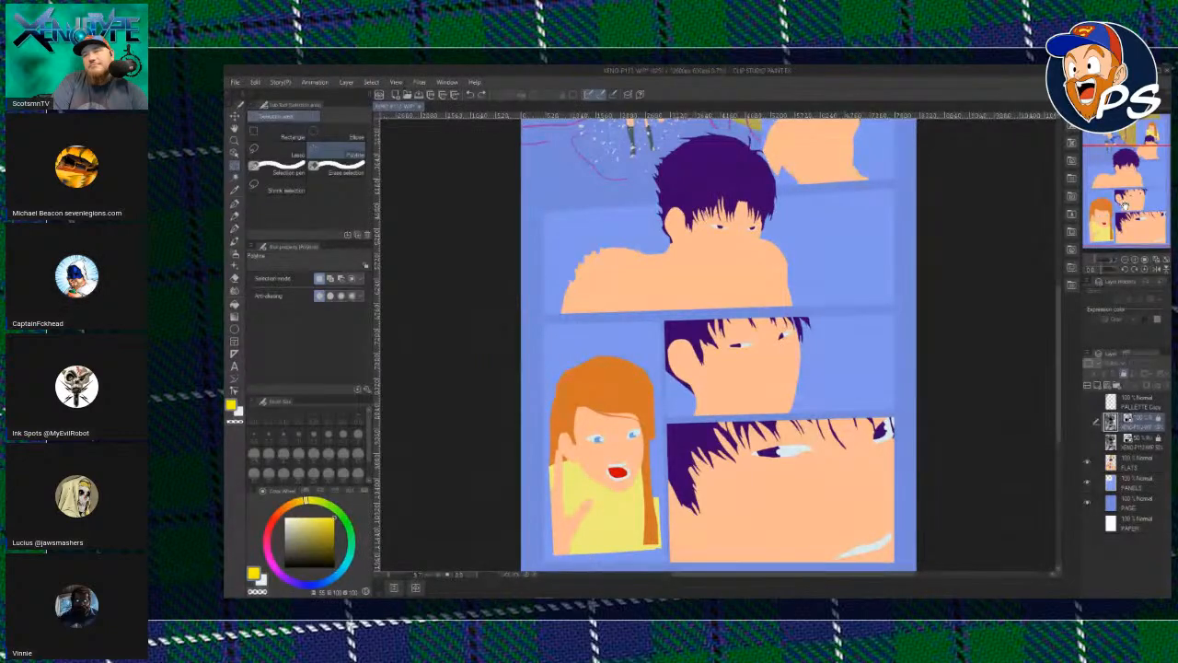
{"action": "left_click", "coordinate": [1098, 262]}
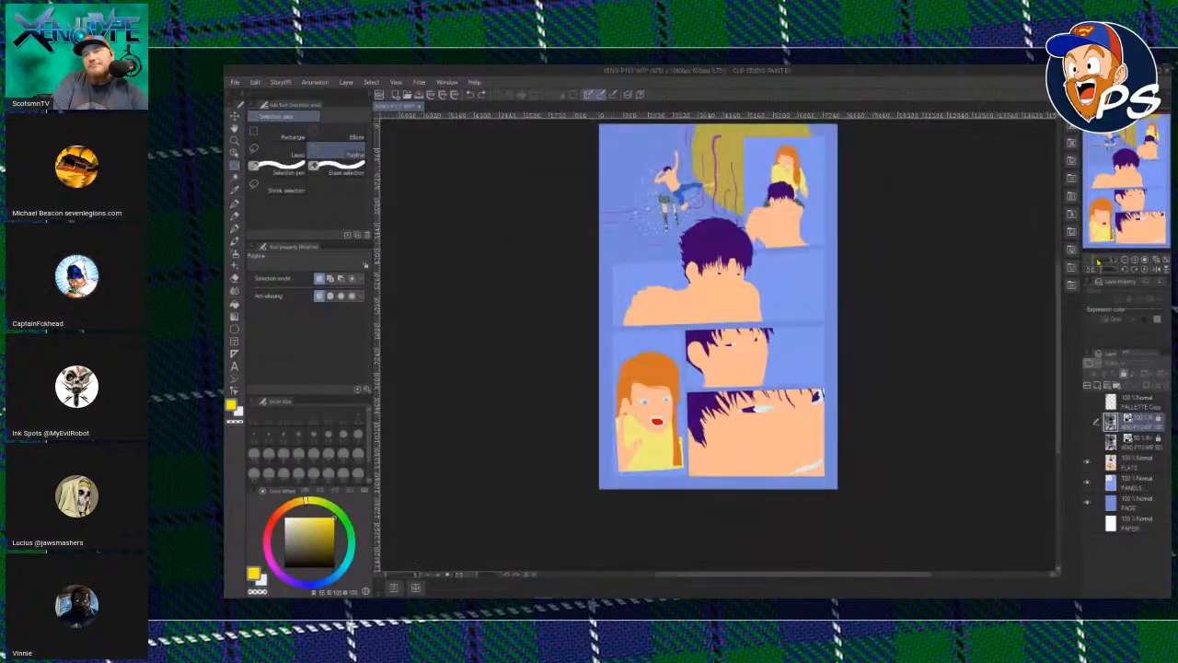
{"action": "left_click_drag", "start_coordinate": [1098, 262], "coordinate": [1102, 261]}
{"action": "left_click_drag", "start_coordinate": [1128, 169], "coordinate": [1136, 145]}
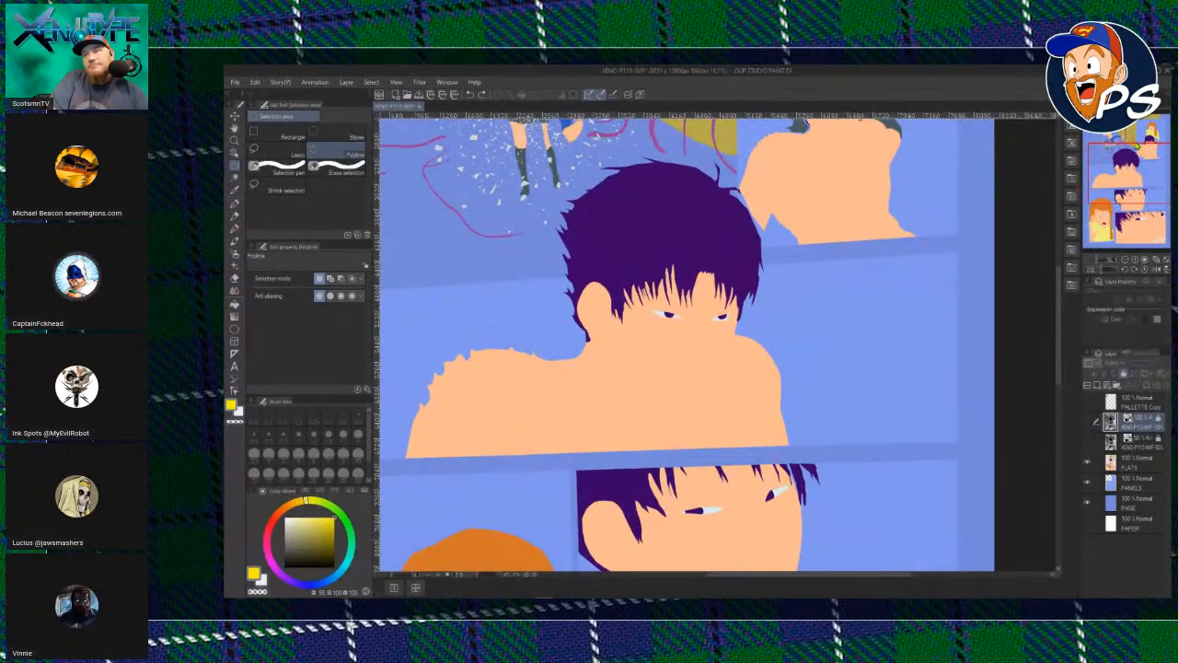
{"action": "left_click", "coordinate": [686, 419]}
{"action": "left_click", "coordinate": [831, 407]}
{"action": "left_click", "coordinate": [686, 419]}
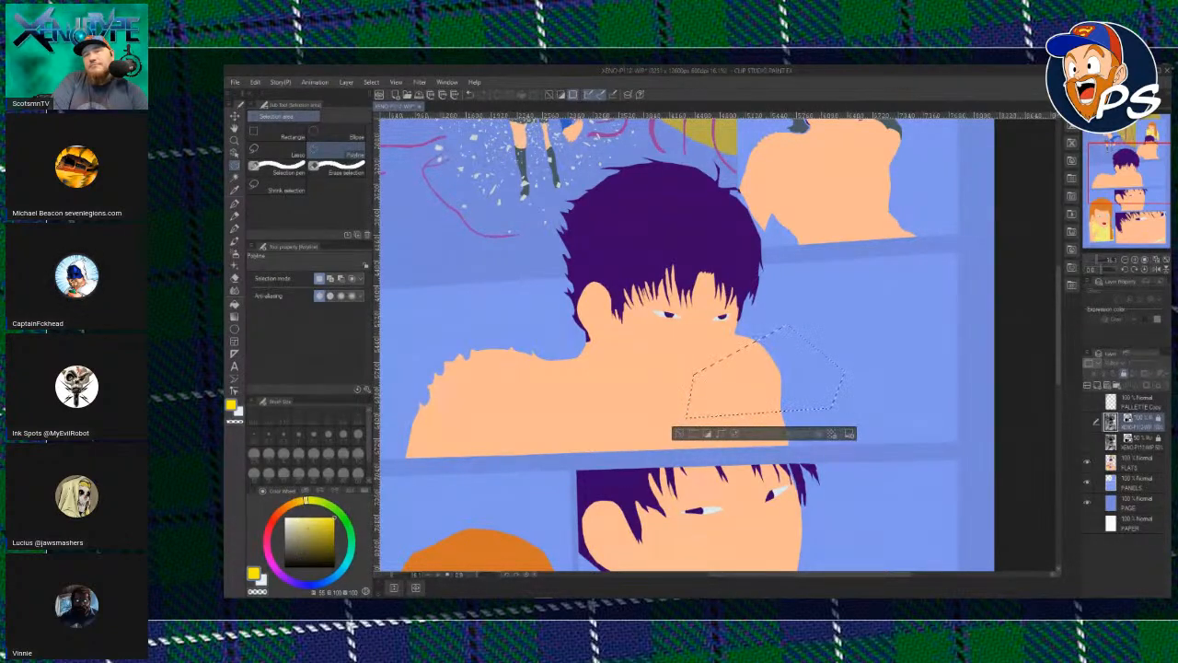
Try filling the selected part of the shoulder with red on the FLATS layer, undo it and clear the selection.
{"action": "left_click", "coordinate": [274, 518]}
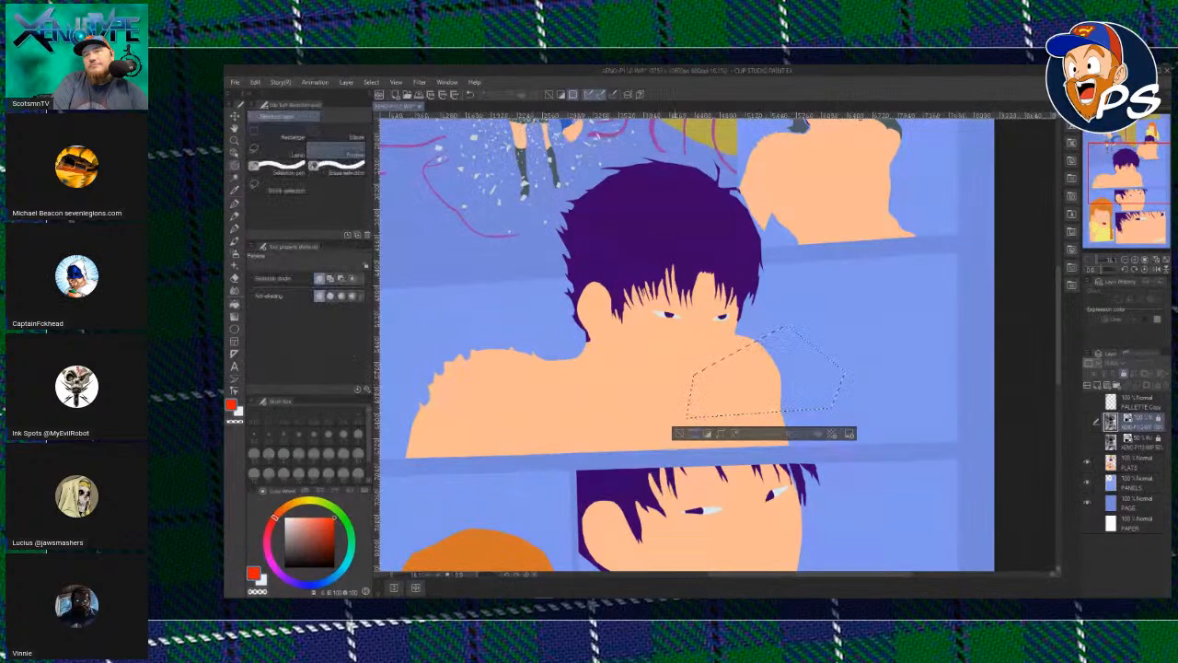
{"action": "key", "text": "g"}
{"action": "left_click", "coordinate": [744, 381], "text": "ctrl+shift"}
{"action": "left_click", "coordinate": [742, 380]}
{"action": "key", "text": "m"}
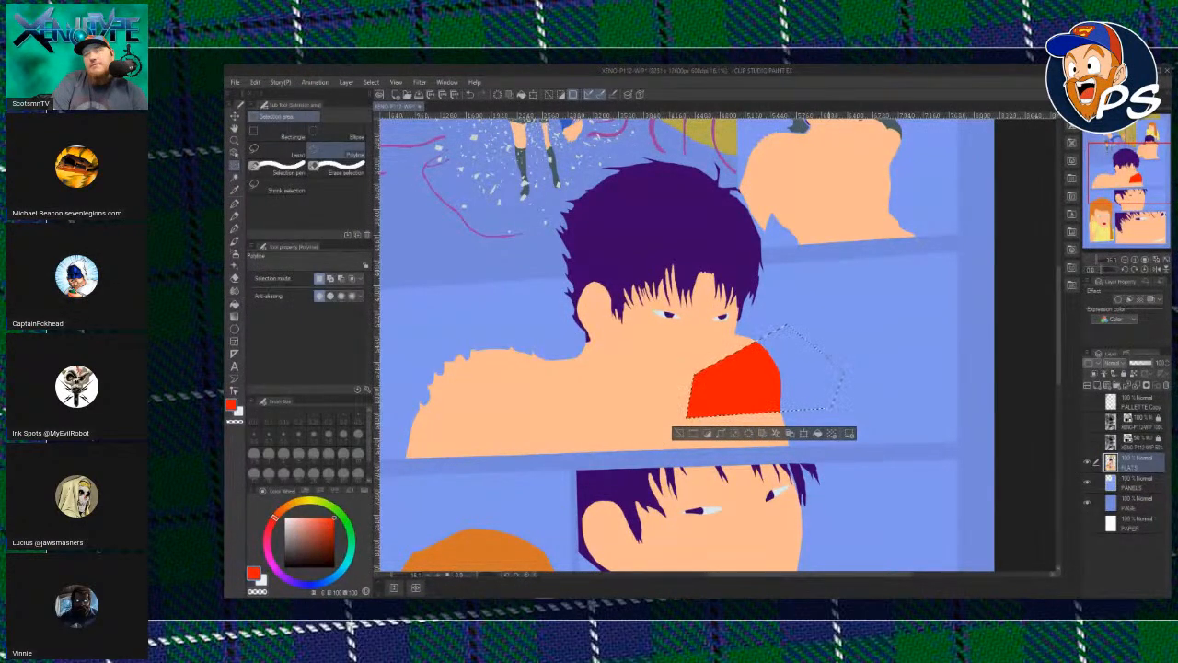
{"action": "key", "text": "ctrl+z"}
{"action": "left_click", "coordinate": [683, 437]}
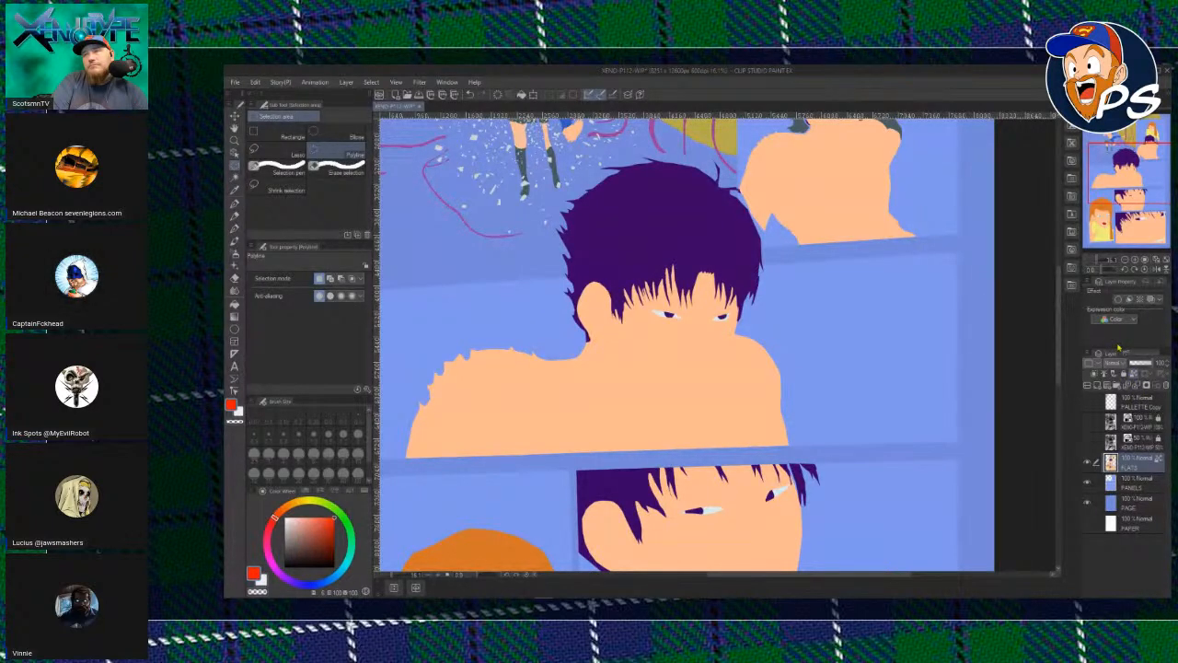
Try an Inker Flatter 2 stroke across the man's shoulder on the FLATS layer with its transparent pixels locked.
{"action": "left_click", "coordinate": [235, 205]}
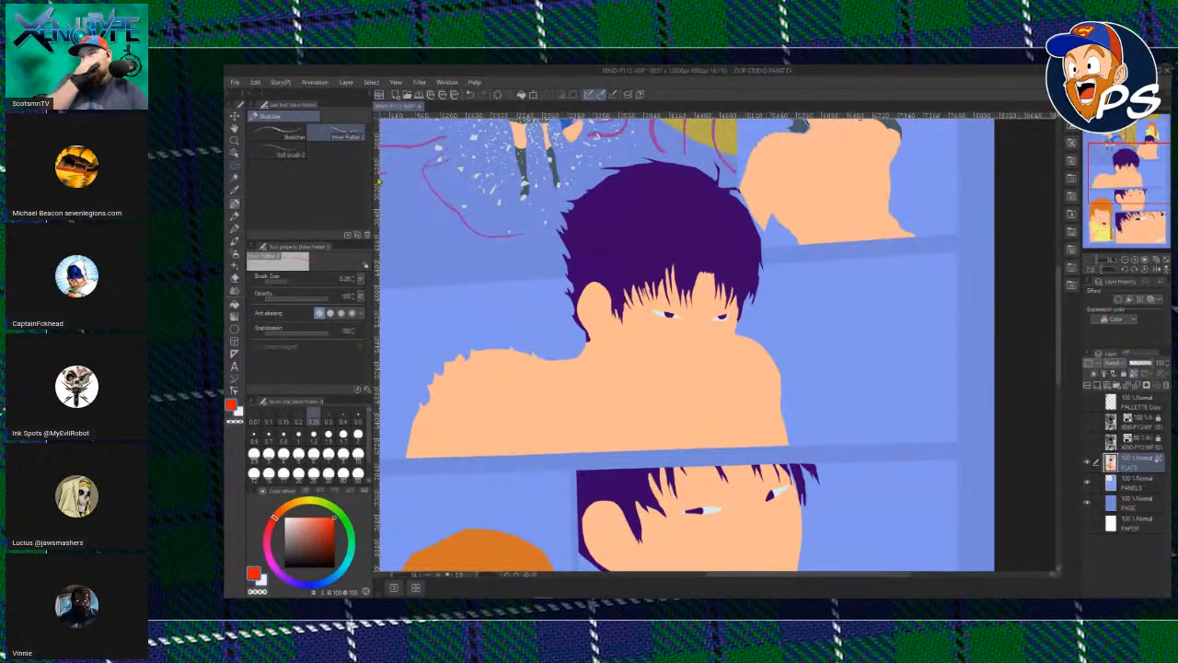
{"action": "mouse_move", "coordinate": [794, 349]}
{"action": "left_mouse_down"}
{"action": "mouse_move", "coordinate": [755, 368]}
{"action": "mouse_move", "coordinate": [806, 370]}
{"action": "mouse_move", "coordinate": [736, 419]}
{"action": "mouse_move", "coordinate": [654, 416]}
{"action": "mouse_move", "coordinate": [655, 385]}
{"action": "mouse_move", "coordinate": [672, 382]}
{"action": "left_mouse_up"}
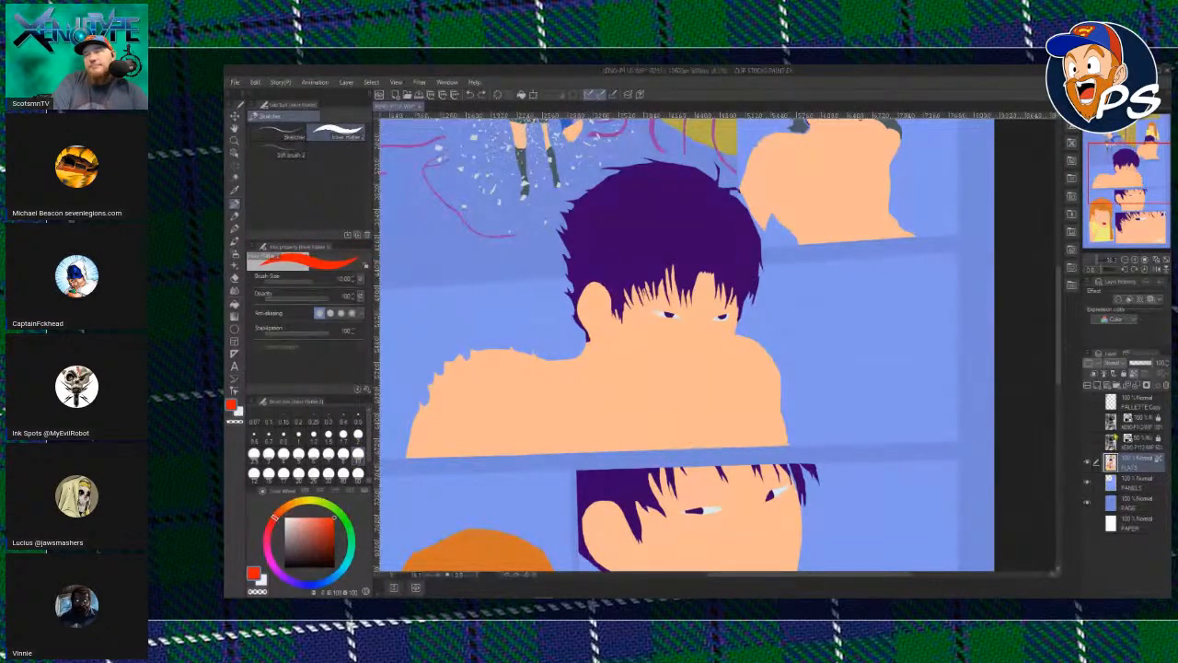
{"action": "key", "text": "ctrl+minus"}
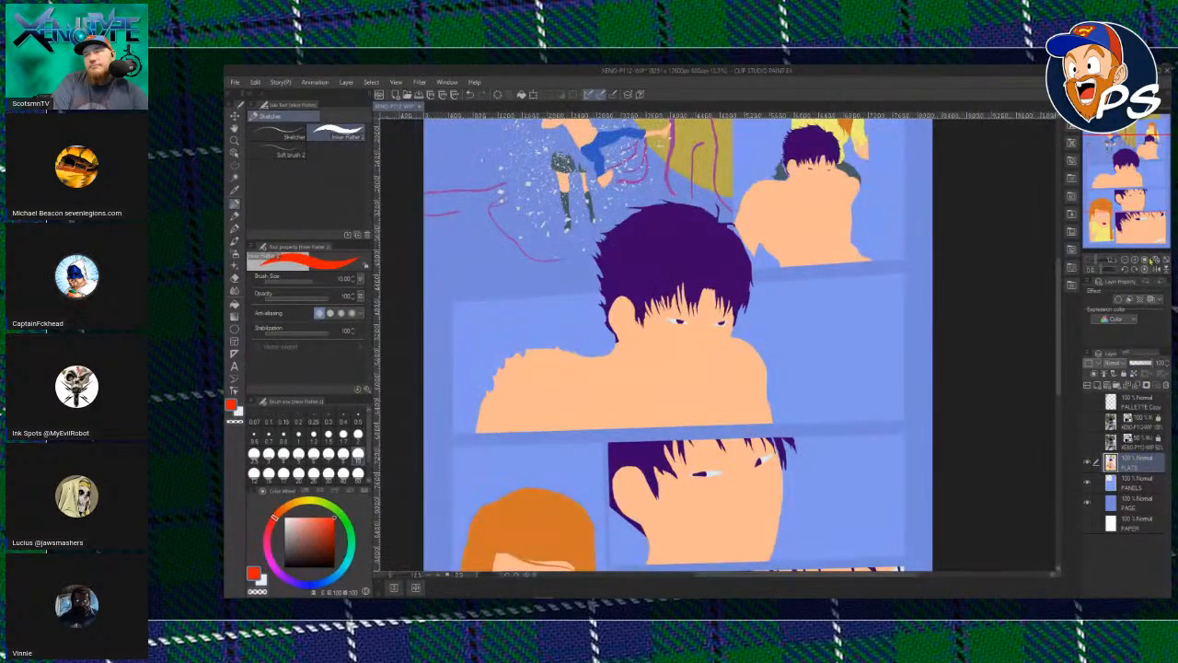
Examine the flat colours of the falling figure, legs and shards in the opening panel up close, and return to the whole page.
{"action": "left_click", "coordinate": [1165, 261]}
{"action": "left_click_drag", "start_coordinate": [1095, 261], "coordinate": [1102, 261]}
{"action": "left_click_drag", "start_coordinate": [1125, 179], "coordinate": [1112, 136]}
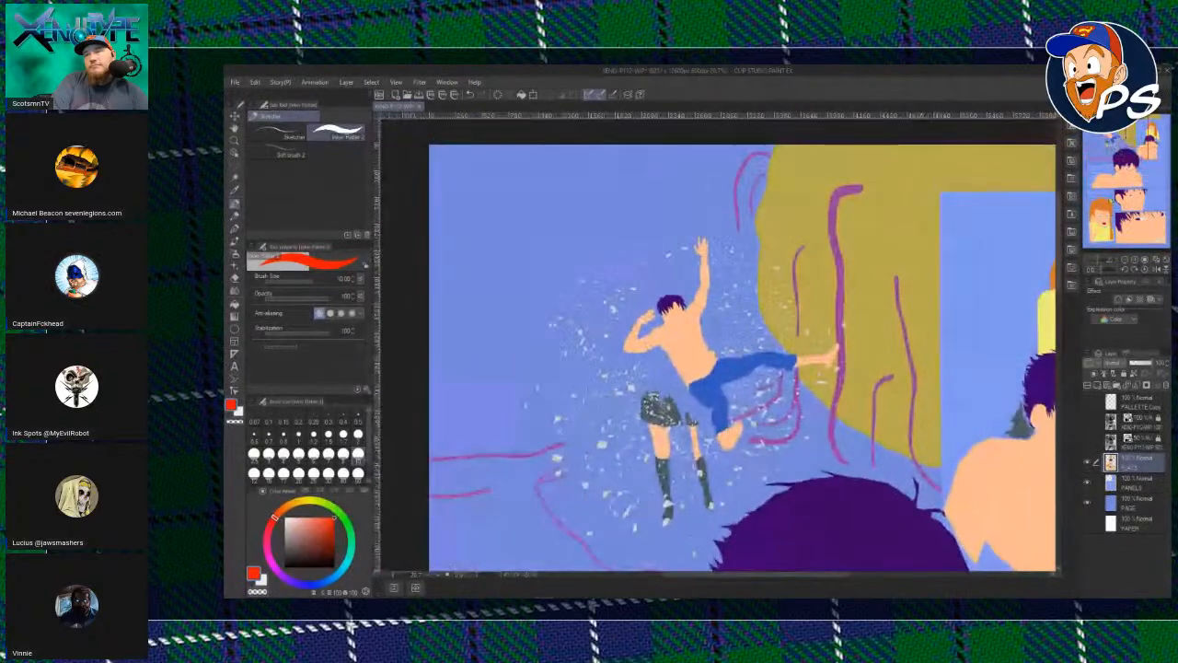
{"action": "left_click_drag", "start_coordinate": [1102, 259], "coordinate": [1106, 263]}
{"action": "mouse_move", "coordinate": [1108, 141]}
{"action": "left_mouse_down"}
{"action": "mouse_move", "coordinate": [1094, 136]}
{"action": "mouse_move", "coordinate": [1104, 159]}
{"action": "left_mouse_up"}
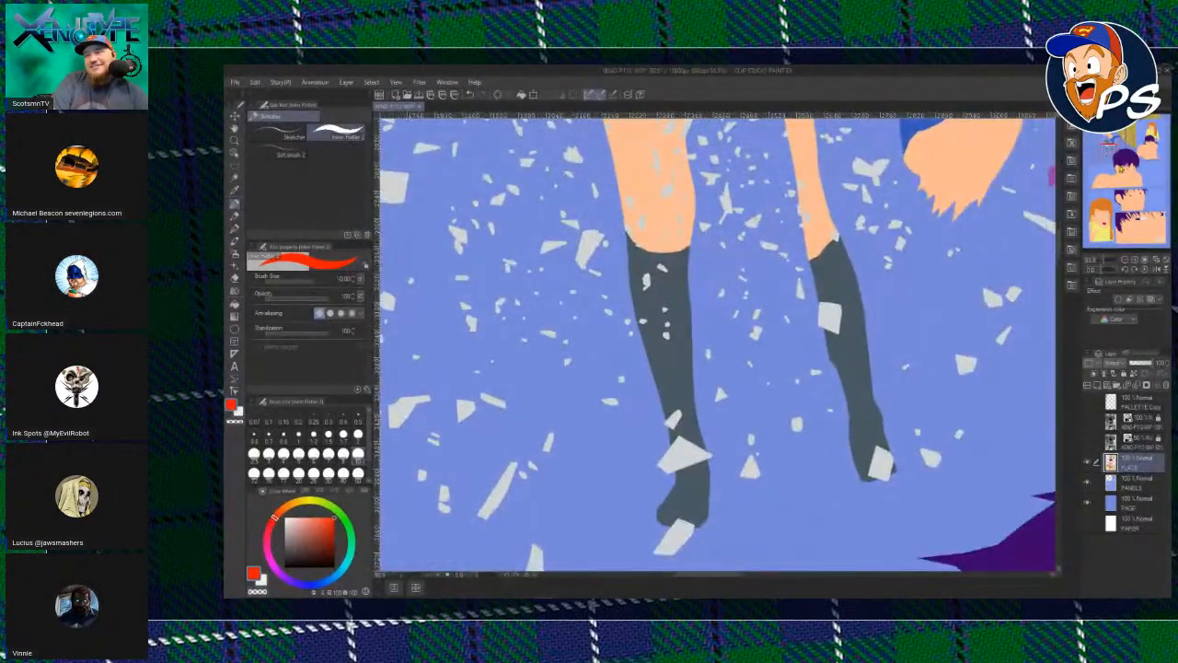
{"action": "left_click", "coordinate": [1167, 261]}
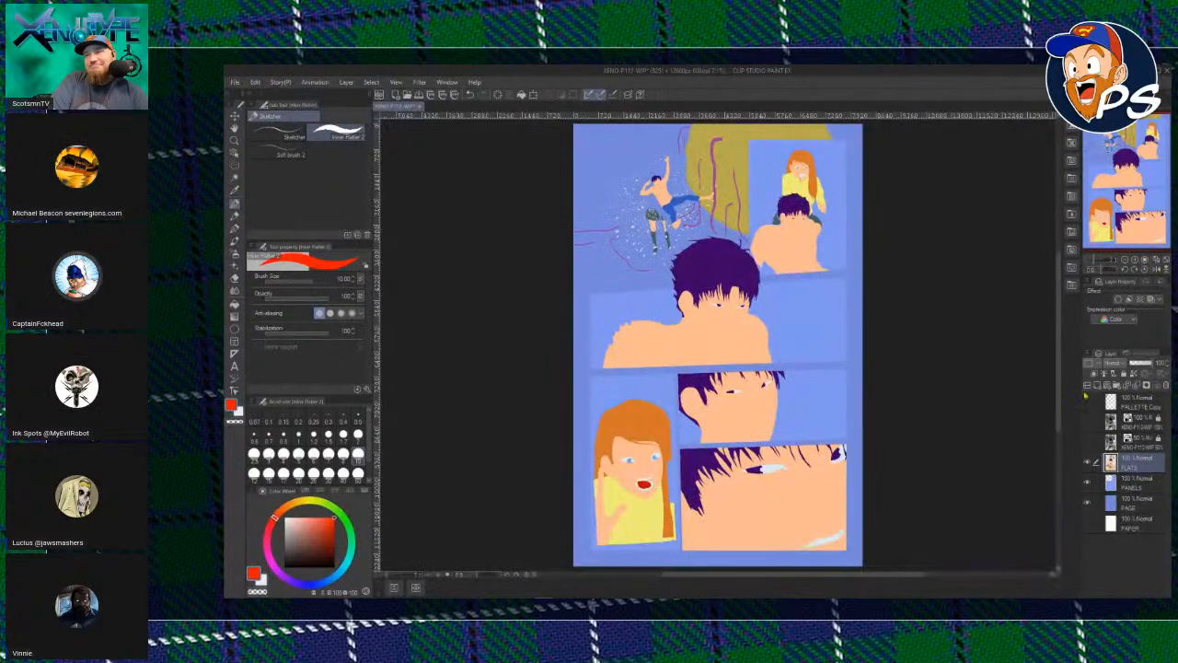
Compare the upper panels' line art on its own with the FLATS, PANELS and PAGE colours shown without the line art.
{"action": "left_click_drag", "start_coordinate": [1093, 261], "coordinate": [1096, 262]}
{"action": "left_click_drag", "start_coordinate": [1131, 181], "coordinate": [1118, 150]}
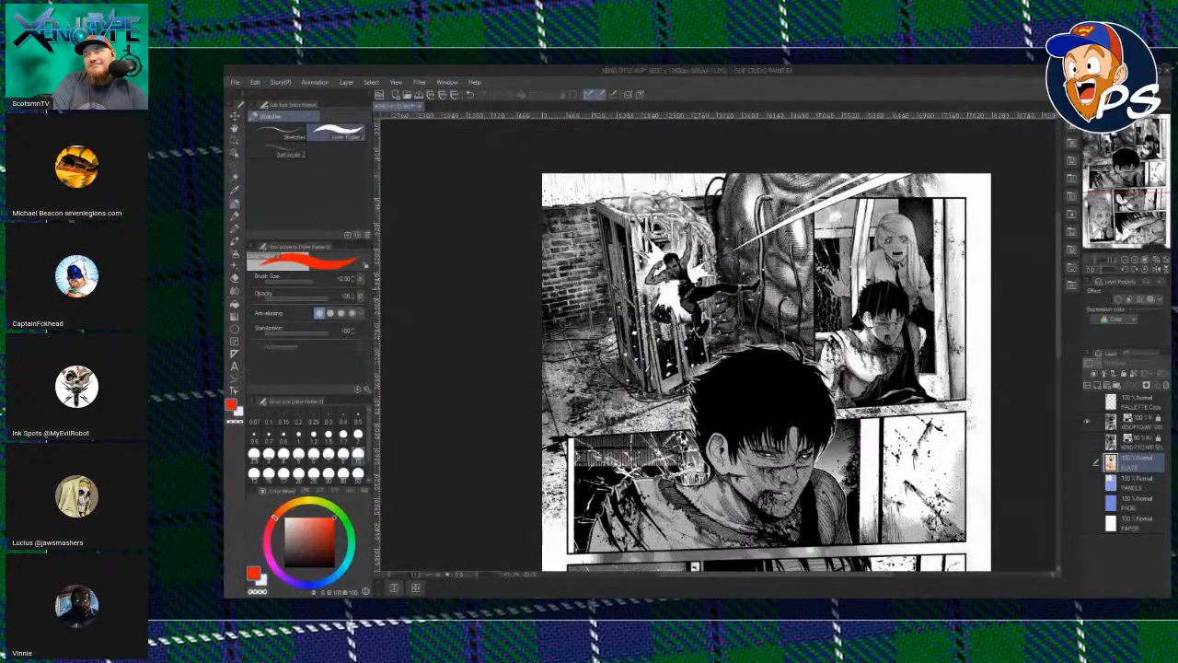
{"action": "scroll", "coordinate": [766, 368], "scroll_direction": "down", "scroll_amount": 2}
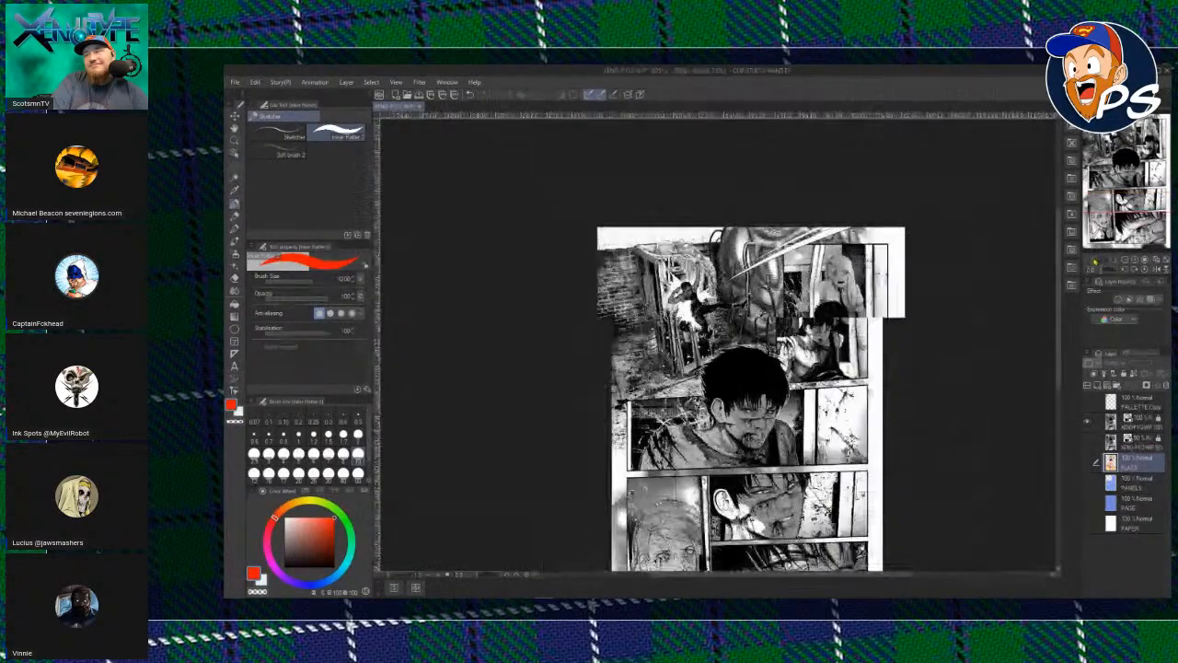
{"action": "scroll", "coordinate": [766, 368], "scroll_direction": "up", "scroll_amount": 3}
{"action": "scroll", "coordinate": [744, 344], "scroll_direction": "up", "scroll_amount": 2}
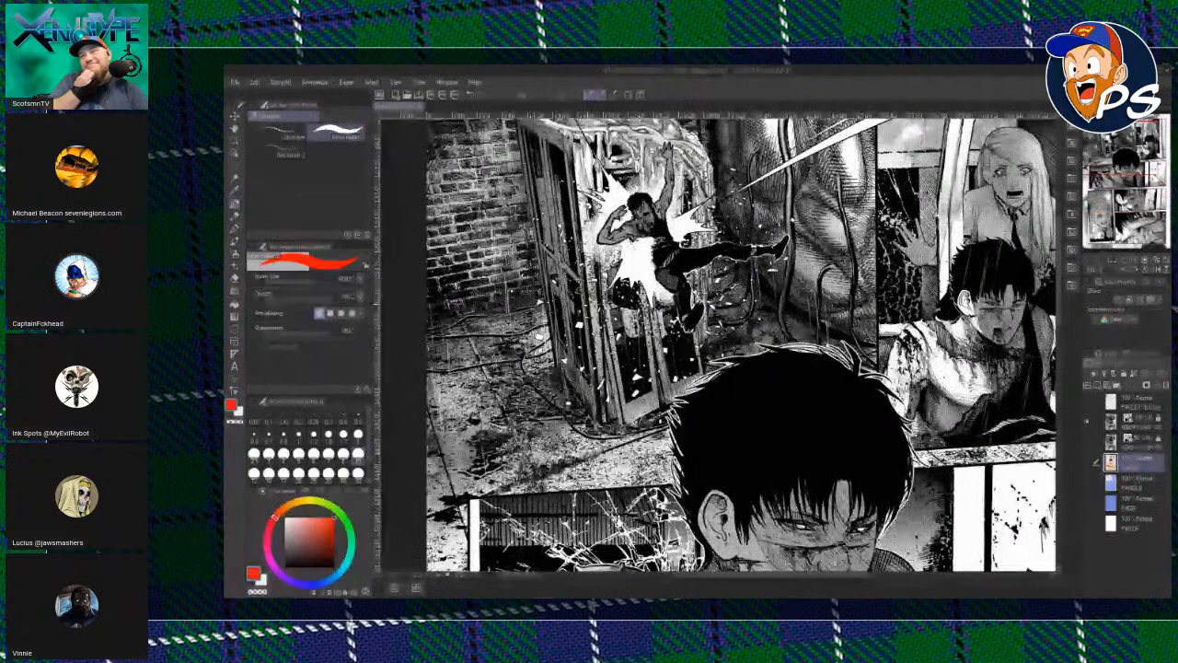
{"action": "left_click", "coordinate": [1087, 421]}
{"action": "left_click", "coordinate": [1087, 462]}
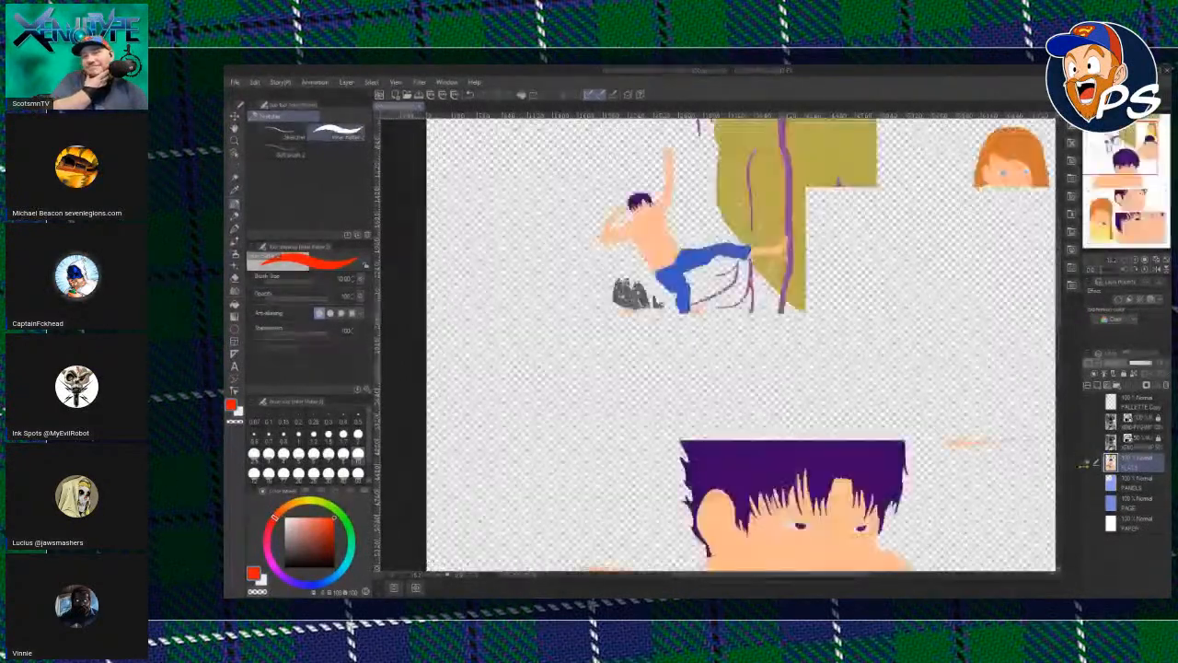
{"action": "left_click", "coordinate": [1087, 498]}
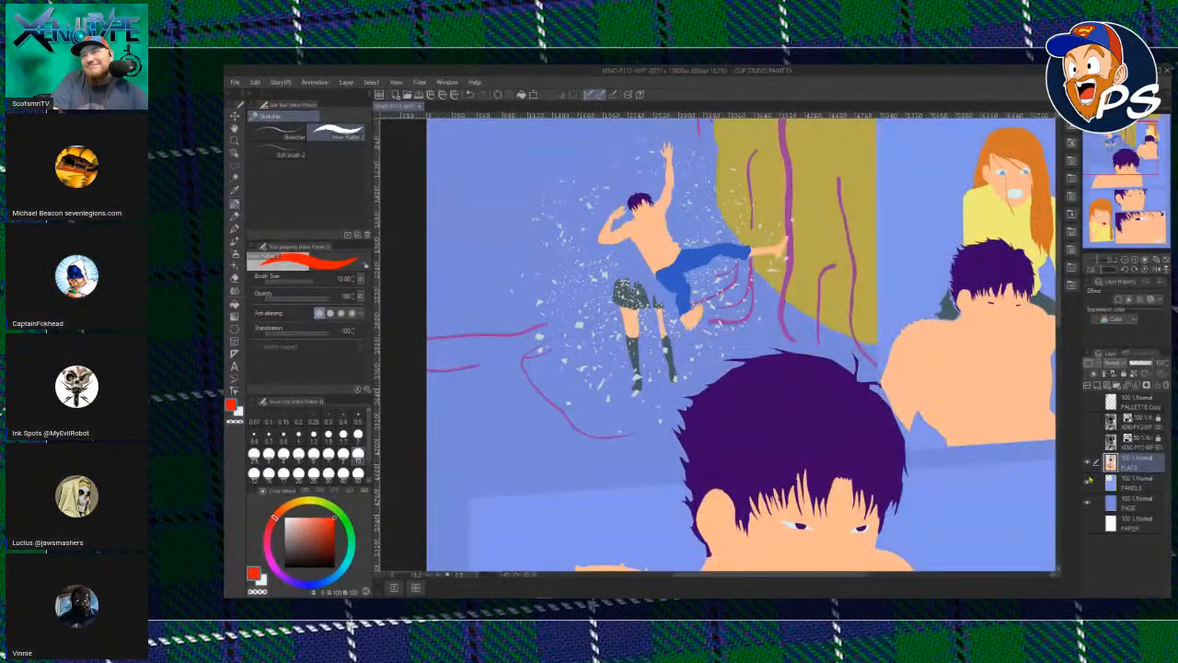
Inspect the shards around the falling figure at higher magnification, and return to the whole page.
{"action": "left_click", "coordinate": [1103, 259]}
{"action": "left_click_drag", "start_coordinate": [1115, 146], "coordinate": [1107, 139]}
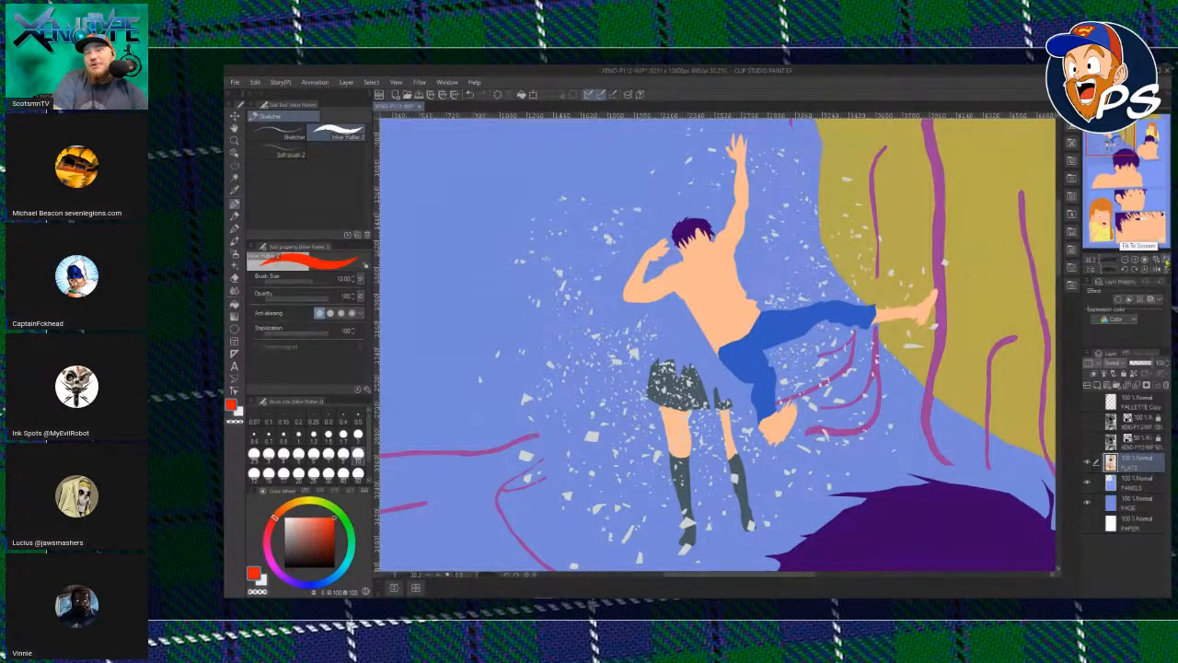
{"action": "left_click_drag", "start_coordinate": [1101, 262], "coordinate": [1101, 262]}
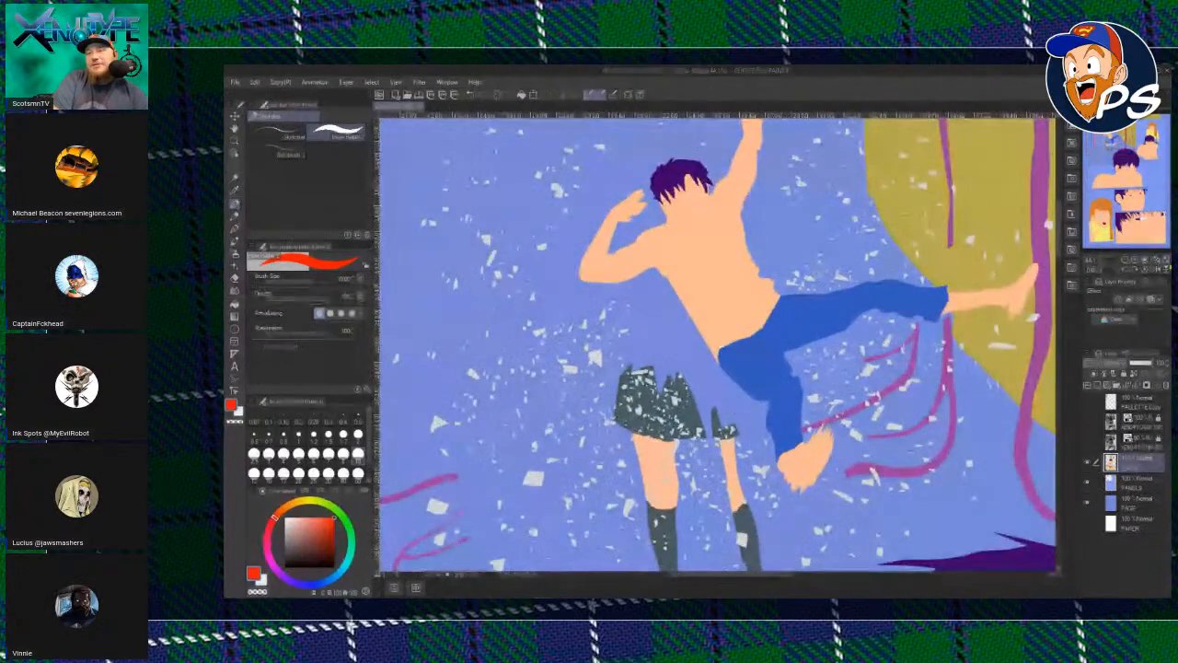
{"action": "left_click", "coordinate": [1166, 260]}
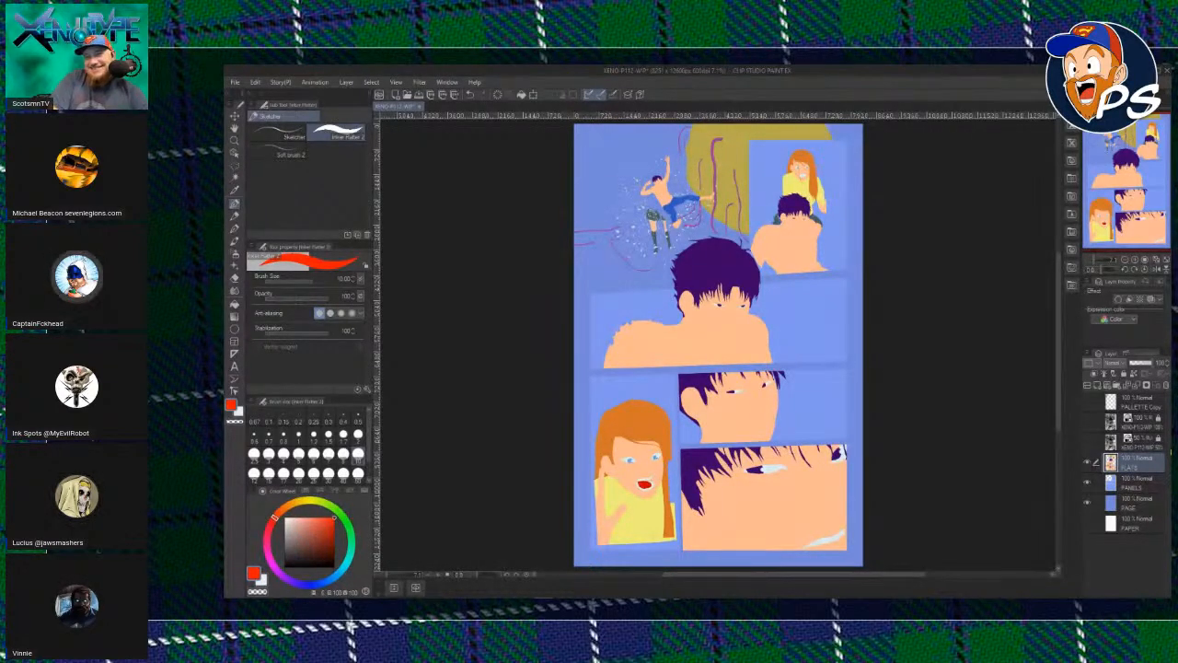
Examine the hard edge between the woman's orange hair and yellow top up close, and return to the whole page.
{"action": "left_click_drag", "start_coordinate": [1101, 259], "coordinate": [1112, 260]}
{"action": "left_click_drag", "start_coordinate": [1126, 181], "coordinate": [1148, 136]}
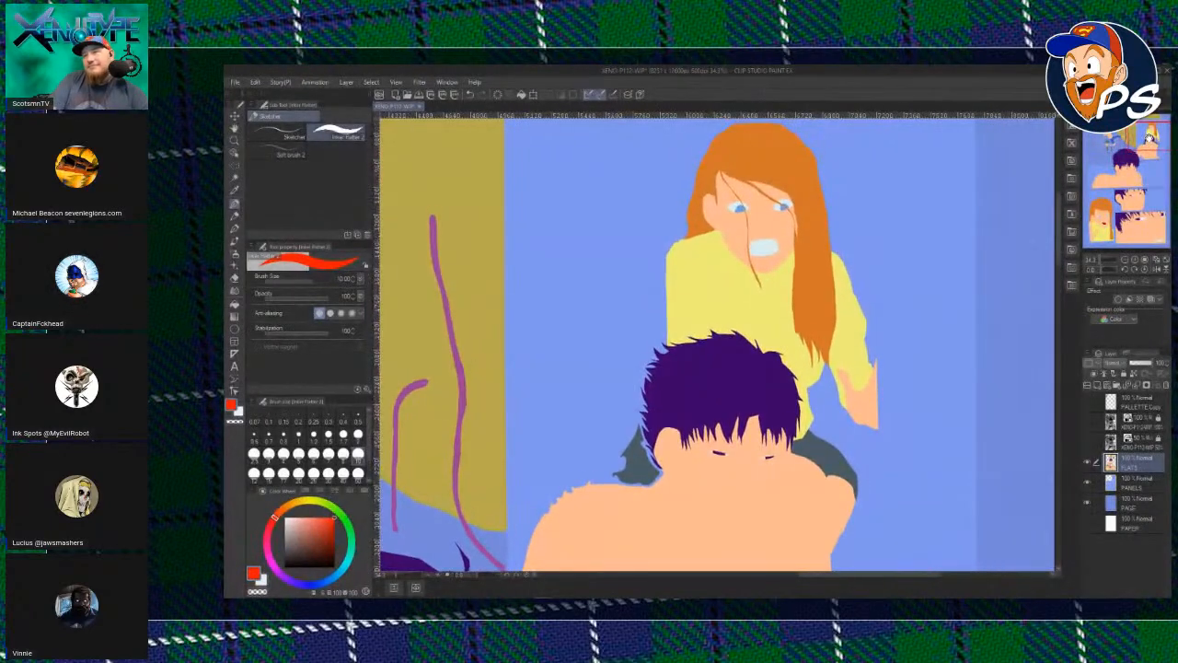
{"action": "scroll", "coordinate": [846, 296], "scroll_direction": "up", "scroll_amount": 2}
{"action": "scroll", "coordinate": [674, 308], "scroll_direction": "up", "scroll_amount": 6}
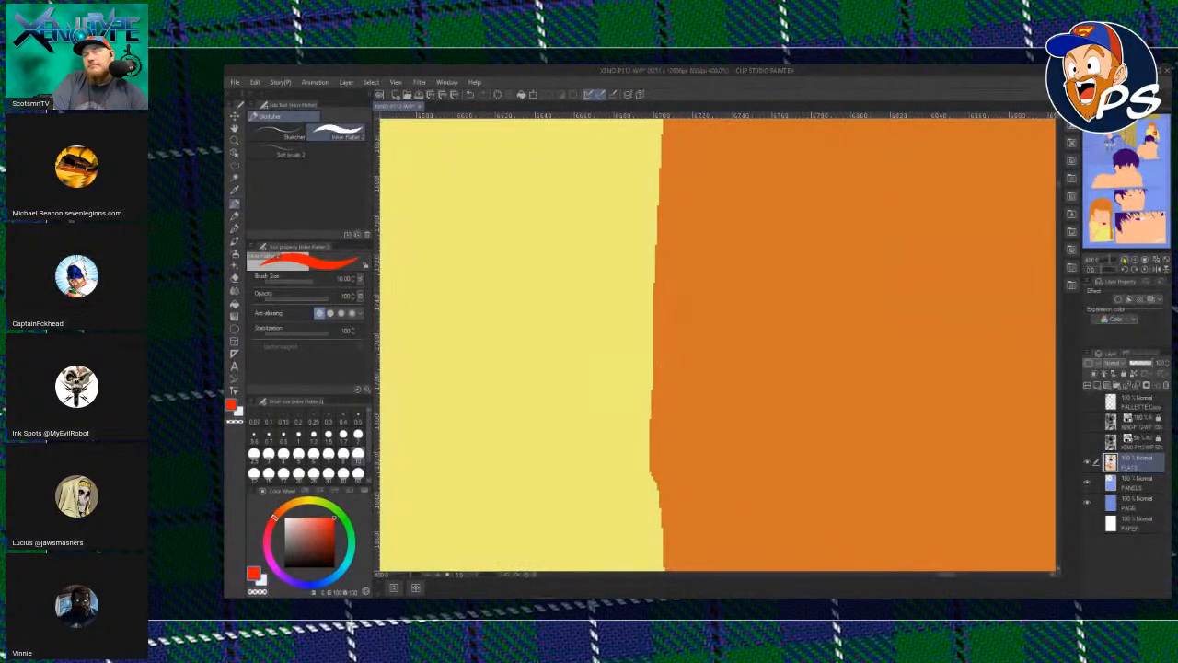
{"action": "scroll", "coordinate": [718, 342], "scroll_direction": "down", "scroll_amount": 6}
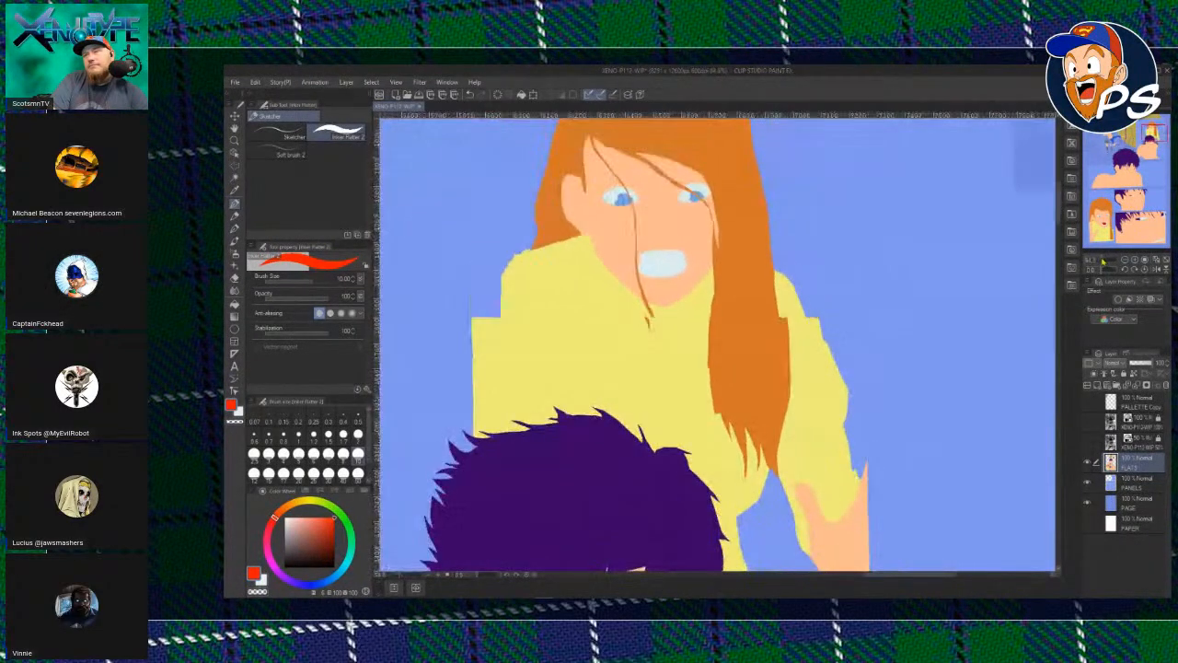
{"action": "left_click", "coordinate": [1166, 262]}
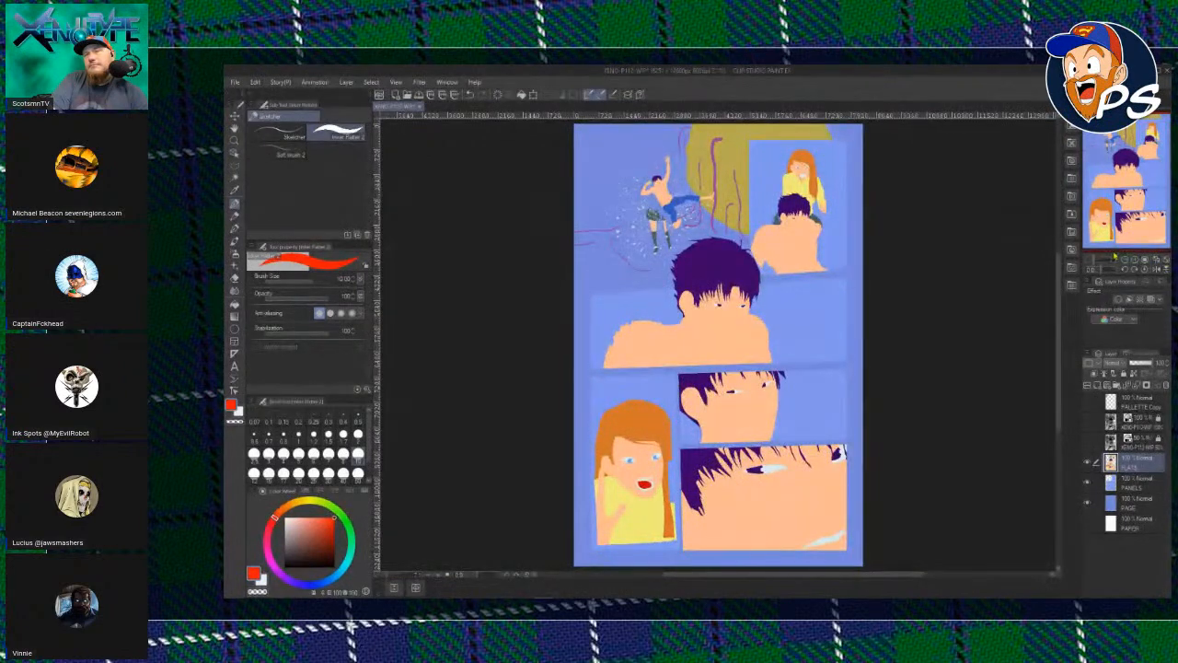
Examine the flat colours of the man's hair and face in the middle panel, and return to the whole page.
{"action": "left_click_drag", "start_coordinate": [1093, 261], "coordinate": [1104, 261]}
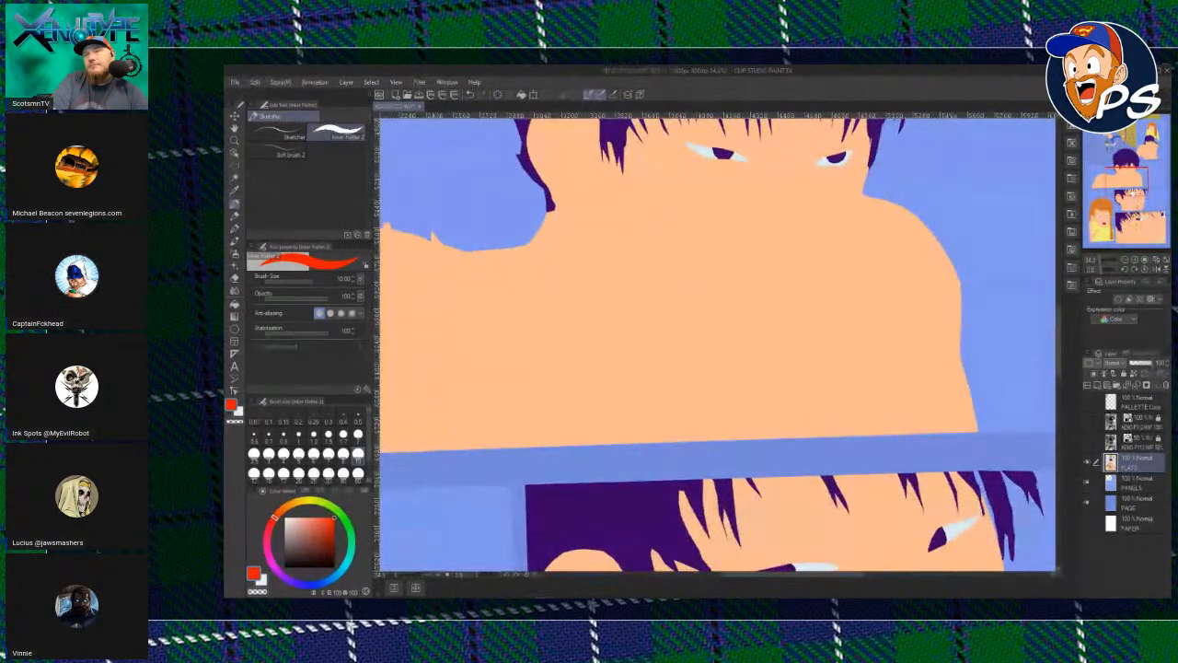
{"action": "left_click", "coordinate": [1127, 172]}
{"action": "left_click_drag", "start_coordinate": [1127, 170], "coordinate": [1128, 159]}
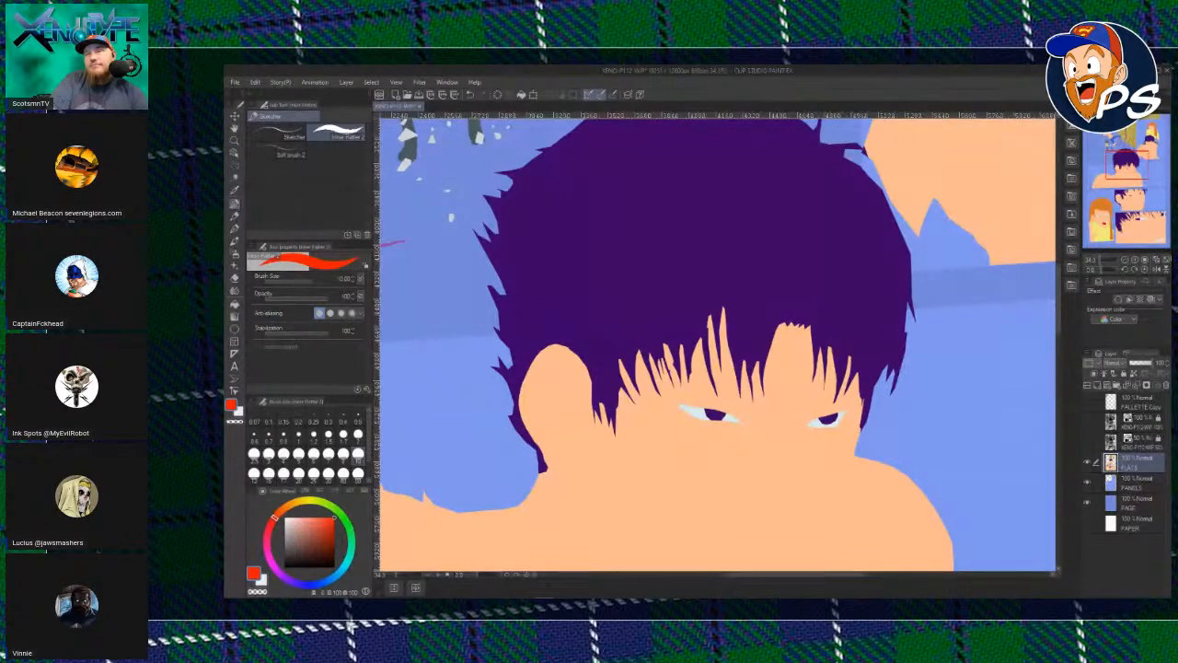
{"action": "key", "text": "ctrl+0"}
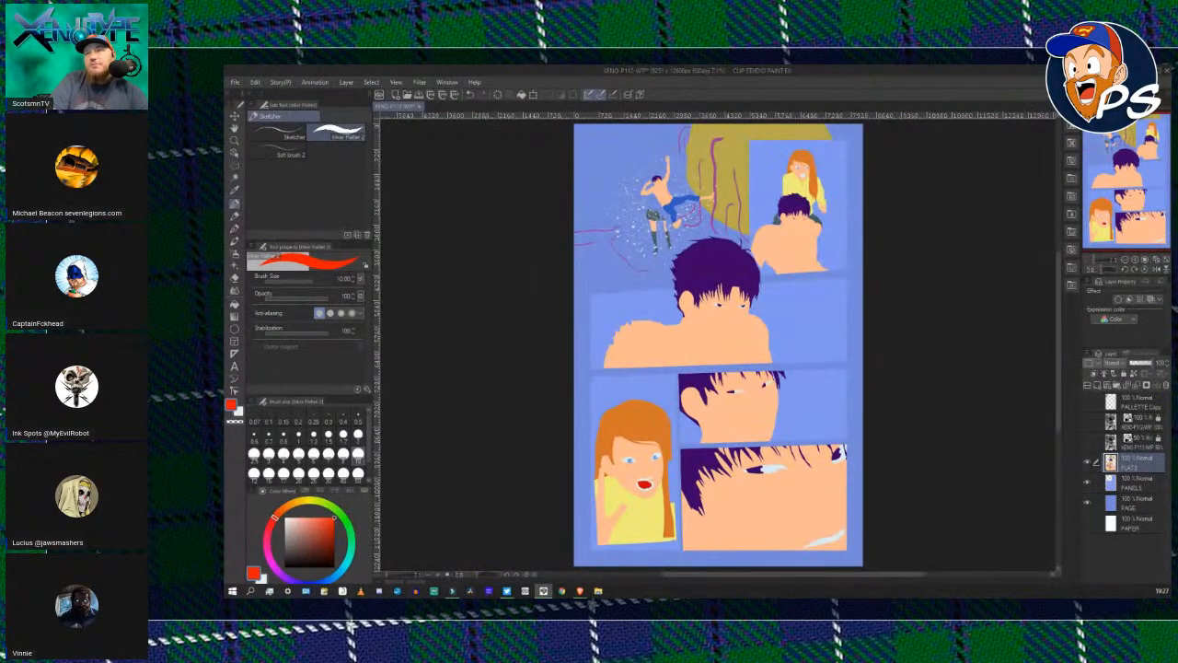
Show the 100% and 50% line art layers over the flat colours.
{"action": "left_click", "coordinate": [1087, 422]}
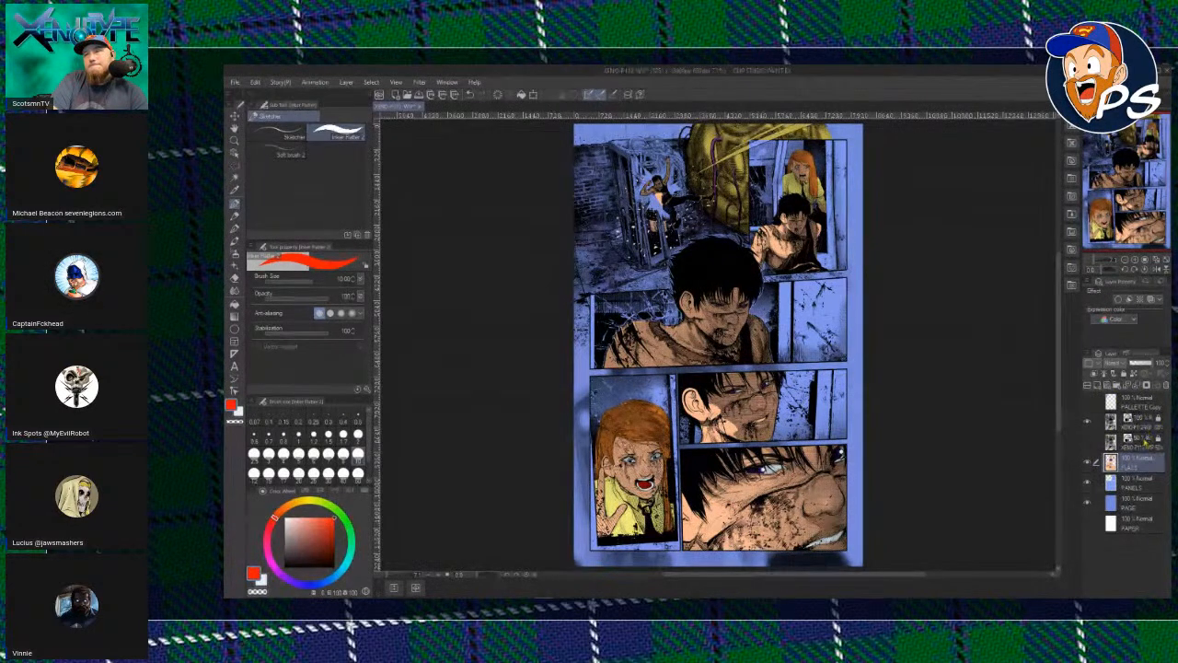
{"action": "left_click", "coordinate": [1087, 443]}
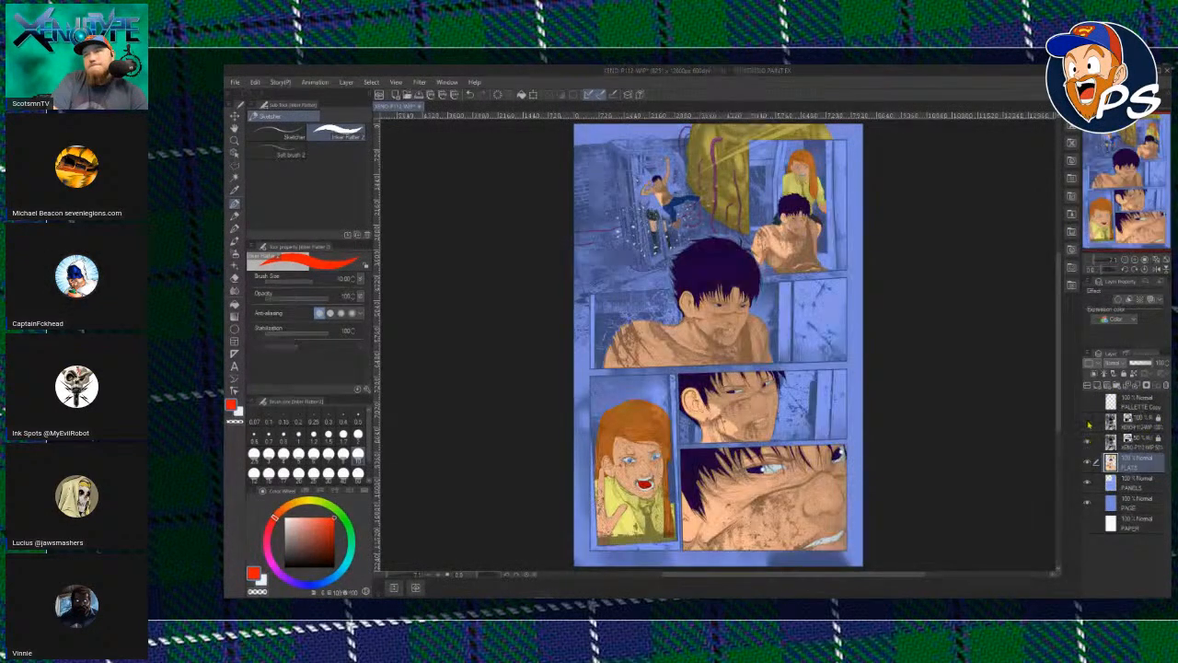
{"action": "left_click", "coordinate": [1086, 442]}
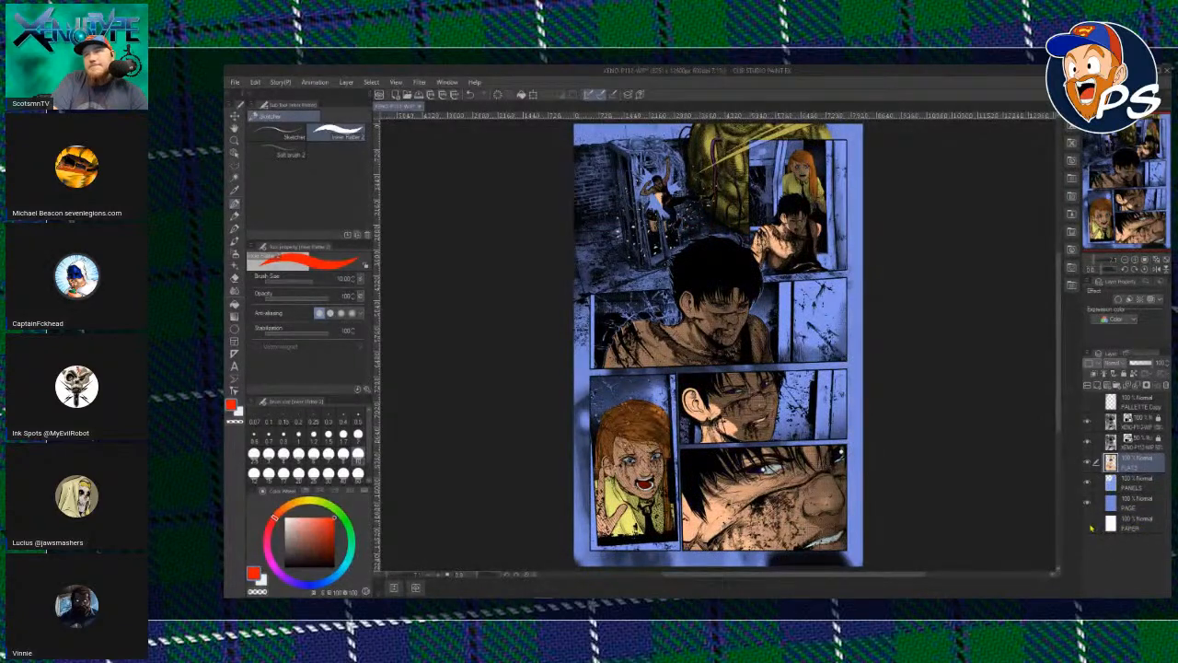
Show the PAPER layer, and lock the PAPER, PAGE and PANELS layers.
{"action": "left_click", "coordinate": [1147, 526]}
{"action": "left_click", "coordinate": [1143, 505]}
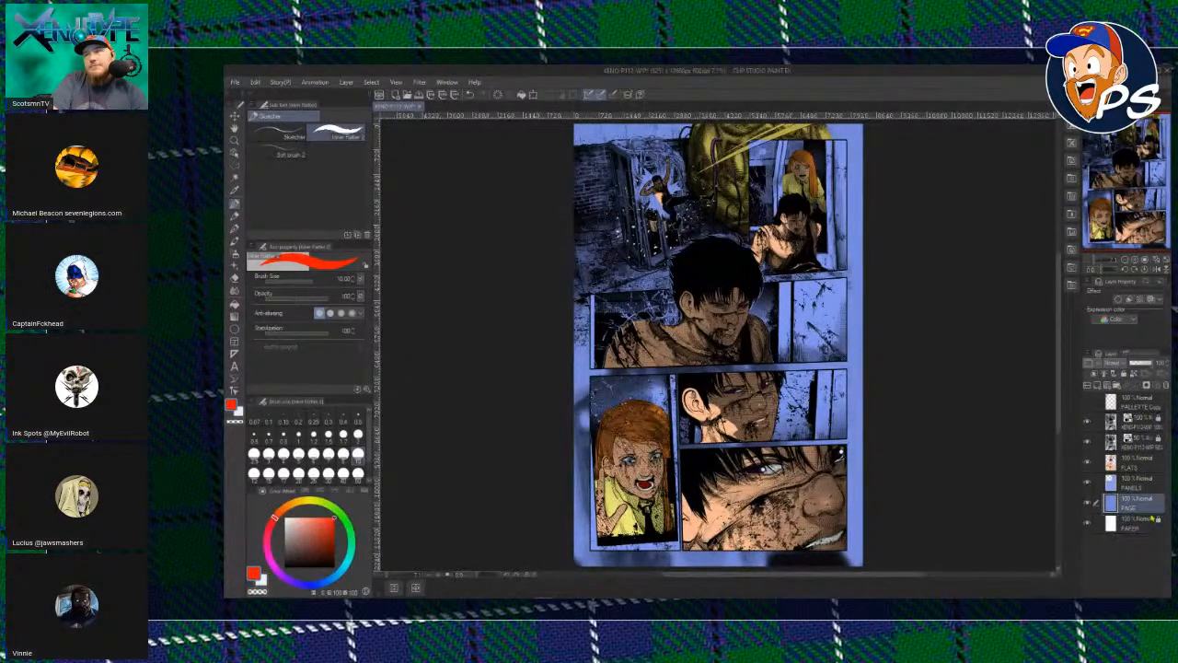
{"action": "left_click", "coordinate": [1124, 373]}
{"action": "left_click", "coordinate": [1136, 484]}
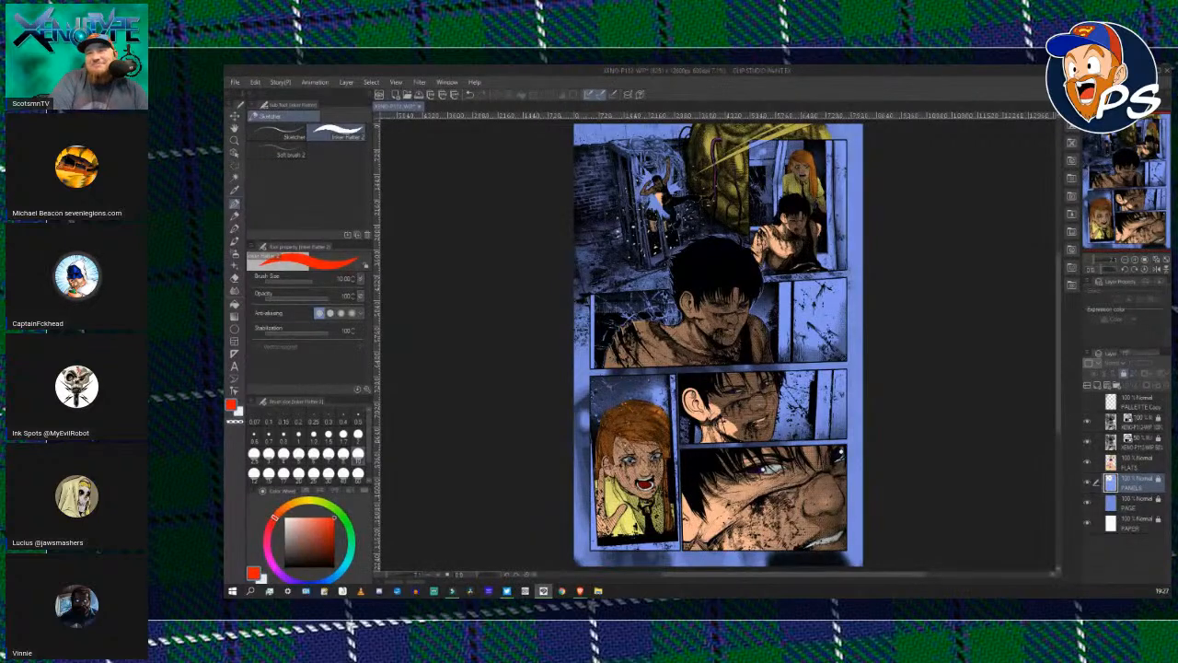
Check the Auto select tool's settings for referring only to the editing layer, and return to the Polyline selection.
{"action": "left_click", "coordinate": [234, 179]}
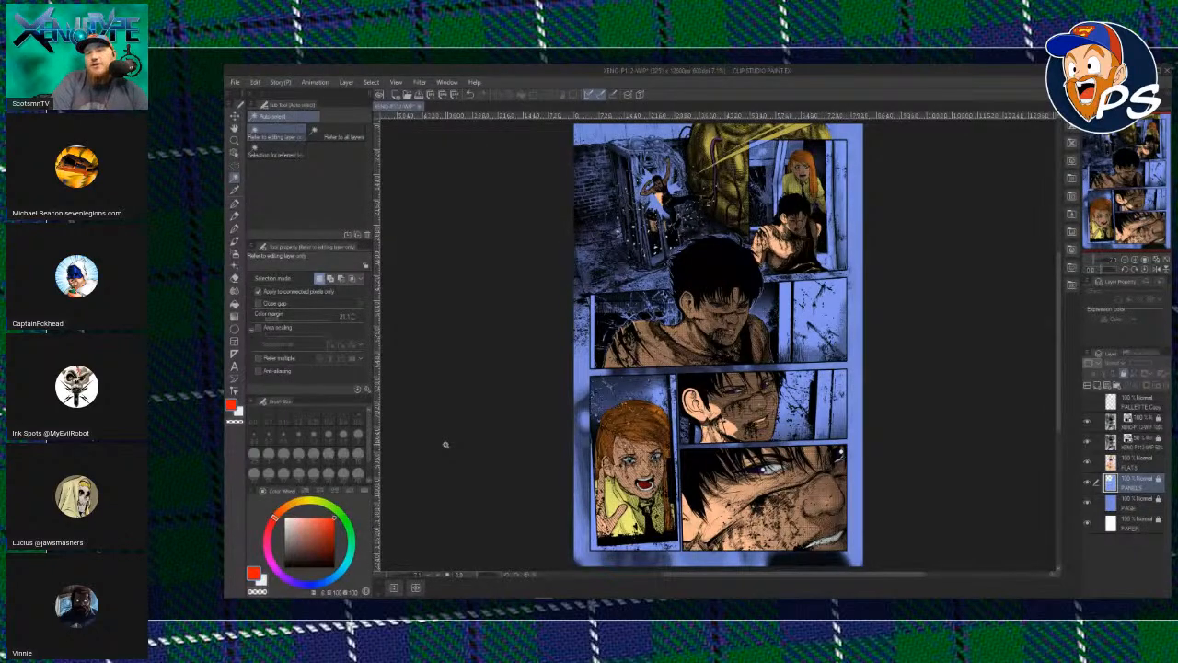
{"action": "key", "text": "m"}
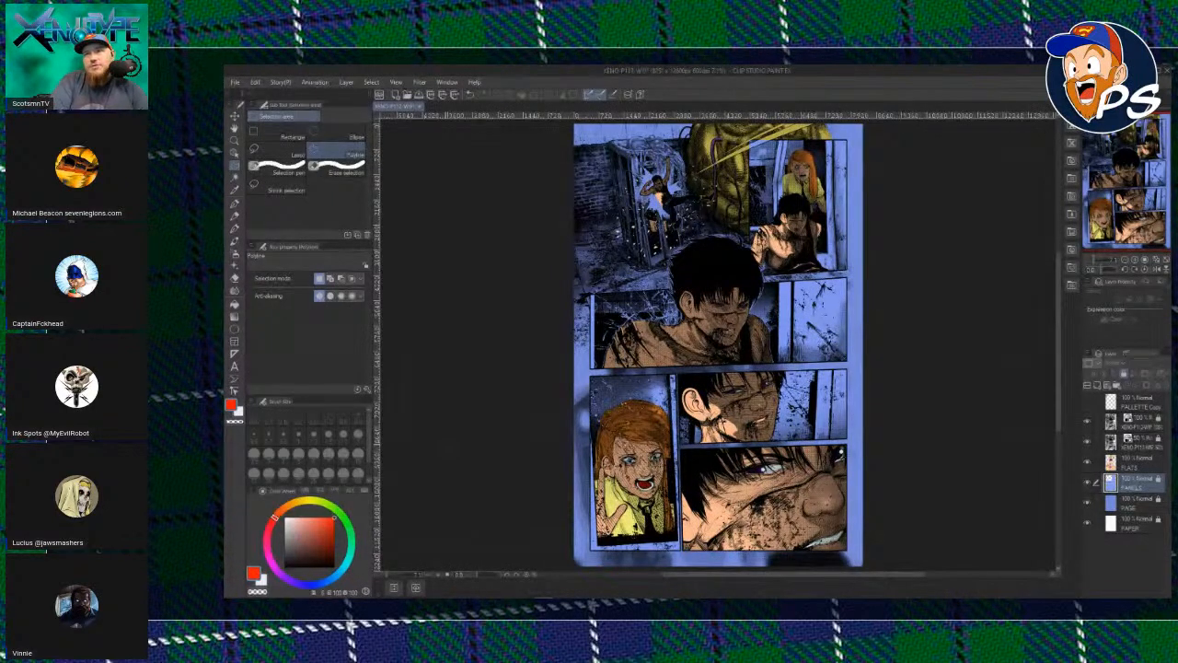
Hide the duplicate line art, FLATS, PANELS and PAGE layers, leaving only the top line art layer shown.
{"action": "left_click", "coordinate": [1087, 441]}
{"action": "left_click", "coordinate": [1087, 461]}
{"action": "left_click", "coordinate": [1087, 481]}
{"action": "left_click", "coordinate": [1087, 502]}
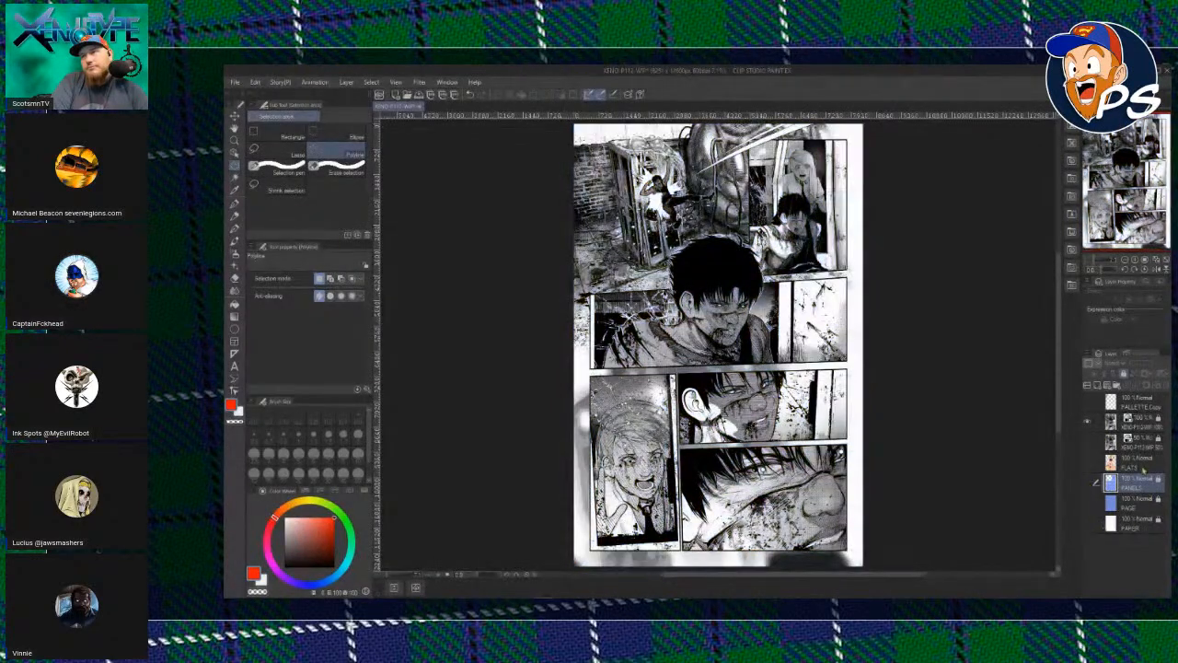
Unlock the PANELS layer and the top line art layer, and convert the line art's brightness to opacity.
{"action": "left_click", "coordinate": [1123, 374]}
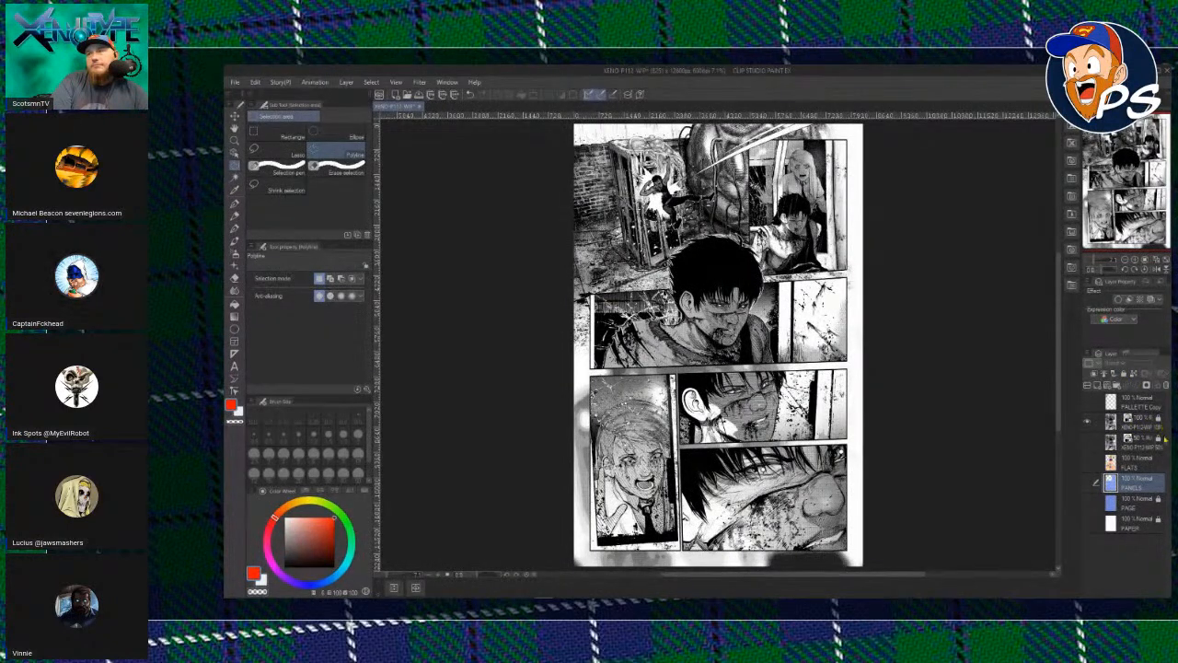
{"action": "left_click", "coordinate": [1145, 429]}
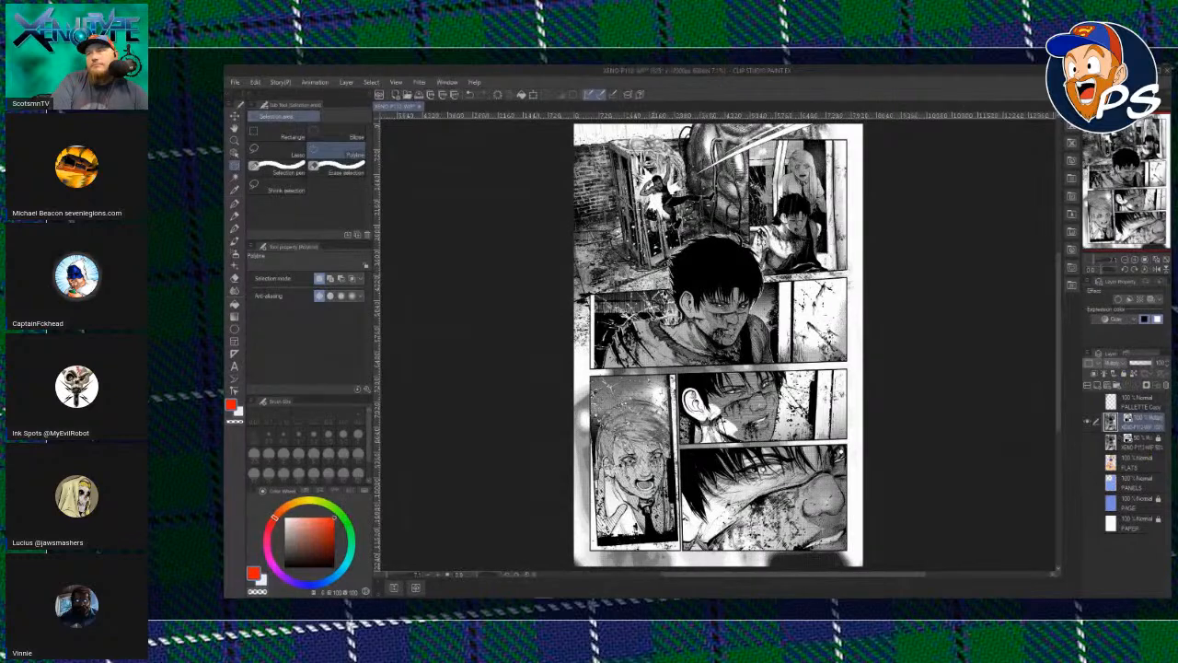
{"action": "left_click", "coordinate": [255, 82]}
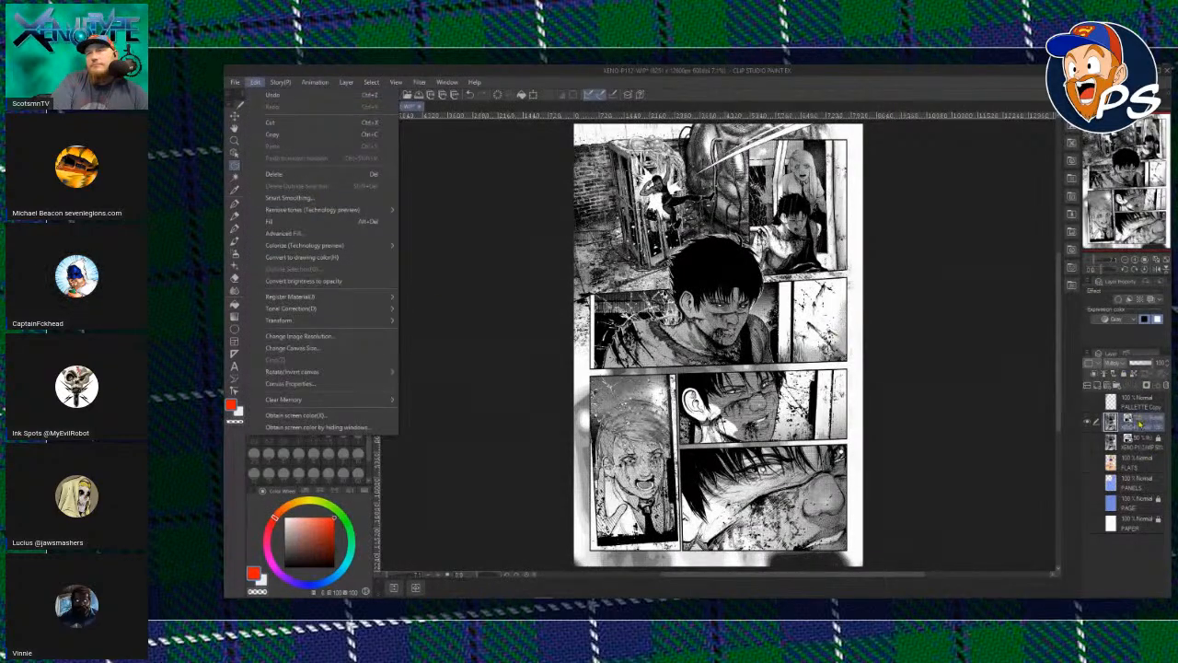
{"action": "left_click", "coordinate": [350, 286]}
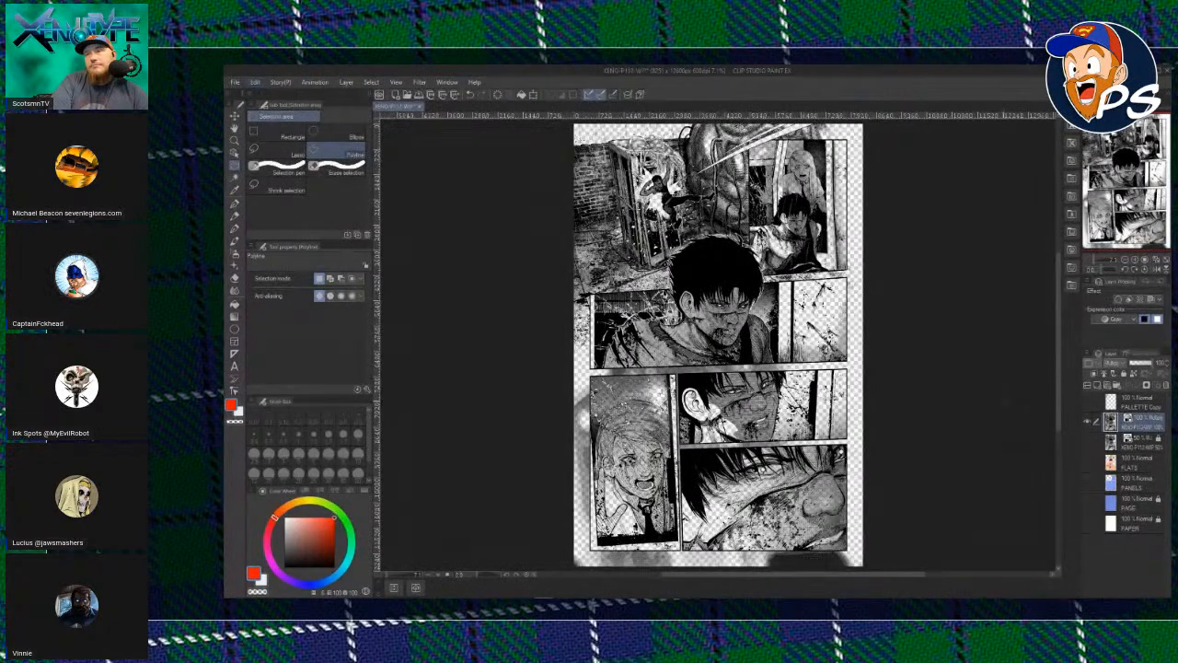
Toggle the PAGE layer beneath the transparent line art and leave it shown.
{"action": "left_click", "coordinate": [1086, 502]}
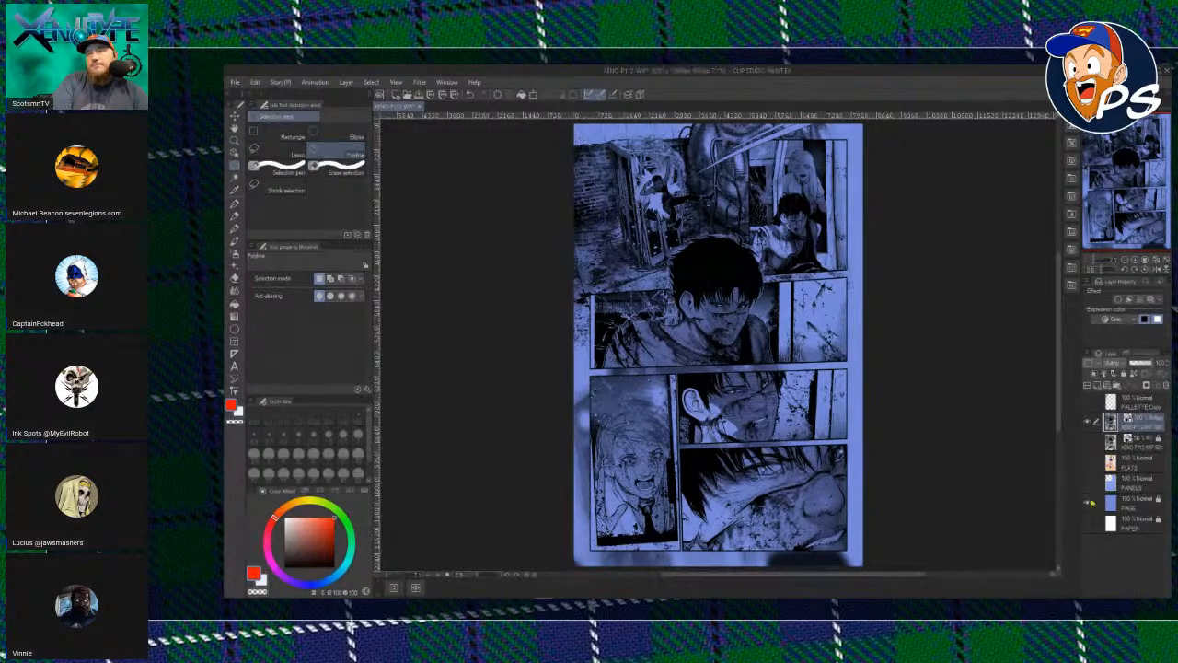
{"action": "left_click", "coordinate": [1086, 501]}
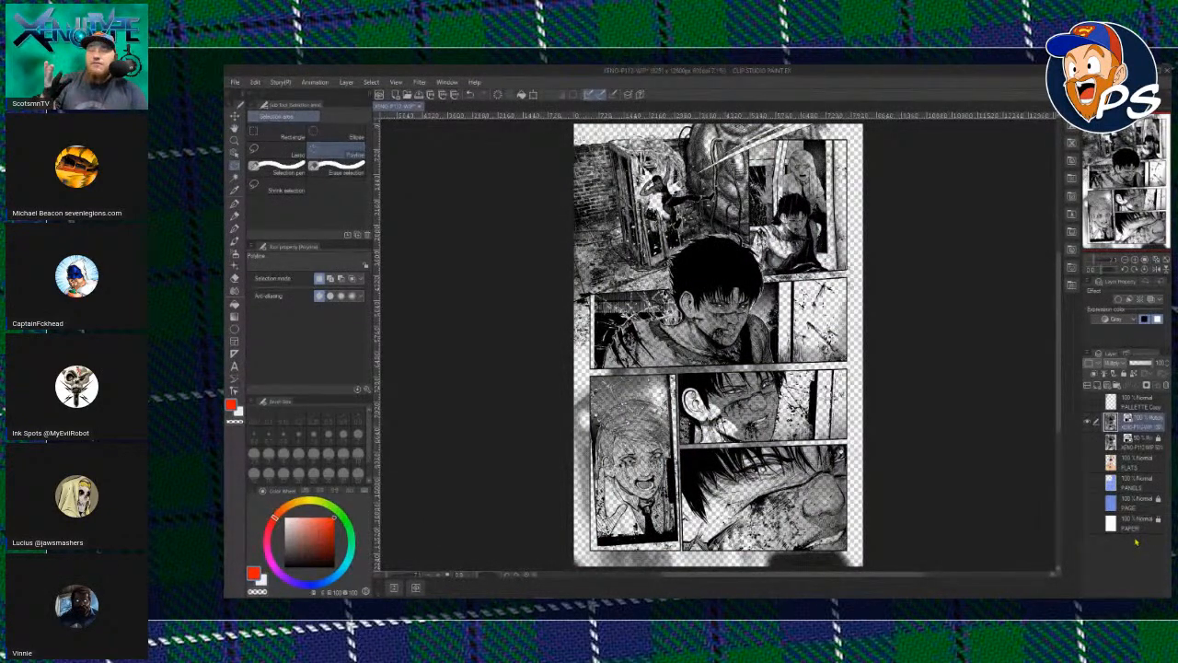
{"action": "left_click", "coordinate": [1088, 503]}
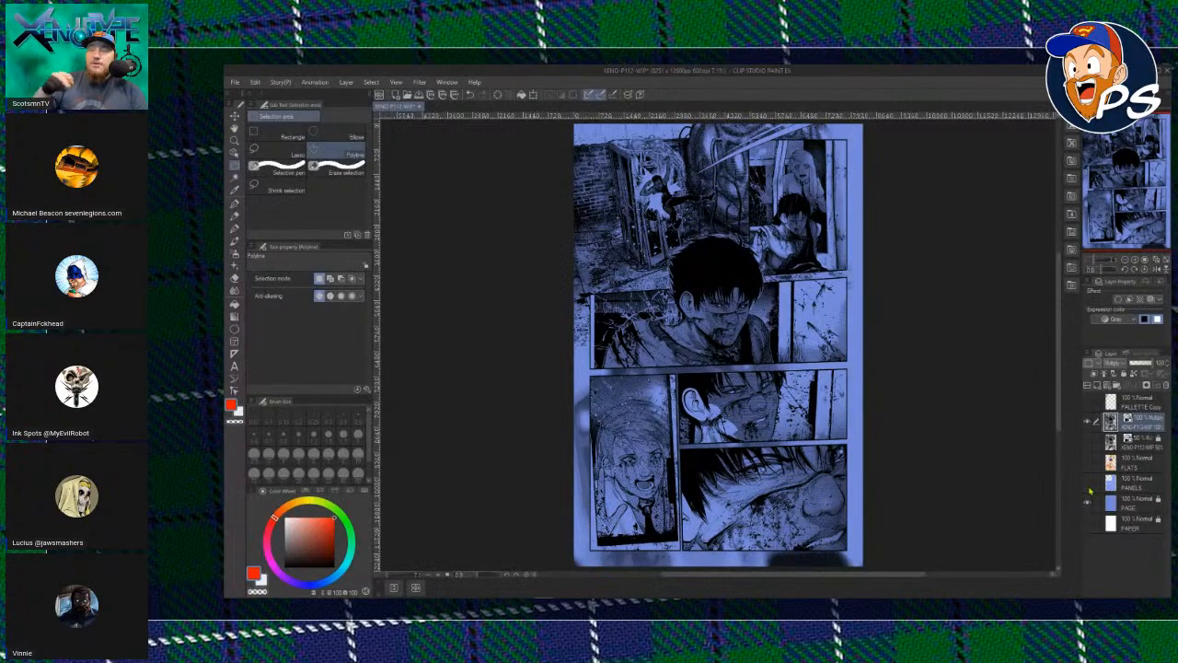
Examine the halftone around the bloodied man's mouth and shoulder up close with the PAGE layer hidden and shown.
{"action": "left_click_drag", "start_coordinate": [1092, 261], "coordinate": [1103, 267]}
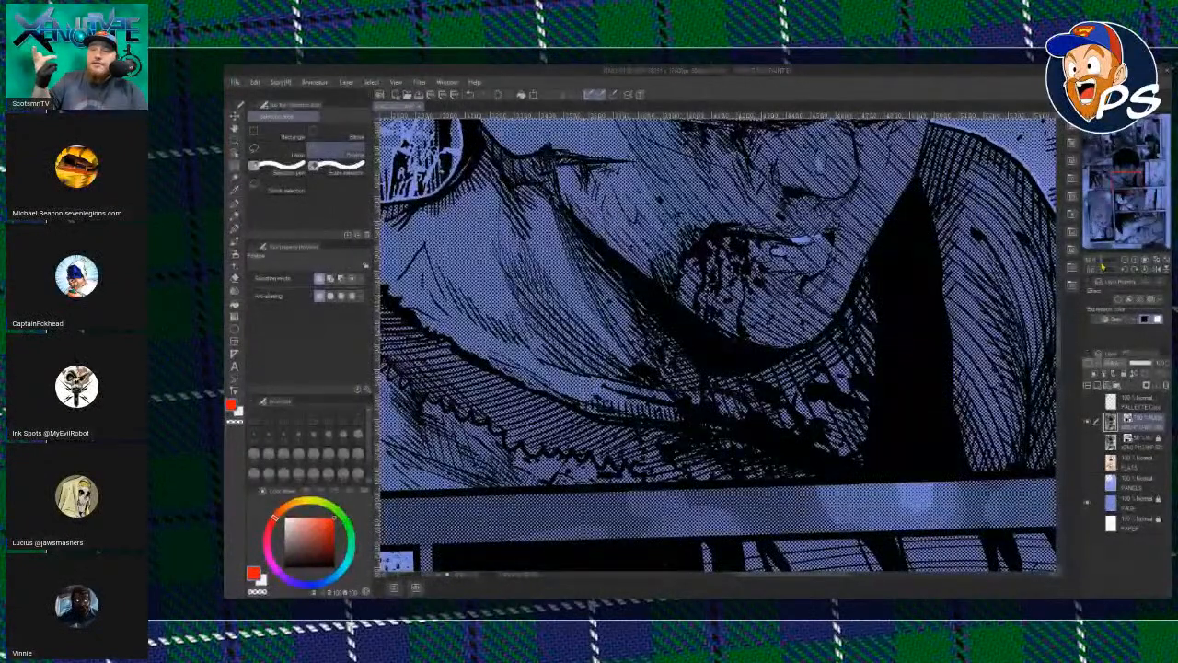
{"action": "left_click", "coordinate": [1088, 504]}
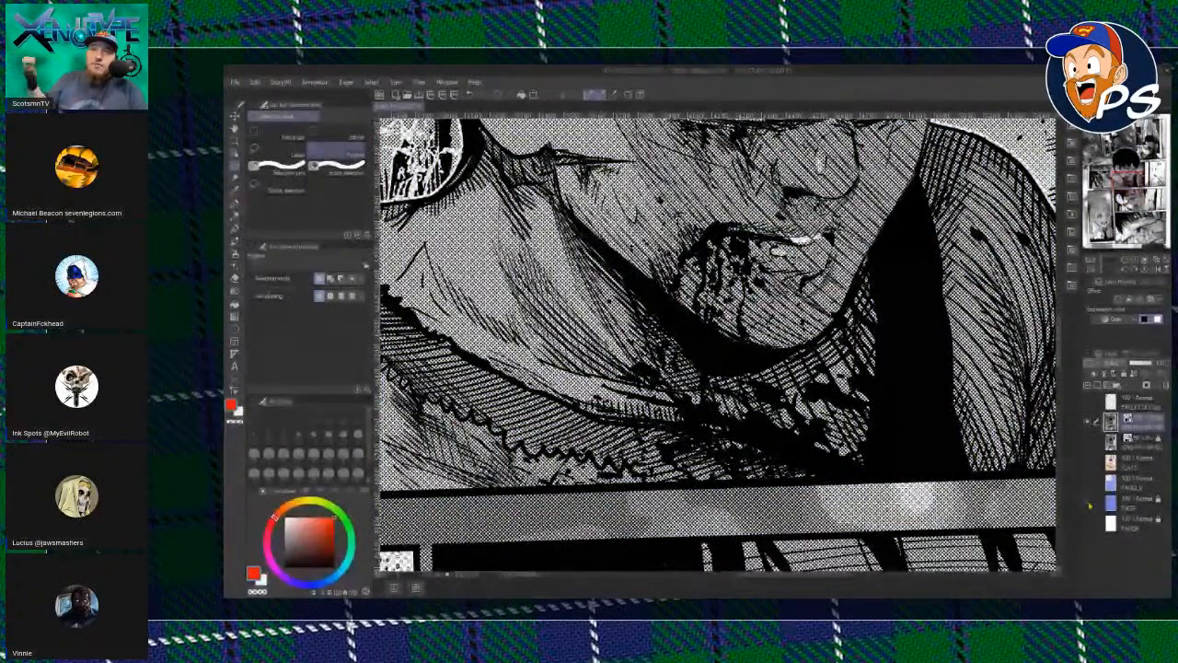
{"action": "left_click", "coordinate": [1088, 504]}
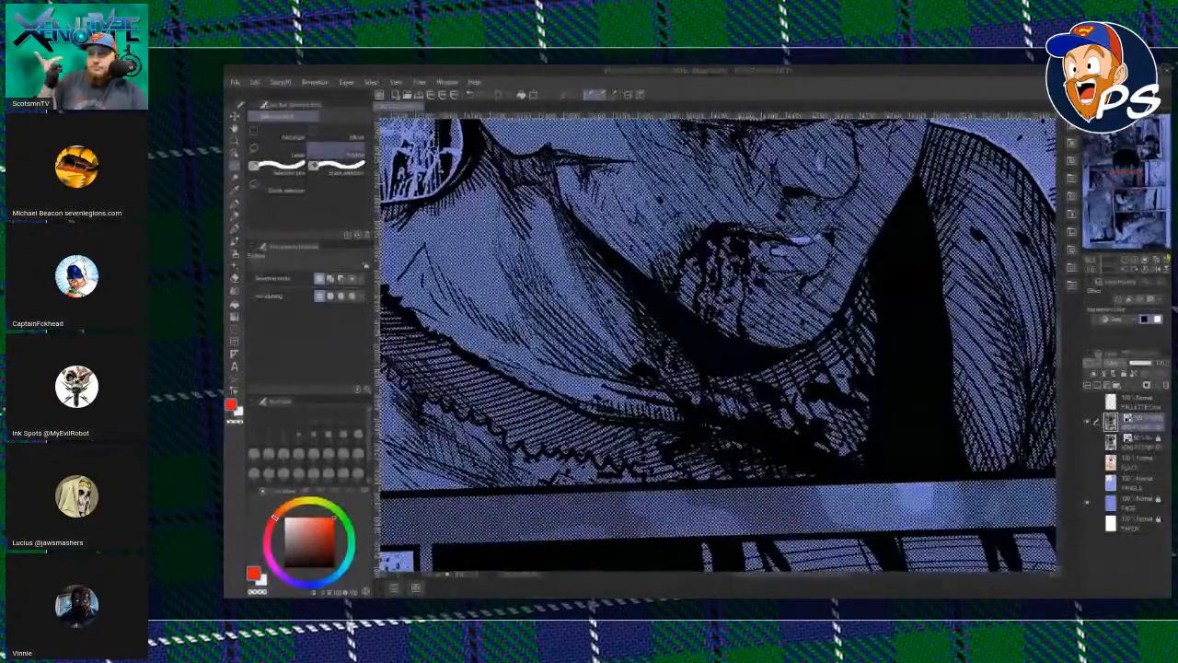
{"action": "key", "text": "ctrl+0"}
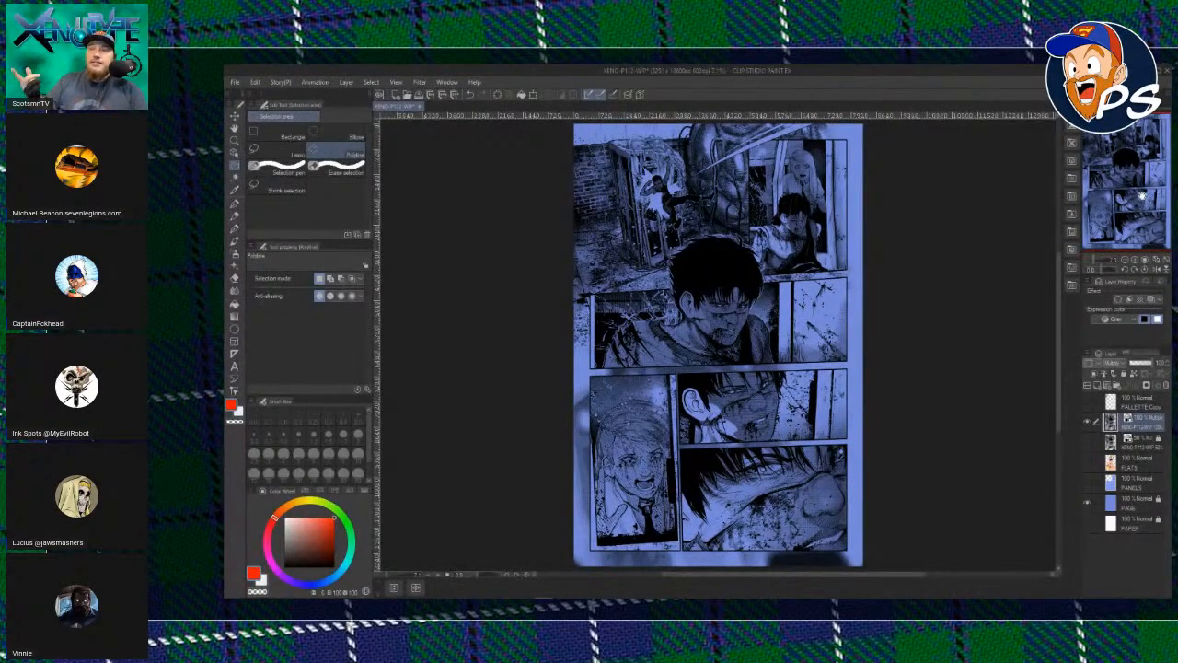
Inspect the line art and halftone dots of the screaming girl's panel at increasing zoom.
{"action": "left_click_drag", "start_coordinate": [1093, 261], "coordinate": [1100, 263]}
{"action": "mouse_move", "coordinate": [1102, 217]}
{"action": "left_mouse_down"}
{"action": "mouse_move", "coordinate": [1089, 214]}
{"action": "mouse_move", "coordinate": [1102, 208]}
{"action": "left_mouse_up"}
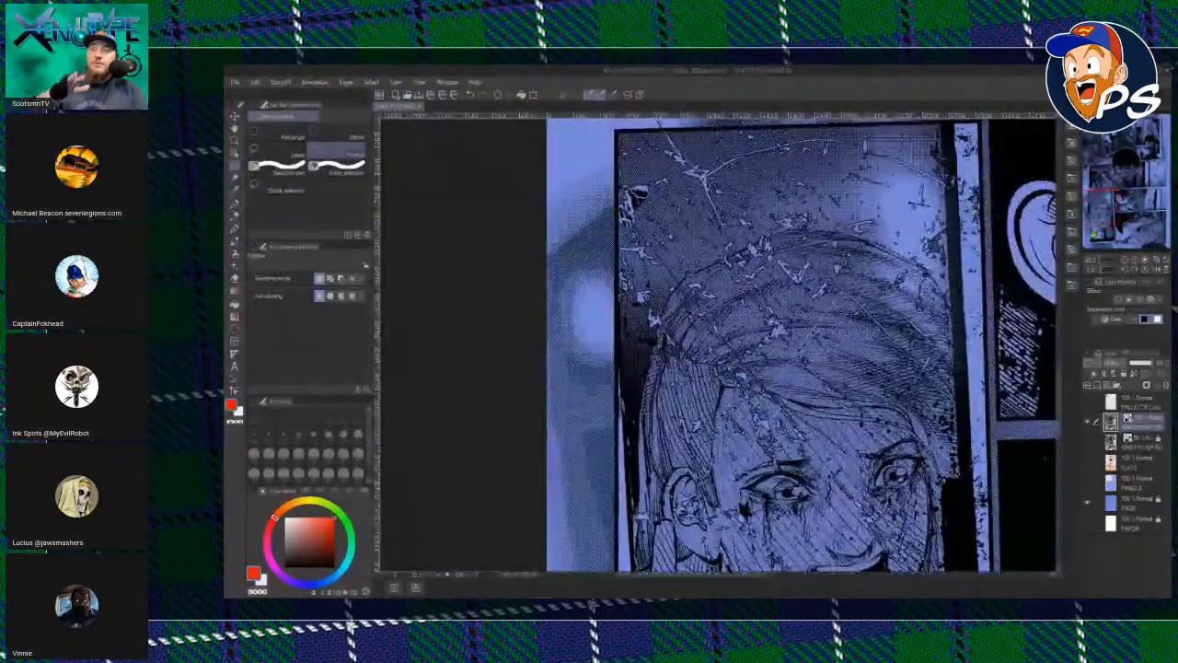
{"action": "left_click_drag", "start_coordinate": [1099, 261], "coordinate": [1104, 261]}
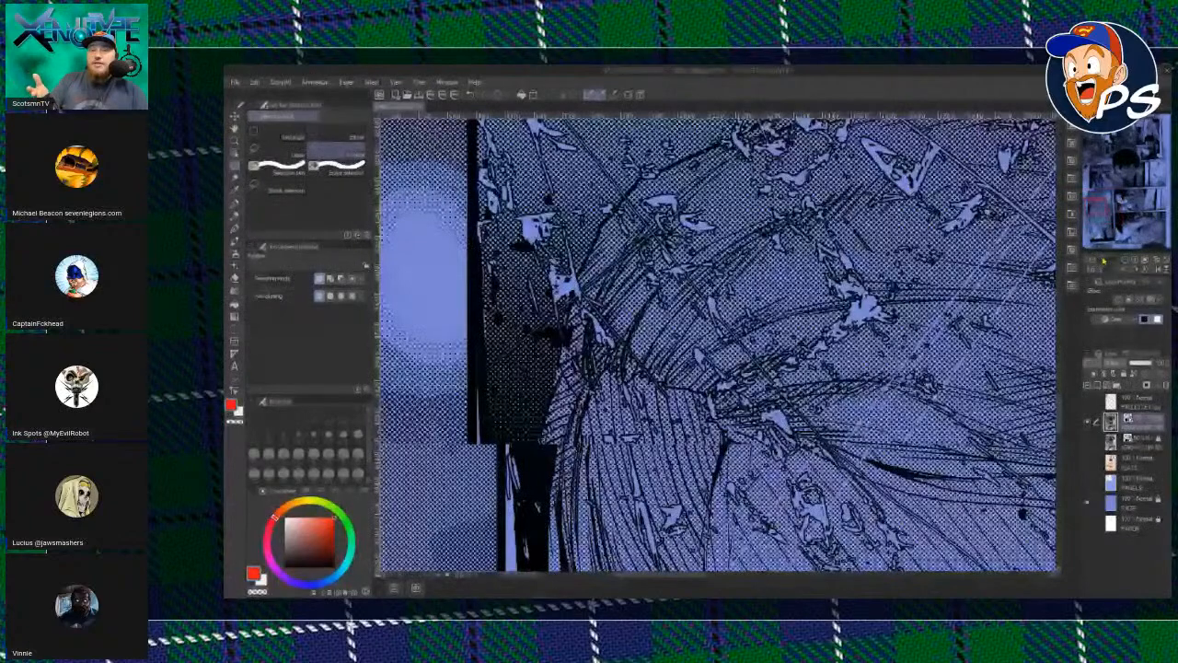
{"action": "left_click_drag", "start_coordinate": [1095, 208], "coordinate": [1090, 196]}
{"action": "left_click", "coordinate": [1166, 259]}
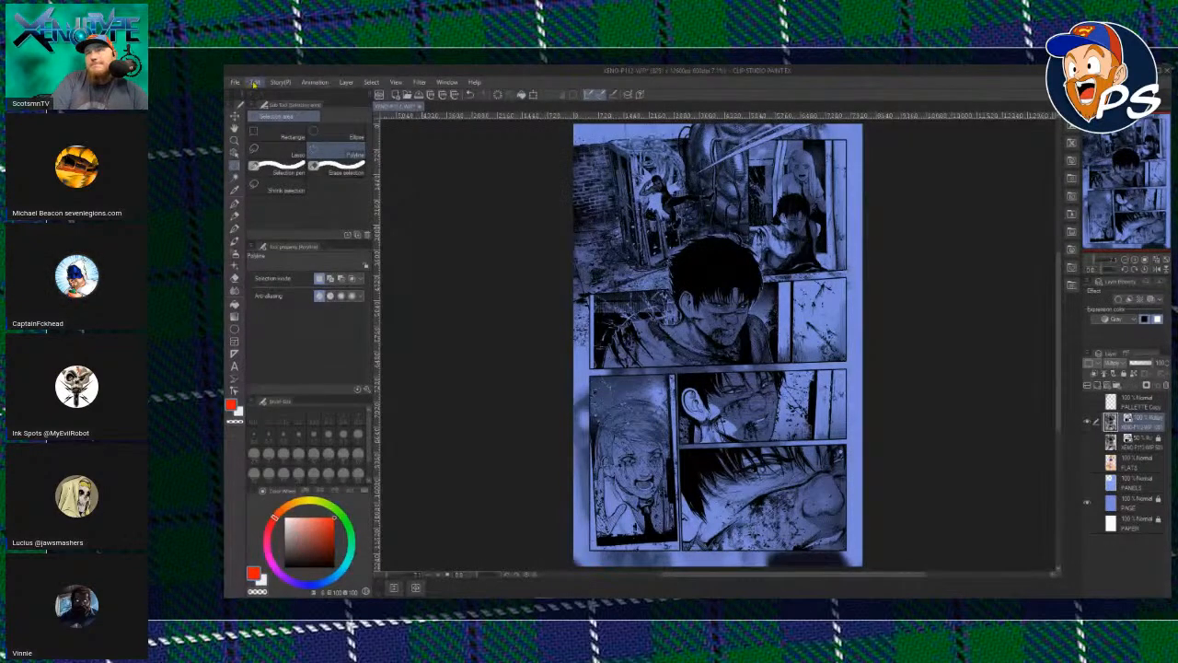
Lock the line art layer's transparent pixels and paint a red test stroke over the central man with the size 10 inker brush.
{"action": "left_click", "coordinate": [255, 82]}
{"action": "left_click", "coordinate": [481, 338]}
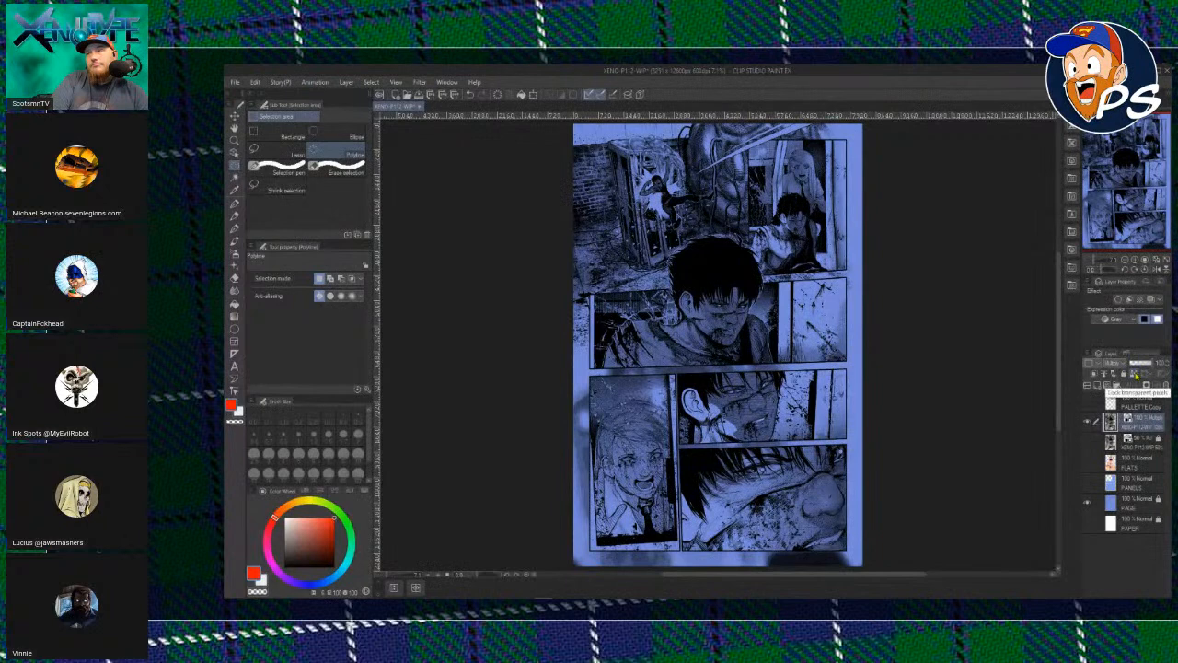
{"action": "left_click", "coordinate": [1138, 375]}
{"action": "left_click", "coordinate": [235, 204]}
{"action": "mouse_move", "coordinate": [731, 246]}
{"action": "left_mouse_down"}
{"action": "mouse_move", "coordinate": [692, 287]}
{"action": "mouse_move", "coordinate": [753, 302]}
{"action": "mouse_move", "coordinate": [741, 364]}
{"action": "left_mouse_up"}
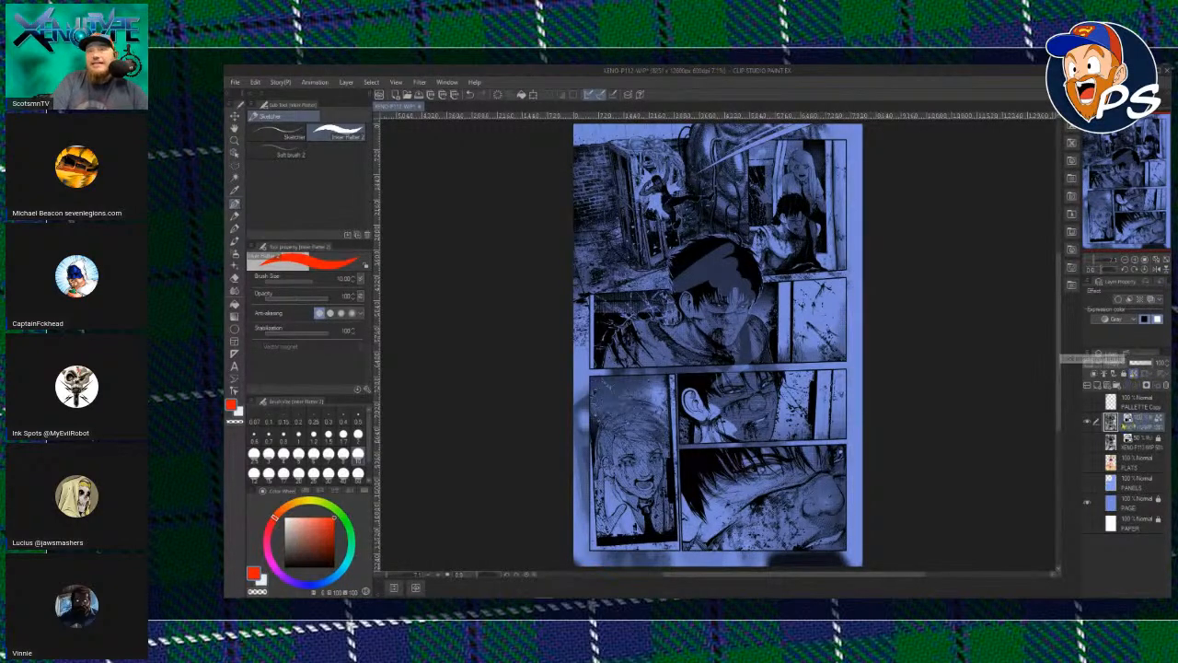
Undo the test stroke on the line art, turn off its transparent pixel lock and lock the whole layer.
{"action": "left_click", "coordinate": [1087, 420]}
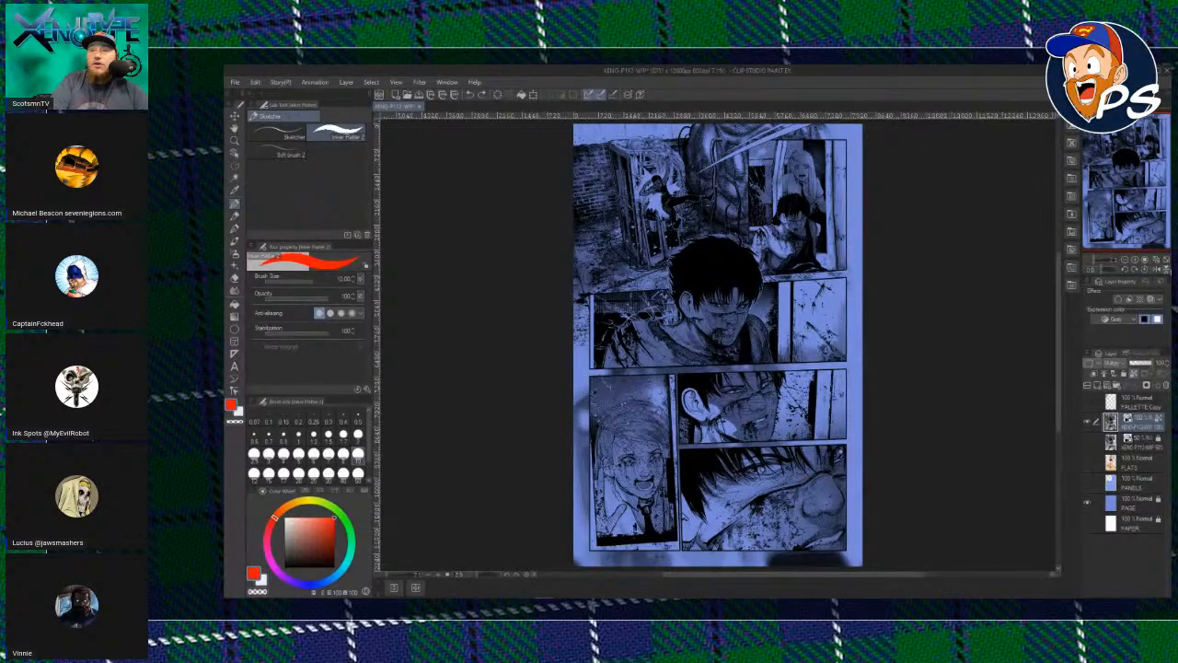
{"action": "left_click", "coordinate": [1134, 373]}
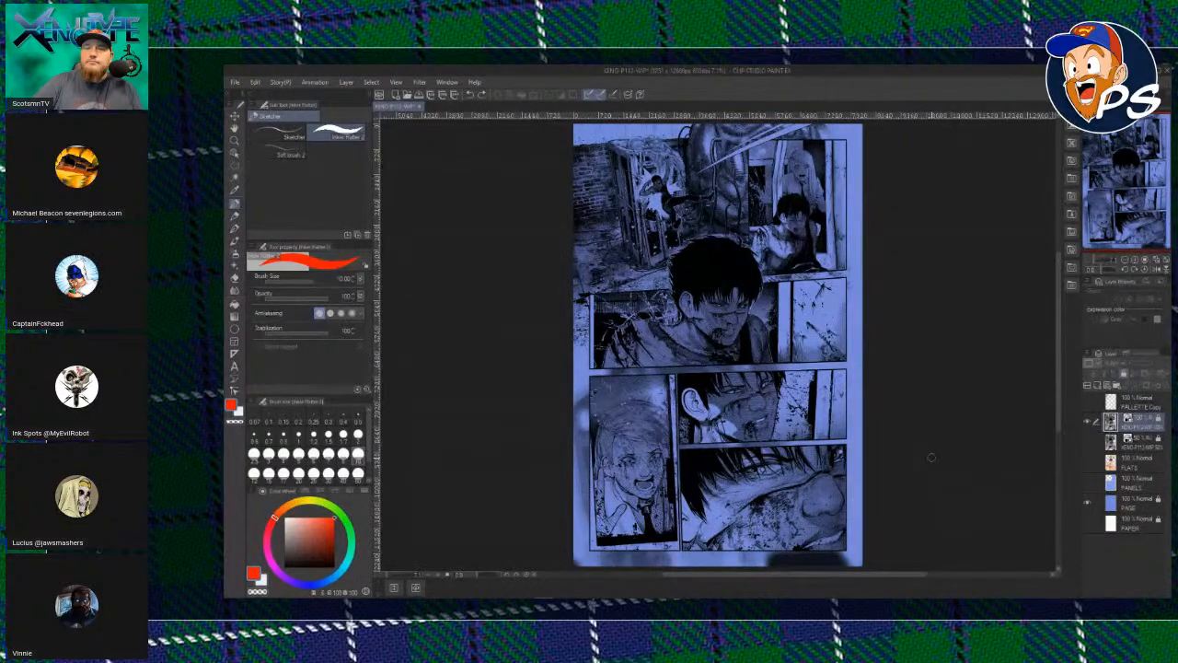
{"action": "scroll", "coordinate": [930, 458], "scroll_direction": "up", "scroll_amount": 3}
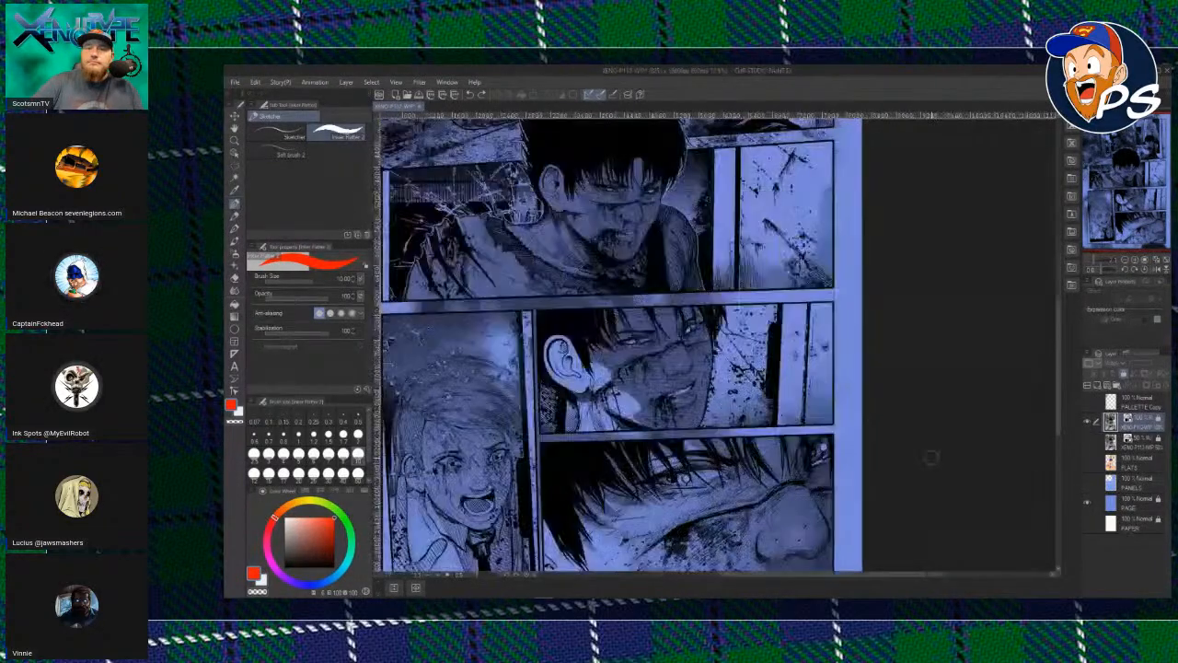
{"action": "scroll", "coordinate": [930, 458], "scroll_direction": "down", "scroll_amount": 4}
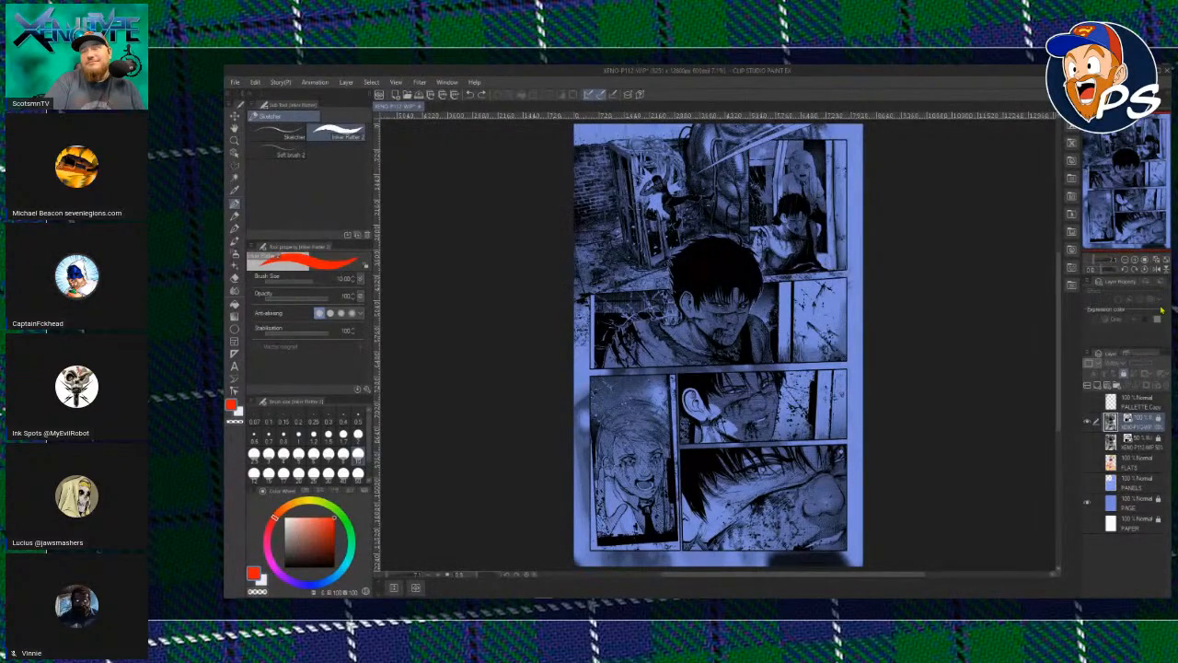
{"action": "key", "text": "ctrl+minus"}
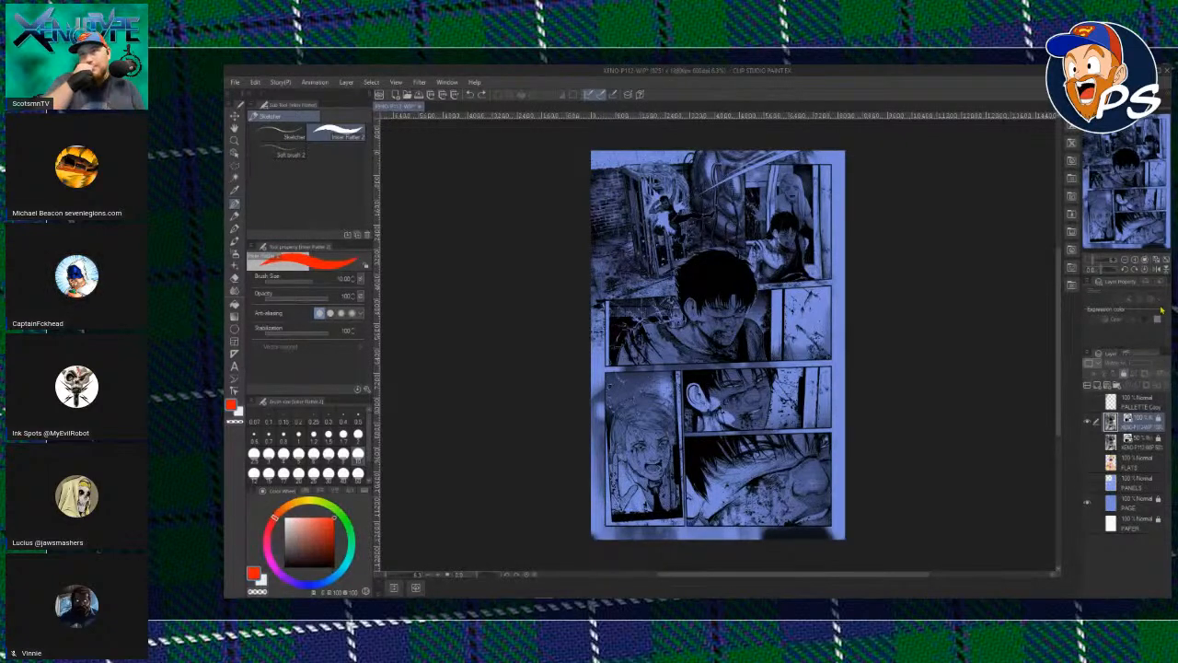
{"action": "key", "text": "ctrl+plus"}
{"action": "key", "text": "ctrl+plus"}
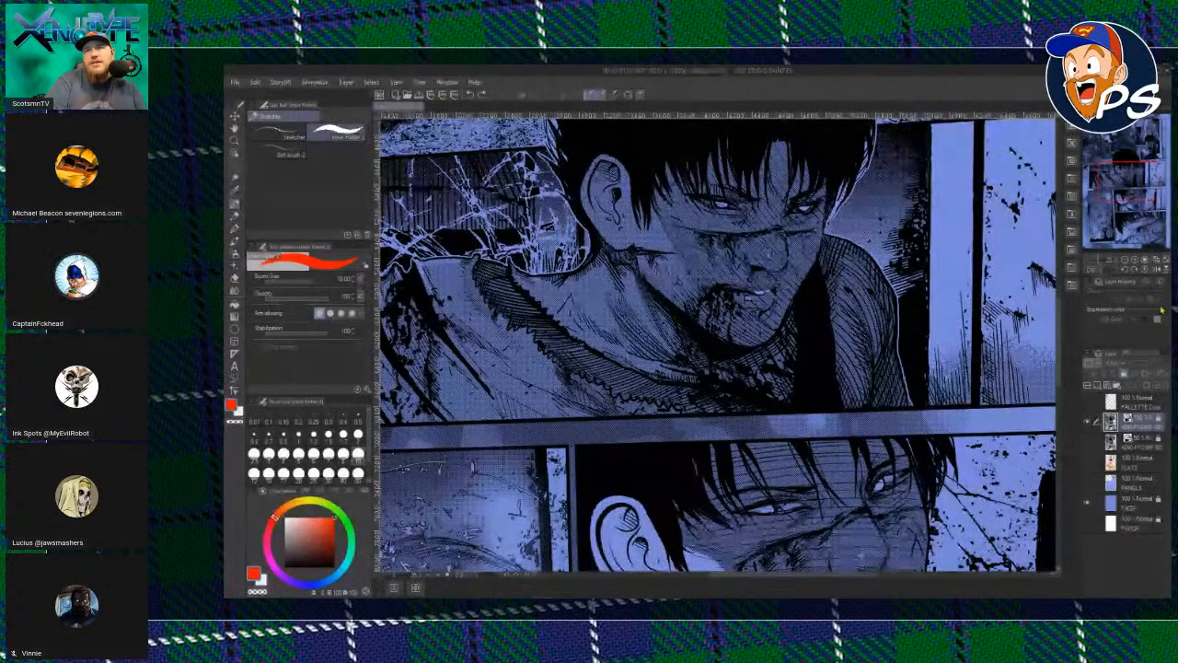
{"action": "key", "text": "ctrl+minus"}
{"action": "key", "text": "ctrl+minus"}
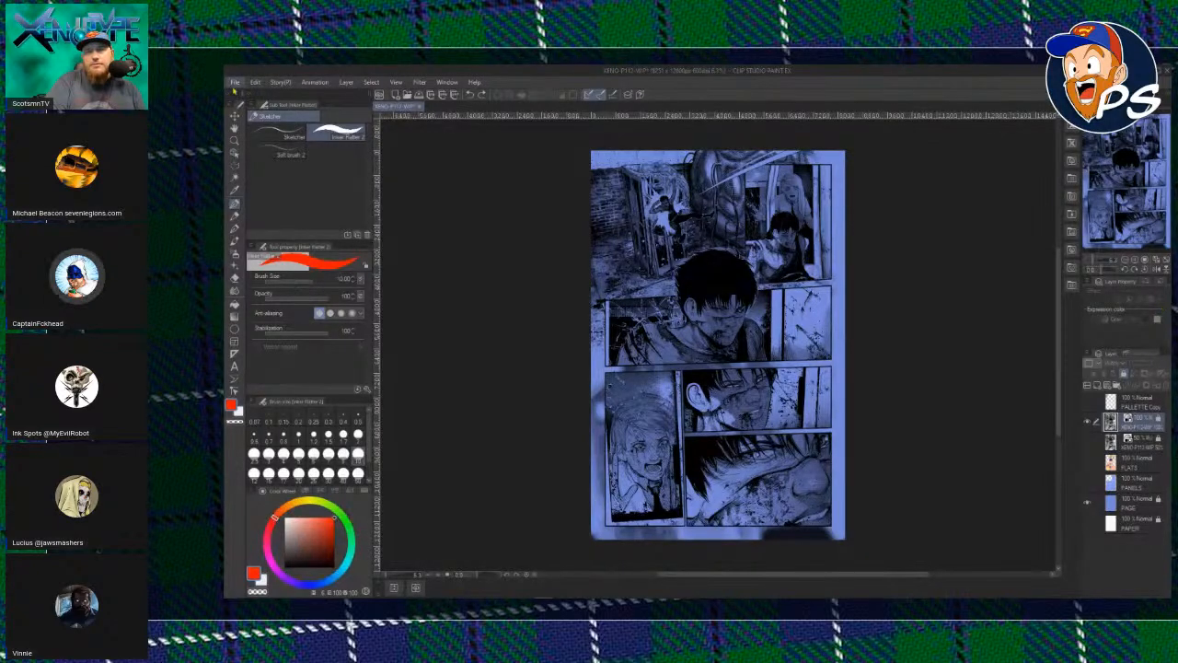
Look up the available CLIP STUDIO TABMATE settings options.
{"action": "left_click", "coordinate": [237, 83]}
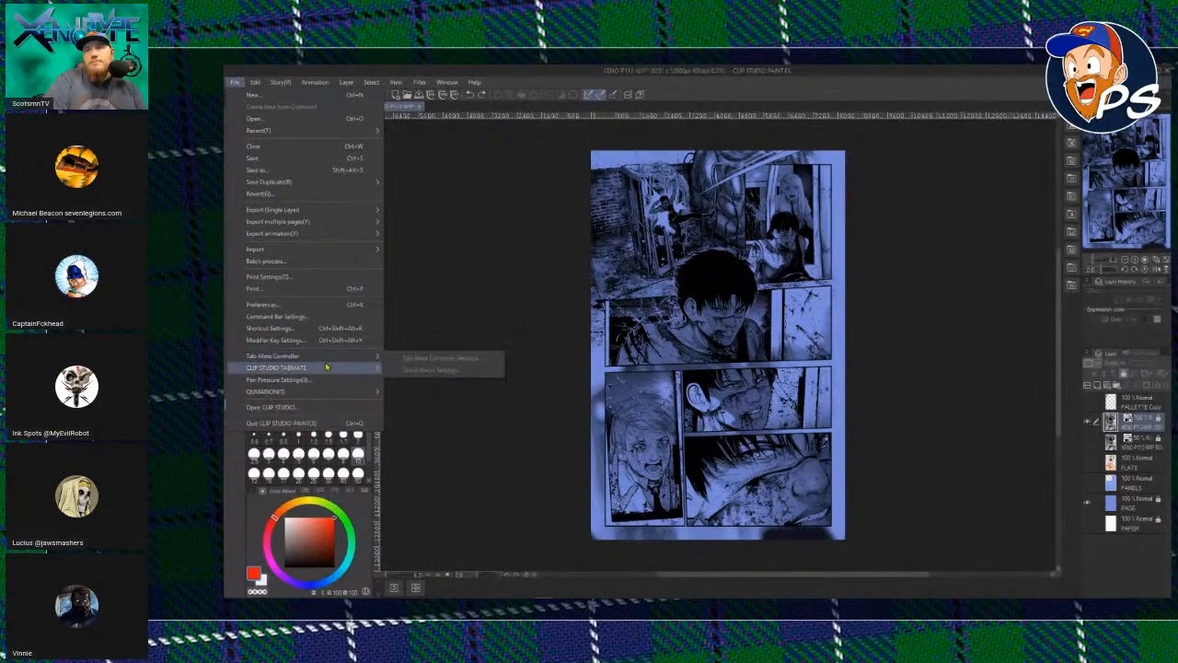
{"action": "mouse_move", "coordinate": [327, 368]}
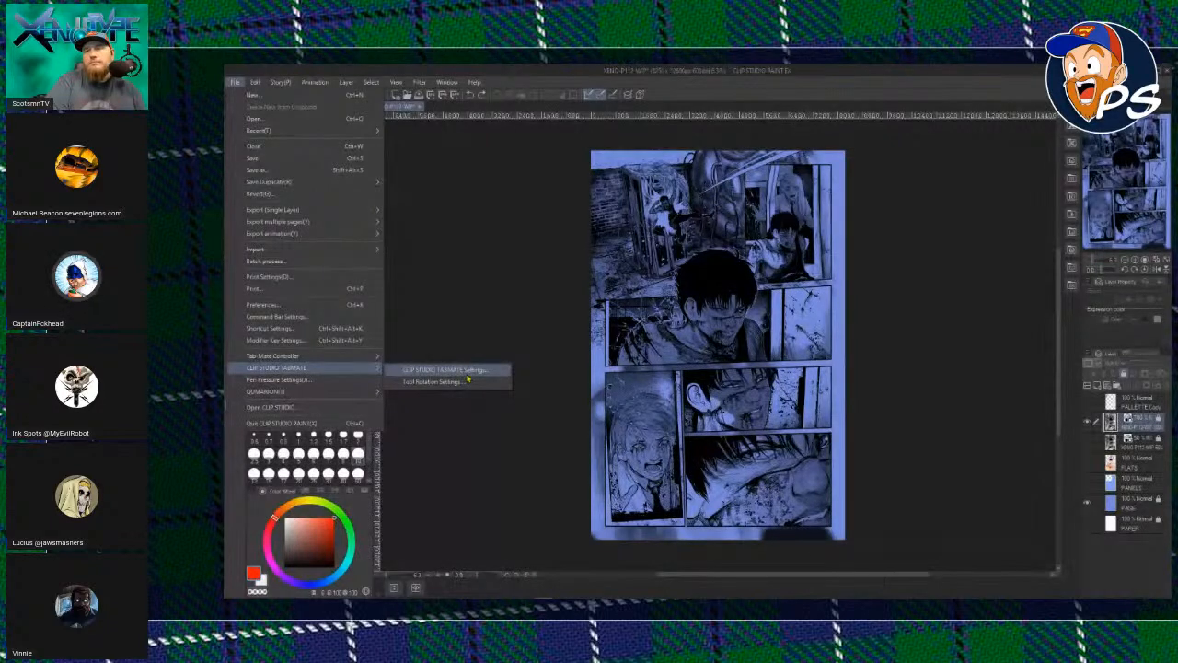
{"action": "left_click", "coordinate": [512, 411]}
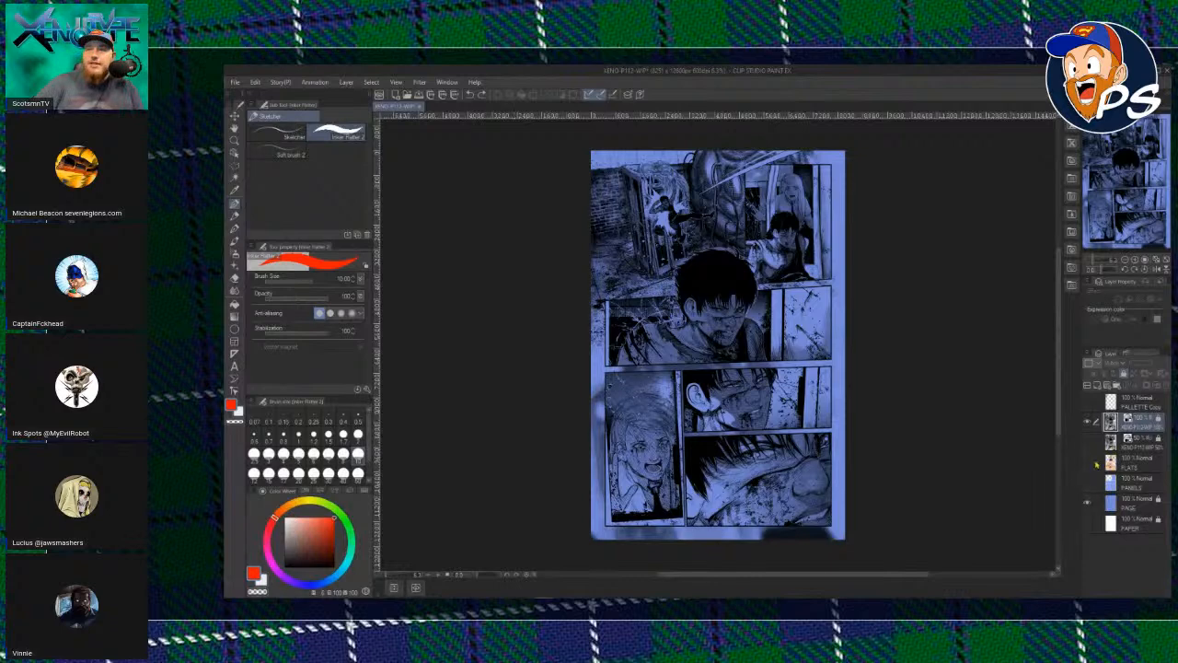
Show the FLATS layer and hide the line art to view the flat colours near the top of the page.
{"action": "left_click", "coordinate": [1087, 462]}
{"action": "left_click", "coordinate": [1086, 420]}
{"action": "left_click_drag", "start_coordinate": [1092, 259], "coordinate": [1099, 259]}
{"action": "left_click_drag", "start_coordinate": [1117, 177], "coordinate": [1116, 146]}
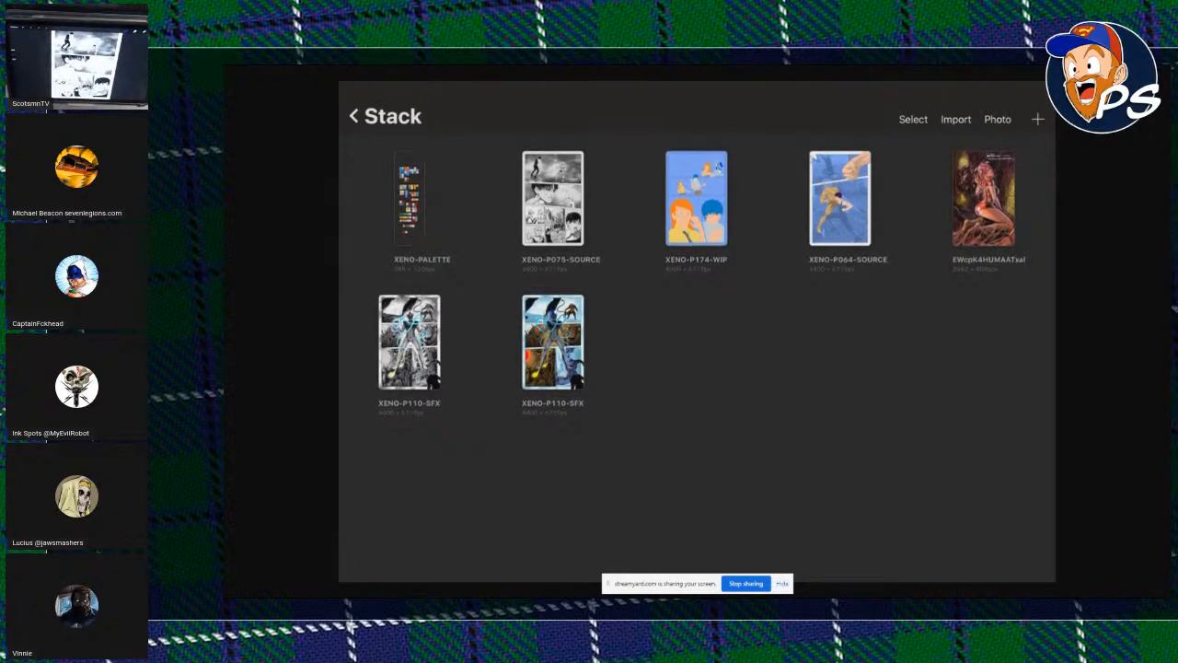
Switch to Procreate, open the XENO-P075-SOURCE artwork and look over the full comic page.
{"action": "left_click", "coordinate": [553, 197]}
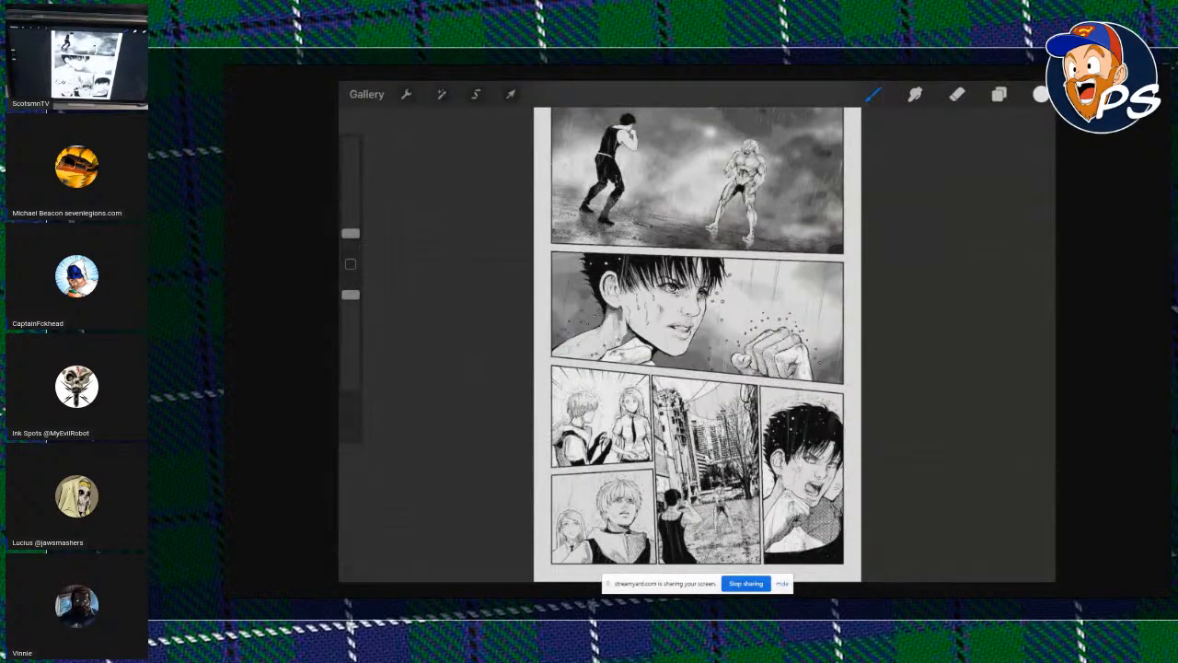
{"action": "scroll", "coordinate": [697, 332], "scroll_direction": "up", "scroll_amount": 5}
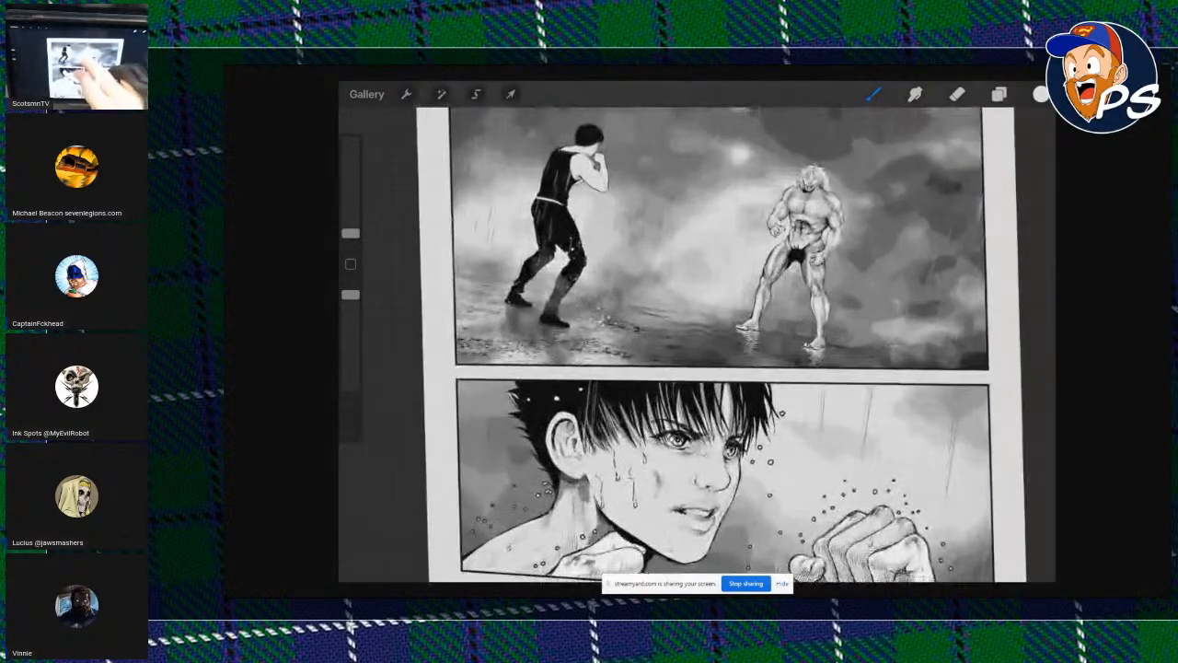
{"action": "scroll", "coordinate": [697, 332], "scroll_direction": "down", "scroll_amount": 5}
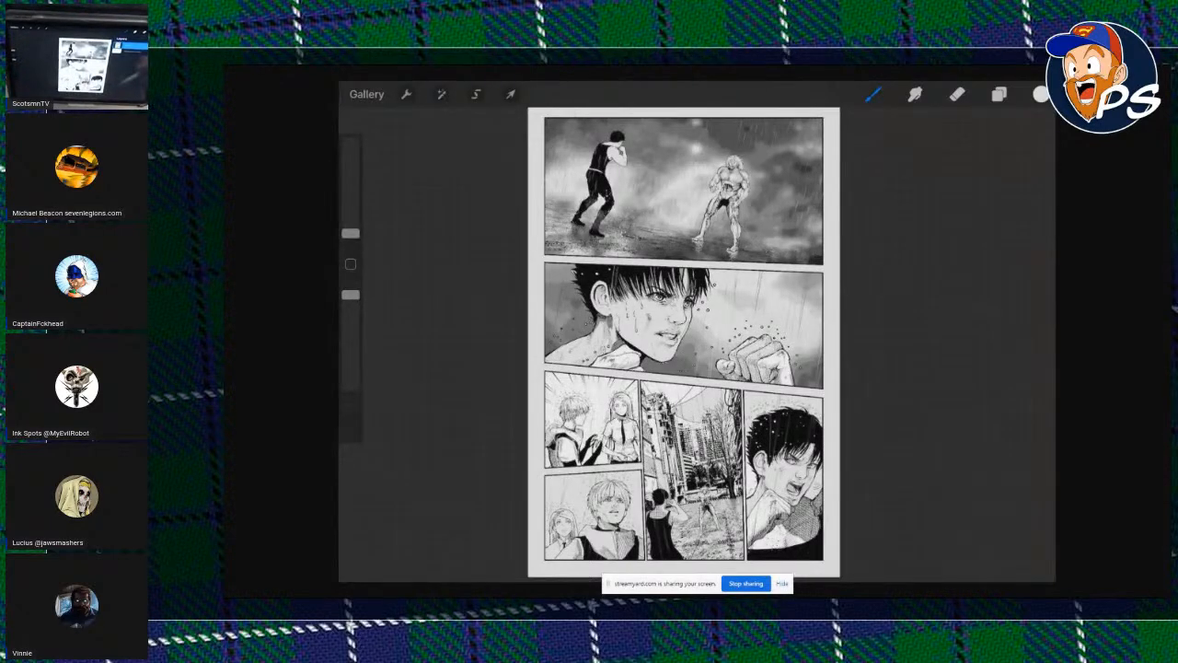
{"action": "scroll", "coordinate": [683, 343], "scroll_direction": "down", "scroll_amount": 2}
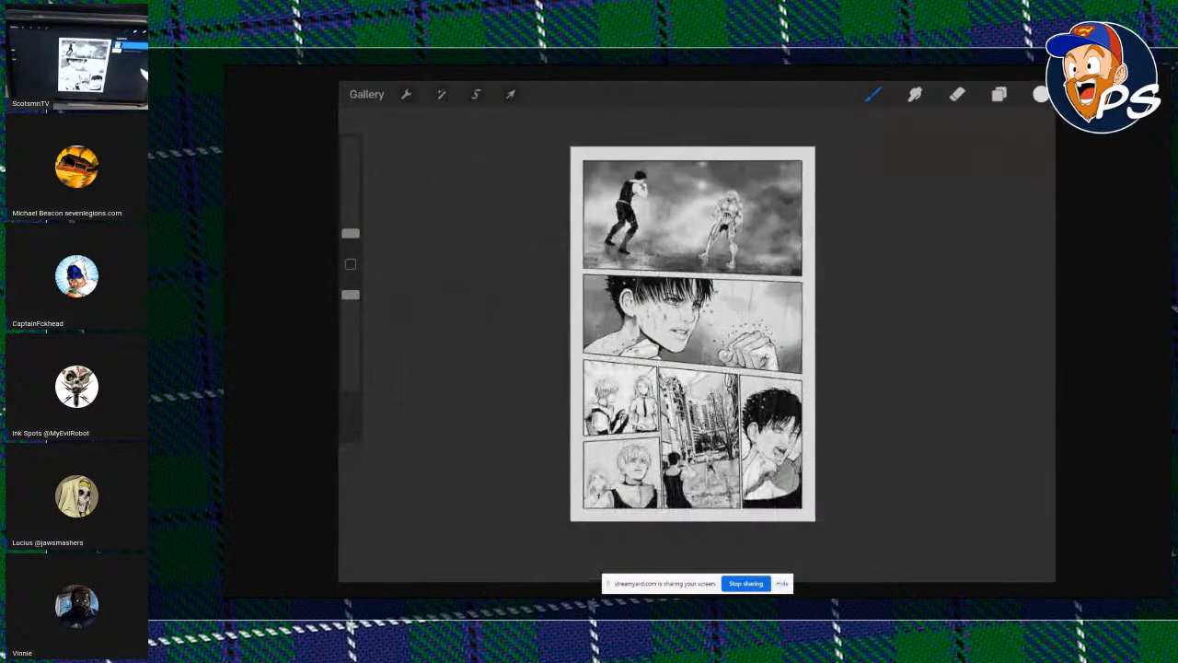
Check the artwork's layer list and examine the second panel with the young man's face and fist up close.
{"action": "left_click", "coordinate": [999, 94]}
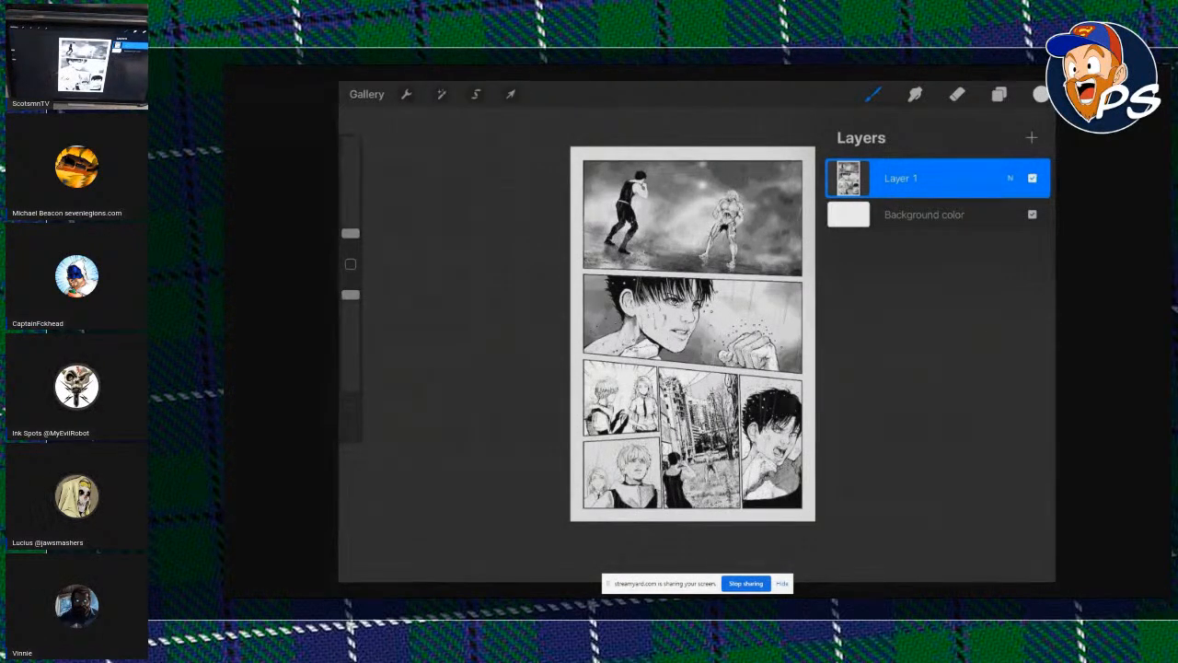
{"action": "left_click", "coordinate": [1000, 94]}
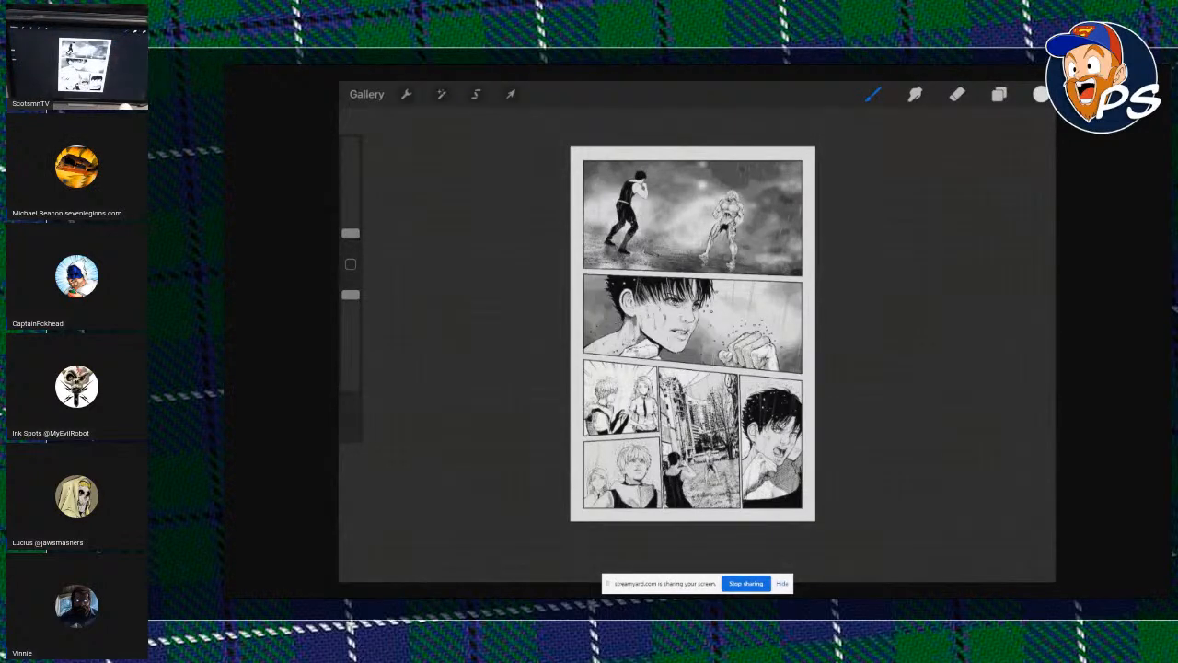
{"action": "scroll", "coordinate": [661, 294], "scroll_direction": "up", "scroll_amount": 5}
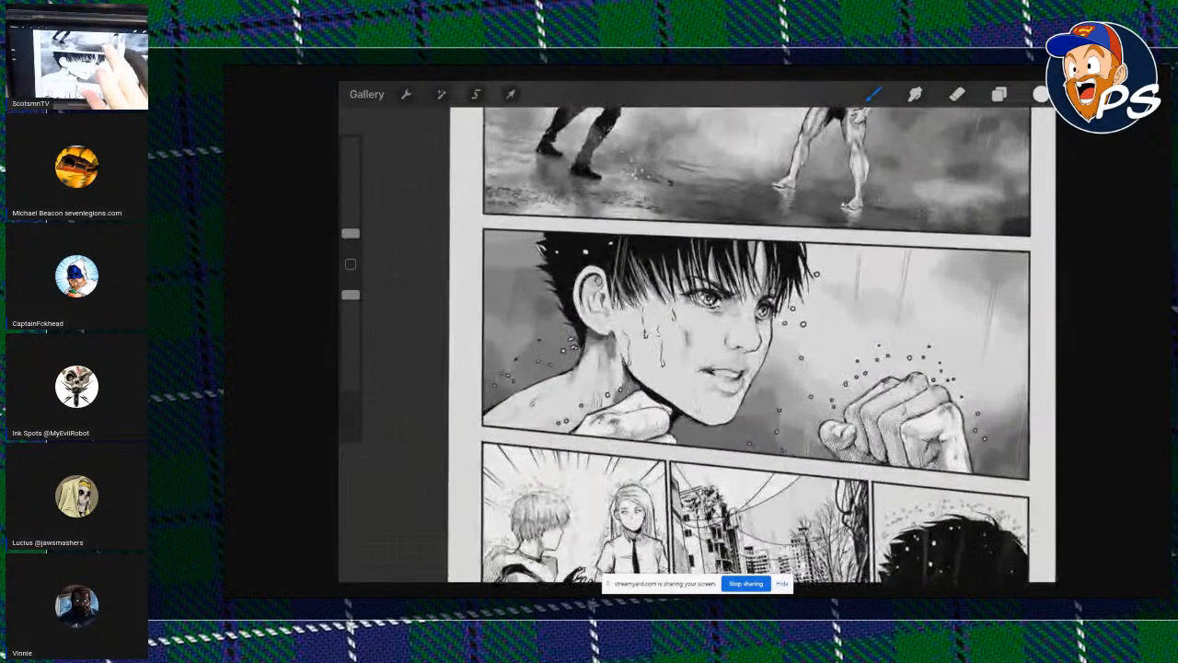
Rename the comic page's Layer 1 as INKS.
{"action": "scroll", "coordinate": [697, 340], "scroll_direction": "down", "scroll_amount": 5}
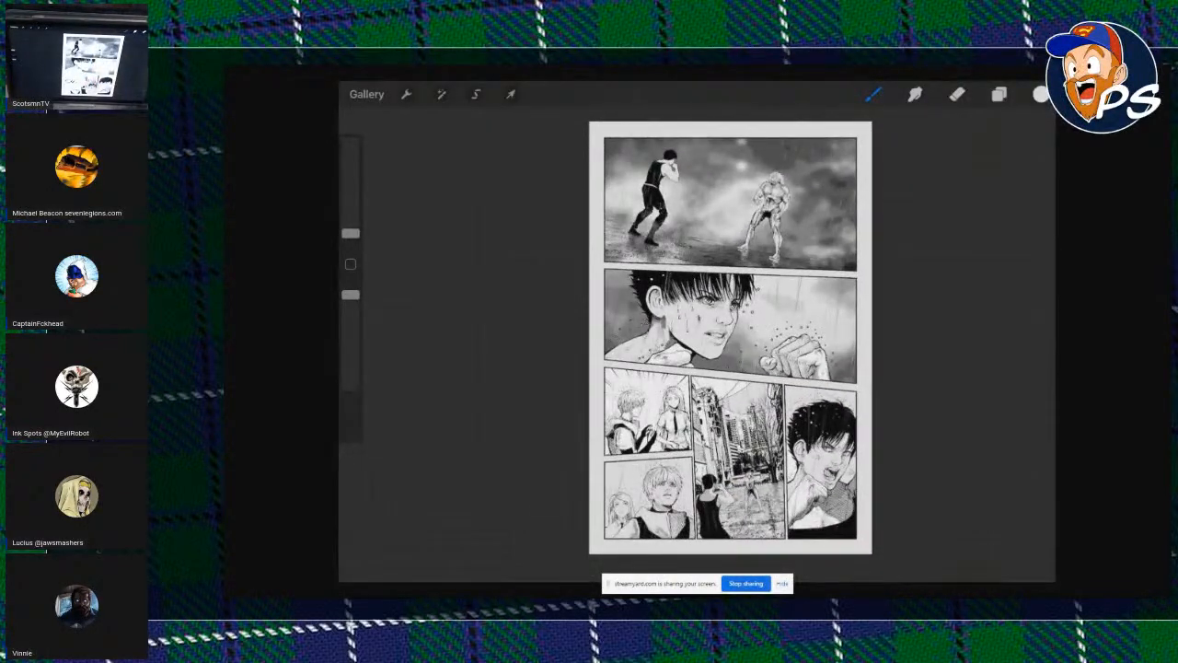
{"action": "left_click", "coordinate": [999, 94]}
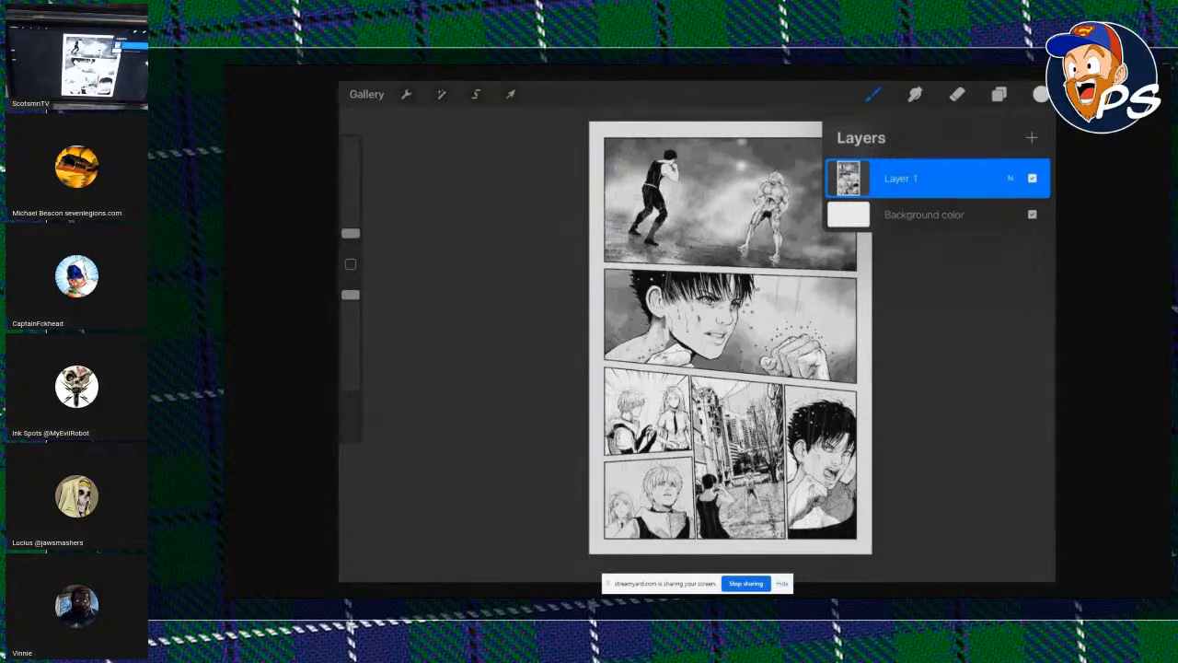
{"action": "left_click", "coordinate": [998, 94]}
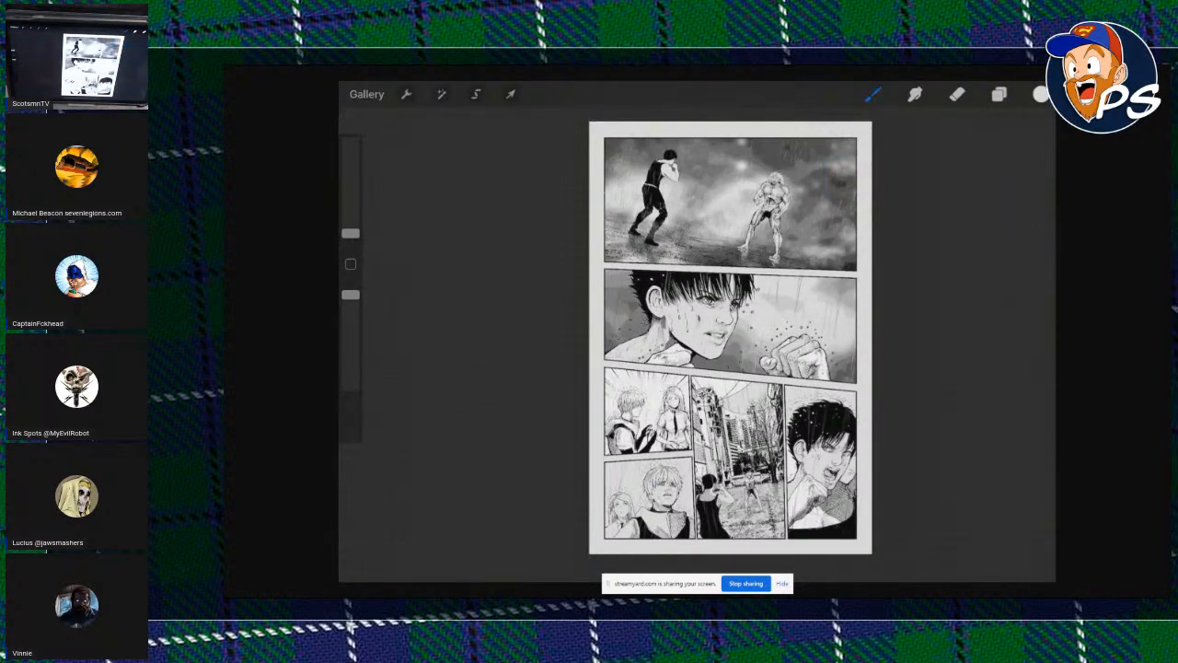
{"action": "left_click", "coordinate": [999, 94]}
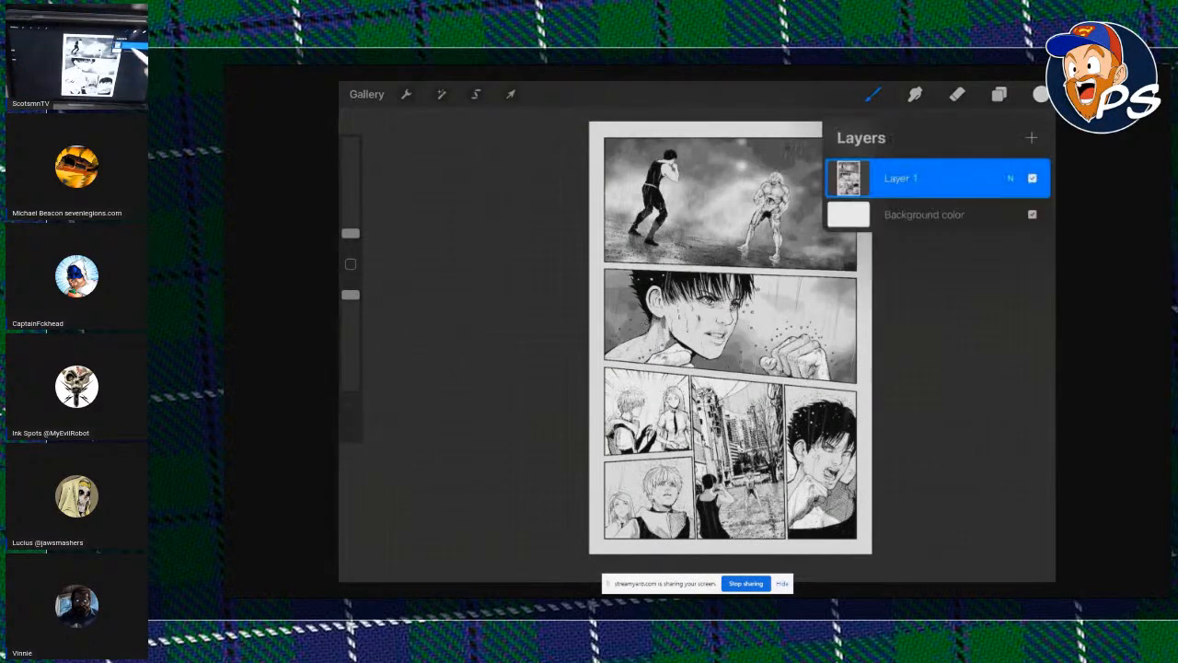
{"action": "left_click", "coordinate": [900, 177]}
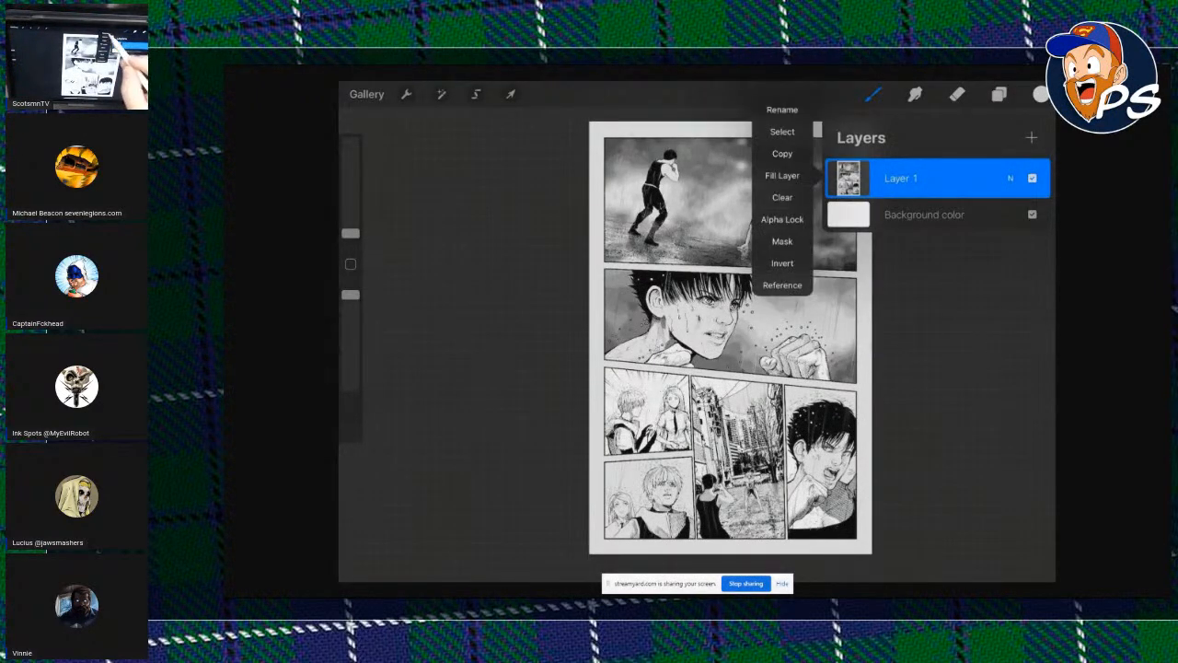
{"action": "left_click", "coordinate": [782, 109]}
{"action": "key", "text": "Caps_Lock"}
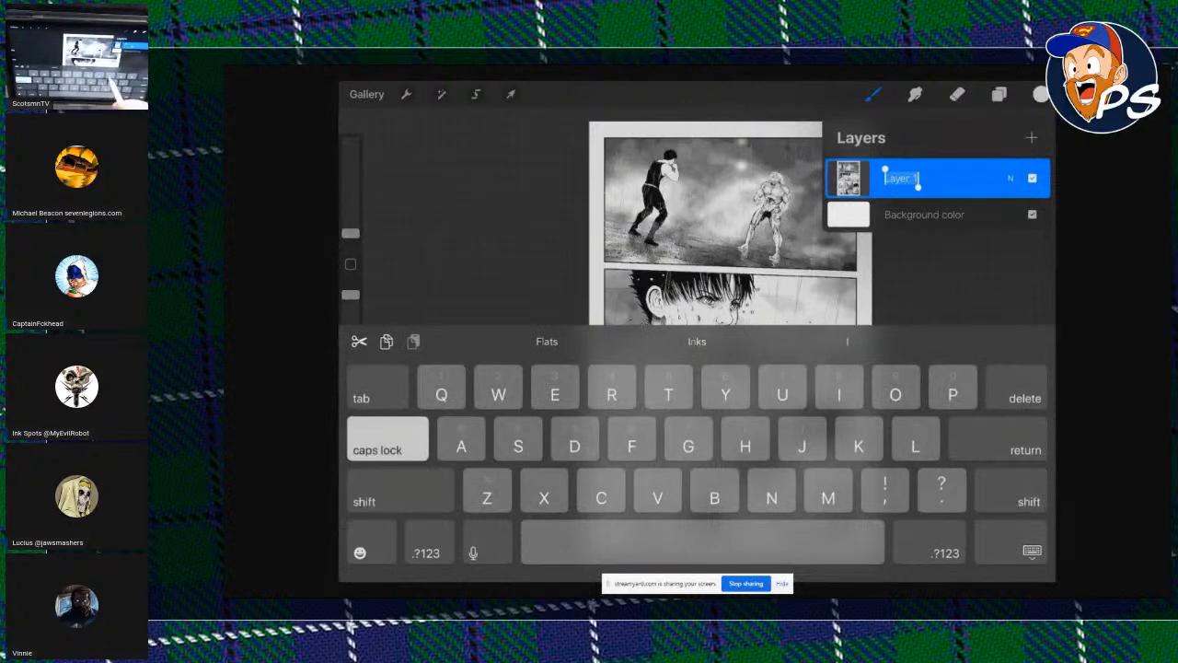
{"action": "type", "text": "INKS"}
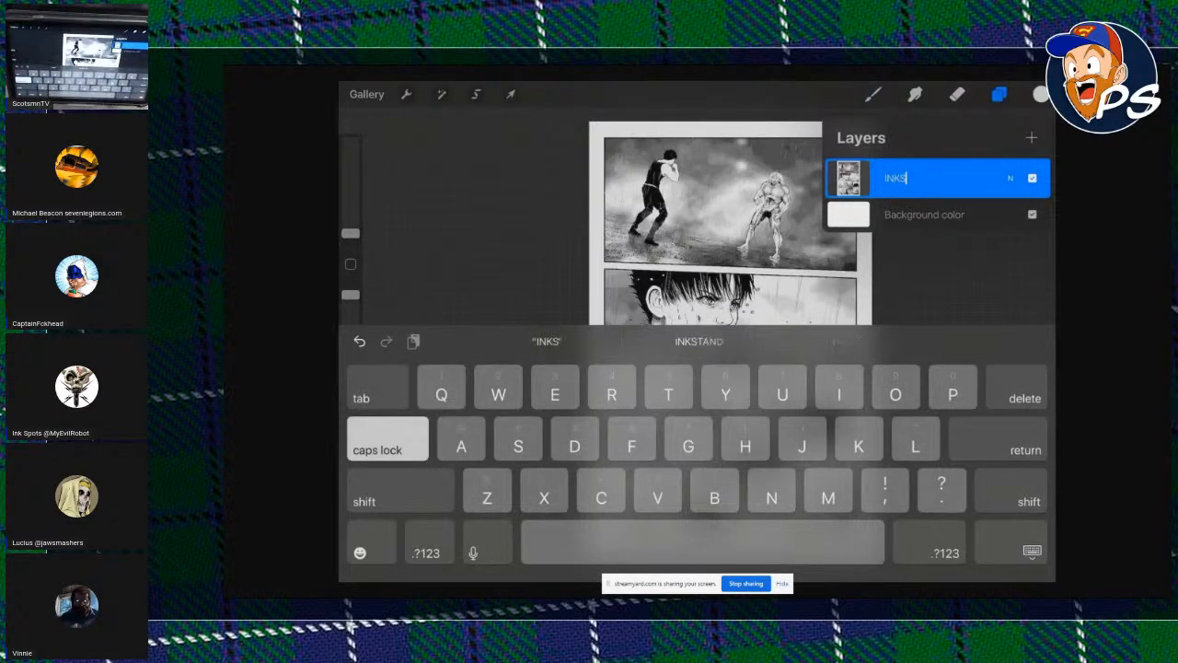
{"action": "key", "text": "Return"}
Add a new layer beneath INKS and set the INKS layer's blend mode to Multiply.
{"action": "left_click", "coordinate": [1031, 137]}
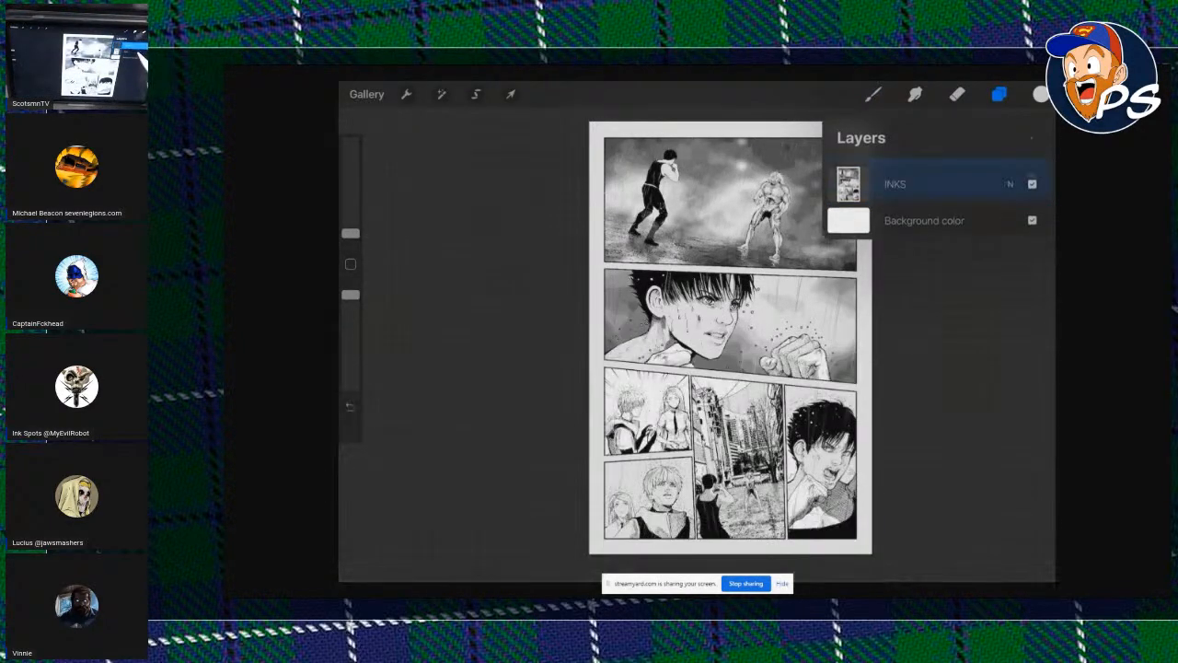
{"action": "left_click_drag", "start_coordinate": [985, 179], "coordinate": [920, 219]}
{"action": "left_click", "coordinate": [1009, 178]}
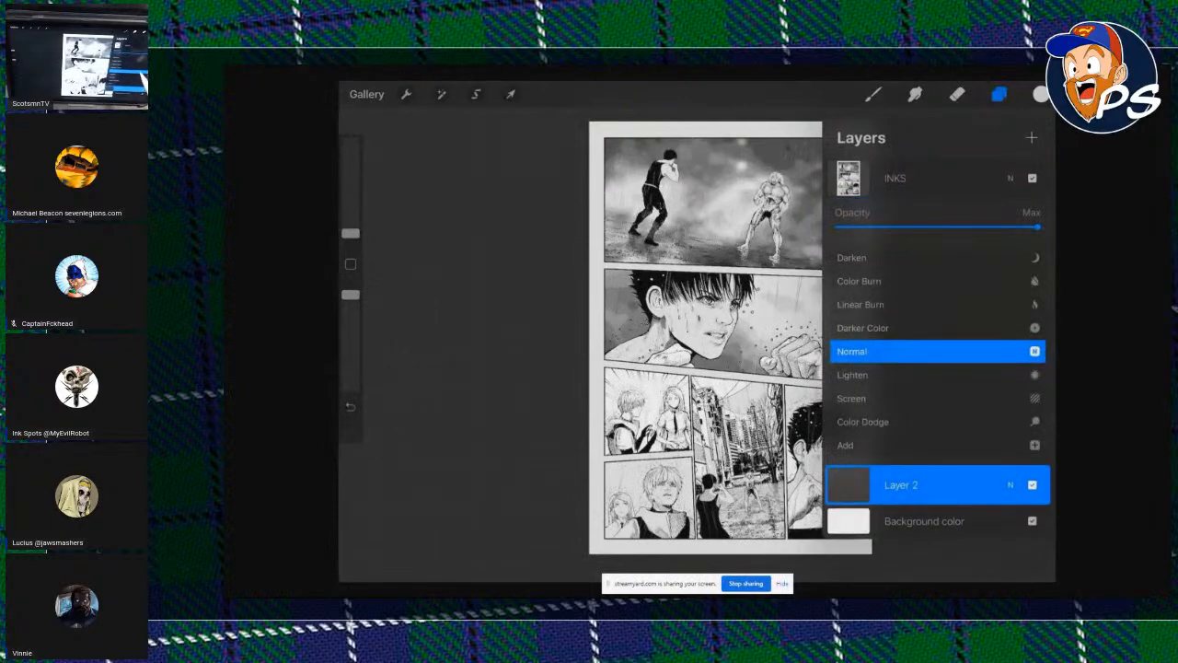
{"action": "scroll", "coordinate": [937, 352], "scroll_direction": "up", "scroll_amount": 3}
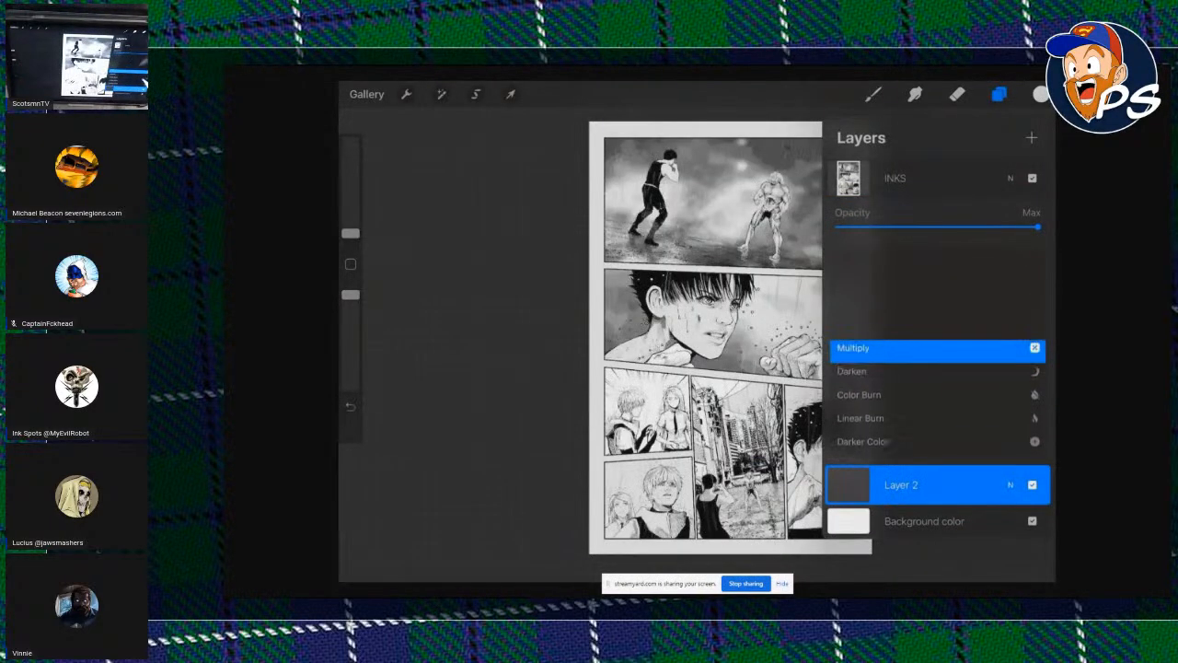
{"action": "left_click", "coordinate": [1009, 178]}
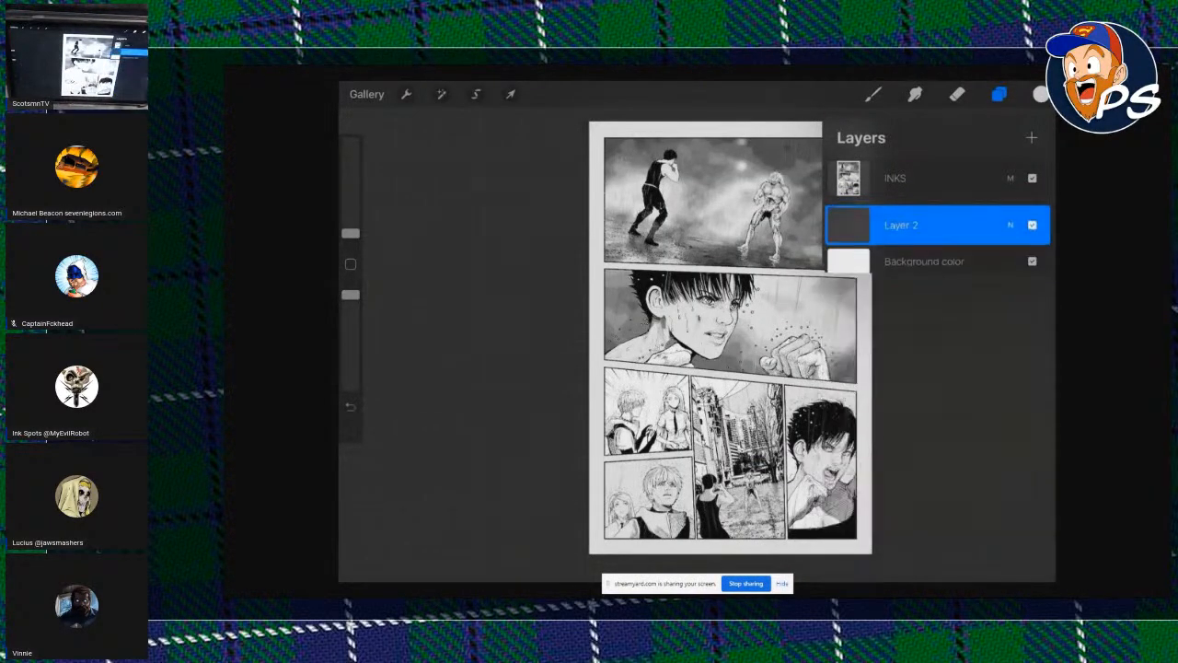
Rename the new empty layer below INKS as FLATS.
{"action": "left_click", "coordinate": [847, 219]}
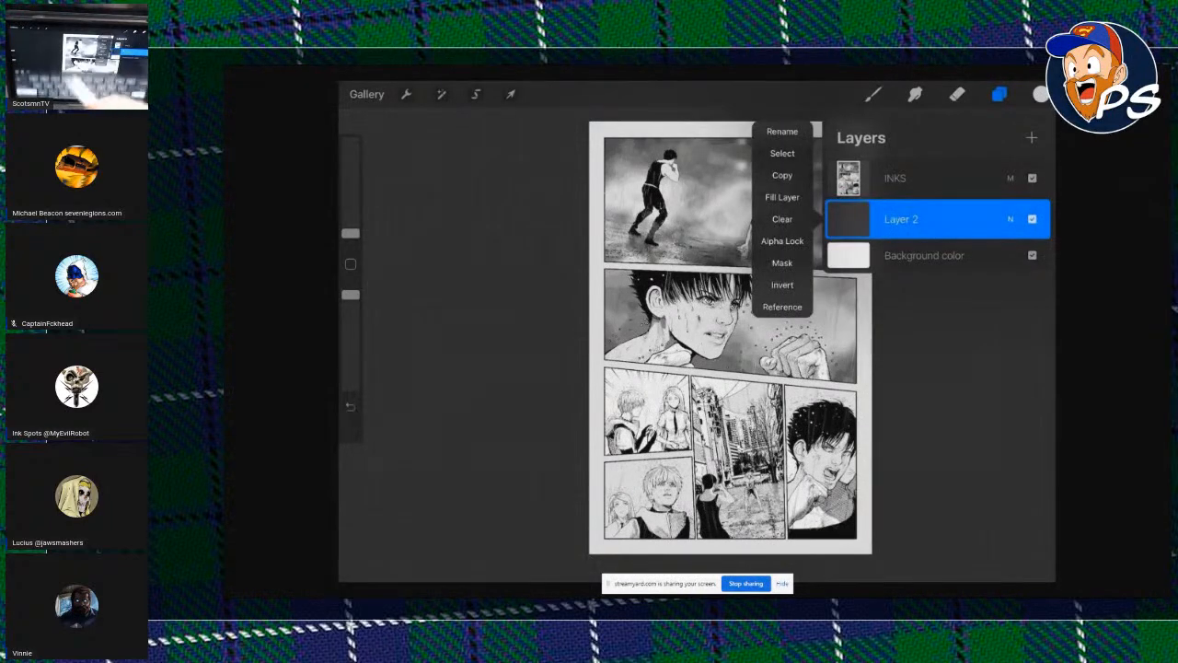
{"action": "left_click", "coordinate": [783, 126]}
{"action": "key", "text": "Caps_Lock"}
{"action": "type", "text": "F"}
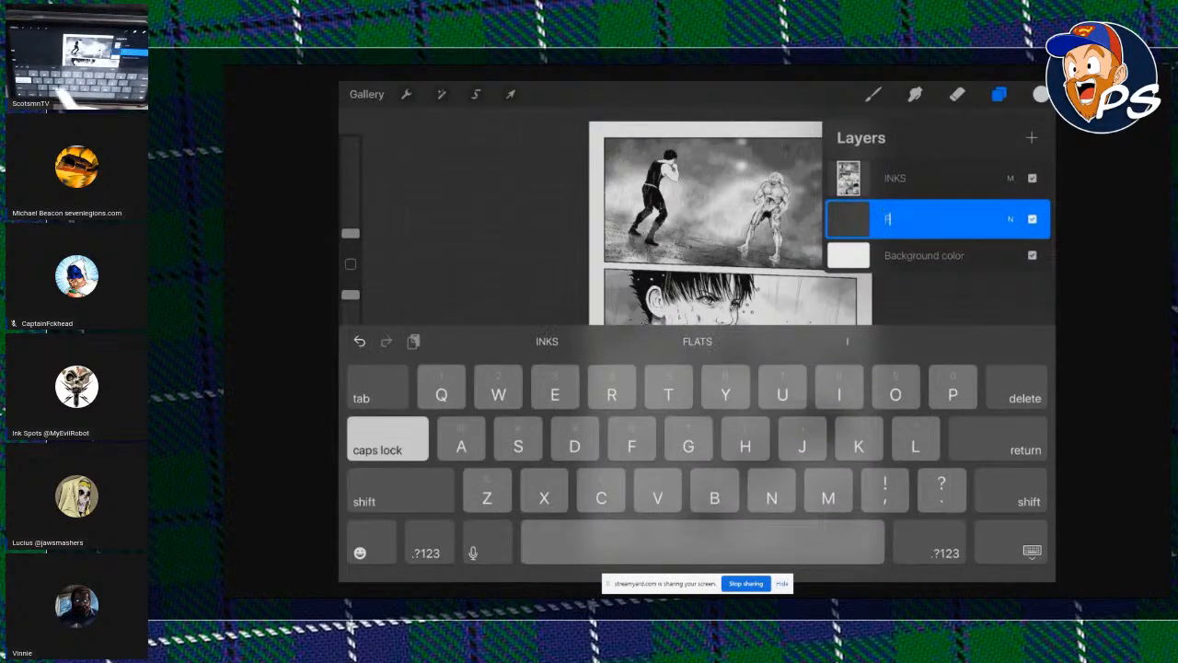
{"action": "type", "text": "LAIS"}
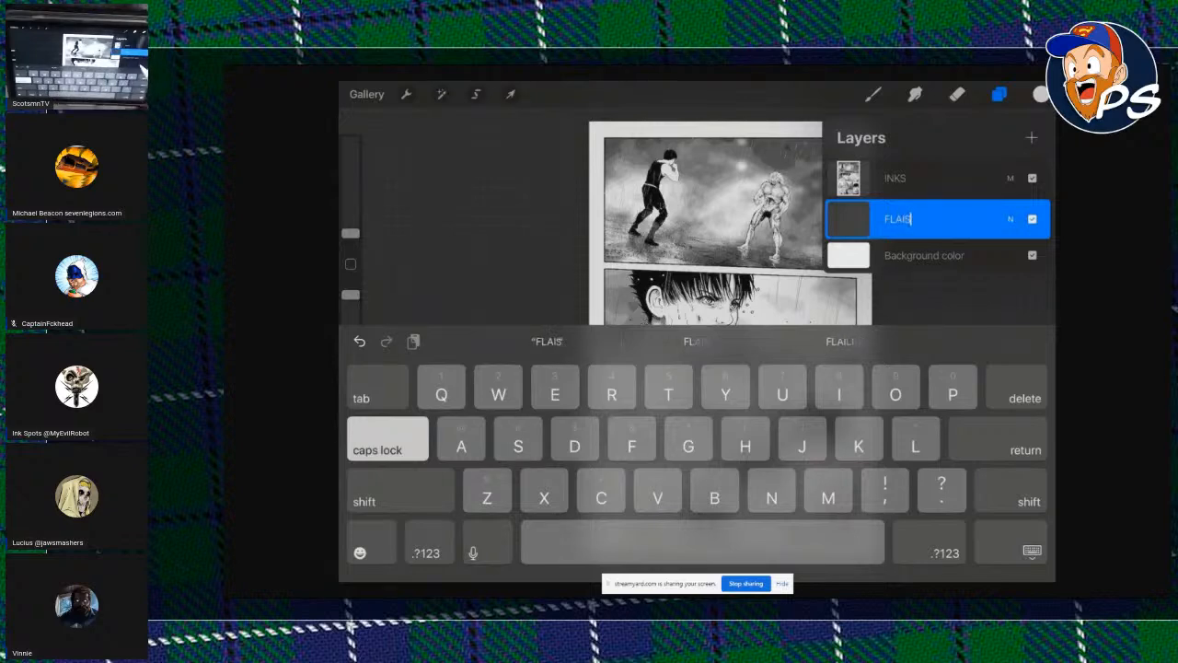
{"action": "key", "text": "BackSpace"}
{"action": "key", "text": "BackSpace"}
{"action": "type", "text": "TS"}
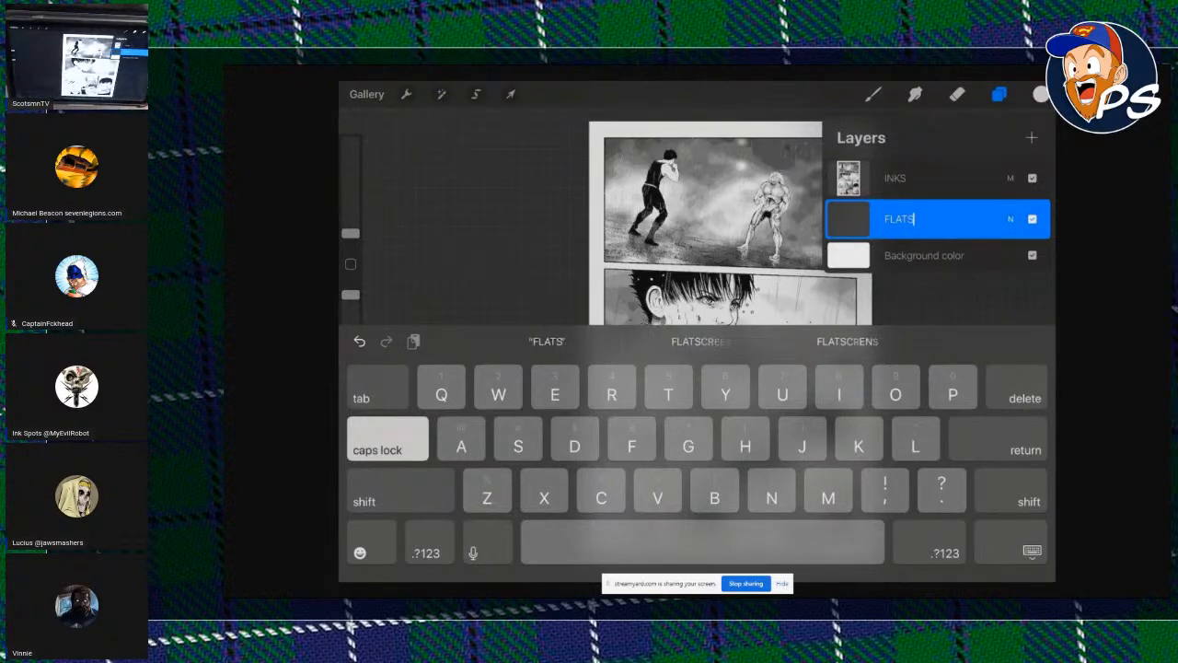
{"action": "key", "text": "Return"}
Check the layer order and the Flatting brush in the CMX-COLOR brush set.
{"action": "left_click", "coordinate": [872, 93]}
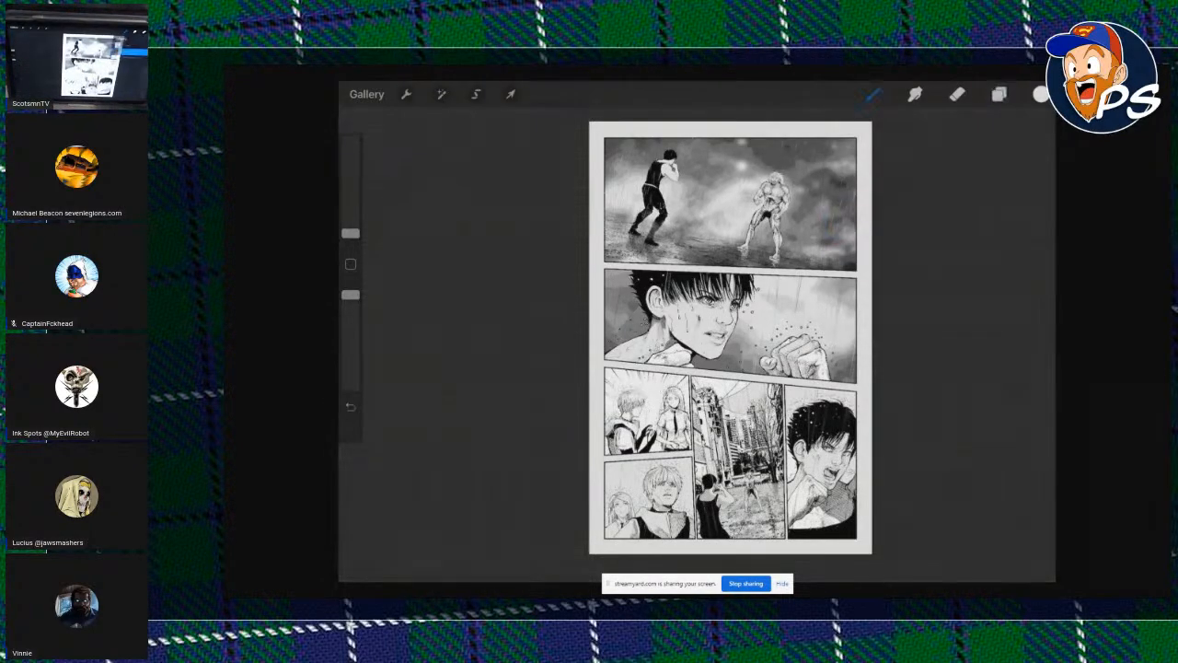
{"action": "left_click", "coordinate": [998, 94]}
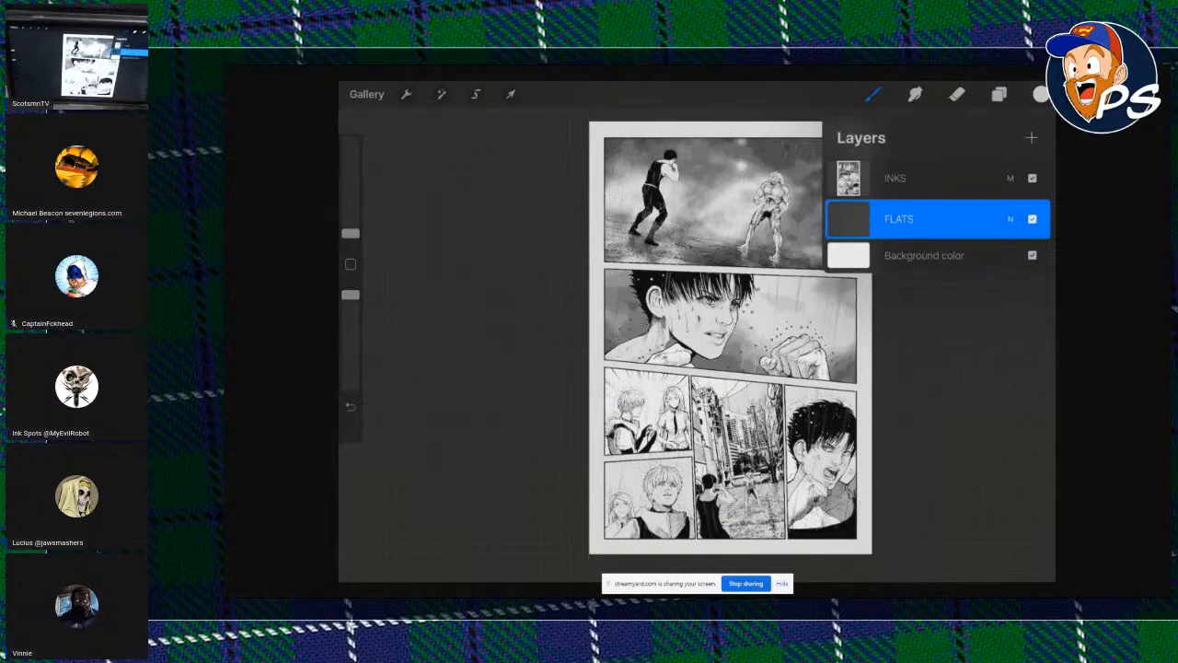
{"action": "left_click", "coordinate": [873, 94]}
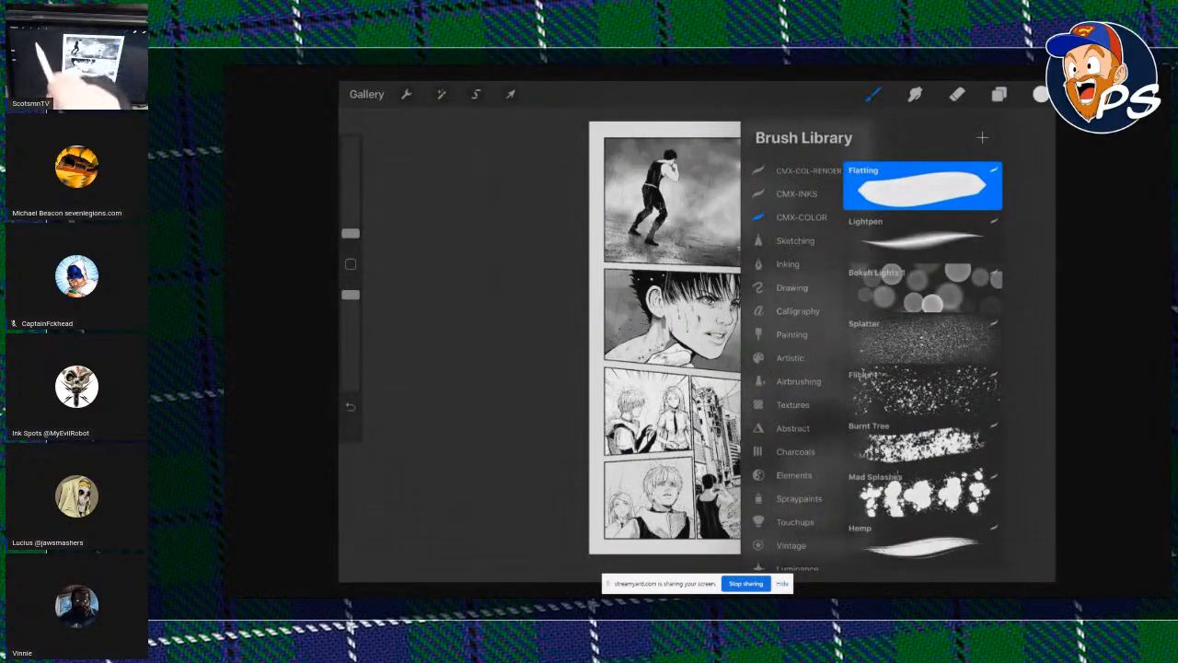
{"action": "left_click", "coordinate": [467, 198]}
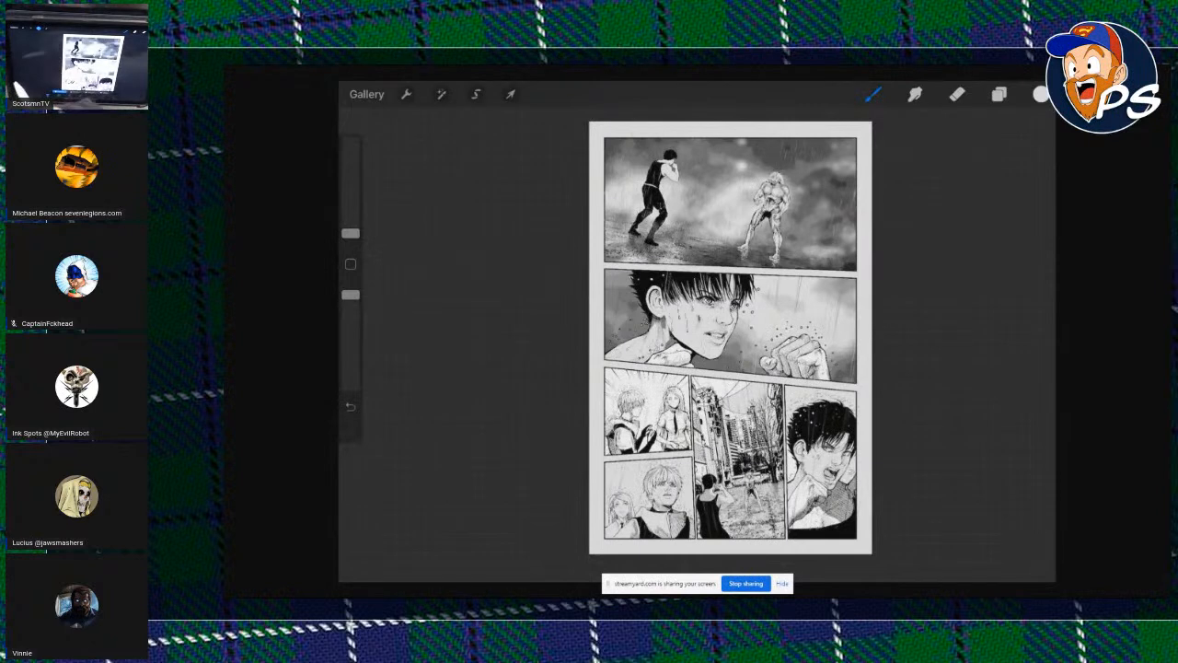
Try a freehand selection spanning the first two panels, and undo it.
{"action": "left_click", "coordinate": [476, 94]}
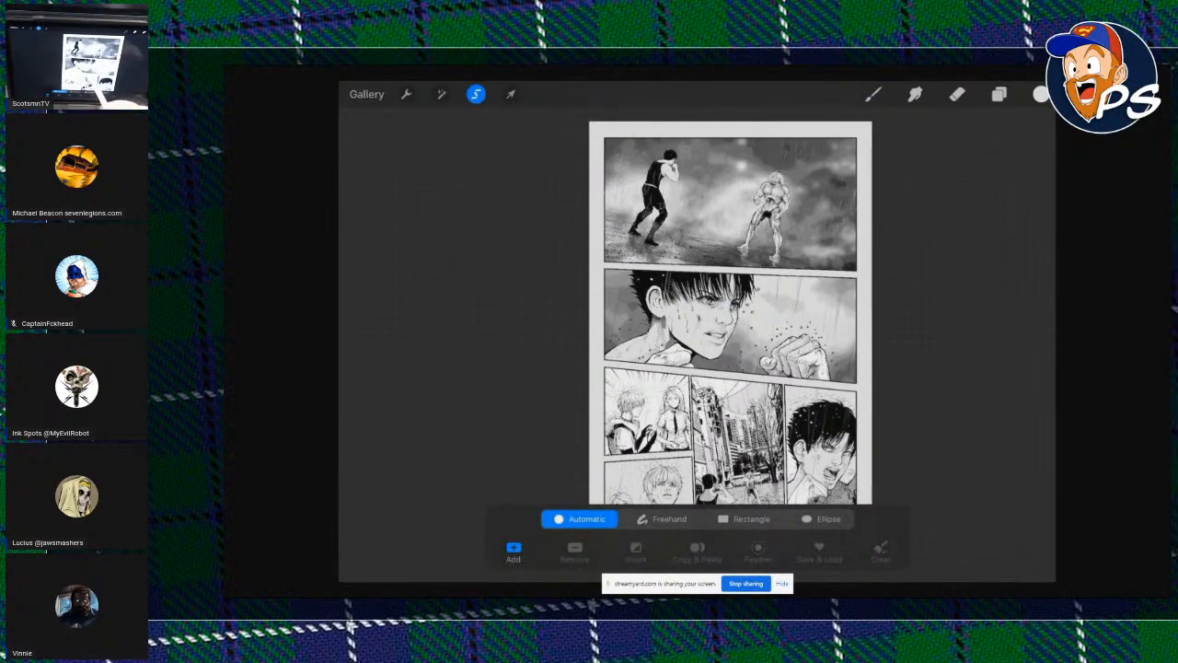
{"action": "left_click", "coordinate": [662, 518]}
{"action": "mouse_move", "coordinate": [718, 229]}
{"action": "left_mouse_down"}
{"action": "mouse_move", "coordinate": [776, 313]}
{"action": "mouse_move", "coordinate": [666, 364]}
{"action": "mouse_move", "coordinate": [683, 252]}
{"action": "left_mouse_up"}
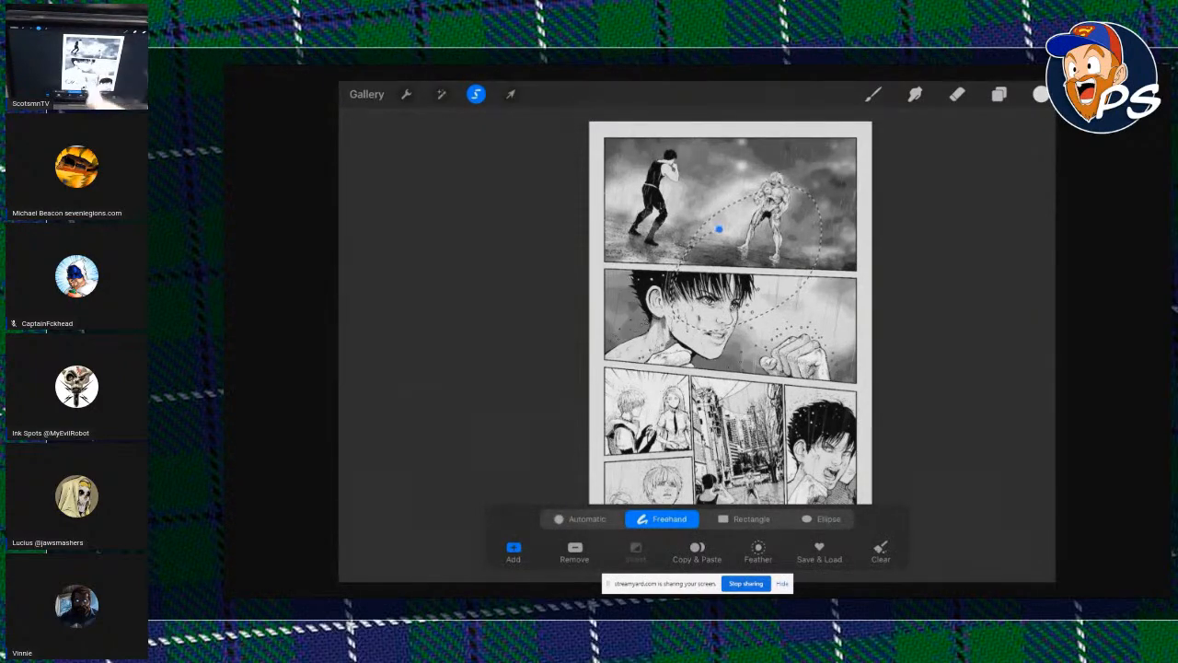
{"action": "key", "text": "ctrl+z"}
Shift the paint colour's hue slightly towards green and activate the brush over the first panel's rainy background.
{"action": "scroll", "coordinate": [717, 202], "scroll_direction": "up", "scroll_amount": 5}
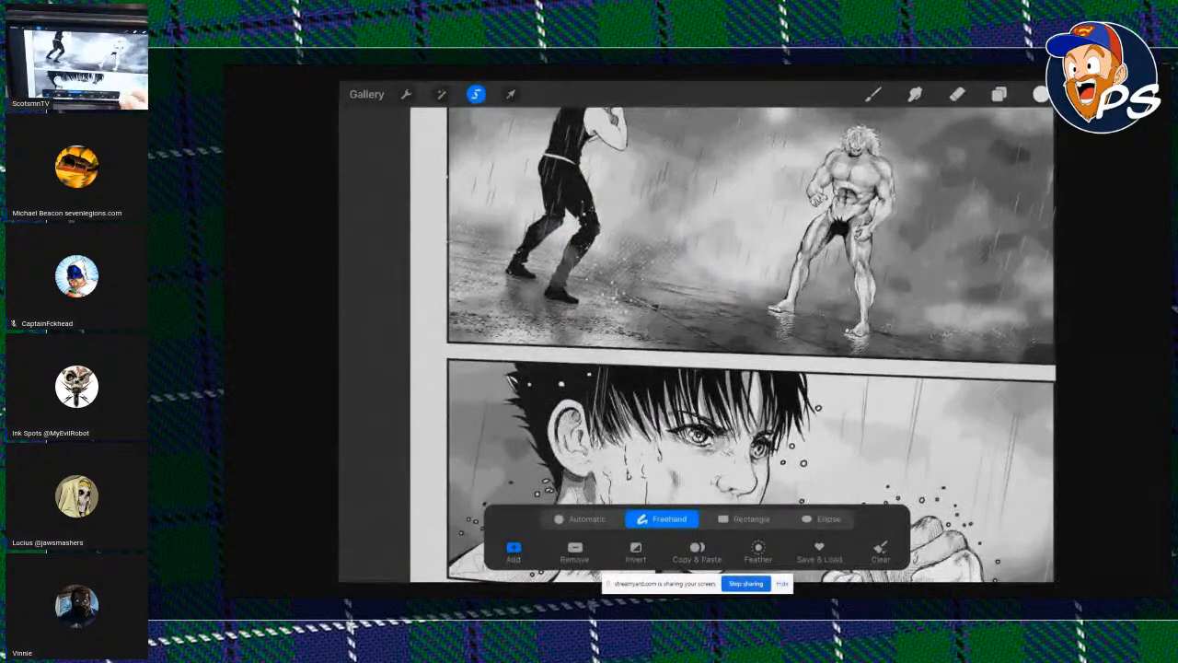
{"action": "scroll", "coordinate": [699, 341], "scroll_direction": "up", "scroll_amount": 5}
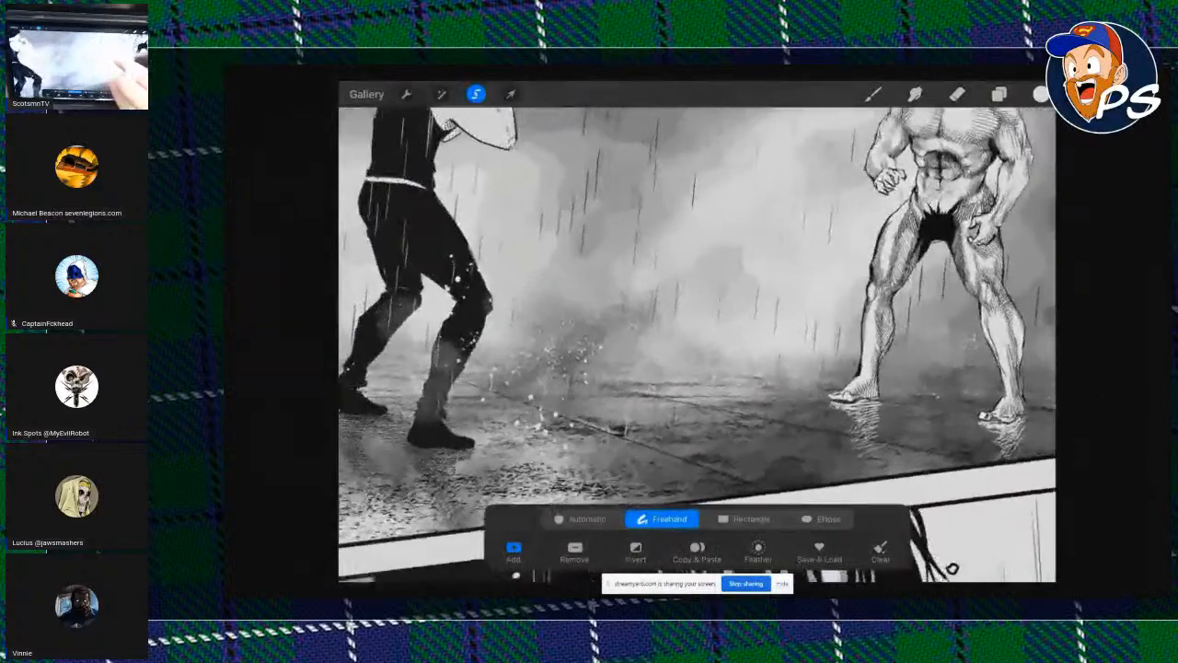
{"action": "scroll", "coordinate": [697, 341], "scroll_direction": "up", "scroll_amount": 5}
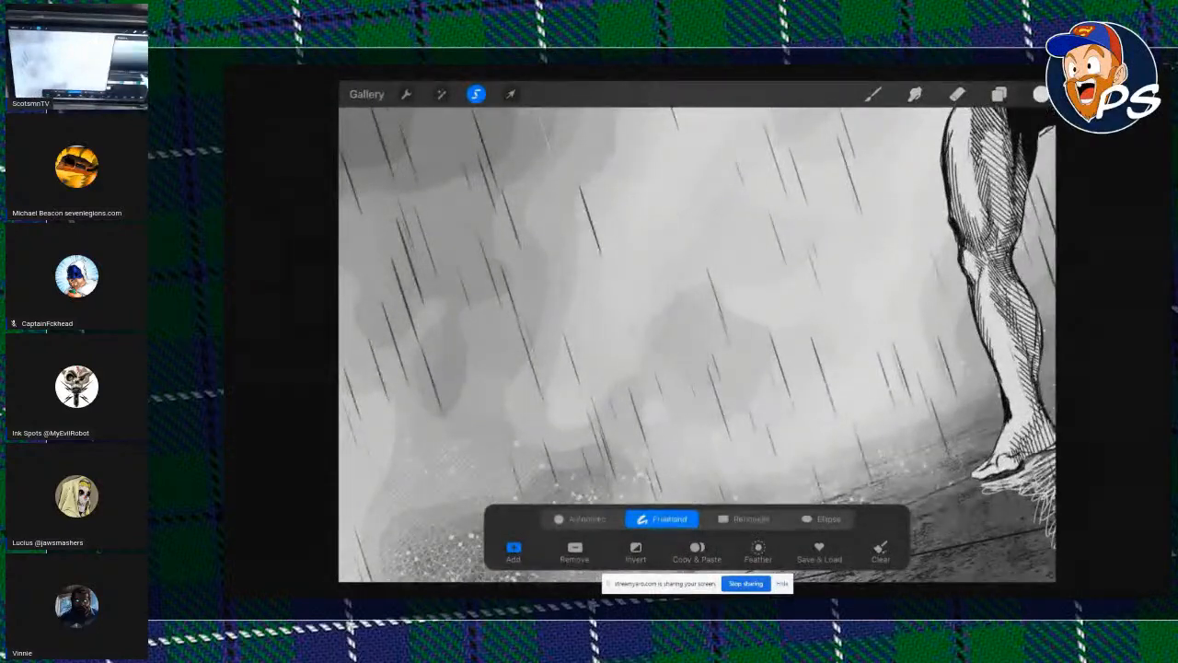
{"action": "left_click", "coordinate": [1041, 94]}
{"action": "mouse_move", "coordinate": [911, 352]}
{"action": "left_mouse_down"}
{"action": "mouse_move", "coordinate": [851, 353]}
{"action": "mouse_move", "coordinate": [950, 352]}
{"action": "mouse_move", "coordinate": [924, 352]}
{"action": "left_mouse_up"}
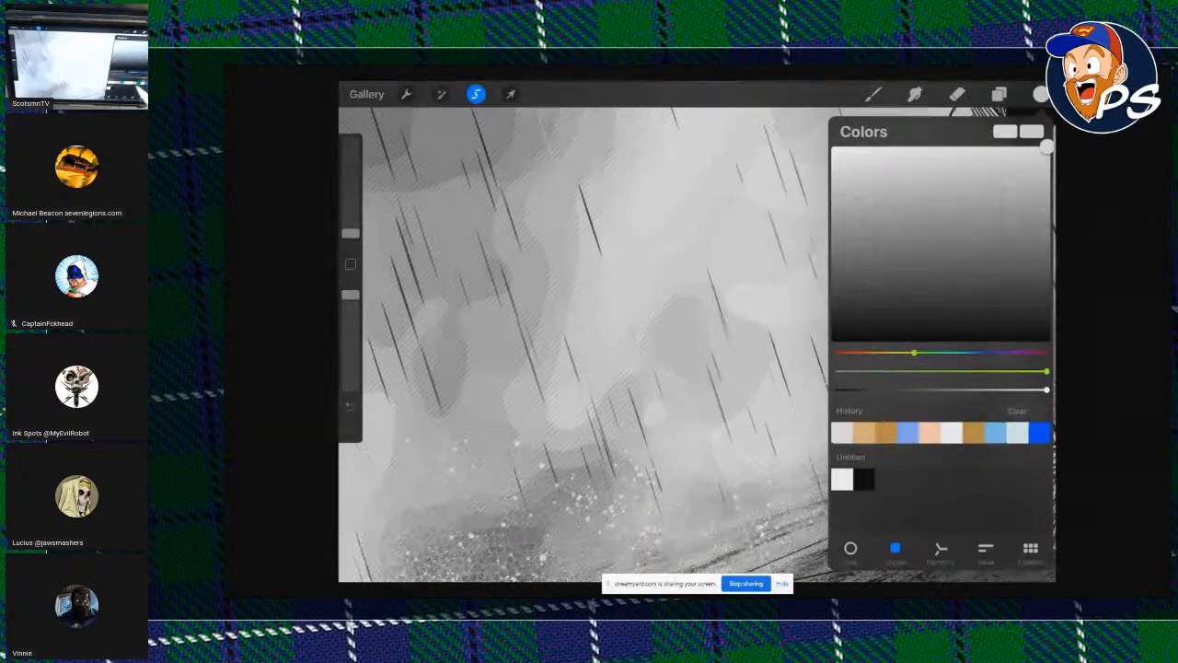
{"action": "left_click", "coordinate": [1041, 94]}
{"action": "left_click", "coordinate": [873, 94]}
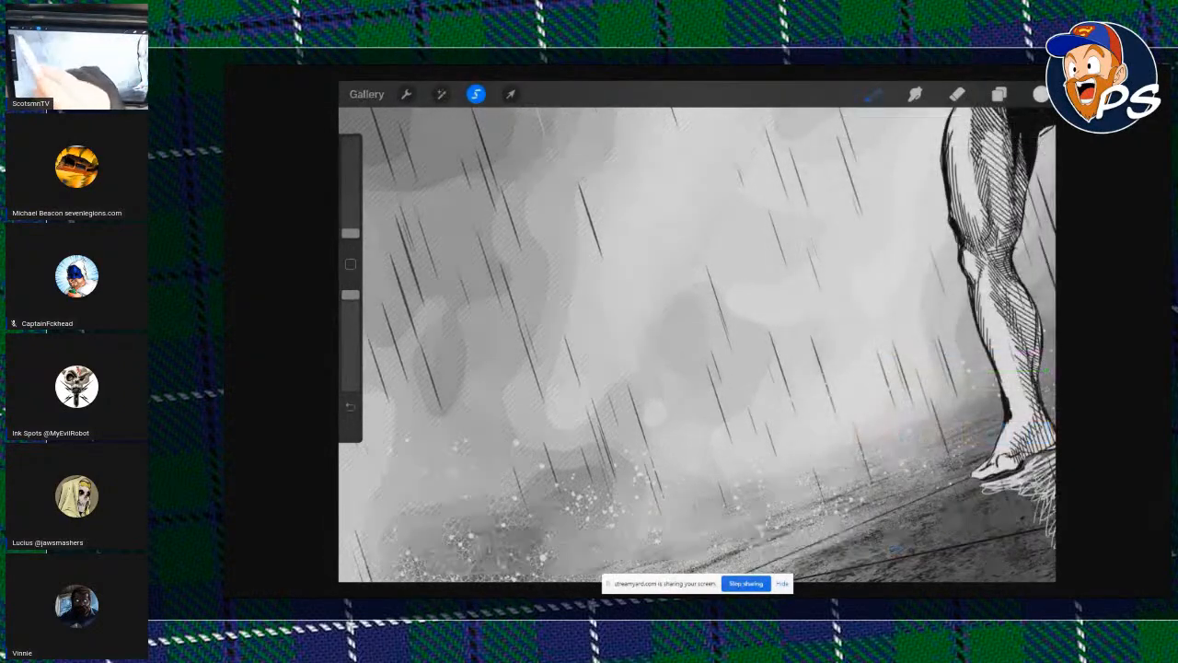
Check the canvas dimensions and colour profile of the XENO-P075-SOURCE artwork.
{"action": "left_click", "coordinate": [406, 94]}
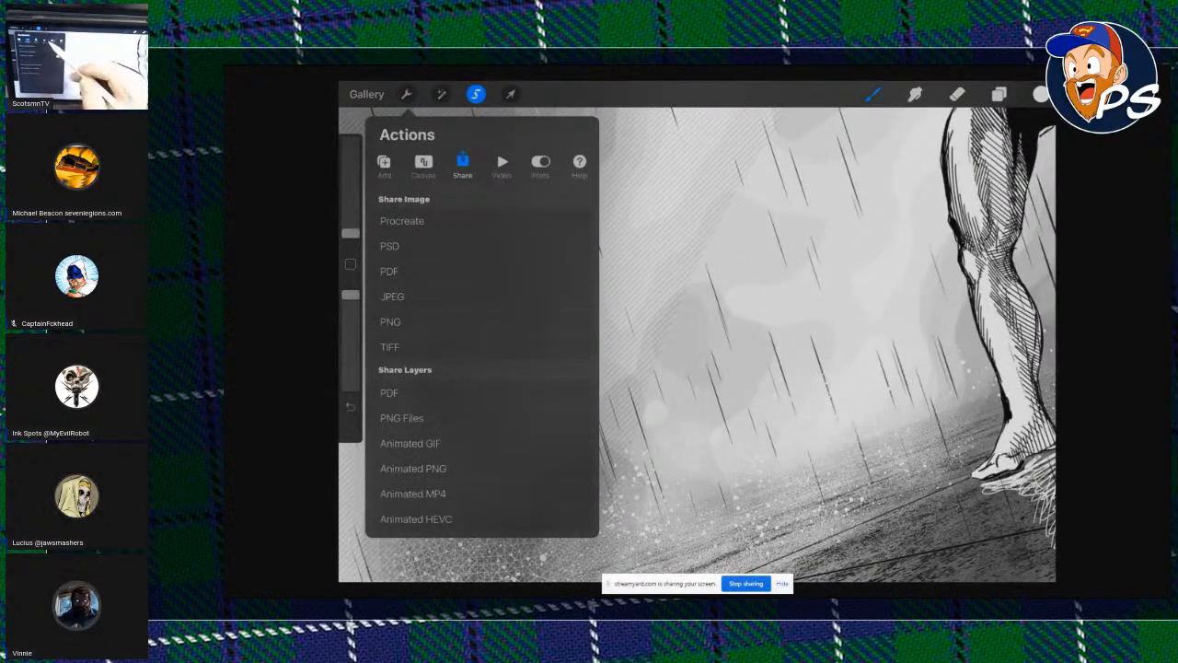
{"action": "left_click", "coordinate": [423, 165]}
{"action": "left_click", "coordinate": [423, 383]}
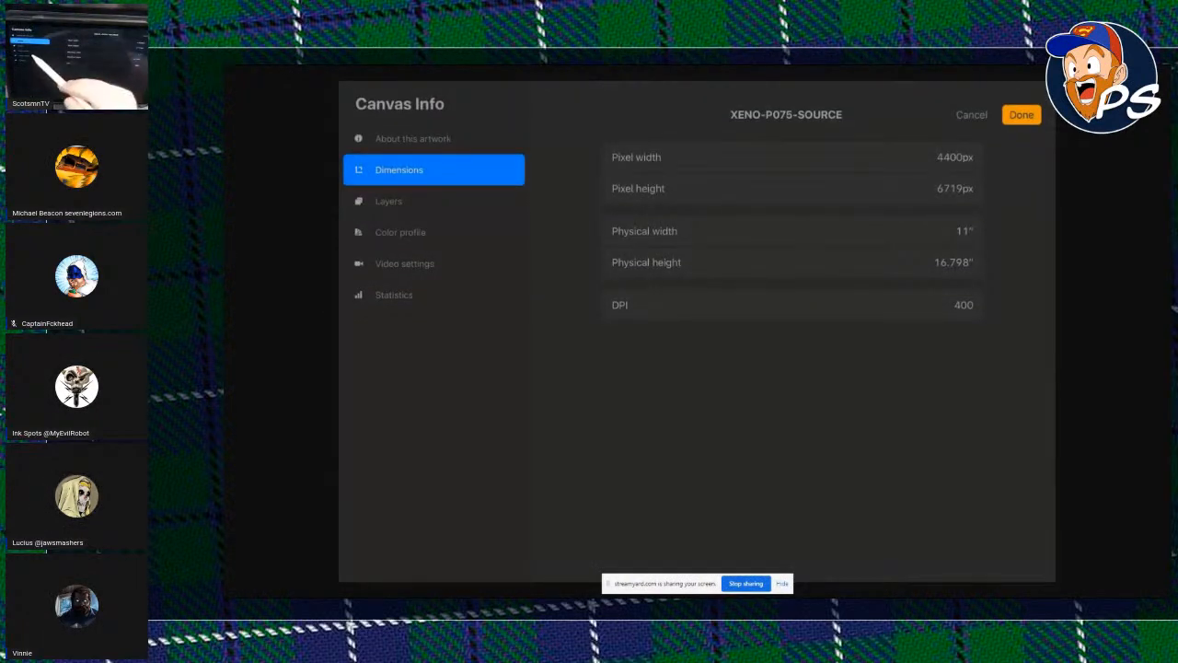
{"action": "left_click", "coordinate": [434, 232]}
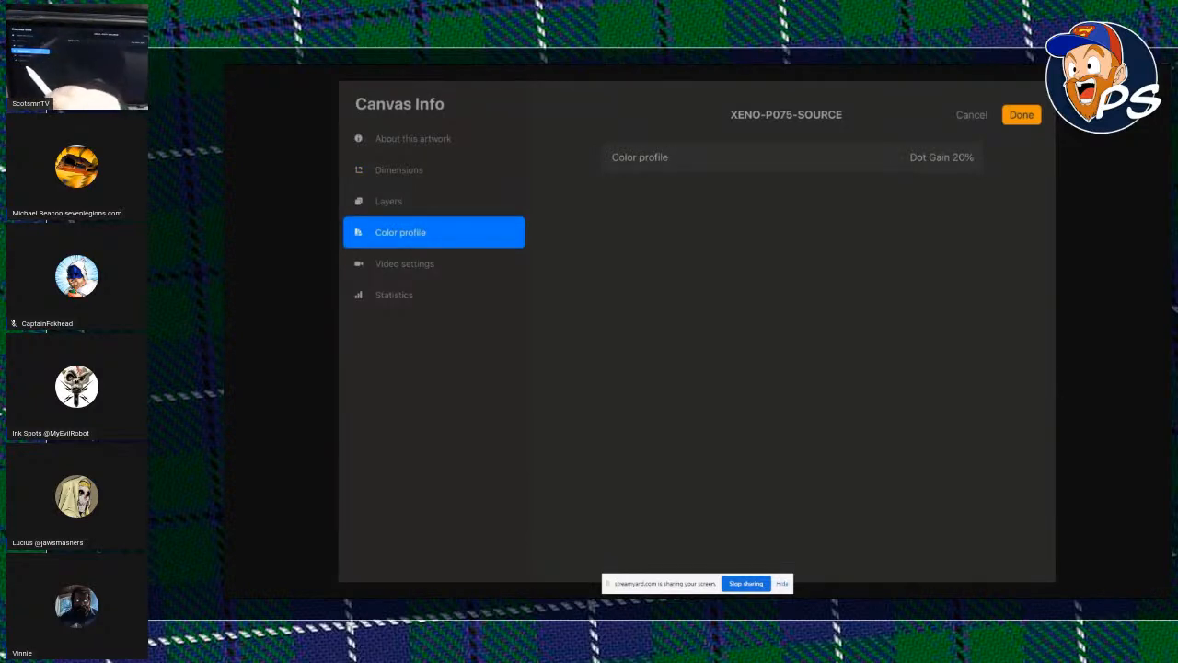
{"action": "left_click", "coordinate": [1021, 115]}
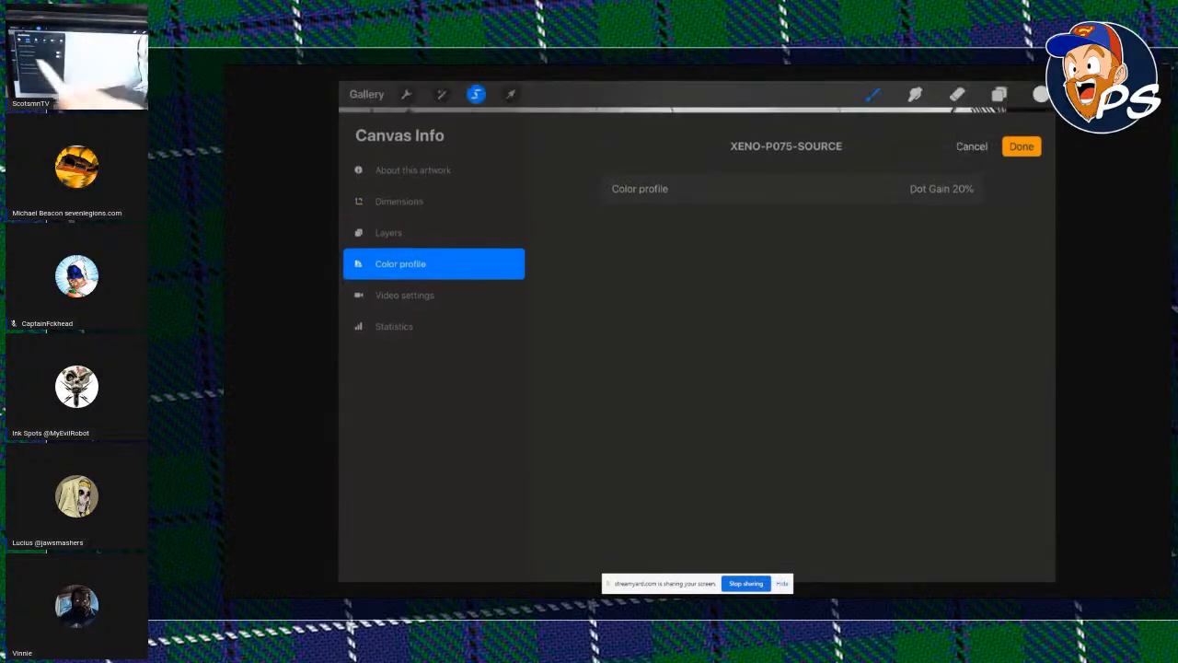
{"action": "left_click", "coordinate": [718, 368]}
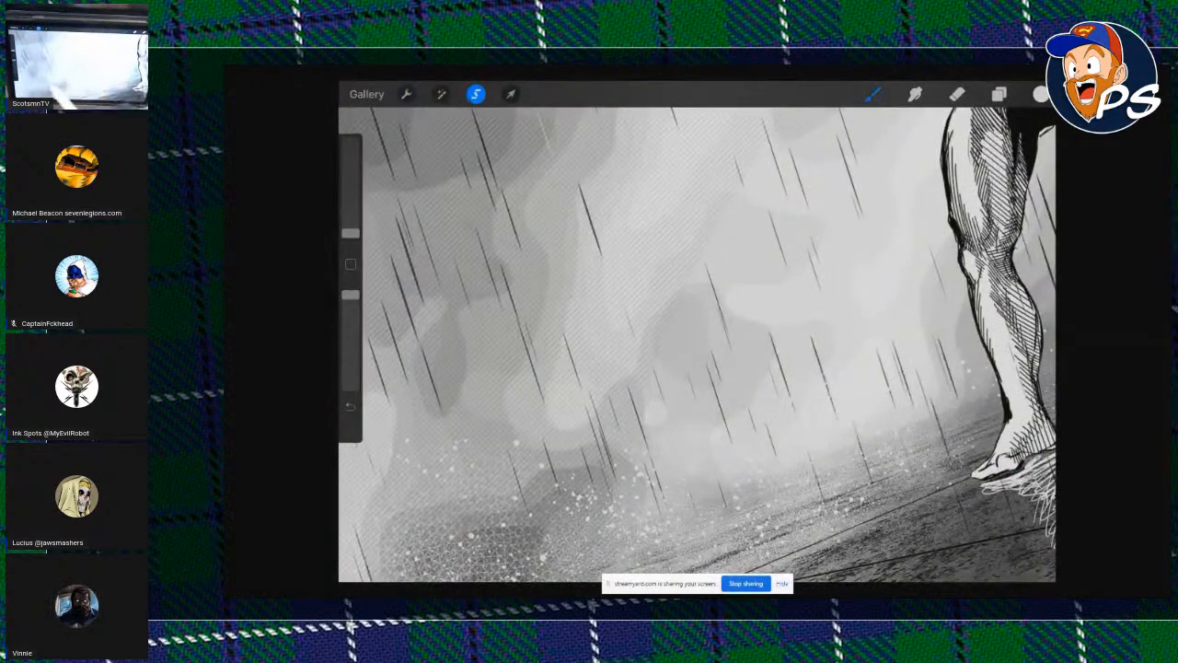
{"action": "left_click", "coordinate": [407, 94]}
{"action": "left_click", "coordinate": [718, 368]}
Leave the selection mode, return to the gallery and open the XENO-P064-SOURCE artwork.
{"action": "scroll", "coordinate": [698, 344], "scroll_direction": "down", "scroll_amount": 10}
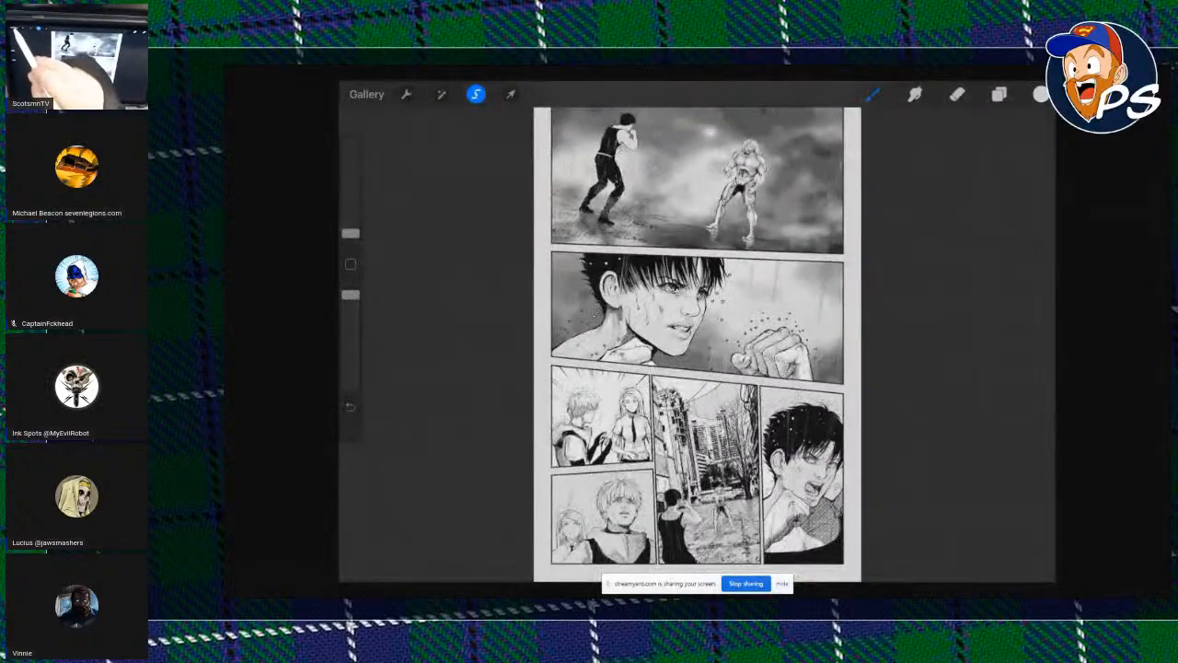
{"action": "left_click", "coordinate": [476, 94]}
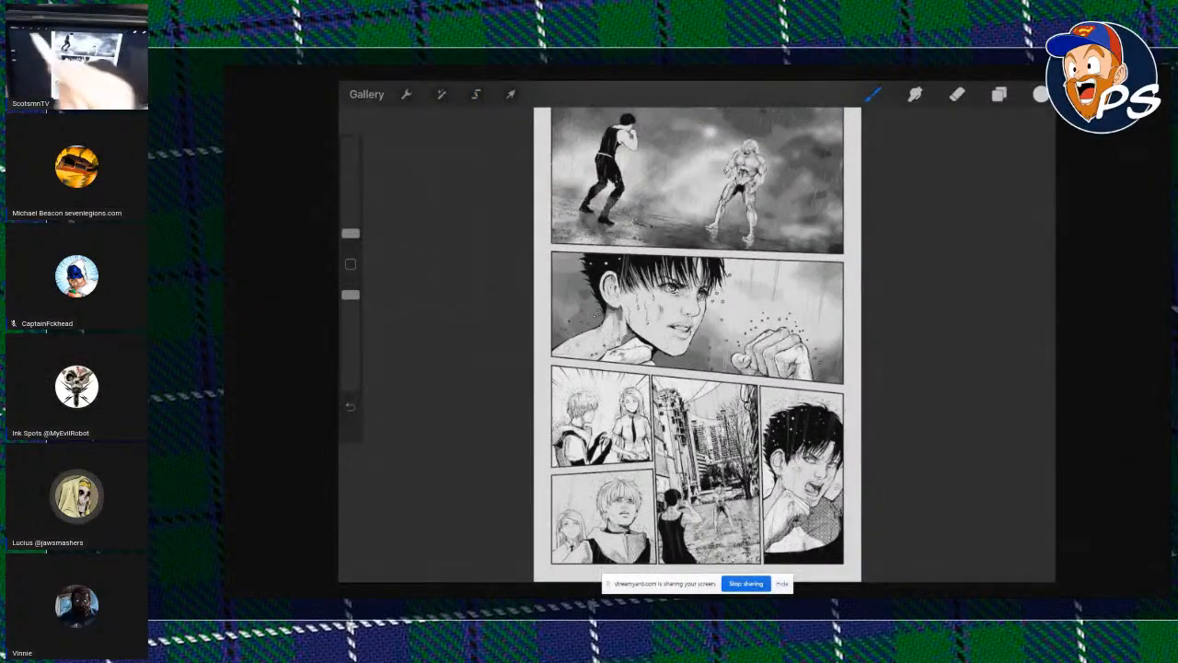
{"action": "left_click", "coordinate": [366, 94]}
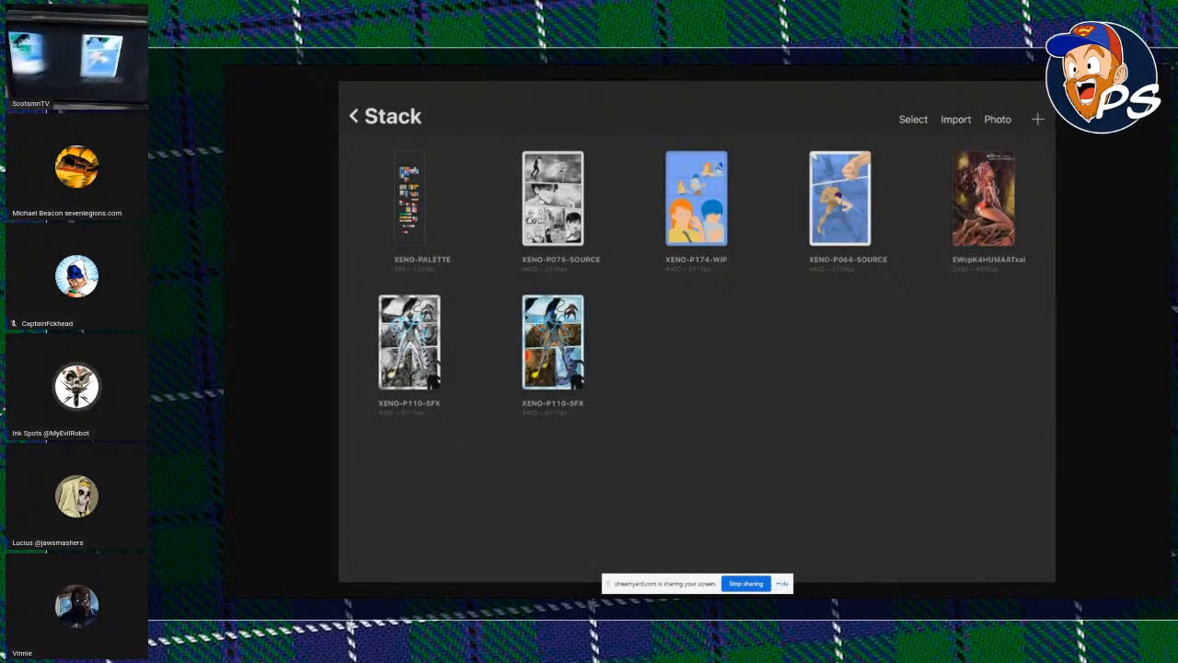
{"action": "left_click", "coordinate": [840, 198]}
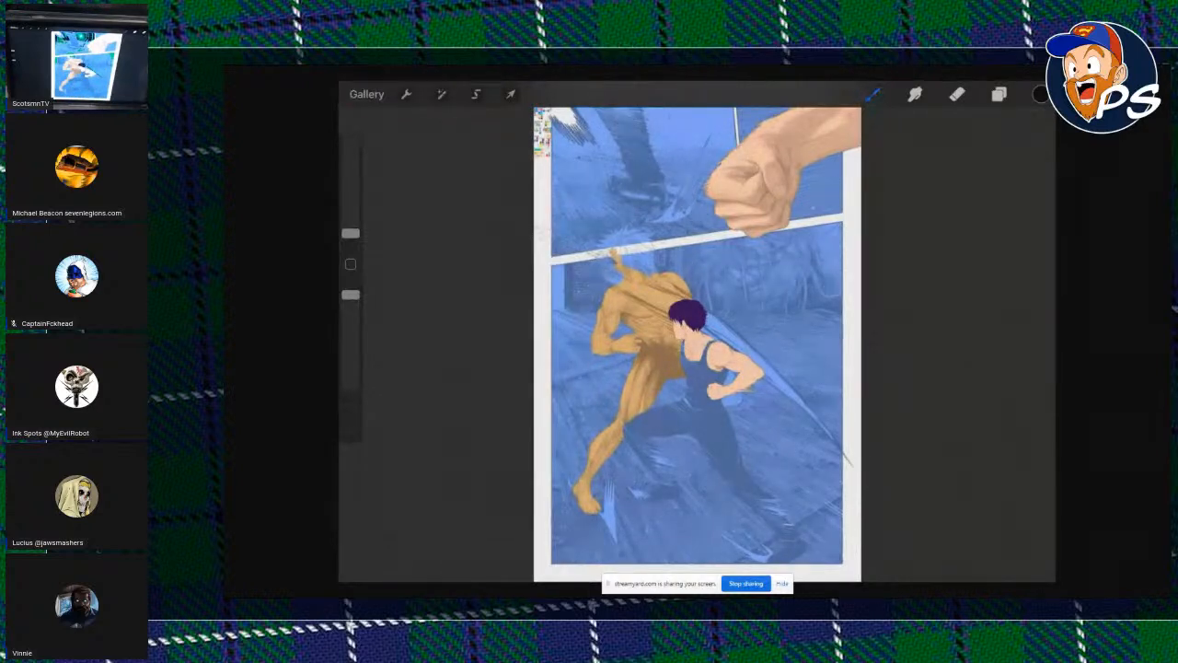
Hide the Inserted Image, Layer 4, FLATS and PANELS layers, leaving only INKS visible over the background colour.
{"action": "left_click", "coordinate": [998, 94]}
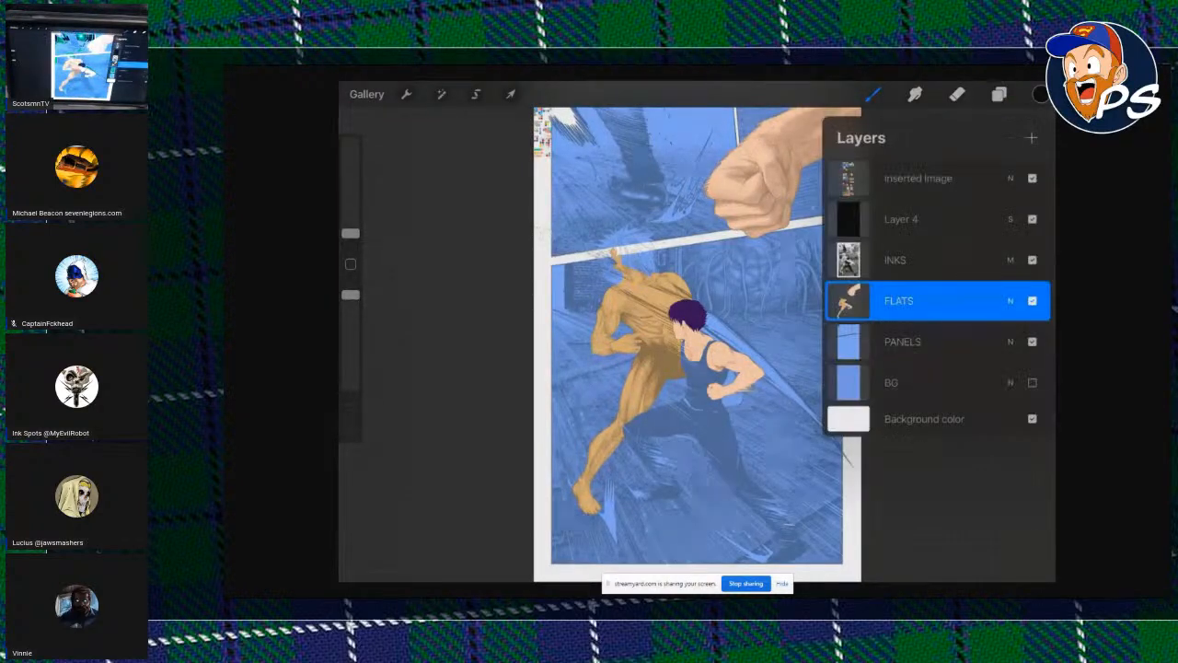
{"action": "left_click", "coordinate": [1031, 177]}
{"action": "left_click", "coordinate": [1031, 218]}
{"action": "left_click", "coordinate": [1031, 260]}
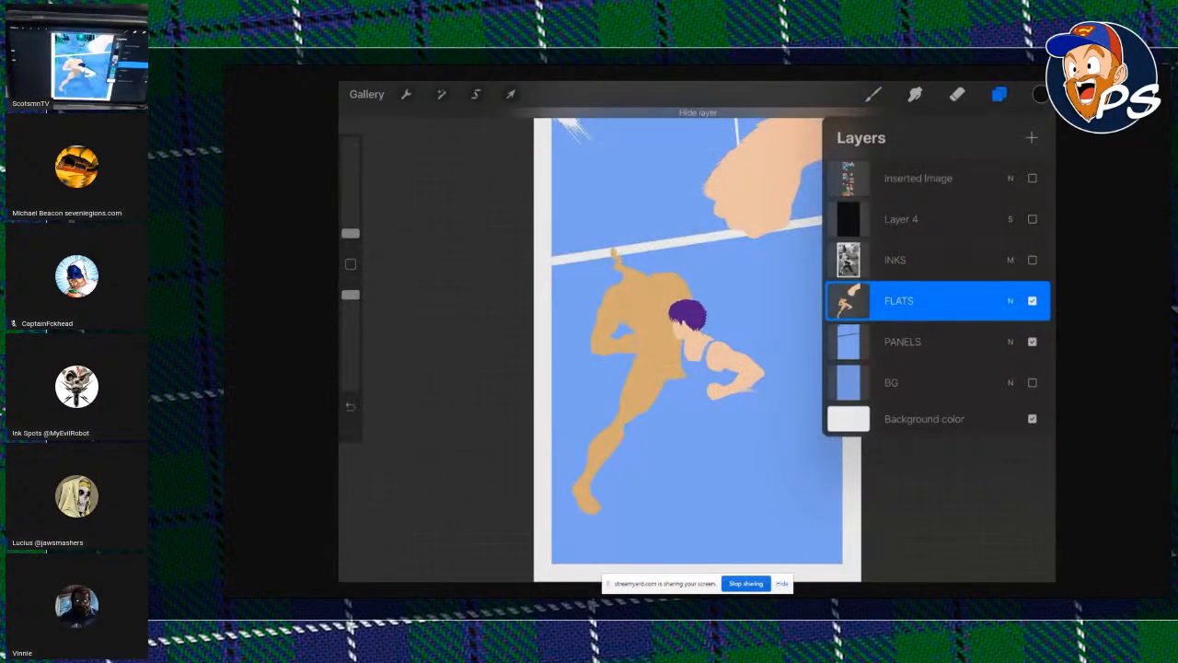
{"action": "left_click", "coordinate": [1032, 259]}
{"action": "left_click", "coordinate": [1032, 300]}
{"action": "left_click", "coordinate": [1032, 341]}
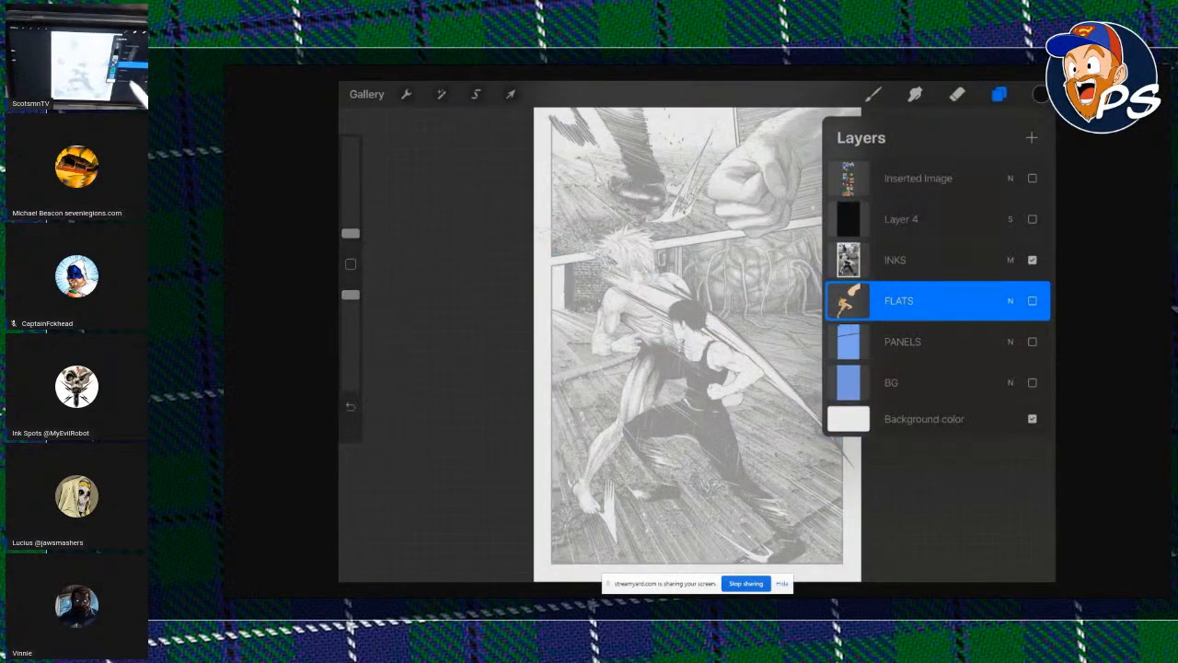
Return to the gallery and duplicate the XENO-P064-SOURCE artwork within the stack.
{"action": "left_click", "coordinate": [366, 94]}
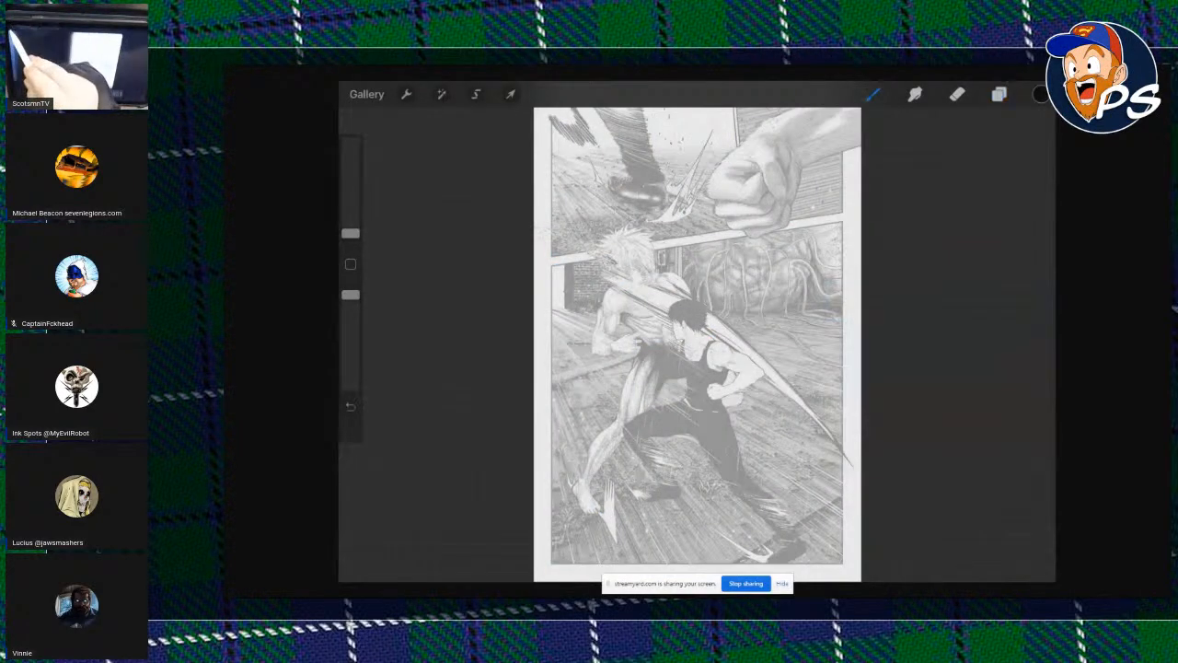
{"action": "left_click", "coordinate": [913, 120]}
{"action": "left_click", "coordinate": [839, 198]}
{"action": "left_click", "coordinate": [944, 120]}
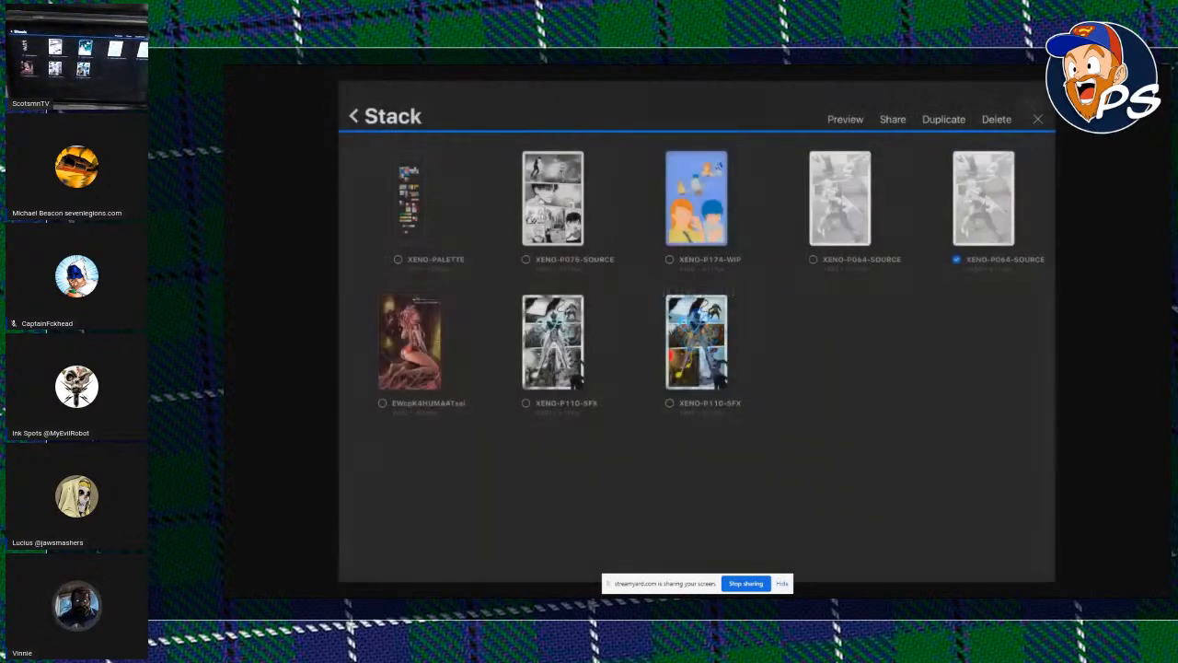
{"action": "left_click", "coordinate": [1037, 120]}
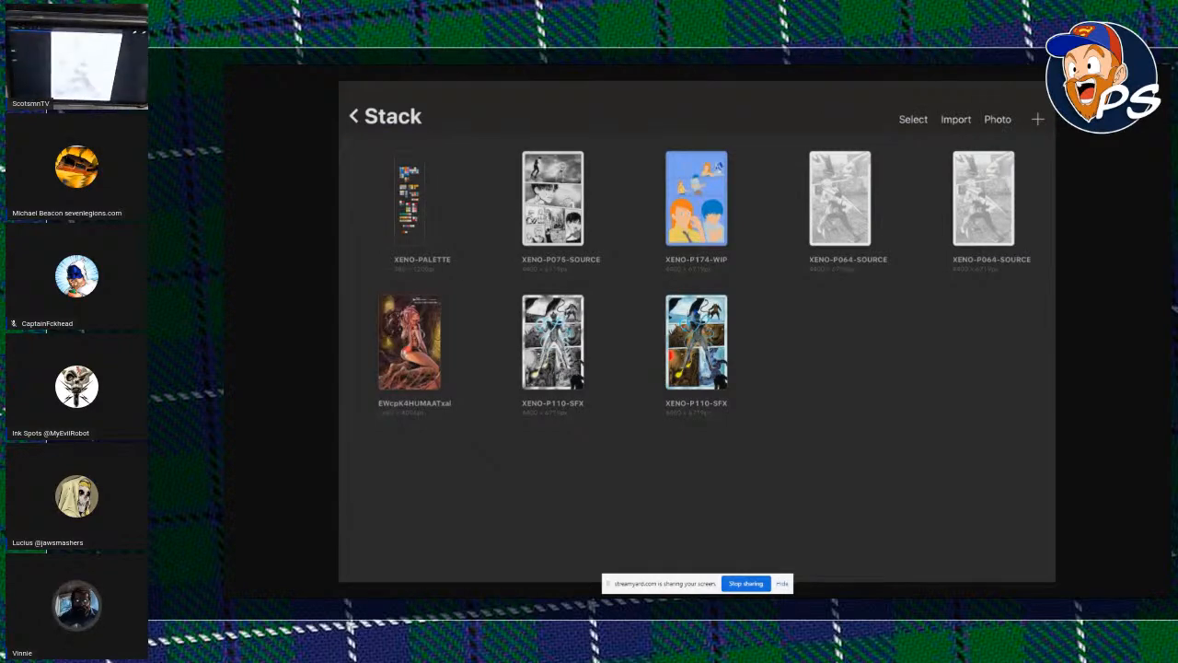
Open the first XENO-P064-SOURCE artwork and delete its Inserted Image layer and Layer 4.
{"action": "left_click", "coordinate": [840, 198]}
{"action": "left_click", "coordinate": [998, 94]}
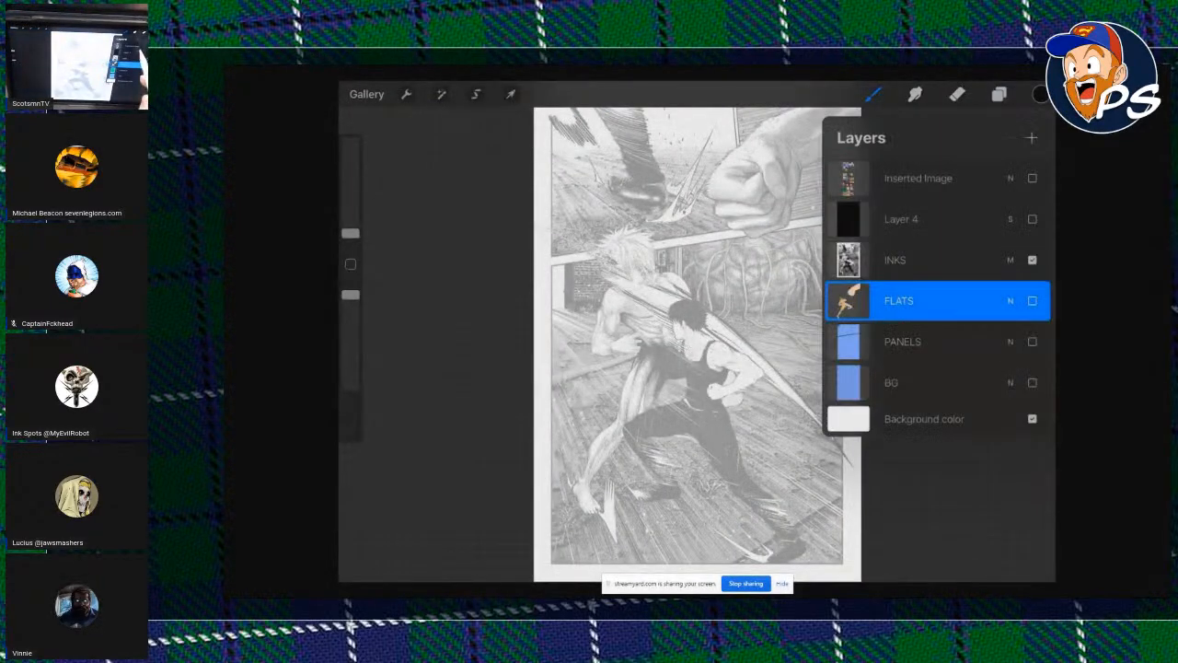
{"action": "left_click_drag", "start_coordinate": [975, 177], "coordinate": [874, 177]}
{"action": "left_click", "coordinate": [1025, 177]}
{"action": "left_click_drag", "start_coordinate": [975, 177], "coordinate": [874, 177]}
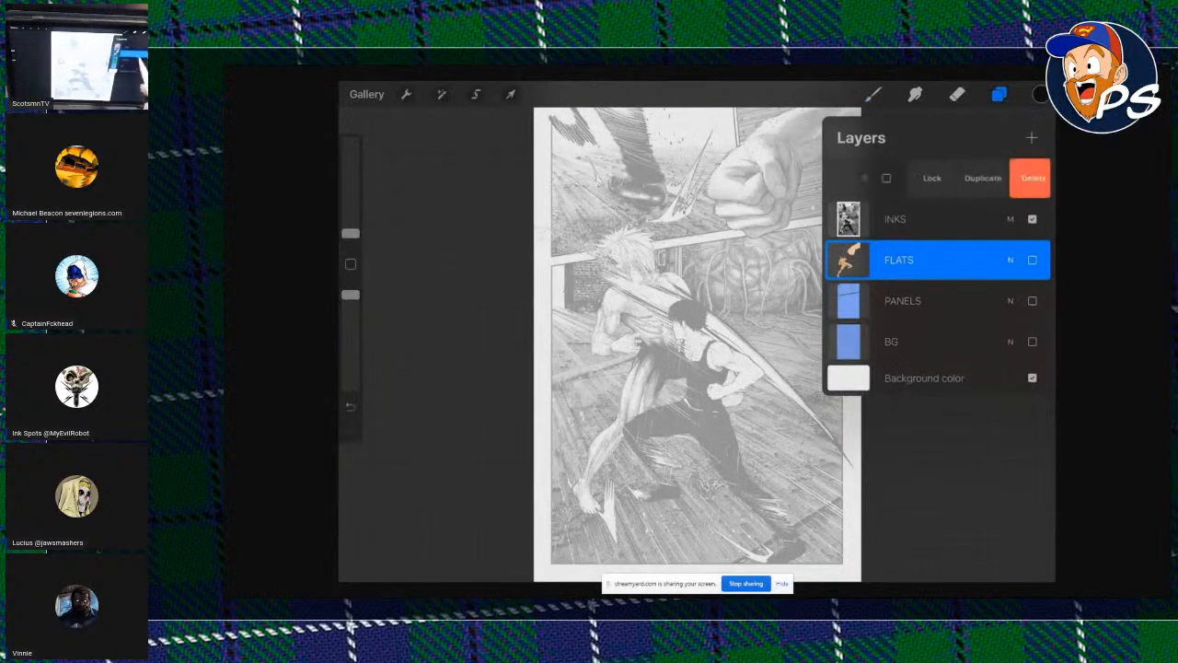
{"action": "left_click", "coordinate": [1025, 177]}
{"action": "left_click_drag", "start_coordinate": [976, 177], "coordinate": [874, 178]}
{"action": "left_click", "coordinate": [966, 219]}
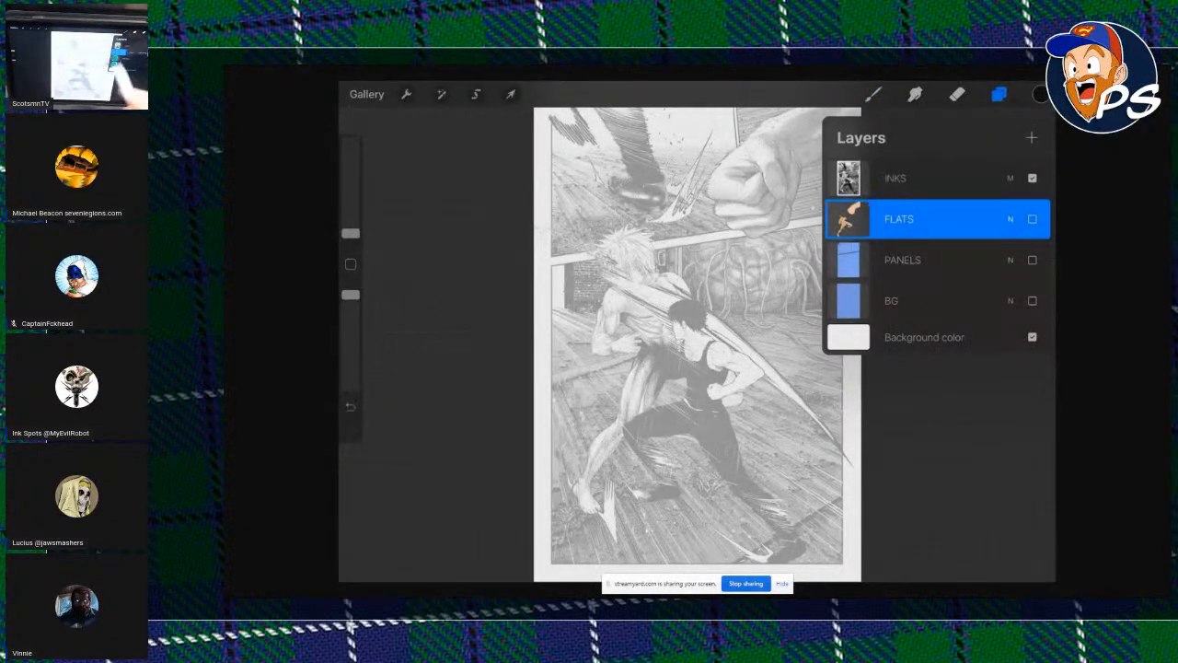
Delete the FLATS, PANELS and BG layers beneath INKS.
{"action": "left_click_drag", "start_coordinate": [975, 219], "coordinate": [874, 219]}
{"action": "left_click", "coordinate": [1025, 219]}
{"action": "left_click_drag", "start_coordinate": [976, 219], "coordinate": [874, 219]}
{"action": "left_click", "coordinate": [1025, 219]}
{"action": "left_click_drag", "start_coordinate": [975, 219], "coordinate": [875, 219]}
{"action": "left_click", "coordinate": [1025, 219]}
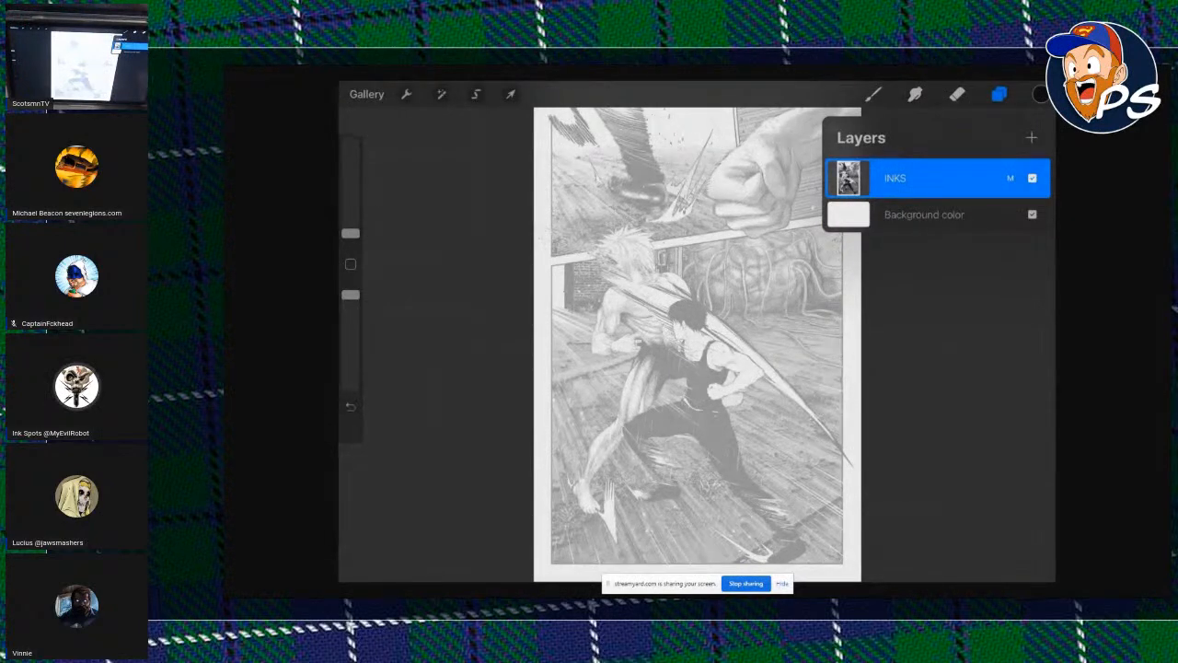
Add a new layer, check the blend mode of INKS, and rename the new layer FLATS.
{"action": "left_click", "coordinate": [1031, 137]}
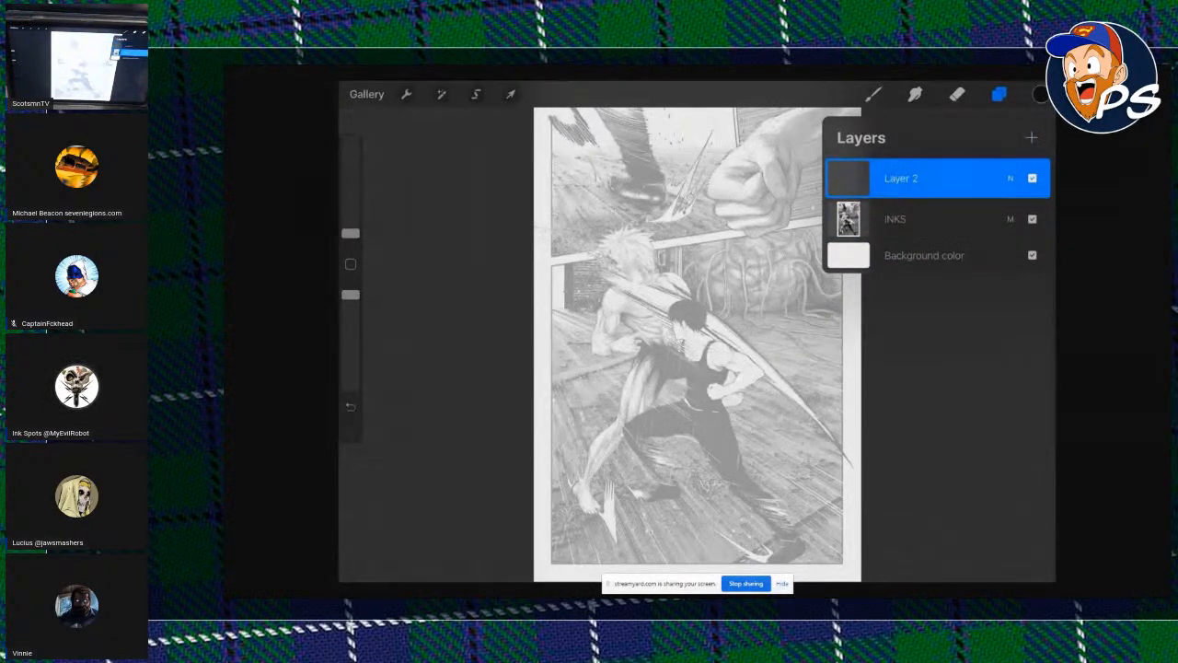
{"action": "left_click", "coordinate": [920, 217]}
{"action": "left_click", "coordinate": [1010, 217]}
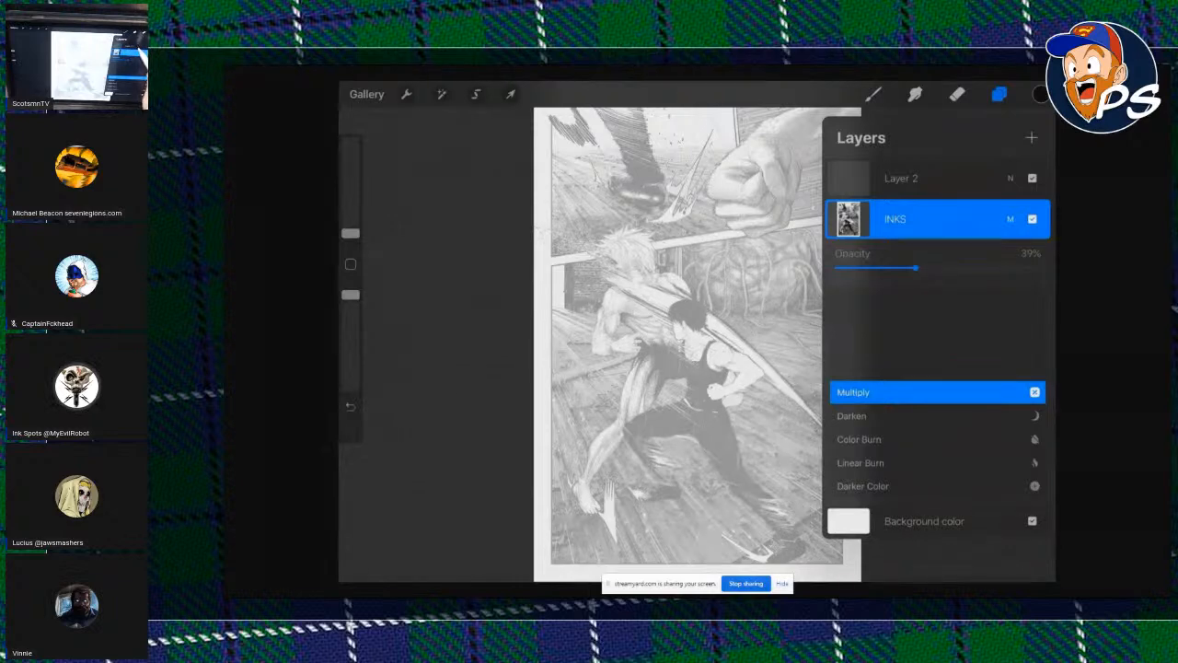
{"action": "left_click", "coordinate": [1010, 219]}
{"action": "left_click", "coordinate": [920, 179]}
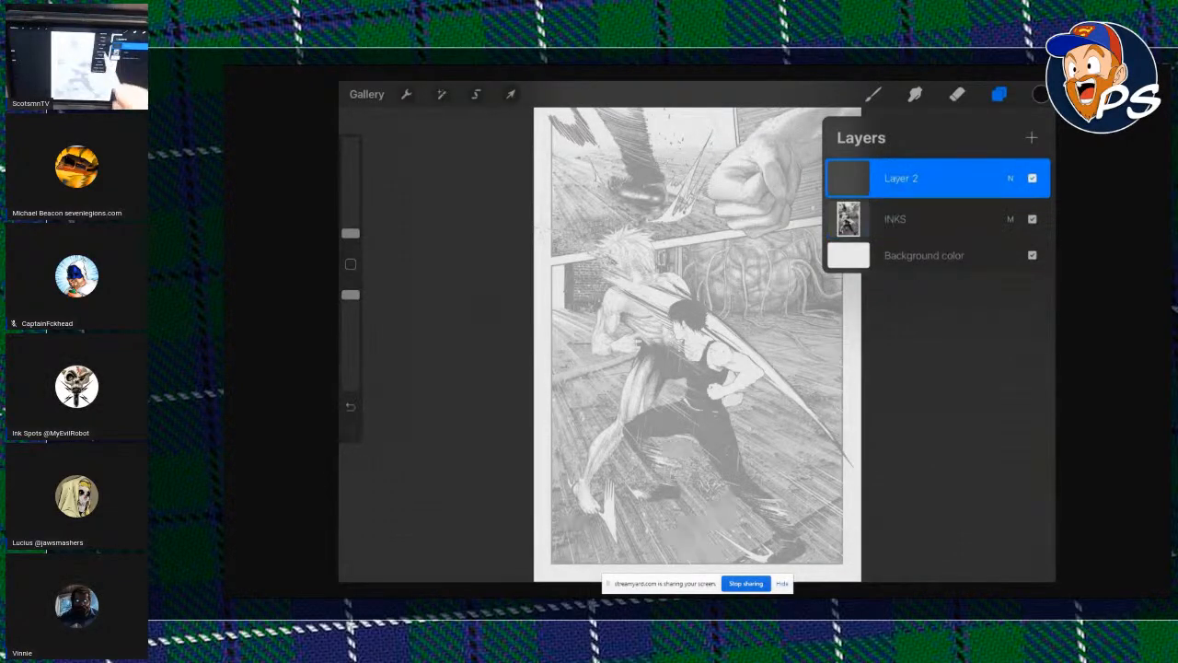
{"action": "left_click", "coordinate": [920, 179]}
{"action": "left_click", "coordinate": [773, 109]}
{"action": "type", "text": "FLATS"}
{"action": "key", "text": "Return"}
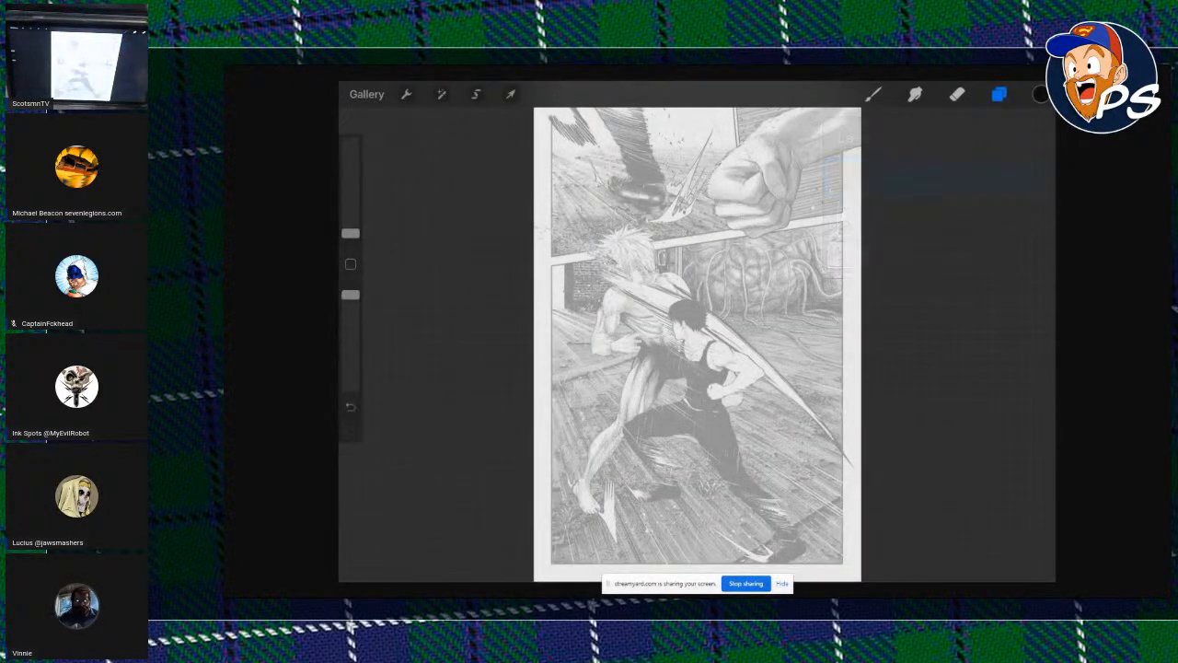
Move the FLATS layer beneath INKS and check the layer order.
{"action": "left_click", "coordinate": [999, 94]}
{"action": "left_click_drag", "start_coordinate": [939, 182], "coordinate": [939, 208]}
{"action": "left_click", "coordinate": [999, 94]}
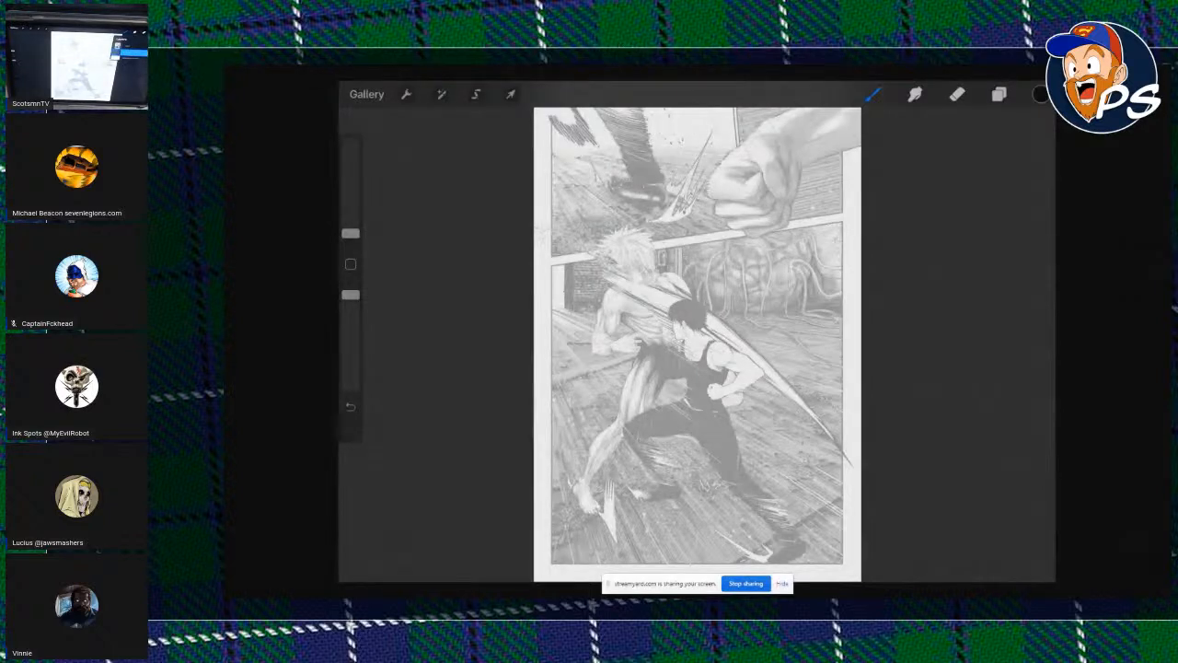
{"action": "left_click", "coordinate": [998, 94]}
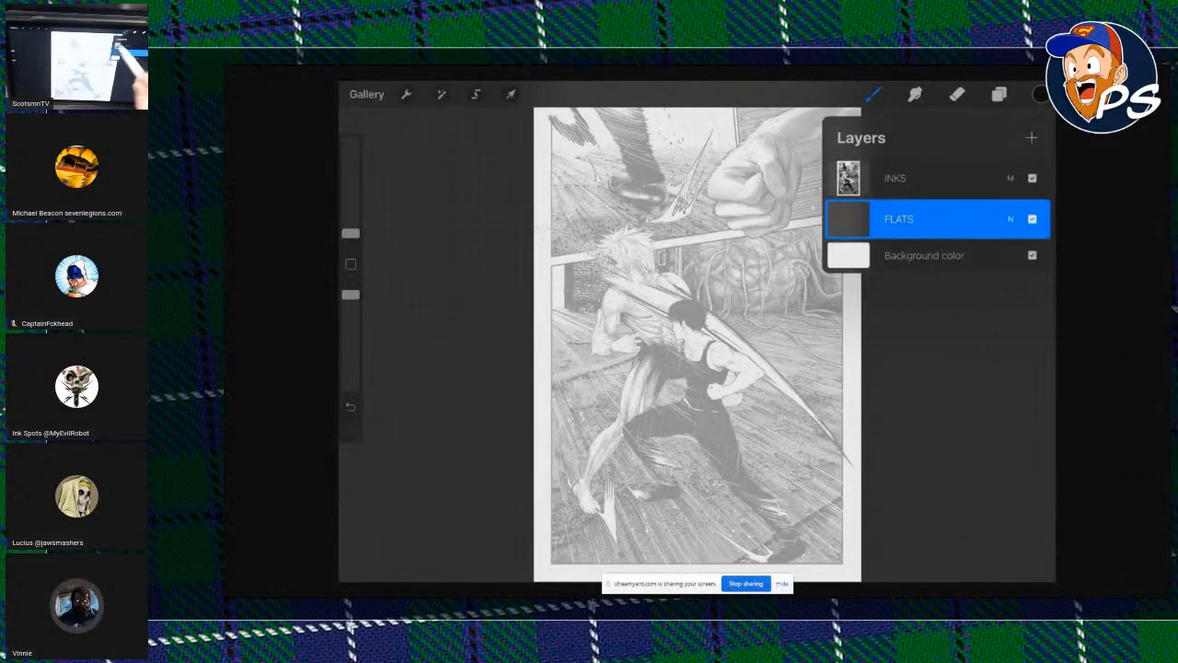
{"action": "left_click", "coordinate": [999, 94]}
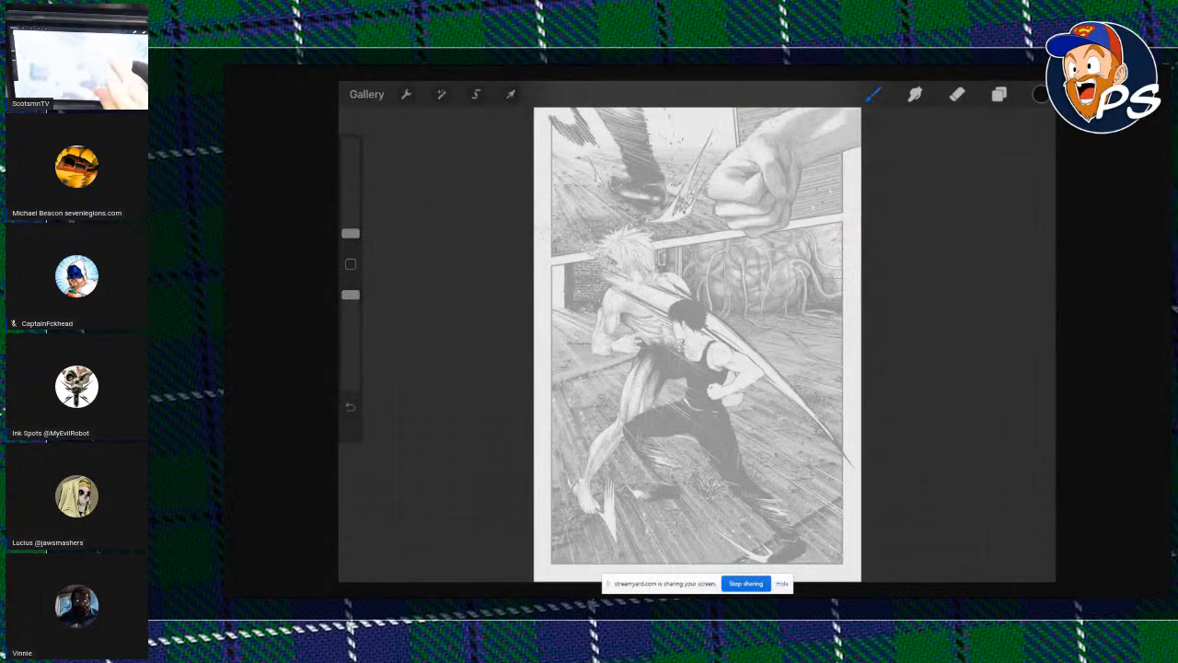
Set the INKS layer's opacity to 42%, keeping its Multiply blend mode.
{"action": "scroll", "coordinate": [663, 248], "scroll_direction": "up", "scroll_amount": 5}
{"action": "scroll", "coordinate": [697, 331], "scroll_direction": "down", "scroll_amount": 3}
{"action": "scroll", "coordinate": [733, 344], "scroll_direction": "down", "scroll_amount": 4}
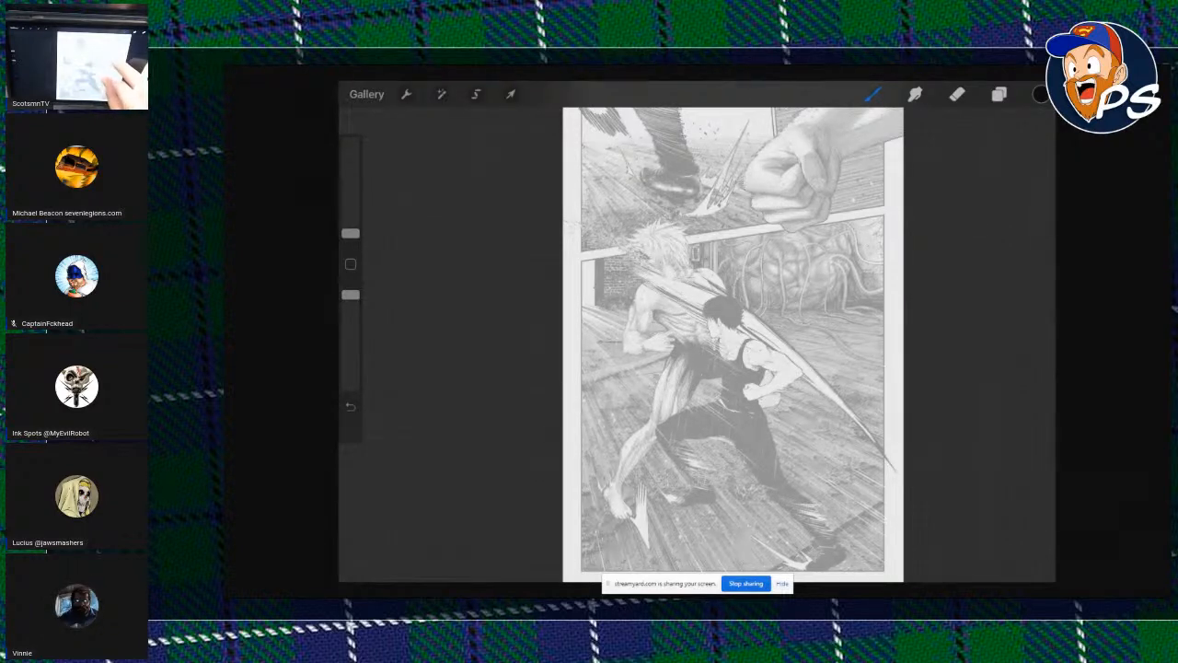
{"action": "scroll", "coordinate": [714, 350], "scroll_direction": "up", "scroll_amount": 2}
{"action": "scroll", "coordinate": [714, 350], "scroll_direction": "up", "scroll_amount": 2}
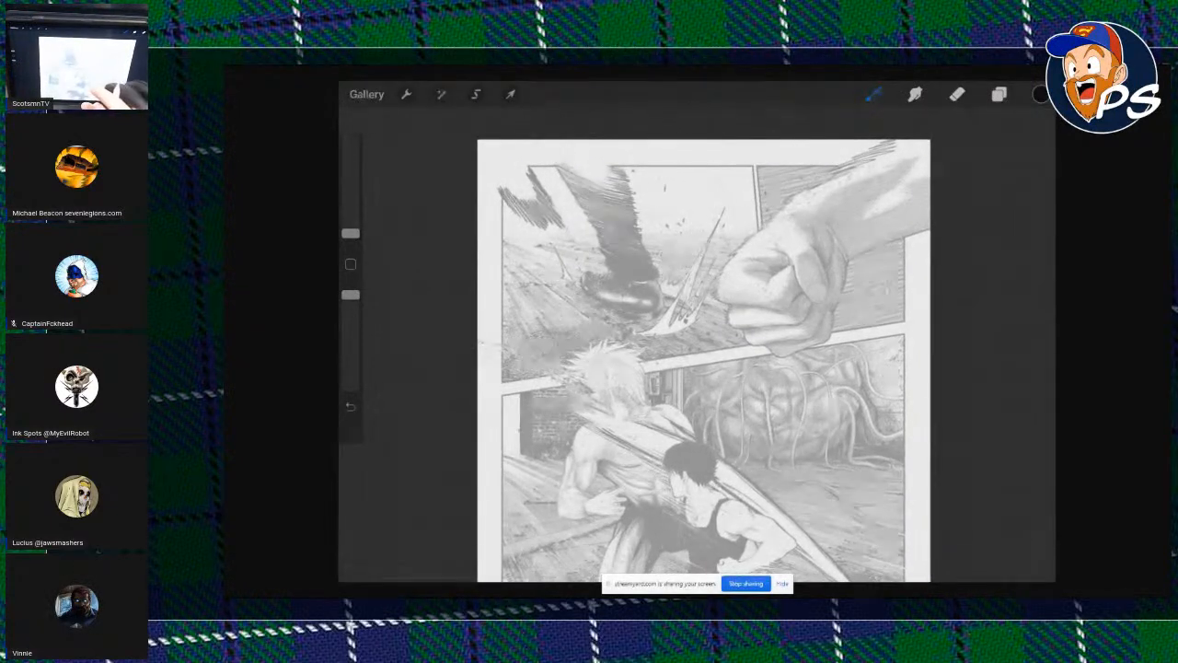
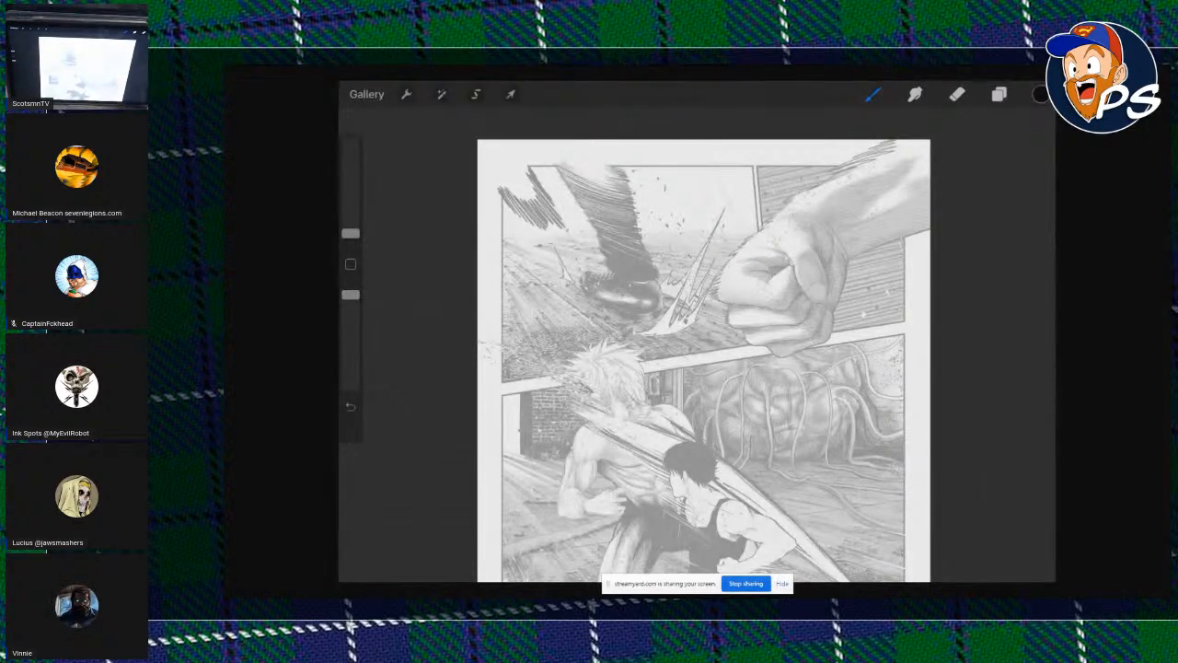
{"action": "left_click", "coordinate": [998, 94]}
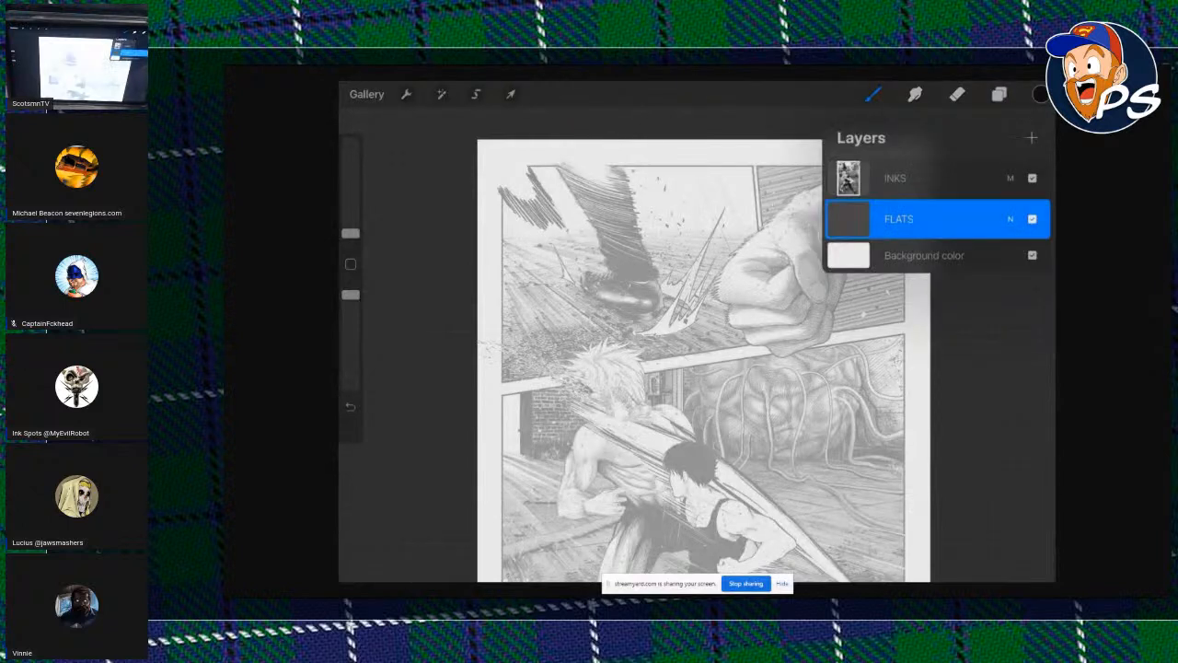
{"action": "left_click", "coordinate": [929, 177]}
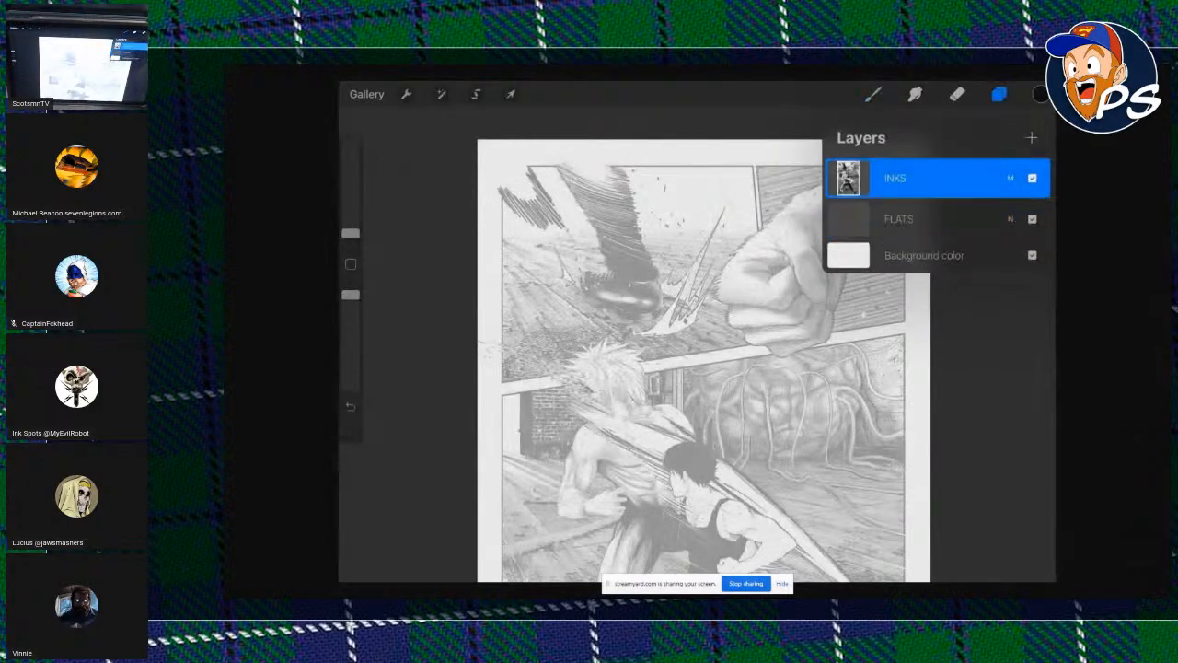
{"action": "left_click", "coordinate": [1010, 178]}
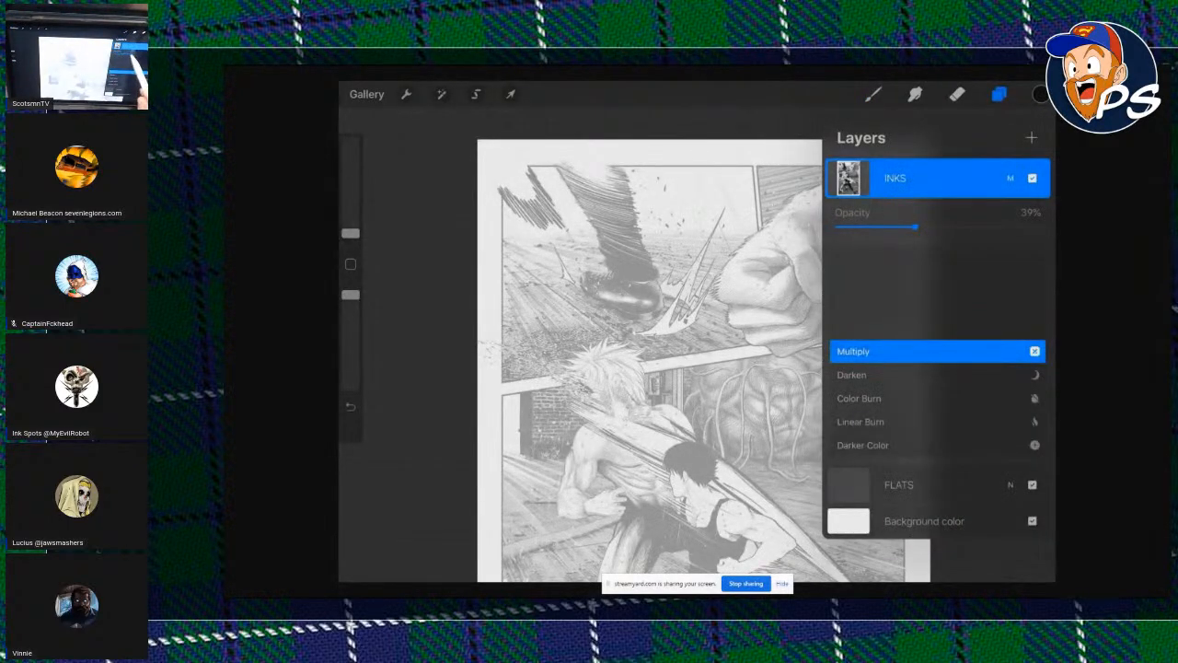
{"action": "mouse_move", "coordinate": [918, 226]}
{"action": "left_mouse_down"}
{"action": "mouse_move", "coordinate": [907, 226]}
{"action": "mouse_move", "coordinate": [922, 226]}
{"action": "left_mouse_up"}
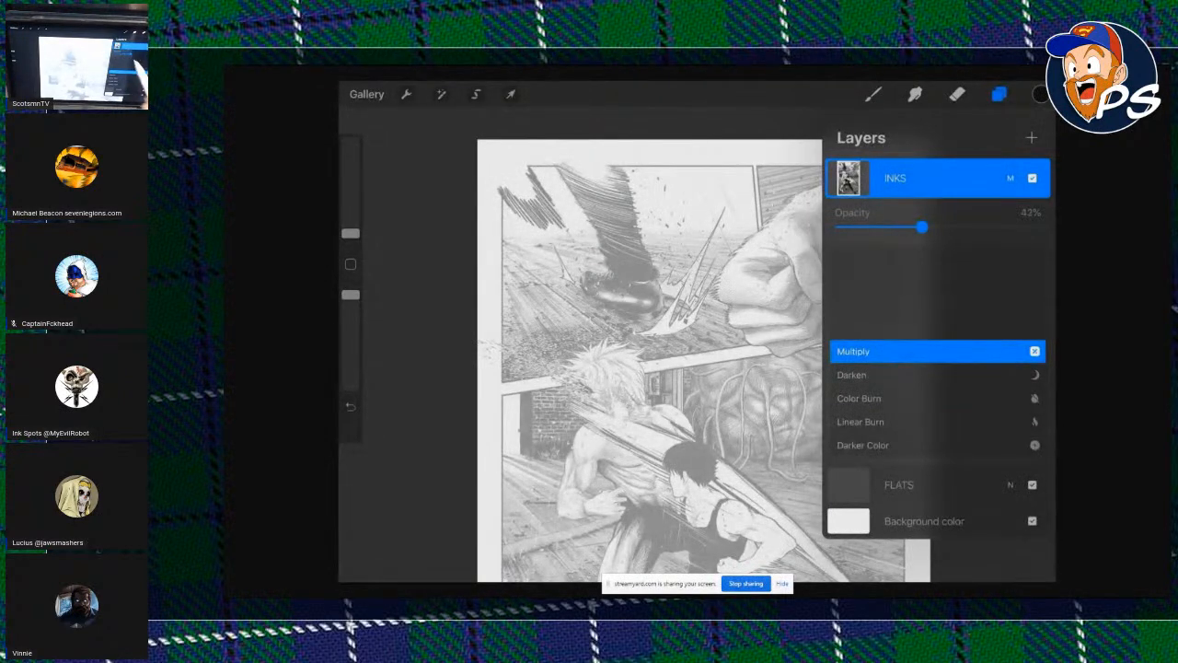
{"action": "left_click", "coordinate": [1009, 178]}
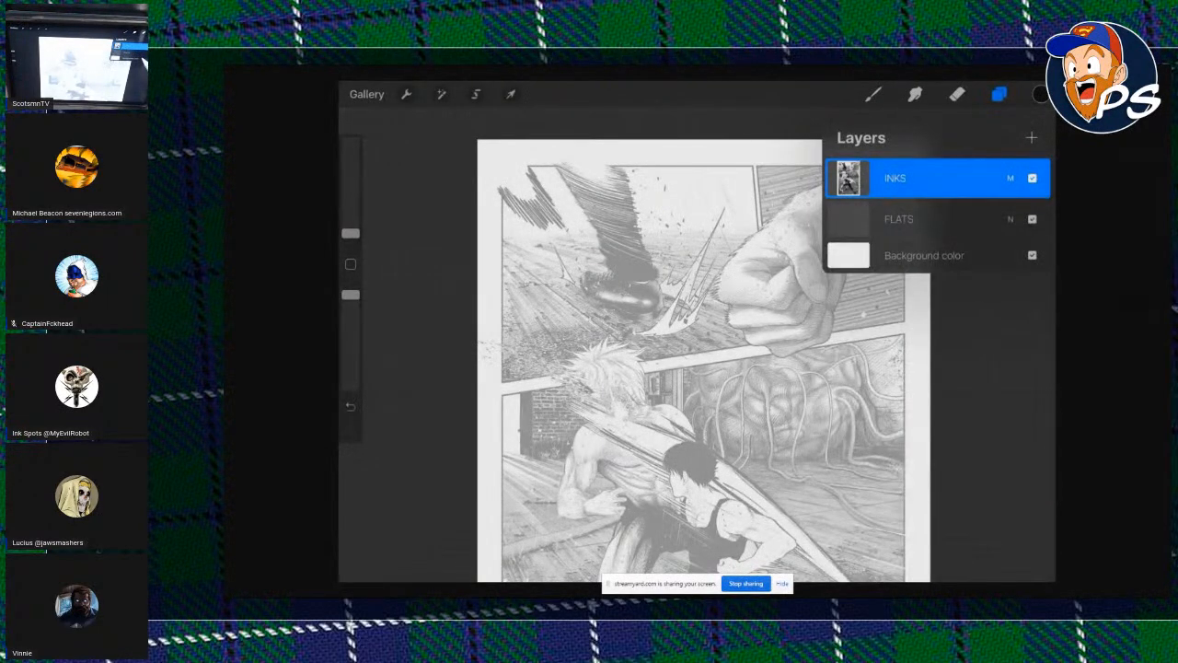
Activate the FLATS layer and draw overlapping freehand selections around the fist and the boot in the upper panels.
{"action": "left_click", "coordinate": [920, 219]}
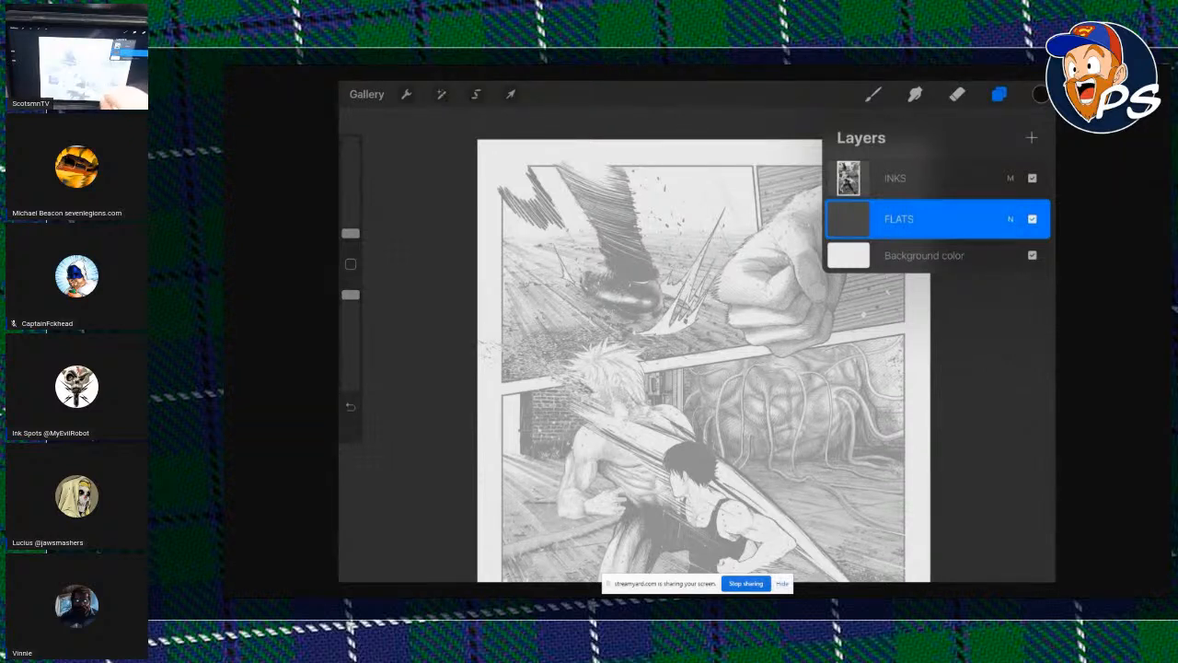
{"action": "left_click", "coordinate": [998, 93]}
{"action": "left_click", "coordinate": [476, 94]}
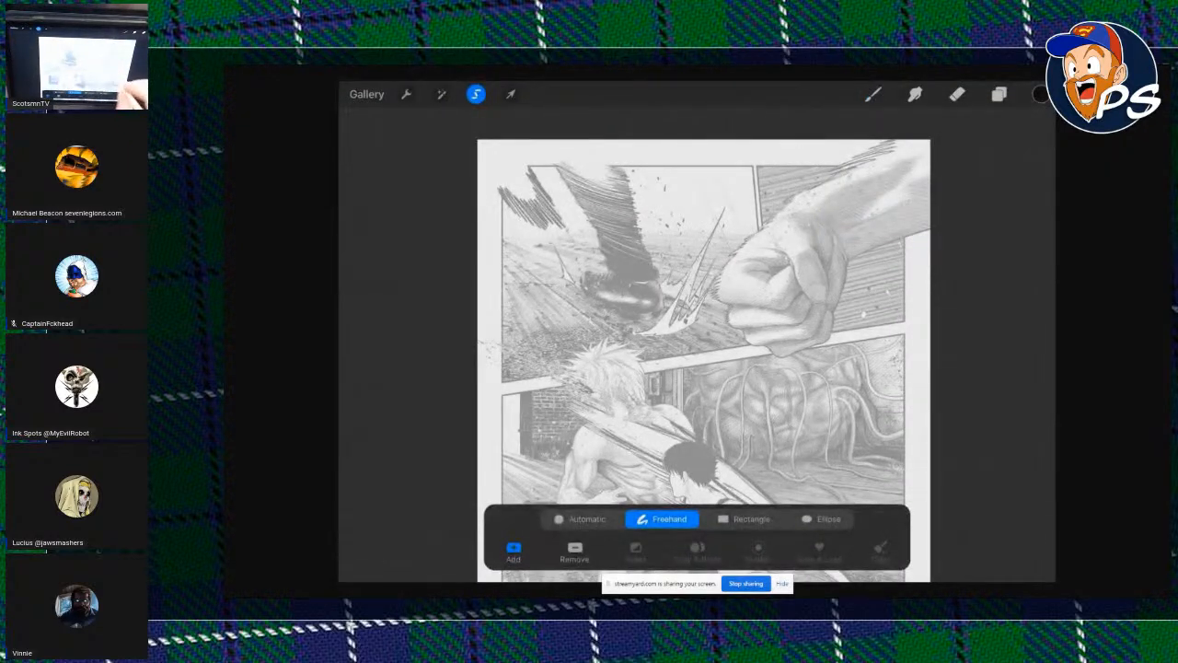
{"action": "mouse_move", "coordinate": [799, 221]}
{"action": "left_mouse_down"}
{"action": "mouse_move", "coordinate": [761, 230]}
{"action": "mouse_move", "coordinate": [713, 275]}
{"action": "mouse_move", "coordinate": [742, 339]}
{"action": "mouse_move", "coordinate": [799, 223]}
{"action": "left_mouse_up"}
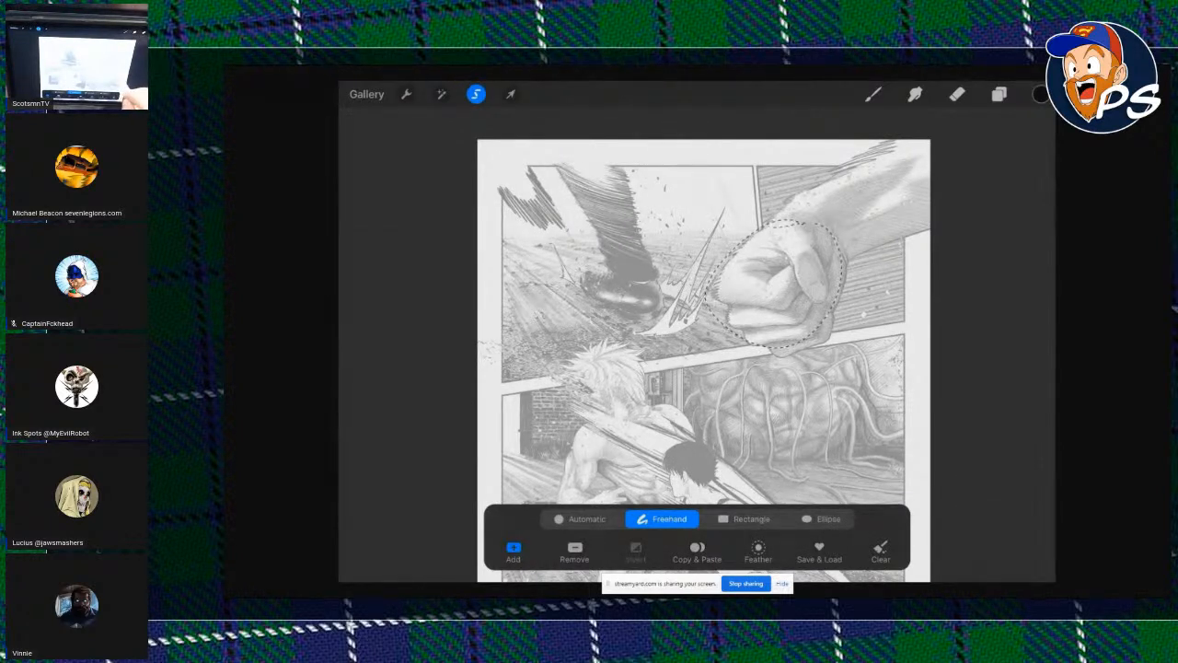
{"action": "mouse_move", "coordinate": [677, 269]}
{"action": "left_mouse_down"}
{"action": "mouse_move", "coordinate": [632, 234]}
{"action": "mouse_move", "coordinate": [736, 364]}
{"action": "left_mouse_up"}
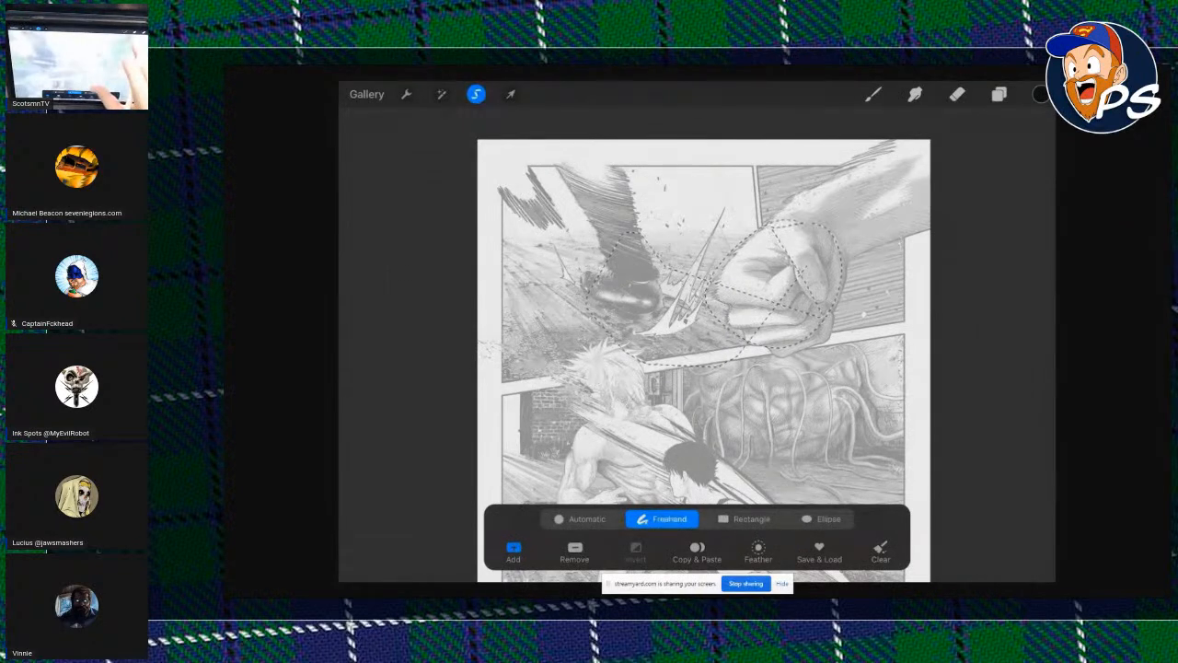
{"action": "scroll", "coordinate": [787, 300], "scroll_direction": "up", "scroll_amount": 5}
{"action": "scroll", "coordinate": [788, 300], "scroll_direction": "up", "scroll_amount": 1}
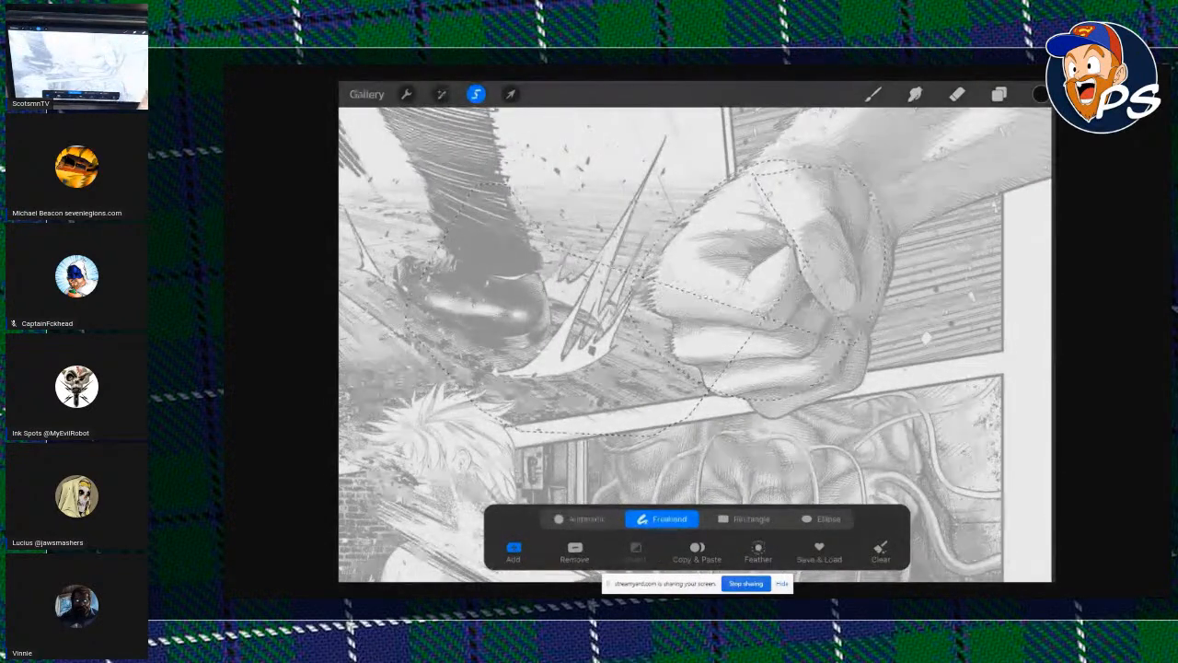
{"action": "mouse_move", "coordinate": [771, 322]}
{"action": "left_mouse_down"}
{"action": "mouse_move", "coordinate": [860, 262]}
{"action": "mouse_move", "coordinate": [775, 342]}
{"action": "left_mouse_up"}
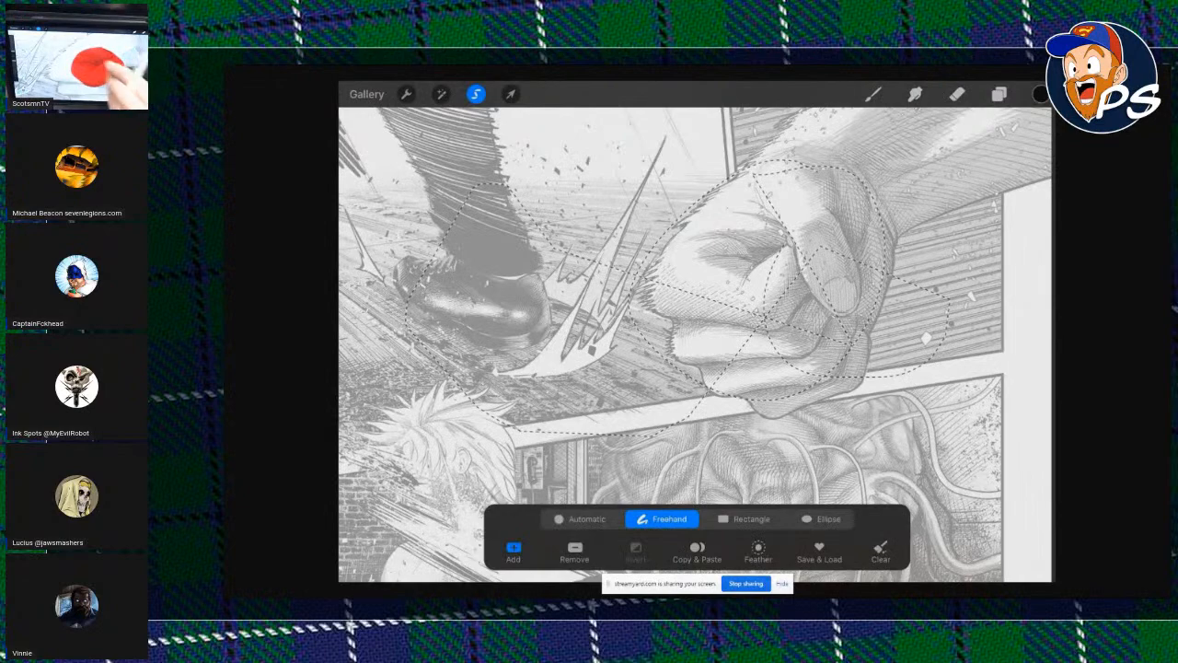
Examine the pixel edge of the red fill on the fist at high magnification.
{"action": "scroll", "coordinate": [736, 239], "scroll_direction": "up", "scroll_amount": 10}
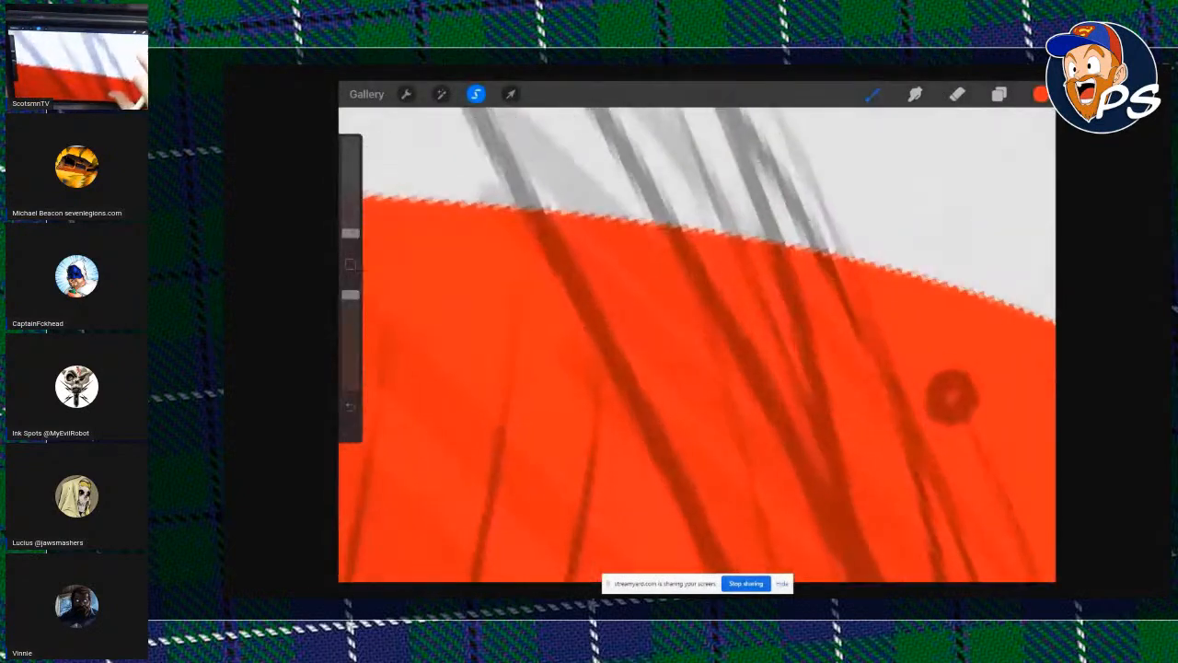
{"action": "scroll", "coordinate": [700, 341], "scroll_direction": "up", "scroll_amount": 8}
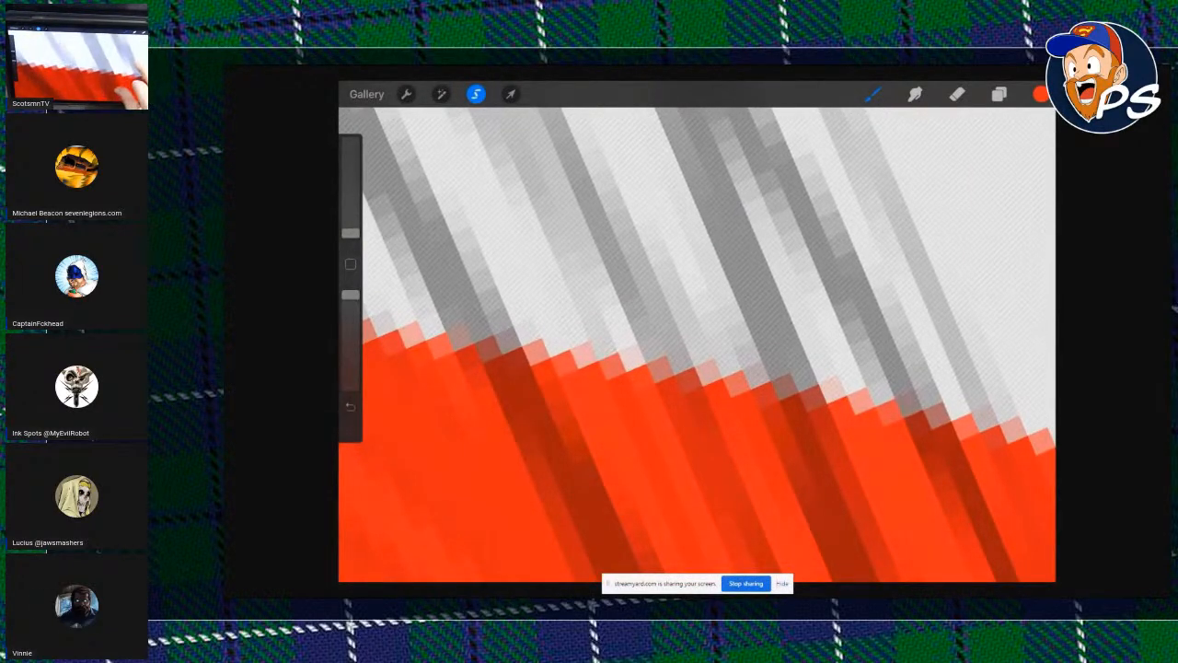
{"action": "scroll", "coordinate": [697, 343], "scroll_direction": "up", "scroll_amount": 3}
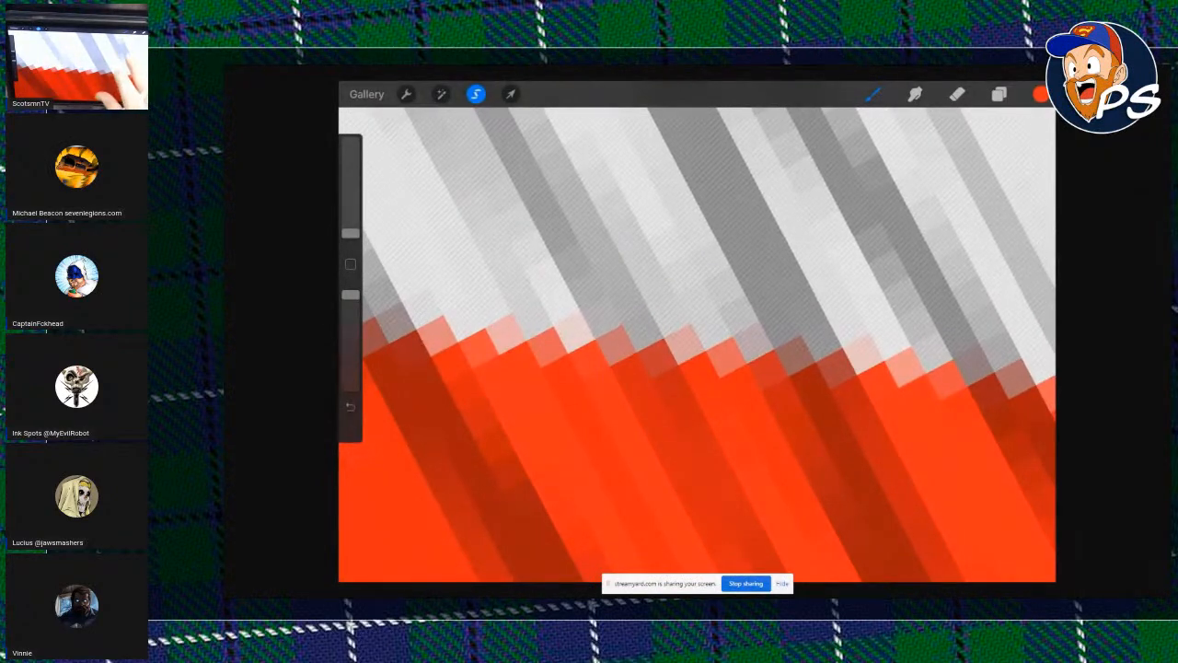
{"action": "scroll", "coordinate": [697, 343], "scroll_direction": "down", "scroll_amount": 5}
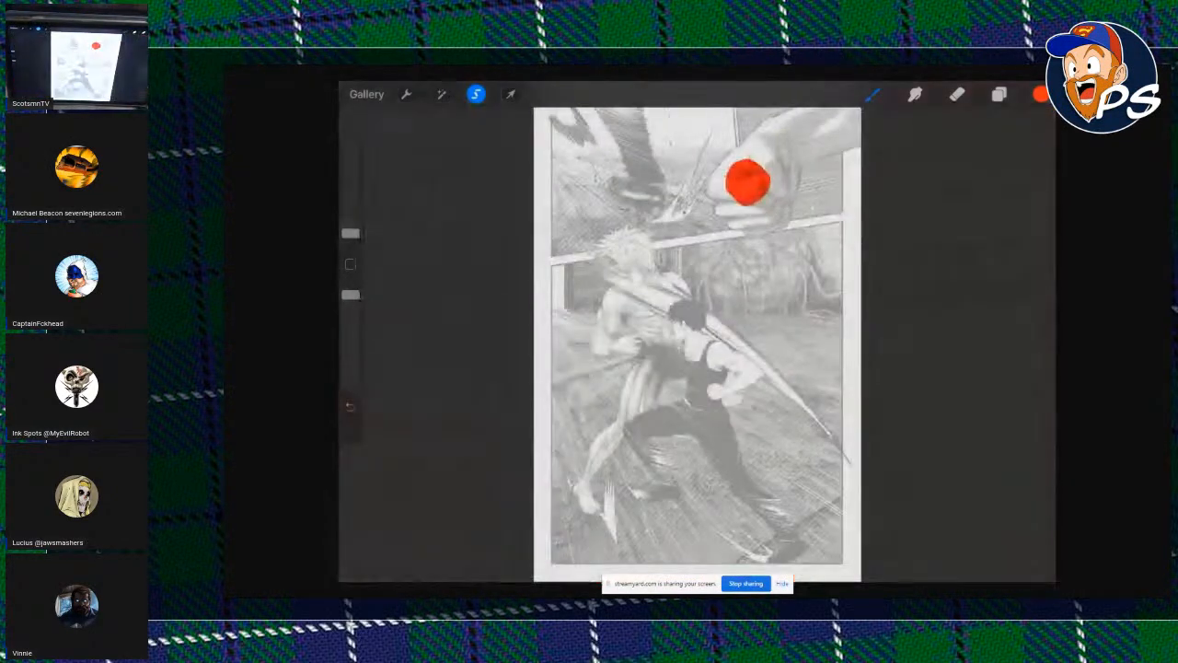
Delete the FLATS layer and add a new empty layer beneath INKS.
{"action": "left_click", "coordinate": [999, 94]}
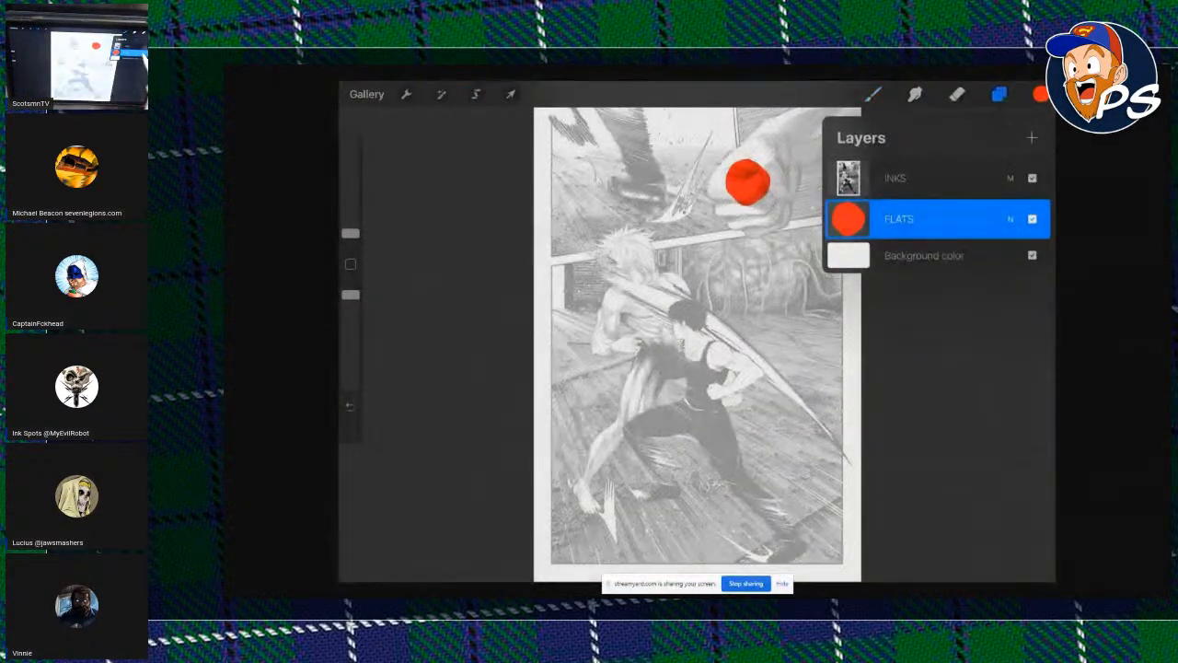
{"action": "left_click_drag", "start_coordinate": [993, 219], "coordinate": [847, 219]}
{"action": "left_click", "coordinate": [1025, 219]}
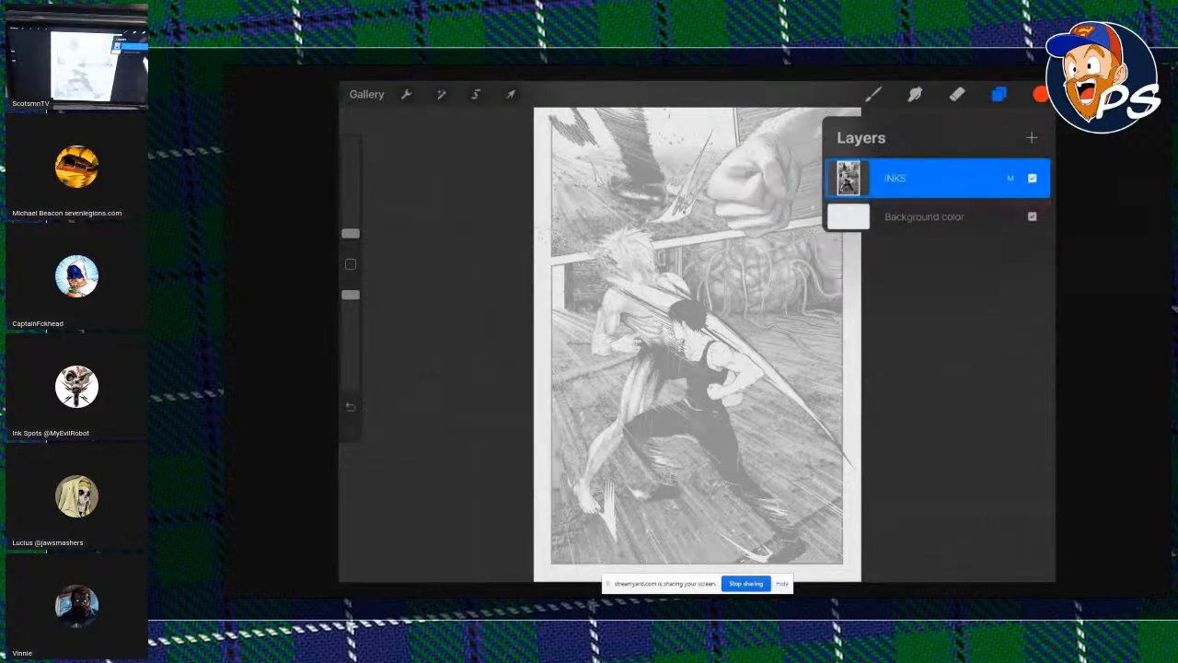
{"action": "left_click", "coordinate": [1030, 137]}
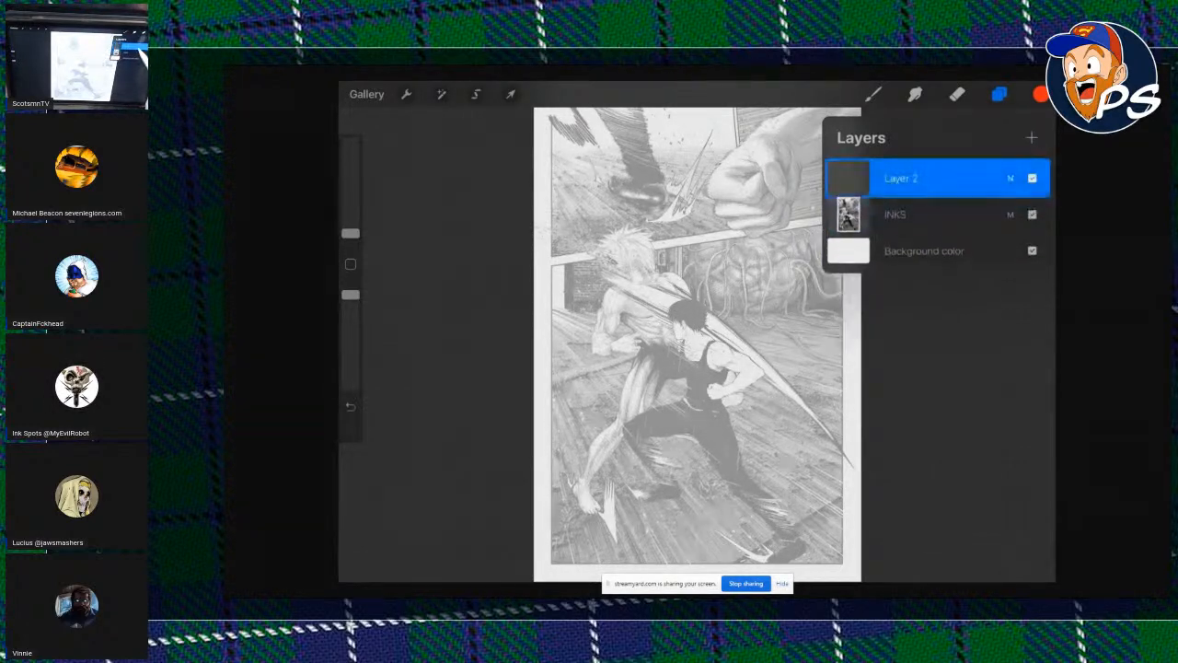
{"action": "left_click_drag", "start_coordinate": [938, 178], "coordinate": [937, 219]}
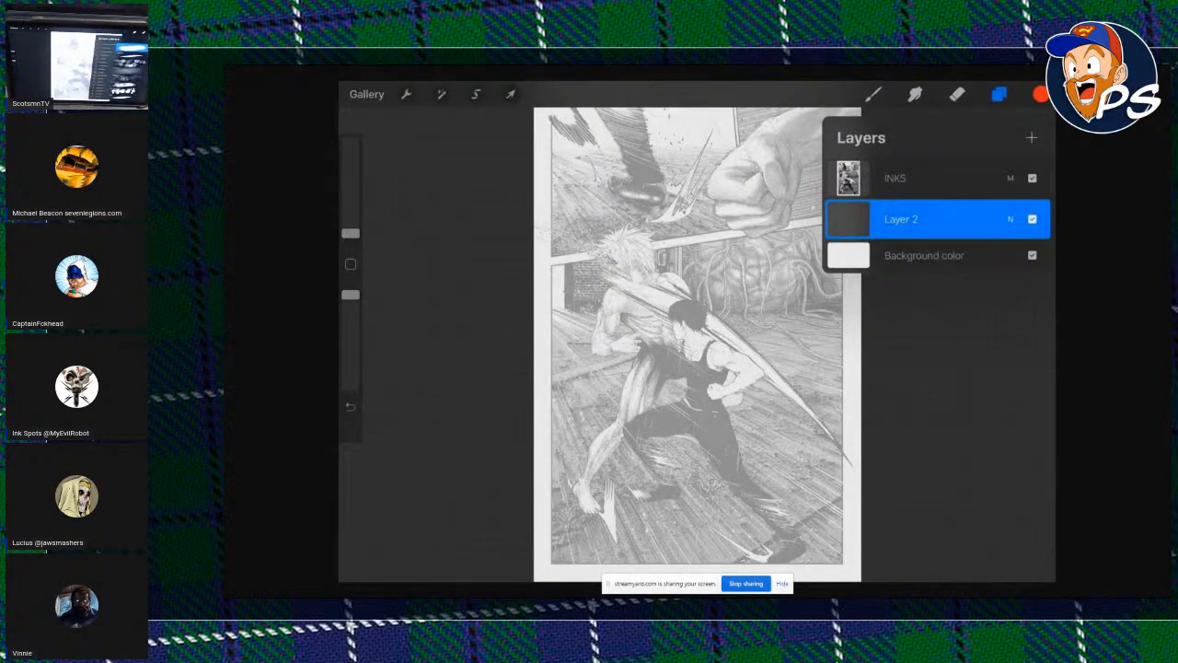
Examine the shape source and grain settings of the Flatting brush in the CMX-COLOR set.
{"action": "left_click", "coordinate": [873, 94]}
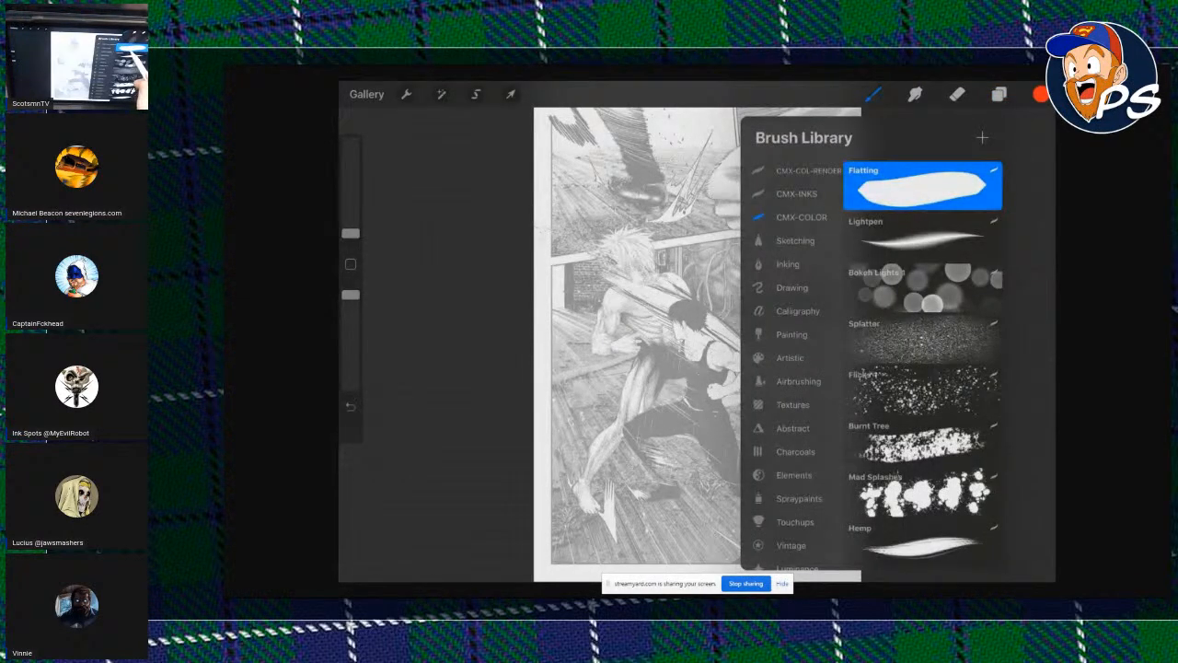
{"action": "left_click", "coordinate": [922, 187]}
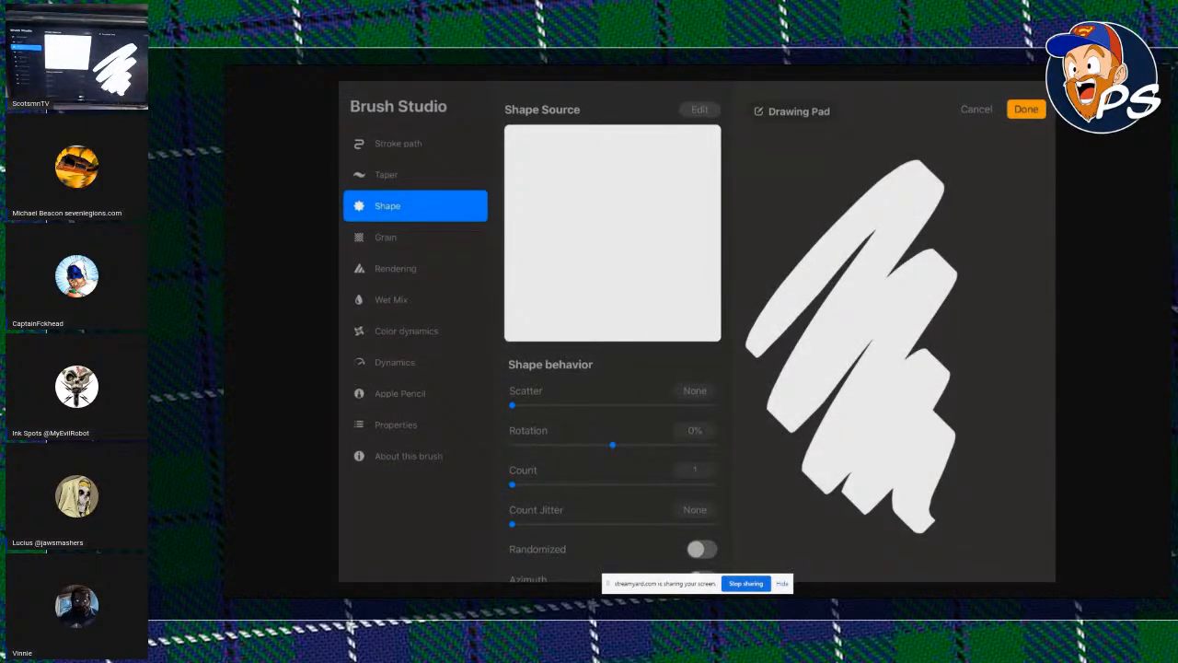
{"action": "left_click", "coordinate": [699, 110]}
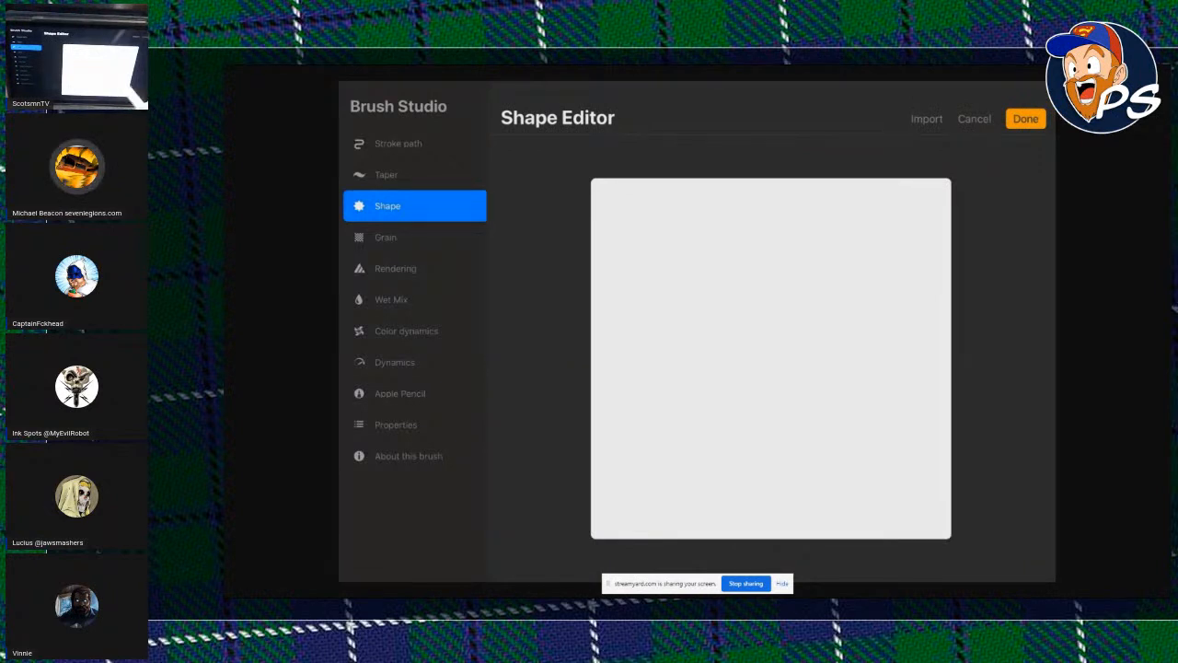
{"action": "left_click", "coordinate": [975, 119]}
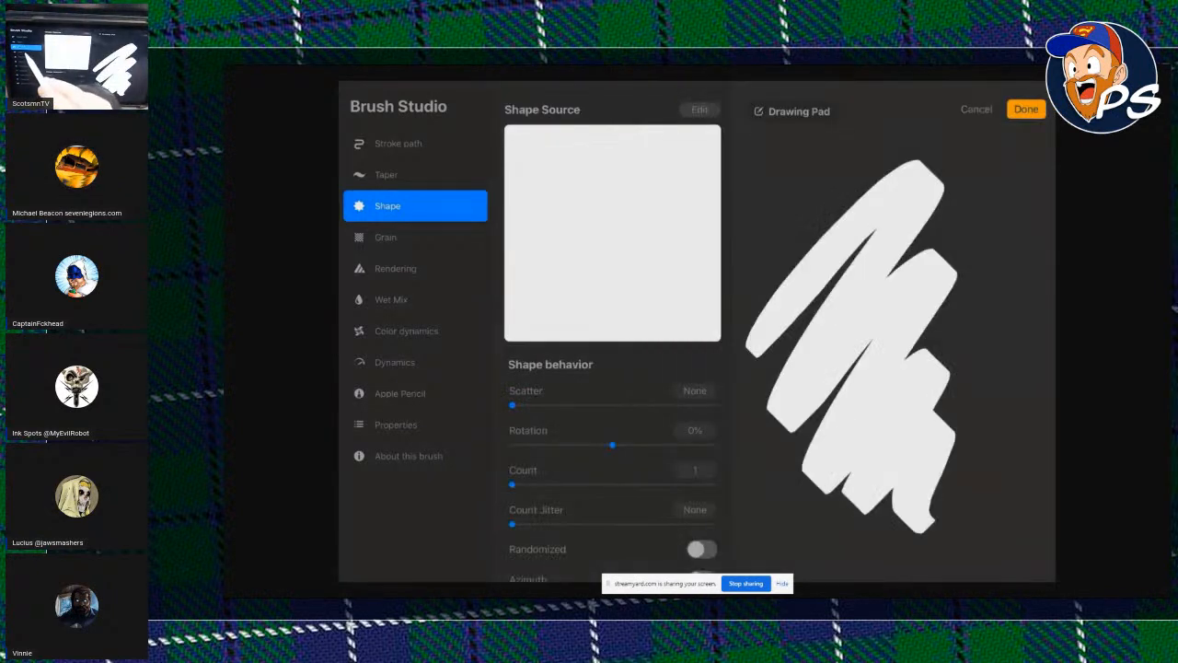
{"action": "left_click", "coordinate": [385, 237]}
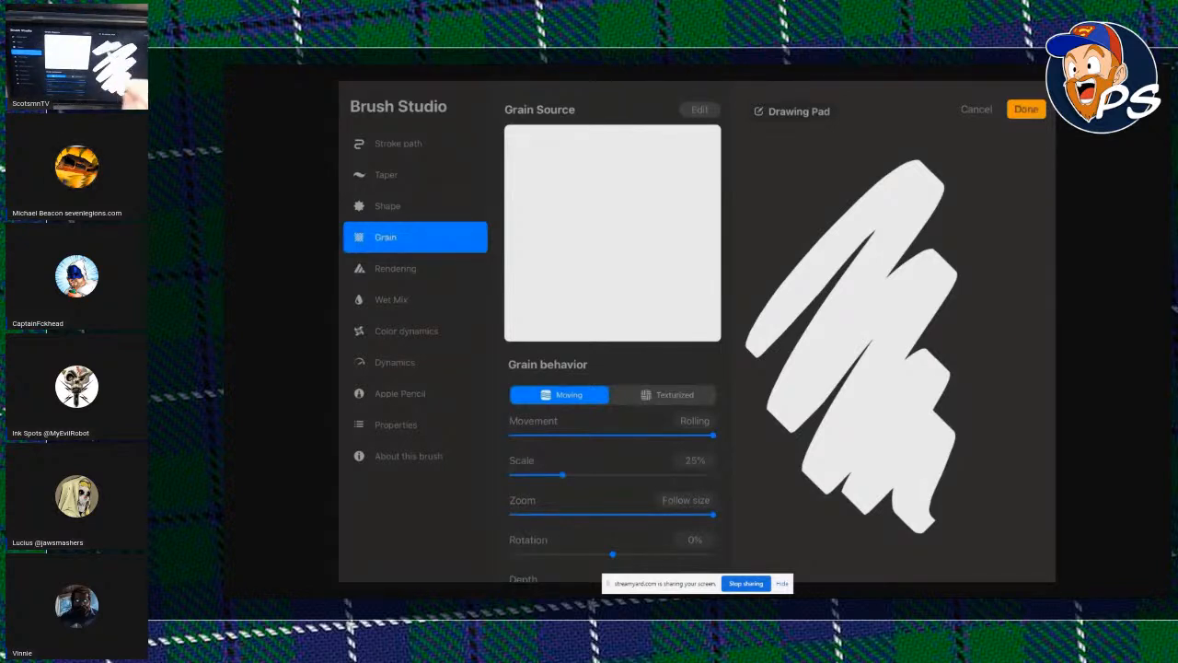
{"action": "mouse_move", "coordinate": [802, 175]}
{"action": "left_mouse_down"}
{"action": "mouse_move", "coordinate": [854, 171]}
{"action": "mouse_move", "coordinate": [809, 226]}
{"action": "mouse_move", "coordinate": [990, 329]}
{"action": "mouse_move", "coordinate": [781, 412]}
{"action": "mouse_move", "coordinate": [822, 502]}
{"action": "left_mouse_up"}
{"action": "left_click", "coordinate": [1026, 110]}
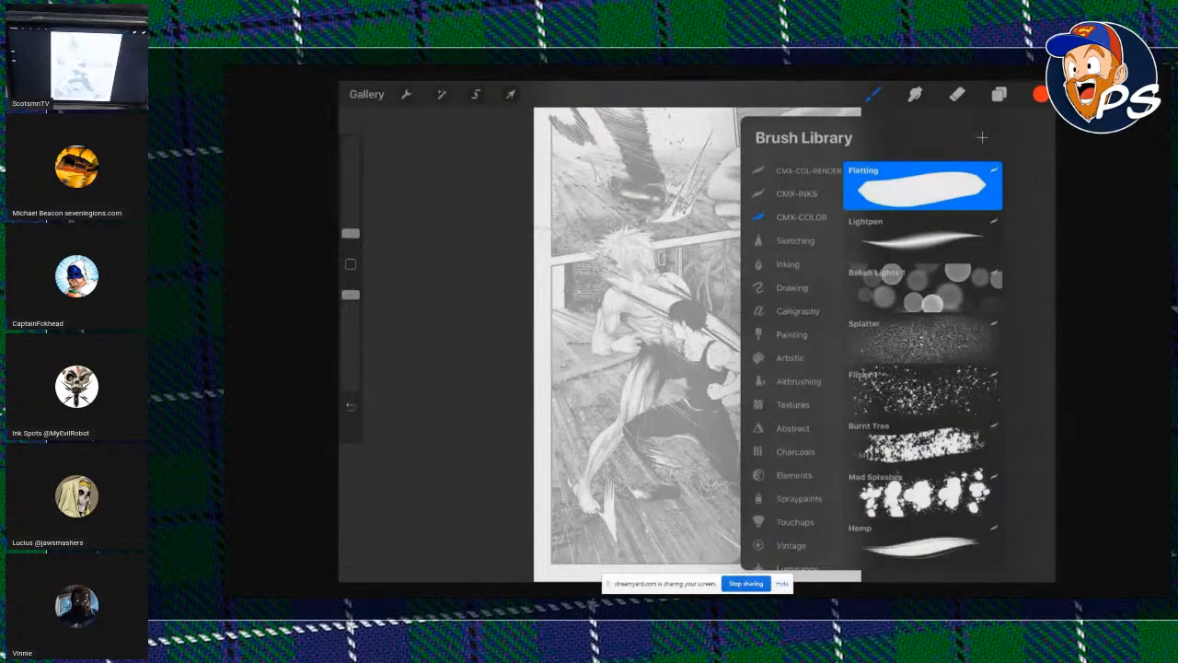
{"action": "left_click", "coordinate": [873, 94]}
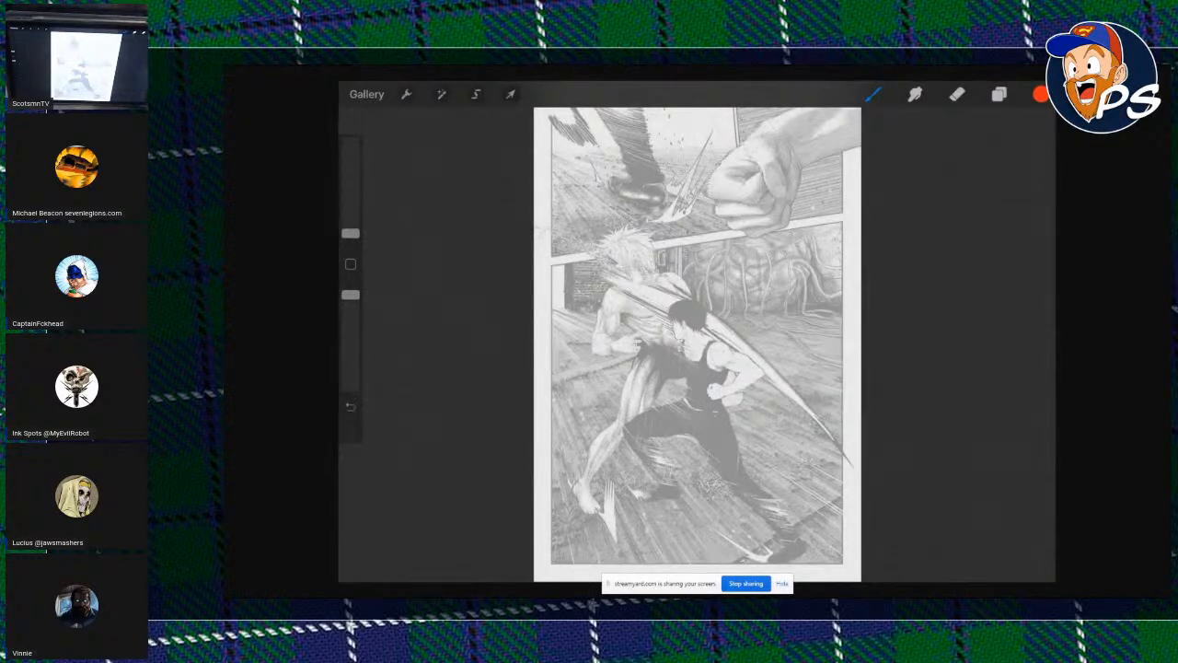
Make the INKS layer the active layer.
{"action": "left_click", "coordinate": [998, 94]}
{"action": "left_click", "coordinate": [930, 177]}
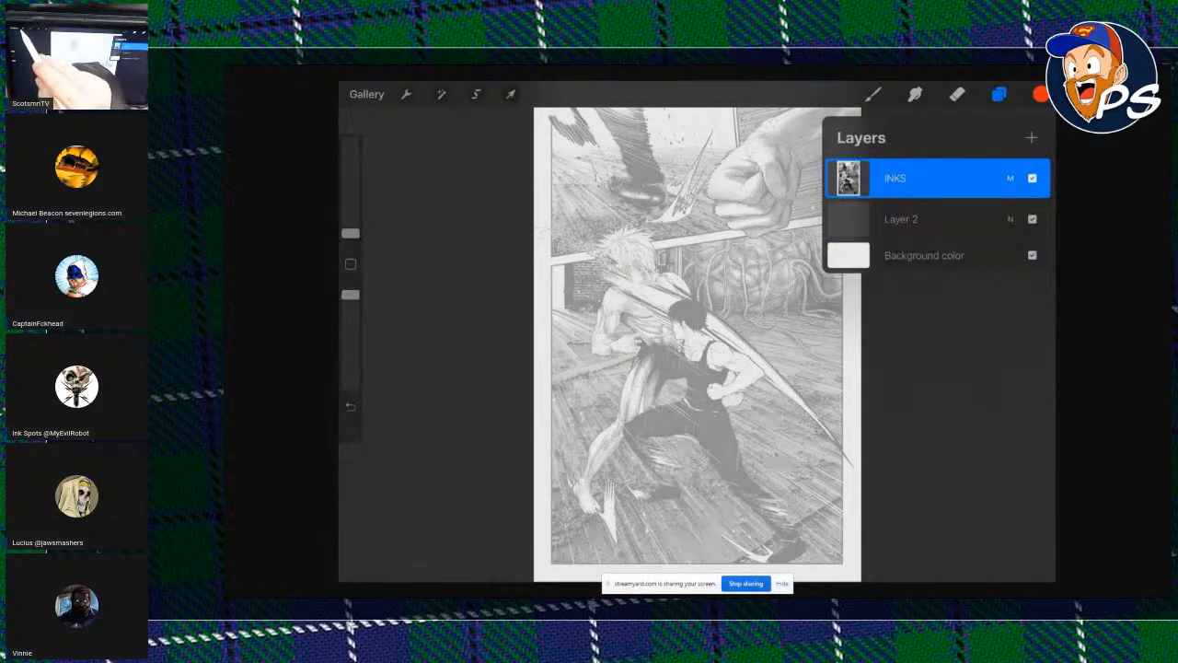
{"action": "left_click", "coordinate": [504, 220]}
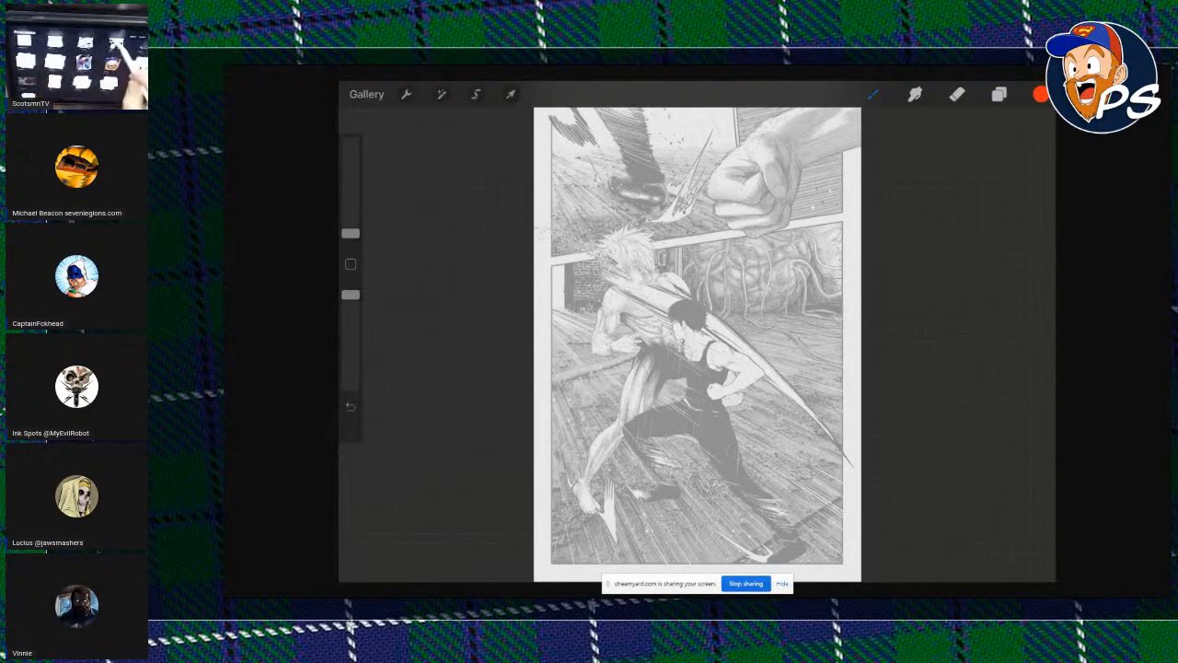
Leave the page for the gallery stacks and reopen the first XENO-P064-SOURCE artwork.
{"action": "left_click", "coordinate": [366, 95]}
{"action": "scroll", "coordinate": [696, 332], "scroll_direction": "up", "scroll_amount": 1}
{"action": "left_click", "coordinate": [822, 197]}
{"action": "left_click", "coordinate": [354, 116]}
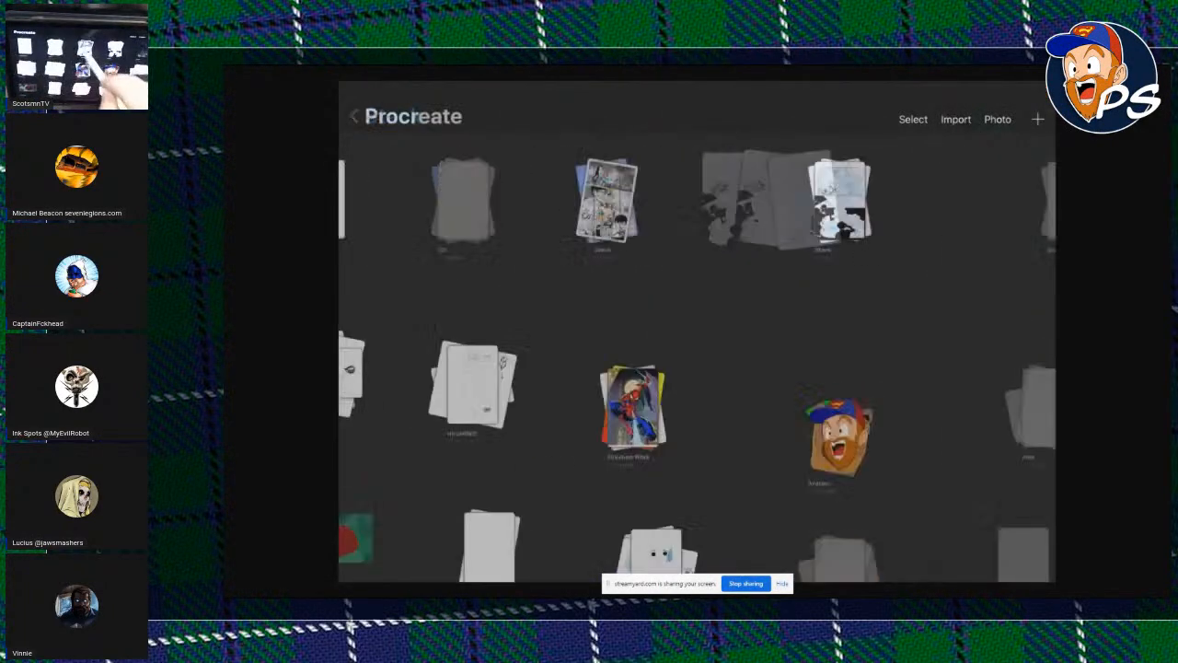
{"action": "left_click", "coordinate": [696, 198]}
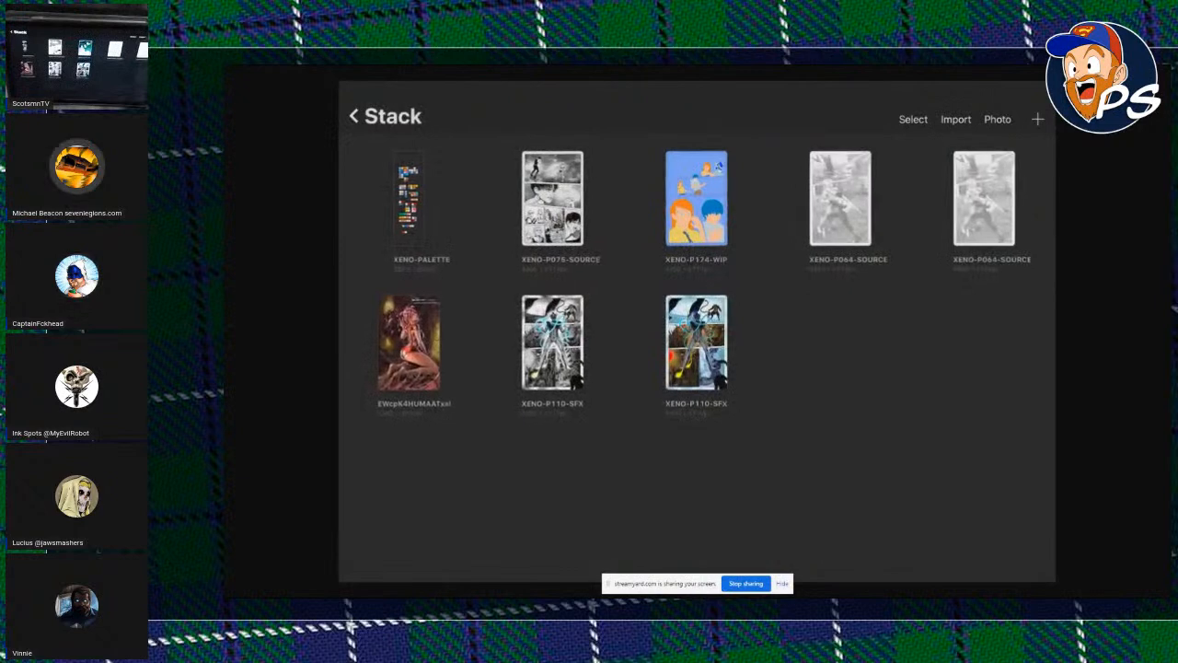
{"action": "left_click", "coordinate": [841, 198]}
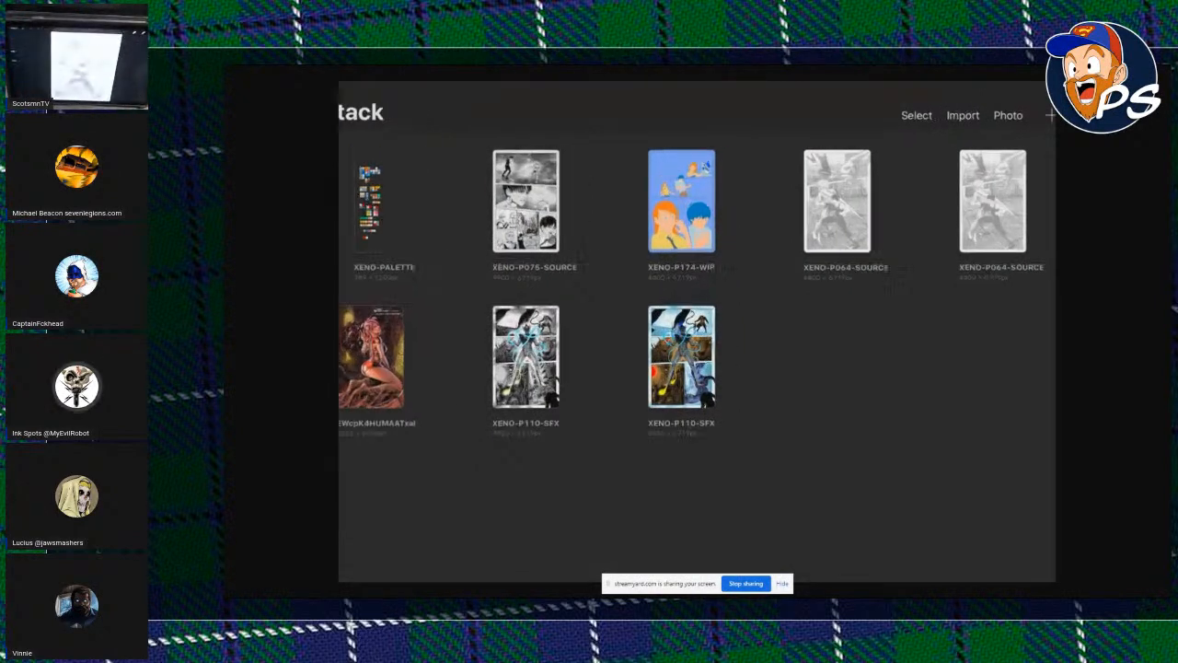
{"action": "left_click", "coordinate": [998, 95]}
{"action": "left_click", "coordinate": [998, 95]}
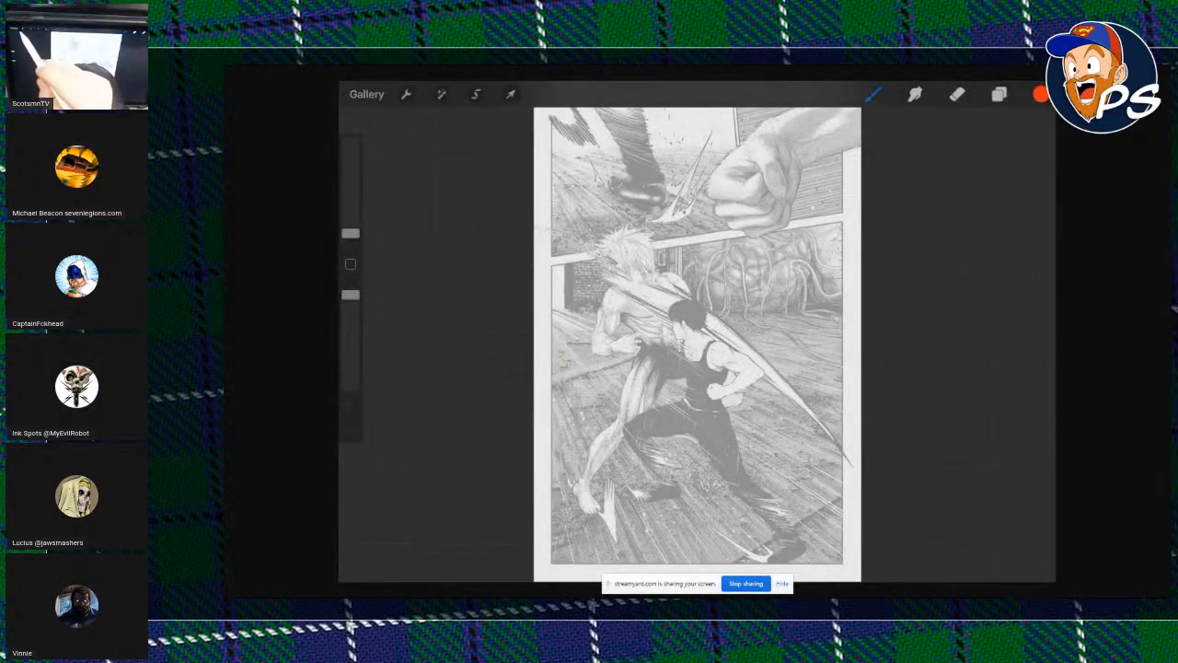
{"action": "left_click", "coordinate": [406, 94]}
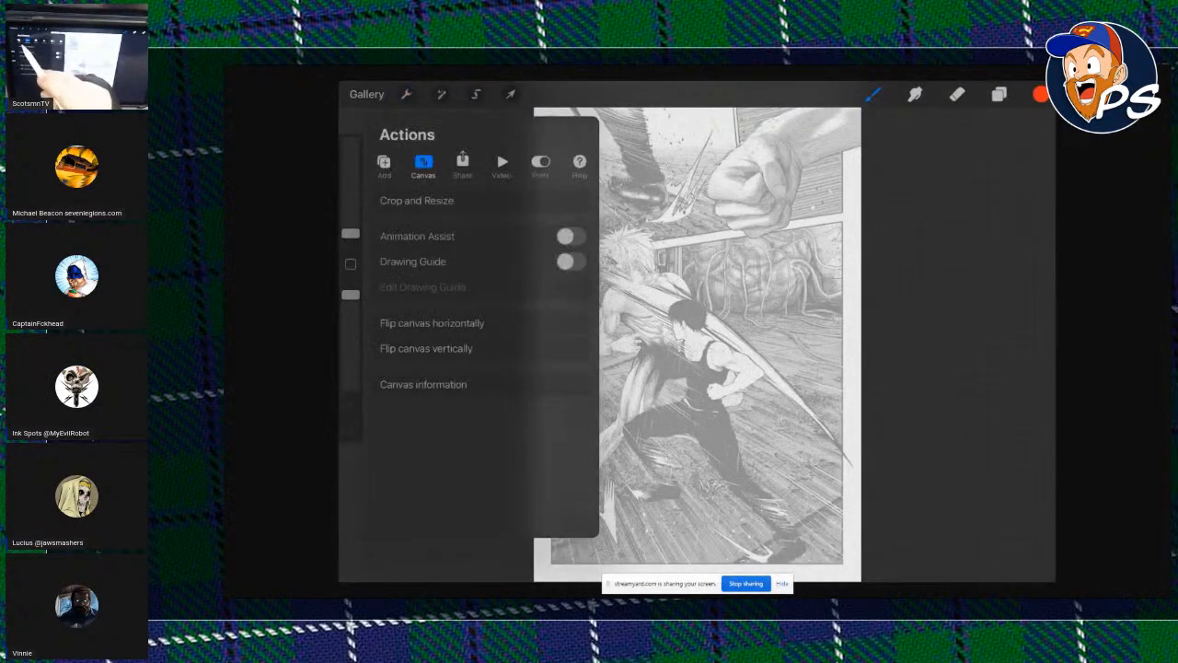
{"action": "left_click", "coordinate": [384, 166]}
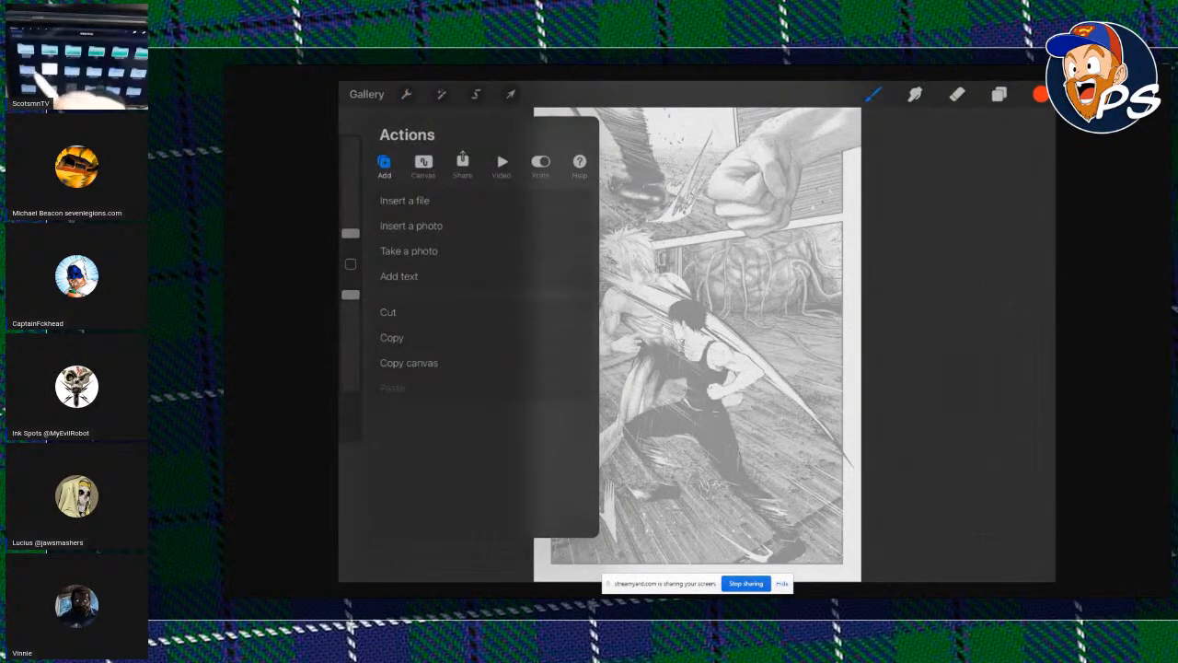
{"action": "left_click", "coordinate": [404, 199]}
{"action": "left_click", "coordinate": [381, 96]}
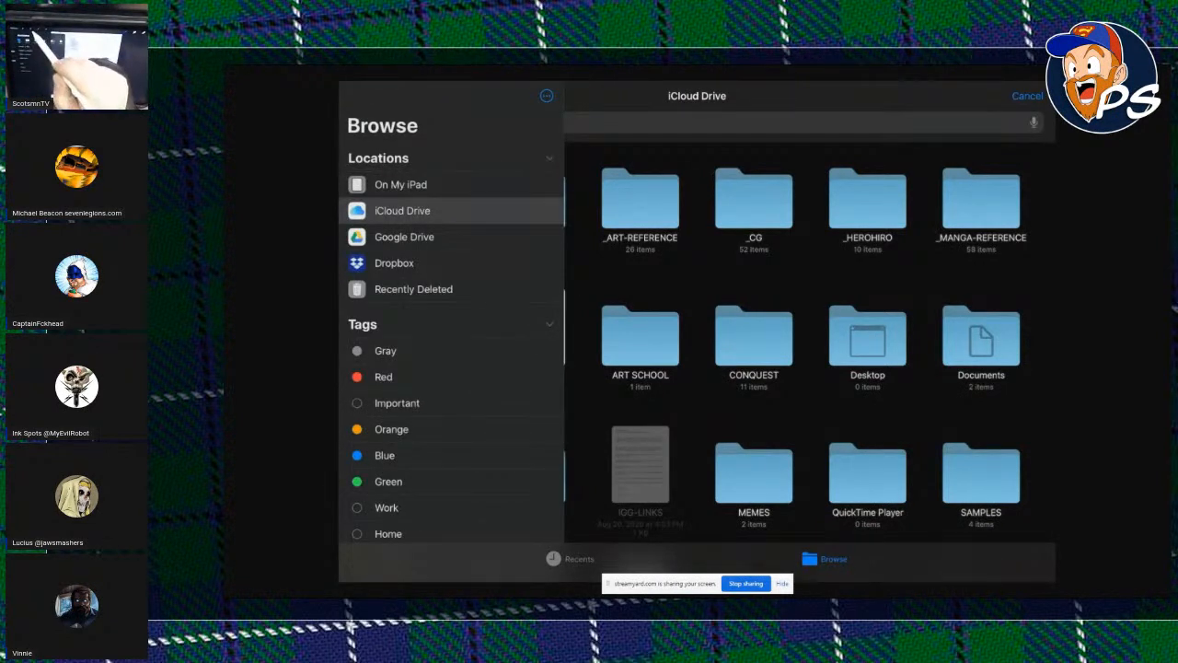
{"action": "left_click", "coordinate": [1027, 95]}
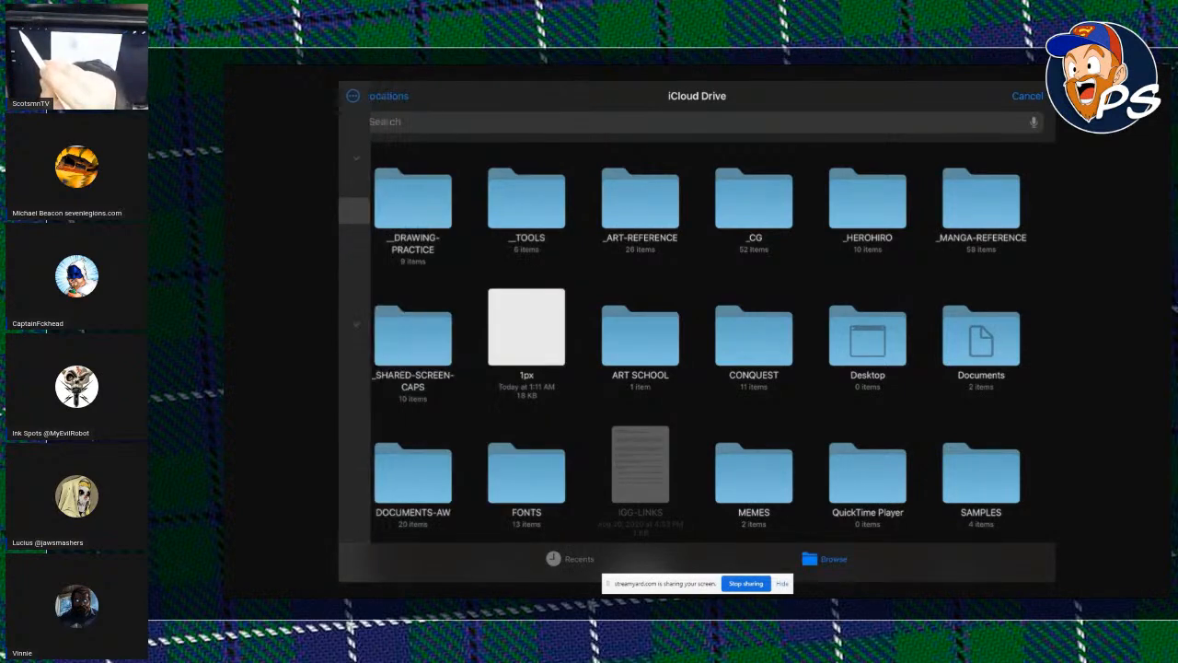
{"action": "left_click", "coordinate": [1027, 96]}
{"action": "left_click", "coordinate": [406, 94]}
Open the XENO-PALETTE artwork from the stack and look over its labelled groups of colour swatches.
{"action": "left_click", "coordinate": [366, 94]}
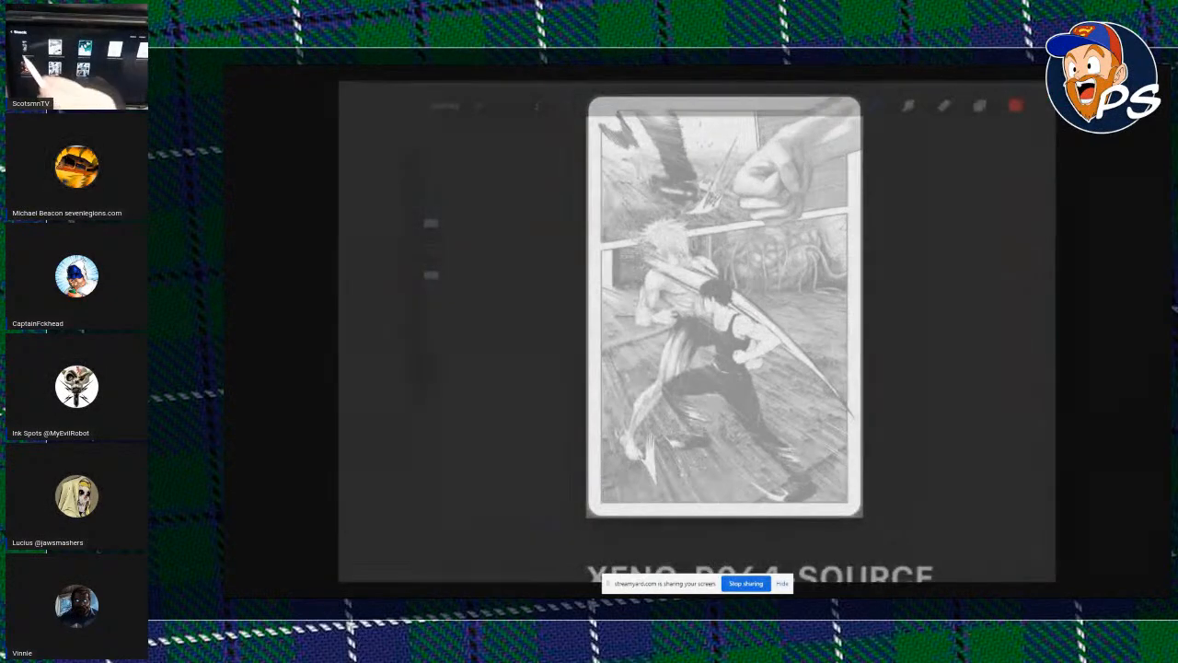
{"action": "left_click", "coordinate": [409, 199]}
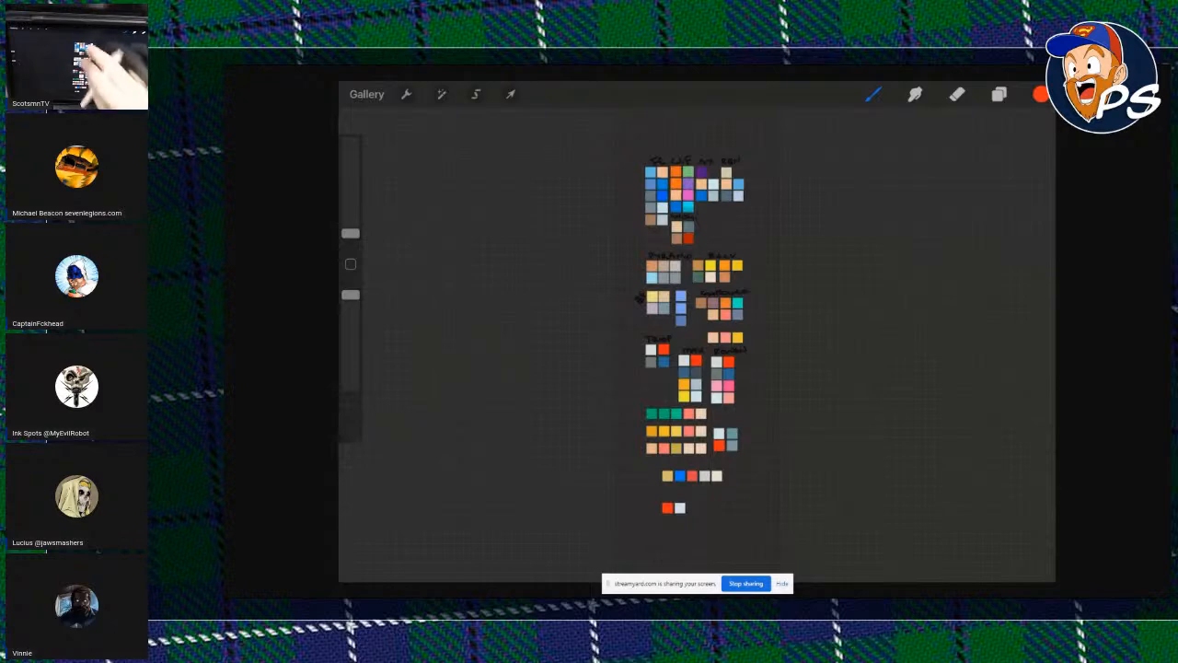
{"action": "scroll", "coordinate": [678, 174], "scroll_direction": "up", "scroll_amount": 8}
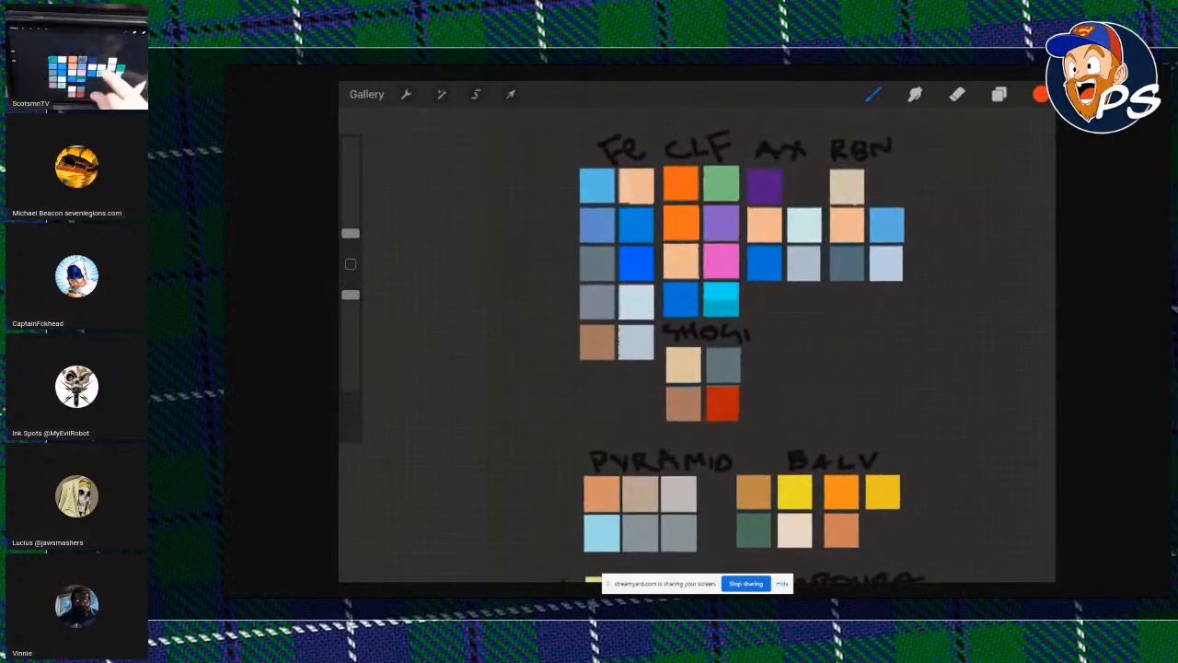
{"action": "scroll", "coordinate": [697, 331], "scroll_direction": "down", "scroll_amount": 3}
{"action": "scroll", "coordinate": [696, 331], "scroll_direction": "down", "scroll_amount": 10}
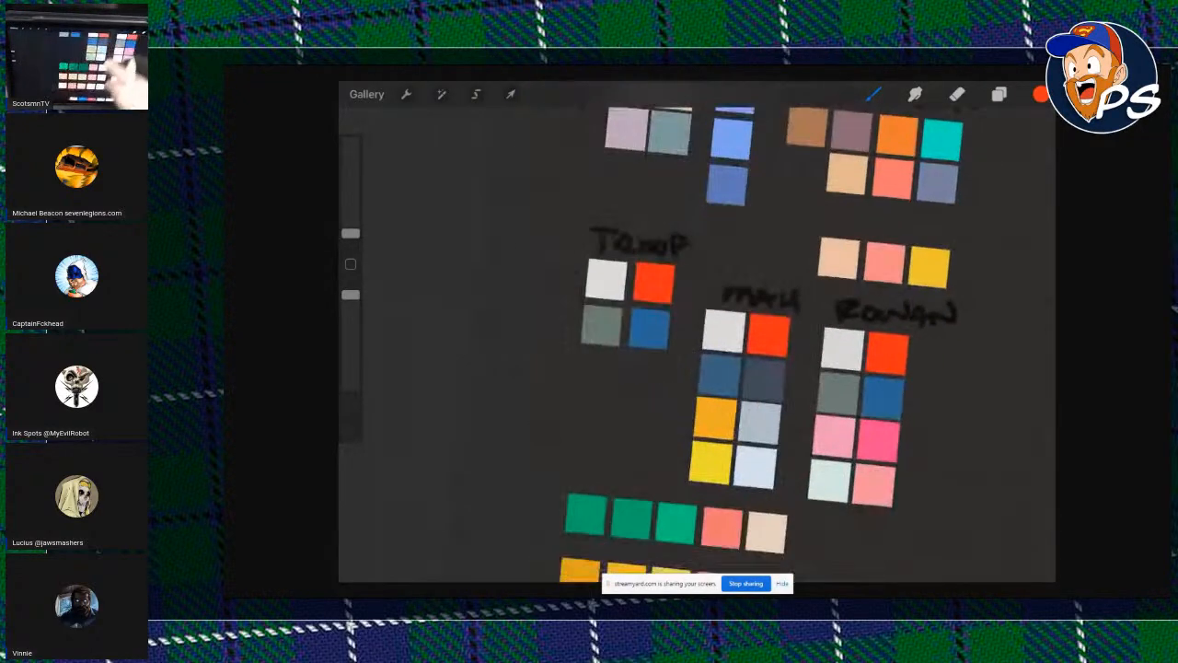
{"action": "scroll", "coordinate": [736, 313], "scroll_direction": "down", "scroll_amount": 8}
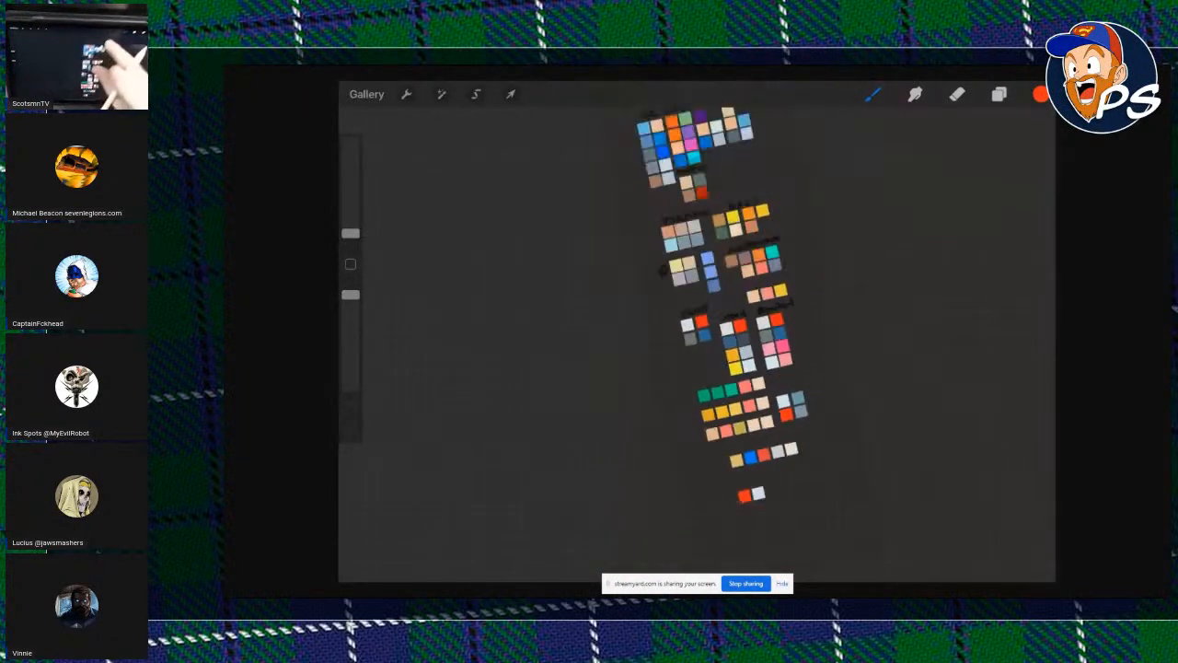
{"action": "scroll", "coordinate": [731, 323], "scroll_direction": "up", "scroll_amount": 1}
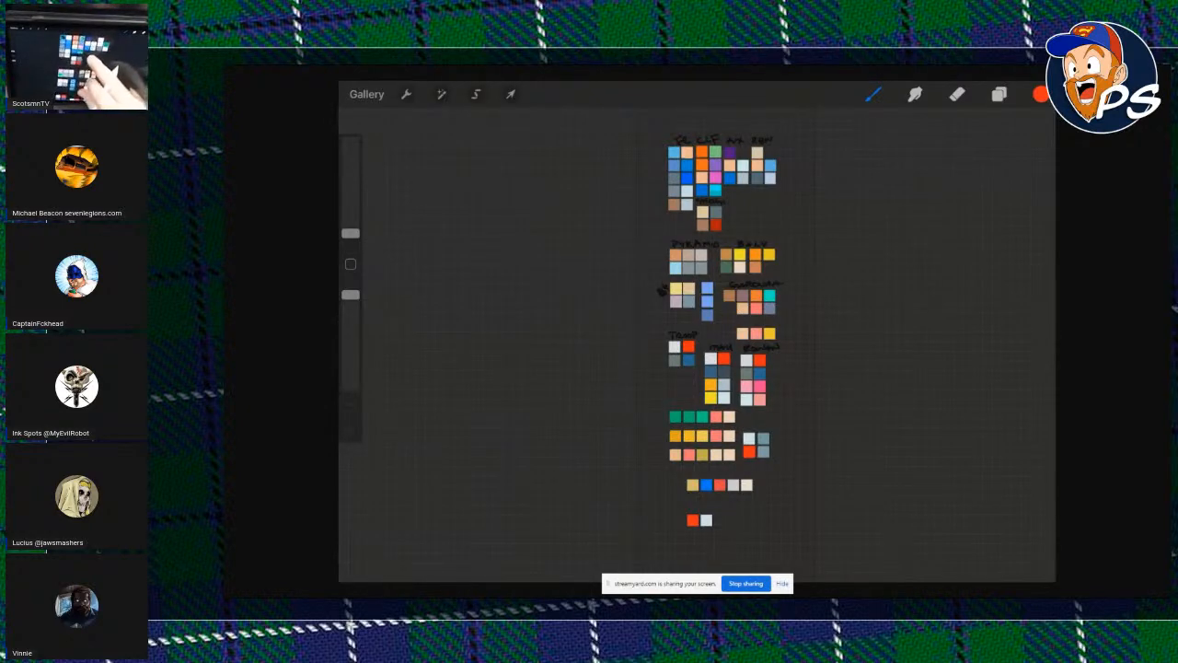
{"action": "scroll", "coordinate": [750, 184], "scroll_direction": "up", "scroll_amount": 5}
{"action": "scroll", "coordinate": [706, 203], "scroll_direction": "down", "scroll_amount": 5}
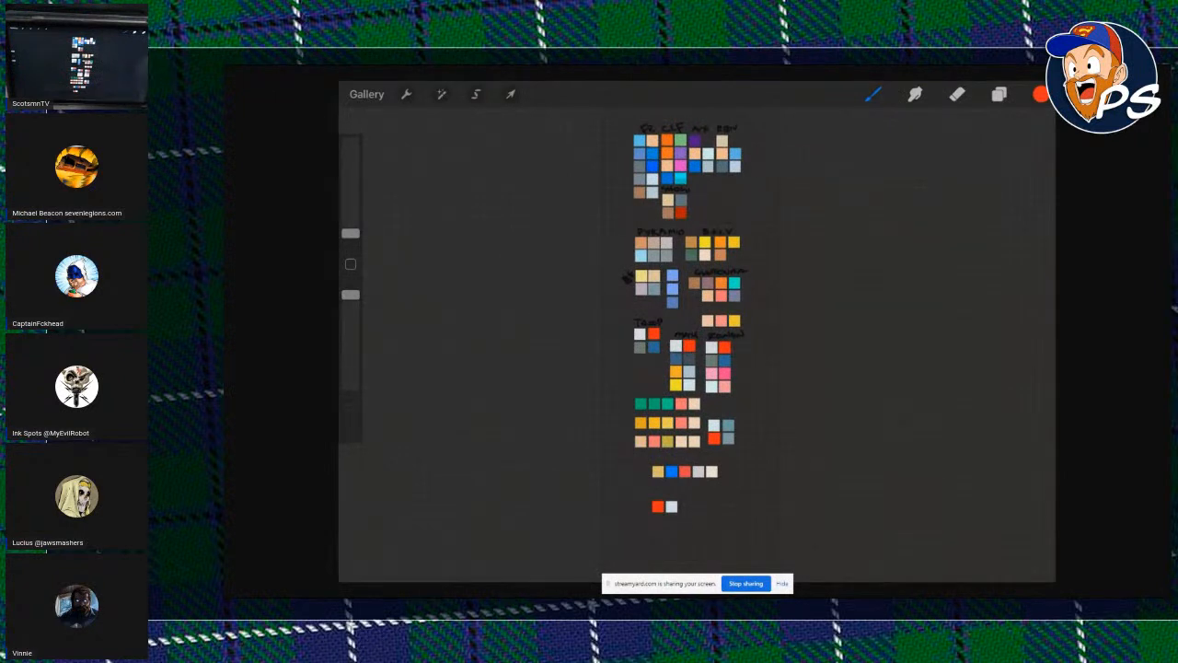
Copy the PAL layer holding the colour swatches.
{"action": "left_click", "coordinate": [1000, 94]}
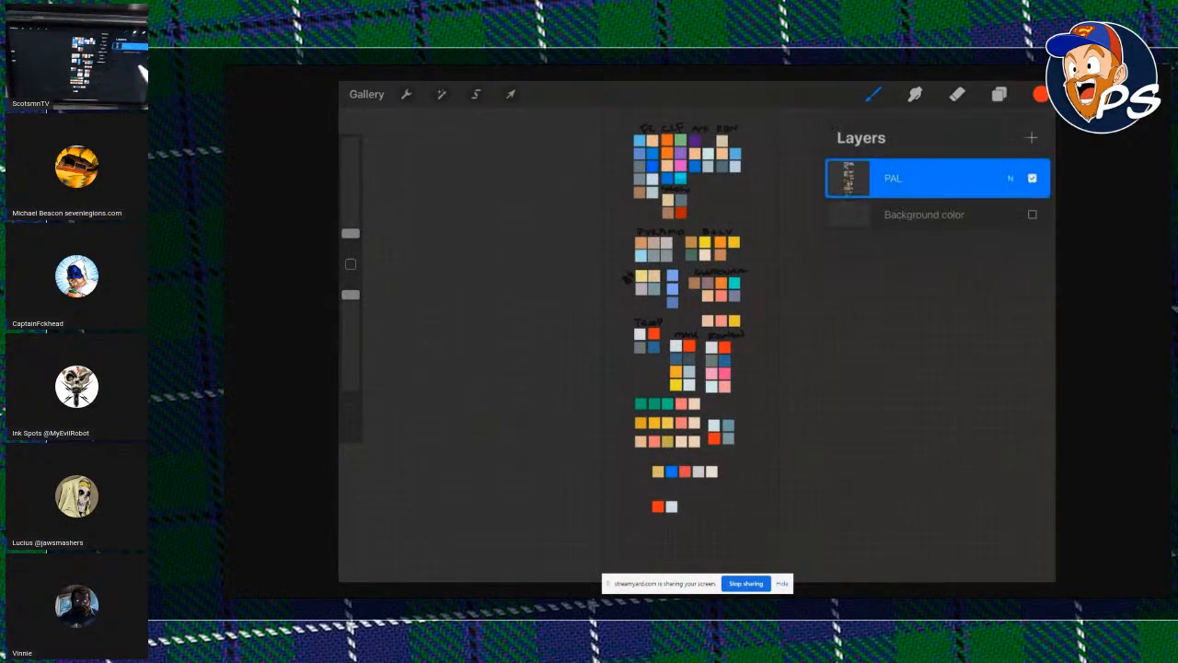
{"action": "left_click", "coordinate": [929, 179]}
{"action": "left_click", "coordinate": [782, 154]}
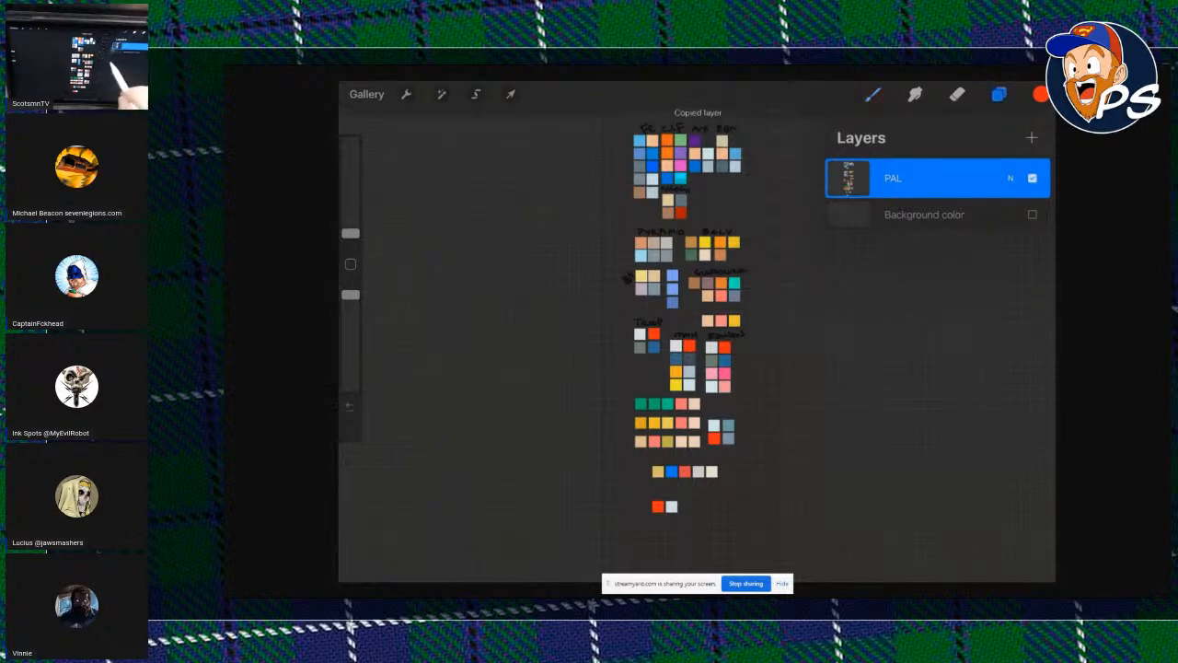
{"action": "left_click", "coordinate": [406, 94]}
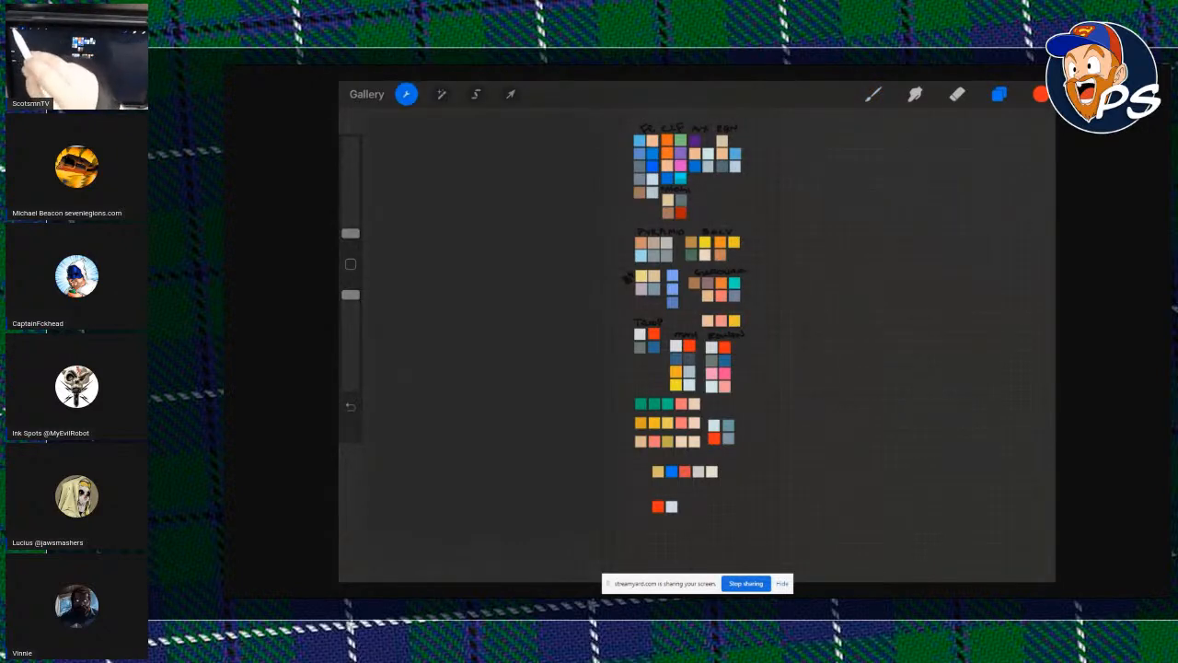
Reopen the first XENO-P064-SOURCE artwork and paste the copied palette layer into it.
{"action": "left_click", "coordinate": [367, 94]}
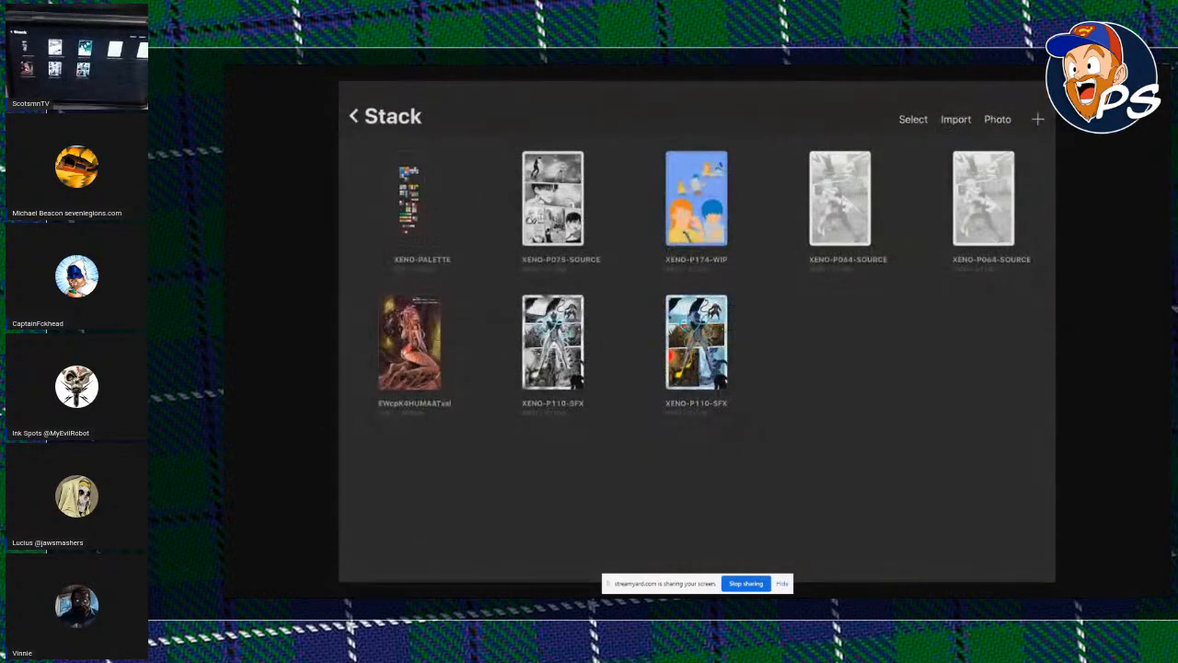
{"action": "left_click", "coordinate": [840, 198]}
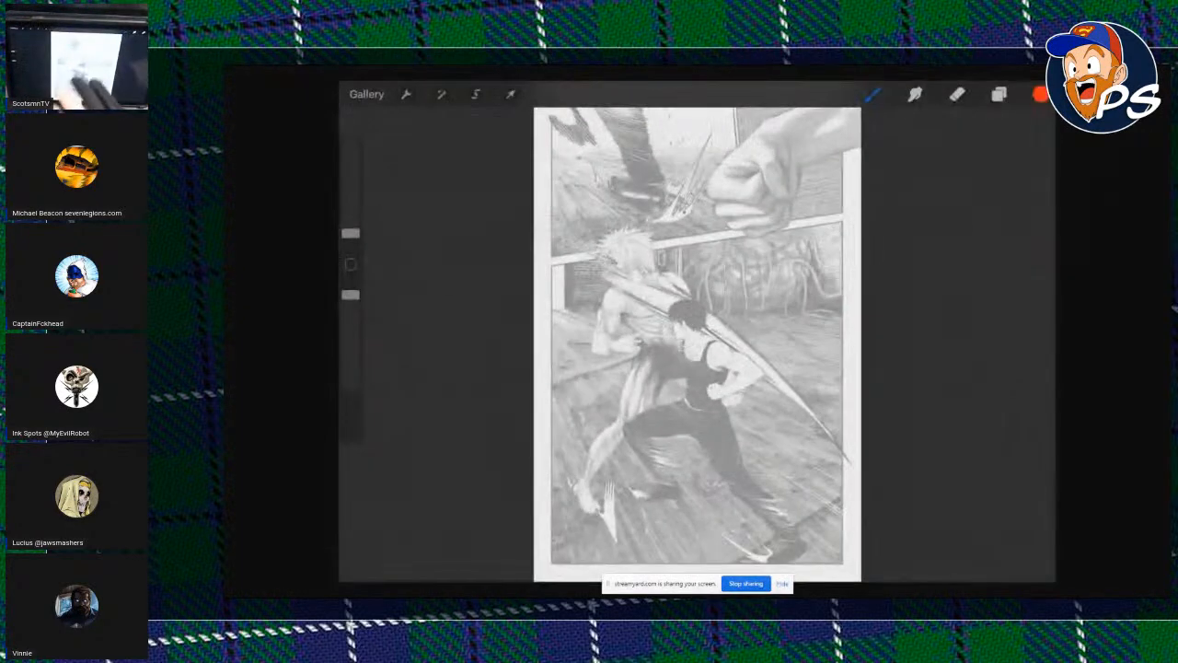
{"action": "left_click_drag", "start_coordinate": [697, 276], "coordinate": [697, 414]}
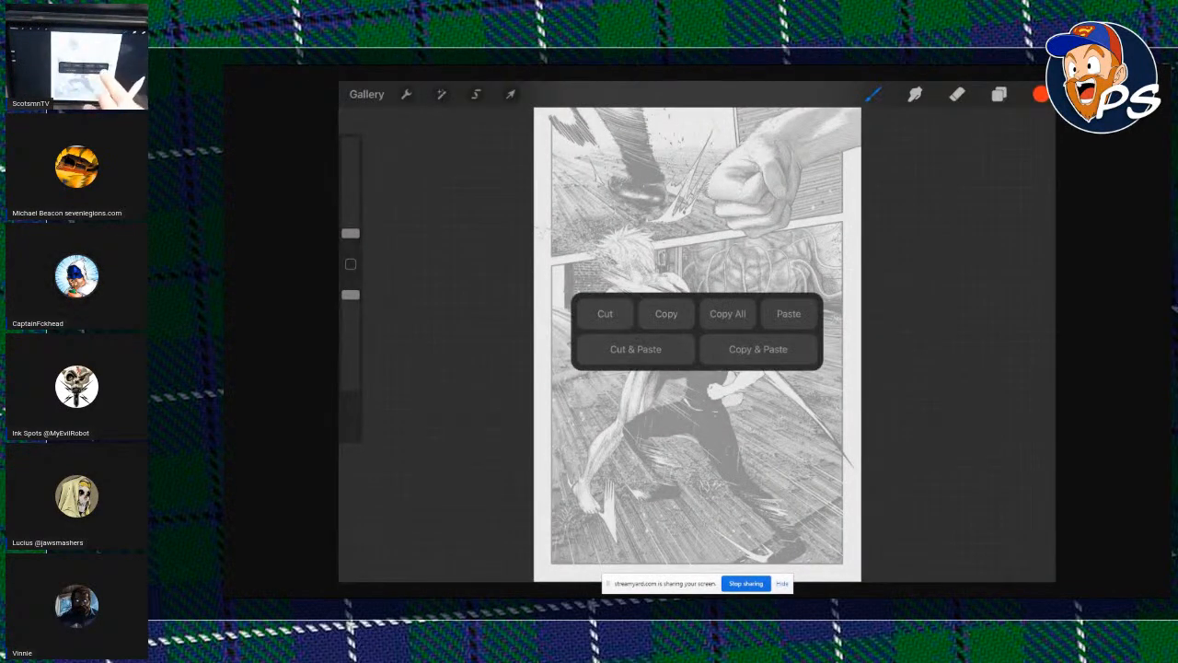
{"action": "left_click", "coordinate": [788, 314]}
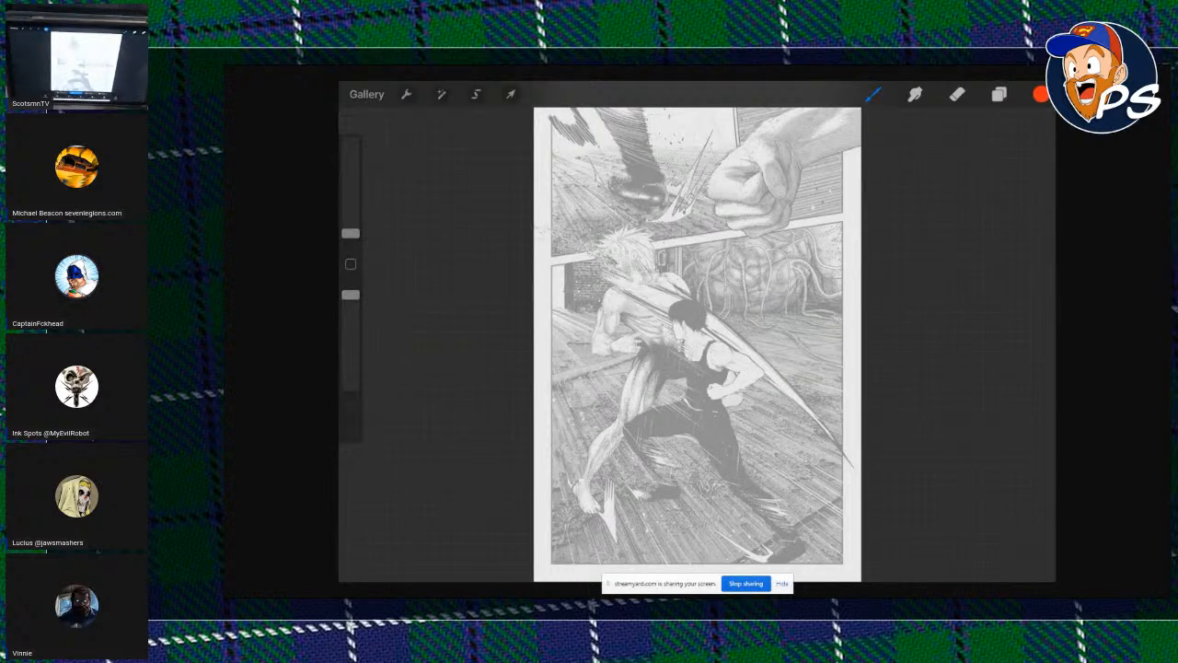
Move the pasted palette layer with the Transform tool into the upper-left corner of the page.
{"action": "left_click", "coordinate": [998, 94]}
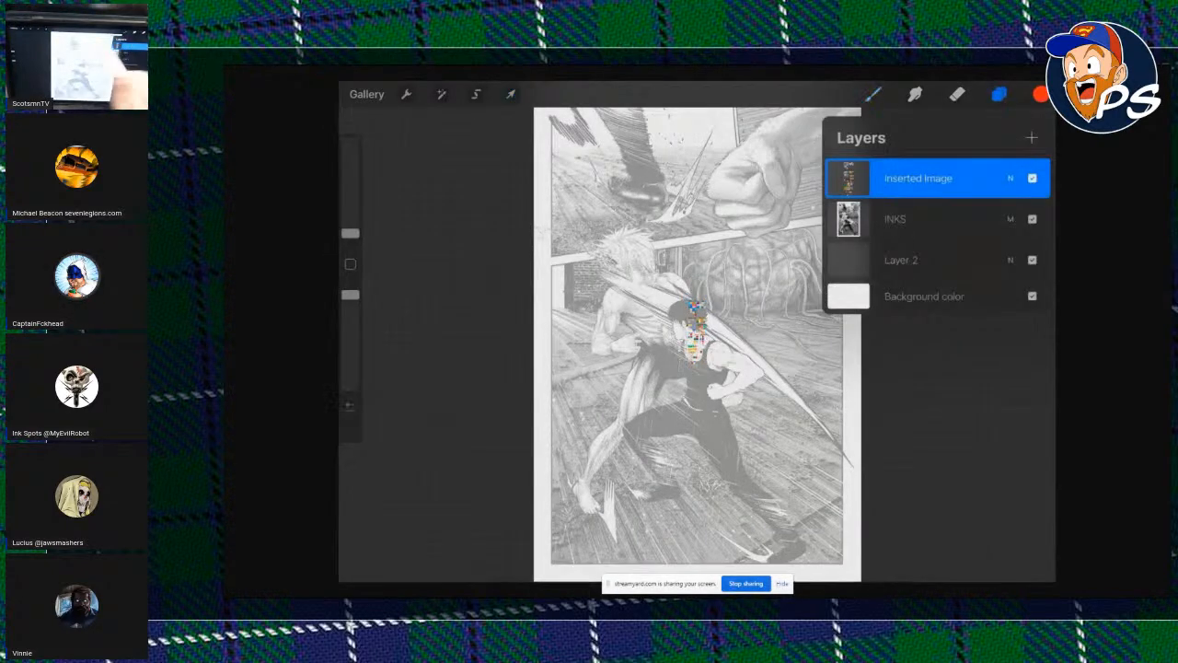
{"action": "left_click", "coordinate": [511, 94]}
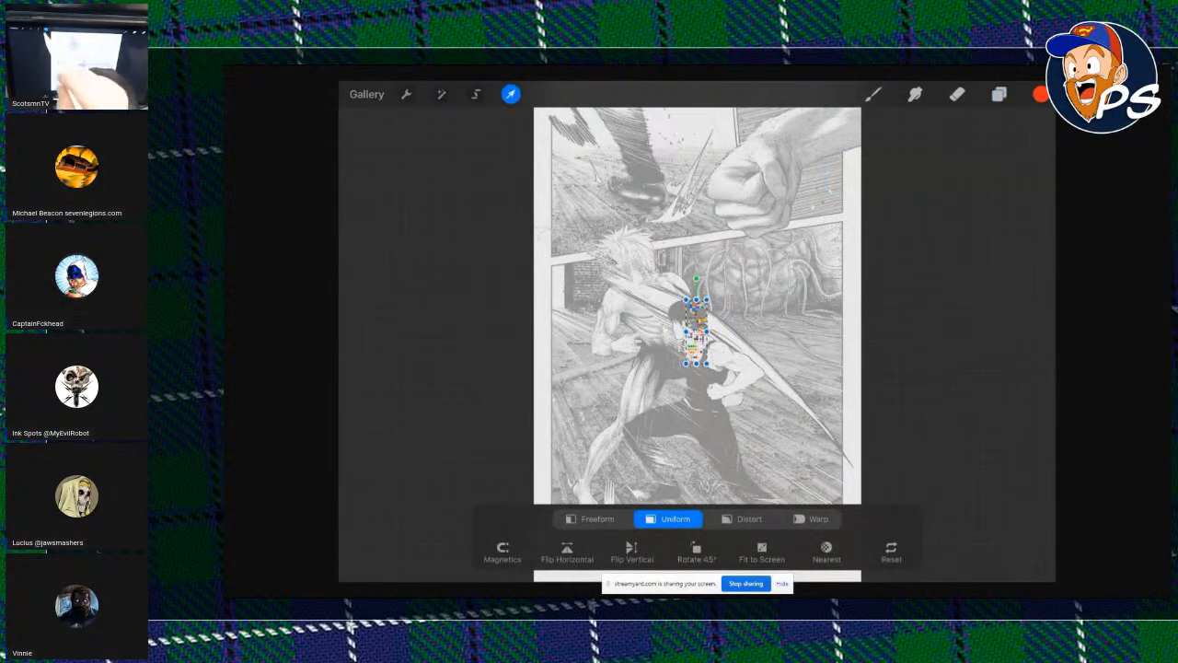
{"action": "scroll", "coordinate": [697, 322], "scroll_direction": "up", "scroll_amount": 5}
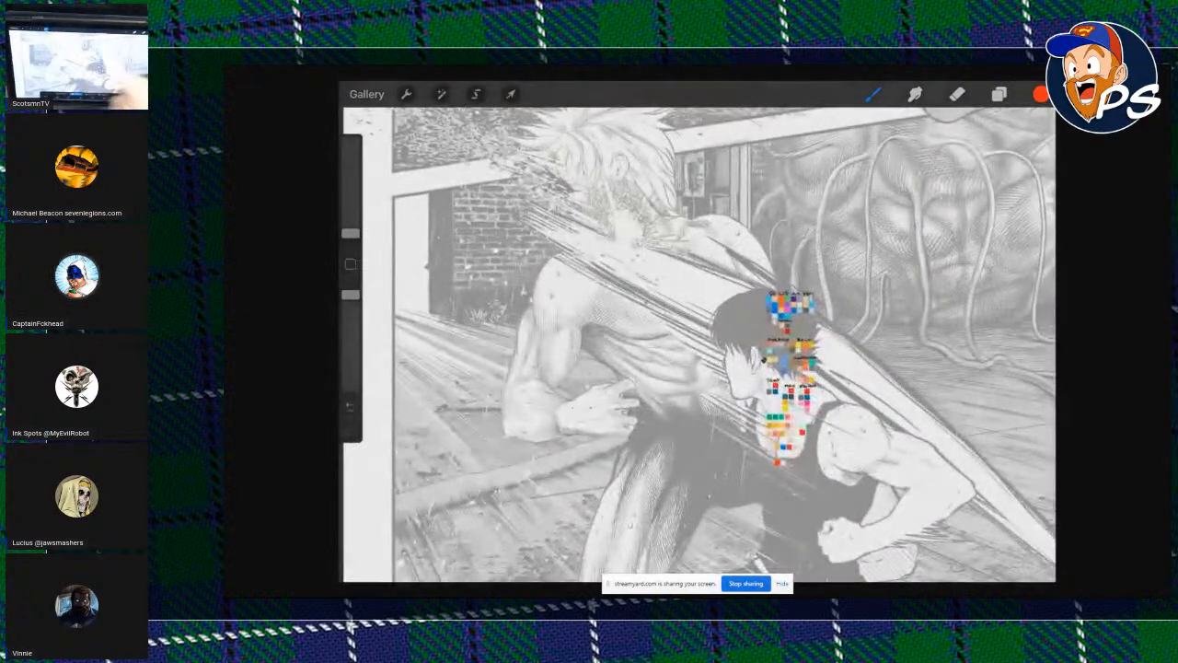
{"action": "left_click", "coordinate": [511, 94]}
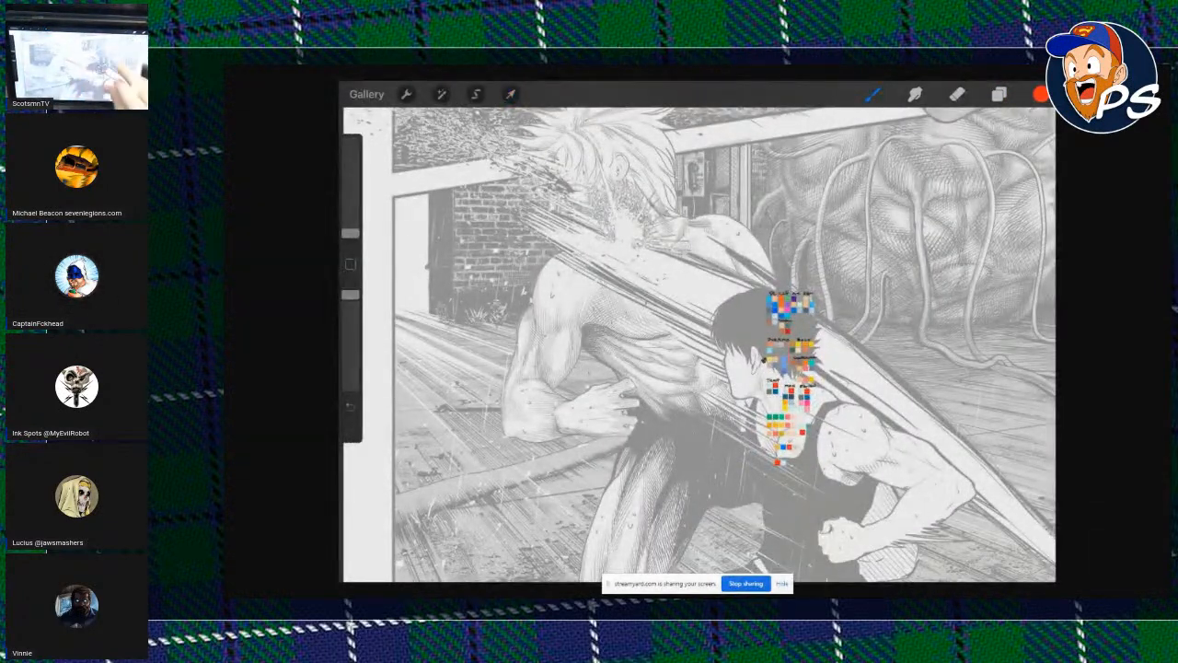
{"action": "left_click", "coordinate": [511, 94]}
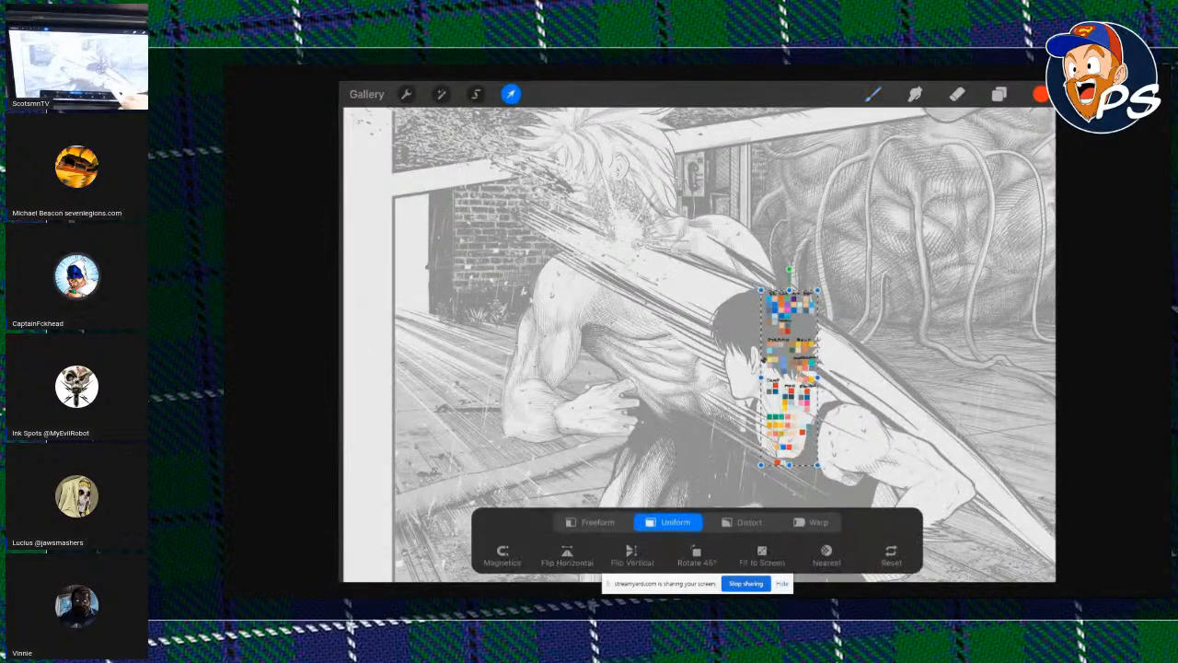
{"action": "left_click_drag", "start_coordinate": [761, 377], "coordinate": [558, 377]}
{"action": "mouse_move", "coordinate": [741, 322]}
{"action": "left_mouse_down"}
{"action": "mouse_move", "coordinate": [765, 375]}
{"action": "mouse_move", "coordinate": [746, 389]}
{"action": "mouse_move", "coordinate": [387, 226]}
{"action": "mouse_move", "coordinate": [450, 247]}
{"action": "mouse_move", "coordinate": [406, 228]}
{"action": "left_mouse_up"}
{"action": "left_click", "coordinate": [873, 94]}
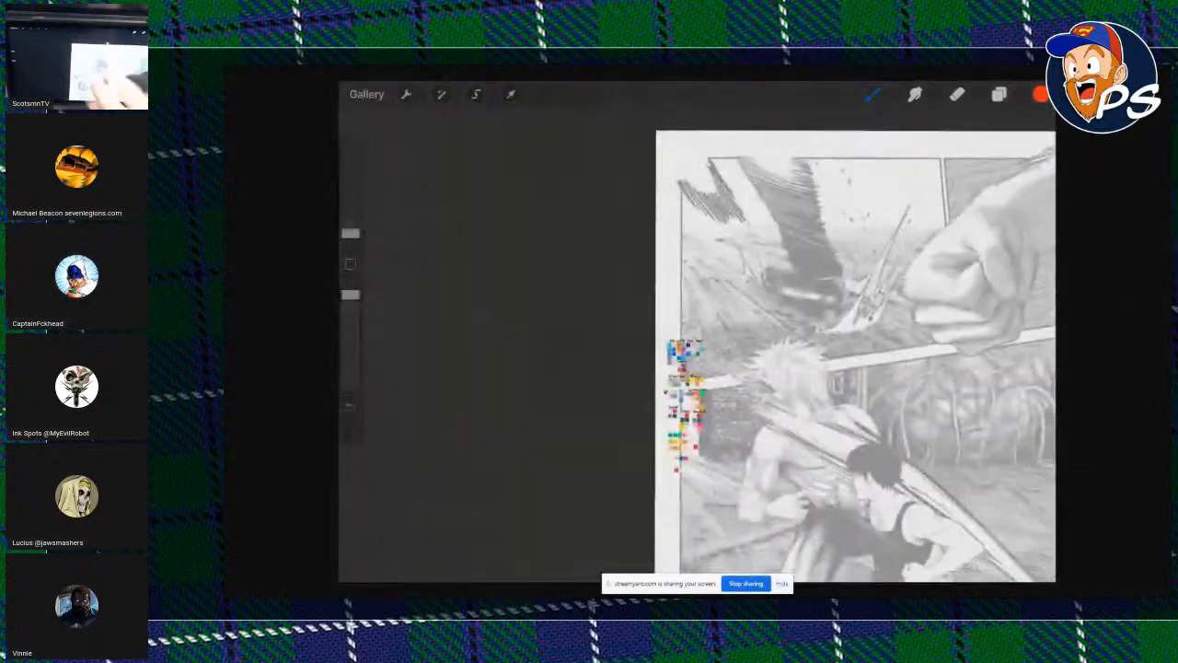
{"action": "left_click", "coordinate": [511, 94]}
{"action": "left_click_drag", "start_coordinate": [660, 433], "coordinate": [652, 243]}
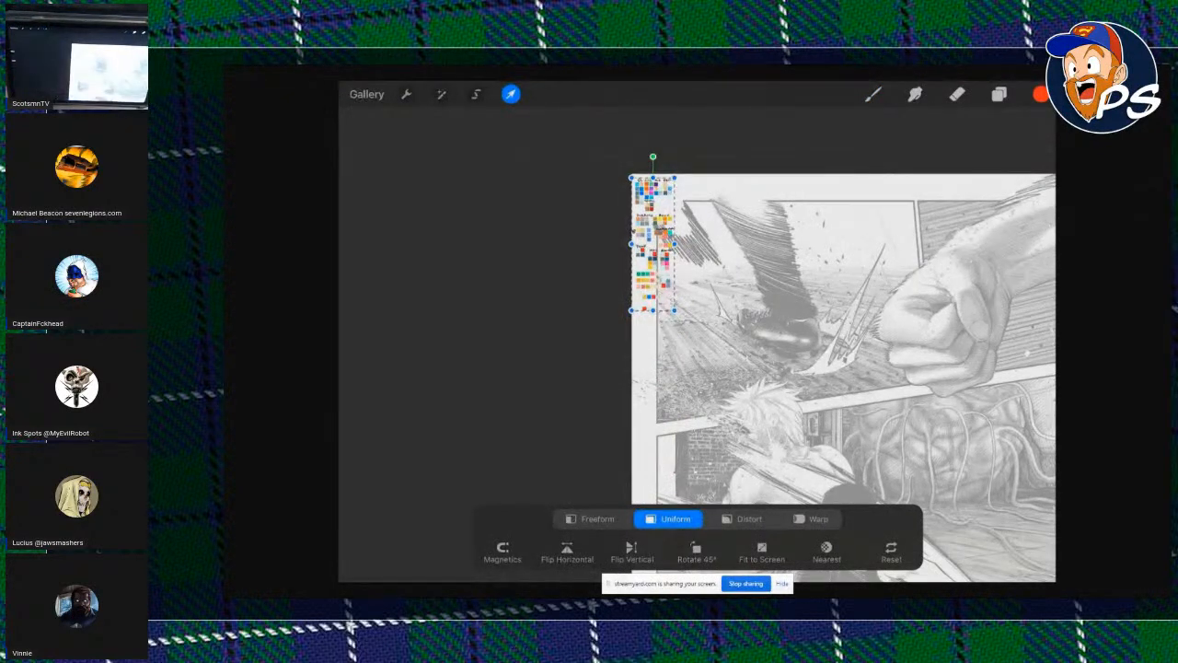
{"action": "left_click", "coordinate": [873, 94]}
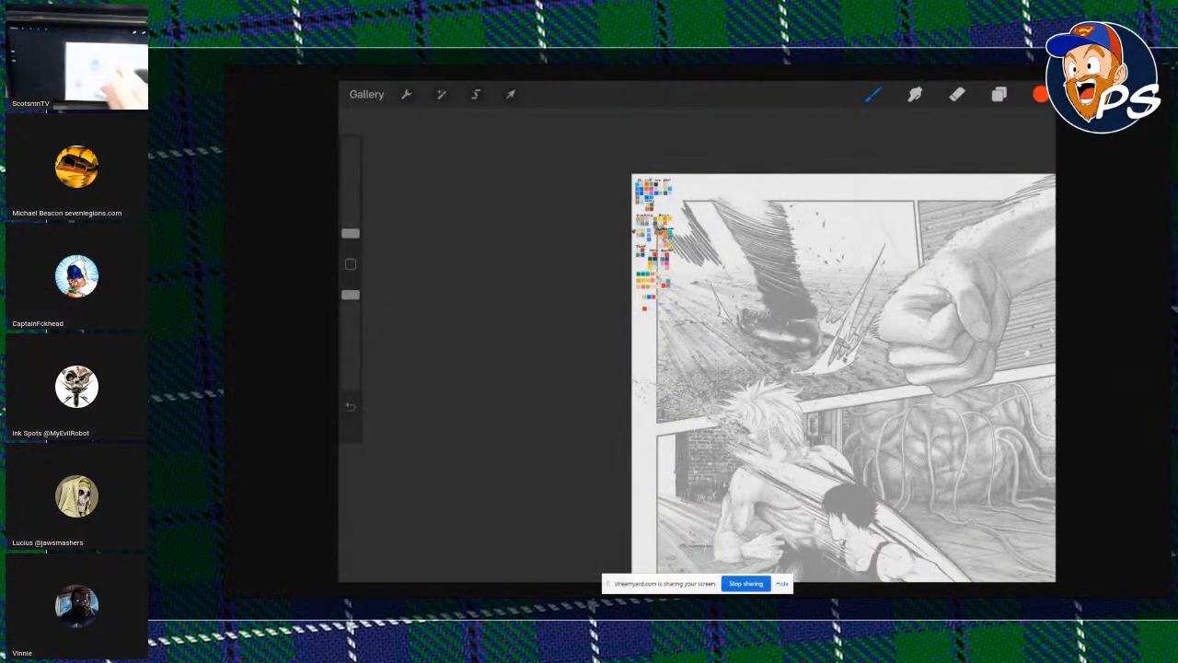
Sample a peach skin-tone swatch from the palette as the painting colour.
{"action": "scroll", "coordinate": [699, 350], "scroll_direction": "up", "scroll_amount": 10}
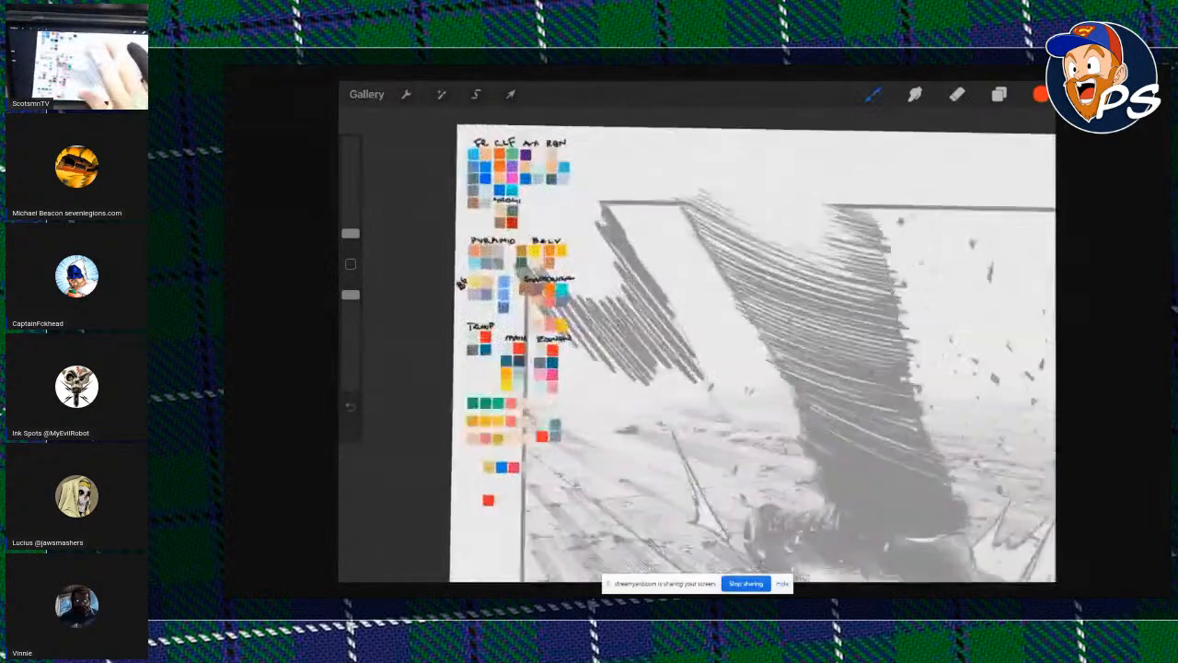
{"action": "scroll", "coordinate": [699, 350], "scroll_direction": "down", "scroll_amount": 10}
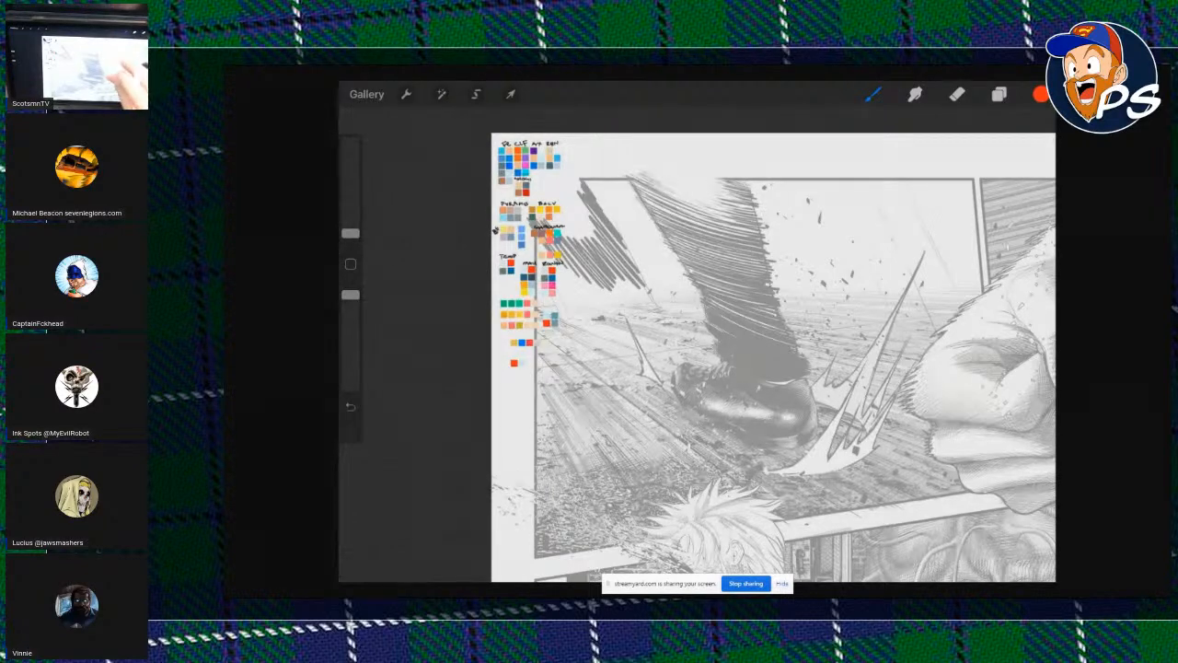
{"action": "scroll", "coordinate": [529, 240], "scroll_direction": "up", "scroll_amount": 10}
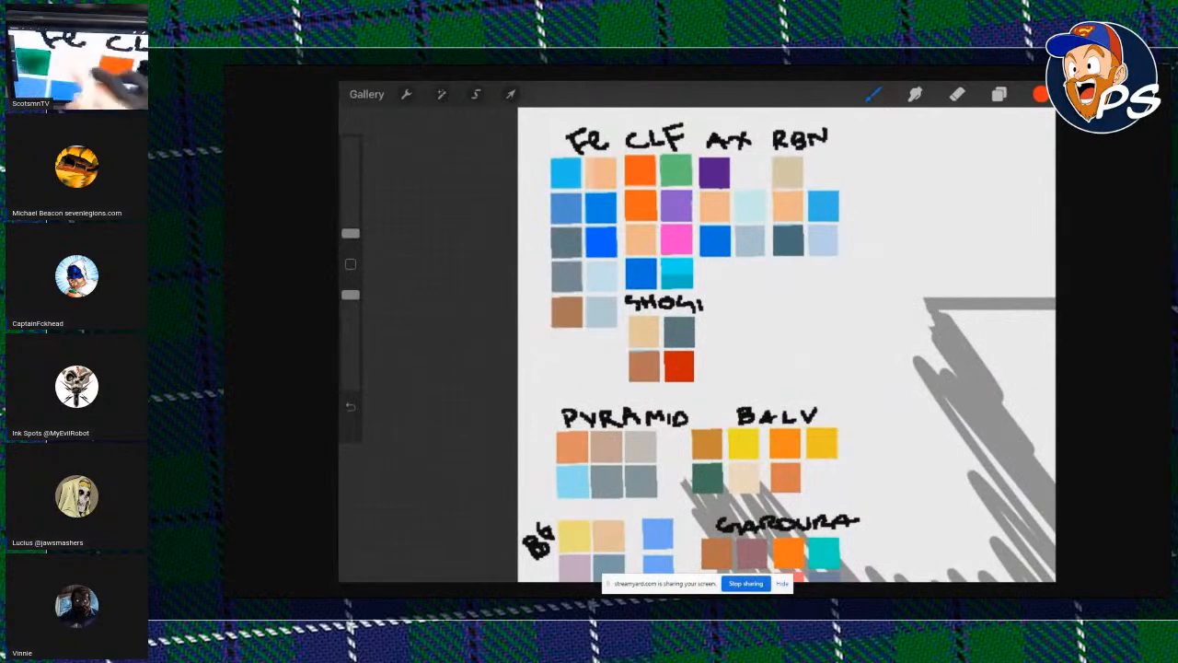
{"action": "scroll", "coordinate": [594, 148], "scroll_direction": "up", "scroll_amount": 10}
{"action": "left_click", "coordinate": [660, 310]}
{"action": "scroll", "coordinate": [696, 341], "scroll_direction": "down", "scroll_amount": 10}
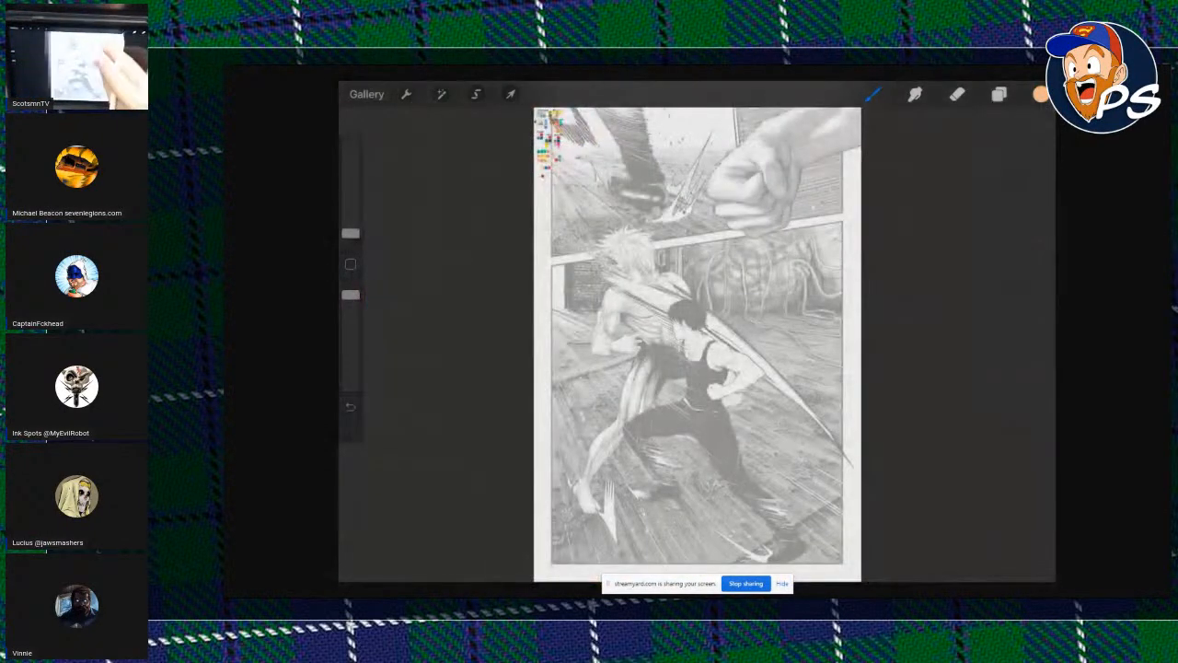
Examine the Grain settings of the Flatting brush from the CMX-COLOR set in Brush Studio.
{"action": "scroll", "coordinate": [773, 175], "scroll_direction": "up", "scroll_amount": 10}
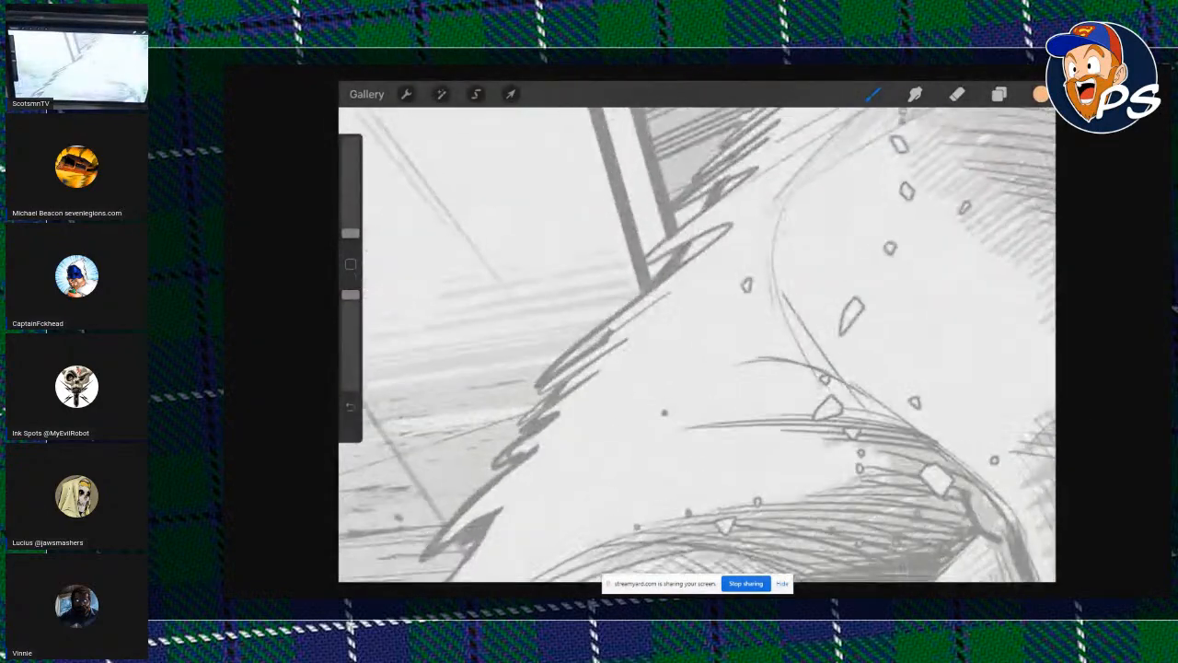
{"action": "left_click", "coordinate": [999, 94]}
{"action": "left_click", "coordinate": [999, 94]}
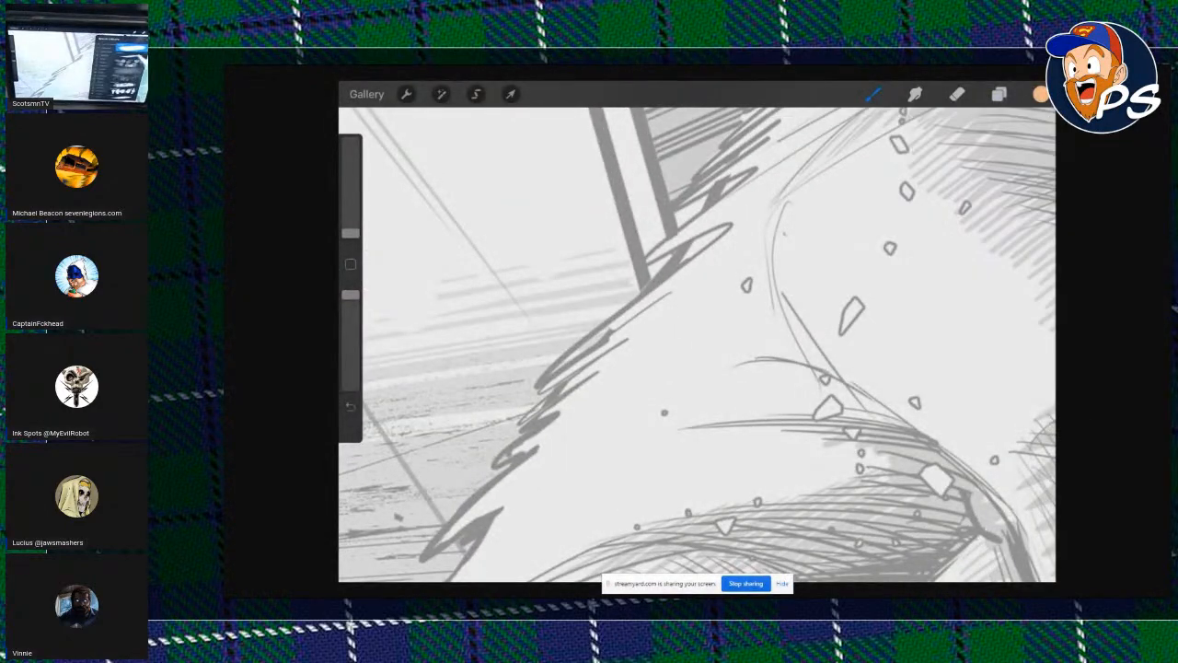
{"action": "left_click", "coordinate": [873, 94]}
{"action": "left_click", "coordinate": [921, 186]}
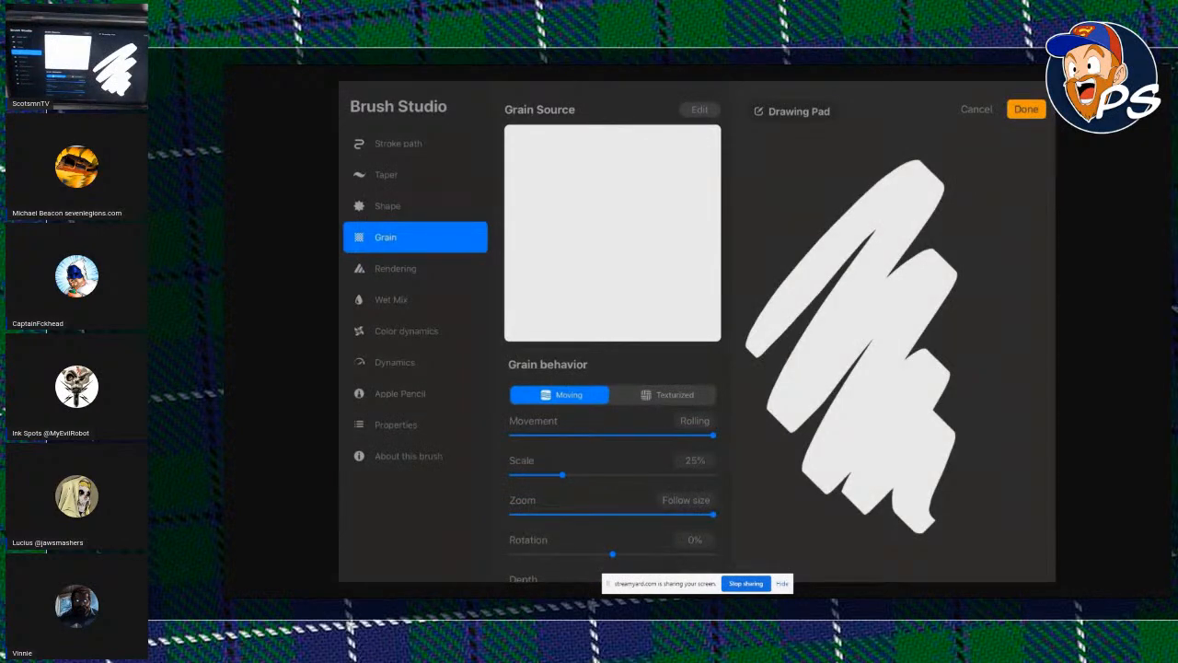
{"action": "left_click", "coordinate": [1026, 108]}
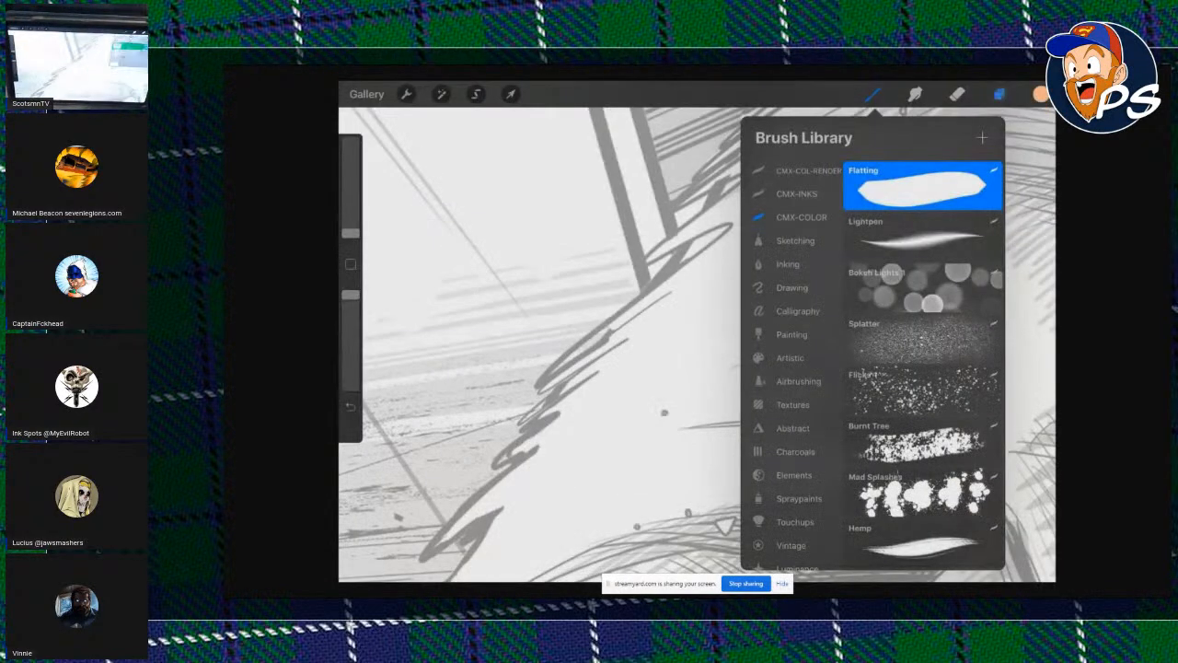
{"action": "left_click", "coordinate": [998, 94]}
{"action": "left_click", "coordinate": [999, 94]}
{"action": "scroll", "coordinate": [697, 345], "scroll_direction": "up", "scroll_amount": 5}
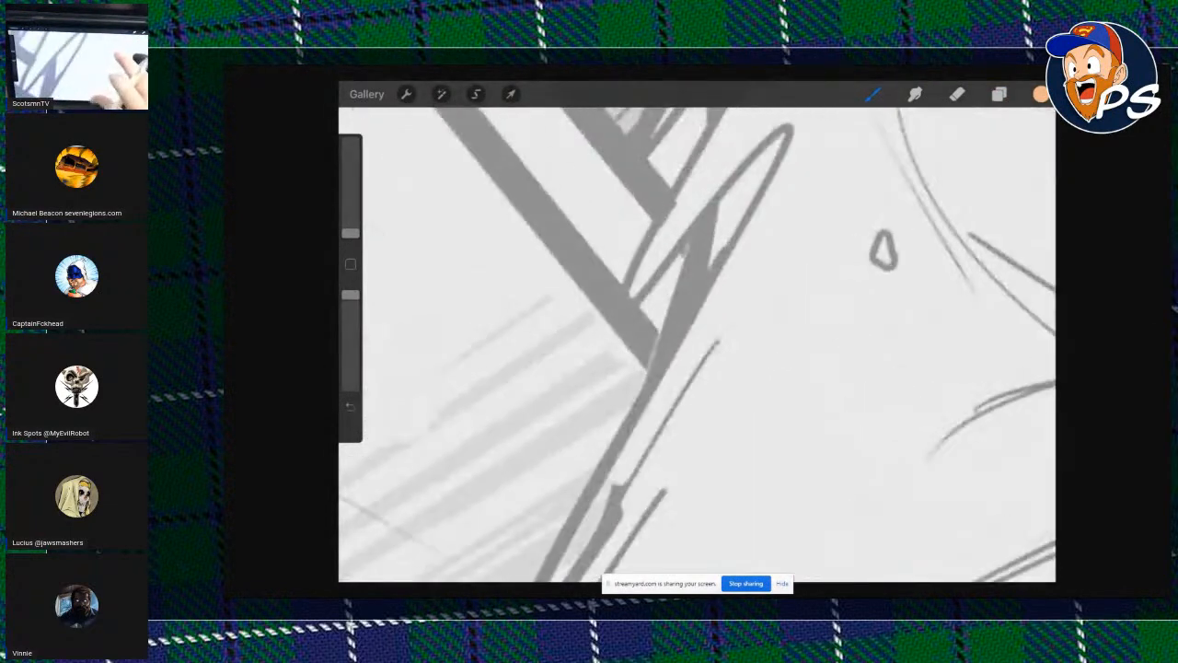
{"action": "scroll", "coordinate": [696, 345], "scroll_direction": "up", "scroll_amount": 1}
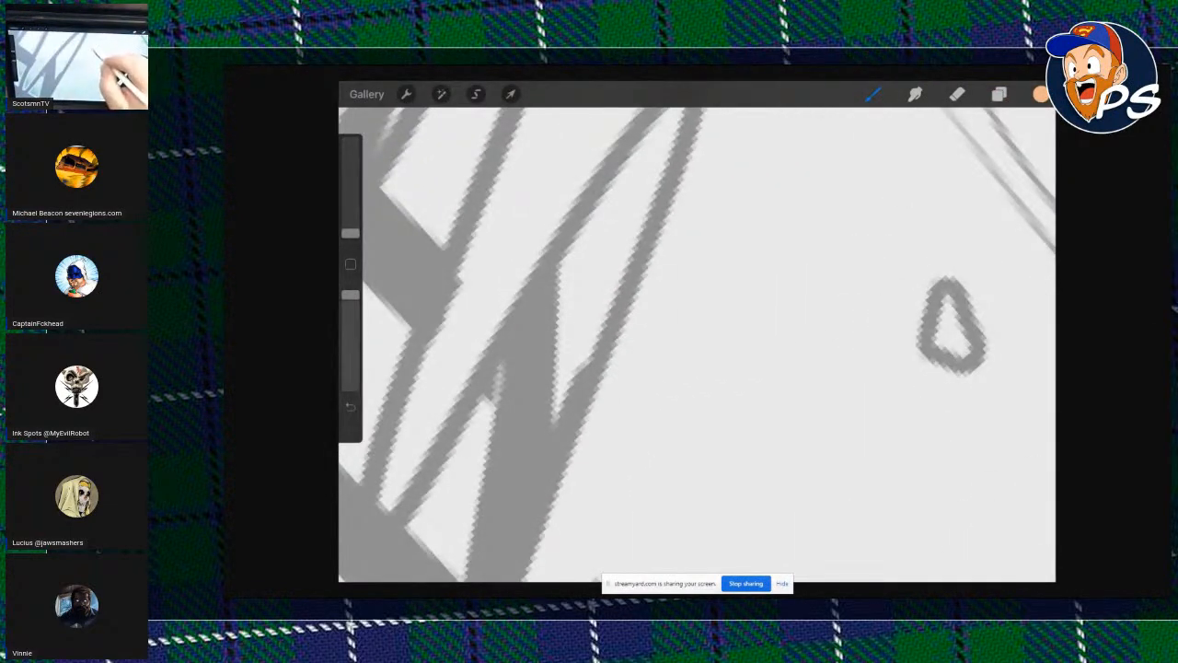
{"action": "mouse_move", "coordinate": [722, 167]}
{"action": "left_mouse_down"}
{"action": "mouse_move", "coordinate": [705, 179]}
{"action": "mouse_move", "coordinate": [725, 152]}
{"action": "mouse_move", "coordinate": [711, 214]}
{"action": "left_mouse_up"}
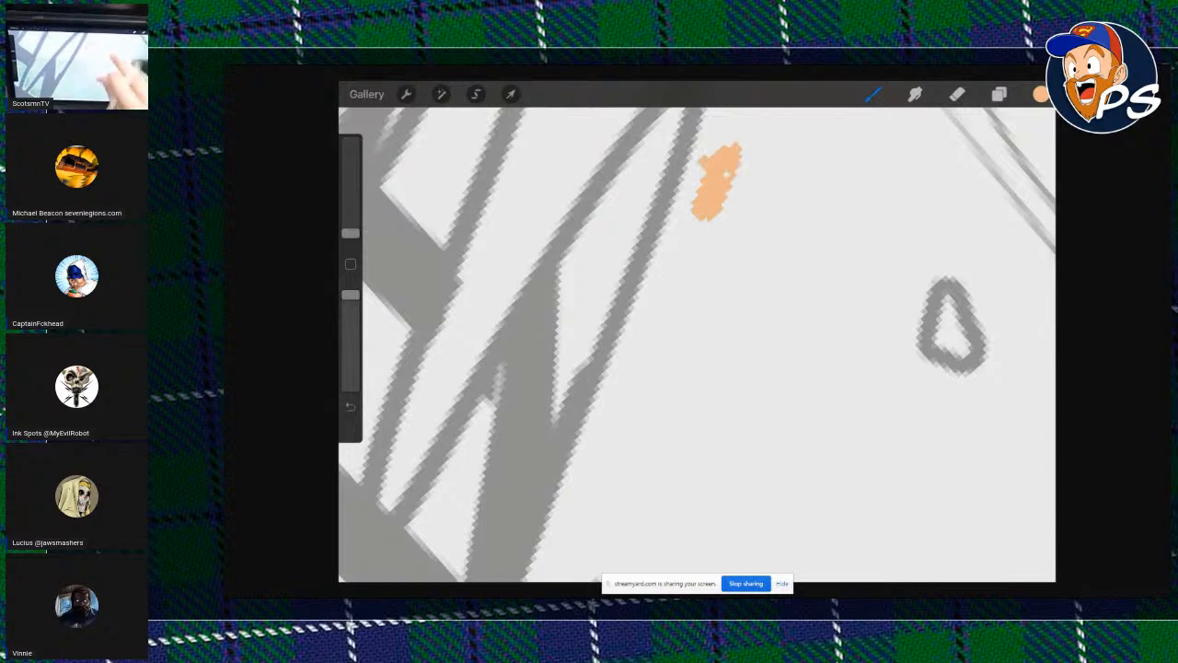
{"action": "key", "text": "ctrl+z"}
{"action": "left_click_drag", "start_coordinate": [687, 138], "coordinate": [635, 289]}
{"action": "left_click", "coordinate": [999, 94]}
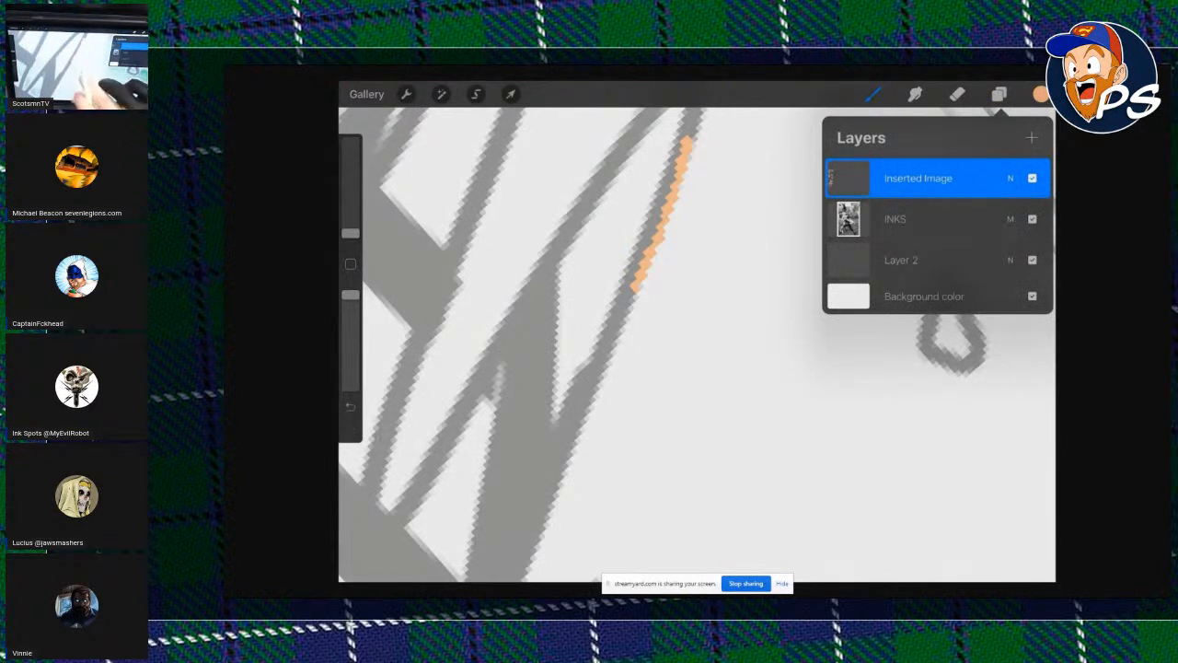
{"action": "key", "text": "ctrl+z"}
On Layer 2, outline an oval peach area along the large fist's jagged edge and fill it with ColorDrop.
{"action": "left_click", "coordinate": [999, 94]}
{"action": "left_click", "coordinate": [901, 259]}
{"action": "left_click", "coordinate": [998, 94]}
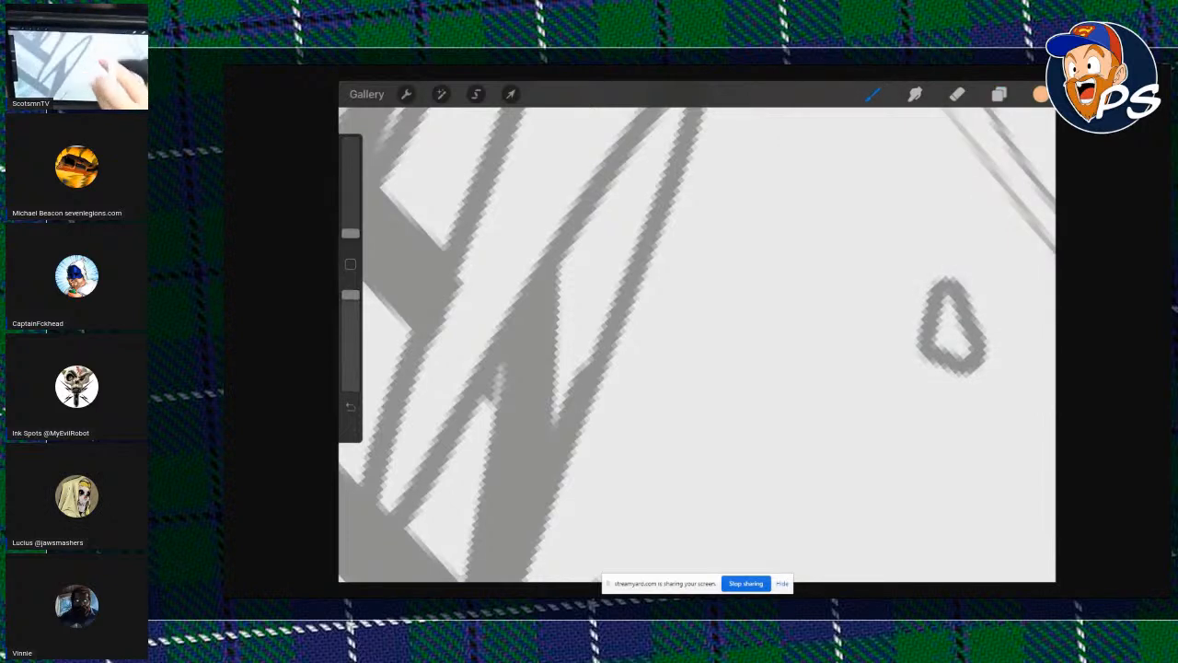
{"action": "scroll", "coordinate": [697, 345], "scroll_direction": "down", "scroll_amount": 2}
{"action": "mouse_move", "coordinate": [716, 154]}
{"action": "left_mouse_down"}
{"action": "mouse_move", "coordinate": [670, 271]}
{"action": "mouse_move", "coordinate": [707, 446]}
{"action": "mouse_move", "coordinate": [818, 136]}
{"action": "mouse_move", "coordinate": [725, 124]}
{"action": "mouse_move", "coordinate": [724, 152]}
{"action": "left_mouse_up"}
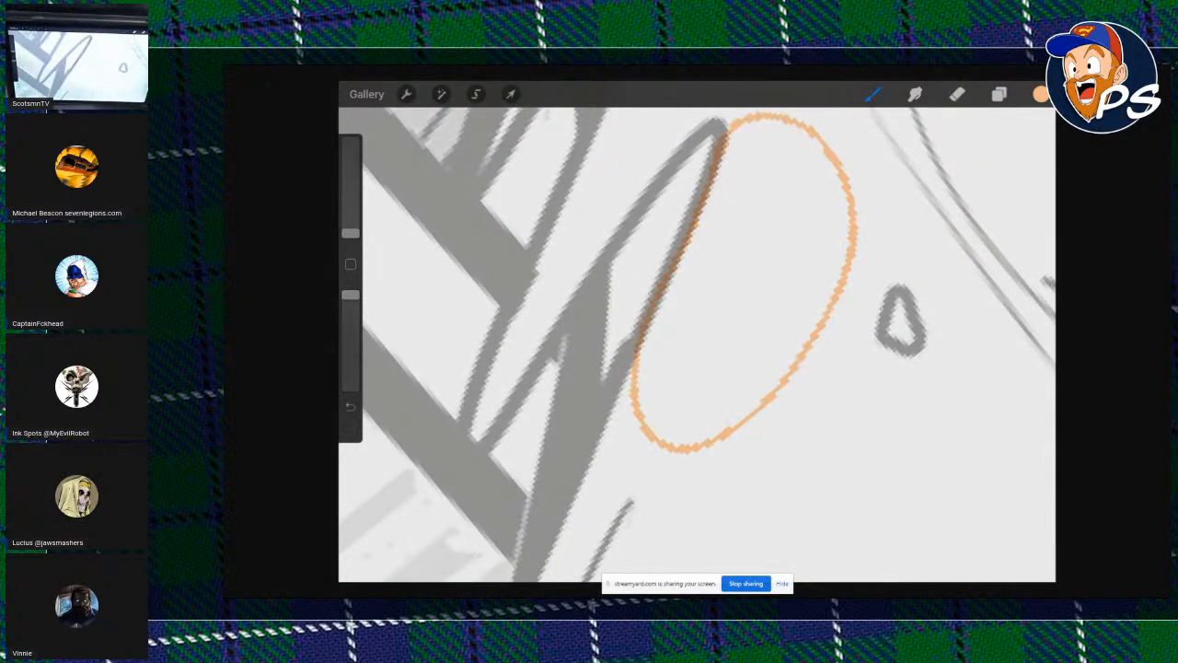
{"action": "left_click_drag", "start_coordinate": [1041, 94], "coordinate": [745, 276]}
Extend the peach flat down the fist's edge by outlining the adjoining area and filling it.
{"action": "scroll", "coordinate": [696, 345], "scroll_direction": "down", "scroll_amount": 5}
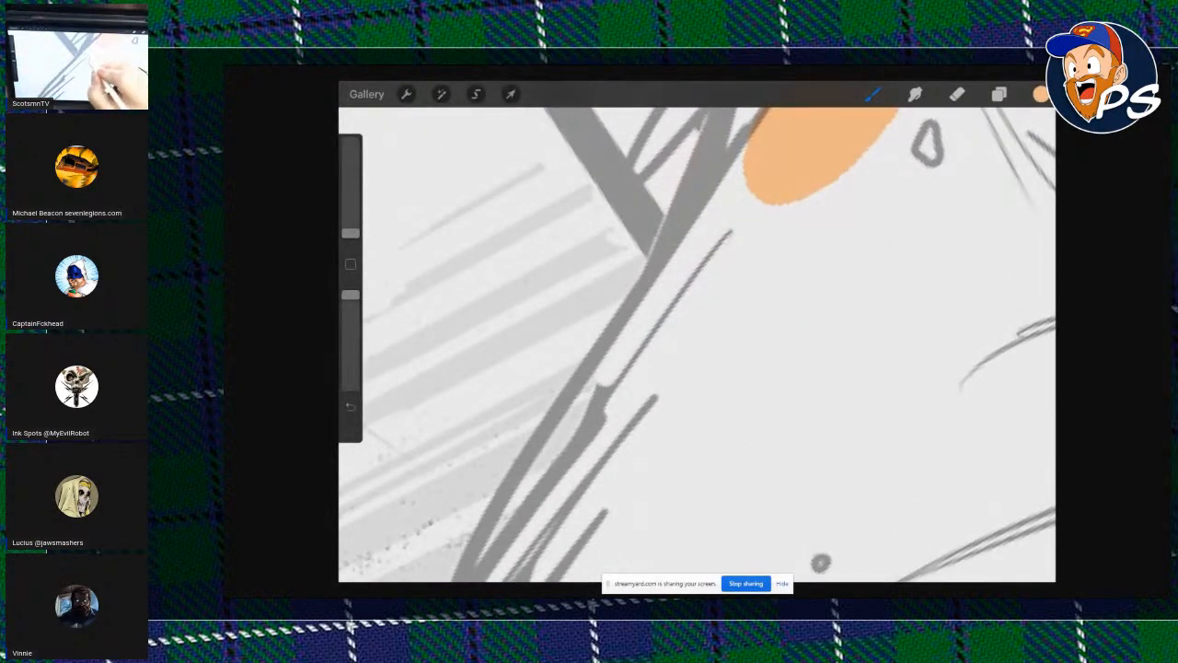
{"action": "left_click_drag", "start_coordinate": [697, 205], "coordinate": [639, 292]}
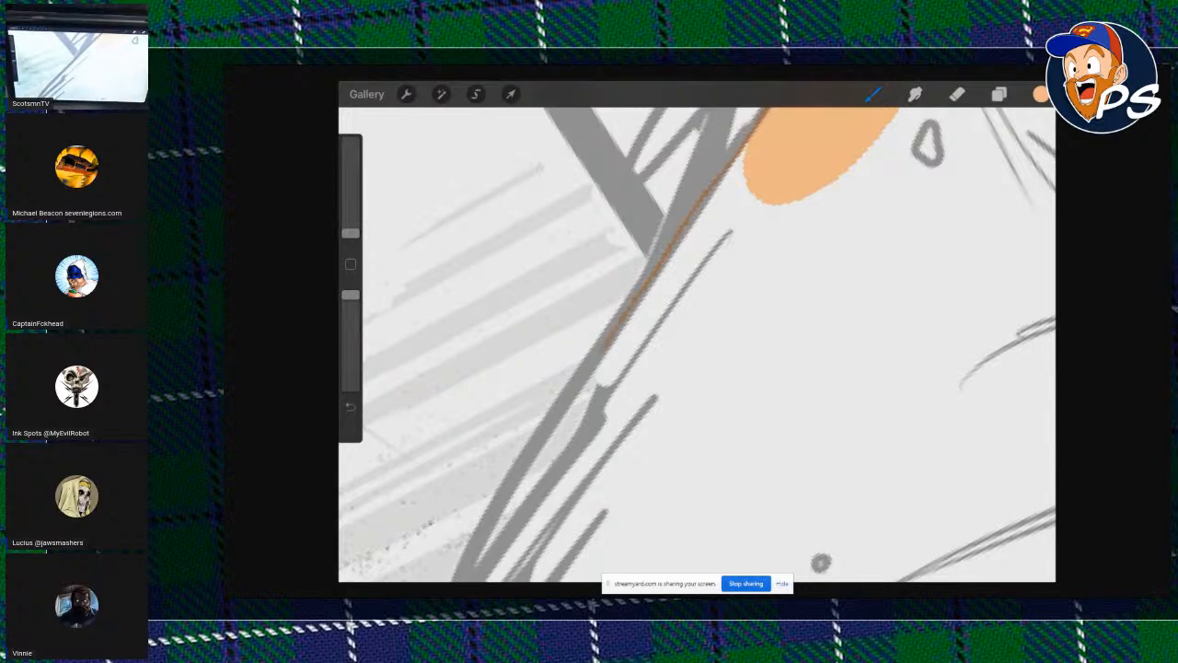
{"action": "left_click_drag", "start_coordinate": [566, 396], "coordinate": [888, 151]}
{"action": "left_click_drag", "start_coordinate": [1040, 94], "coordinate": [736, 322]}
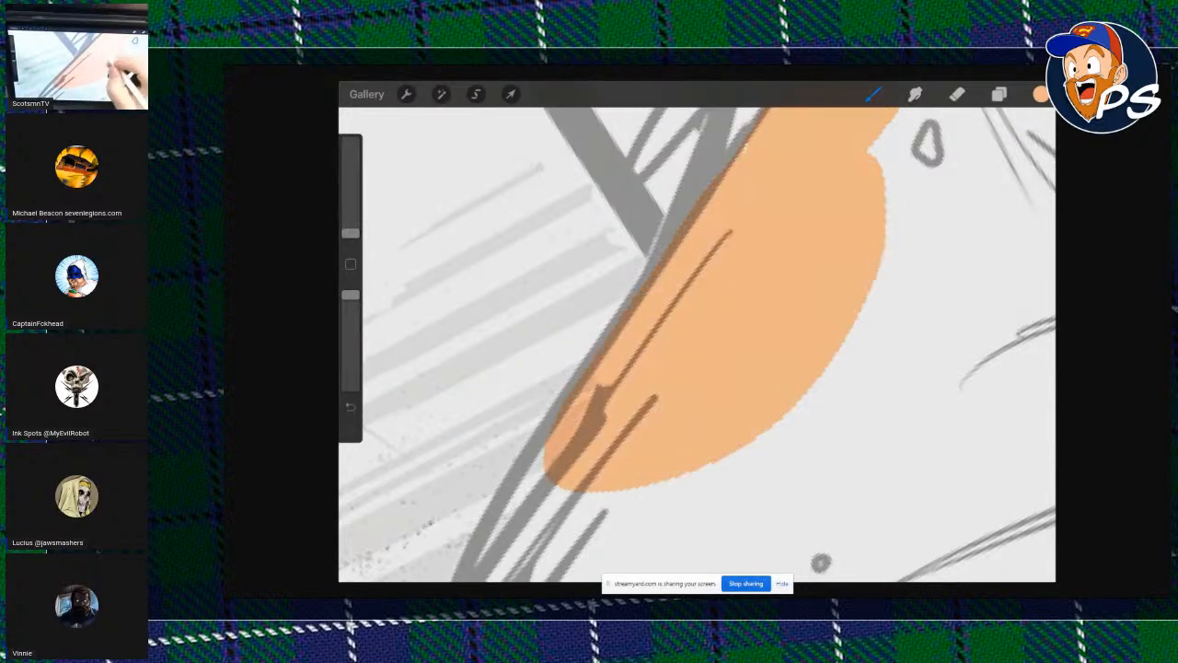
Outline the narrow tip of the jagged edge below the flat and fill it with peach.
{"action": "scroll", "coordinate": [697, 345], "scroll_direction": "down", "scroll_amount": 5}
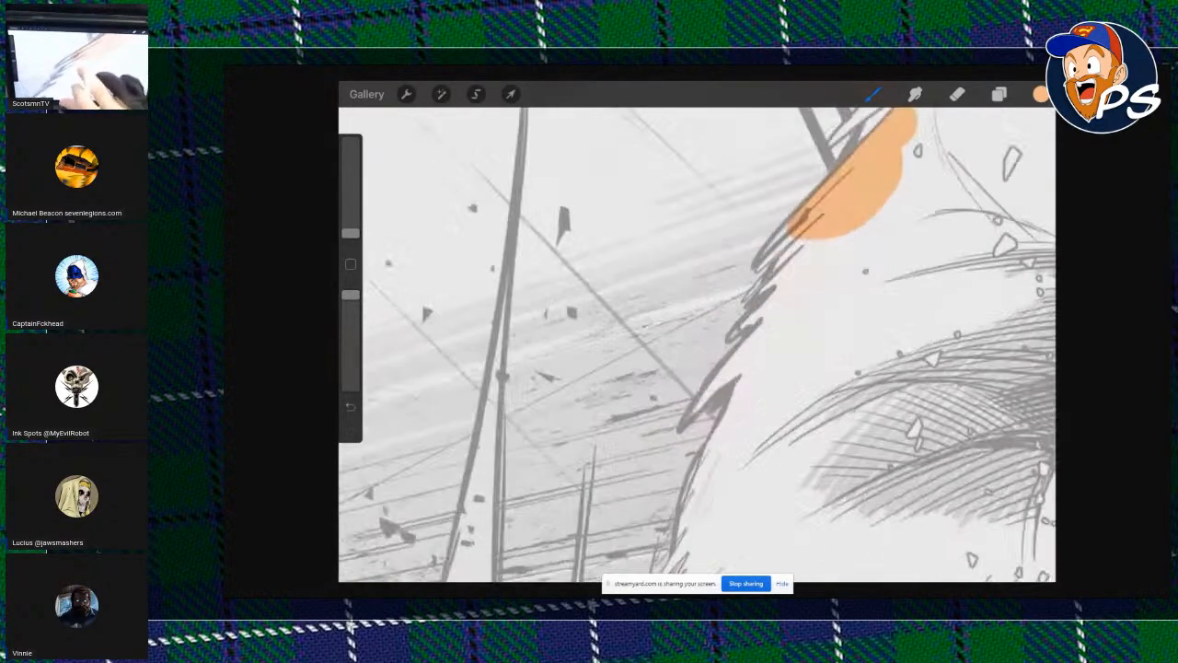
{"action": "scroll", "coordinate": [697, 345], "scroll_direction": "up", "scroll_amount": 3}
{"action": "scroll", "coordinate": [697, 345], "scroll_direction": "up", "scroll_amount": 5}
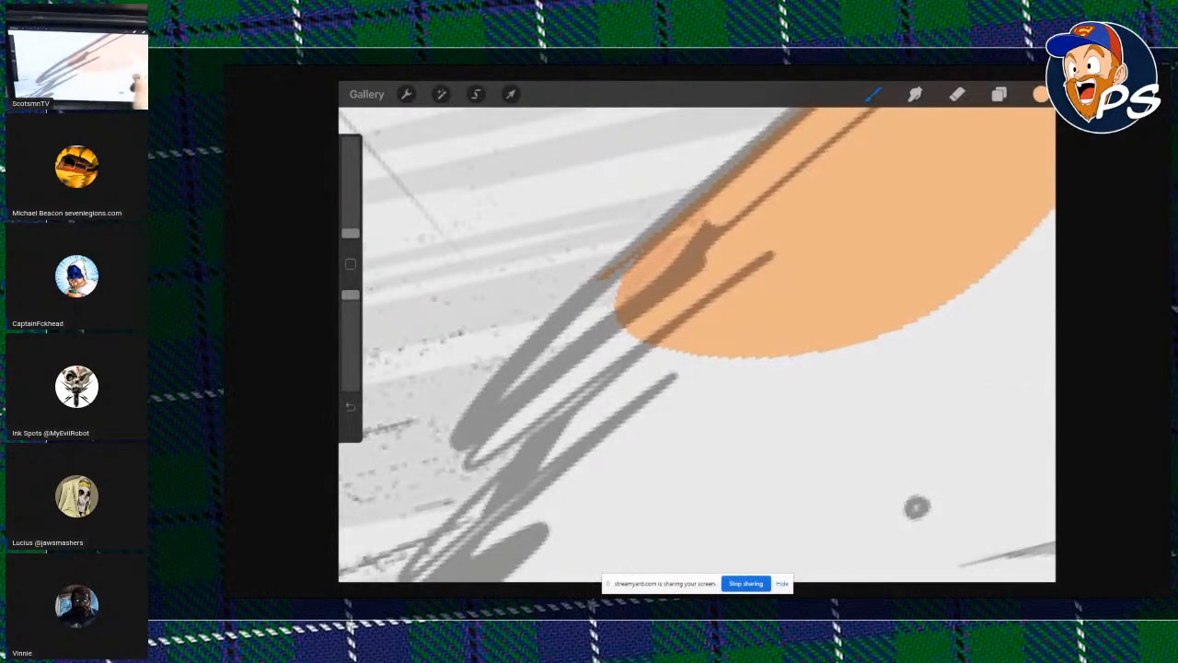
{"action": "left_click_drag", "start_coordinate": [686, 364], "coordinate": [626, 269]}
{"action": "mouse_move", "coordinate": [1040, 94]}
{"action": "left_mouse_down"}
{"action": "mouse_move", "coordinate": [563, 346]}
{"action": "mouse_move", "coordinate": [787, 327]}
{"action": "mouse_move", "coordinate": [745, 182]}
{"action": "mouse_move", "coordinate": [647, 195]}
{"action": "left_mouse_up"}
Outline a rounded area inward from the flat and fill it with peach, setting the ColorDrop threshold to 0.0%.
{"action": "scroll", "coordinate": [697, 345], "scroll_direction": "down", "scroll_amount": 5}
{"action": "scroll", "coordinate": [697, 345], "scroll_direction": "up", "scroll_amount": 1}
{"action": "scroll", "coordinate": [697, 345], "scroll_direction": "up", "scroll_amount": 1}
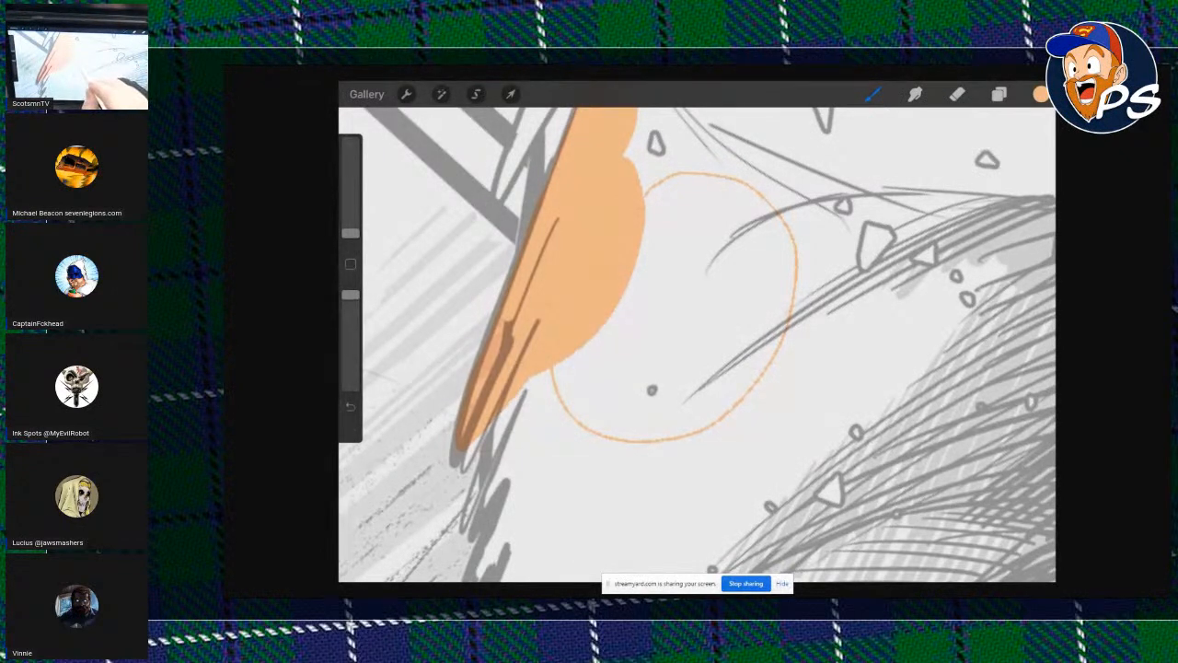
{"action": "left_click_drag", "start_coordinate": [1040, 94], "coordinate": [676, 290]}
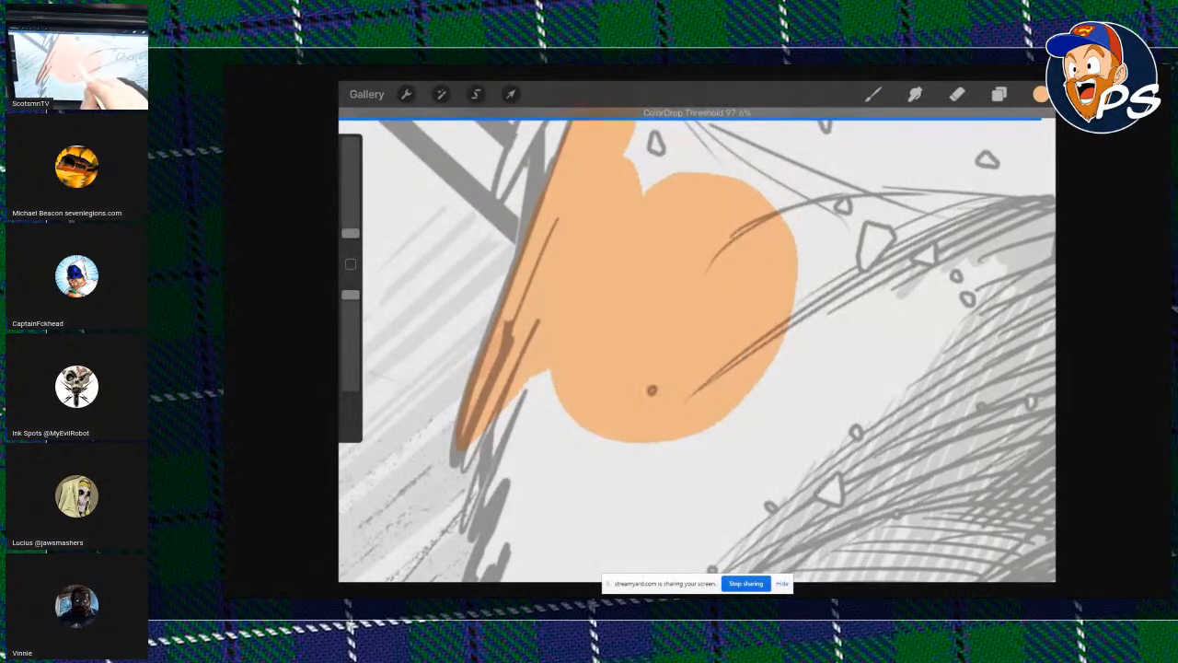
{"action": "left_click_drag", "start_coordinate": [676, 290], "coordinate": [644, 290]}
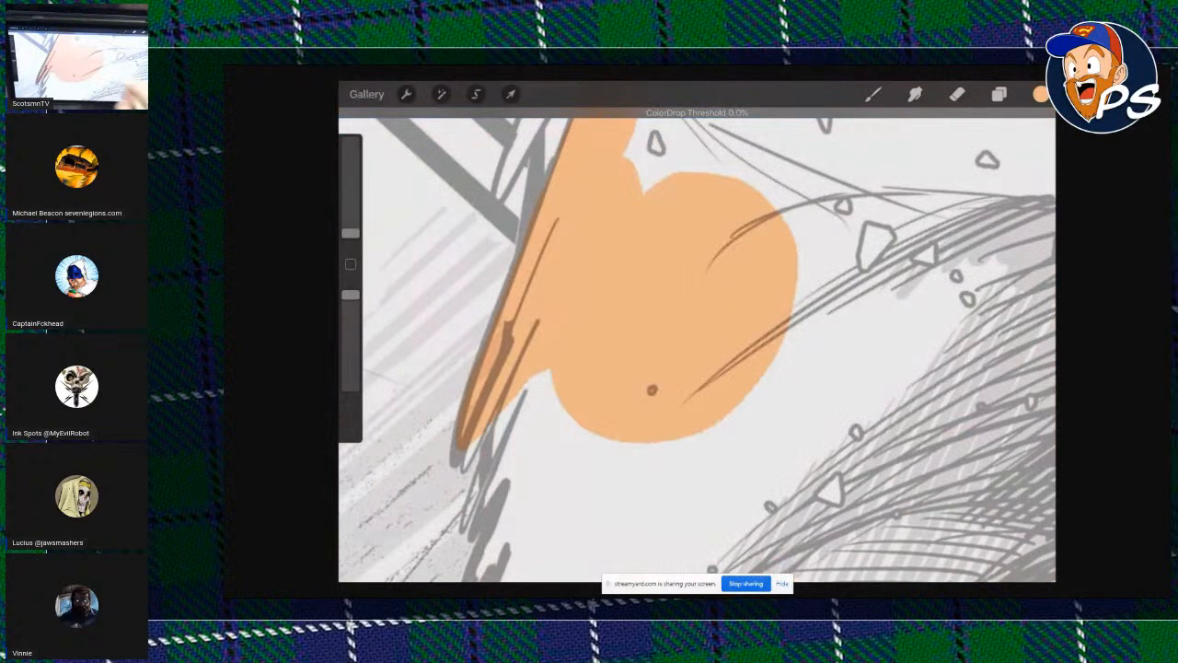
{"action": "left_click_drag", "start_coordinate": [644, 290], "coordinate": [644, 290]}
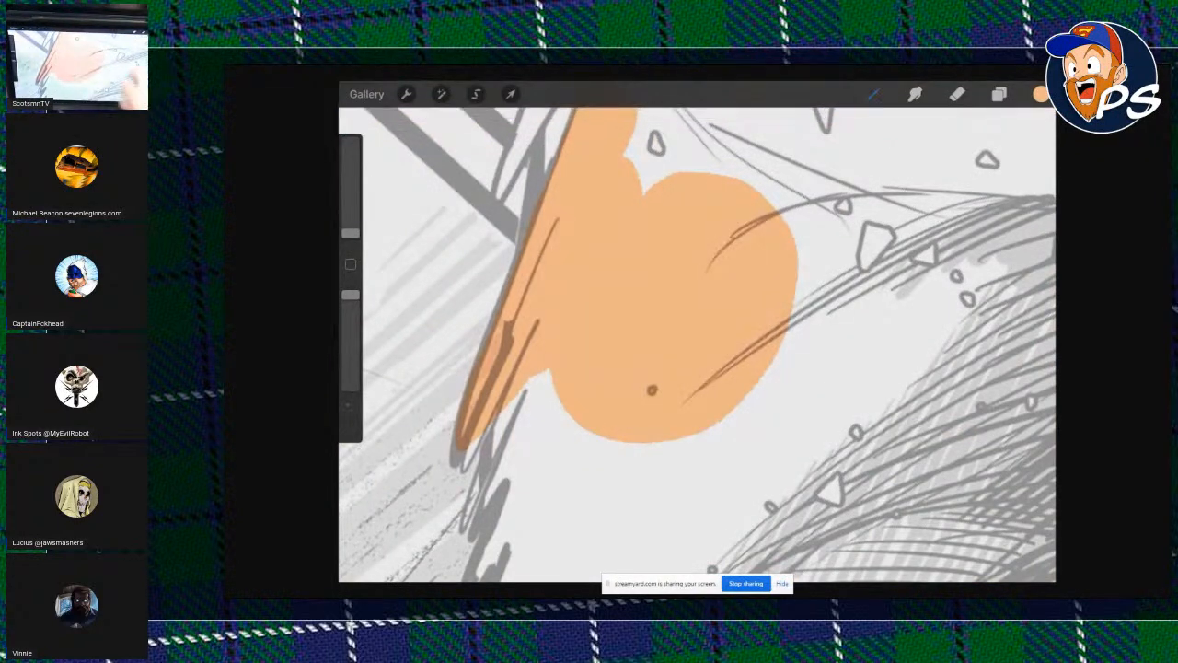
Outline a separate closed area among the rubble pieces farther into the fist and fill it with peach.
{"action": "scroll", "coordinate": [696, 344], "scroll_direction": "down", "scroll_amount": 5}
{"action": "scroll", "coordinate": [697, 344], "scroll_direction": "up", "scroll_amount": 8}
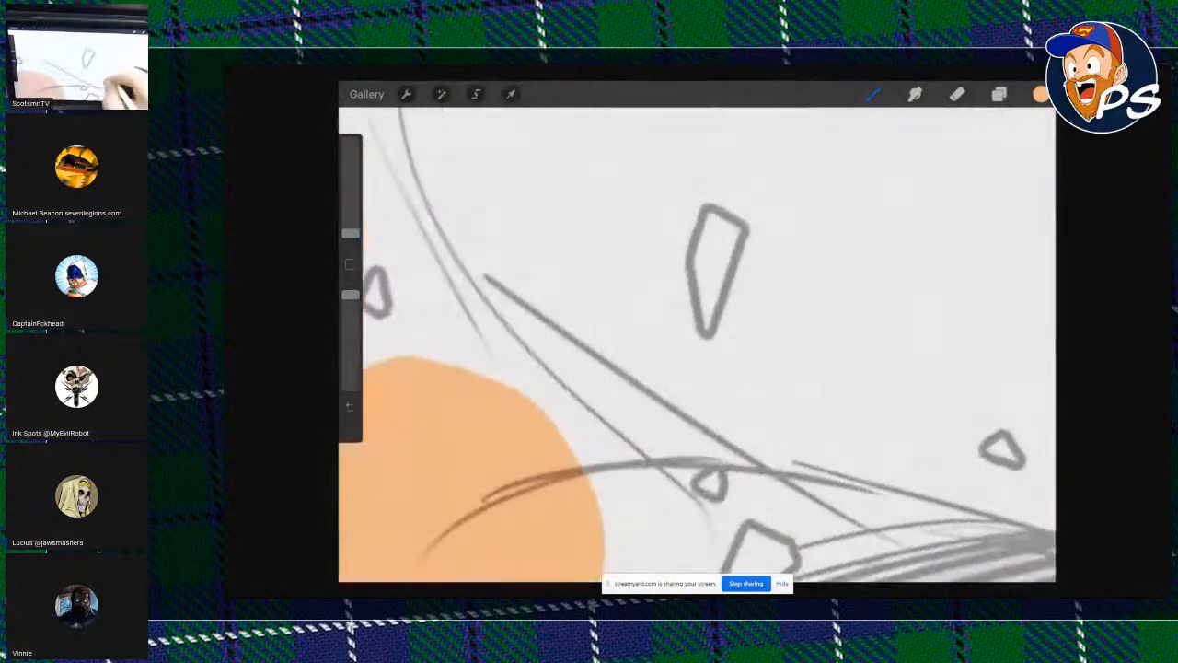
{"action": "mouse_move", "coordinate": [734, 276]}
{"action": "left_mouse_down"}
{"action": "mouse_move", "coordinate": [839, 297]}
{"action": "mouse_move", "coordinate": [748, 225]}
{"action": "left_mouse_up"}
{"action": "left_click_drag", "start_coordinate": [1040, 94], "coordinate": [779, 304]}
Draw two lines bridging the separate peach area to the main flat and fill the space between them.
{"action": "scroll", "coordinate": [696, 345], "scroll_direction": "up", "scroll_amount": 5}
{"action": "scroll", "coordinate": [697, 344], "scroll_direction": "up", "scroll_amount": 3}
{"action": "left_click_drag", "start_coordinate": [736, 182], "coordinate": [649, 280]}
{"action": "left_click_drag", "start_coordinate": [775, 182], "coordinate": [747, 324]}
{"action": "left_click_drag", "start_coordinate": [1040, 94], "coordinate": [750, 251]}
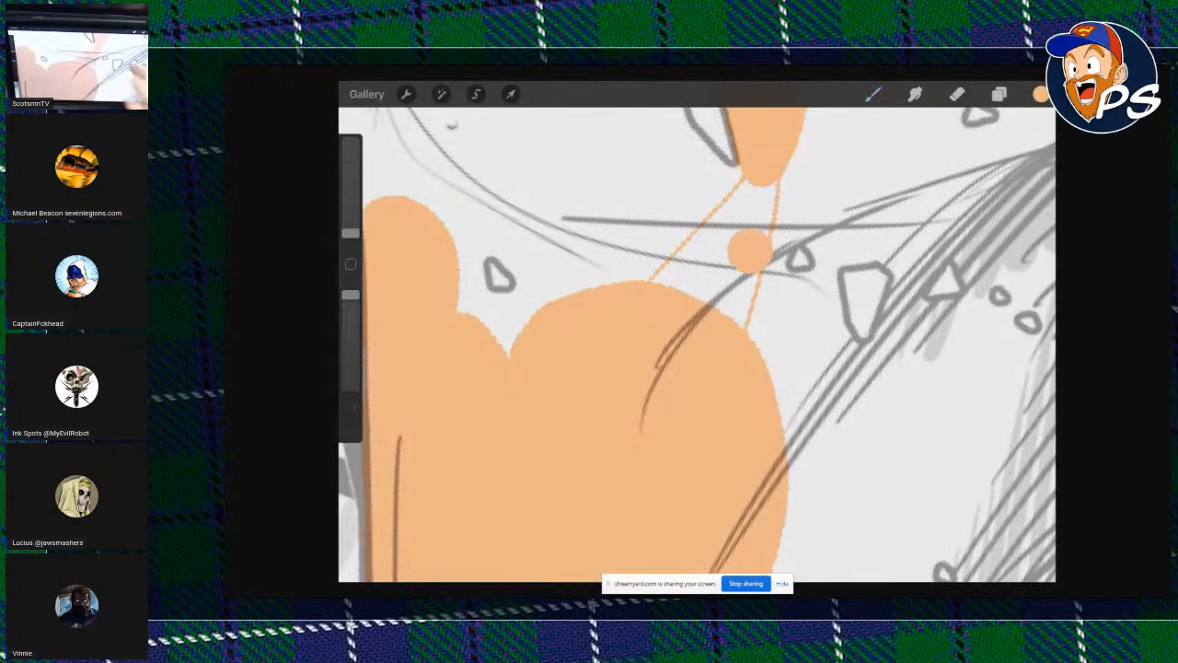
Close off the open gap between the peach areas with a line past the rubble and fill it.
{"action": "scroll", "coordinate": [696, 344], "scroll_direction": "down", "scroll_amount": 5}
{"action": "scroll", "coordinate": [696, 344], "scroll_direction": "up", "scroll_amount": 5}
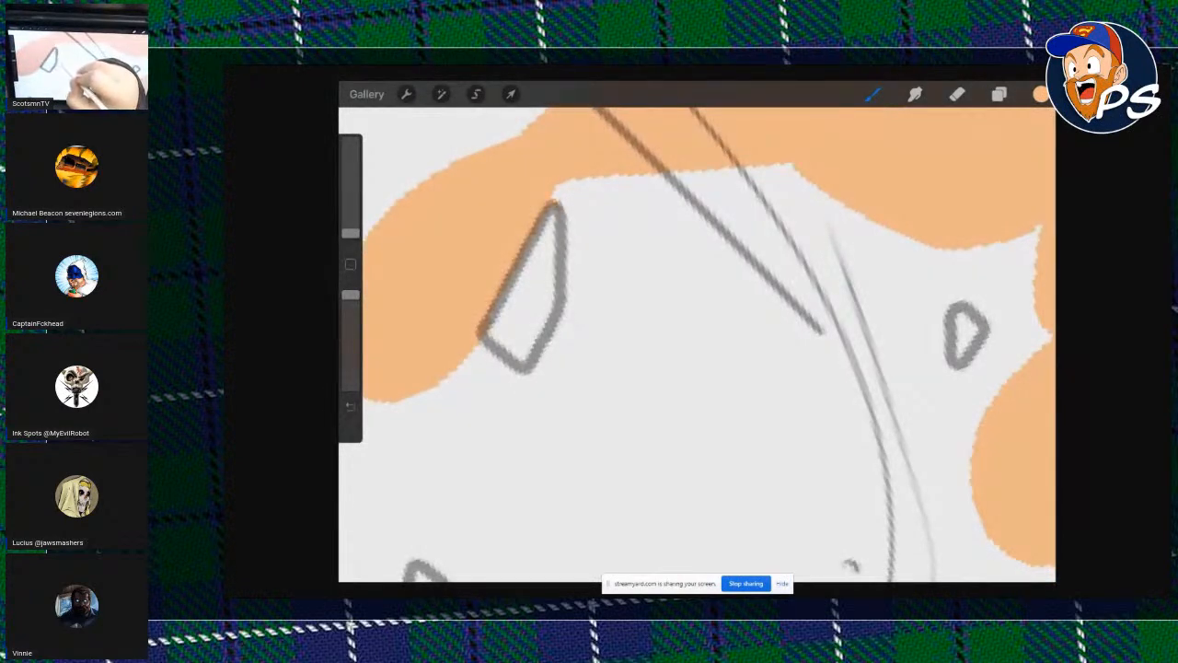
{"action": "mouse_move", "coordinate": [563, 263]}
{"action": "left_mouse_down"}
{"action": "mouse_move", "coordinate": [739, 422]}
{"action": "mouse_move", "coordinate": [911, 241]}
{"action": "left_mouse_up"}
{"action": "left_click_drag", "start_coordinate": [1040, 94], "coordinate": [766, 299]}
Outline the unfilled area around a small rubble piece, leaving the piece itself out, and fill it with peach.
{"action": "scroll", "coordinate": [697, 344], "scroll_direction": "down", "scroll_amount": 5}
{"action": "scroll", "coordinate": [697, 344], "scroll_direction": "up", "scroll_amount": 5}
{"action": "mouse_move", "coordinate": [614, 183]}
{"action": "left_mouse_down"}
{"action": "mouse_move", "coordinate": [593, 225]}
{"action": "mouse_move", "coordinate": [654, 238]}
{"action": "mouse_move", "coordinate": [742, 380]}
{"action": "mouse_move", "coordinate": [715, 412]}
{"action": "mouse_move", "coordinate": [686, 131]}
{"action": "left_mouse_up"}
{"action": "left_click_drag", "start_coordinate": [1040, 94], "coordinate": [642, 348]}
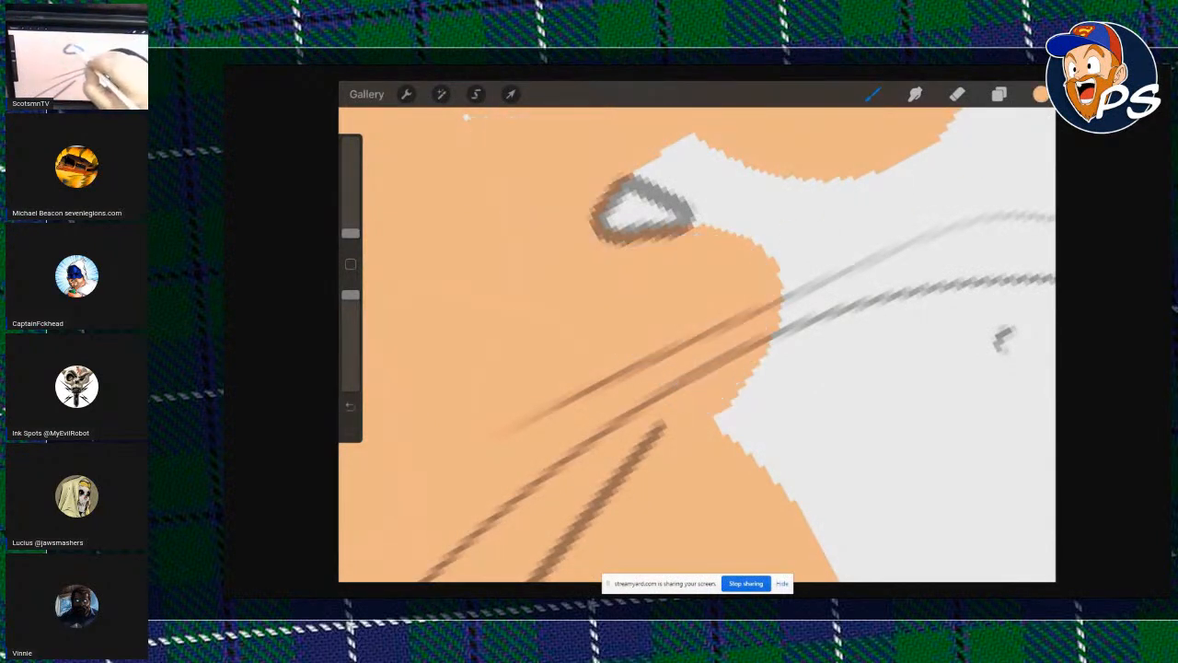
Close off the unfilled area around the small rubble piece, leaving the piece itself out, and fill it with peach.
{"action": "mouse_move", "coordinate": [626, 178]}
{"action": "left_mouse_down"}
{"action": "mouse_move", "coordinate": [665, 189]}
{"action": "mouse_move", "coordinate": [701, 224]}
{"action": "left_mouse_up"}
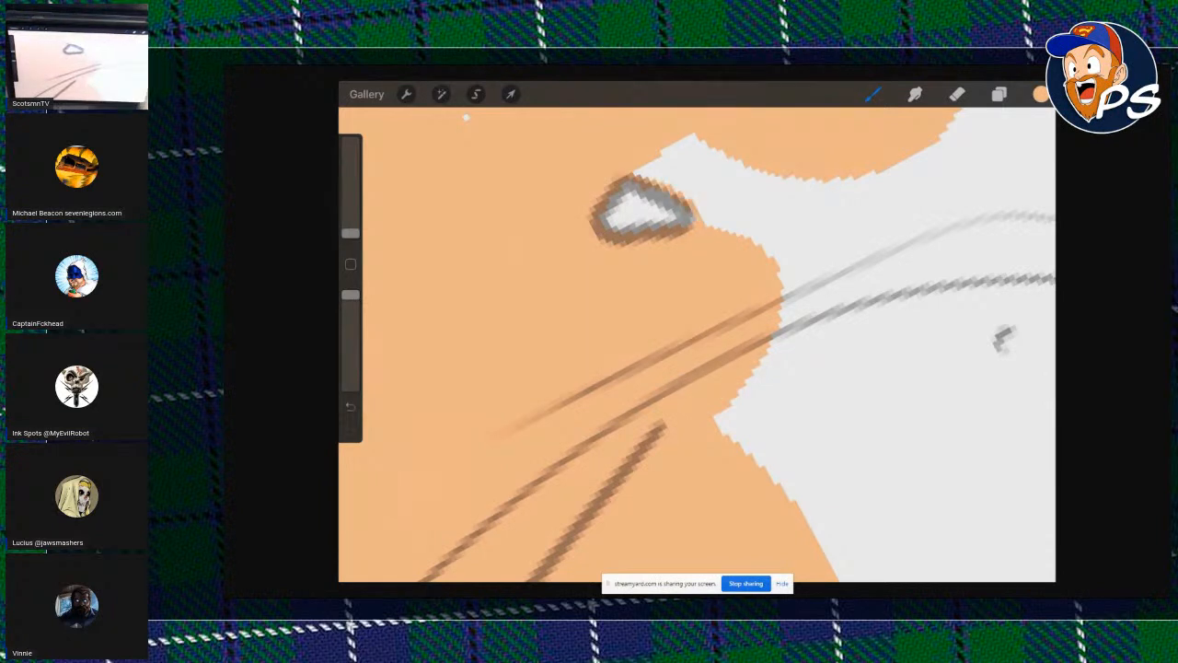
{"action": "left_click_drag", "start_coordinate": [957, 124], "coordinate": [777, 483]}
{"action": "left_click_drag", "start_coordinate": [1040, 94], "coordinate": [883, 294]}
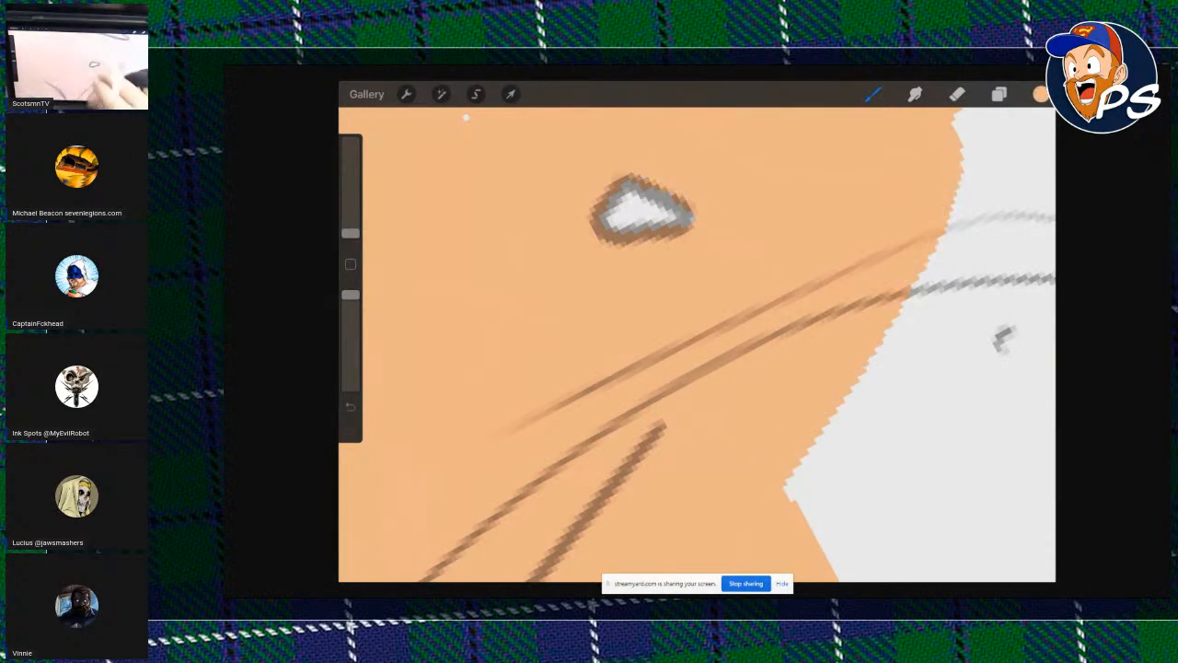
Trace the outer edge of the long pointed rubble piece, enclose the gap beside it between the peach lobes, and fill it.
{"action": "scroll", "coordinate": [696, 344], "scroll_direction": "down", "scroll_amount": 5}
{"action": "scroll", "coordinate": [696, 344], "scroll_direction": "down", "scroll_amount": 5}
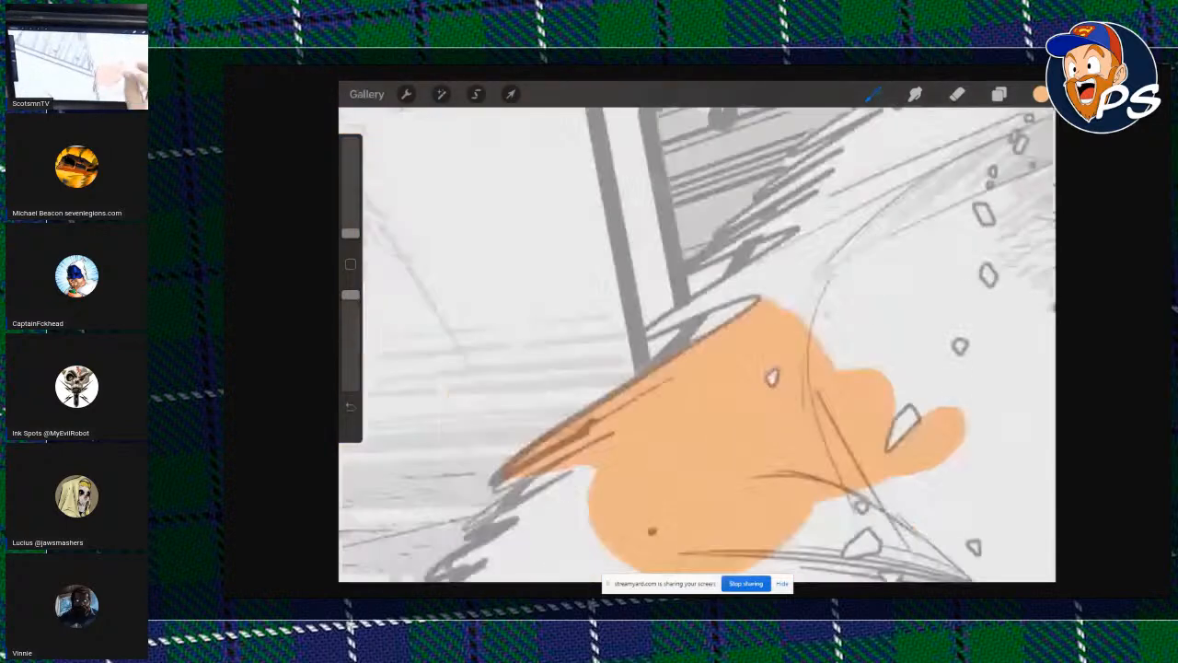
{"action": "scroll", "coordinate": [697, 344], "scroll_direction": "up", "scroll_amount": 5}
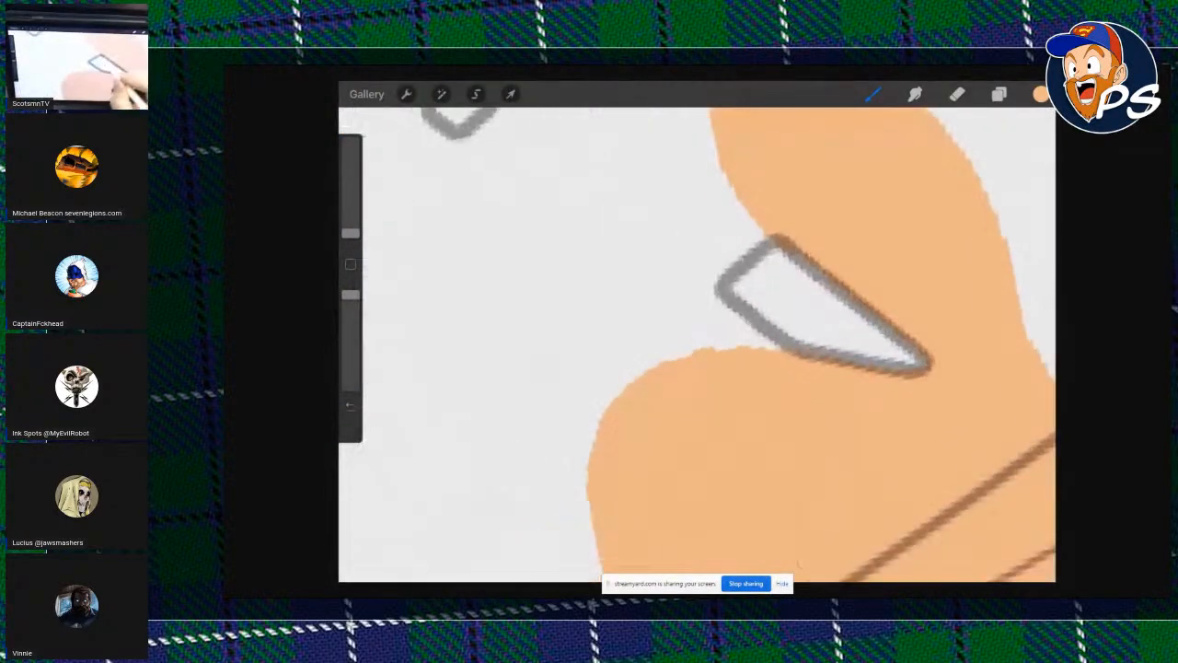
{"action": "left_click_drag", "start_coordinate": [772, 239], "coordinate": [739, 264]}
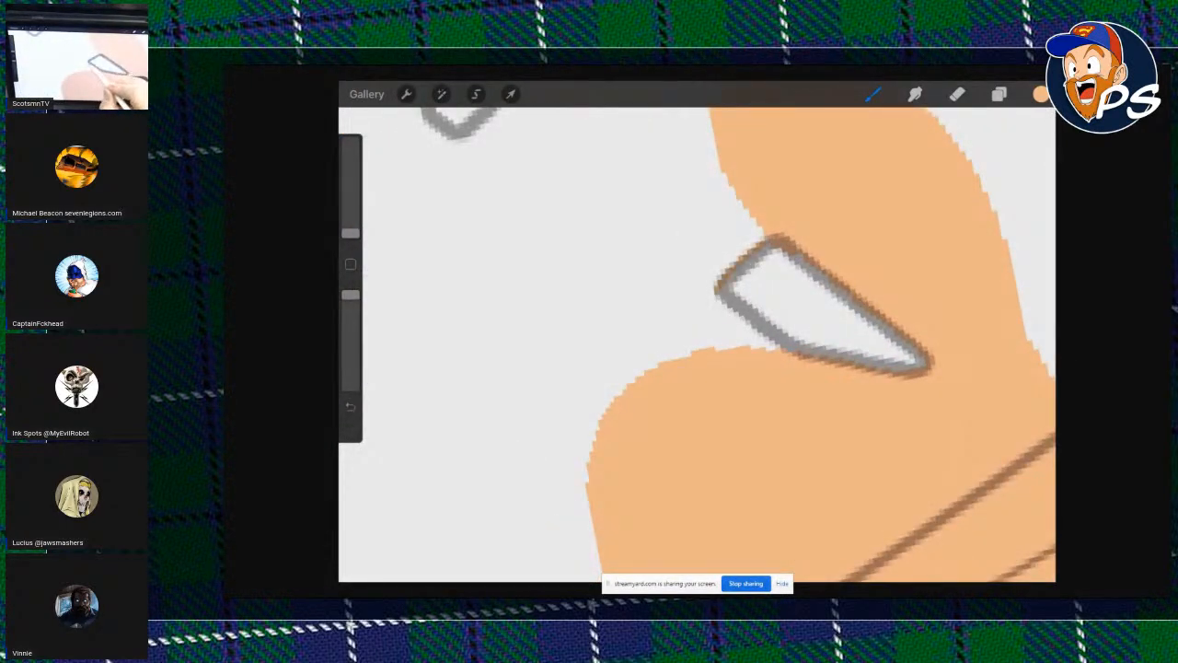
{"action": "mouse_move", "coordinate": [716, 135]}
{"action": "left_mouse_down"}
{"action": "mouse_move", "coordinate": [657, 169]}
{"action": "mouse_move", "coordinate": [526, 315]}
{"action": "mouse_move", "coordinate": [596, 550]}
{"action": "left_mouse_up"}
{"action": "left_click_drag", "start_coordinate": [1041, 94], "coordinate": [655, 298]}
Outline a rounded area extending from the peach flat toward the hatched shading, clear of rubble pieces, and fill it with peach.
{"action": "scroll", "coordinate": [696, 344], "scroll_direction": "down", "scroll_amount": 5}
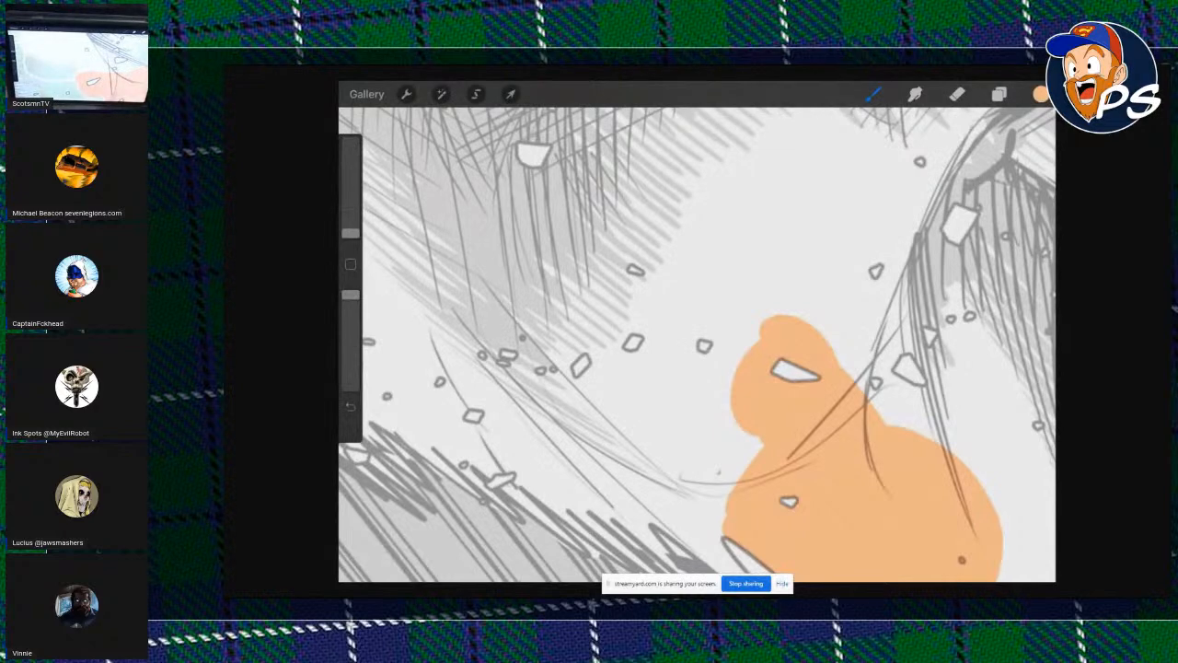
{"action": "scroll", "coordinate": [696, 344], "scroll_direction": "up", "scroll_amount": 5}
{"action": "left_click_drag", "start_coordinate": [657, 417], "coordinate": [723, 350]}
{"action": "left_click_drag", "start_coordinate": [1041, 94], "coordinate": [524, 276]}
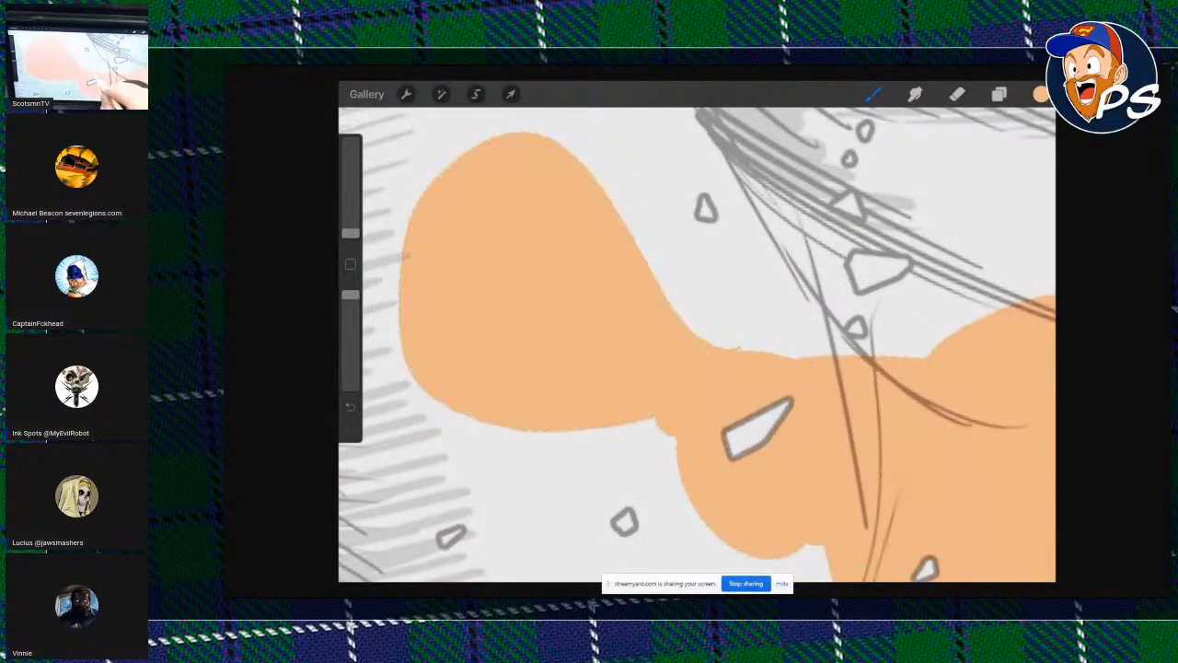
Outline a large area across the index finger, its creases and part of the thumb, and fill it with peach over the rubble.
{"action": "scroll", "coordinate": [696, 344], "scroll_direction": "down", "scroll_amount": 5}
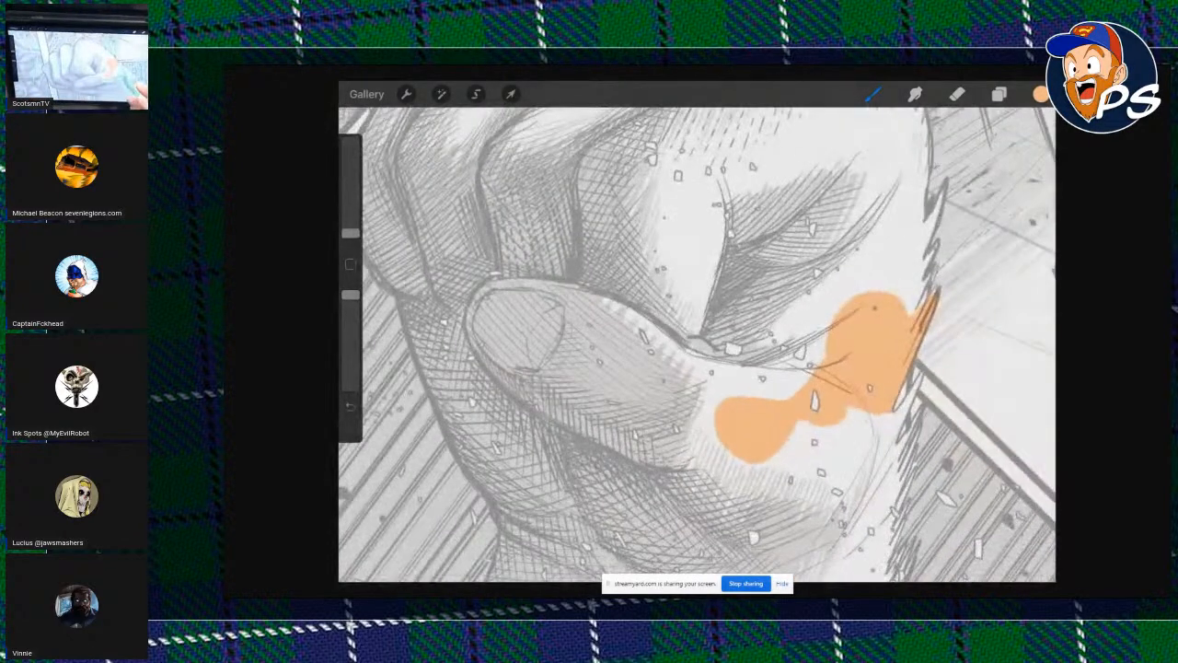
{"action": "scroll", "coordinate": [696, 344], "scroll_direction": "down", "scroll_amount": 5}
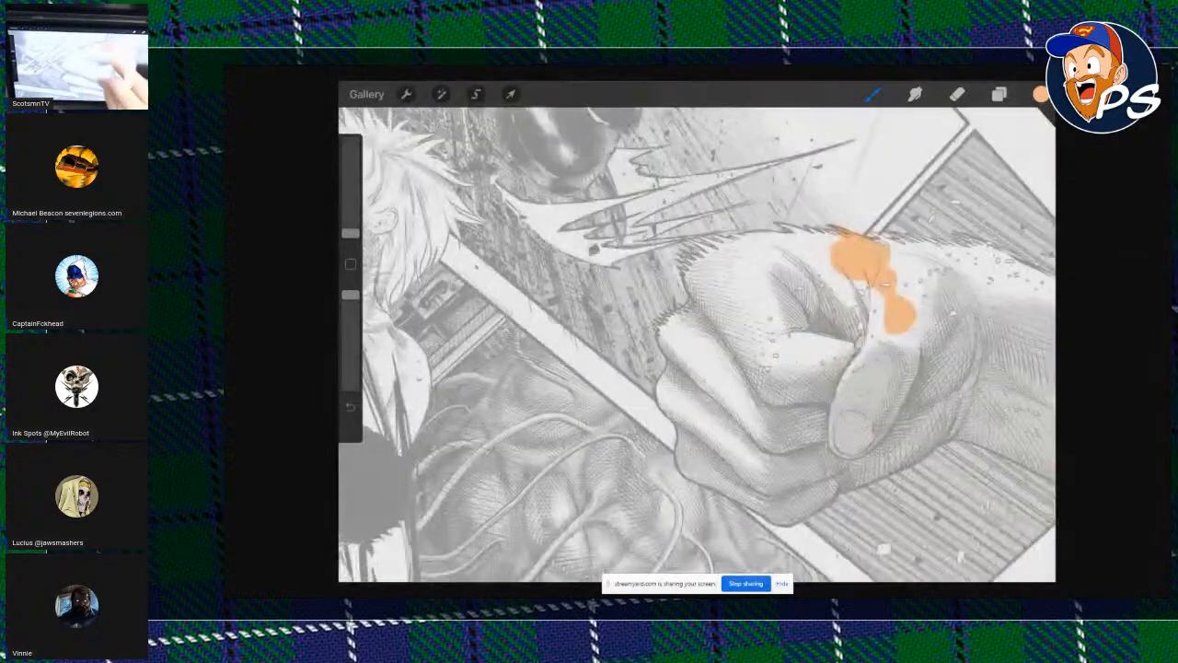
{"action": "scroll", "coordinate": [696, 345], "scroll_direction": "up", "scroll_amount": 3}
{"action": "scroll", "coordinate": [696, 345], "scroll_direction": "up", "scroll_amount": 2}
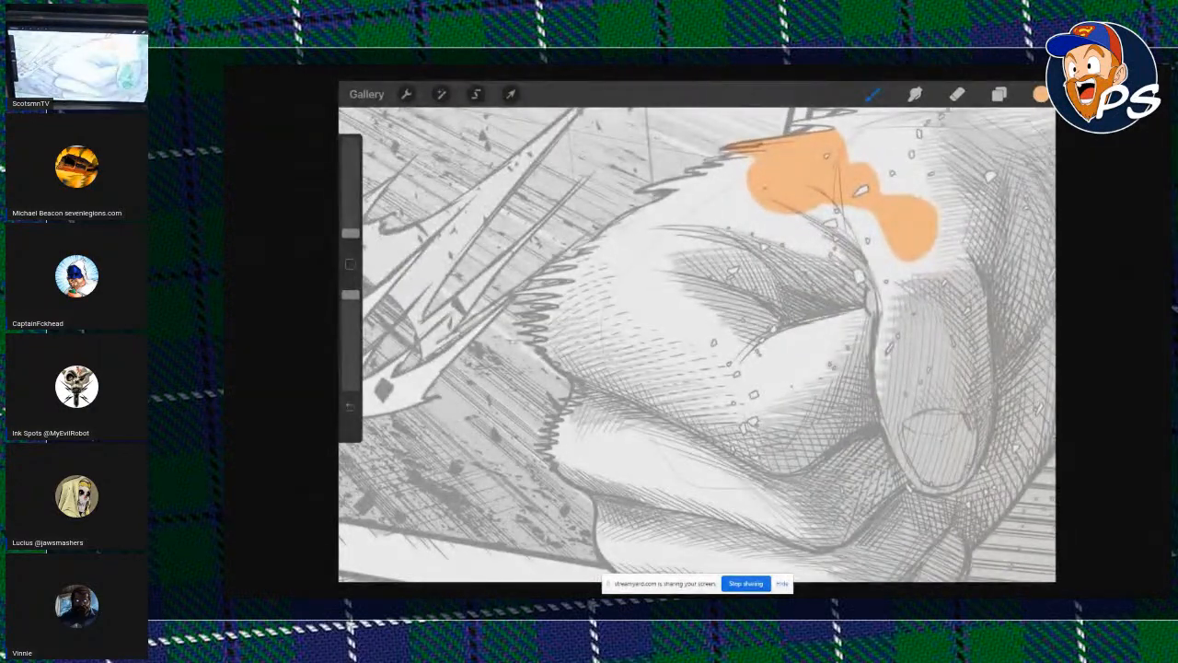
{"action": "left_click_drag", "start_coordinate": [1041, 94], "coordinate": [773, 276]}
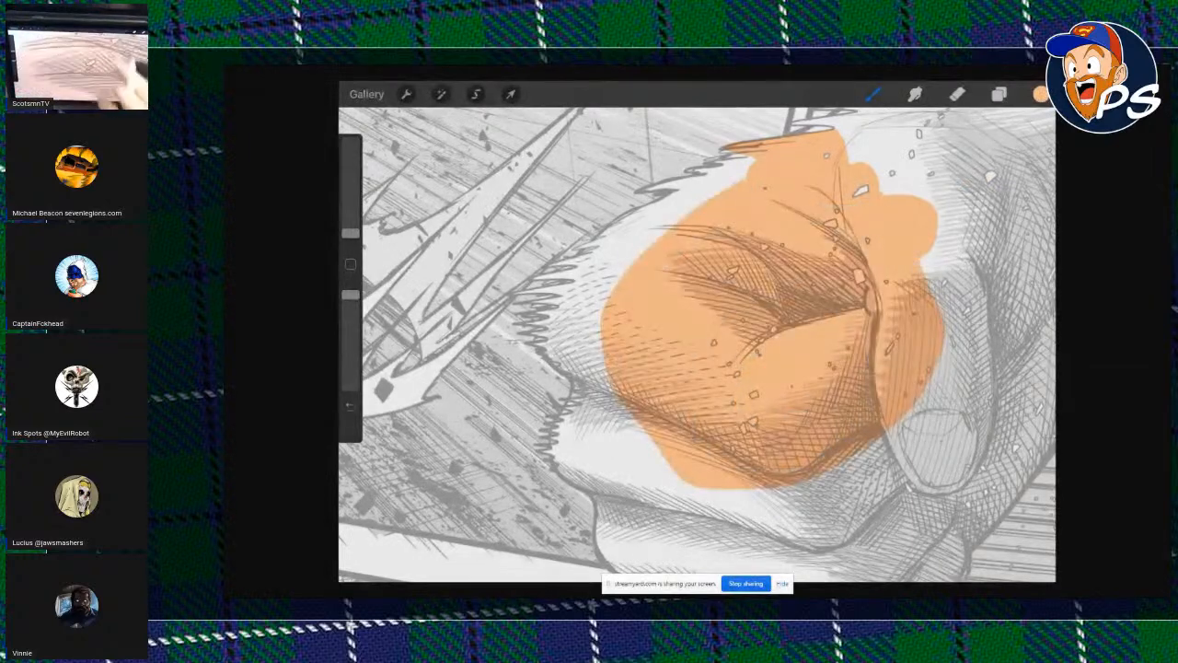
Choose a strong blue, then outline and fill a small rubble piece in the hatched finger crease inside the peach flat.
{"action": "scroll", "coordinate": [734, 276], "scroll_direction": "up", "scroll_amount": 5}
{"action": "scroll", "coordinate": [697, 344], "scroll_direction": "up", "scroll_amount": 3}
{"action": "left_click", "coordinate": [1041, 94]}
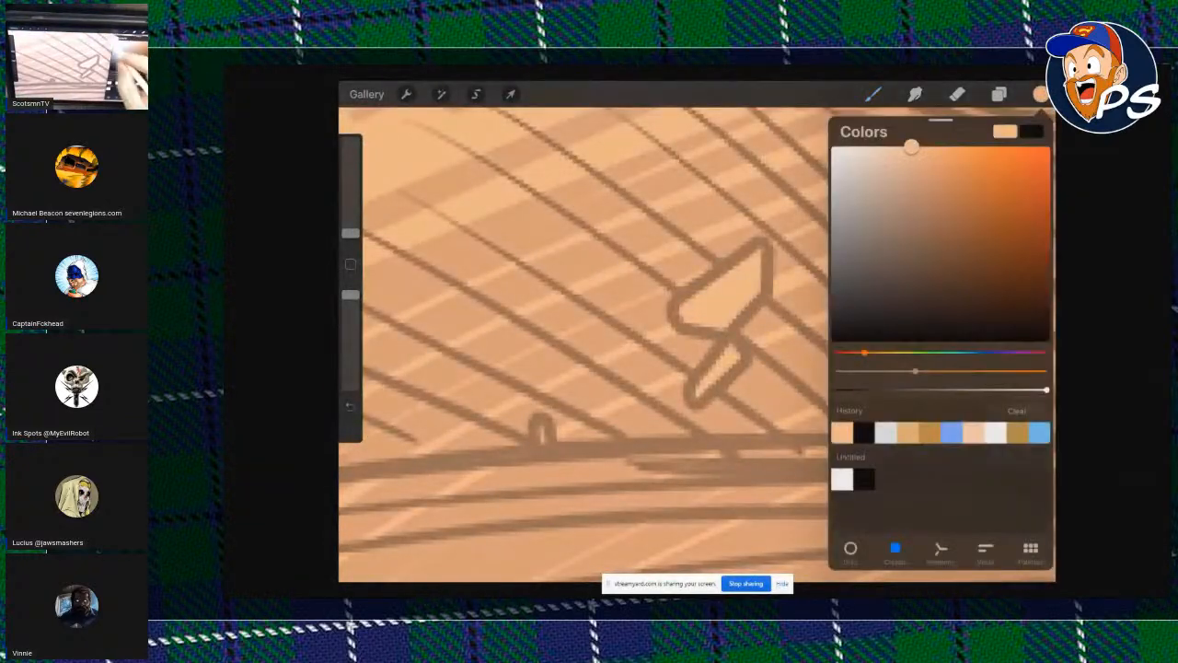
{"action": "left_click_drag", "start_coordinate": [845, 149], "coordinate": [834, 146]}
{"action": "left_click", "coordinate": [958, 371]}
{"action": "left_click", "coordinate": [985, 352]}
{"action": "left_click", "coordinate": [987, 214]}
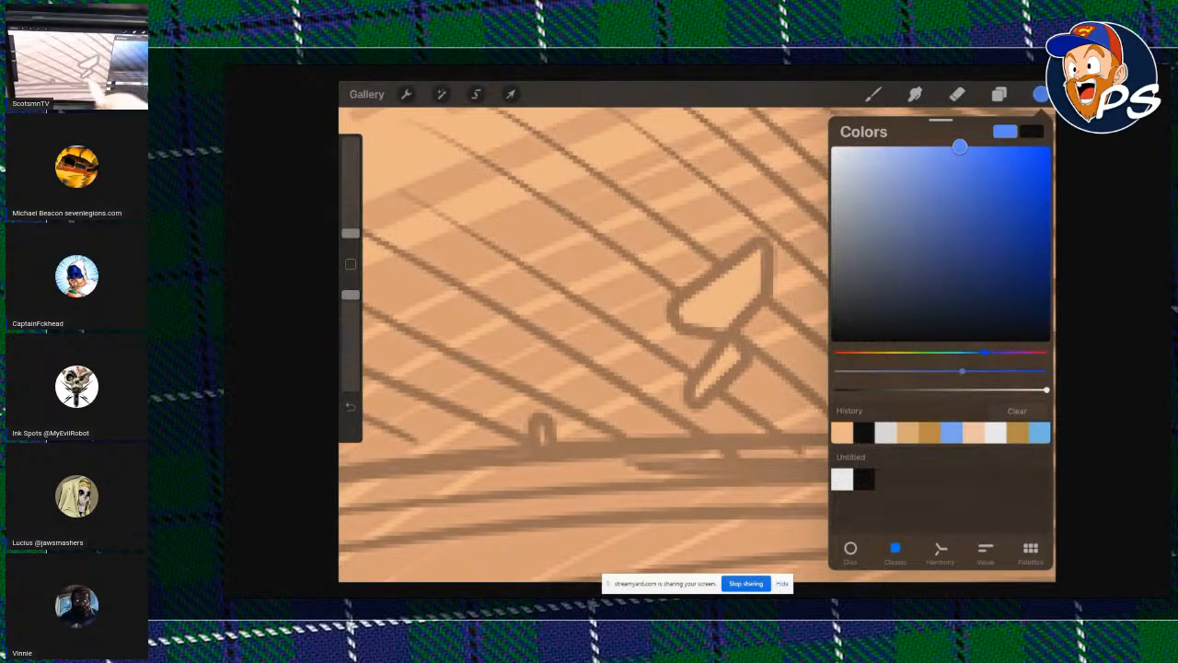
{"action": "mouse_move", "coordinate": [753, 247]}
{"action": "left_mouse_down"}
{"action": "mouse_move", "coordinate": [690, 293]}
{"action": "mouse_move", "coordinate": [736, 329]}
{"action": "mouse_move", "coordinate": [766, 281]}
{"action": "mouse_move", "coordinate": [759, 243]}
{"action": "left_mouse_up"}
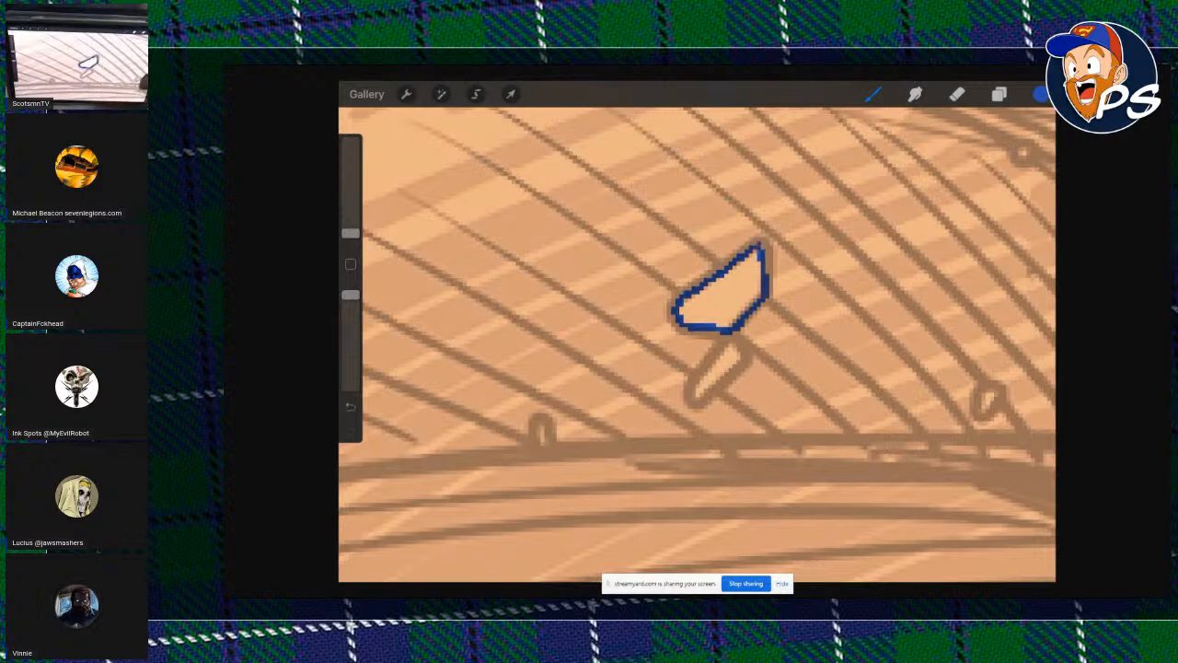
{"action": "left_click_drag", "start_coordinate": [1042, 94], "coordinate": [708, 314]}
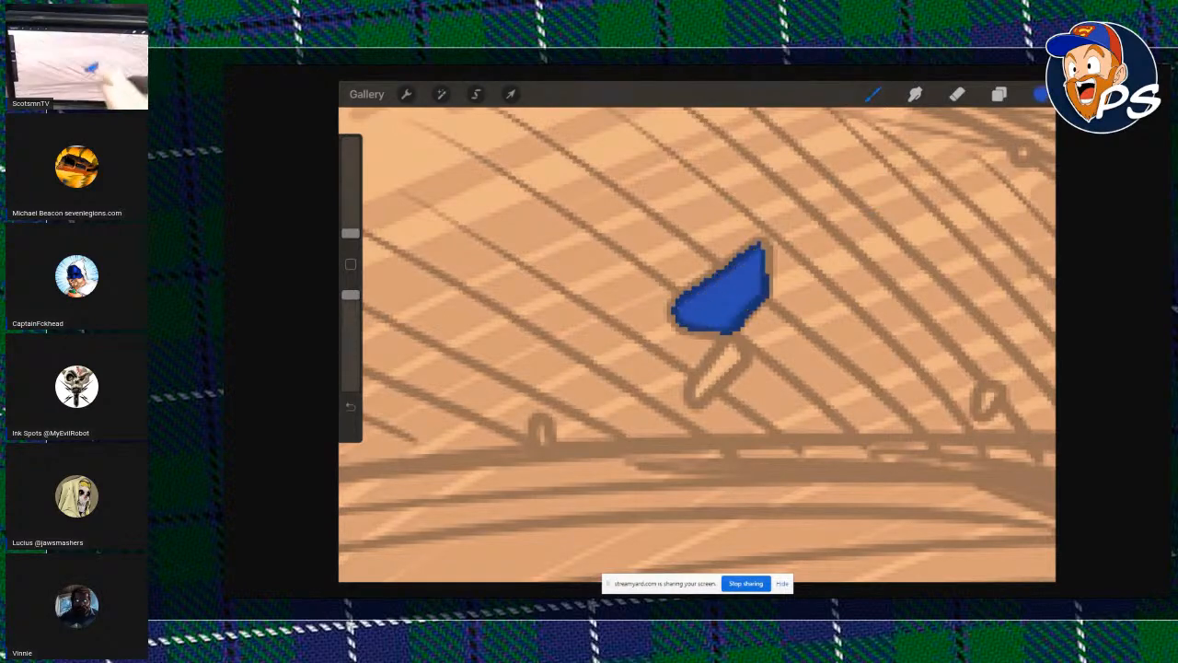
Outline a rubble piece in the unfilled hatched area beyond the peach flat and fill it with blue.
{"action": "scroll", "coordinate": [709, 332], "scroll_direction": "down", "scroll_amount": 5}
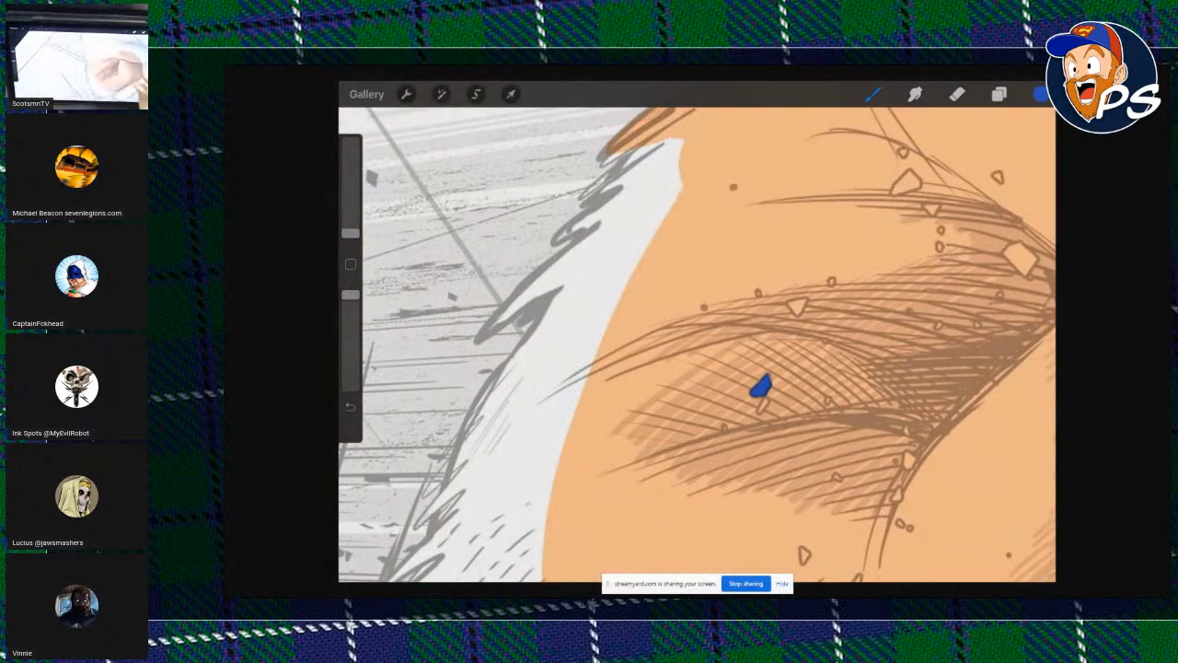
{"action": "scroll", "coordinate": [736, 368], "scroll_direction": "down", "scroll_amount": 8}
{"action": "scroll", "coordinate": [736, 368], "scroll_direction": "up", "scroll_amount": 2}
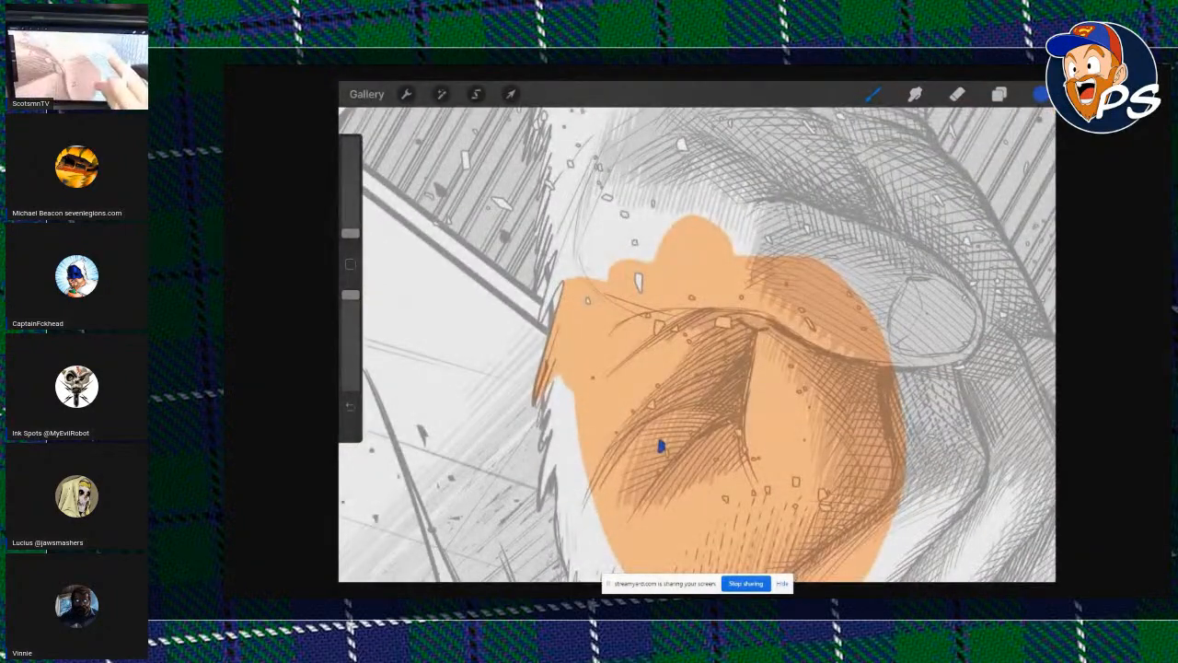
{"action": "scroll", "coordinate": [700, 349], "scroll_direction": "up", "scroll_amount": 5}
{"action": "scroll", "coordinate": [736, 304], "scroll_direction": "up", "scroll_amount": 1}
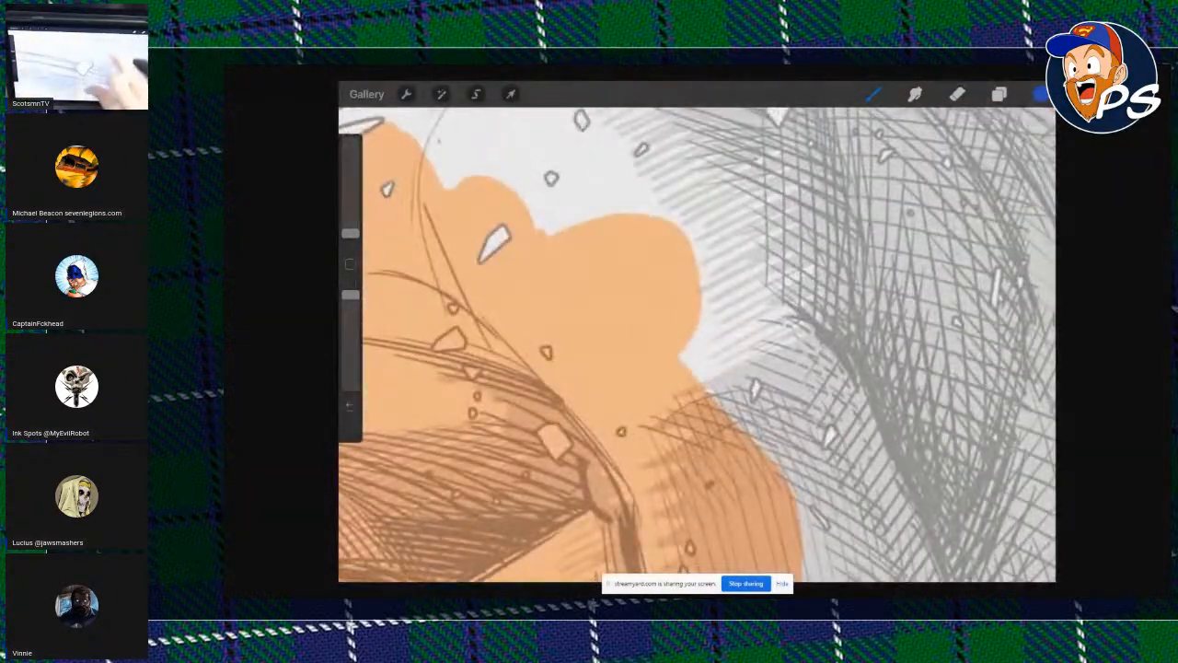
{"action": "scroll", "coordinate": [717, 303], "scroll_direction": "up", "scroll_amount": 3}
{"action": "scroll", "coordinate": [718, 331], "scroll_direction": "up", "scroll_amount": 6}
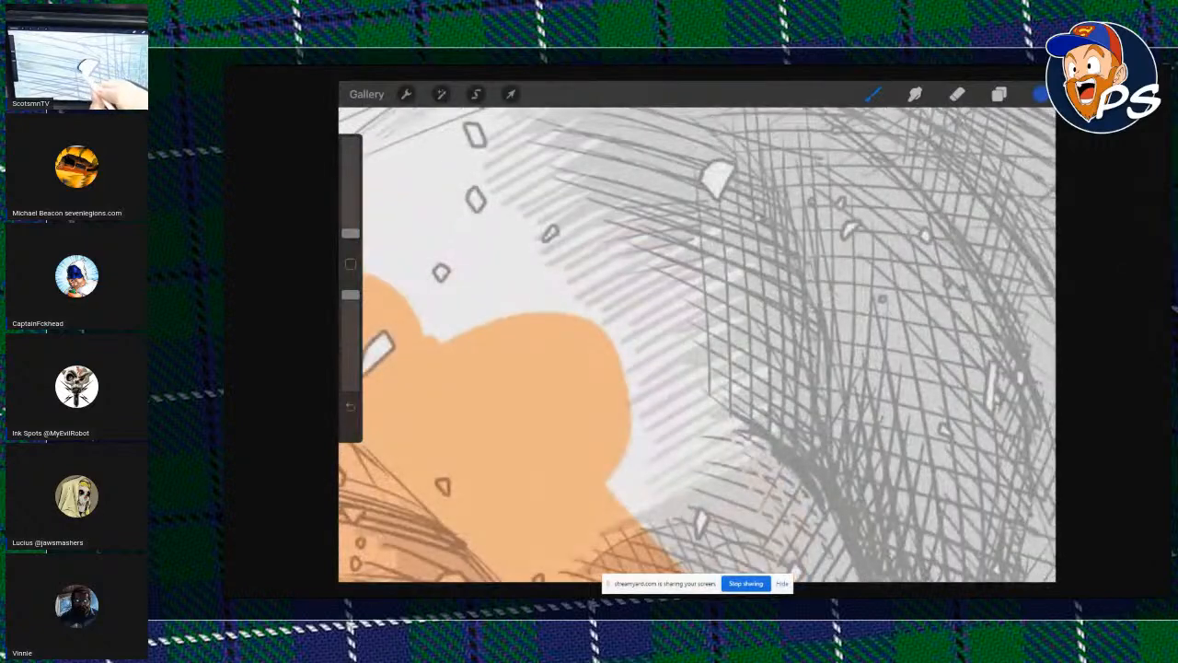
{"action": "mouse_move", "coordinate": [704, 273]}
{"action": "left_mouse_down"}
{"action": "mouse_move", "coordinate": [727, 389]}
{"action": "mouse_move", "coordinate": [765, 293]}
{"action": "mouse_move", "coordinate": [744, 266]}
{"action": "mouse_move", "coordinate": [695, 276]}
{"action": "left_mouse_up"}
{"action": "left_click_drag", "start_coordinate": [1040, 94], "coordinate": [741, 304]}
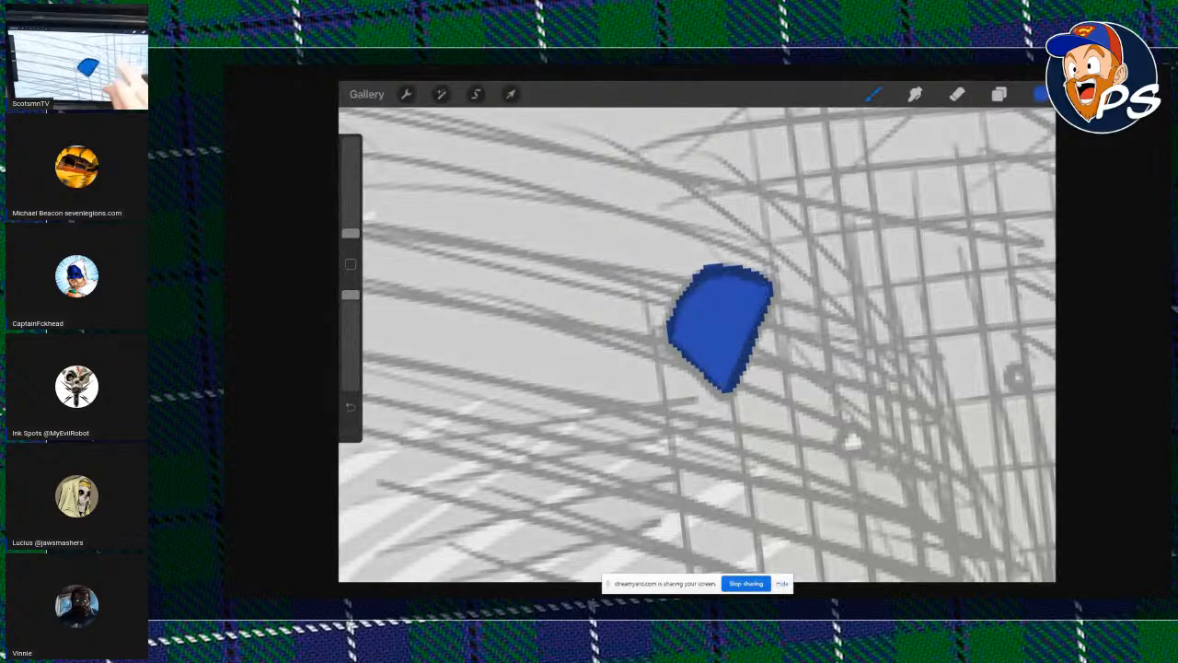
Sample the peach from the existing flat, draw a circle around the blue rubble piece, and fill the ring around it.
{"action": "scroll", "coordinate": [718, 331], "scroll_direction": "down", "scroll_amount": 6}
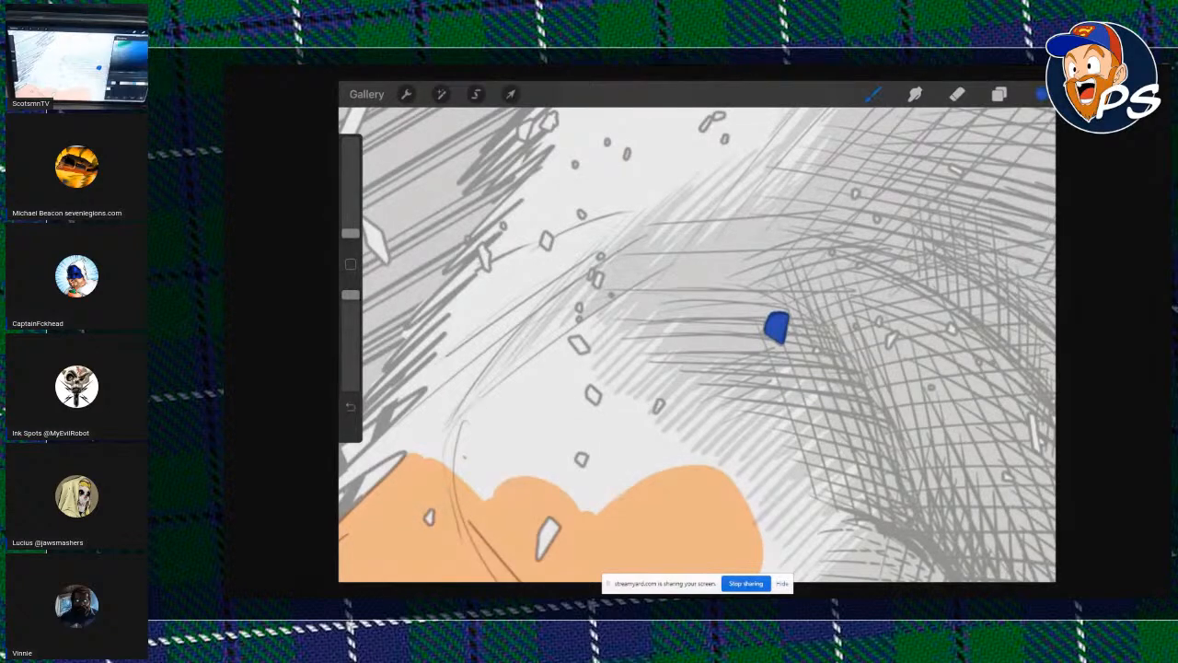
{"action": "left_click", "coordinate": [1041, 94]}
{"action": "left_click", "coordinate": [1041, 94]}
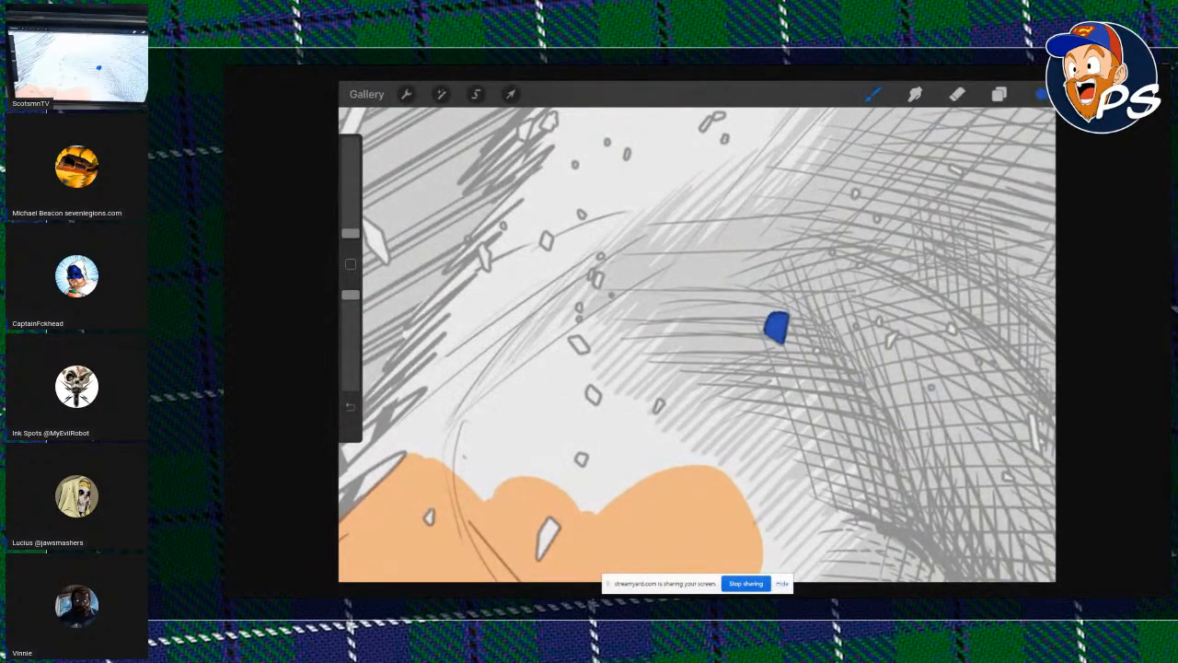
{"action": "left_click", "coordinate": [1041, 94]}
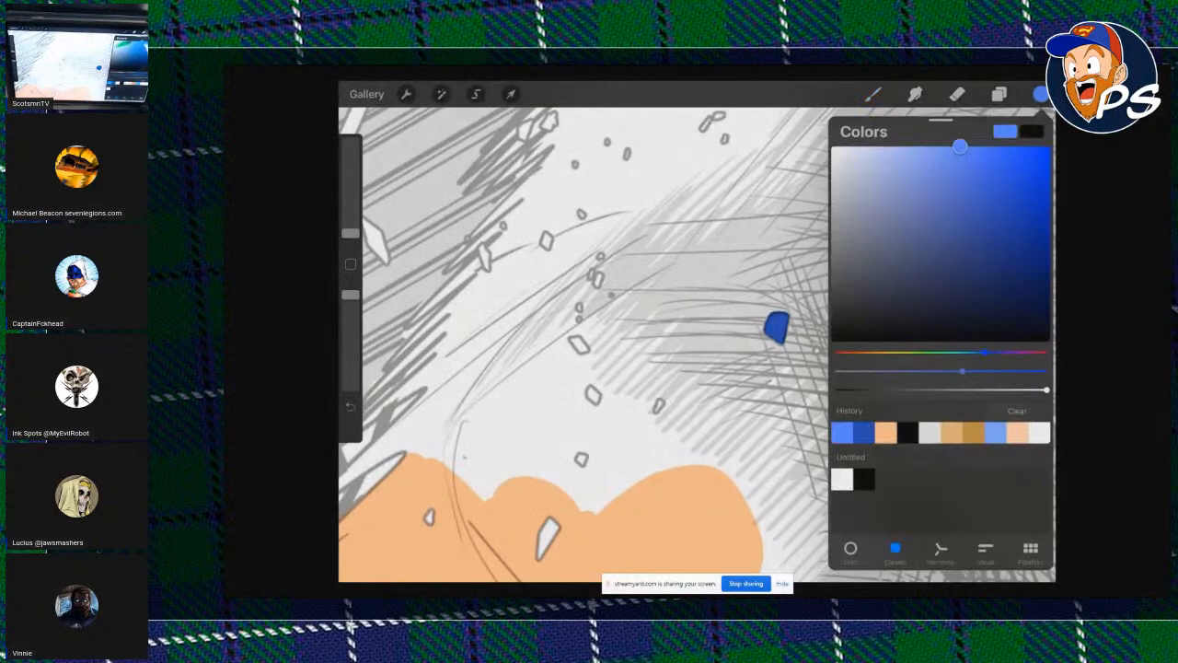
{"action": "left_click", "coordinate": [675, 525]}
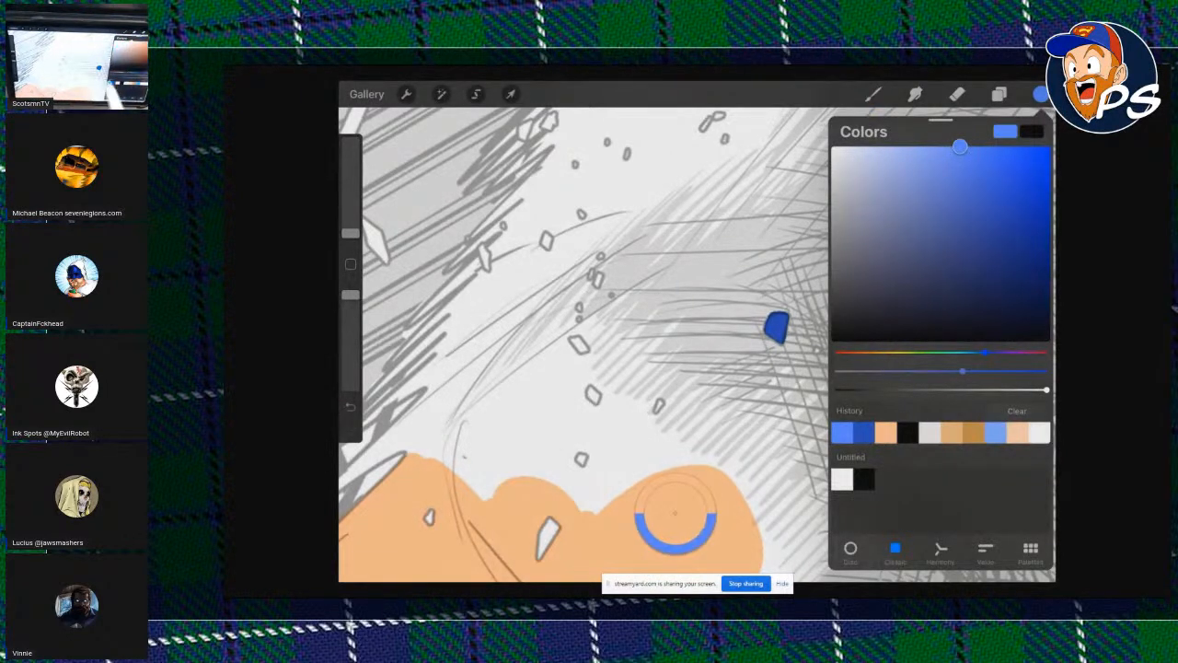
{"action": "left_click", "coordinate": [1041, 94]}
{"action": "mouse_move", "coordinate": [817, 291]}
{"action": "left_mouse_down"}
{"action": "mouse_move", "coordinate": [707, 367]}
{"action": "mouse_move", "coordinate": [851, 283]}
{"action": "left_mouse_up"}
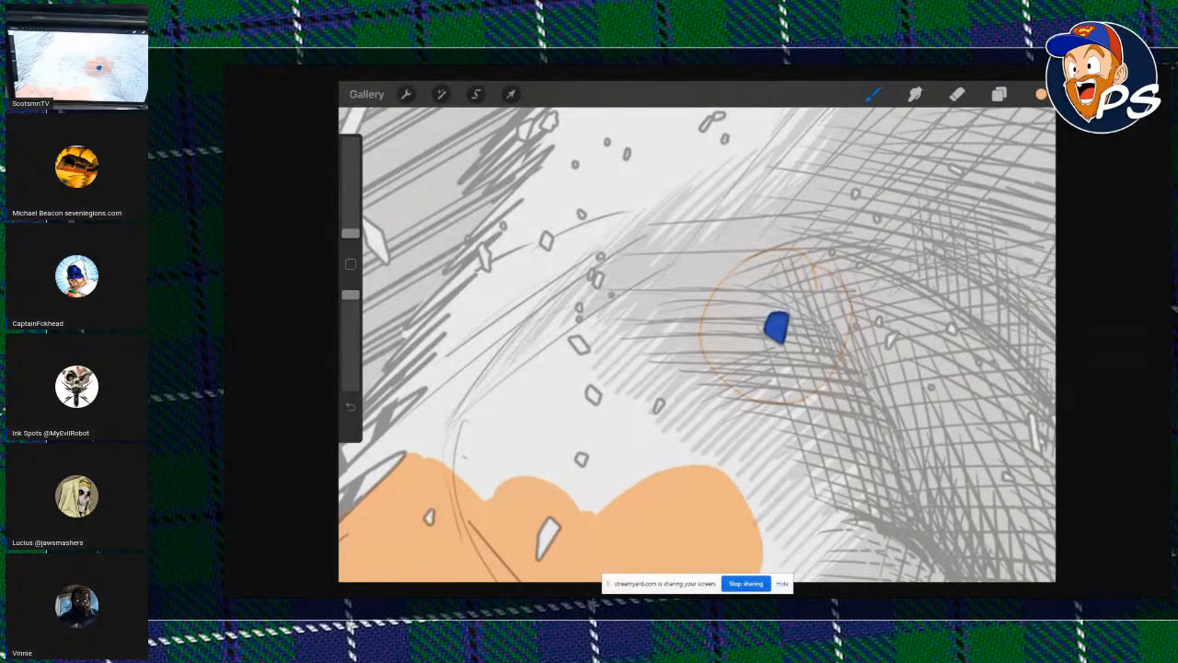
{"action": "left_click_drag", "start_coordinate": [1041, 94], "coordinate": [743, 303]}
Bridge the peach circle around the blue rubble piece to the main hand flat and fill the connection with peach.
{"action": "scroll", "coordinate": [761, 324], "scroll_direction": "up", "scroll_amount": 5}
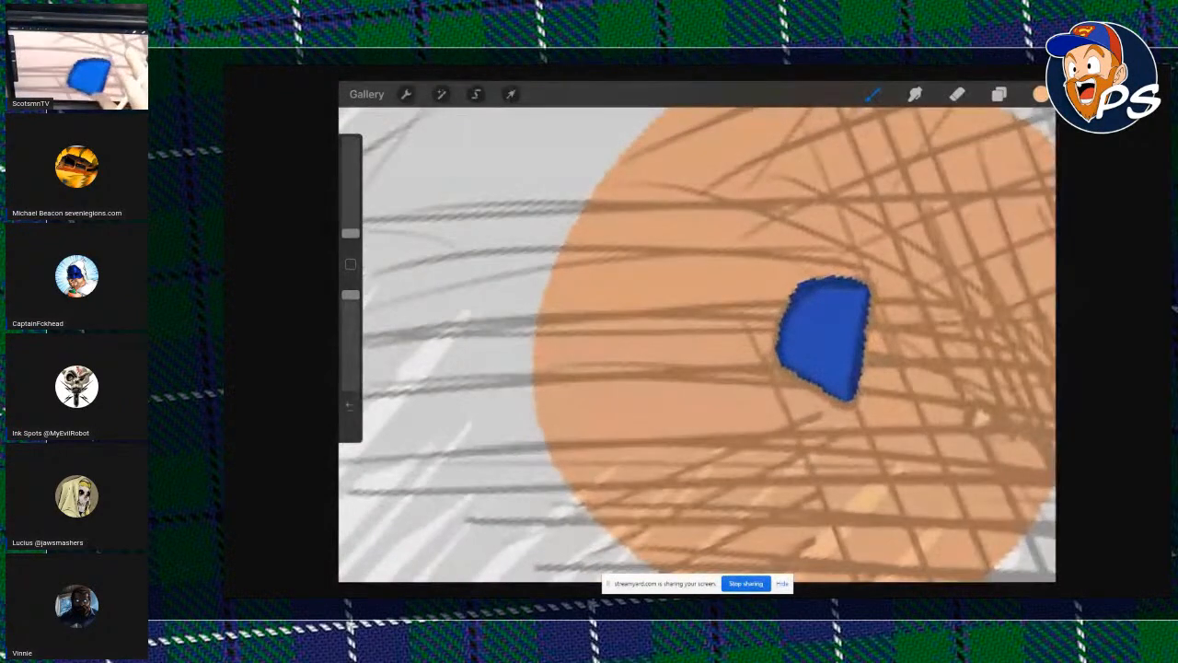
{"action": "scroll", "coordinate": [824, 339], "scroll_direction": "up", "scroll_amount": 4}
{"action": "scroll", "coordinate": [786, 341], "scroll_direction": "down", "scroll_amount": 10}
{"action": "scroll", "coordinate": [791, 343], "scroll_direction": "down", "scroll_amount": 4}
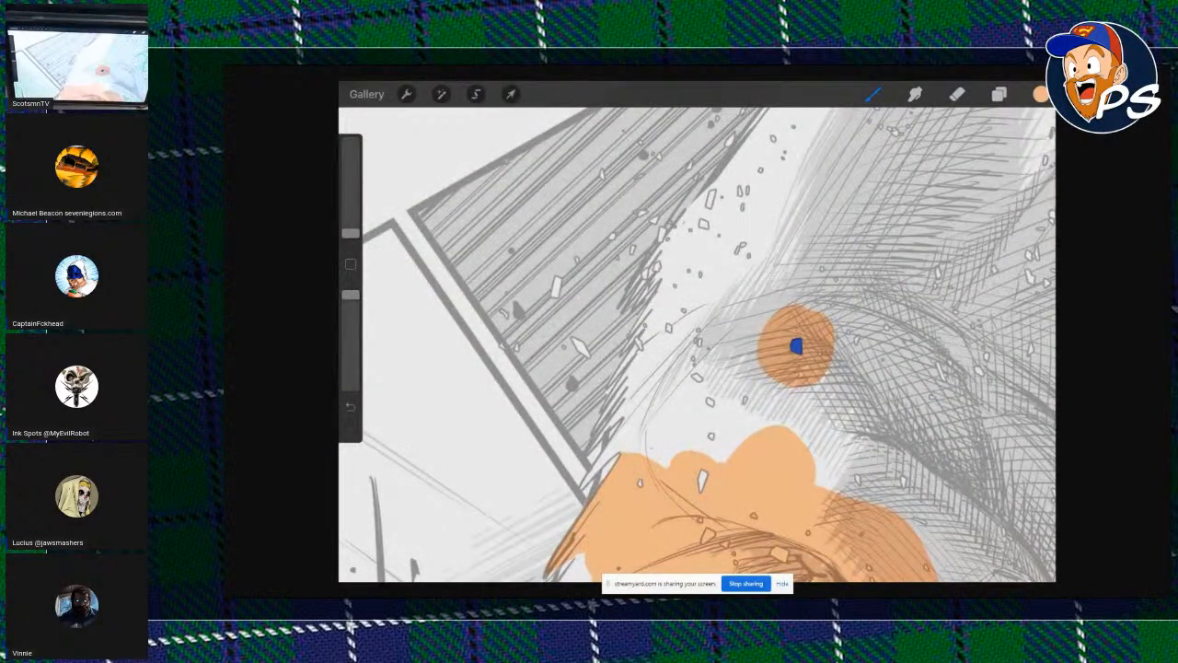
{"action": "scroll", "coordinate": [796, 346], "scroll_direction": "up", "scroll_amount": 6}
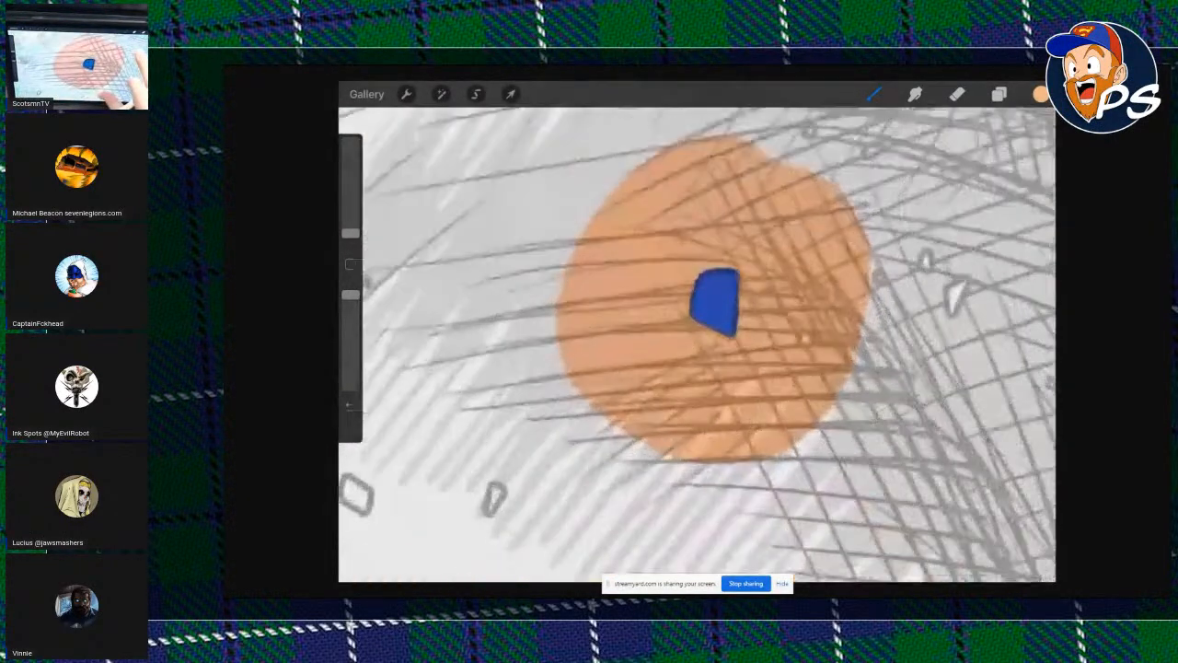
{"action": "scroll", "coordinate": [723, 304], "scroll_direction": "down", "scroll_amount": 8}
{"action": "scroll", "coordinate": [697, 344], "scroll_direction": "up", "scroll_amount": 5}
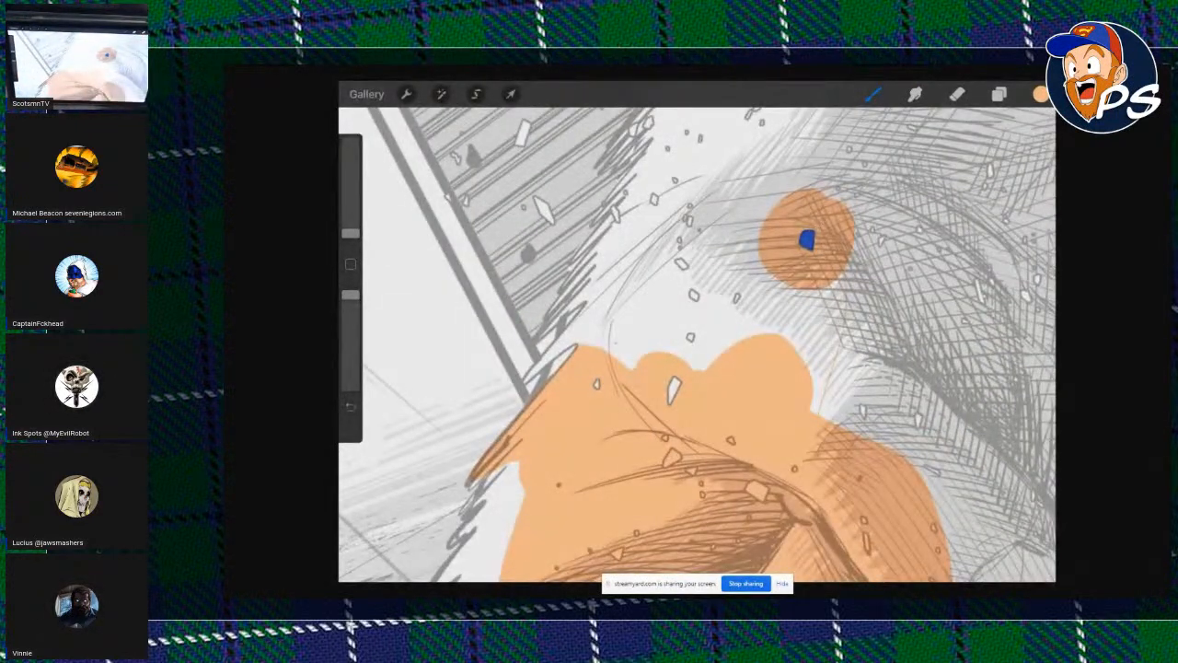
{"action": "mouse_move", "coordinate": [829, 281]}
{"action": "left_mouse_down"}
{"action": "mouse_move", "coordinate": [814, 359]}
{"action": "mouse_move", "coordinate": [764, 405]}
{"action": "left_mouse_up"}
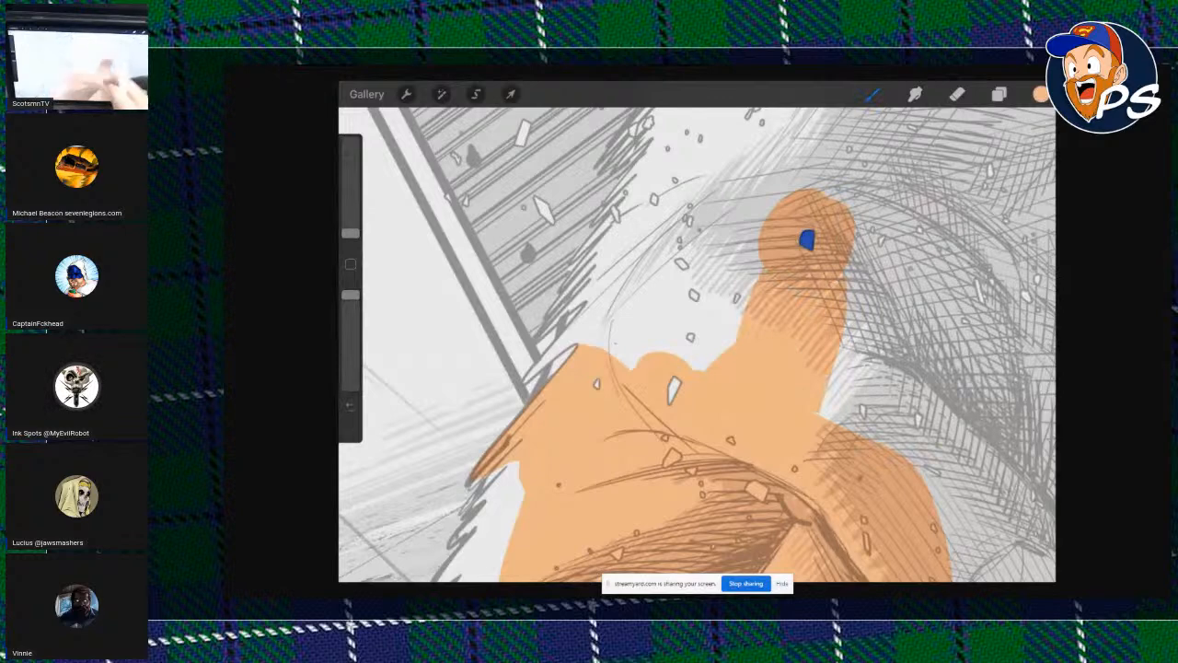
Outline a large area of the forearm out to the page edge and fill it with peach.
{"action": "scroll", "coordinate": [697, 344], "scroll_direction": "down", "scroll_amount": 8}
{"action": "scroll", "coordinate": [696, 344], "scroll_direction": "up", "scroll_amount": 3}
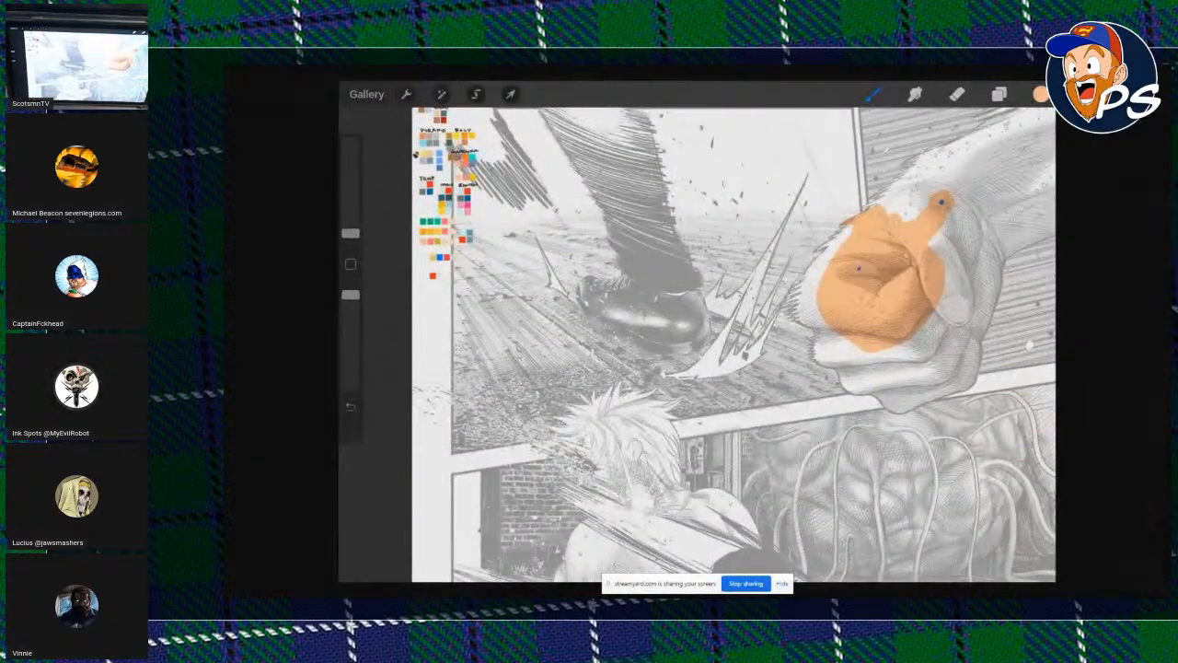
{"action": "left_click_drag", "start_coordinate": [883, 285], "coordinate": [644, 419]}
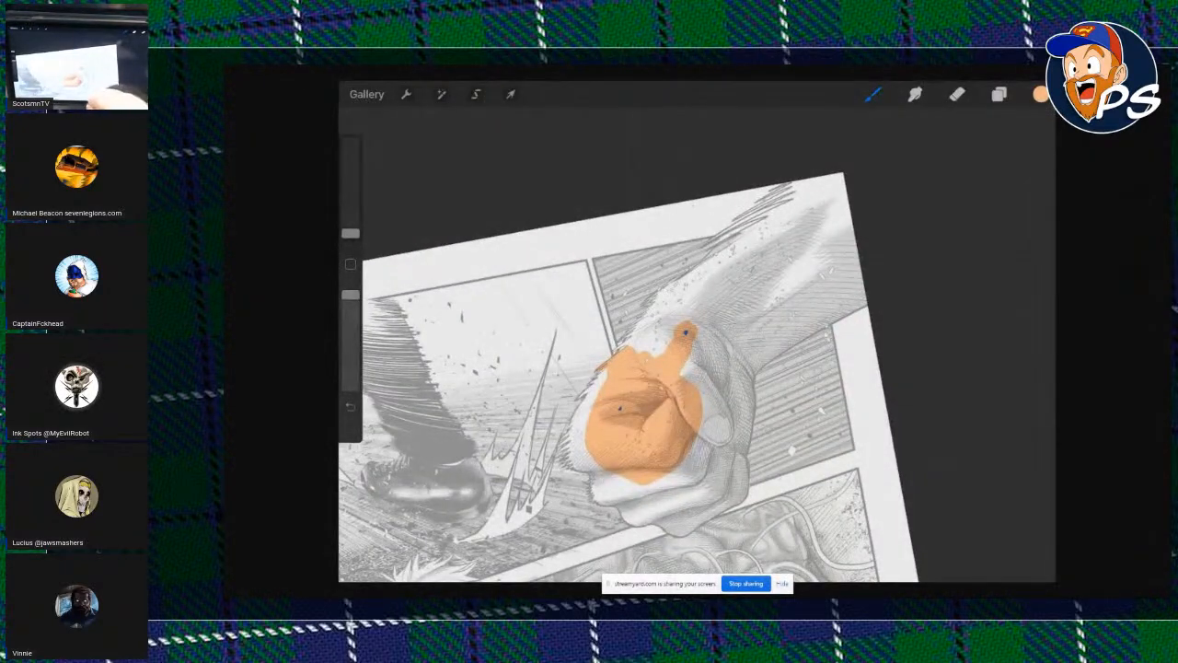
{"action": "left_click_drag", "start_coordinate": [1041, 93], "coordinate": [764, 304]}
Enclose part of the unfilled forearm strip along the panel border and page edge and fill it with peach.
{"action": "scroll", "coordinate": [697, 341], "scroll_direction": "up", "scroll_amount": 5}
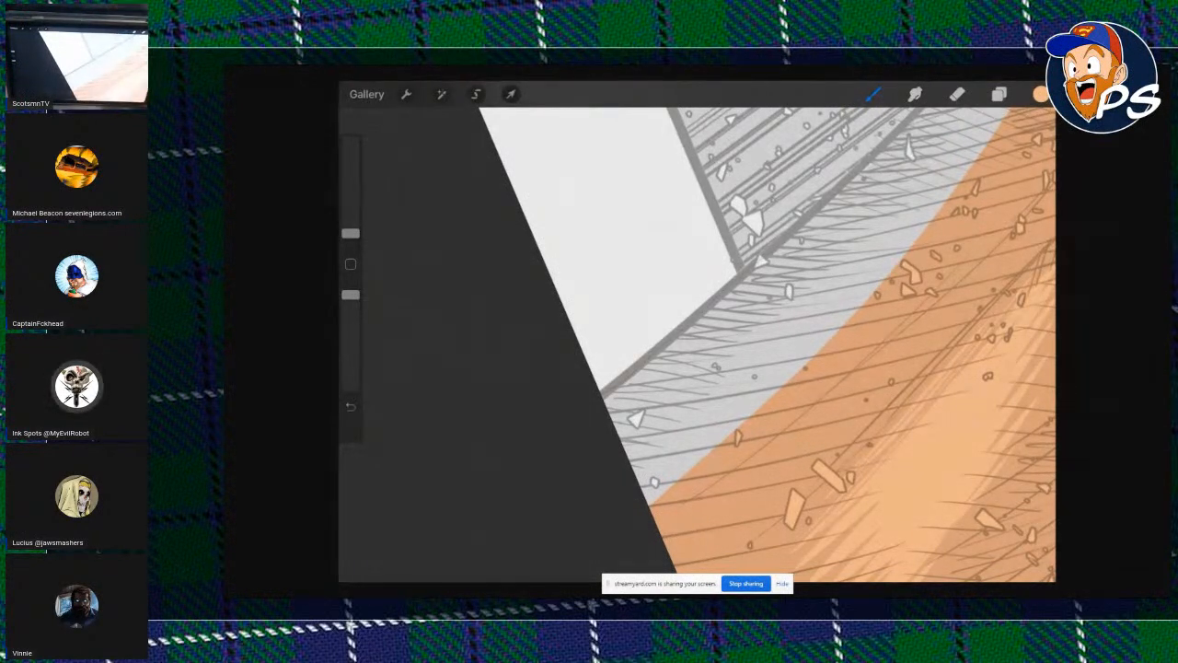
{"action": "left_click_drag", "start_coordinate": [1041, 94], "coordinate": [806, 290]}
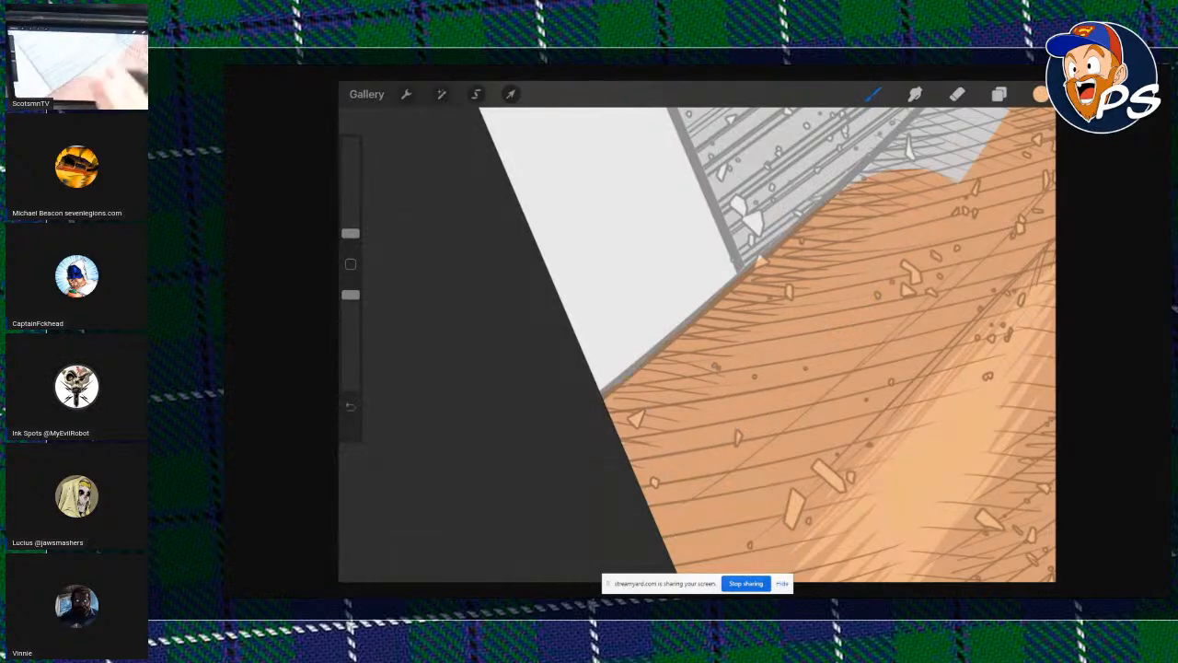
{"action": "scroll", "coordinate": [696, 341], "scroll_direction": "up", "scroll_amount": 3}
{"action": "scroll", "coordinate": [697, 345], "scroll_direction": "up", "scroll_amount": 3}
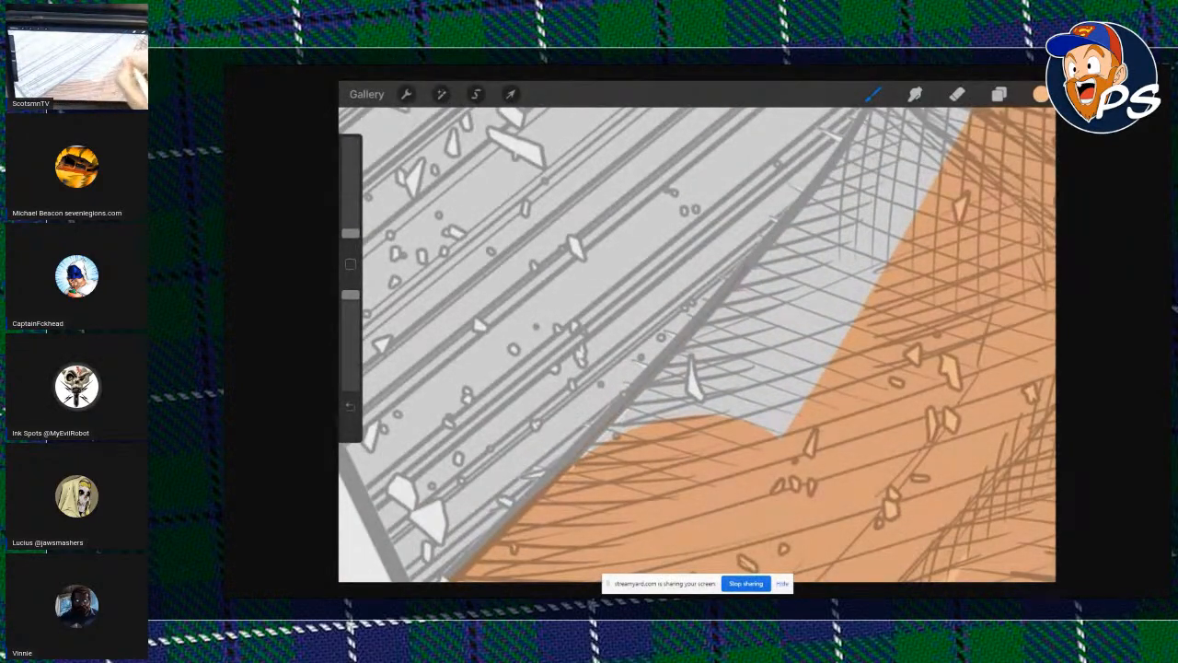
Enclose the remaining forearm strip along the panel-side contour up past the wrist crease and fill both sections with peach.
{"action": "left_click_drag", "start_coordinate": [816, 180], "coordinate": [965, 112]}
{"action": "left_click_drag", "start_coordinate": [1041, 94], "coordinate": [847, 245]}
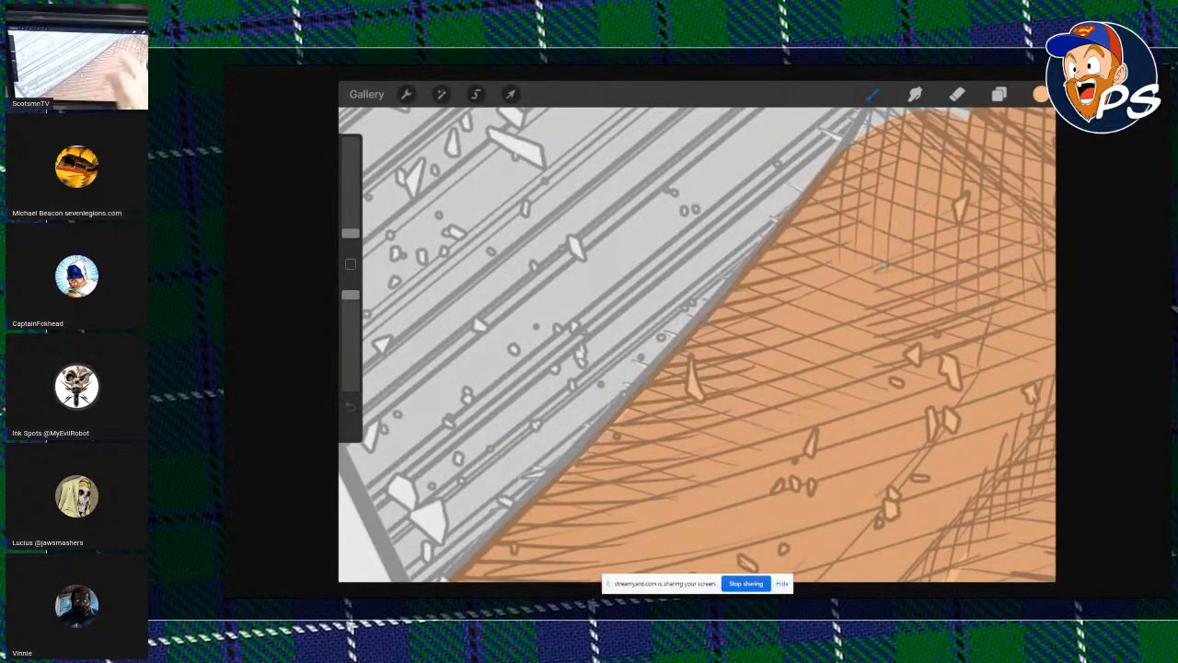
{"action": "scroll", "coordinate": [697, 345], "scroll_direction": "up", "scroll_amount": 3}
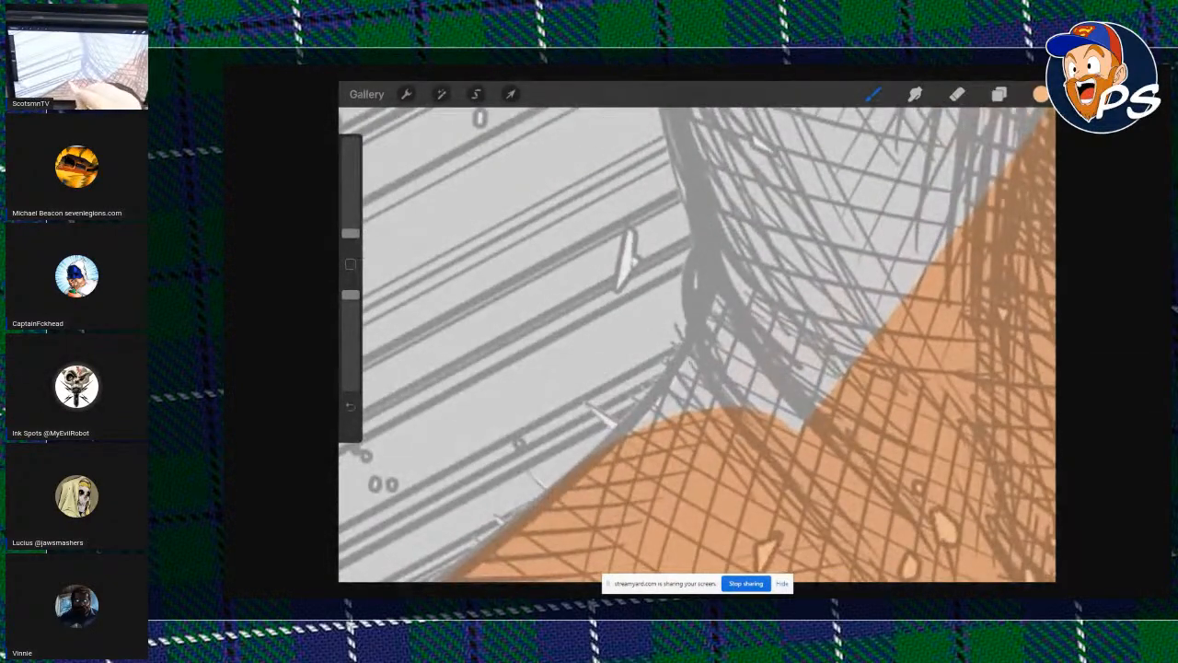
{"action": "mouse_move", "coordinate": [693, 344]}
{"action": "left_mouse_down"}
{"action": "mouse_move", "coordinate": [696, 246]}
{"action": "mouse_move", "coordinate": [926, 164]}
{"action": "mouse_move", "coordinate": [966, 198]}
{"action": "left_mouse_up"}
{"action": "left_click_drag", "start_coordinate": [1041, 93], "coordinate": [852, 263]}
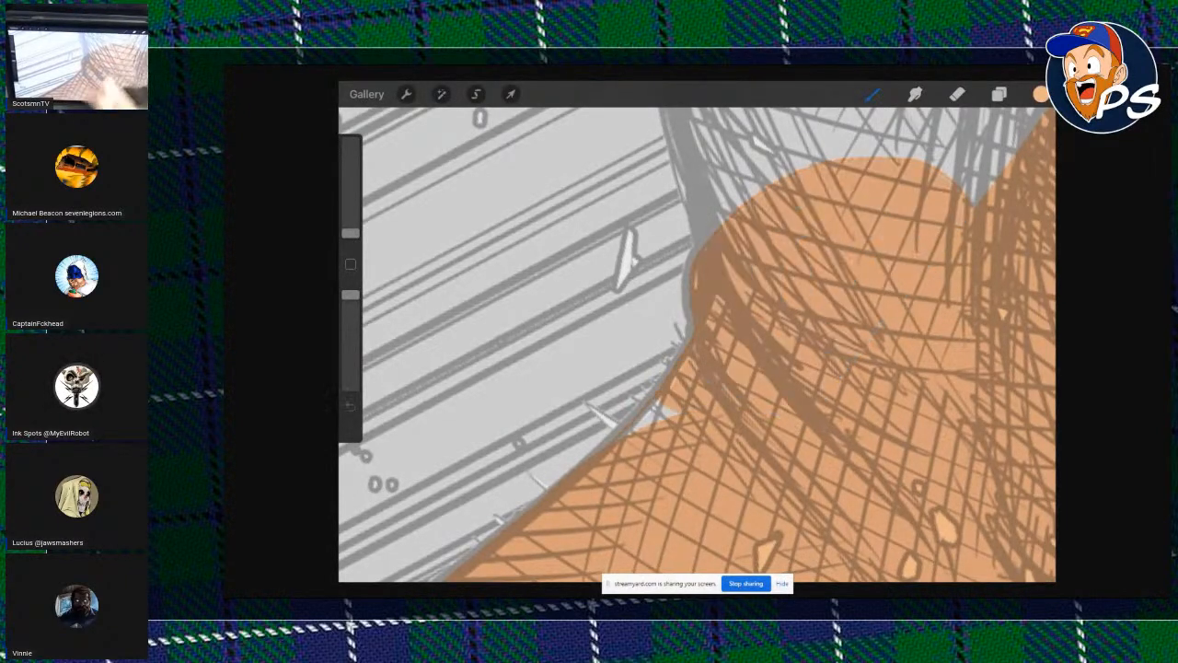
Extend the peach flat up the panel-side edge of the hand by outlining and filling two more sections.
{"action": "scroll", "coordinate": [697, 345], "scroll_direction": "up", "scroll_amount": 3}
{"action": "mouse_move", "coordinate": [545, 425]}
{"action": "left_mouse_down"}
{"action": "mouse_move", "coordinate": [649, 267]}
{"action": "mouse_move", "coordinate": [801, 502]}
{"action": "left_mouse_up"}
{"action": "left_click_drag", "start_coordinate": [1041, 93], "coordinate": [789, 334]}
{"action": "scroll", "coordinate": [697, 345], "scroll_direction": "up", "scroll_amount": 3}
{"action": "mouse_move", "coordinate": [543, 425]}
{"action": "left_mouse_down"}
{"action": "mouse_move", "coordinate": [727, 208]}
{"action": "mouse_move", "coordinate": [741, 479]}
{"action": "left_mouse_up"}
{"action": "left_click_drag", "start_coordinate": [1041, 94], "coordinate": [744, 337]}
Enlarge the brush, outline the cross-hatched bulge on the side of the hand, and fill it with peach.
{"action": "scroll", "coordinate": [697, 345], "scroll_direction": "down", "scroll_amount": 3}
{"action": "left_click_drag", "start_coordinate": [350, 232], "coordinate": [350, 221]}
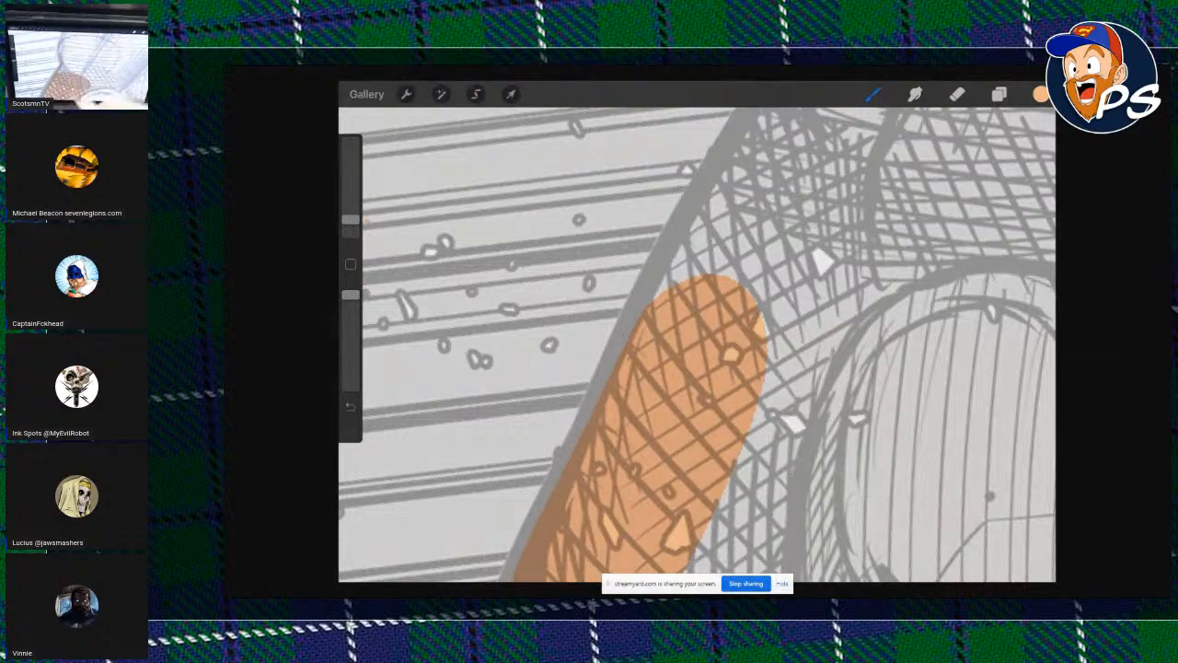
{"action": "scroll", "coordinate": [696, 344], "scroll_direction": "up", "scroll_amount": 3}
{"action": "left_click_drag", "start_coordinate": [584, 317], "coordinate": [755, 436]}
{"action": "left_click_drag", "start_coordinate": [1040, 94], "coordinate": [812, 273]}
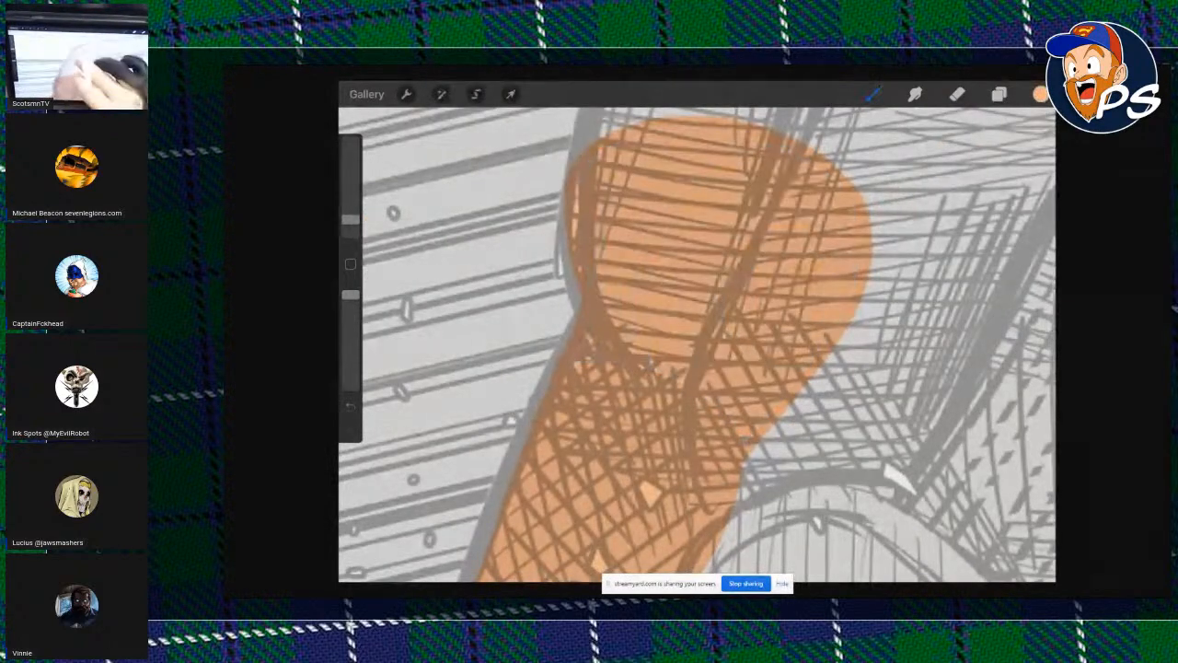
Outline and fill two more sections along the fist's outer contour towards the little finger's knuckle.
{"action": "scroll", "coordinate": [696, 344], "scroll_direction": "up", "scroll_amount": 4}
{"action": "left_click_drag", "start_coordinate": [547, 421], "coordinate": [615, 254]}
{"action": "mouse_move", "coordinate": [686, 170]}
{"action": "left_mouse_down"}
{"action": "mouse_move", "coordinate": [768, 147]}
{"action": "mouse_move", "coordinate": [949, 140]}
{"action": "mouse_move", "coordinate": [891, 381]}
{"action": "mouse_move", "coordinate": [784, 472]}
{"action": "left_mouse_up"}
{"action": "left_click_drag", "start_coordinate": [1040, 94], "coordinate": [785, 331]}
{"action": "scroll", "coordinate": [697, 344], "scroll_direction": "down", "scroll_amount": 5}
{"action": "scroll", "coordinate": [696, 344], "scroll_direction": "up", "scroll_amount": 3}
{"action": "mouse_move", "coordinate": [534, 361]}
{"action": "left_mouse_down"}
{"action": "mouse_move", "coordinate": [675, 158]}
{"action": "mouse_move", "coordinate": [916, 166]}
{"action": "mouse_move", "coordinate": [736, 534]}
{"action": "left_mouse_up"}
{"action": "left_click_drag", "start_coordinate": [1039, 94], "coordinate": [760, 308]}
{"action": "scroll", "coordinate": [697, 344], "scroll_direction": "down", "scroll_amount": 5}
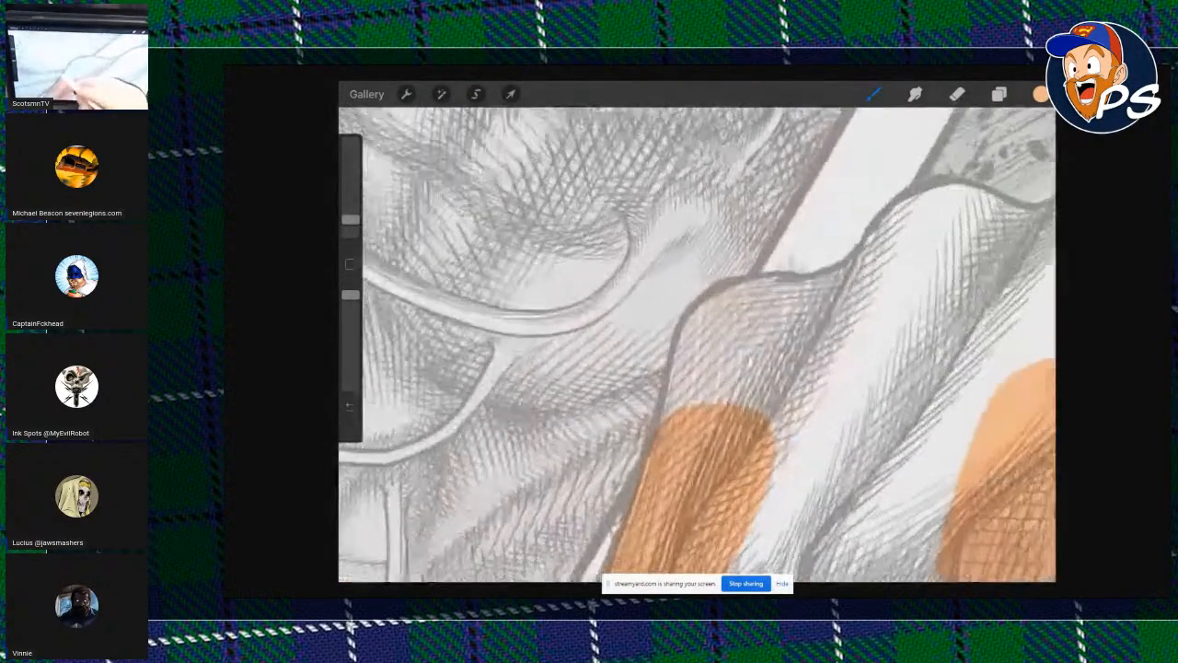
Outline the rounded end of the outermost knuckle along its ink contour and fill it with peach.
{"action": "scroll", "coordinate": [696, 344], "scroll_direction": "up", "scroll_amount": 3}
{"action": "mouse_move", "coordinate": [591, 393]}
{"action": "left_mouse_down"}
{"action": "mouse_move", "coordinate": [646, 276]}
{"action": "mouse_move", "coordinate": [715, 251]}
{"action": "mouse_move", "coordinate": [764, 254]}
{"action": "mouse_move", "coordinate": [823, 330]}
{"action": "mouse_move", "coordinate": [722, 488]}
{"action": "left_mouse_up"}
{"action": "mouse_move", "coordinate": [1040, 93]}
{"action": "left_mouse_down"}
{"action": "mouse_move", "coordinate": [917, 166]}
{"action": "mouse_move", "coordinate": [745, 330]}
{"action": "left_mouse_up"}
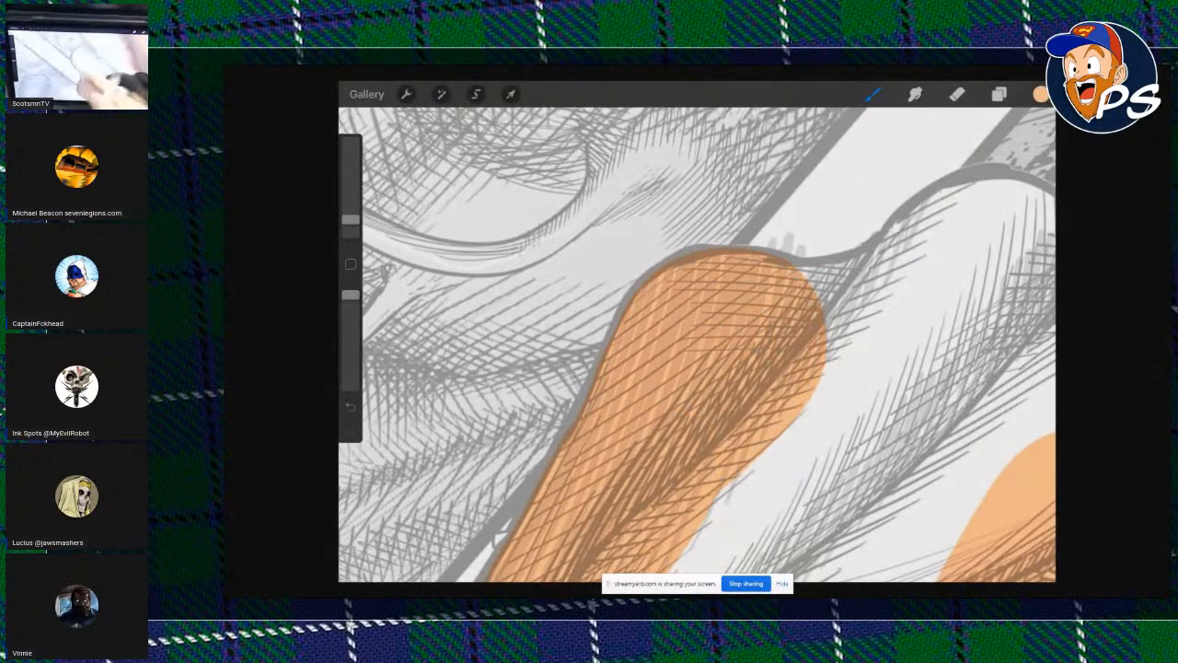
Trace the contour across to the neighbouring knuckle, enclose that knuckle, and fill it and the adjoining gap with peach.
{"action": "scroll", "coordinate": [697, 345], "scroll_direction": "up", "scroll_amount": 5}
{"action": "mouse_move", "coordinate": [563, 127]}
{"action": "left_mouse_down"}
{"action": "mouse_move", "coordinate": [603, 247]}
{"action": "mouse_move", "coordinate": [611, 314]}
{"action": "mouse_move", "coordinate": [575, 394]}
{"action": "left_mouse_up"}
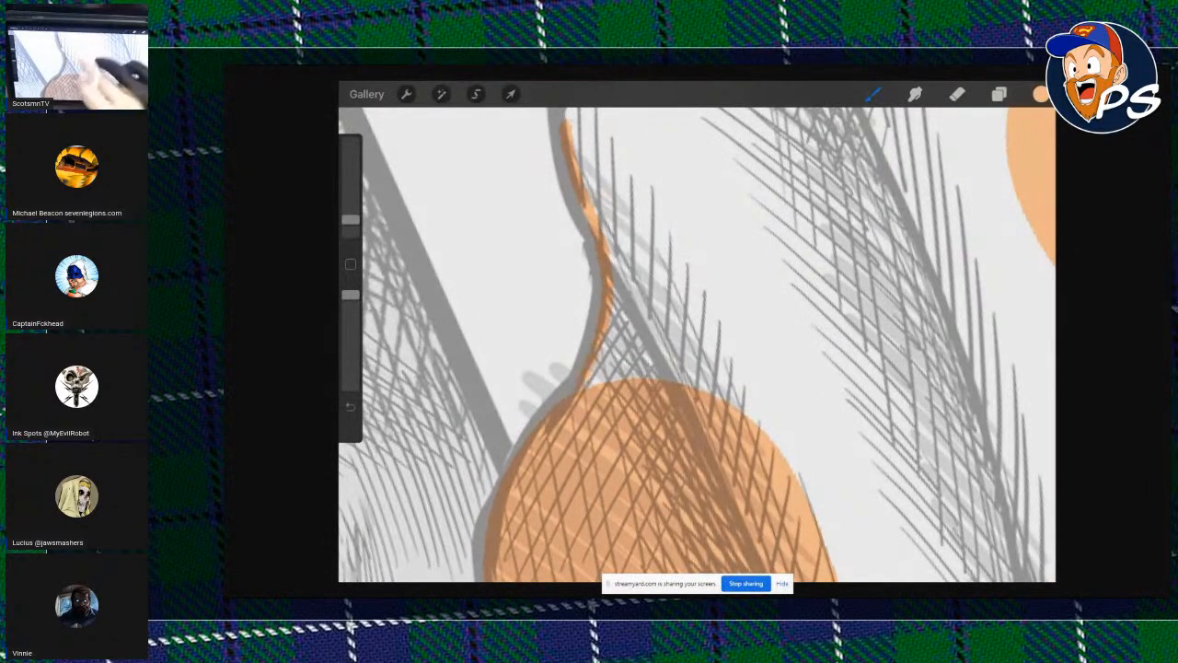
{"action": "scroll", "coordinate": [696, 344], "scroll_direction": "up", "scroll_amount": 5}
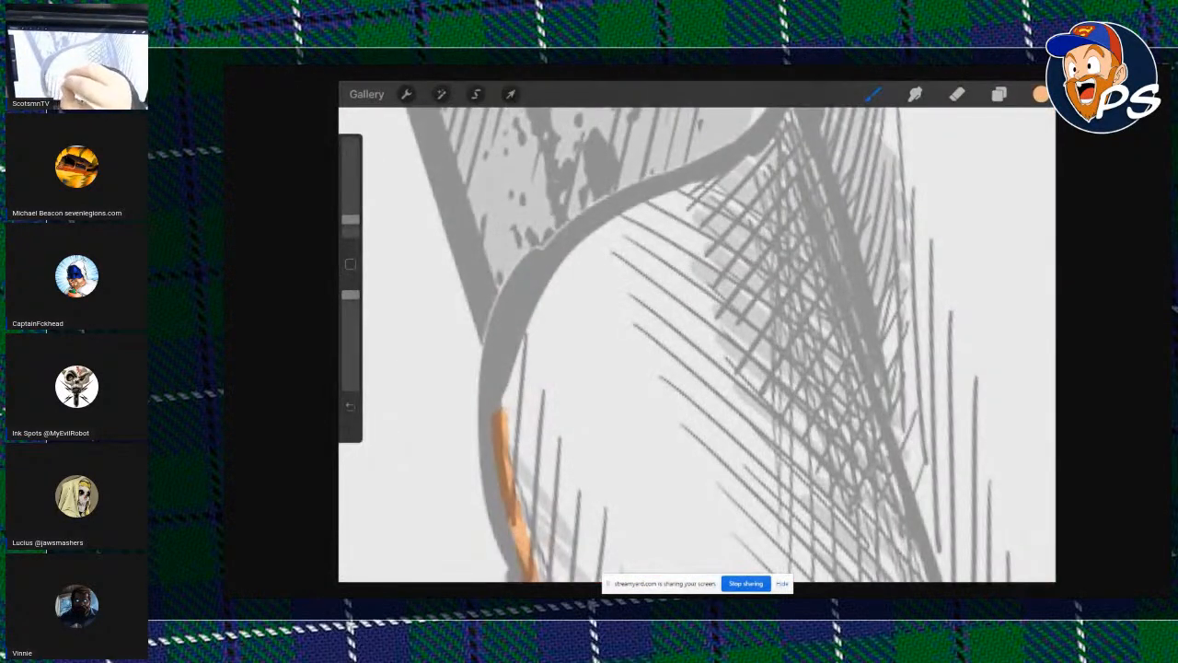
{"action": "mouse_move", "coordinate": [504, 409]}
{"action": "left_mouse_down"}
{"action": "mouse_move", "coordinate": [511, 354]}
{"action": "mouse_move", "coordinate": [549, 287]}
{"action": "mouse_move", "coordinate": [597, 232]}
{"action": "mouse_move", "coordinate": [695, 179]}
{"action": "mouse_move", "coordinate": [859, 257]}
{"action": "mouse_move", "coordinate": [575, 524]}
{"action": "left_mouse_up"}
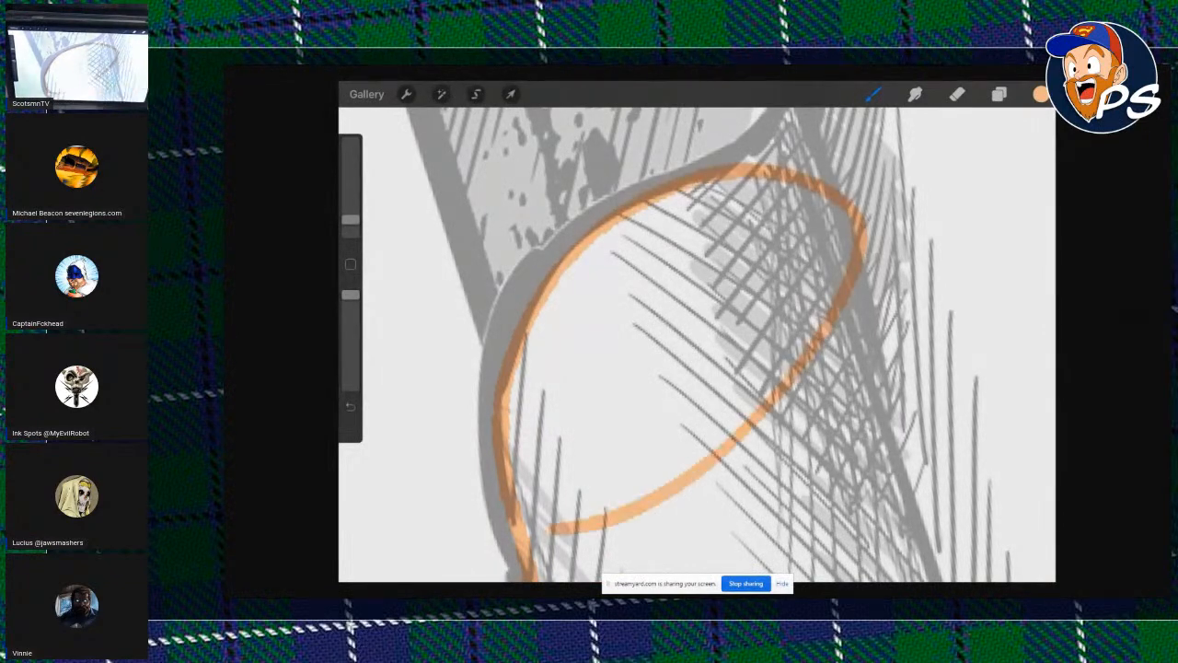
{"action": "left_click_drag", "start_coordinate": [1040, 94], "coordinate": [667, 348]}
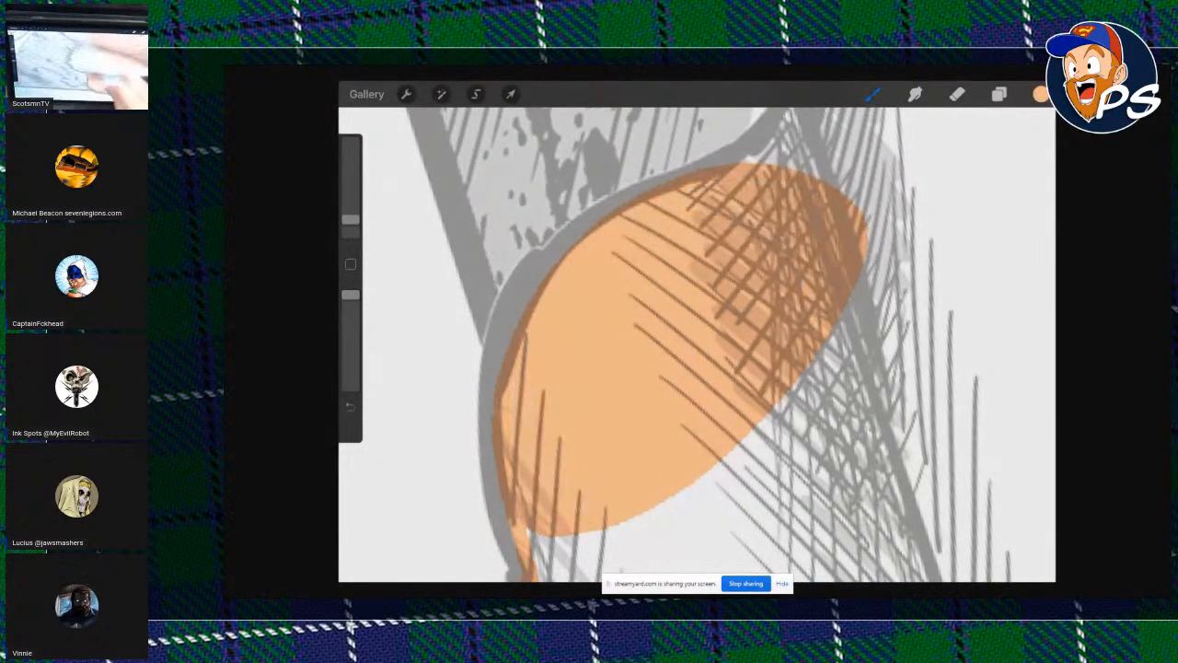
{"action": "scroll", "coordinate": [697, 344], "scroll_direction": "down", "scroll_amount": 5}
{"action": "left_click_drag", "start_coordinate": [1040, 94], "coordinate": [871, 399]}
{"action": "scroll", "coordinate": [697, 344], "scroll_direction": "down", "scroll_amount": 5}
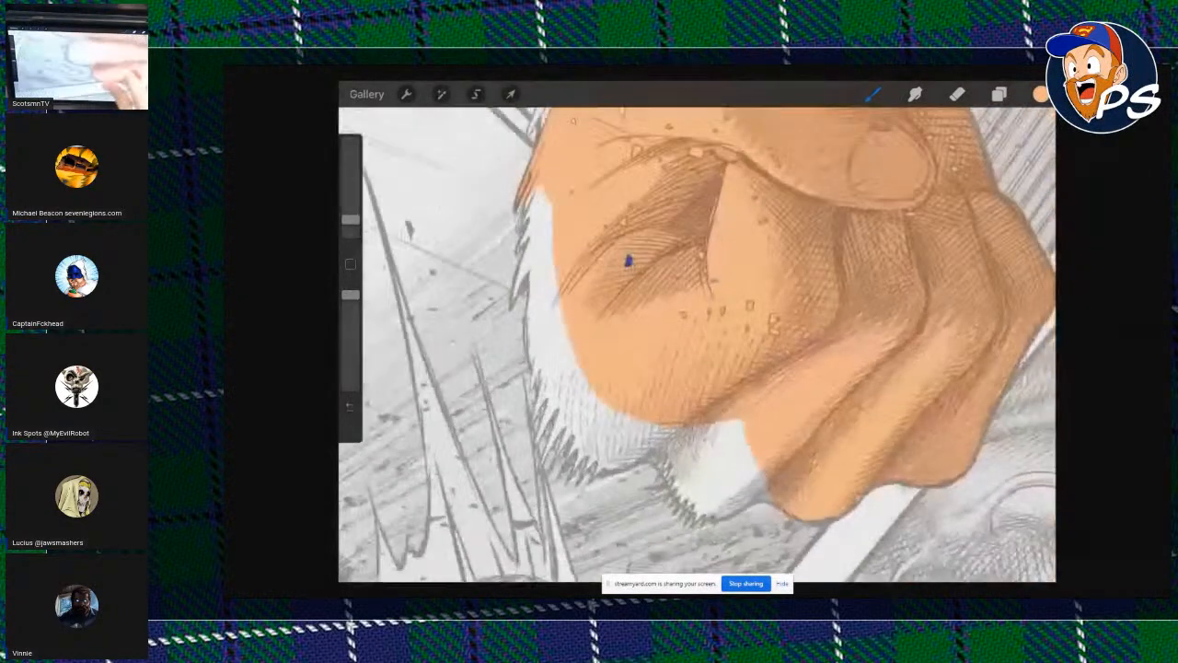
Trace the next knuckle's contour through the jagged ink edge to the existing flat and fill the enclosed area with peach.
{"action": "scroll", "coordinate": [697, 344], "scroll_direction": "up", "scroll_amount": 5}
{"action": "scroll", "coordinate": [696, 344], "scroll_direction": "up", "scroll_amount": 3}
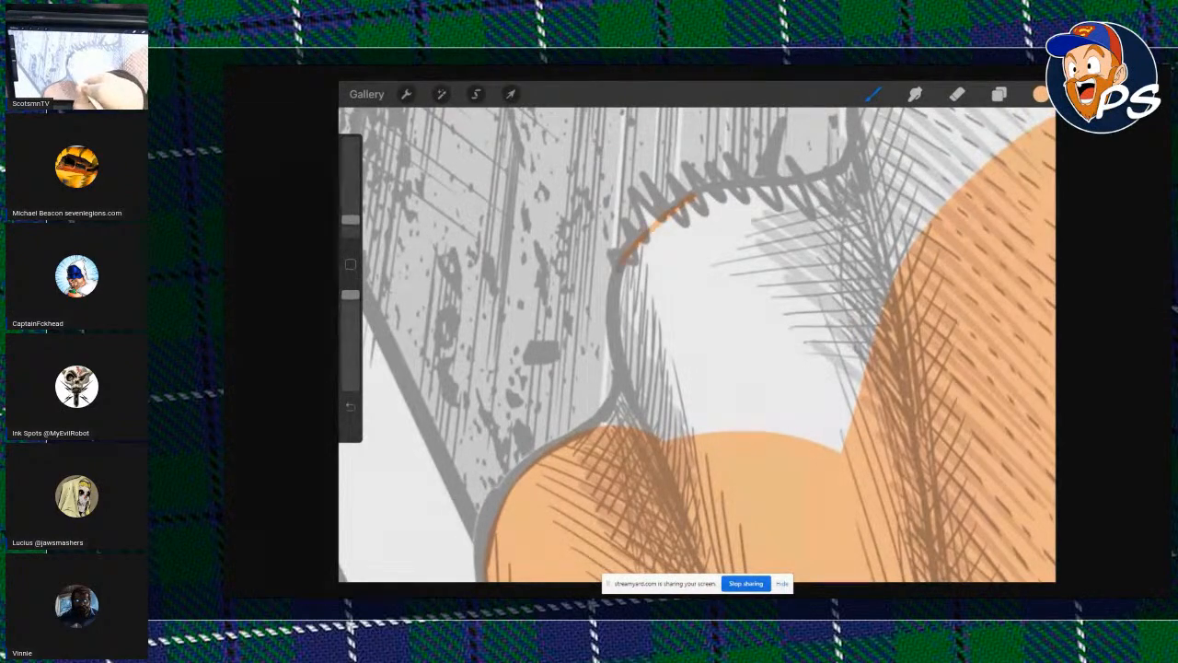
{"action": "scroll", "coordinate": [696, 344], "scroll_direction": "down", "scroll_amount": 5}
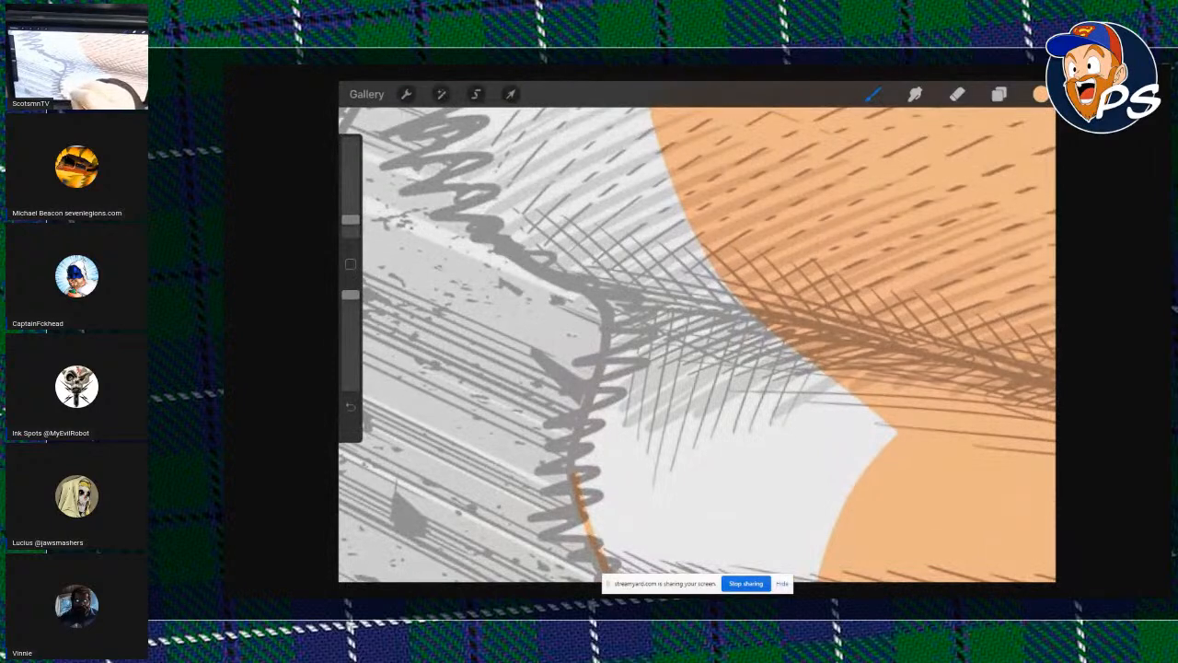
{"action": "left_click_drag", "start_coordinate": [608, 317], "coordinate": [667, 176]}
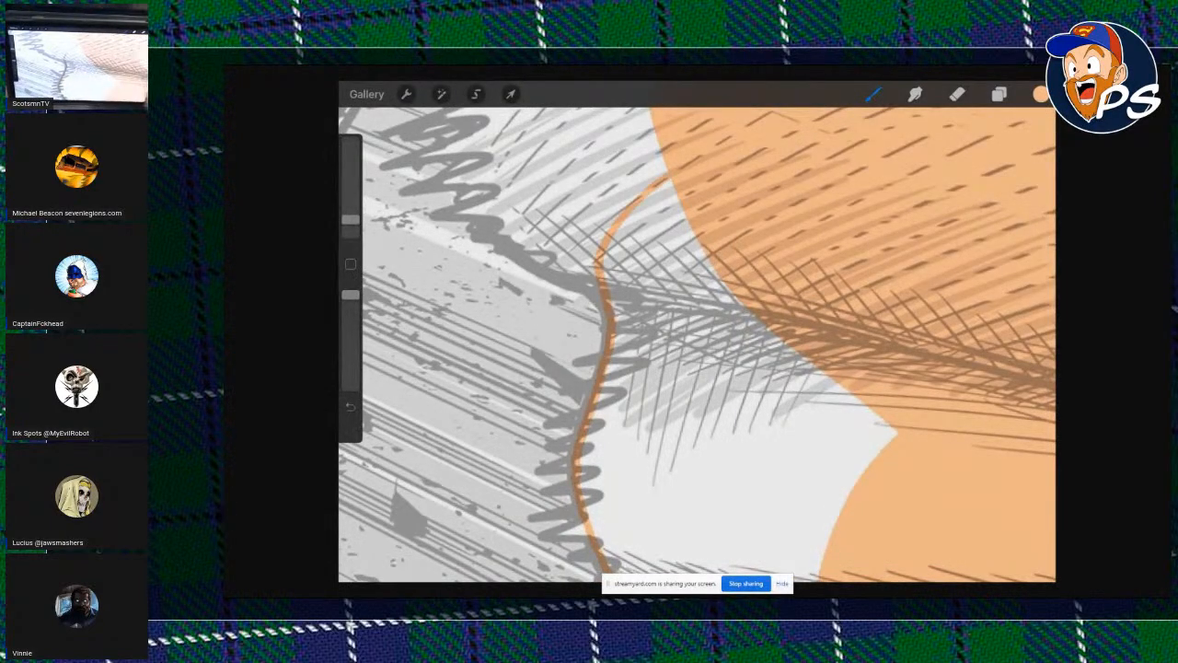
{"action": "left_click_drag", "start_coordinate": [1040, 94], "coordinate": [762, 424]}
{"action": "scroll", "coordinate": [696, 344], "scroll_direction": "down", "scroll_amount": 5}
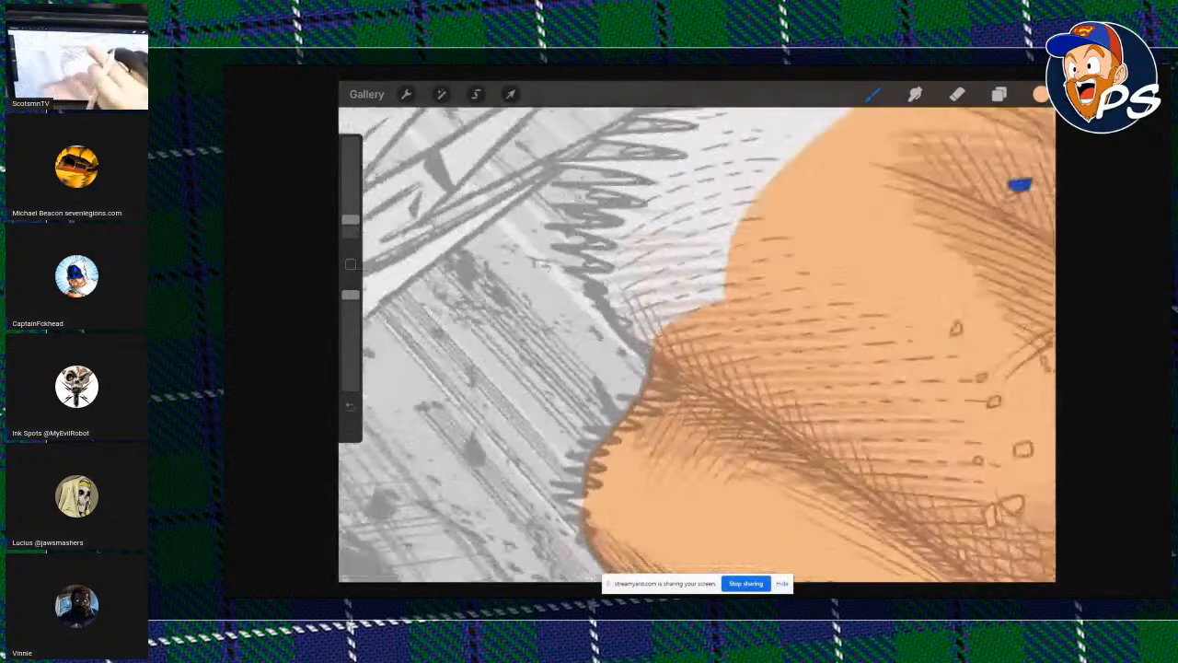
Outline the dashed, hatched area inside the fist's jagged edge and fill it with peach.
{"action": "scroll", "coordinate": [696, 344], "scroll_direction": "up", "scroll_amount": 3}
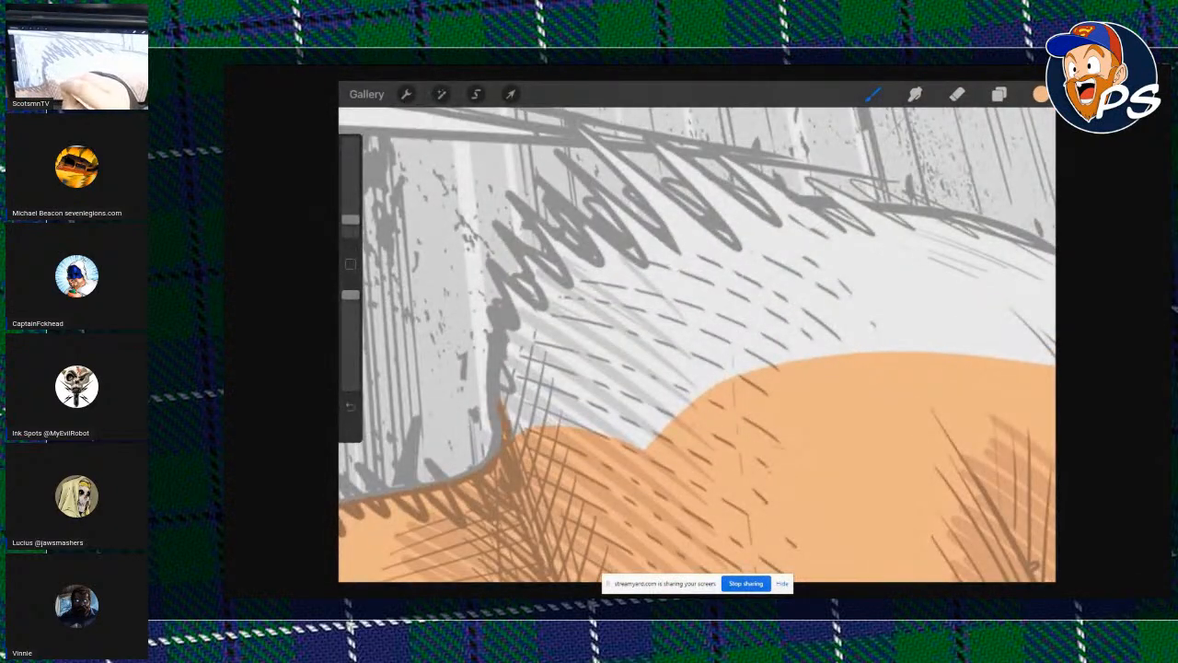
{"action": "mouse_move", "coordinate": [514, 315]}
{"action": "left_mouse_down"}
{"action": "mouse_move", "coordinate": [709, 278]}
{"action": "mouse_move", "coordinate": [987, 285]}
{"action": "mouse_move", "coordinate": [997, 342]}
{"action": "left_mouse_up"}
{"action": "left_click_drag", "start_coordinate": [1040, 94], "coordinate": [790, 363]}
{"action": "left_click_drag", "start_coordinate": [1040, 94], "coordinate": [789, 303]}
{"action": "scroll", "coordinate": [697, 344], "scroll_direction": "up", "scroll_amount": 3}
Trace inside the jagged fist edge near the blue rubble piece in short strokes and fill the enclosed strip with peach.
{"action": "scroll", "coordinate": [697, 344], "scroll_direction": "up", "scroll_amount": 2}
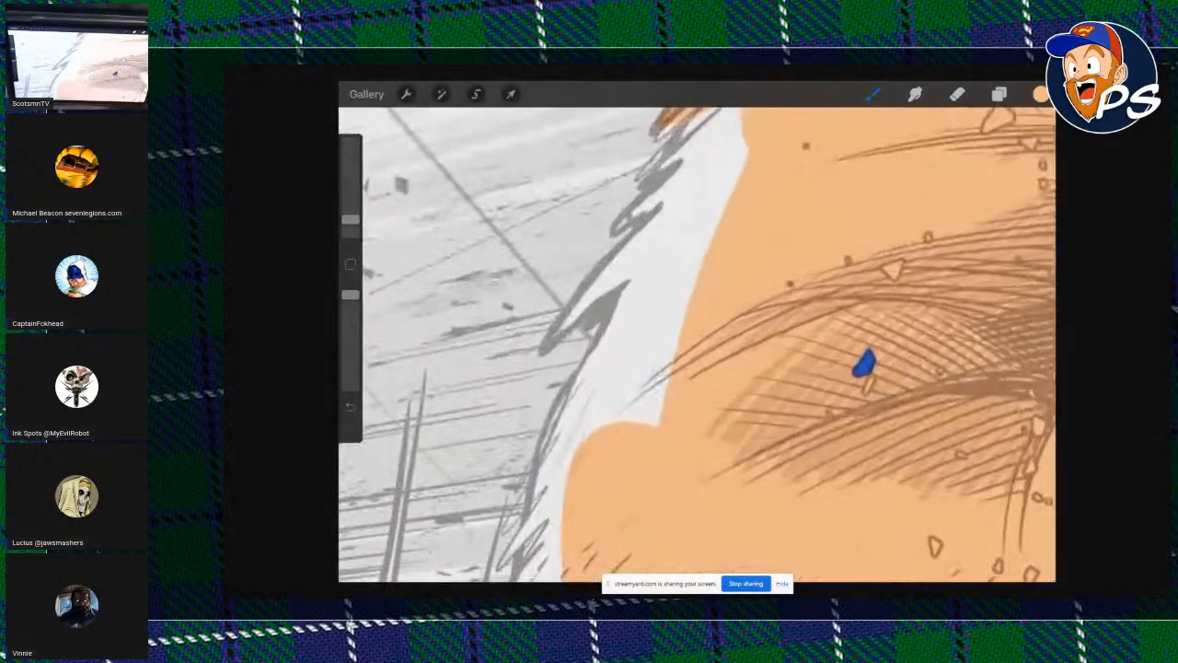
{"action": "left_click_drag", "start_coordinate": [581, 445], "coordinate": [610, 326]}
{"action": "left_click_drag", "start_coordinate": [625, 278], "coordinate": [655, 223]}
{"action": "left_click_drag", "start_coordinate": [670, 179], "coordinate": [742, 118]}
{"action": "left_click_drag", "start_coordinate": [1040, 94], "coordinate": [681, 267]}
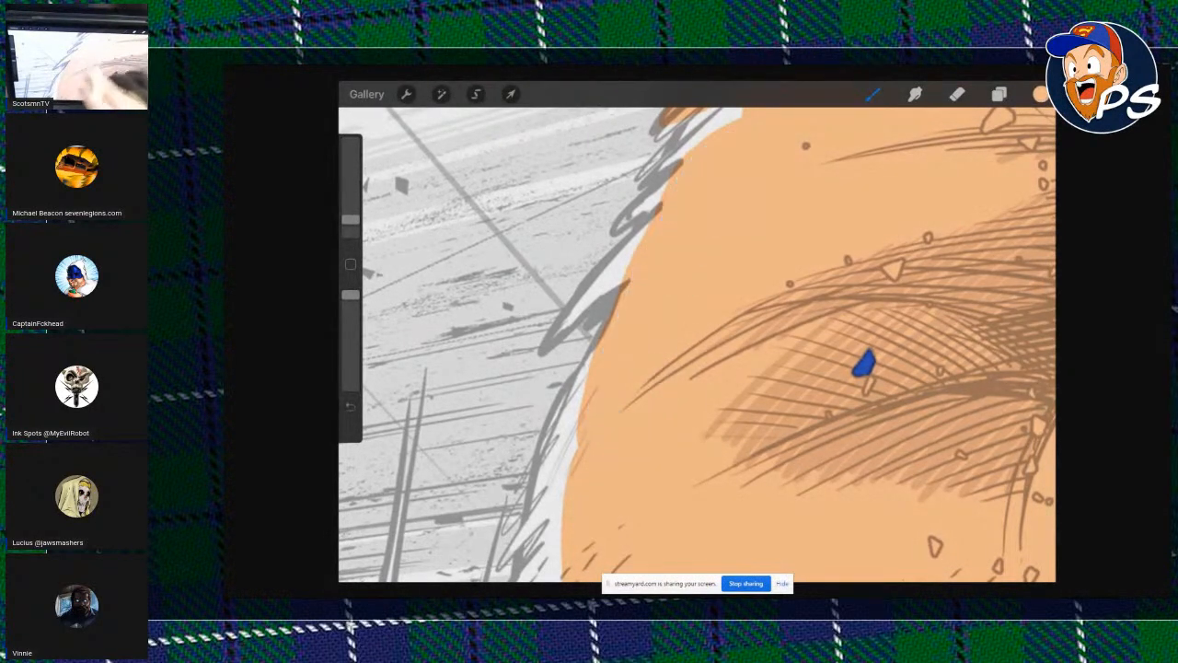
Enclose the leftover gap among the jagged ink spikes, fill it with peach, and touch up the spike edge.
{"action": "scroll", "coordinate": [709, 313], "scroll_direction": "up", "scroll_amount": 5}
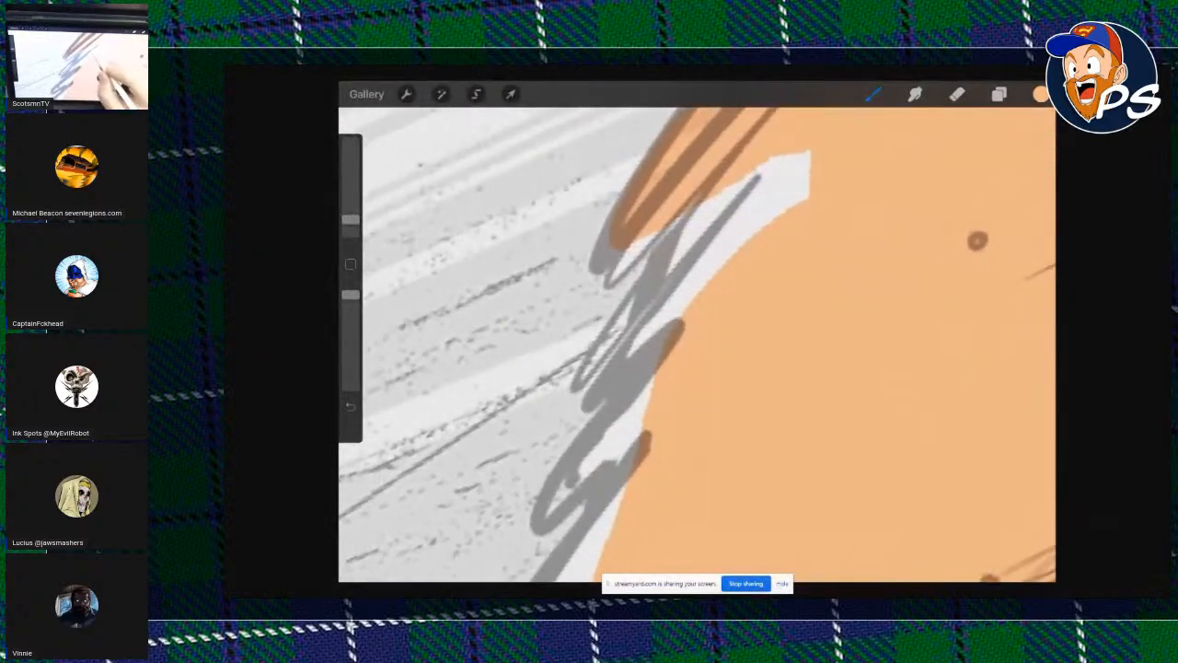
{"action": "mouse_move", "coordinate": [699, 204]}
{"action": "left_mouse_down"}
{"action": "mouse_move", "coordinate": [669, 241]}
{"action": "mouse_move", "coordinate": [612, 395]}
{"action": "mouse_move", "coordinate": [658, 359]}
{"action": "left_mouse_up"}
{"action": "left_click_drag", "start_coordinate": [1040, 94], "coordinate": [757, 213]}
{"action": "scroll", "coordinate": [696, 345], "scroll_direction": "down", "scroll_amount": 3}
{"action": "scroll", "coordinate": [696, 344], "scroll_direction": "up", "scroll_amount": 3}
{"action": "mouse_move", "coordinate": [657, 178]}
{"action": "left_mouse_down"}
{"action": "mouse_move", "coordinate": [629, 243]}
{"action": "mouse_move", "coordinate": [603, 405]}
{"action": "mouse_move", "coordinate": [631, 375]}
{"action": "mouse_move", "coordinate": [681, 262]}
{"action": "mouse_move", "coordinate": [656, 223]}
{"action": "left_mouse_up"}
{"action": "scroll", "coordinate": [696, 344], "scroll_direction": "down", "scroll_amount": 5}
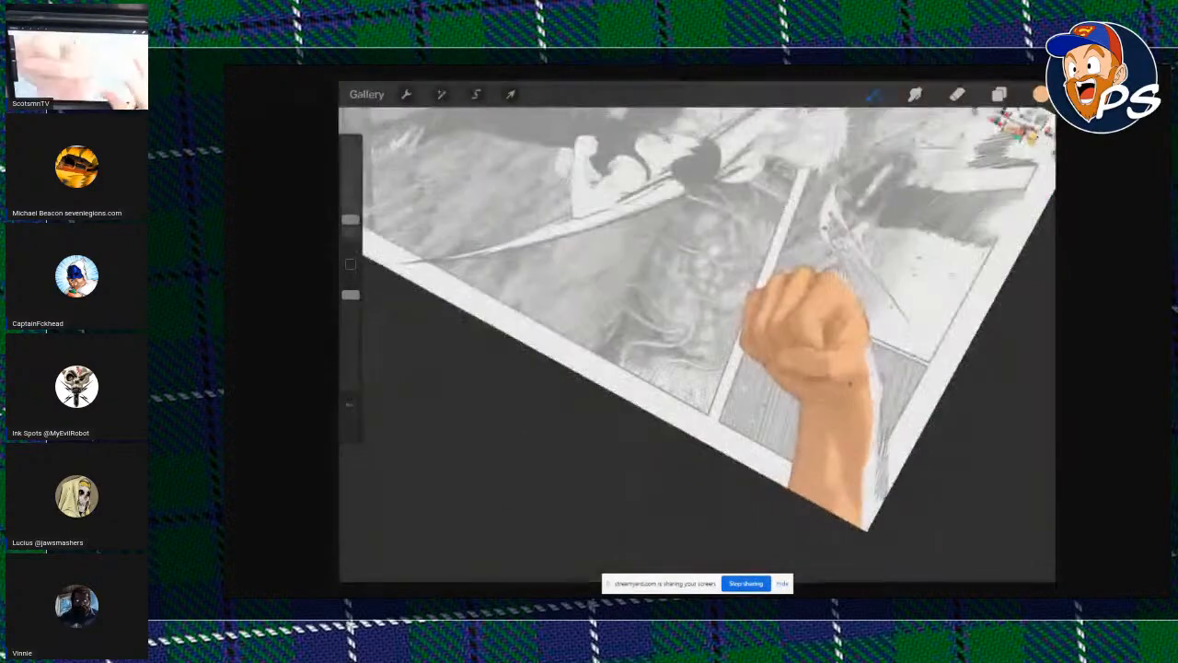
Paint short peach strokes across the flat's pixelated edge to demonstrate its hard, unblended pixels.
{"action": "scroll", "coordinate": [800, 331], "scroll_direction": "up", "scroll_amount": 10}
{"action": "scroll", "coordinate": [699, 344], "scroll_direction": "up", "scroll_amount": 5}
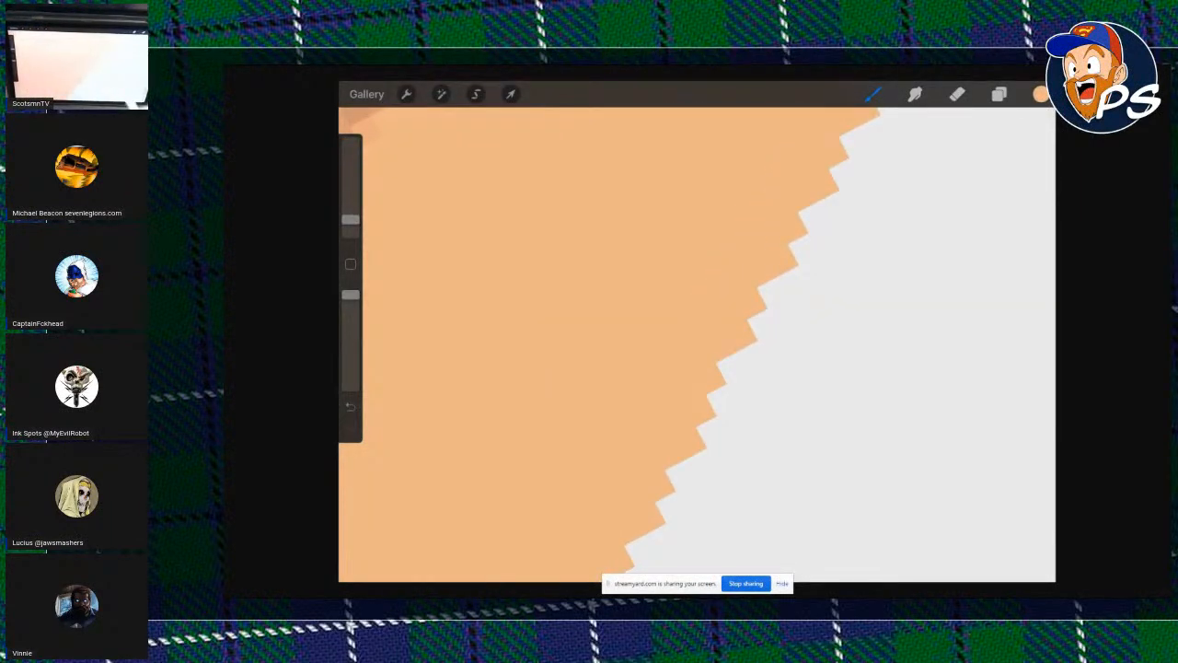
{"action": "left_click_drag", "start_coordinate": [759, 409], "coordinate": [989, 299]}
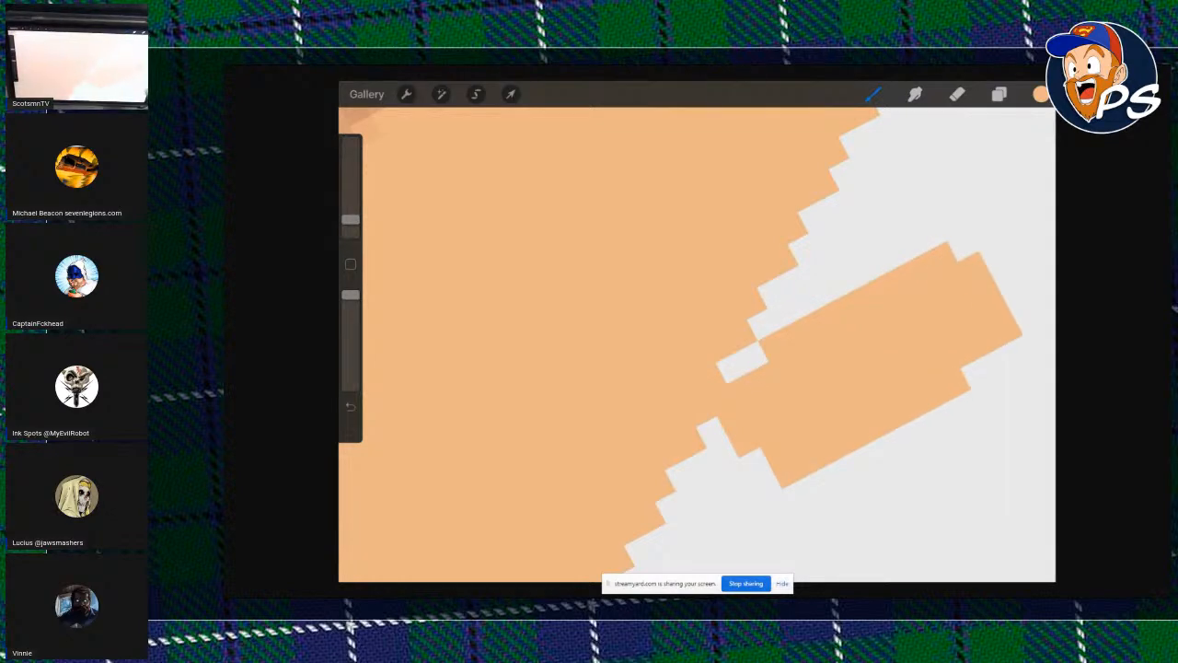
{"action": "left_click_drag", "start_coordinate": [727, 405], "coordinate": [920, 216]}
{"action": "scroll", "coordinate": [697, 344], "scroll_direction": "down", "scroll_amount": 10}
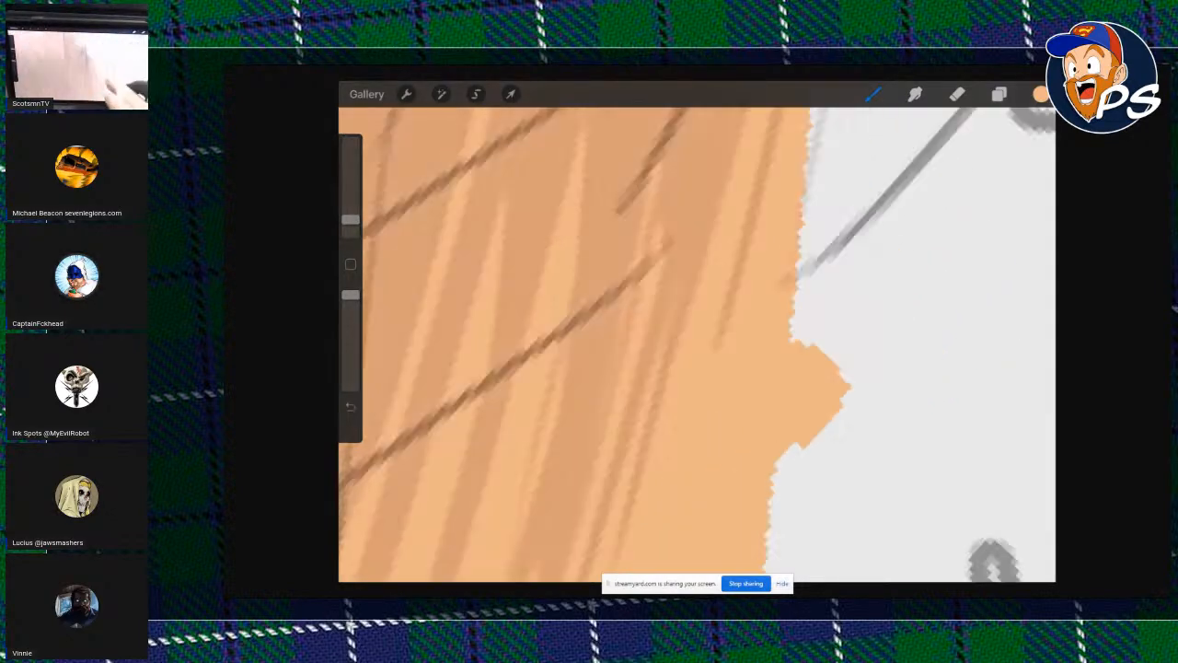
Outline a long curved area around the small rubble pieces inside the jagged edge and fill it with peach.
{"action": "scroll", "coordinate": [696, 344], "scroll_direction": "up", "scroll_amount": 3}
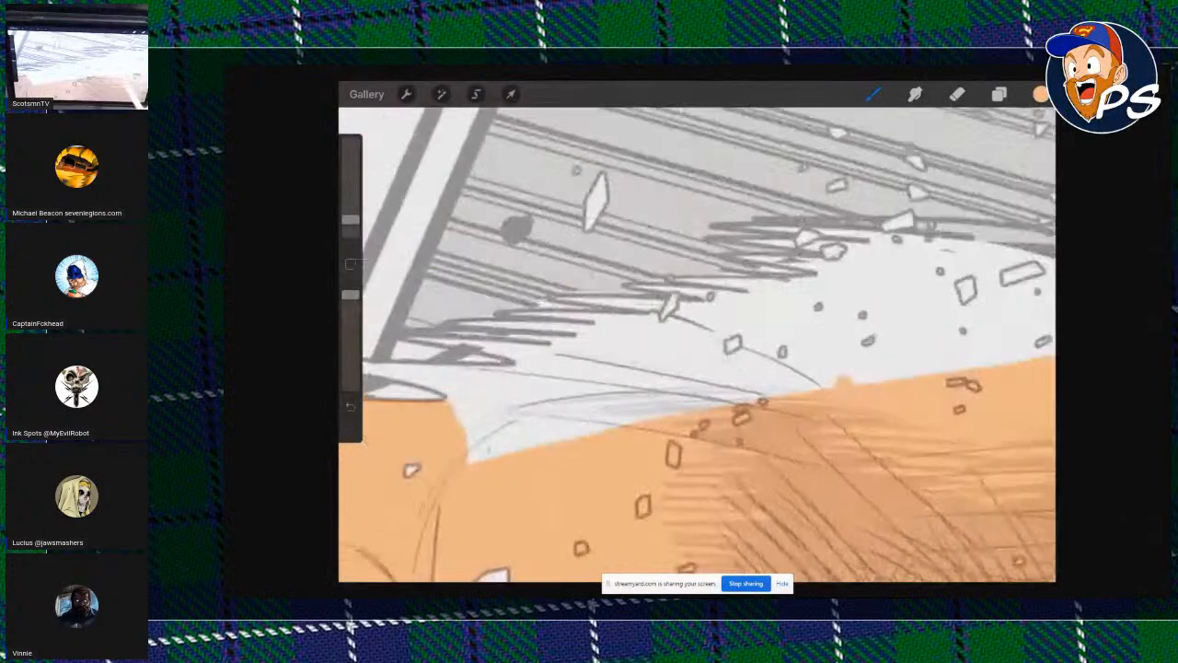
{"action": "mouse_move", "coordinate": [948, 353]}
{"action": "left_mouse_down"}
{"action": "mouse_move", "coordinate": [814, 283]}
{"action": "mouse_move", "coordinate": [452, 459]}
{"action": "left_mouse_up"}
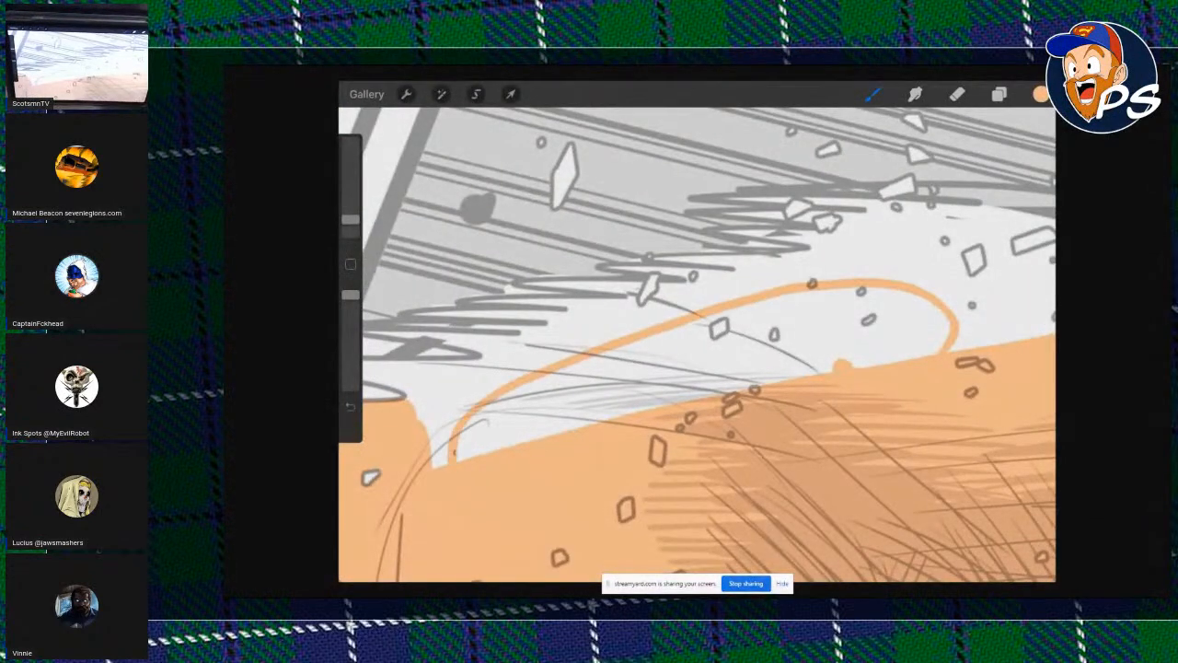
{"action": "left_click_drag", "start_coordinate": [1041, 93], "coordinate": [766, 346]}
{"action": "scroll", "coordinate": [696, 345], "scroll_direction": "down", "scroll_amount": 3}
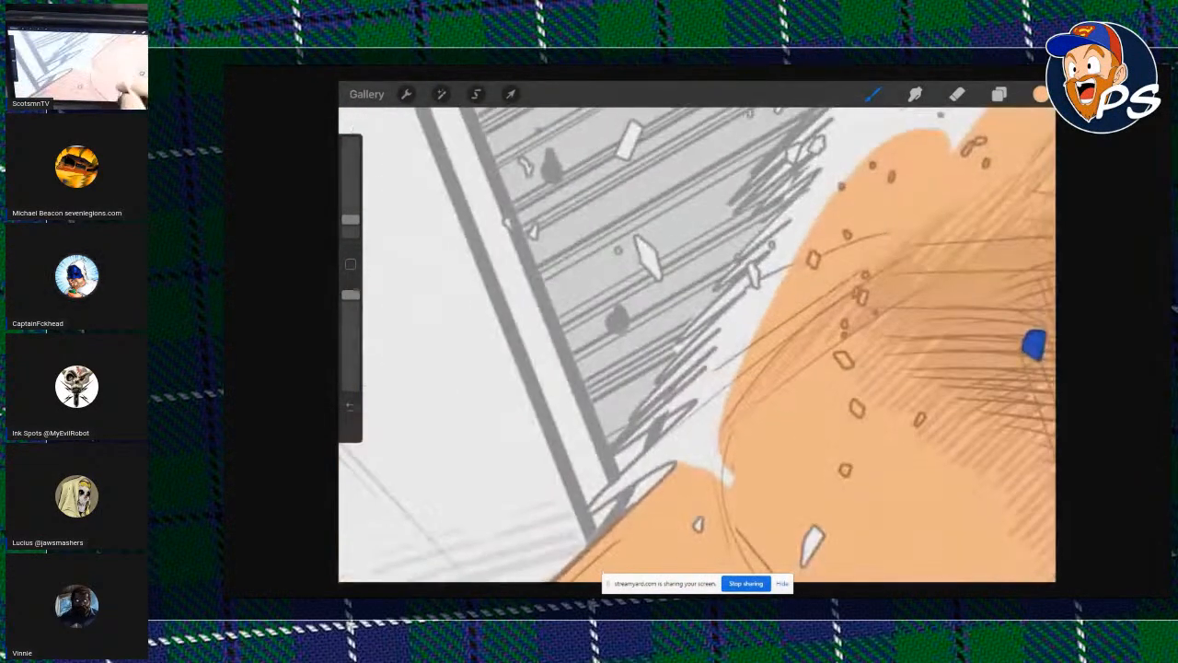
Draw a pointed outline along the ink spike beside the panel border and fill it with peach.
{"action": "scroll", "coordinate": [697, 344], "scroll_direction": "up", "scroll_amount": 5}
{"action": "mouse_move", "coordinate": [762, 172]}
{"action": "left_mouse_down"}
{"action": "mouse_move", "coordinate": [684, 219]}
{"action": "mouse_move", "coordinate": [556, 344]}
{"action": "mouse_move", "coordinate": [734, 266]}
{"action": "left_mouse_up"}
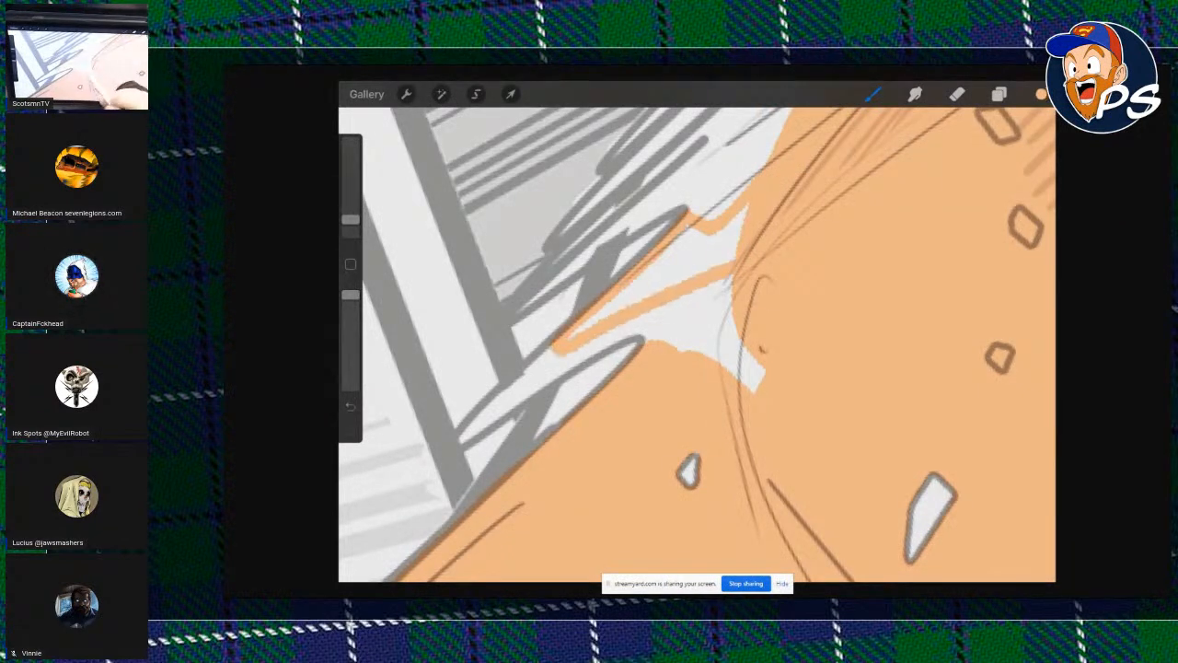
{"action": "left_click_drag", "start_coordinate": [1041, 94], "coordinate": [672, 264]}
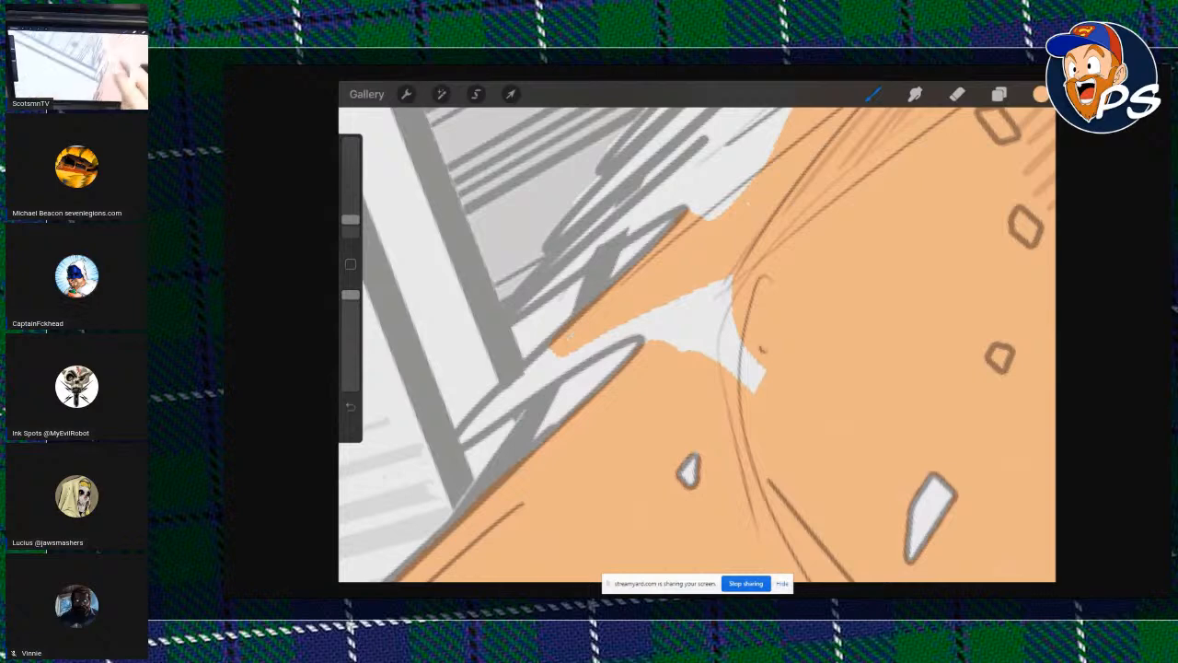
{"action": "scroll", "coordinate": [697, 344], "scroll_direction": "down", "scroll_amount": 5}
Reduce the brush size, trace the lower ink spike's contour, and fill the gap between the spikes with peach.
{"action": "scroll", "coordinate": [696, 344], "scroll_direction": "up", "scroll_amount": 8}
{"action": "left_click_drag", "start_coordinate": [350, 220], "coordinate": [351, 227]}
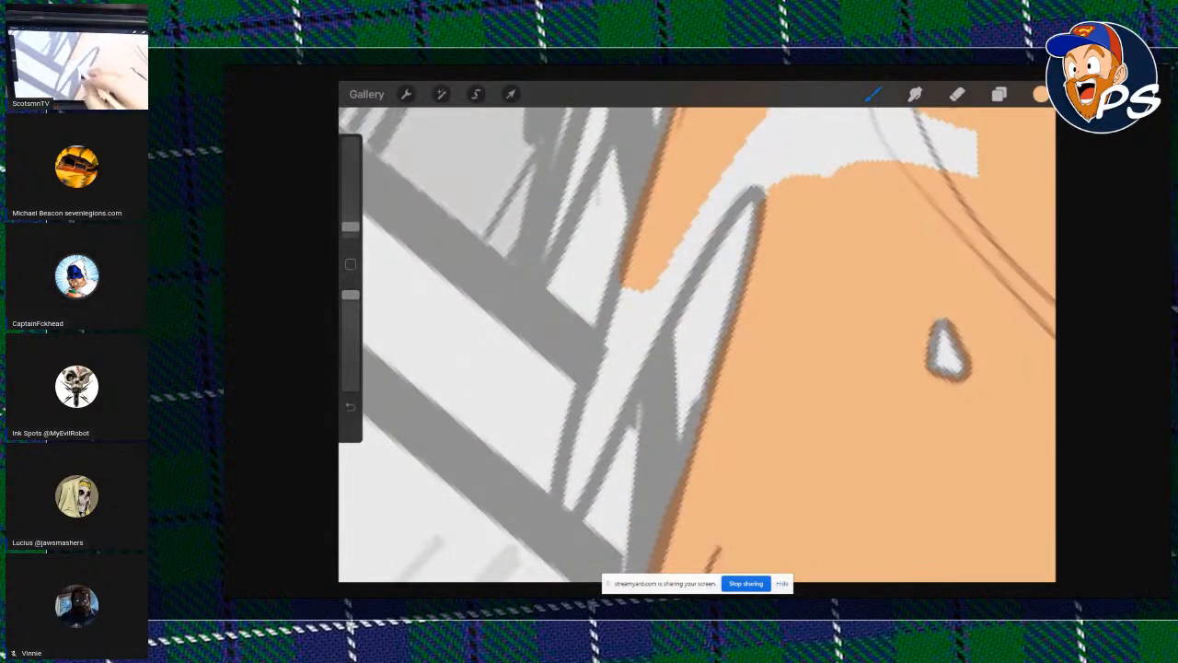
{"action": "mouse_move", "coordinate": [626, 284]}
{"action": "left_mouse_down"}
{"action": "mouse_move", "coordinate": [578, 419]}
{"action": "mouse_move", "coordinate": [565, 517]}
{"action": "mouse_move", "coordinate": [702, 247]}
{"action": "mouse_move", "coordinate": [762, 186]}
{"action": "left_mouse_up"}
{"action": "scroll", "coordinate": [697, 344], "scroll_direction": "down", "scroll_amount": 4}
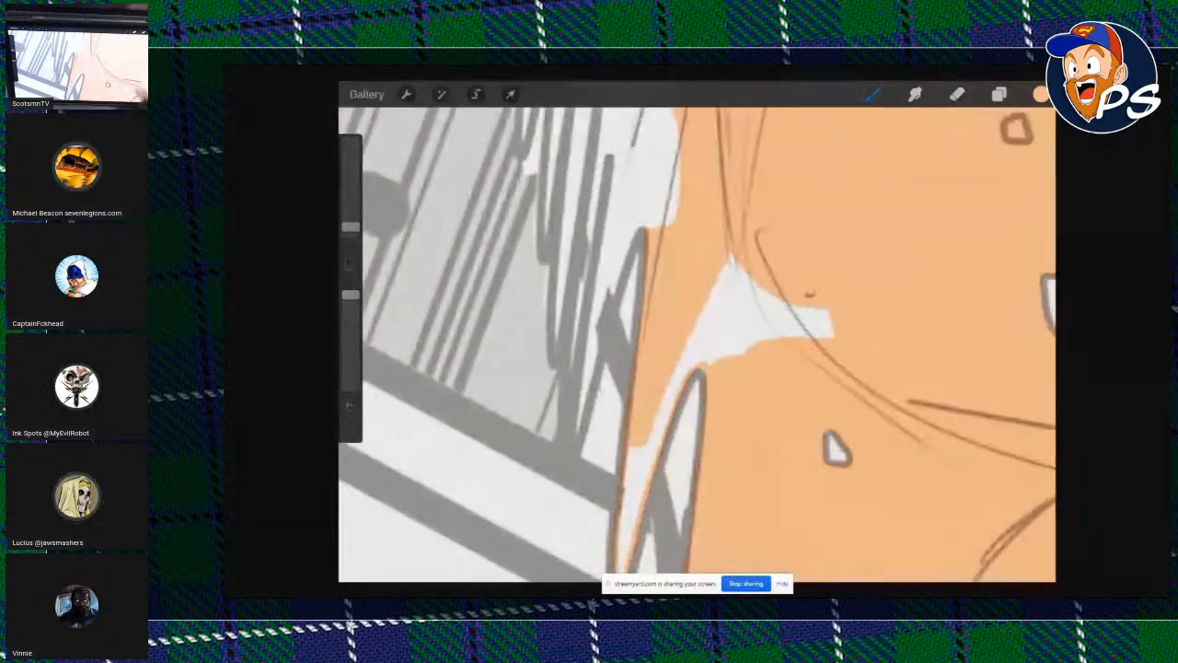
{"action": "left_click_drag", "start_coordinate": [1041, 94], "coordinate": [730, 329]}
{"action": "scroll", "coordinate": [696, 344], "scroll_direction": "down", "scroll_amount": 5}
Trace the upper ink spike and the neighbouring speed line back to the flat and fill the enclosed area with peach.
{"action": "scroll", "coordinate": [697, 344], "scroll_direction": "up", "scroll_amount": 5}
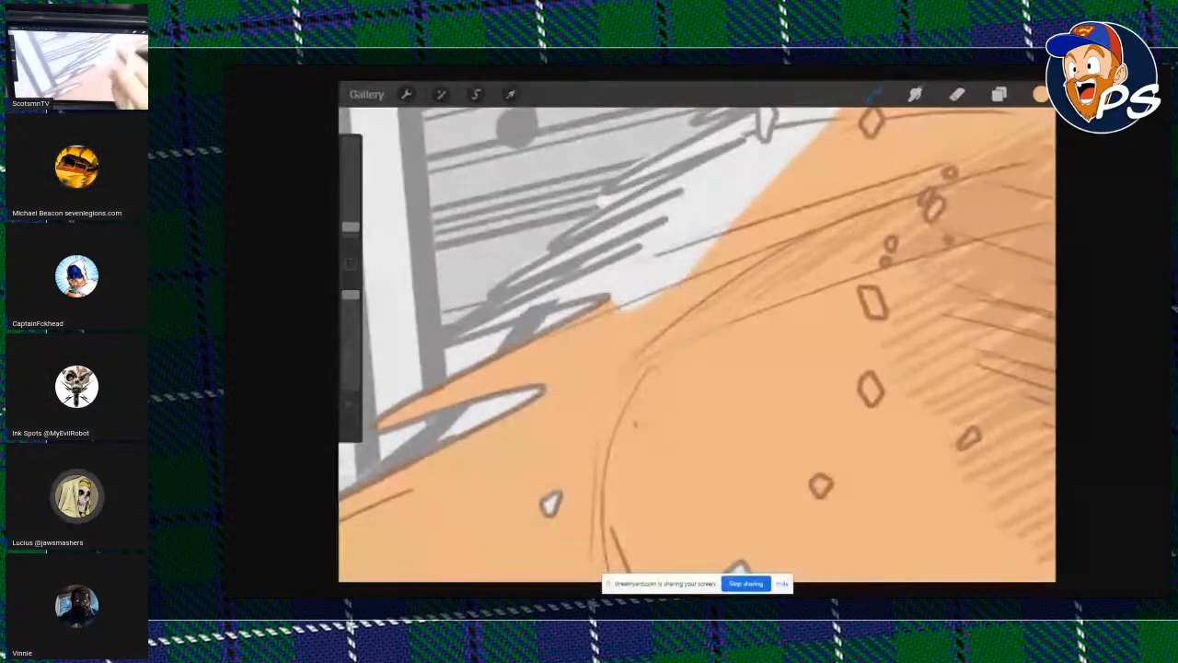
{"action": "scroll", "coordinate": [697, 344], "scroll_direction": "up", "scroll_amount": 4}
{"action": "mouse_move", "coordinate": [766, 283]}
{"action": "left_mouse_down"}
{"action": "mouse_move", "coordinate": [683, 337]}
{"action": "mouse_move", "coordinate": [524, 487]}
{"action": "mouse_move", "coordinate": [594, 403]}
{"action": "left_mouse_up"}
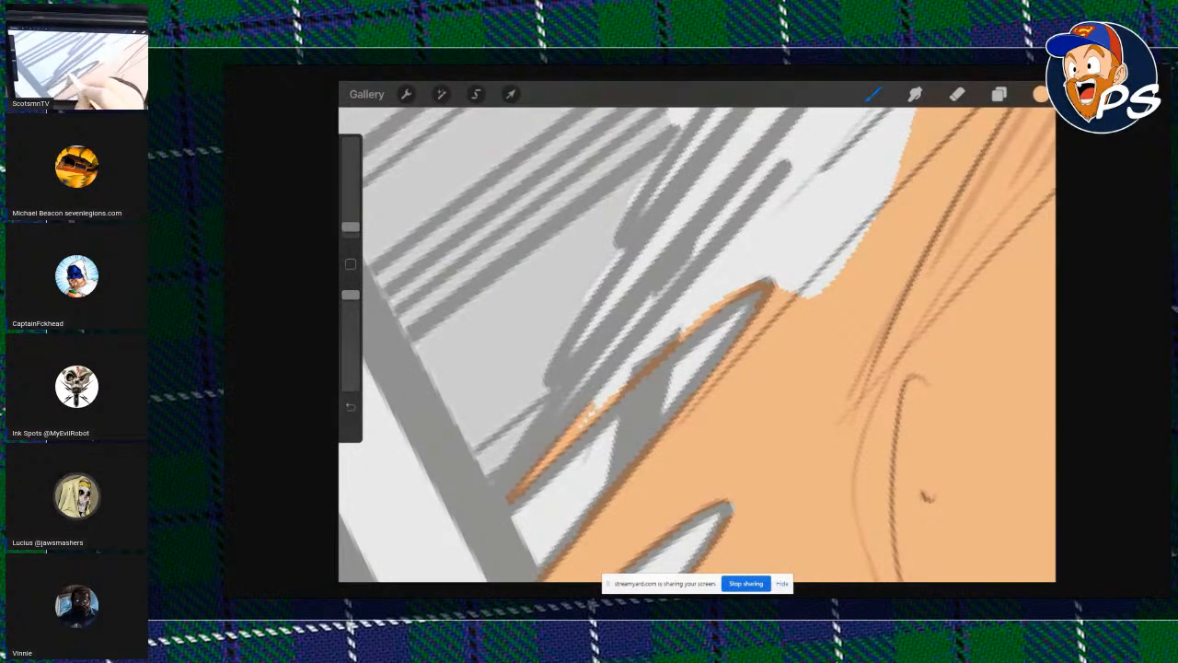
{"action": "mouse_move", "coordinate": [619, 361]}
{"action": "left_mouse_down"}
{"action": "mouse_move", "coordinate": [750, 211]}
{"action": "mouse_move", "coordinate": [869, 136]}
{"action": "mouse_move", "coordinate": [909, 133]}
{"action": "left_mouse_up"}
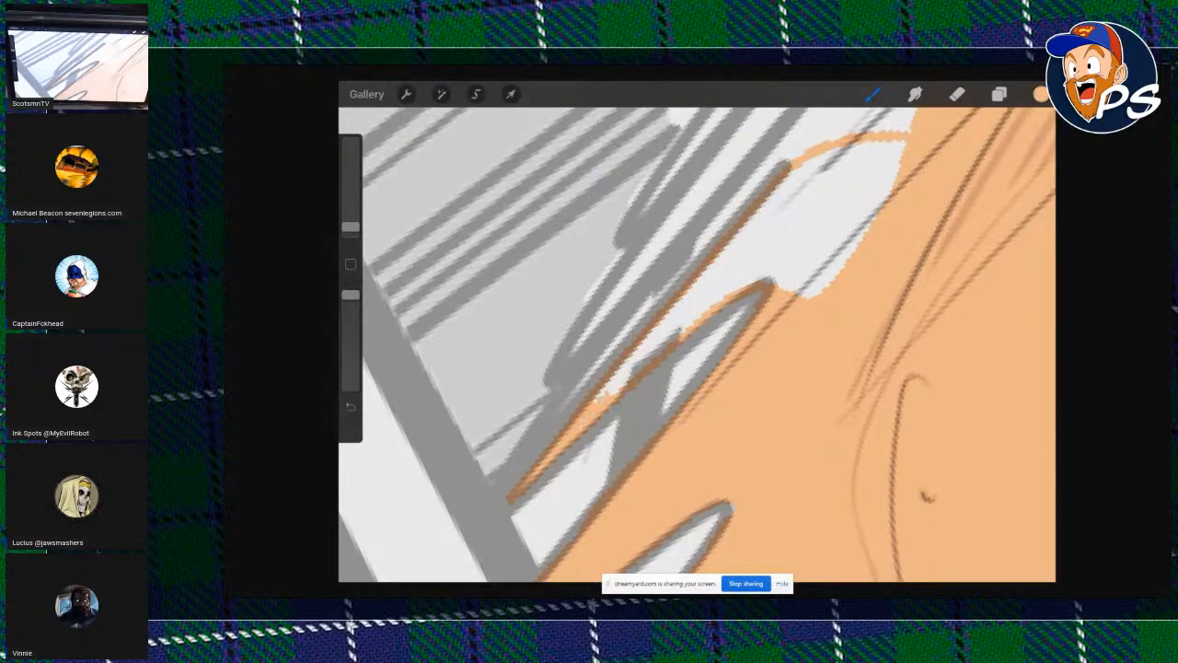
{"action": "left_click_drag", "start_coordinate": [1041, 94], "coordinate": [833, 210]}
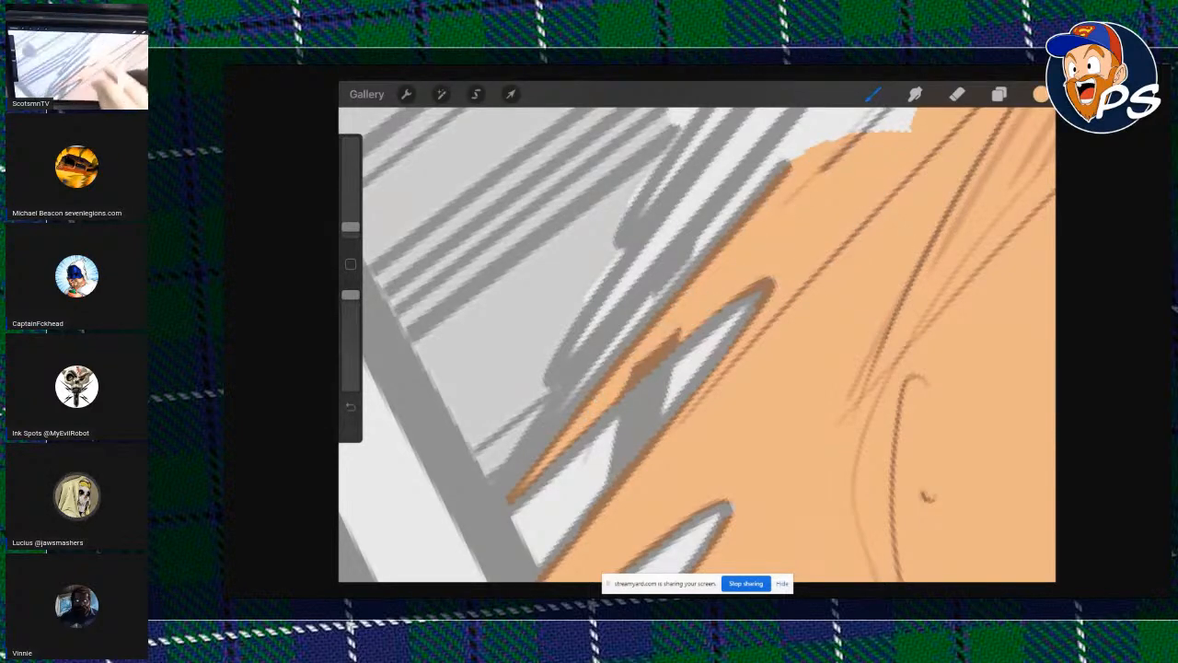
Trace the upper ink spike in peach from its pointed tip up to the edge of the existing flat.
{"action": "left_click_drag", "start_coordinate": [696, 344], "coordinate": [635, 468]}
{"action": "mouse_move", "coordinate": [523, 492]}
{"action": "left_mouse_down"}
{"action": "mouse_move", "coordinate": [616, 336]}
{"action": "mouse_move", "coordinate": [727, 201]}
{"action": "mouse_move", "coordinate": [846, 127]}
{"action": "left_mouse_up"}
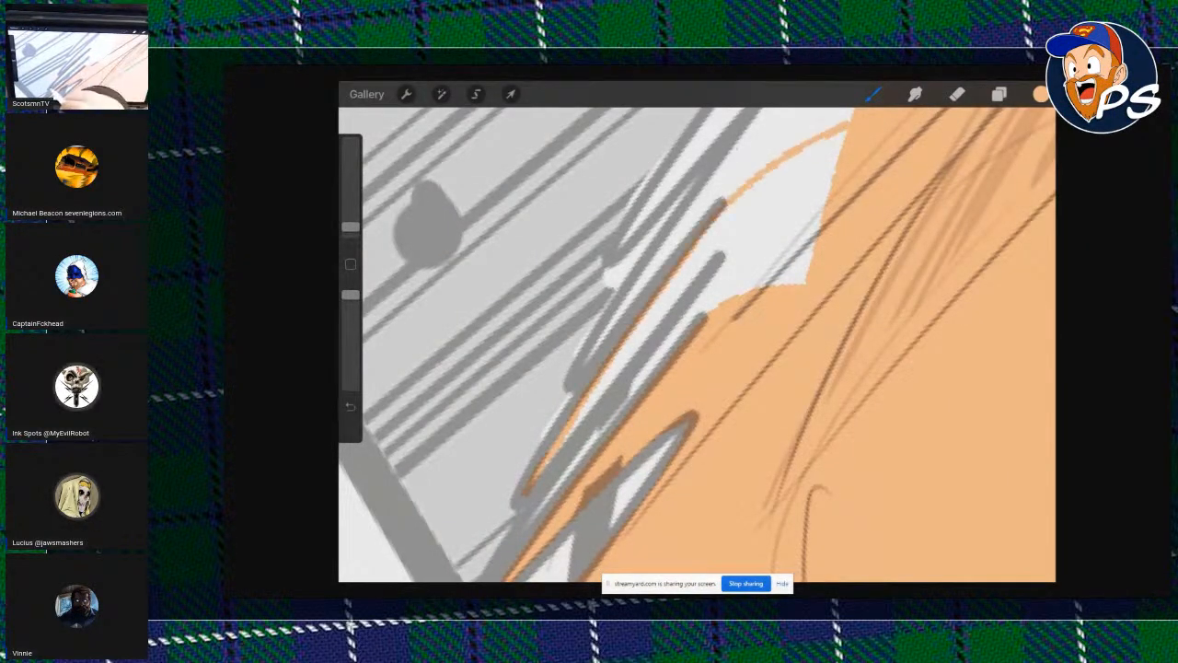
{"action": "mouse_move", "coordinate": [558, 450]}
{"action": "left_mouse_down"}
{"action": "mouse_move", "coordinate": [522, 498]}
{"action": "mouse_move", "coordinate": [550, 446]}
{"action": "left_mouse_up"}
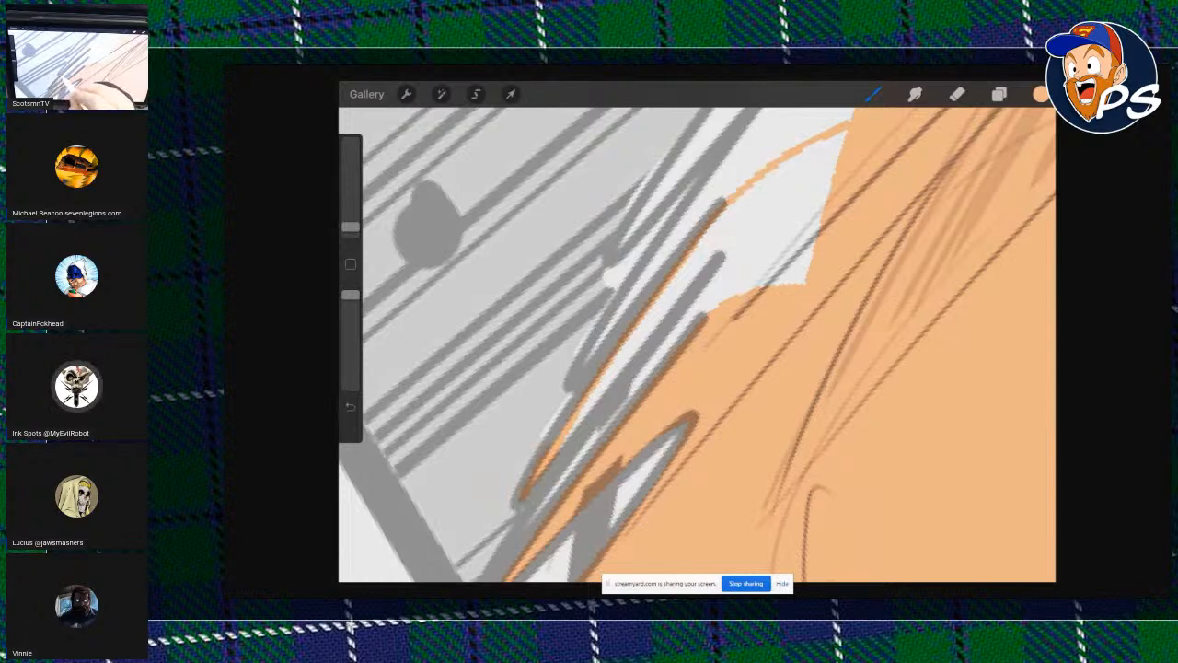
{"action": "left_click_drag", "start_coordinate": [628, 324], "coordinate": [770, 153]}
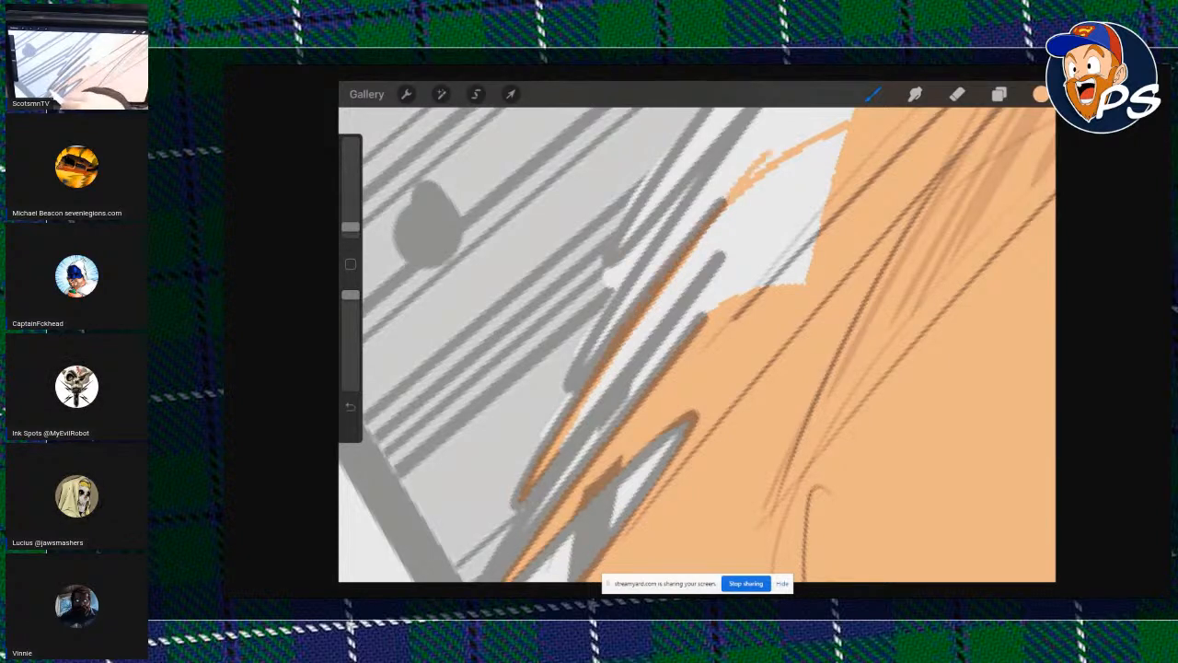
Trace the shorter ink strokes inside the spike and paint over the narrow gaps between them in peach.
{"action": "left_click_drag", "start_coordinate": [580, 431], "coordinate": [707, 260]}
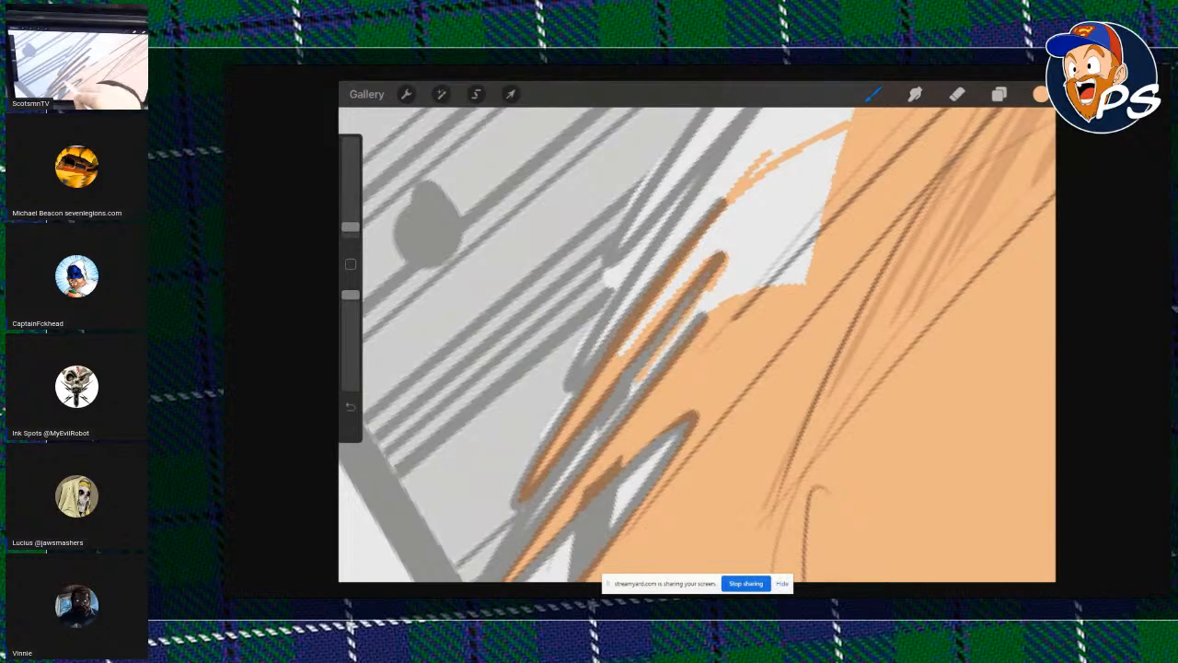
{"action": "left_click_drag", "start_coordinate": [607, 422], "coordinate": [575, 465]}
{"action": "scroll", "coordinate": [696, 346], "scroll_direction": "down", "scroll_amount": 5}
{"action": "scroll", "coordinate": [696, 345], "scroll_direction": "up", "scroll_amount": 5}
{"action": "left_click_drag", "start_coordinate": [627, 355], "coordinate": [573, 429]}
{"action": "left_click_drag", "start_coordinate": [681, 289], "coordinate": [632, 347]}
{"action": "left_click_drag", "start_coordinate": [718, 264], "coordinate": [637, 366]}
{"action": "left_click_drag", "start_coordinate": [756, 224], "coordinate": [716, 264]}
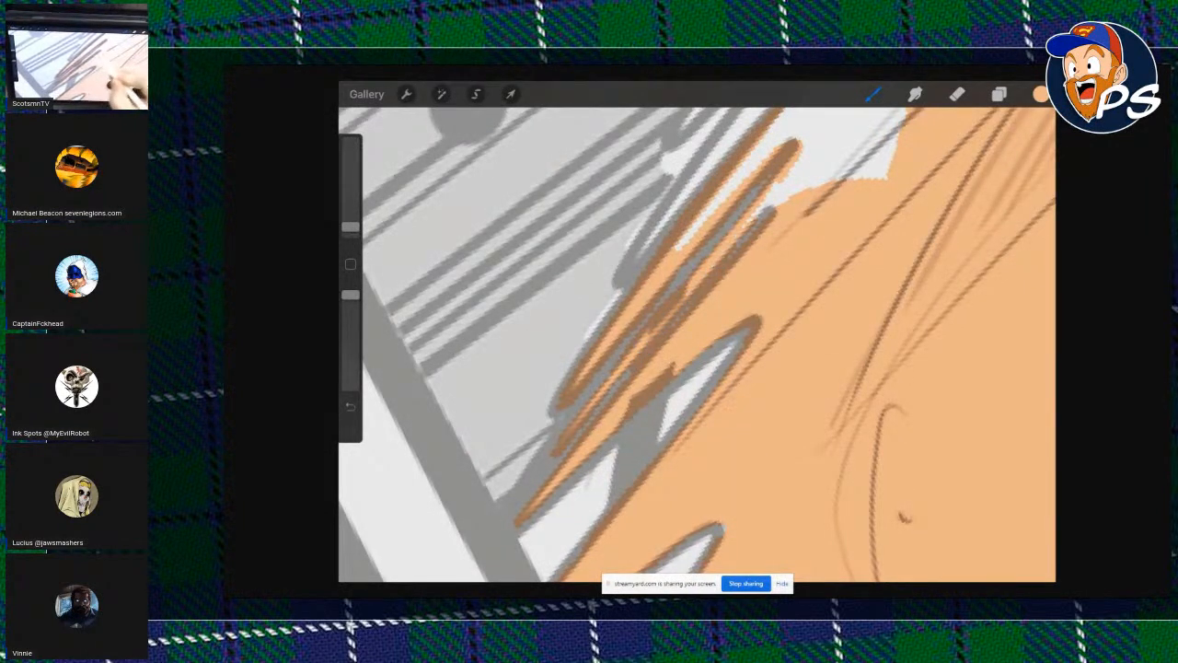
{"action": "left_click_drag", "start_coordinate": [775, 193], "coordinate": [758, 218]}
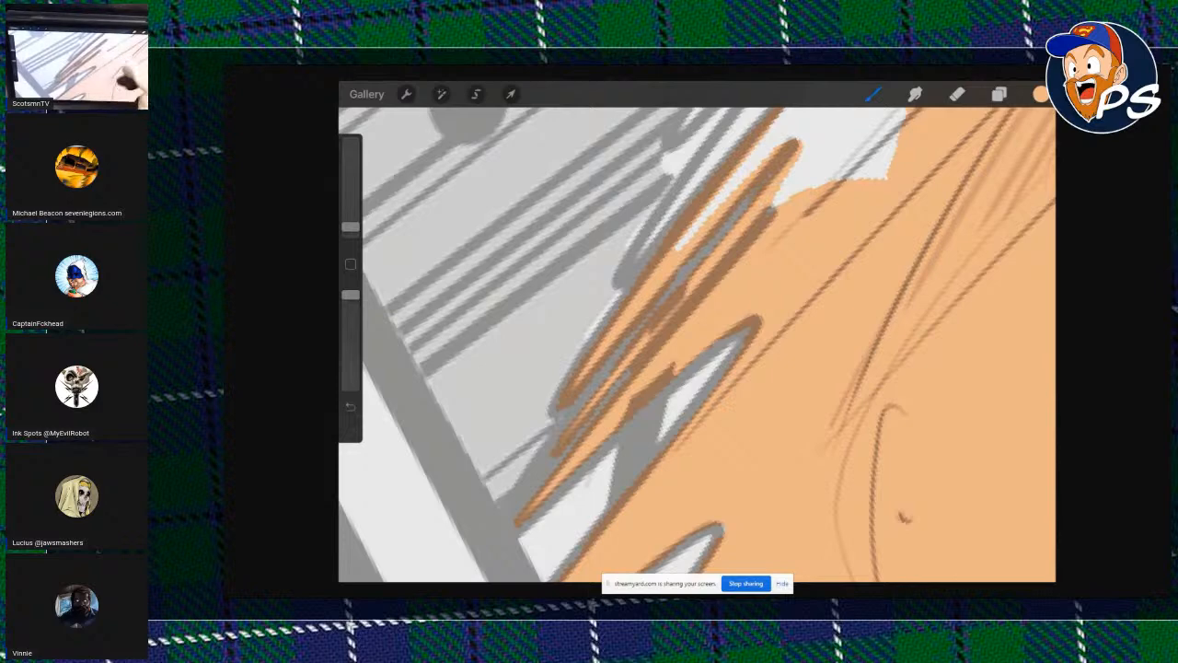
Fill the enclosed white area above the traced spikes with peach.
{"action": "scroll", "coordinate": [697, 344], "scroll_direction": "down", "scroll_amount": 5}
{"action": "scroll", "coordinate": [697, 345], "scroll_direction": "up", "scroll_amount": 5}
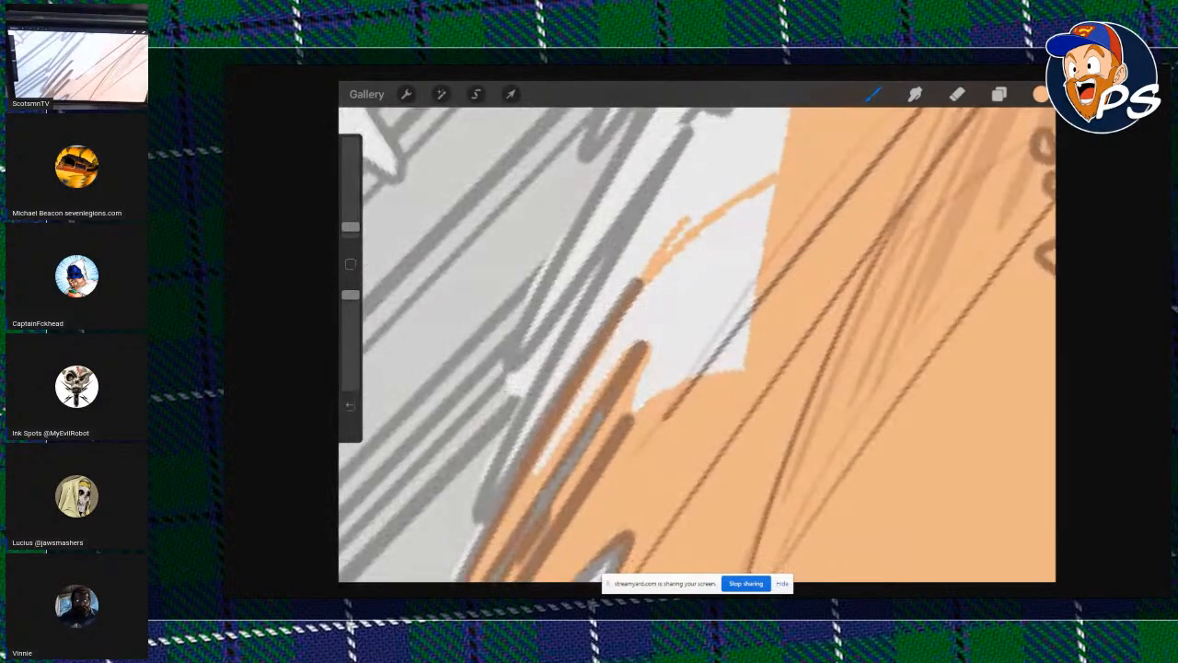
{"action": "left_click_drag", "start_coordinate": [1041, 94], "coordinate": [718, 296]}
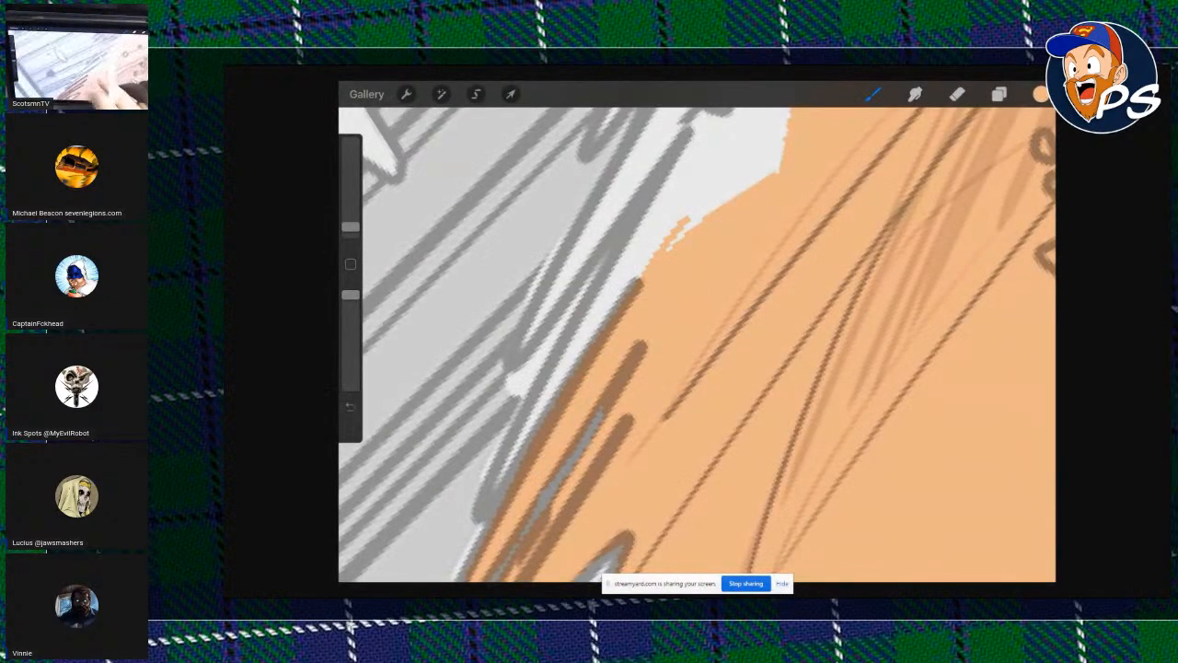
Trace the next ink spike up to the diamond-shaped rubble piece, close it against the flat, and fill it with peach.
{"action": "scroll", "coordinate": [696, 344], "scroll_direction": "down", "scroll_amount": 5}
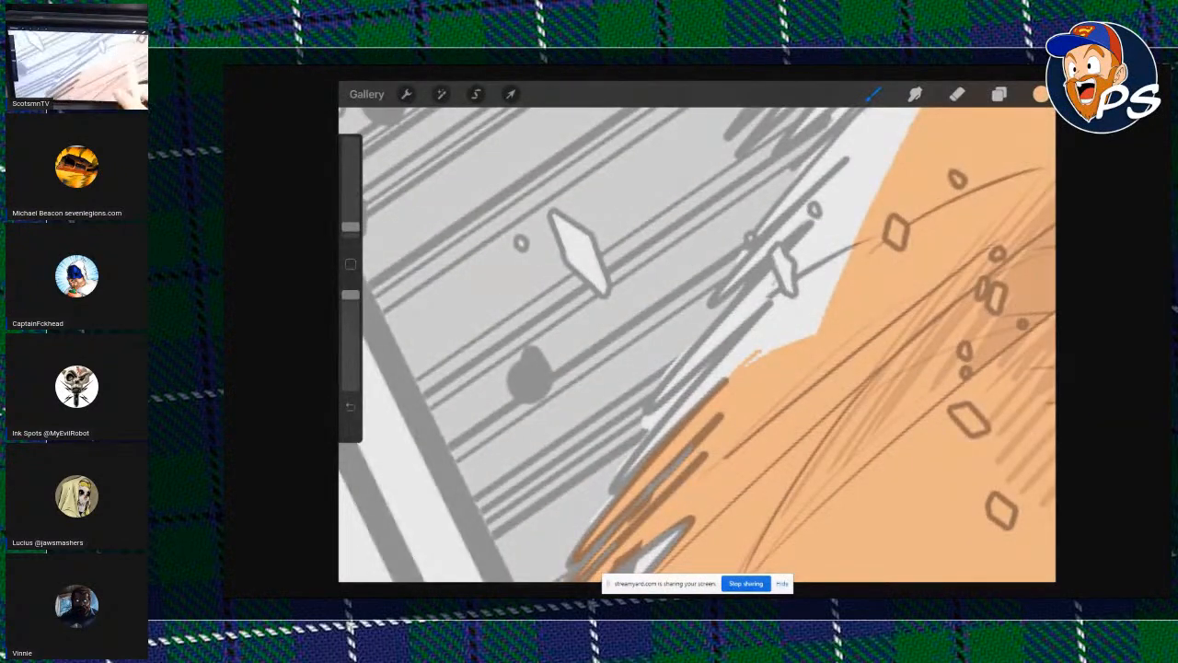
{"action": "scroll", "coordinate": [697, 344], "scroll_direction": "up", "scroll_amount": 3}
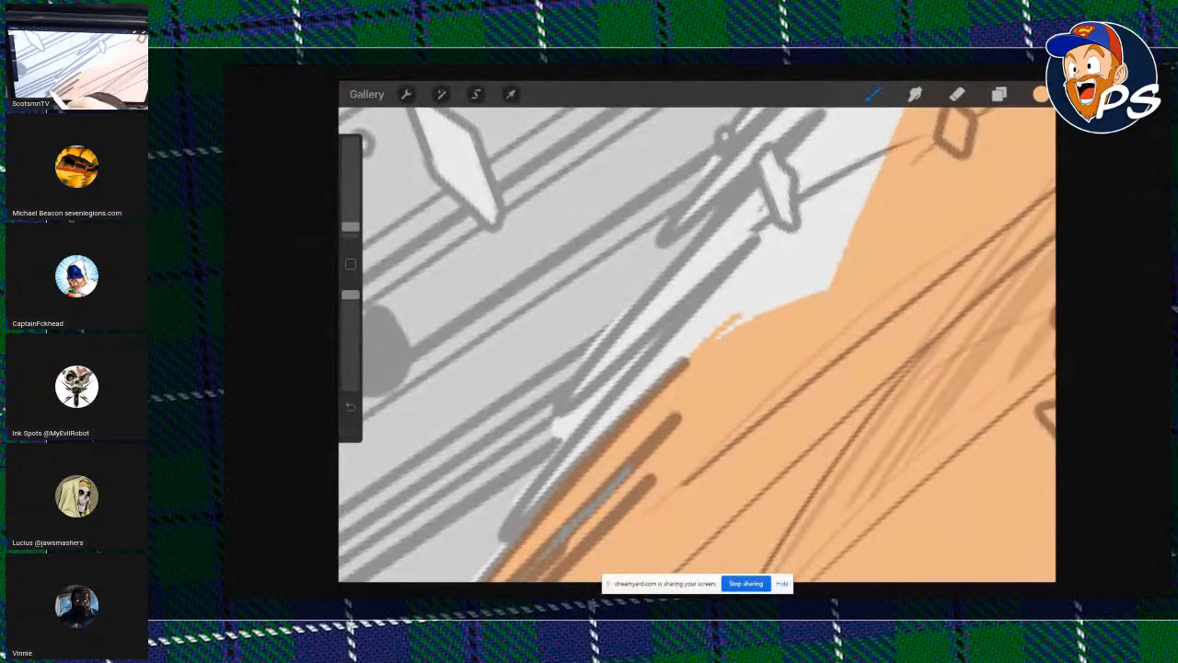
{"action": "left_click_drag", "start_coordinate": [573, 440], "coordinate": [747, 254]}
{"action": "mouse_move", "coordinate": [833, 235]}
{"action": "left_mouse_down"}
{"action": "mouse_move", "coordinate": [802, 241]}
{"action": "mouse_move", "coordinate": [720, 336]}
{"action": "left_mouse_up"}
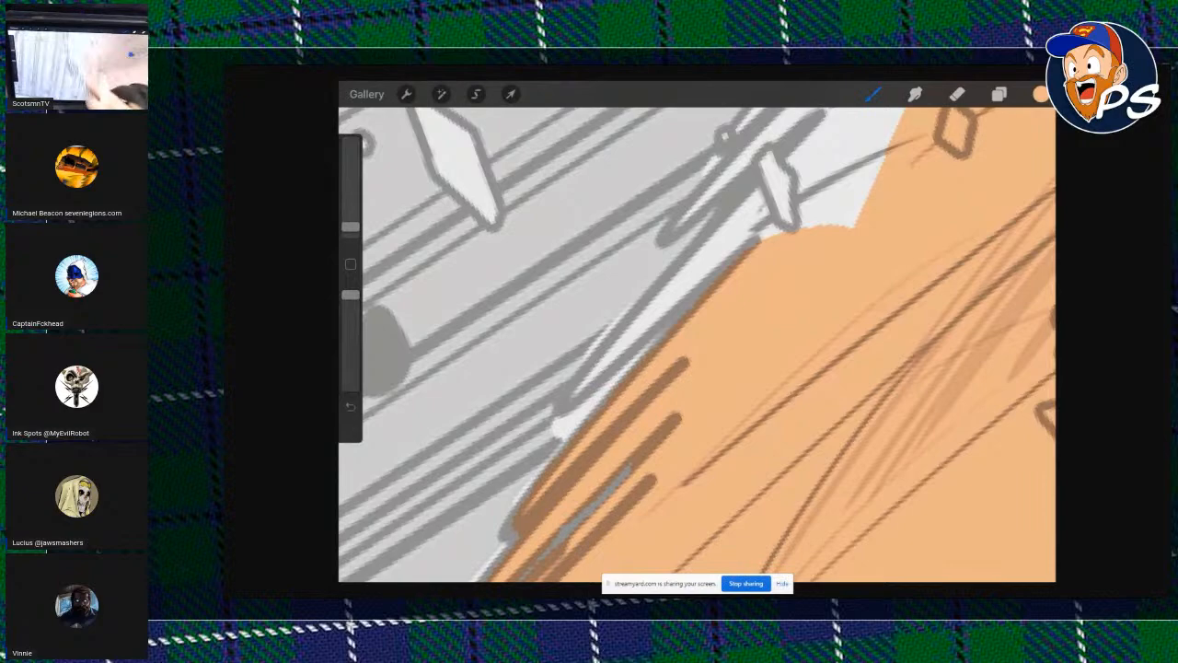
Outline the forearm's curved edge beside the page corner and fill the enclosed strip with peach.
{"action": "scroll", "coordinate": [696, 344], "scroll_direction": "down", "scroll_amount": 10}
{"action": "scroll", "coordinate": [794, 331], "scroll_direction": "down", "scroll_amount": 10}
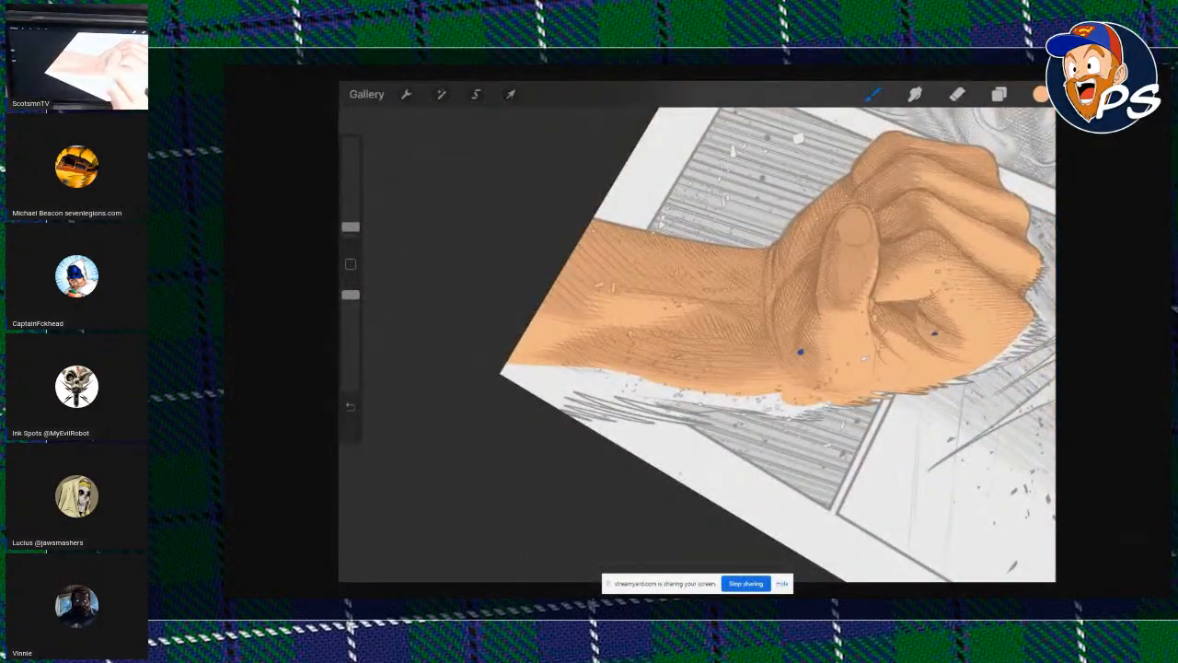
{"action": "scroll", "coordinate": [800, 351], "scroll_direction": "up", "scroll_amount": 10}
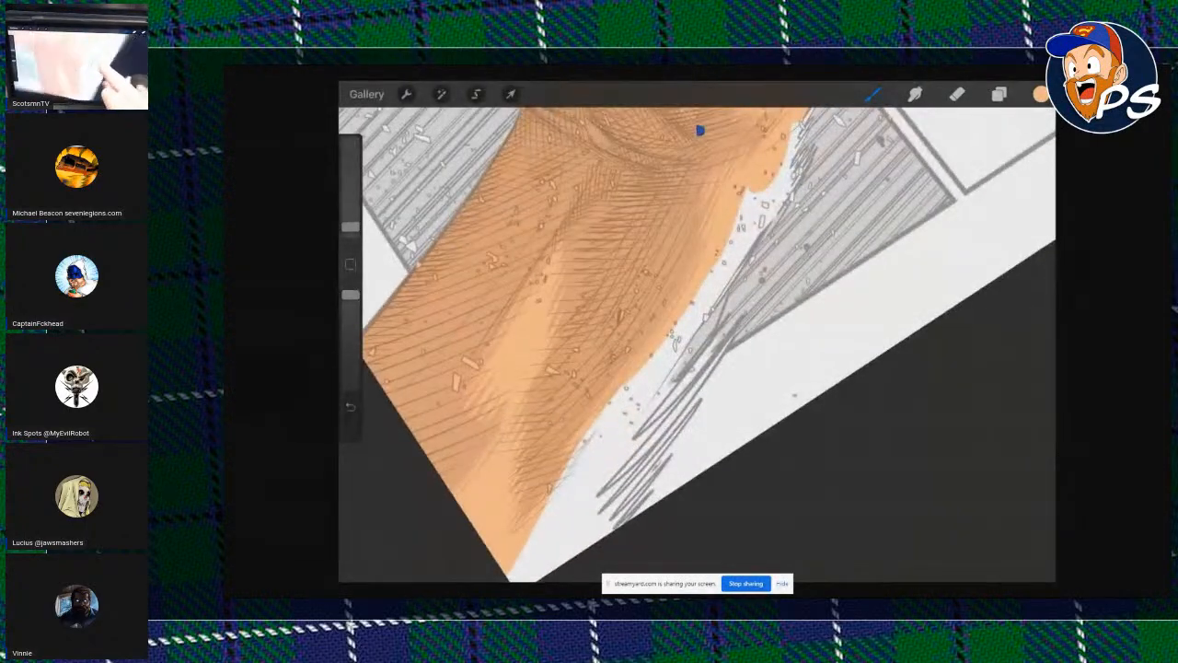
{"action": "scroll", "coordinate": [699, 331], "scroll_direction": "up", "scroll_amount": 10}
{"action": "scroll", "coordinate": [700, 350], "scroll_direction": "up", "scroll_amount": 3}
{"action": "scroll", "coordinate": [699, 349], "scroll_direction": "up", "scroll_amount": 2}
{"action": "left_click_drag", "start_coordinate": [523, 431], "coordinate": [659, 176]}
{"action": "left_click_drag", "start_coordinate": [1041, 94], "coordinate": [724, 224]}
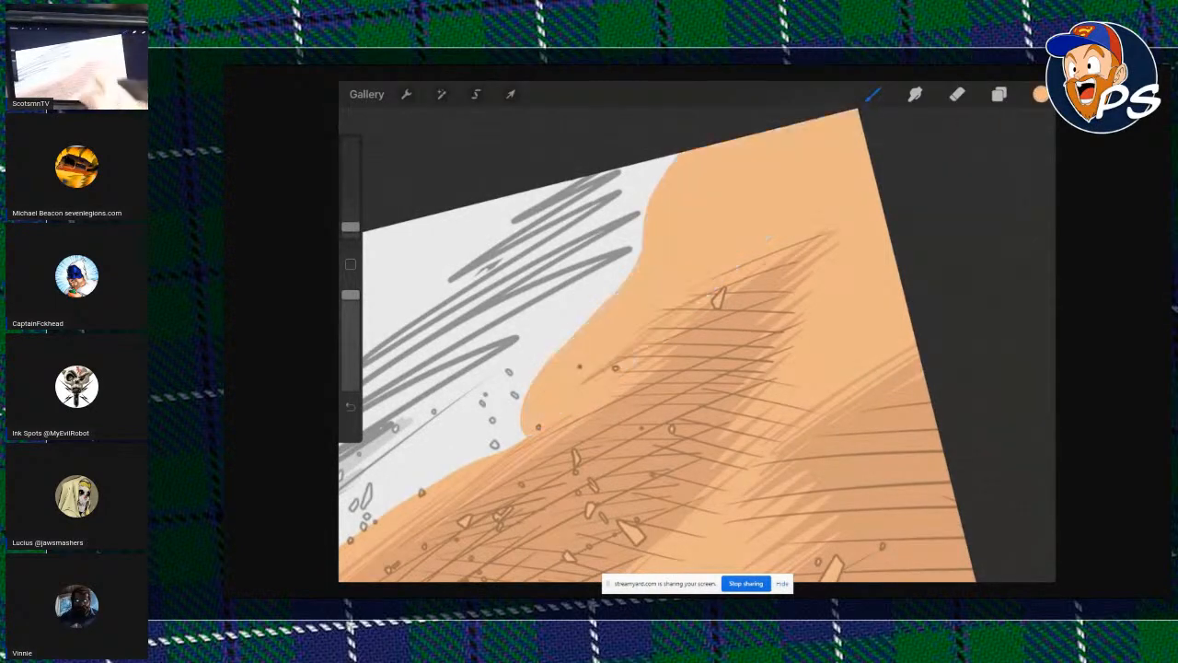
Outline the unfilled strip around the loose rubble along the forearm's edge and fill it with peach.
{"action": "scroll", "coordinate": [700, 341], "scroll_direction": "down", "scroll_amount": 3}
{"action": "scroll", "coordinate": [699, 350], "scroll_direction": "up", "scroll_amount": 3}
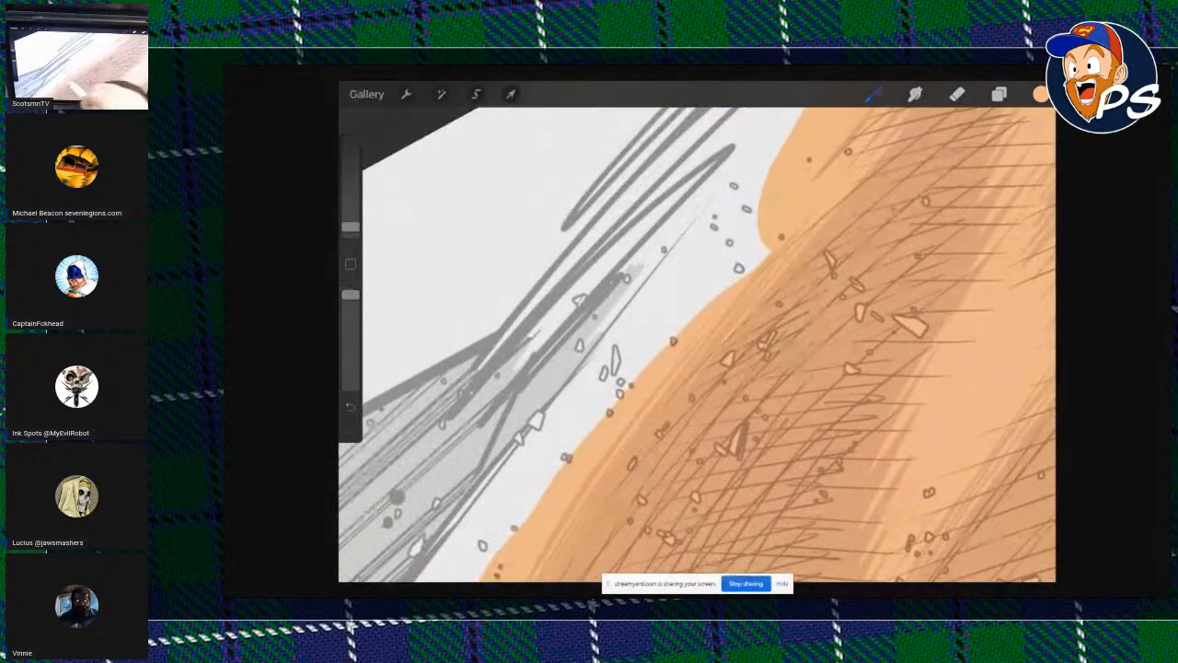
{"action": "left_click_drag", "start_coordinate": [603, 419], "coordinate": [733, 184]}
{"action": "mouse_move", "coordinate": [1041, 93]}
{"action": "left_mouse_down"}
{"action": "mouse_move", "coordinate": [828, 184]}
{"action": "mouse_move", "coordinate": [709, 252]}
{"action": "left_mouse_up"}
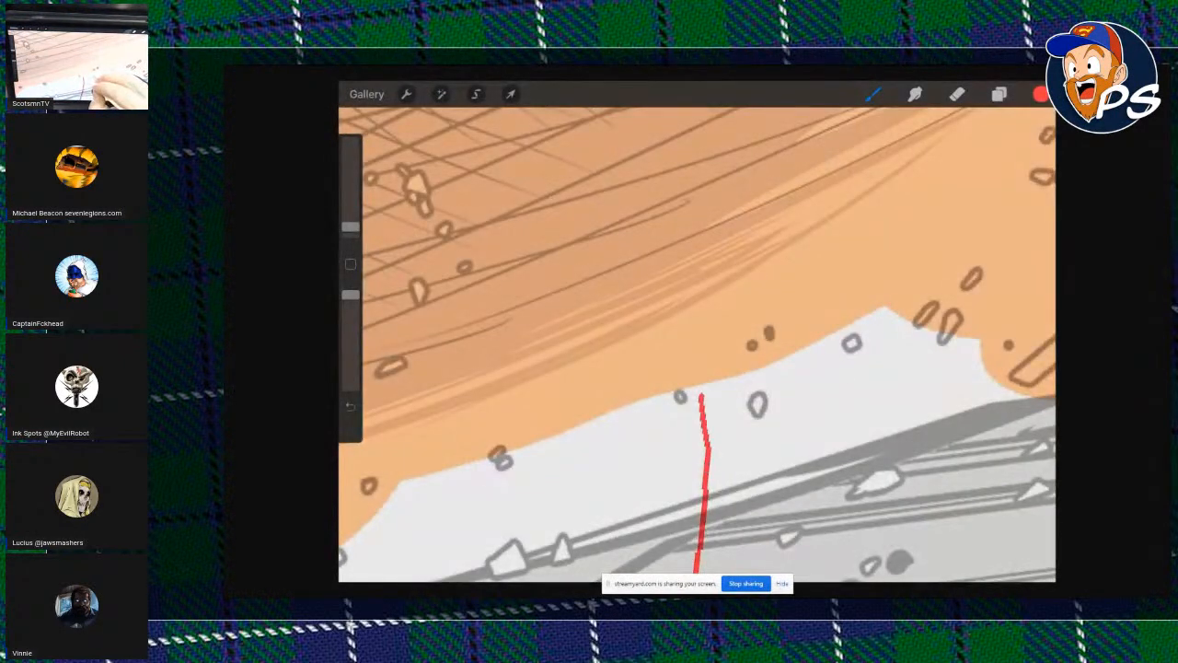
Fill the outlined speed-line panel background beside the fist's jagged edge with red.
{"action": "scroll", "coordinate": [676, 341], "scroll_direction": "down", "scroll_amount": 10}
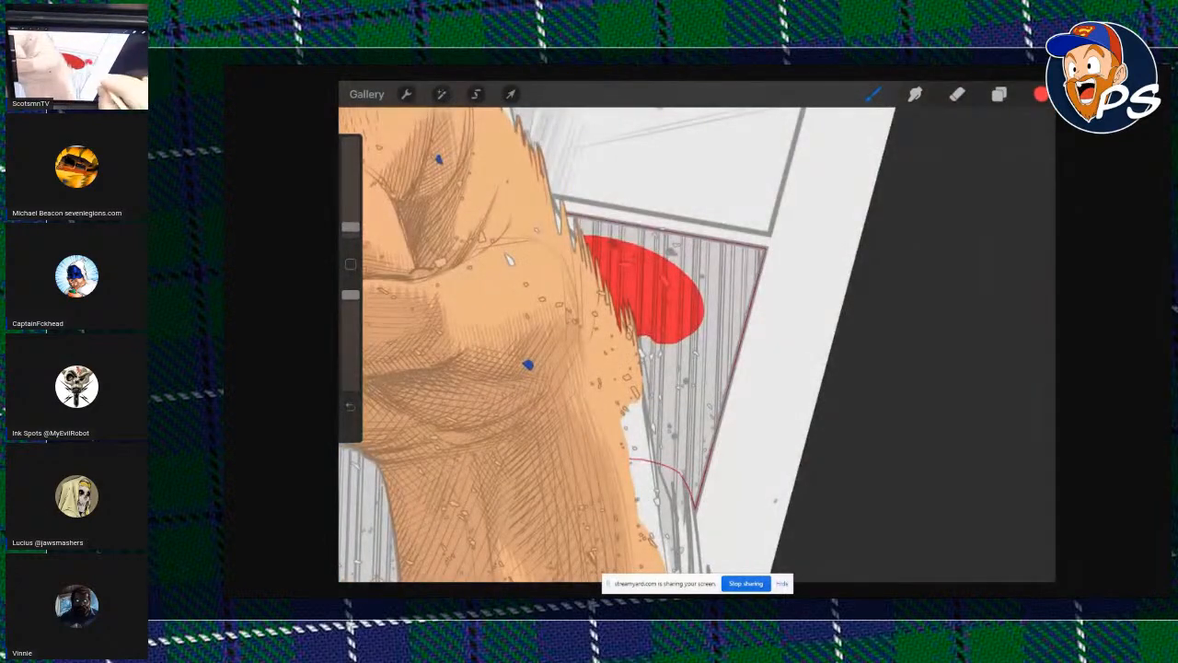
{"action": "left_click_drag", "start_coordinate": [1041, 94], "coordinate": [717, 292]}
{"action": "scroll", "coordinate": [696, 344], "scroll_direction": "up", "scroll_amount": 3}
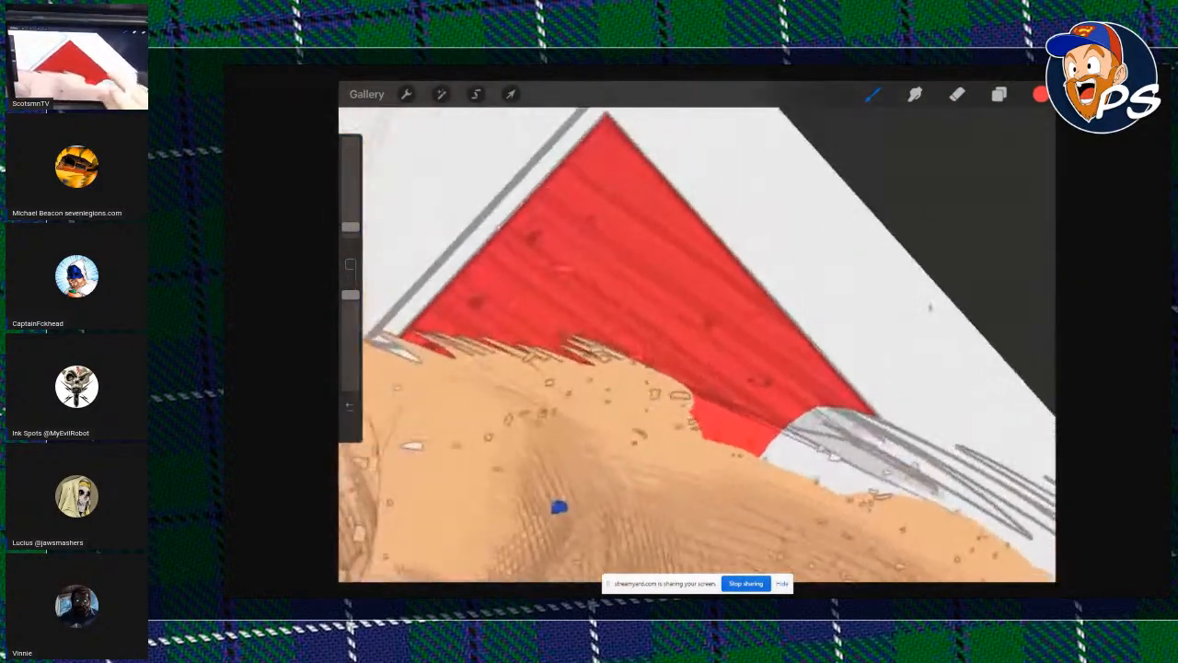
Draw a long straight red line in the blank page margin with QuickShape.
{"action": "scroll", "coordinate": [697, 344], "scroll_direction": "down", "scroll_amount": 3}
{"action": "mouse_move", "coordinate": [580, 372]}
{"action": "left_mouse_down"}
{"action": "mouse_move", "coordinate": [935, 219]}
{"action": "mouse_move", "coordinate": [727, 372]}
{"action": "left_mouse_up"}
{"action": "left_click_drag", "start_coordinate": [548, 418], "coordinate": [881, 230]}
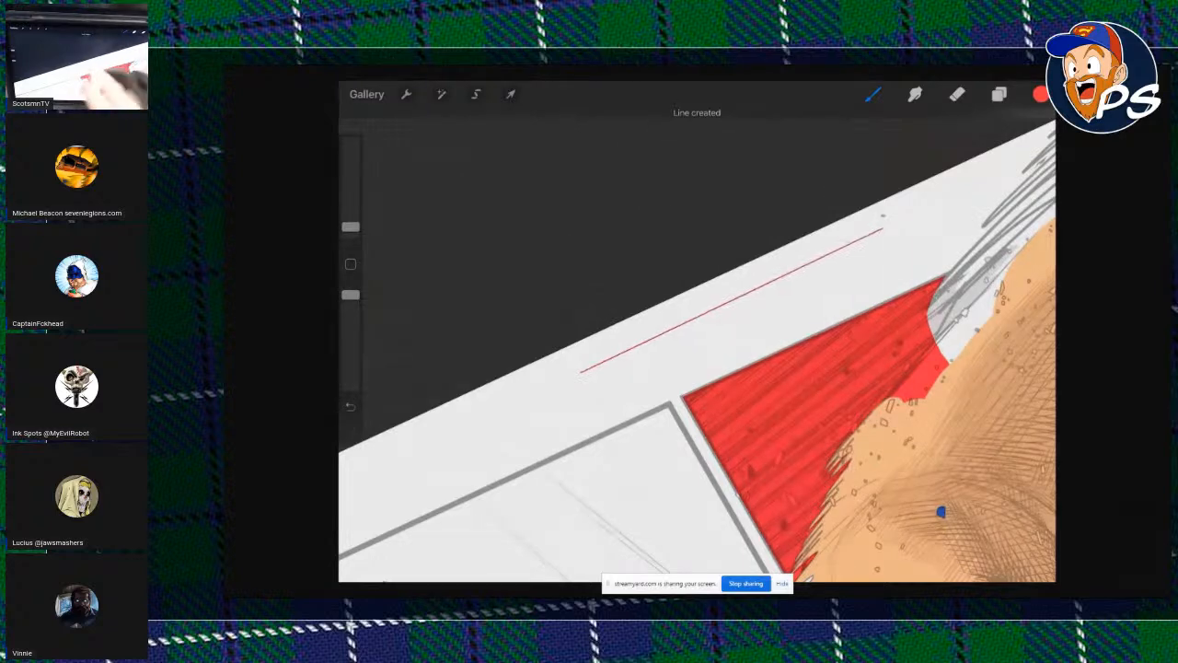
Draw a red QuickShape ellipse in the page margin beside the panel border, replacing the freehand loop.
{"action": "scroll", "coordinate": [696, 345], "scroll_direction": "down", "scroll_amount": 3}
{"action": "scroll", "coordinate": [696, 344], "scroll_direction": "up", "scroll_amount": 5}
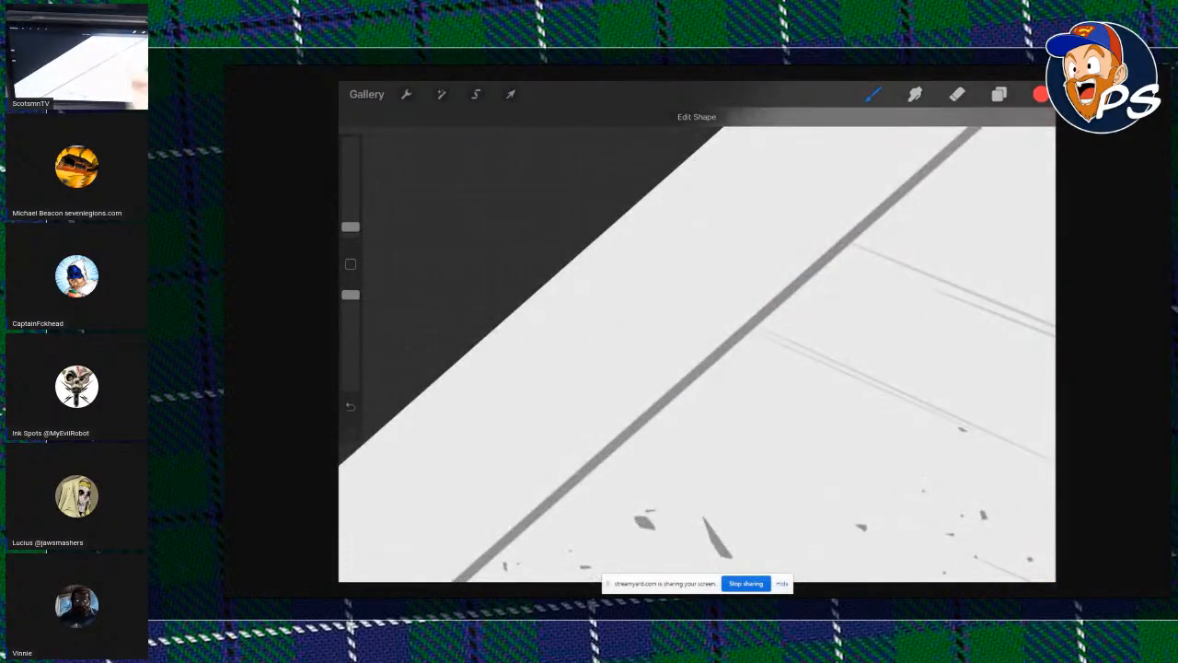
{"action": "mouse_move", "coordinate": [729, 237]}
{"action": "left_mouse_down"}
{"action": "mouse_move", "coordinate": [720, 214]}
{"action": "mouse_move", "coordinate": [810, 281]}
{"action": "left_mouse_up"}
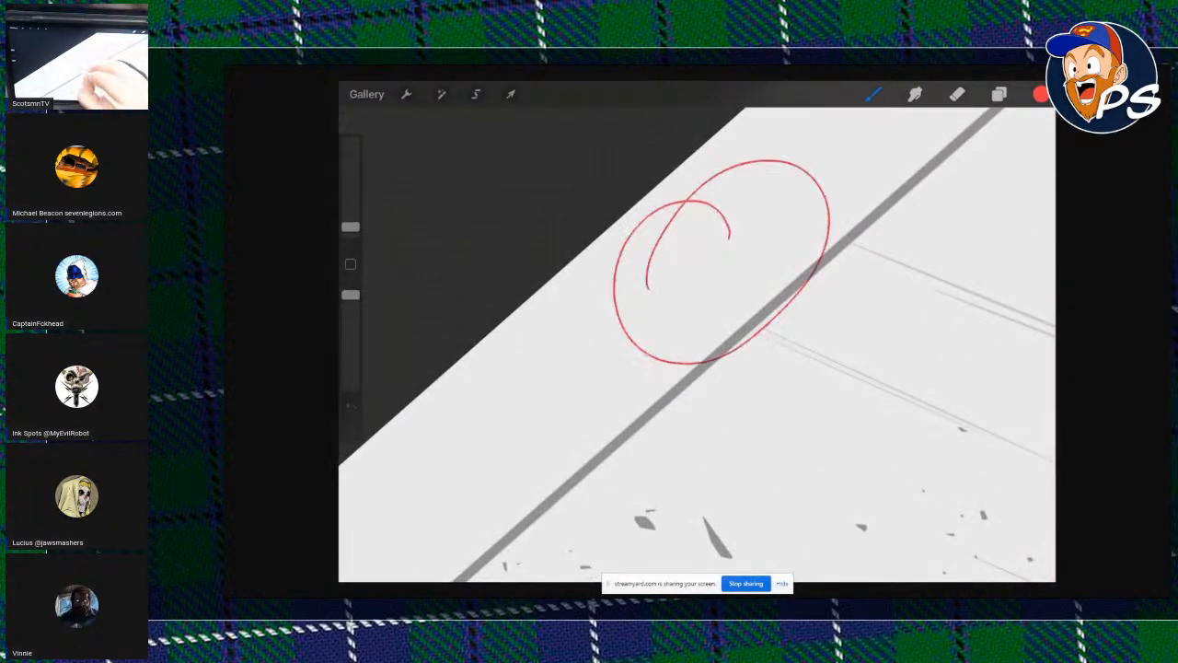
{"action": "mouse_move", "coordinate": [648, 288]}
{"action": "left_mouse_down"}
{"action": "mouse_move", "coordinate": [775, 273]}
{"action": "mouse_move", "coordinate": [810, 247]}
{"action": "mouse_move", "coordinate": [799, 169]}
{"action": "mouse_move", "coordinate": [790, 267]}
{"action": "left_mouse_up"}
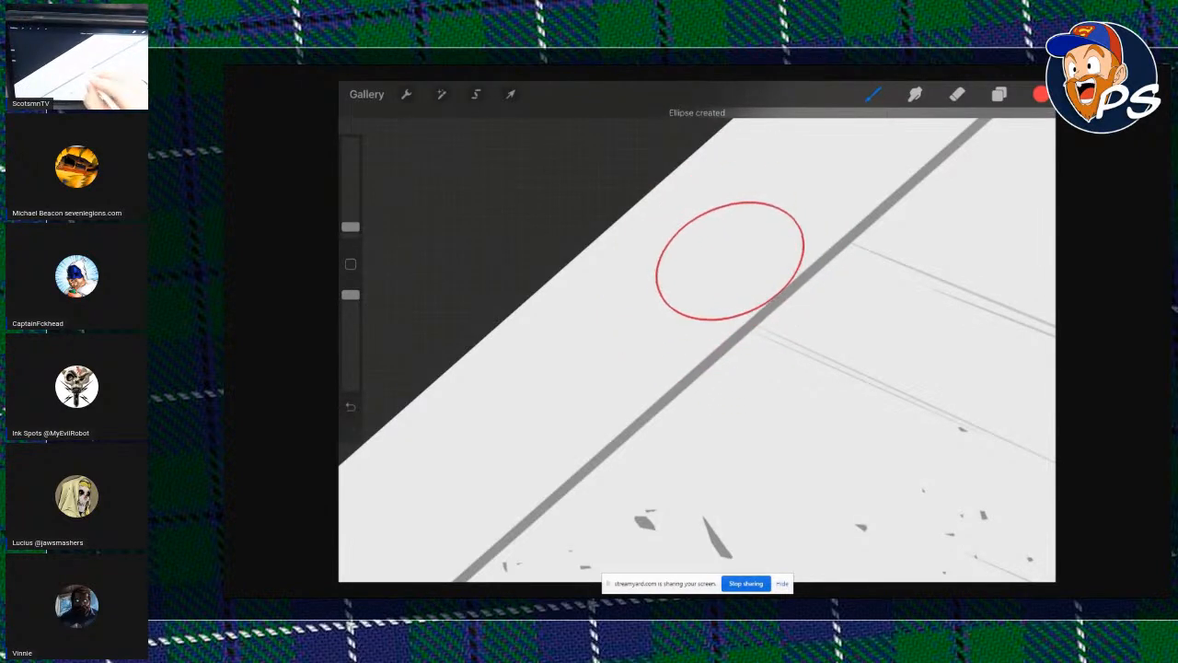
Draw a red QuickShape arc in the empty panel area and reshape its curve by moving the middle node.
{"action": "left_click_drag", "start_coordinate": [883, 442], "coordinate": [701, 311]}
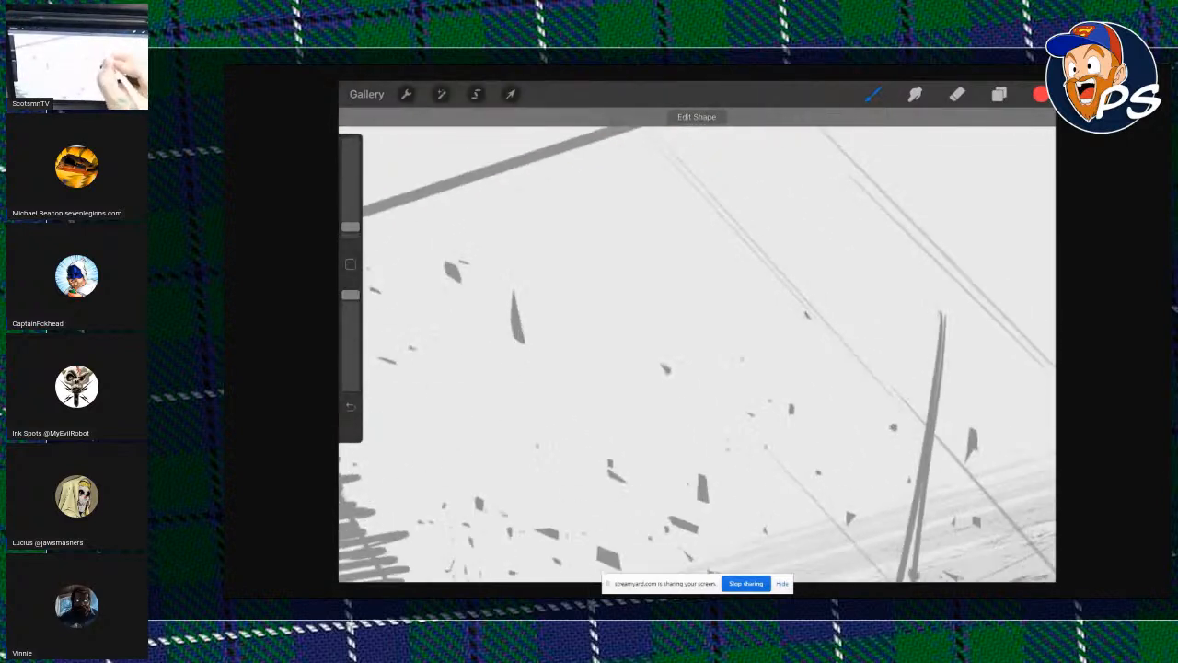
{"action": "left_click_drag", "start_coordinate": [701, 188], "coordinate": [778, 152]}
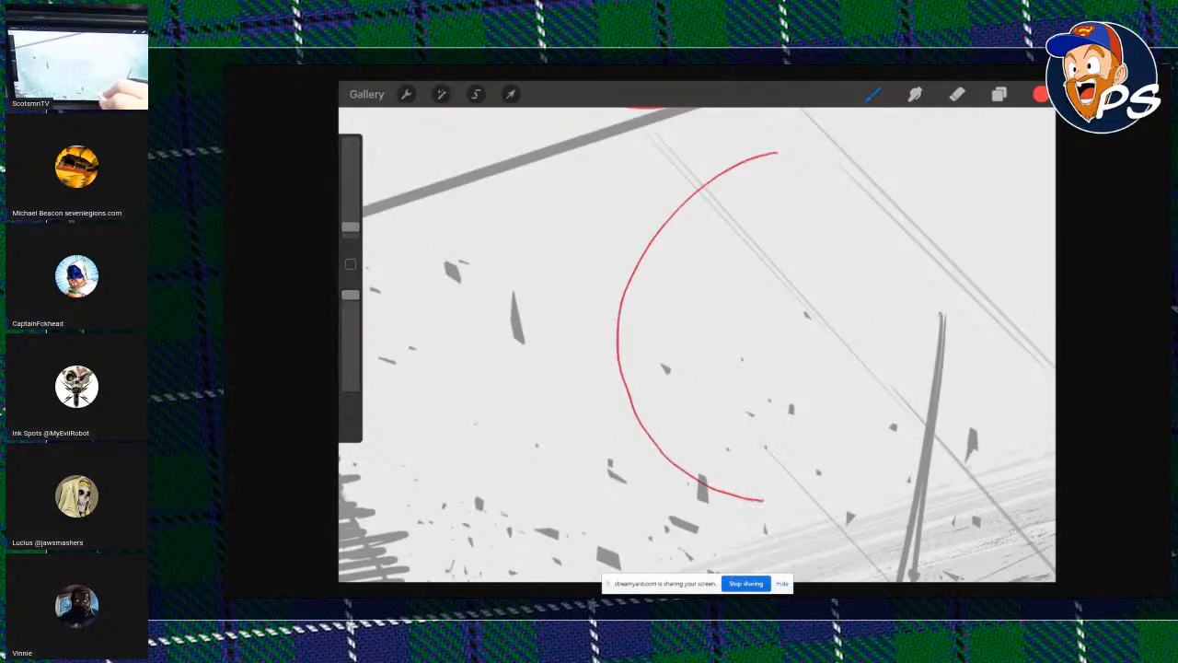
{"action": "mouse_move", "coordinate": [762, 500]}
{"action": "left_mouse_down"}
{"action": "mouse_move", "coordinate": [746, 504]}
{"action": "mouse_move", "coordinate": [815, 334]}
{"action": "mouse_move", "coordinate": [723, 371]}
{"action": "mouse_move", "coordinate": [742, 393]}
{"action": "mouse_move", "coordinate": [721, 455]}
{"action": "left_mouse_up"}
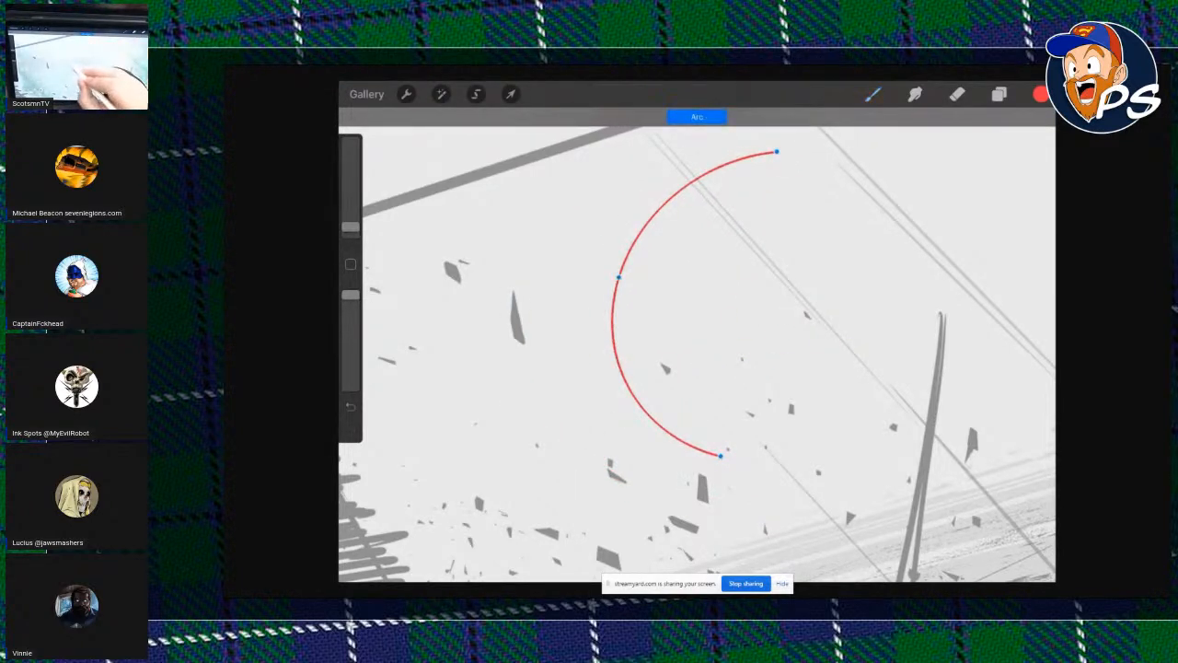
{"action": "mouse_move", "coordinate": [618, 276]}
{"action": "left_mouse_down"}
{"action": "mouse_move", "coordinate": [697, 310]}
{"action": "mouse_move", "coordinate": [581, 263]}
{"action": "mouse_move", "coordinate": [589, 202]}
{"action": "mouse_move", "coordinate": [468, 332]}
{"action": "mouse_move", "coordinate": [543, 434]}
{"action": "mouse_move", "coordinate": [681, 276]}
{"action": "mouse_move", "coordinate": [666, 365]}
{"action": "left_mouse_up"}
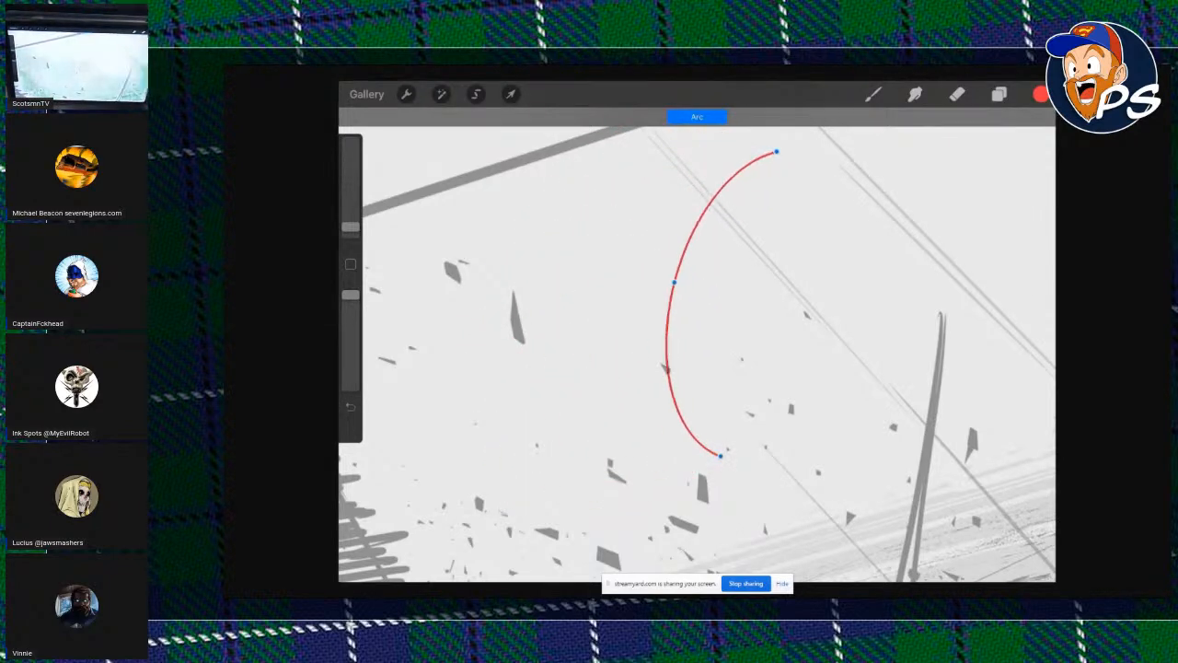
{"action": "scroll", "coordinate": [696, 344], "scroll_direction": "down", "scroll_amount": 8}
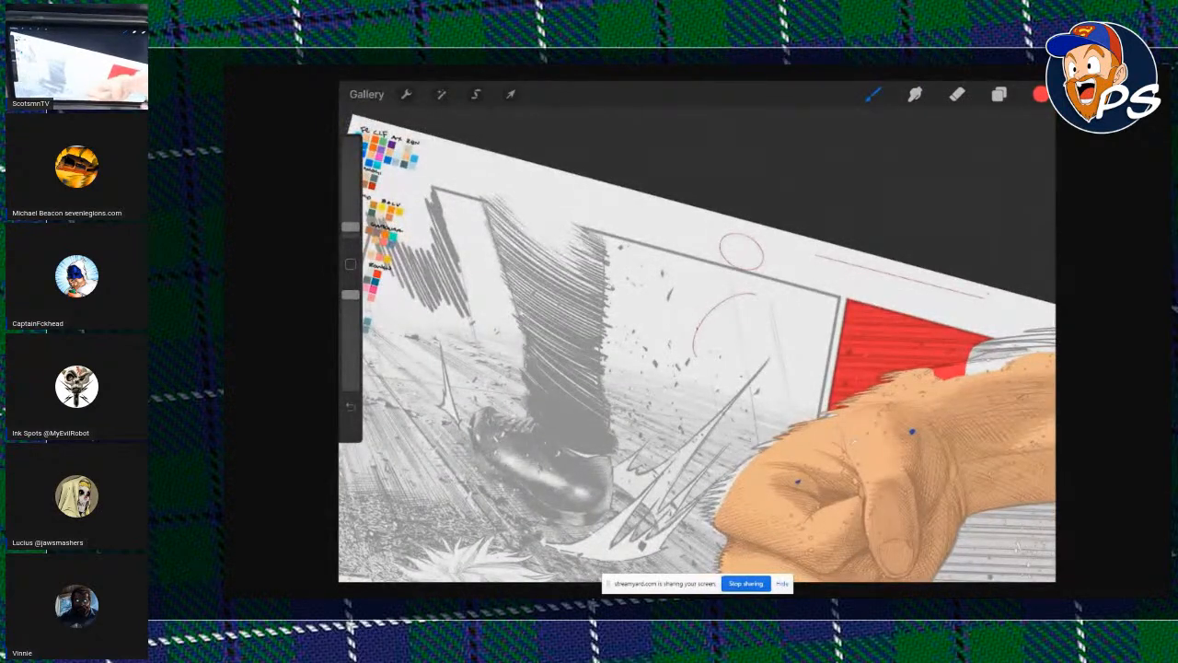
{"action": "scroll", "coordinate": [696, 350], "scroll_direction": "up", "scroll_amount": 8}
{"action": "scroll", "coordinate": [672, 507], "scroll_direction": "down", "scroll_amount": 6}
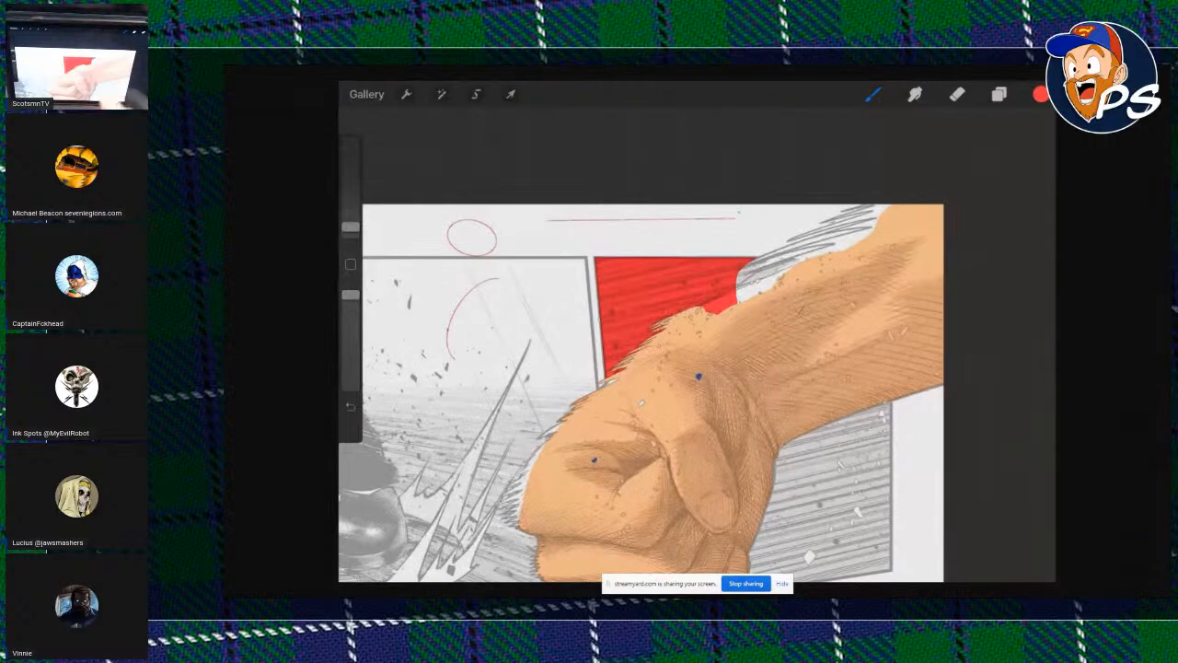
{"action": "scroll", "coordinate": [697, 350], "scroll_direction": "up", "scroll_amount": 8}
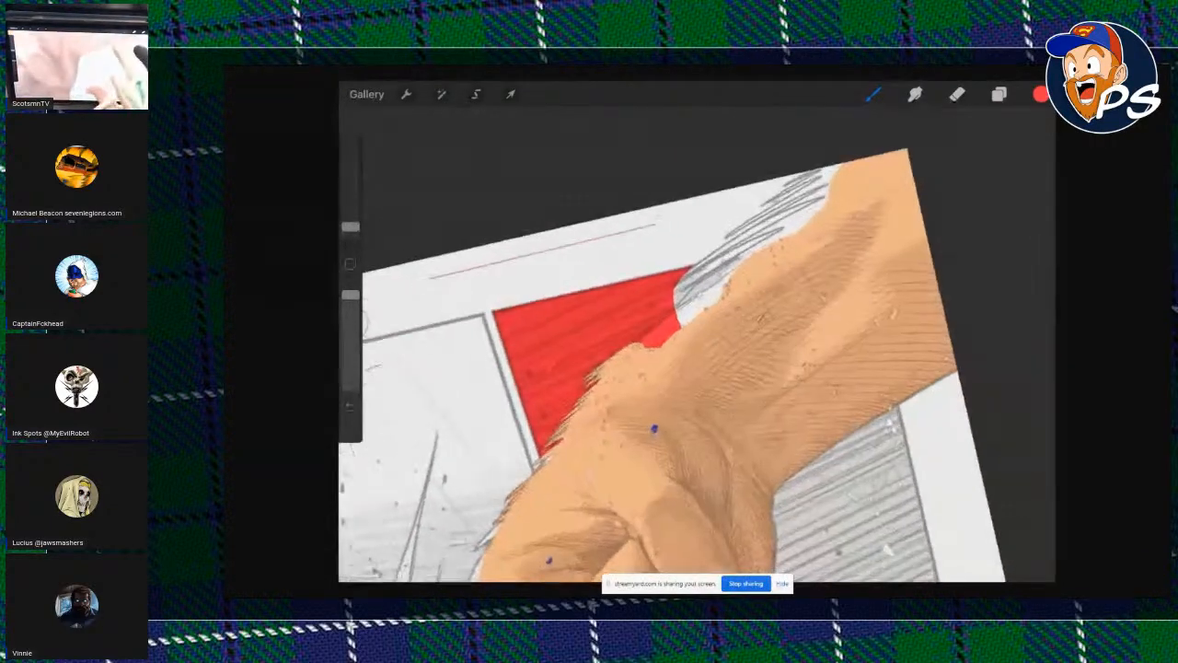
{"action": "scroll", "coordinate": [697, 350], "scroll_direction": "down", "scroll_amount": 8}
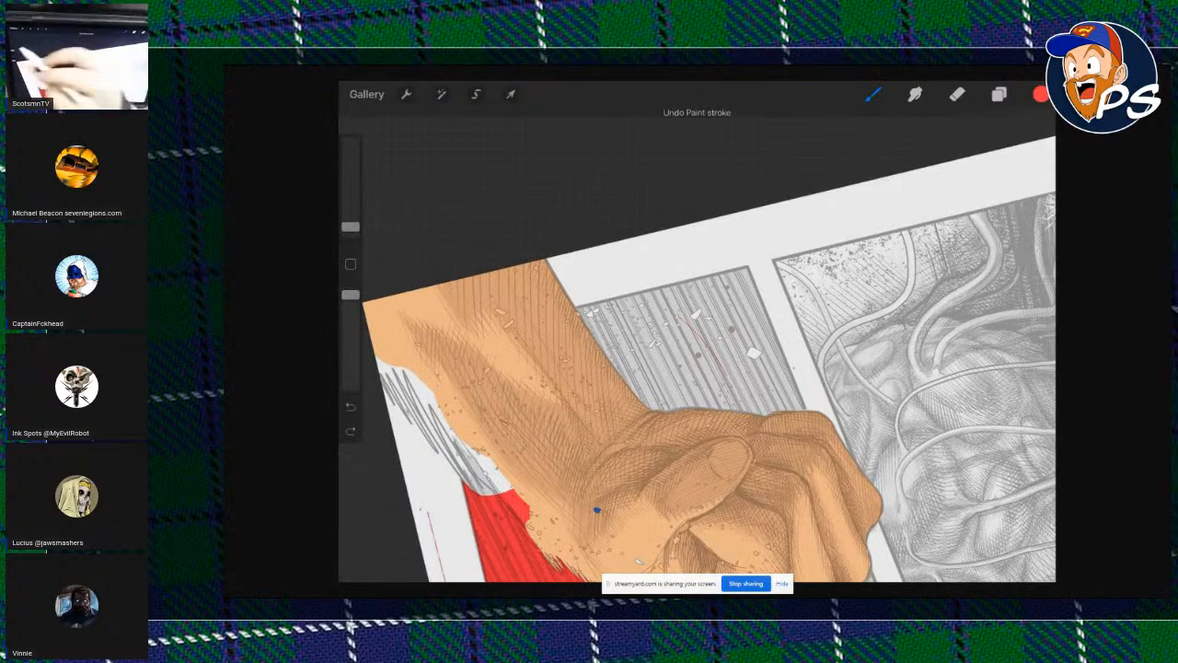
{"action": "scroll", "coordinate": [585, 312], "scroll_direction": "up", "scroll_amount": 10}
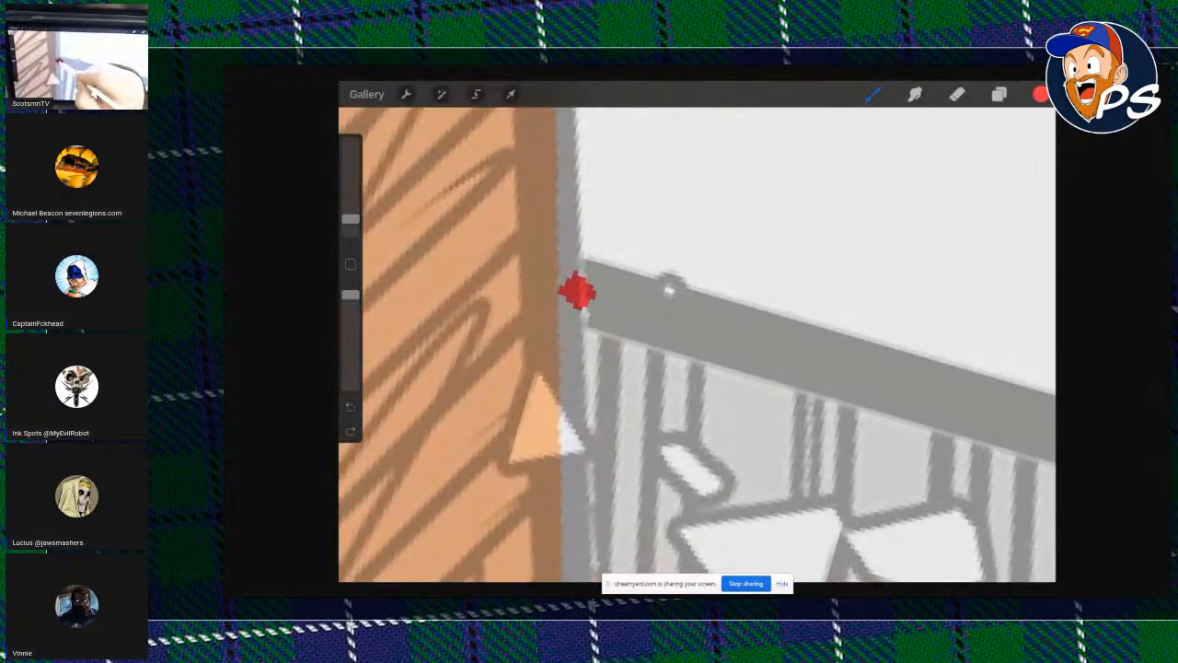
{"action": "scroll", "coordinate": [696, 345], "scroll_direction": "down", "scroll_amount": 10}
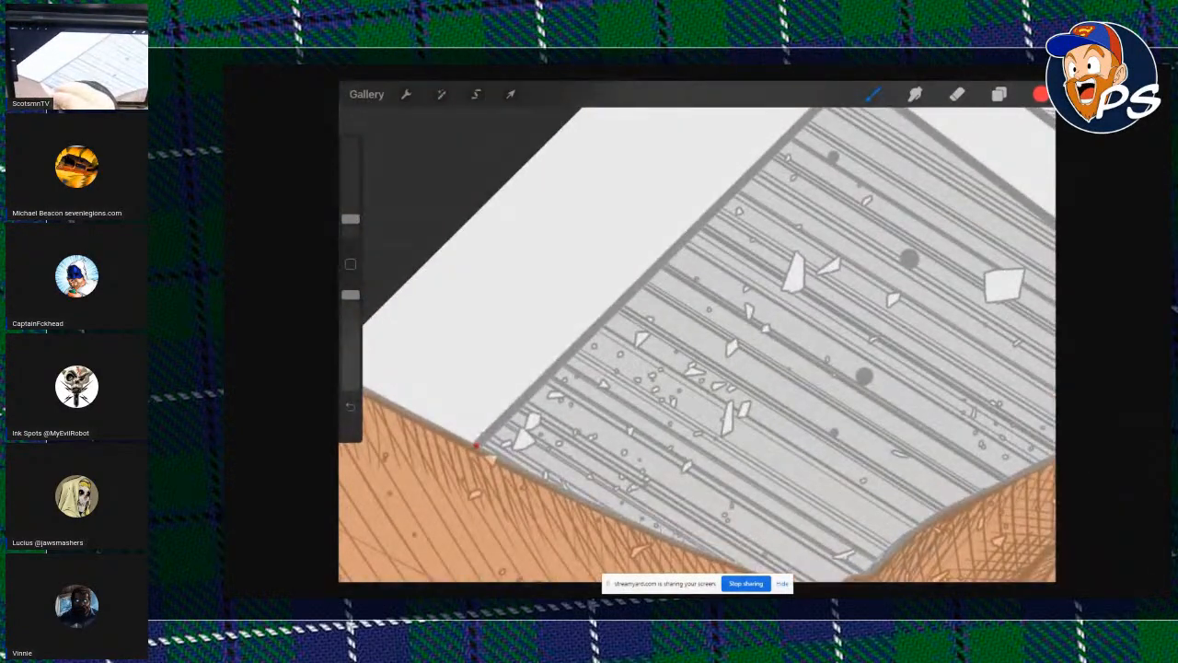
{"action": "left_click_drag", "start_coordinate": [475, 446], "coordinate": [797, 134]}
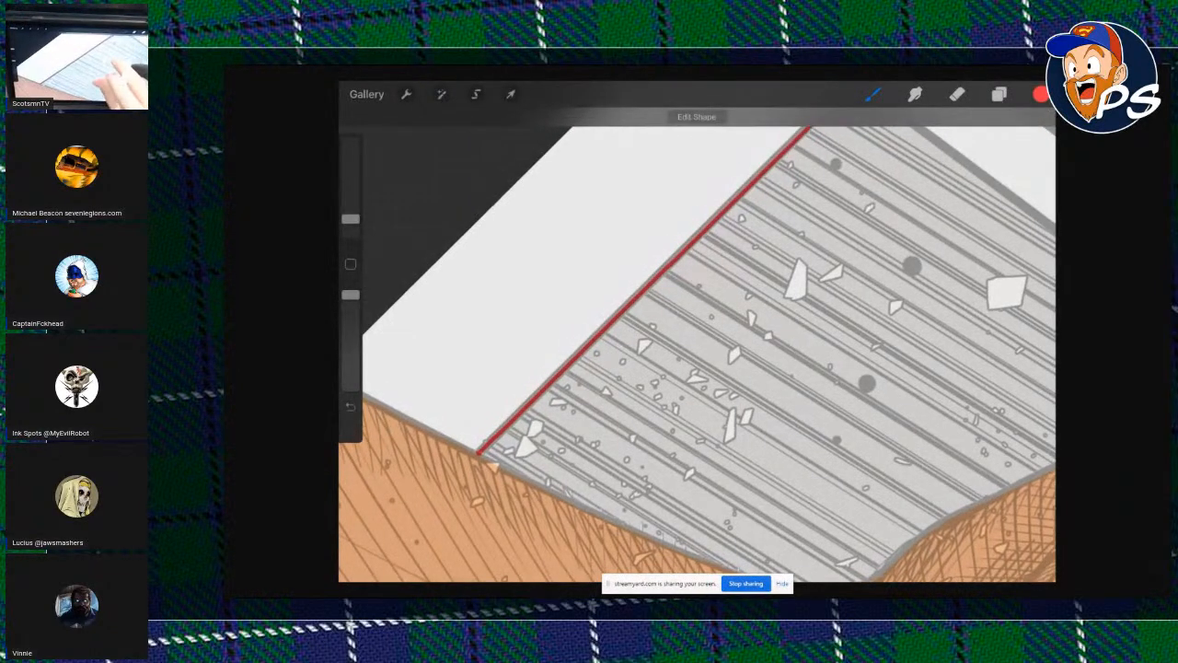
{"action": "key", "text": "ctrl+z"}
Trace the grey speed-line panel's outer border with a straight red line from the forearm edge to the panel corner.
{"action": "scroll", "coordinate": [697, 346], "scroll_direction": "down", "scroll_amount": 3}
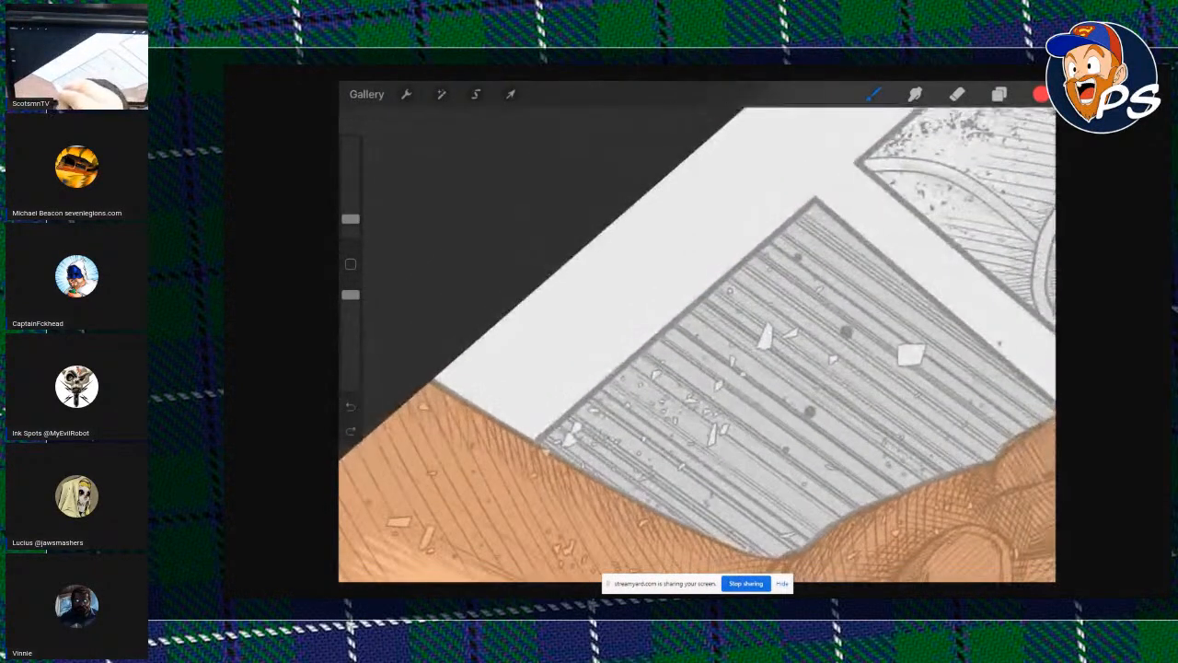
{"action": "left_click_drag", "start_coordinate": [541, 437], "coordinate": [810, 208]}
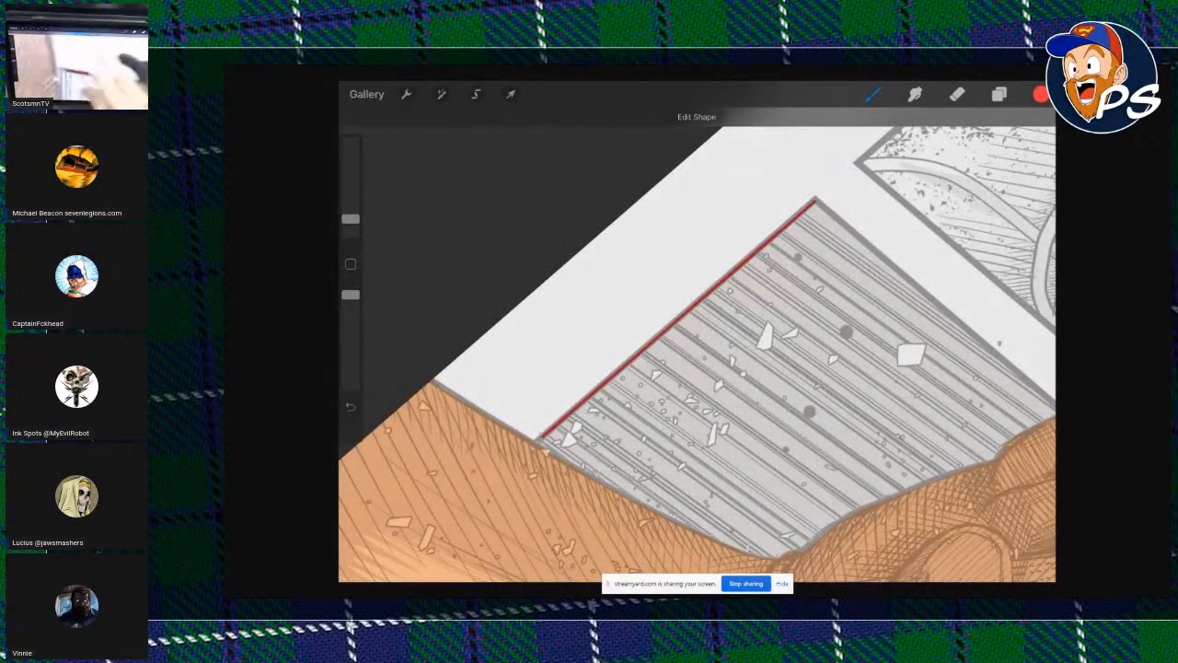
Adjust both endpoints of the red QuickShape line so it sits on the speed-line panel's outer border from forearm to corner.
{"action": "left_click", "coordinate": [697, 117]}
{"action": "scroll", "coordinate": [543, 436], "scroll_direction": "up", "scroll_amount": 5}
{"action": "left_click_drag", "start_coordinate": [609, 352], "coordinate": [565, 329]}
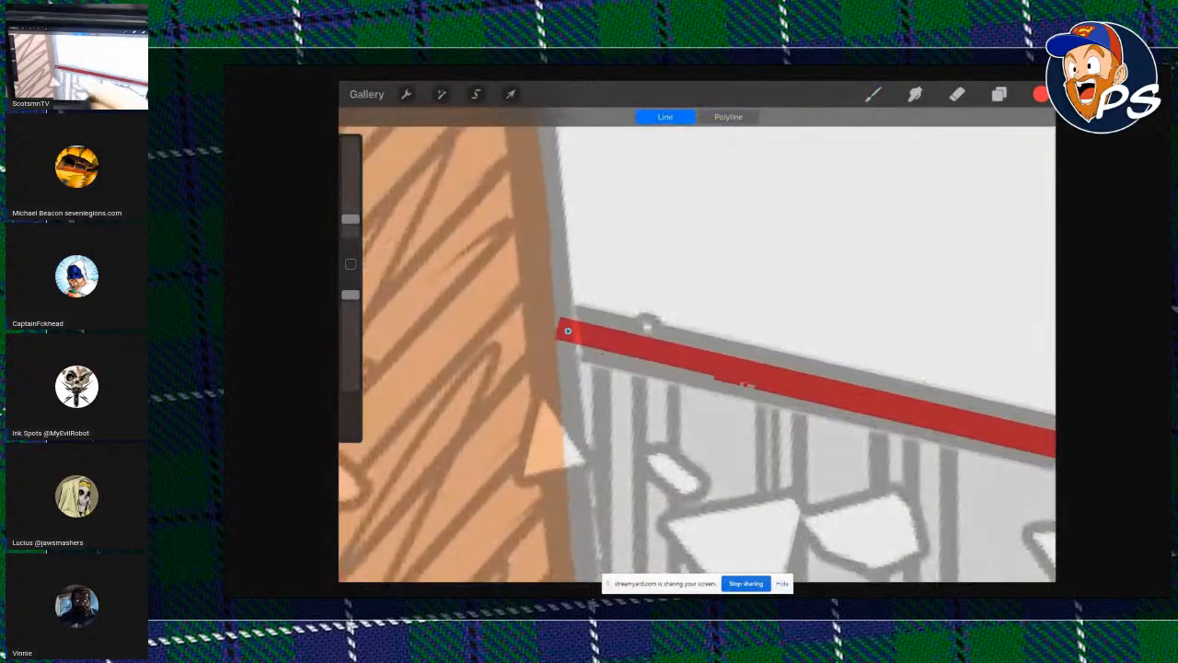
{"action": "scroll", "coordinate": [696, 354], "scroll_direction": "down", "scroll_amount": 3}
{"action": "scroll", "coordinate": [697, 355], "scroll_direction": "down", "scroll_amount": 3}
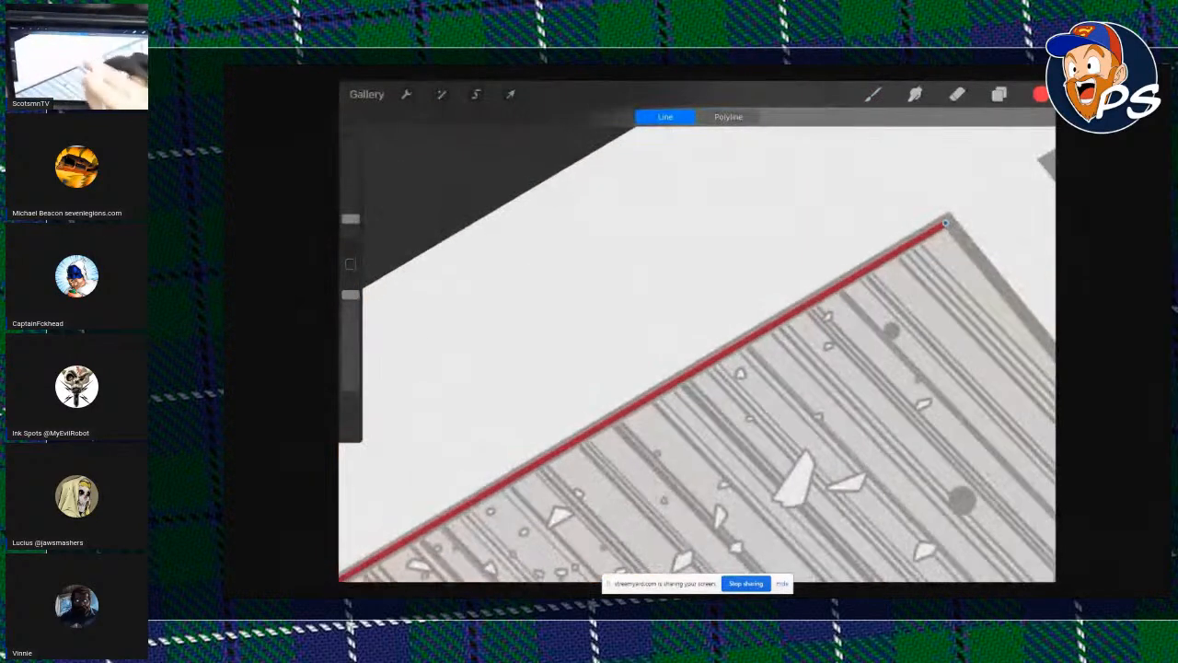
{"action": "scroll", "coordinate": [696, 354], "scroll_direction": "up", "scroll_amount": 5}
{"action": "left_click_drag", "start_coordinate": [747, 283], "coordinate": [751, 277]}
{"action": "scroll", "coordinate": [696, 354], "scroll_direction": "down", "scroll_amount": 5}
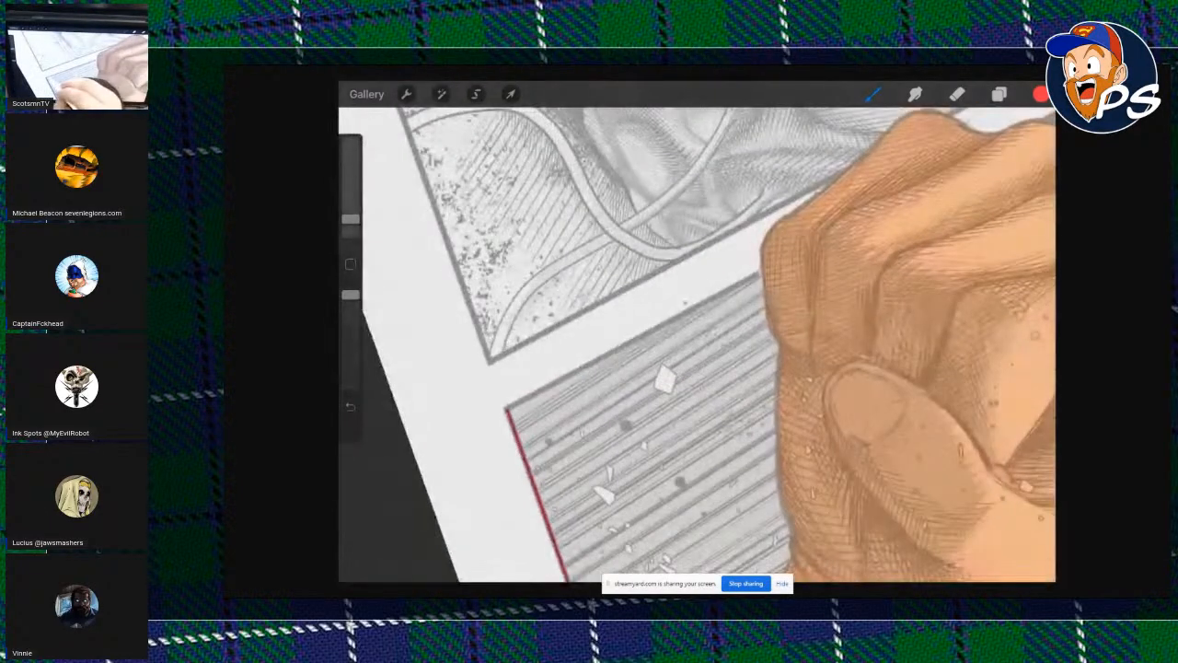
Trace the speed-line panel's adjoining border with a straight red line from the panel corner to the fist, aligning both endpoints.
{"action": "left_click_drag", "start_coordinate": [513, 399], "coordinate": [803, 261]}
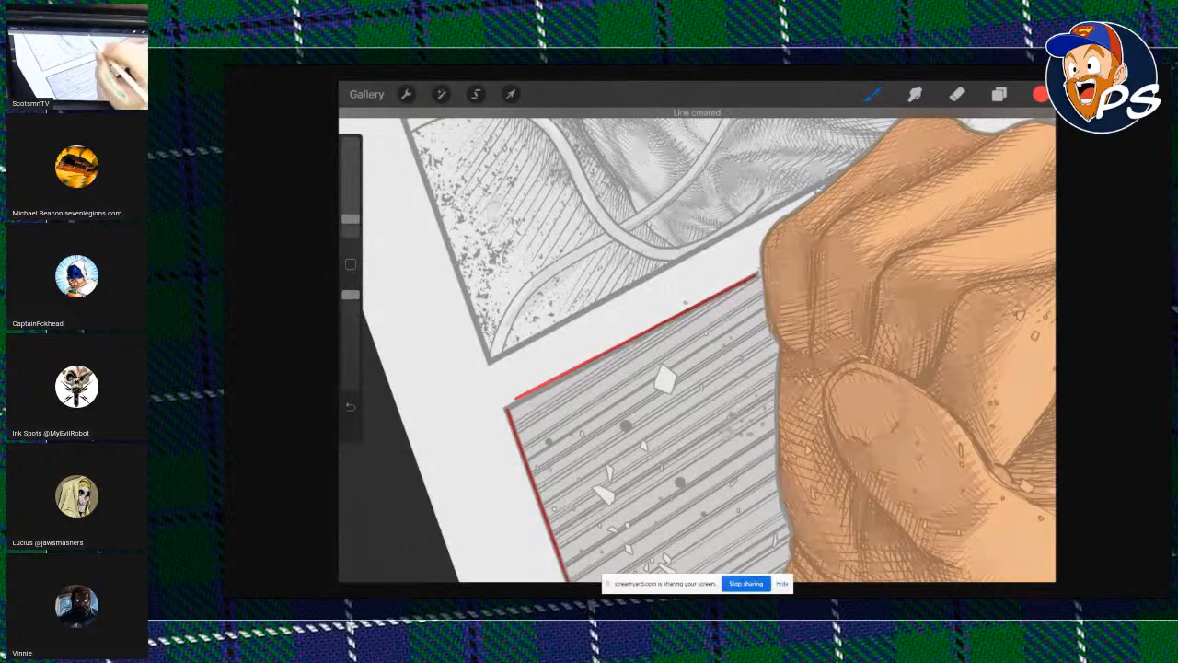
{"action": "scroll", "coordinate": [755, 275], "scroll_direction": "up", "scroll_amount": 10}
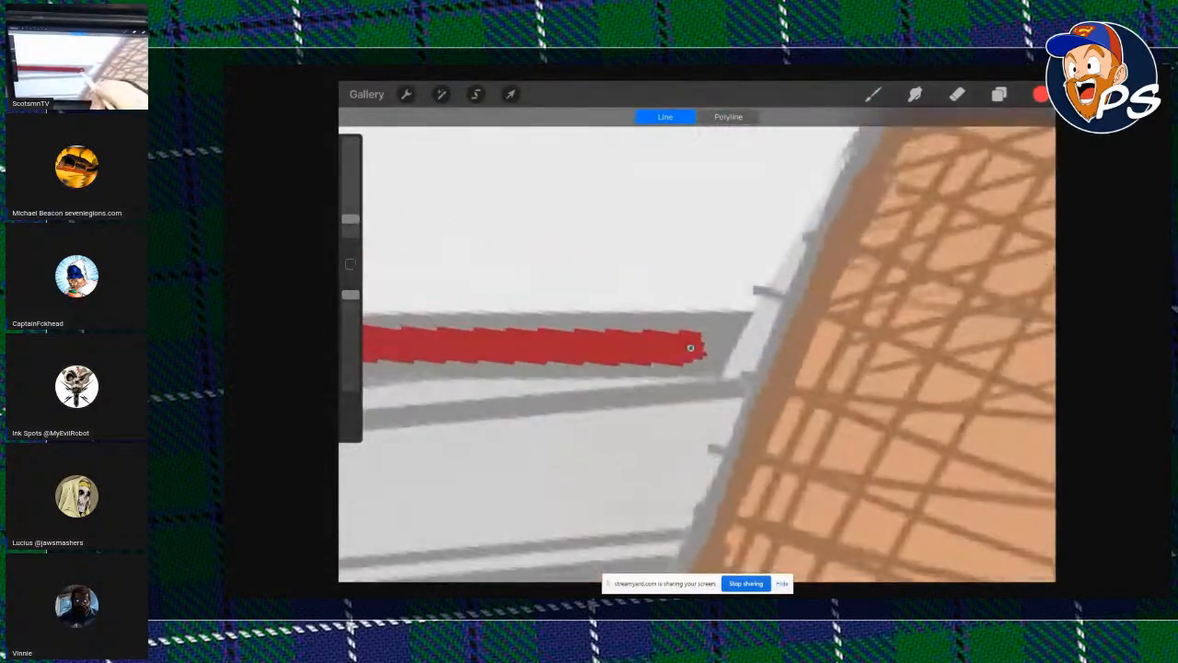
{"action": "scroll", "coordinate": [697, 346], "scroll_direction": "down", "scroll_amount": 10}
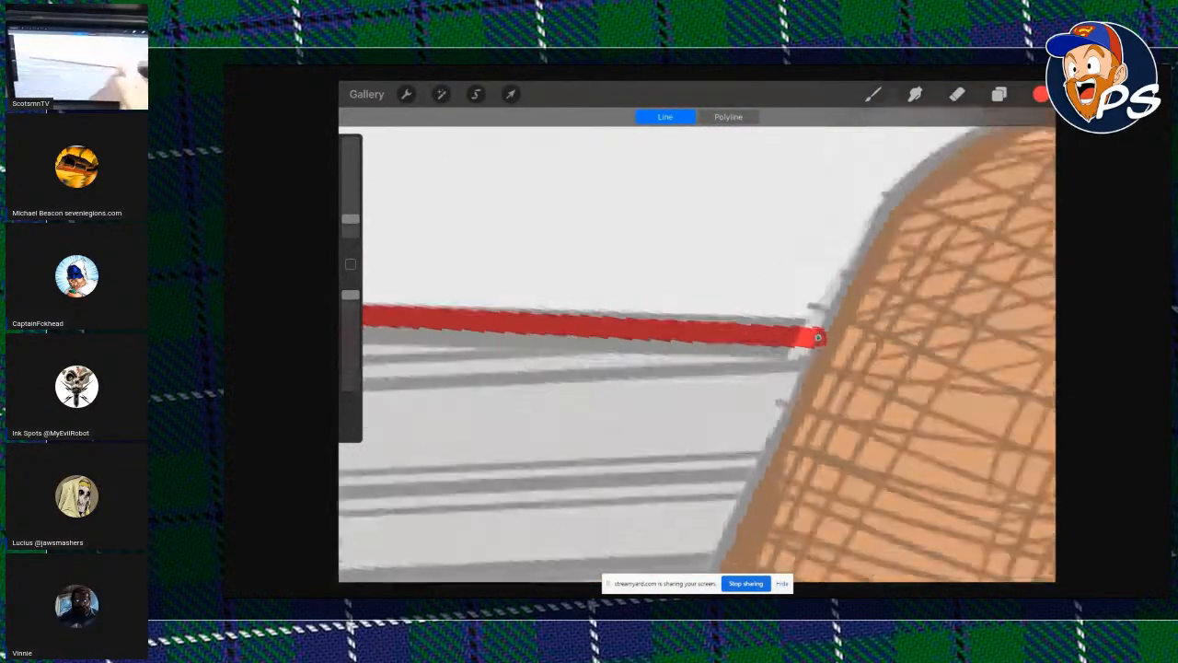
{"action": "scroll", "coordinate": [509, 276], "scroll_direction": "up", "scroll_amount": 10}
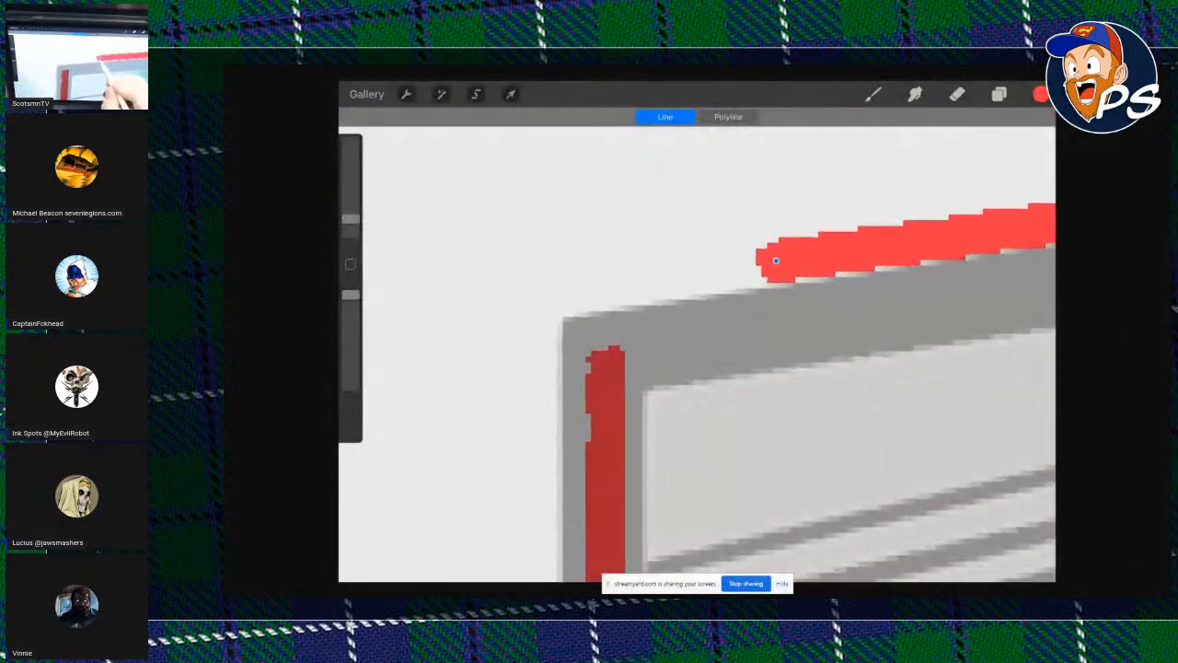
{"action": "left_click_drag", "start_coordinate": [776, 261], "coordinate": [603, 355]}
{"action": "scroll", "coordinate": [697, 347], "scroll_direction": "down", "scroll_amount": 10}
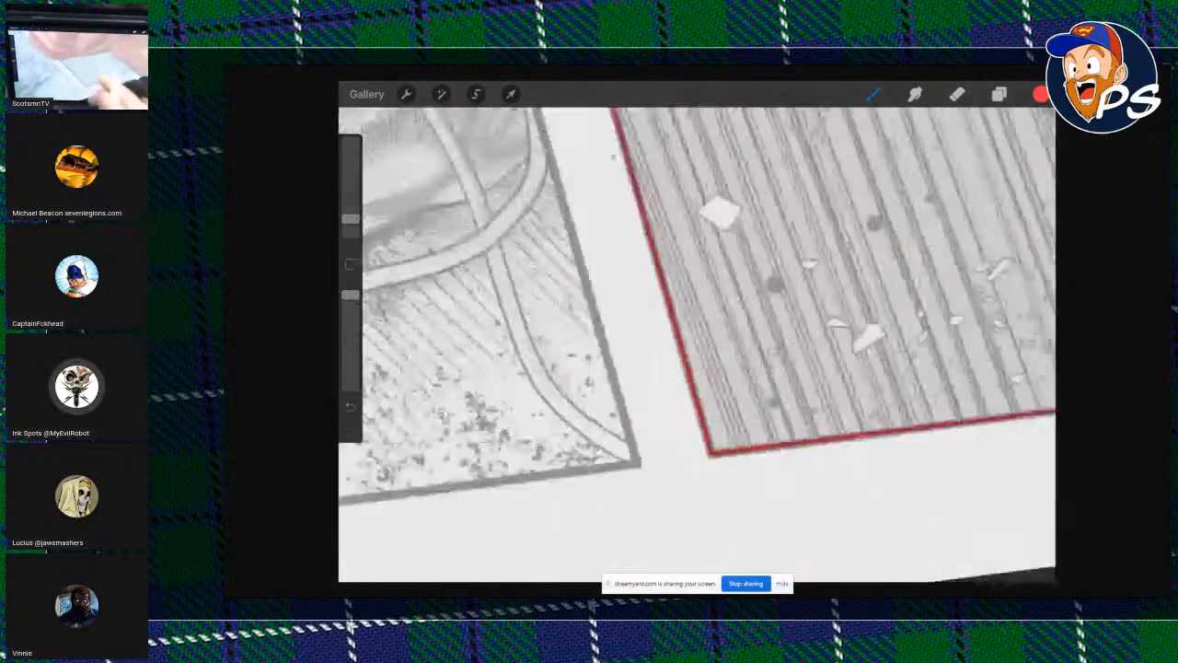
Fill the enclosed speed-line panel beside the fist and forearm with red.
{"action": "left_click_drag", "start_coordinate": [1040, 94], "coordinate": [764, 322]}
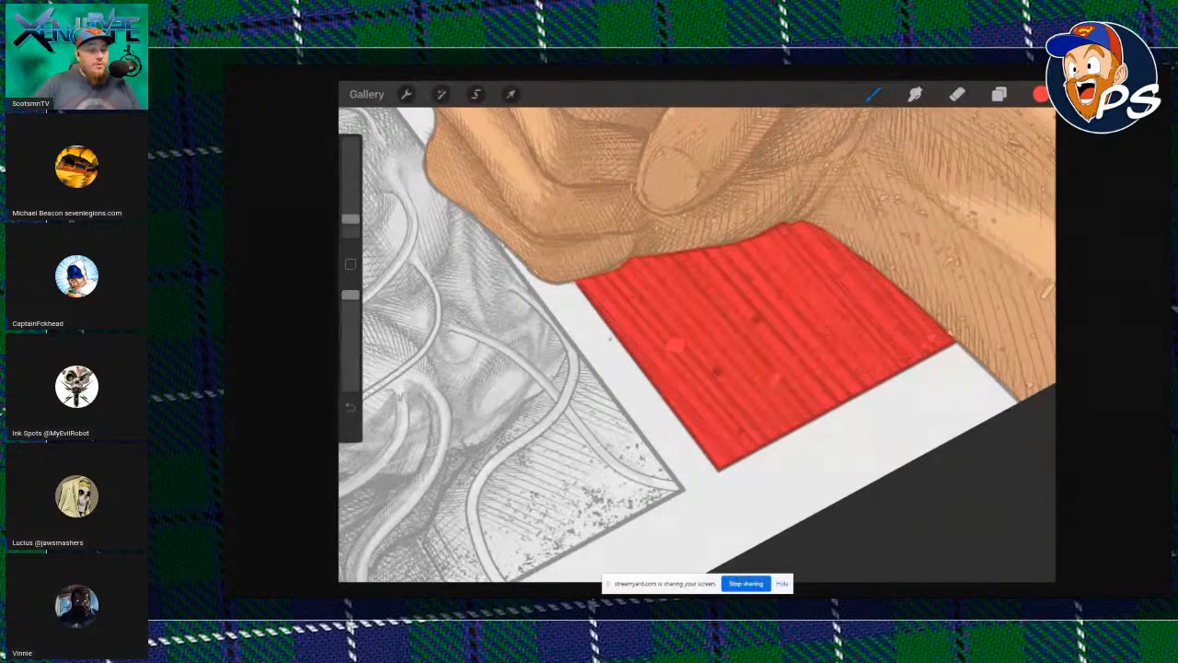
{"action": "scroll", "coordinate": [696, 344], "scroll_direction": "down", "scroll_amount": 10}
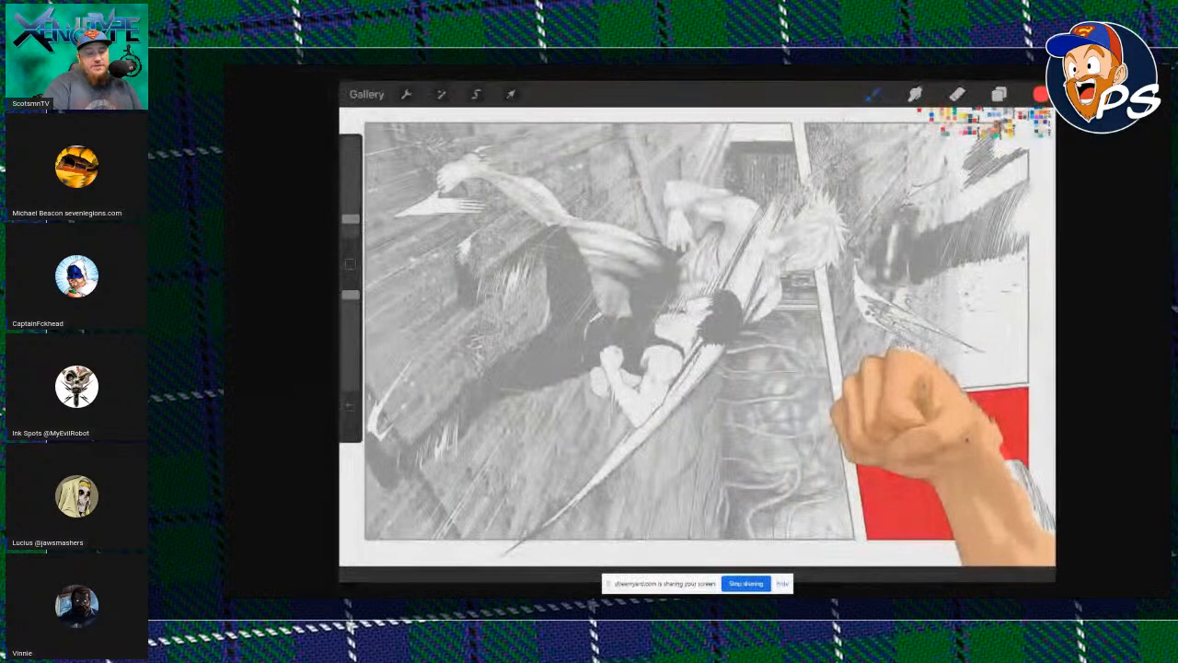
{"action": "scroll", "coordinate": [697, 344], "scroll_direction": "down", "scroll_amount": 5}
{"action": "scroll", "coordinate": [696, 344], "scroll_direction": "up", "scroll_amount": 5}
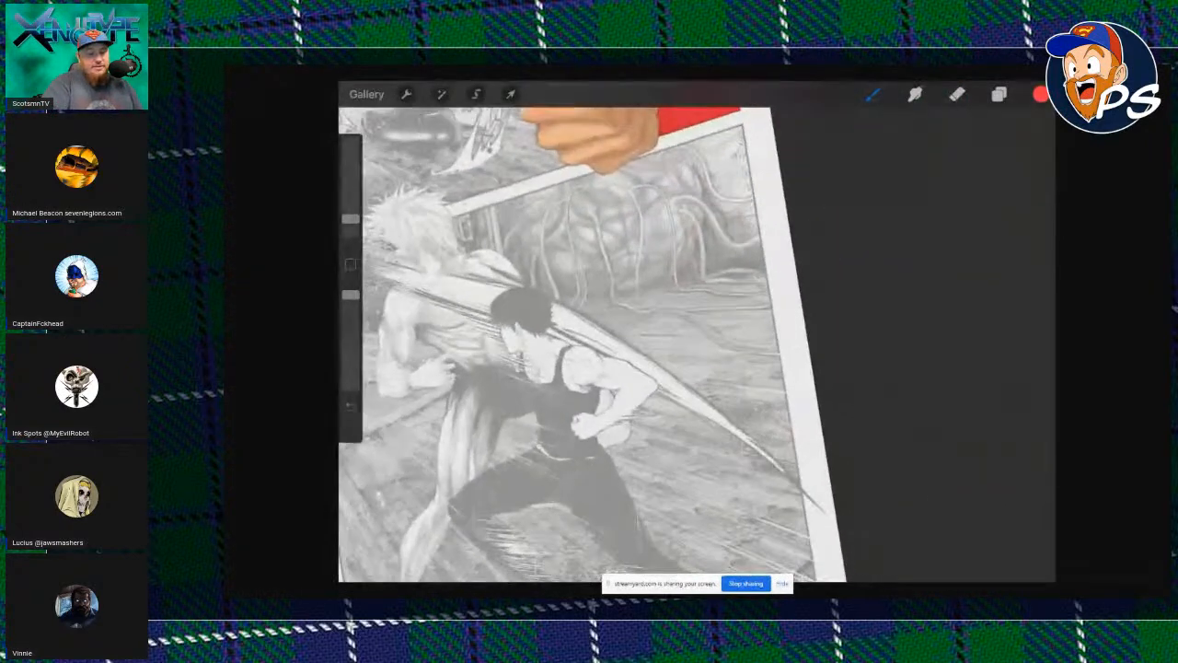
Try a straight red QuickShape line over the two fighters, swing its free end to the page margin, and undo it.
{"action": "mouse_move", "coordinate": [521, 457]}
{"action": "left_mouse_down"}
{"action": "mouse_move", "coordinate": [758, 154]}
{"action": "mouse_move", "coordinate": [709, 230]}
{"action": "mouse_move", "coordinate": [715, 447]}
{"action": "mouse_move", "coordinate": [718, 308]}
{"action": "mouse_move", "coordinate": [681, 216]}
{"action": "mouse_move", "coordinate": [504, 335]}
{"action": "left_mouse_up"}
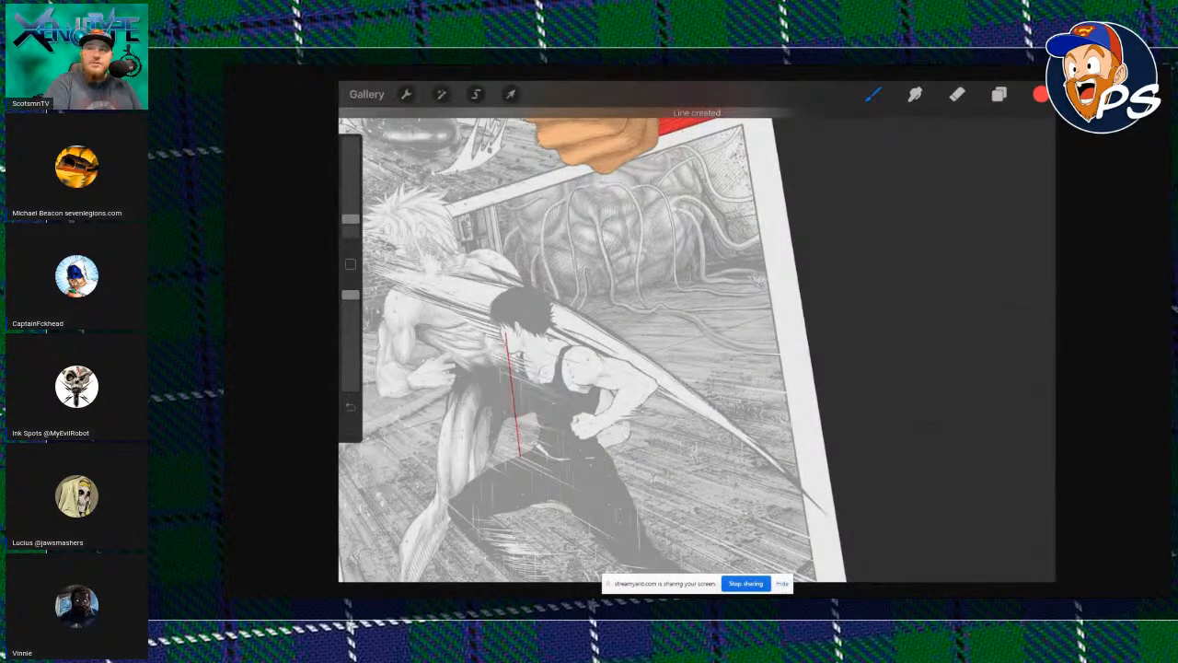
{"action": "left_click_drag", "start_coordinate": [515, 355], "coordinate": [806, 412]}
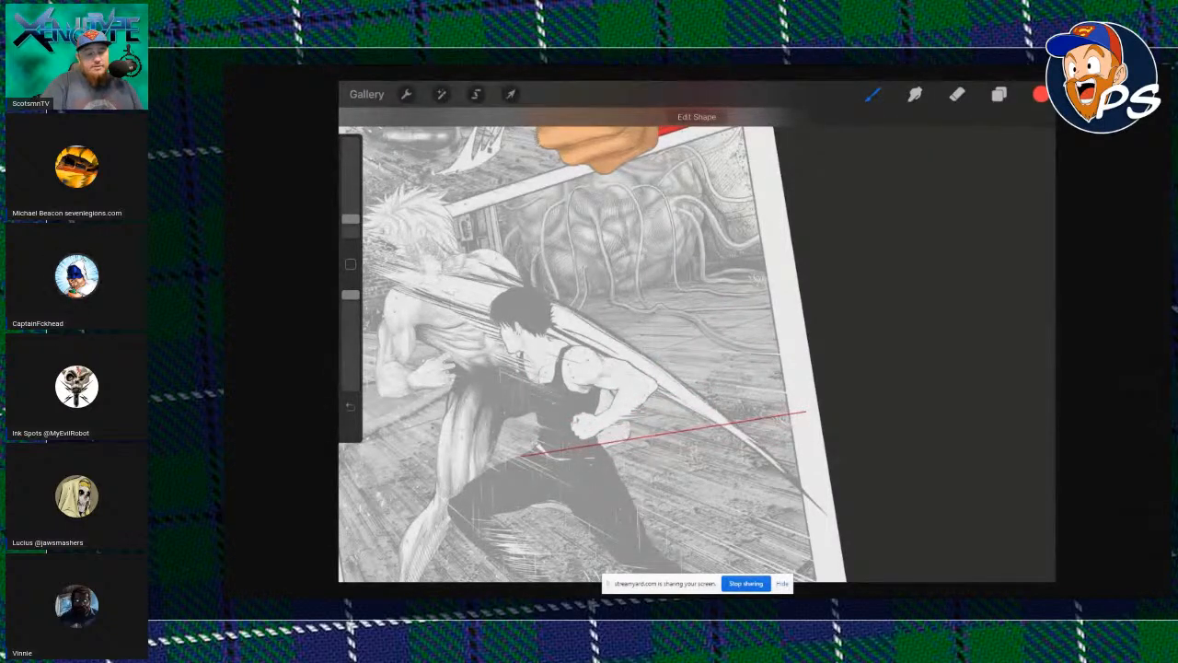
{"action": "key", "text": "ctrl+z"}
{"action": "key", "text": "ctrl+z"}
Trace the tentacle panel's border with a straight red line from the spiky hair to the fist, aligning the fist end.
{"action": "scroll", "coordinate": [696, 368], "scroll_direction": "down", "scroll_amount": 2}
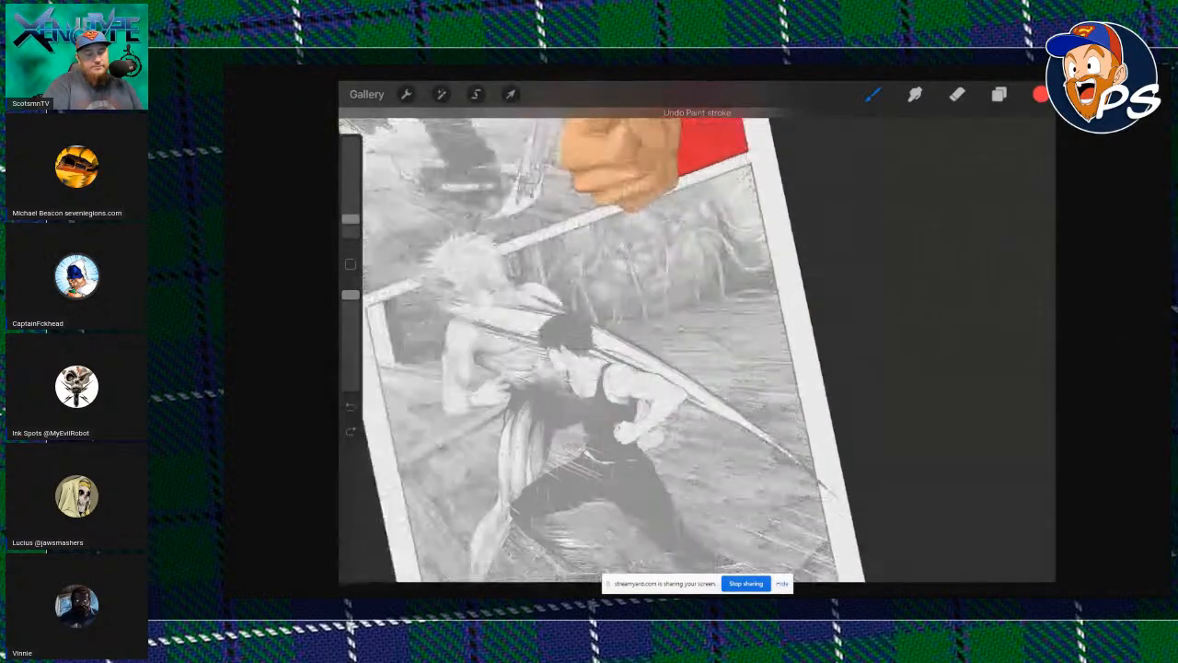
{"action": "scroll", "coordinate": [696, 350], "scroll_direction": "down", "scroll_amount": 4}
{"action": "scroll", "coordinate": [697, 345], "scroll_direction": "up", "scroll_amount": 5}
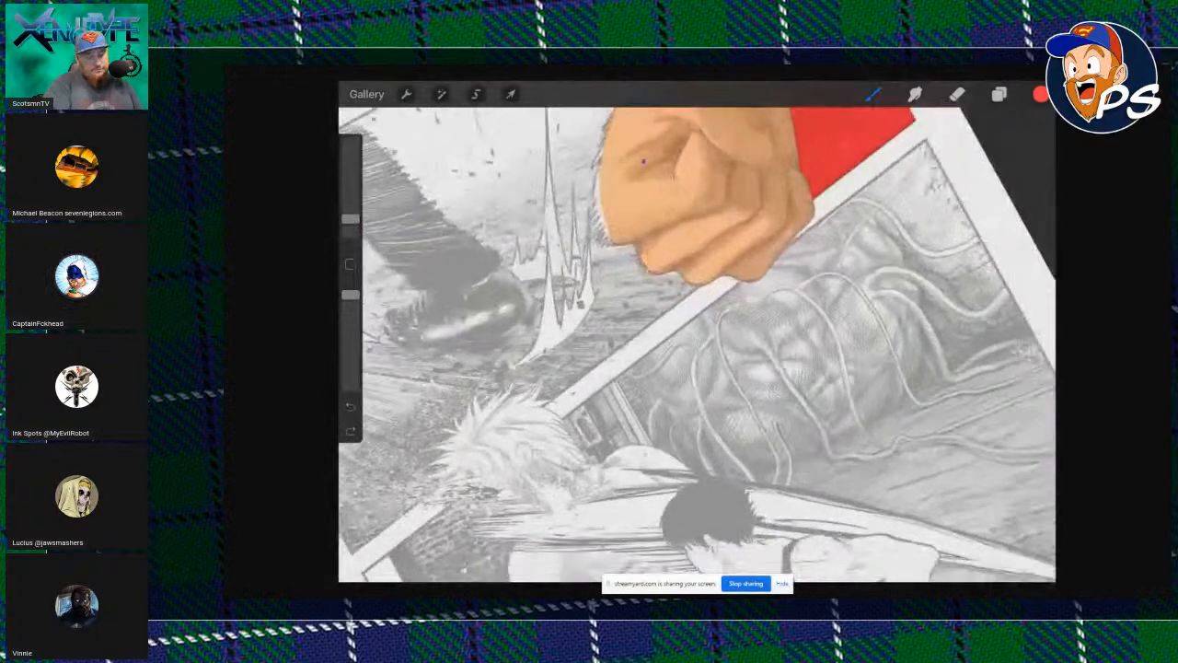
{"action": "left_click_drag", "start_coordinate": [514, 446], "coordinate": [679, 314]}
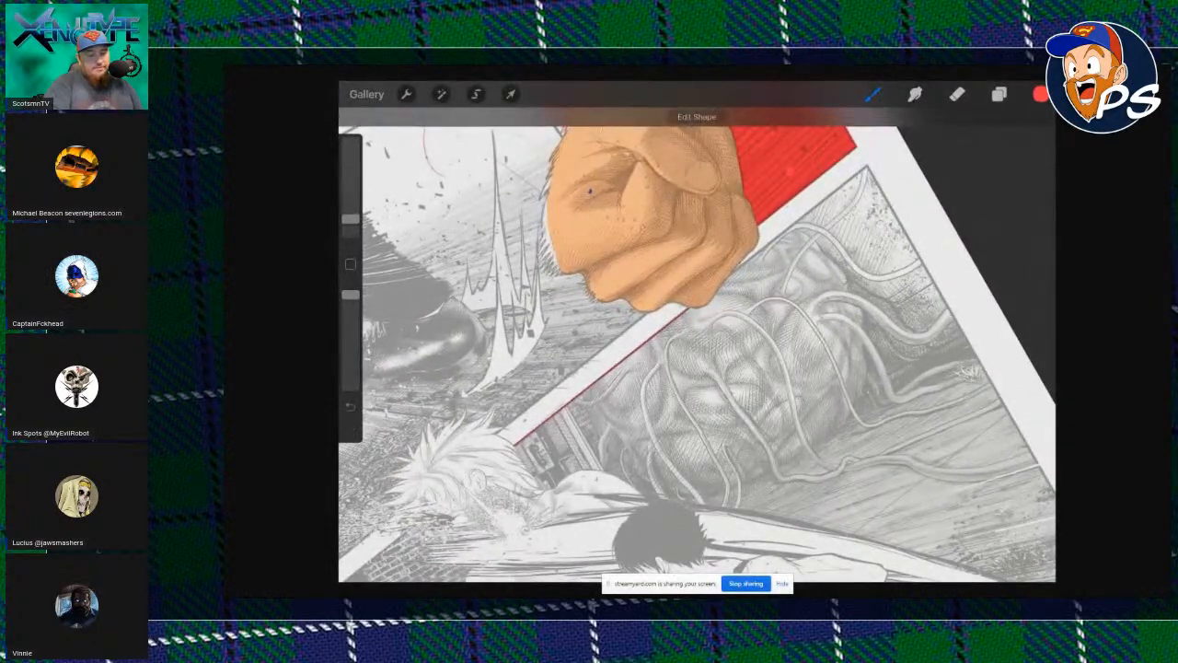
{"action": "left_click", "coordinate": [697, 116]}
{"action": "scroll", "coordinate": [681, 317], "scroll_direction": "up", "scroll_amount": 5}
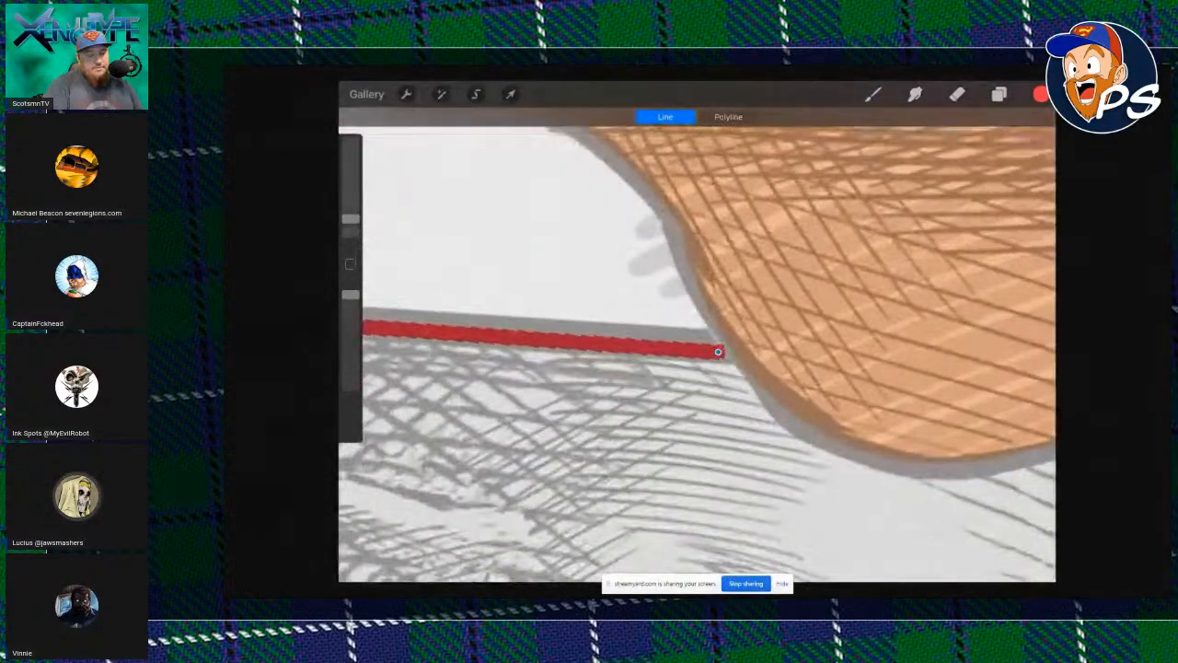
{"action": "left_click_drag", "start_coordinate": [718, 351], "coordinate": [719, 345]}
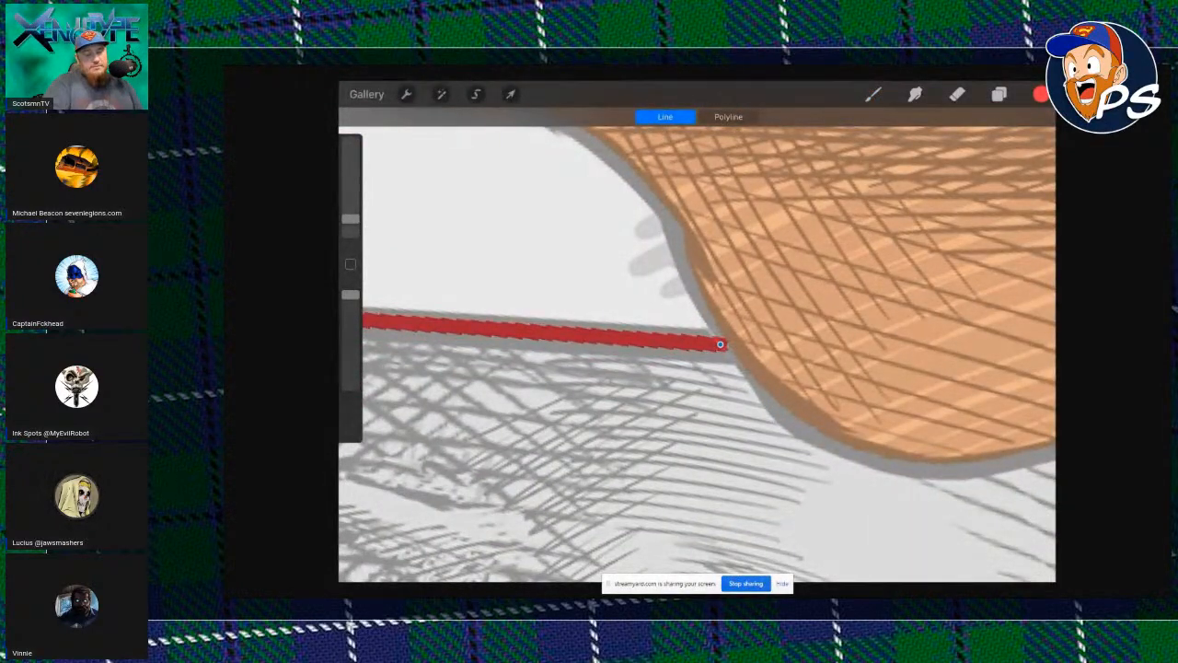
Align the red line's other endpoint with the panel border beside the spiky hair and finish editing the shape.
{"action": "scroll", "coordinate": [697, 355], "scroll_direction": "down", "scroll_amount": 5}
{"action": "scroll", "coordinate": [697, 355], "scroll_direction": "left", "scroll_amount": 10}
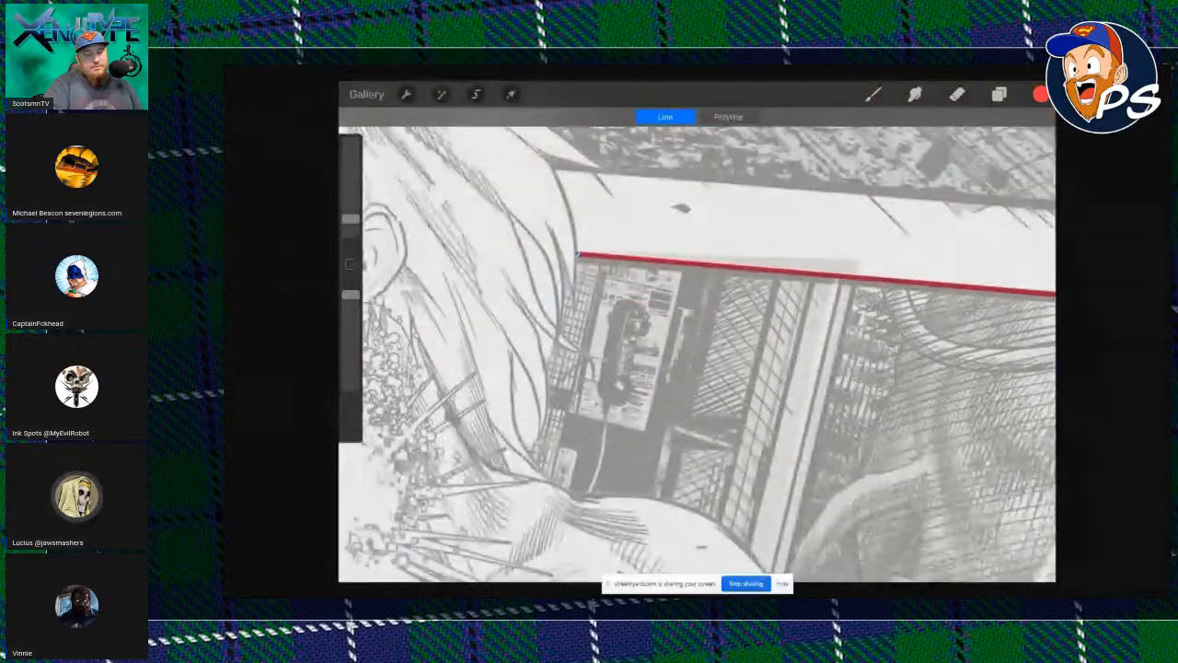
{"action": "scroll", "coordinate": [579, 255], "scroll_direction": "up", "scroll_amount": 5}
{"action": "left_click_drag", "start_coordinate": [702, 317], "coordinate": [715, 343]}
{"action": "left_click", "coordinate": [873, 94]}
{"action": "scroll", "coordinate": [696, 354], "scroll_direction": "down", "scroll_amount": 10}
{"action": "scroll", "coordinate": [626, 349], "scroll_direction": "up", "scroll_amount": 10}
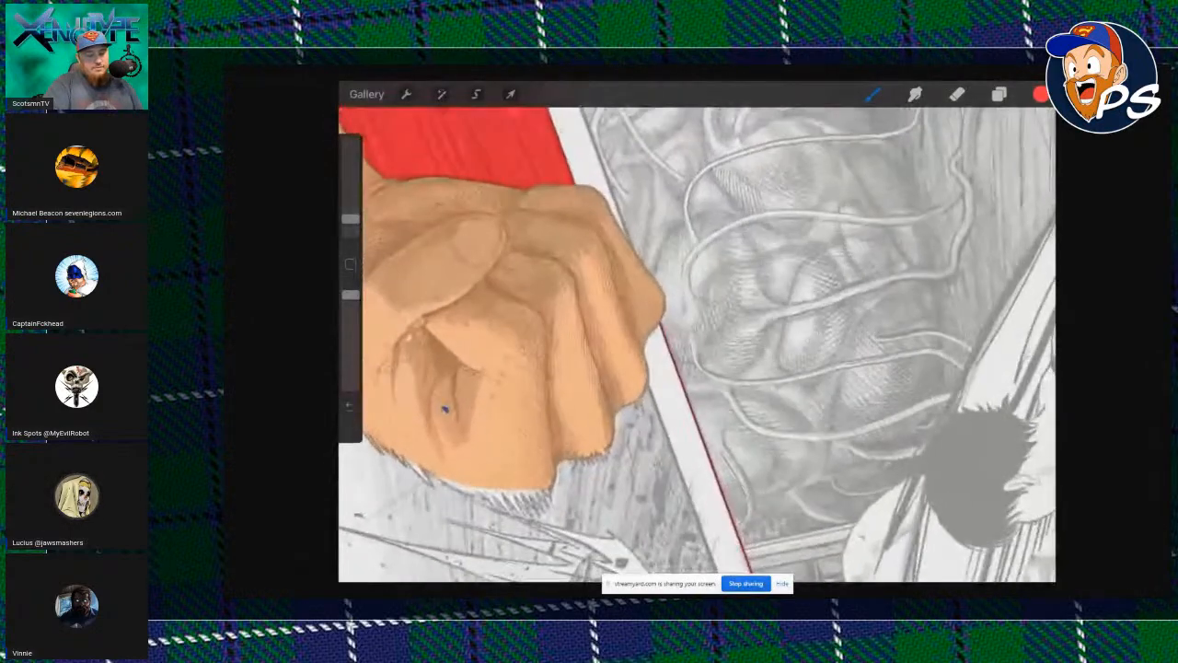
{"action": "scroll", "coordinate": [696, 345], "scroll_direction": "down", "scroll_amount": 10}
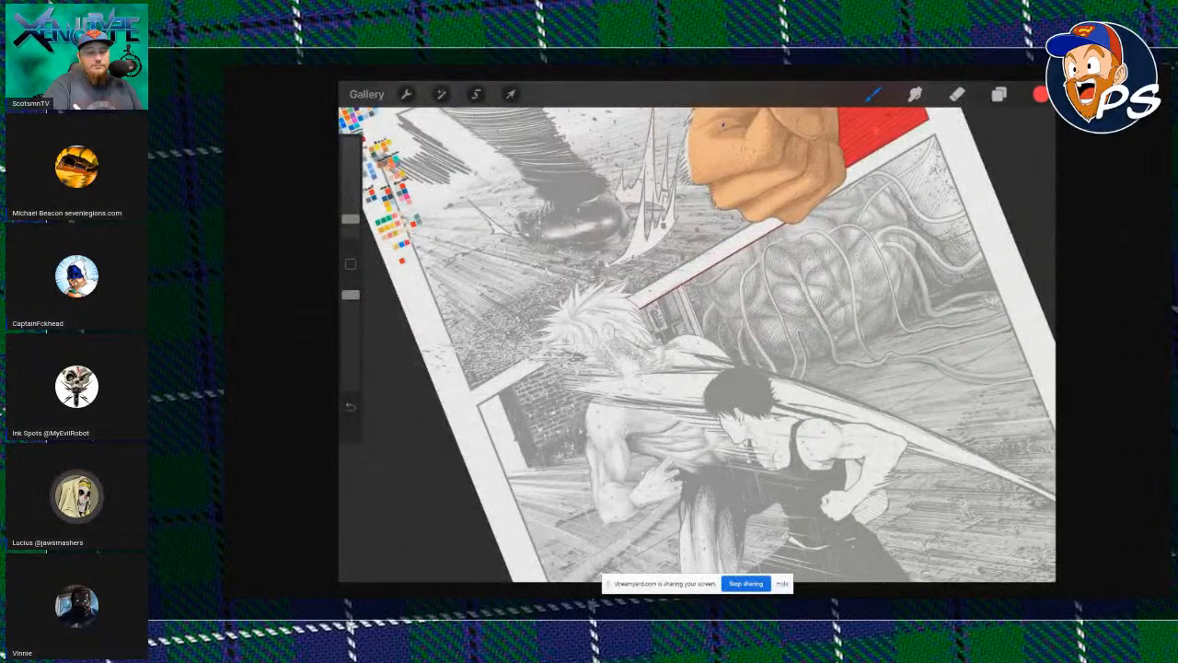
Set the colour to black and choose the second Studio Pen 1 brush from the CMX-INKS set.
{"action": "left_click", "coordinate": [1041, 94]}
{"action": "left_click", "coordinate": [834, 340]}
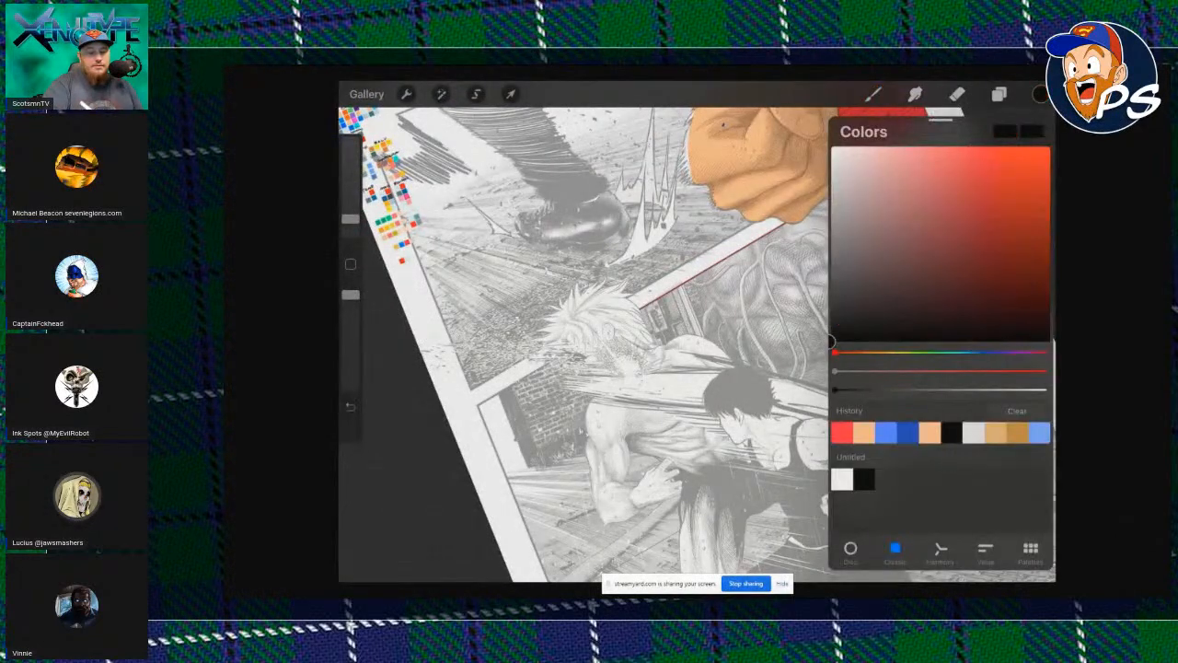
{"action": "left_click", "coordinate": [873, 94]}
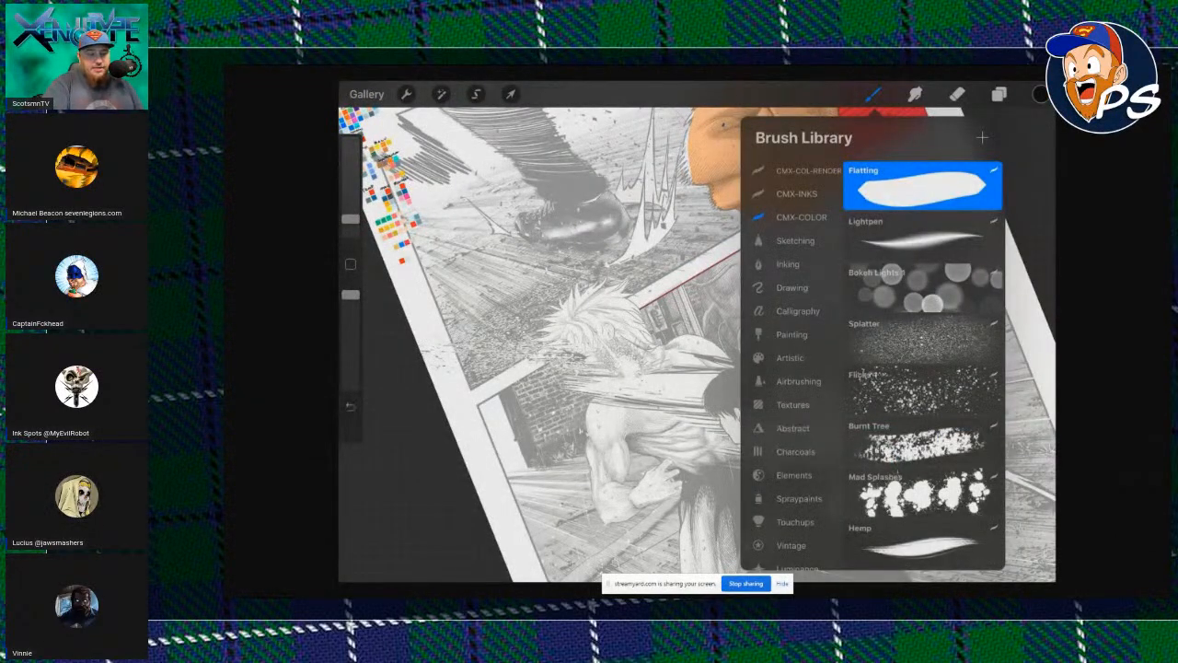
{"action": "left_click", "coordinate": [796, 194]}
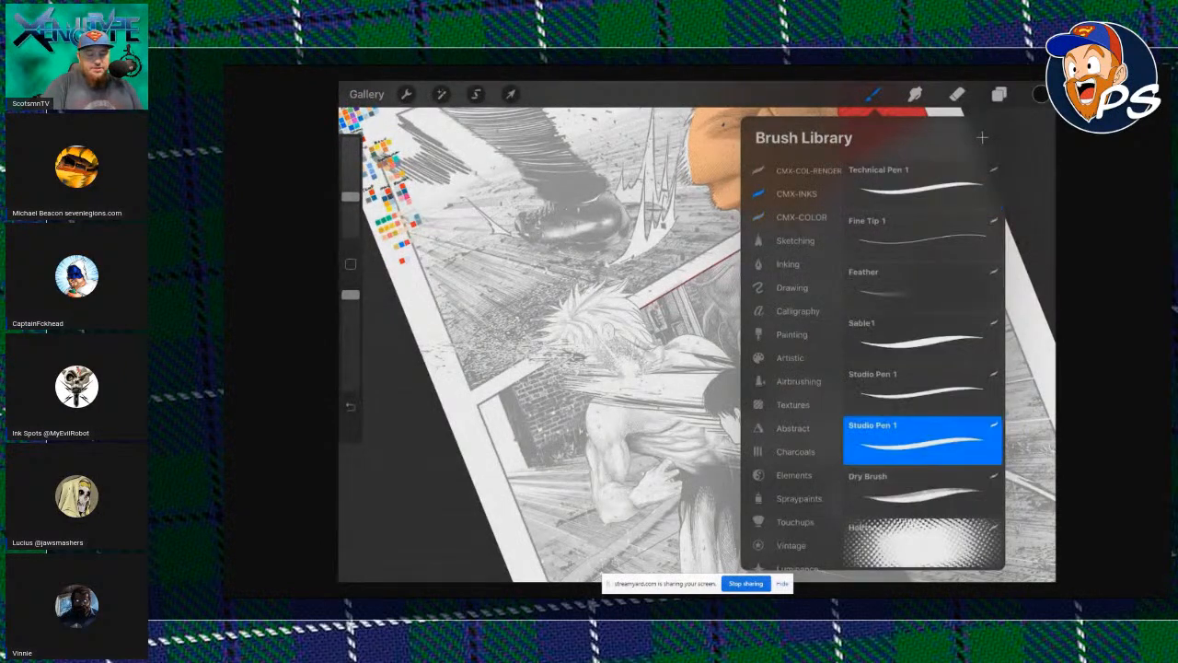
{"action": "left_click", "coordinate": [920, 439]}
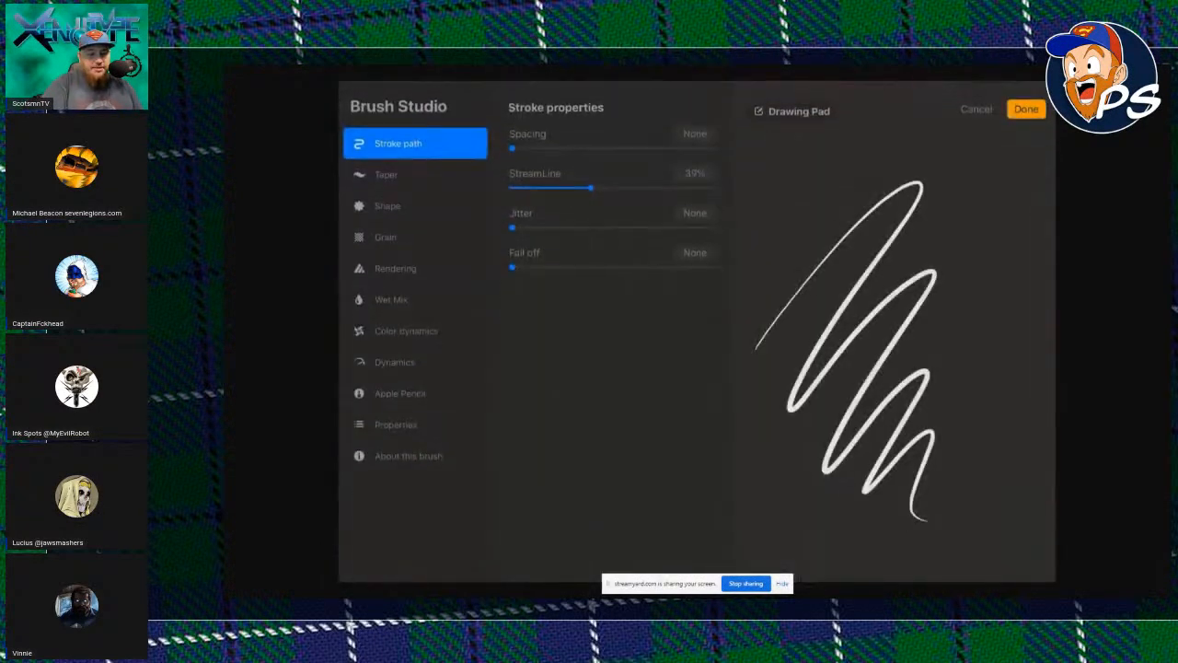
{"action": "left_click", "coordinate": [1026, 109]}
{"action": "left_click", "coordinate": [873, 94]}
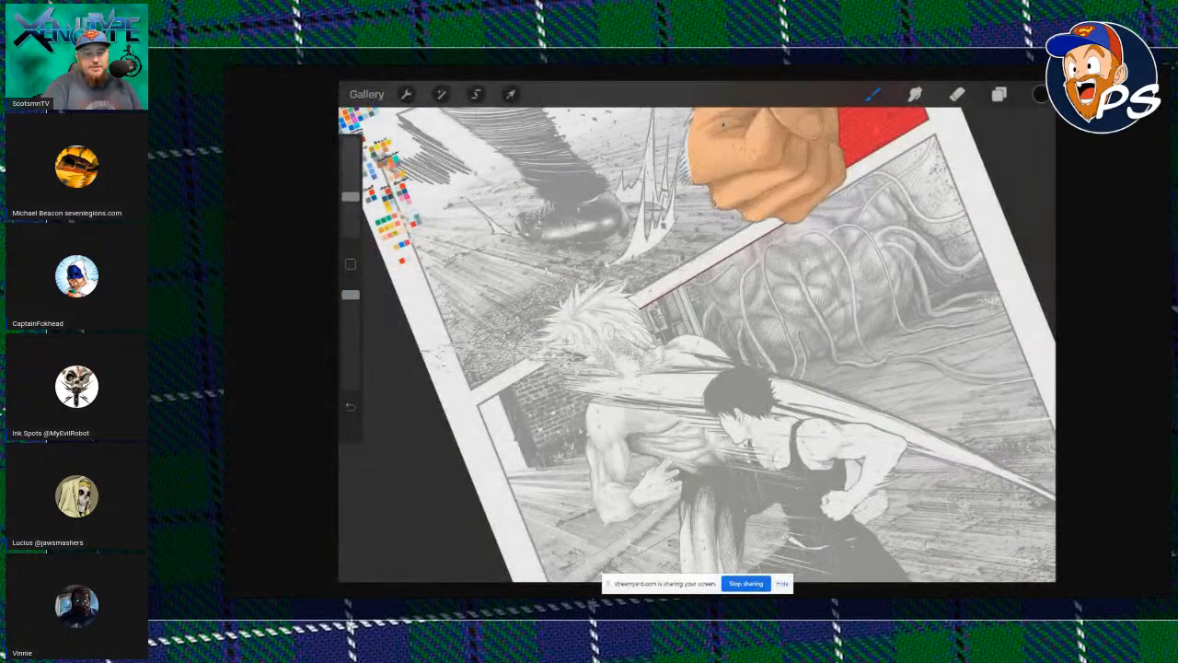
Add two new layers directly above the Inserted Image layer.
{"action": "left_click", "coordinate": [998, 94]}
{"action": "left_click", "coordinate": [917, 178]}
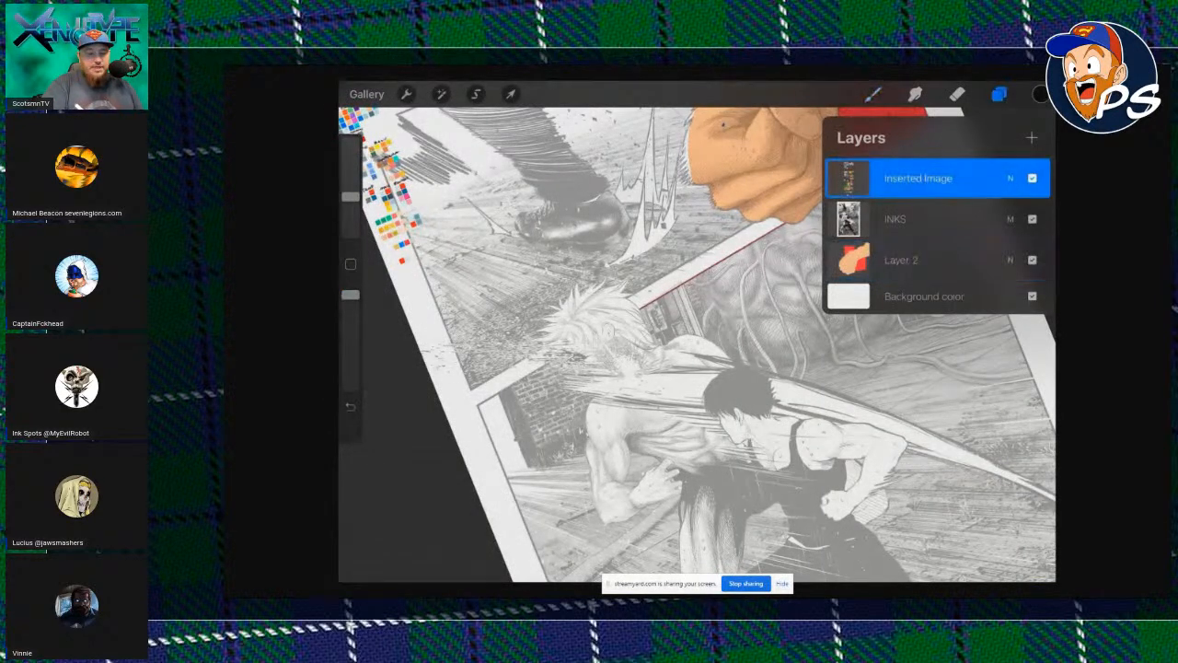
{"action": "left_click", "coordinate": [1031, 138]}
{"action": "left_click", "coordinate": [873, 93]}
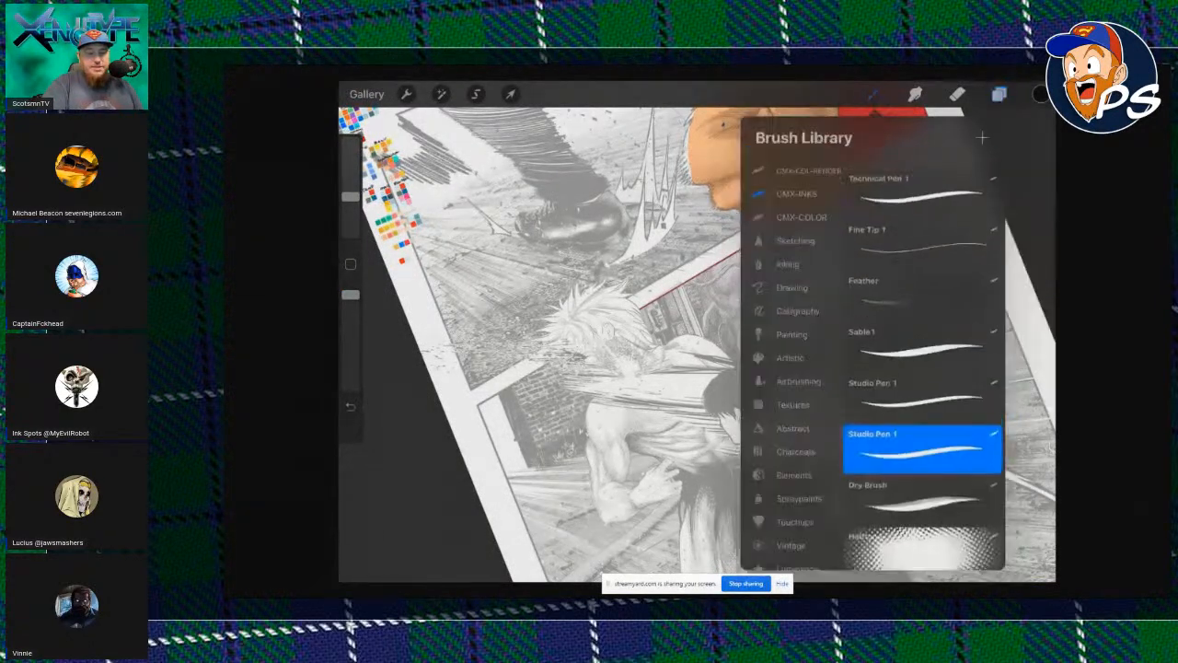
{"action": "left_click", "coordinate": [999, 94]}
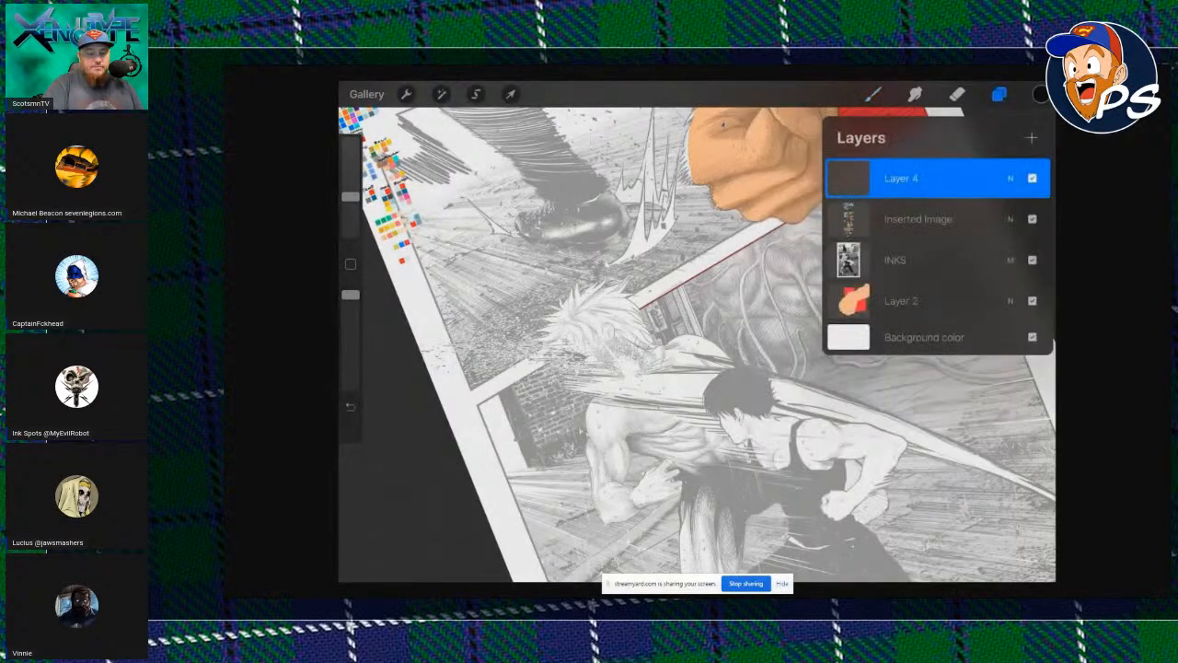
{"action": "left_click", "coordinate": [918, 219]}
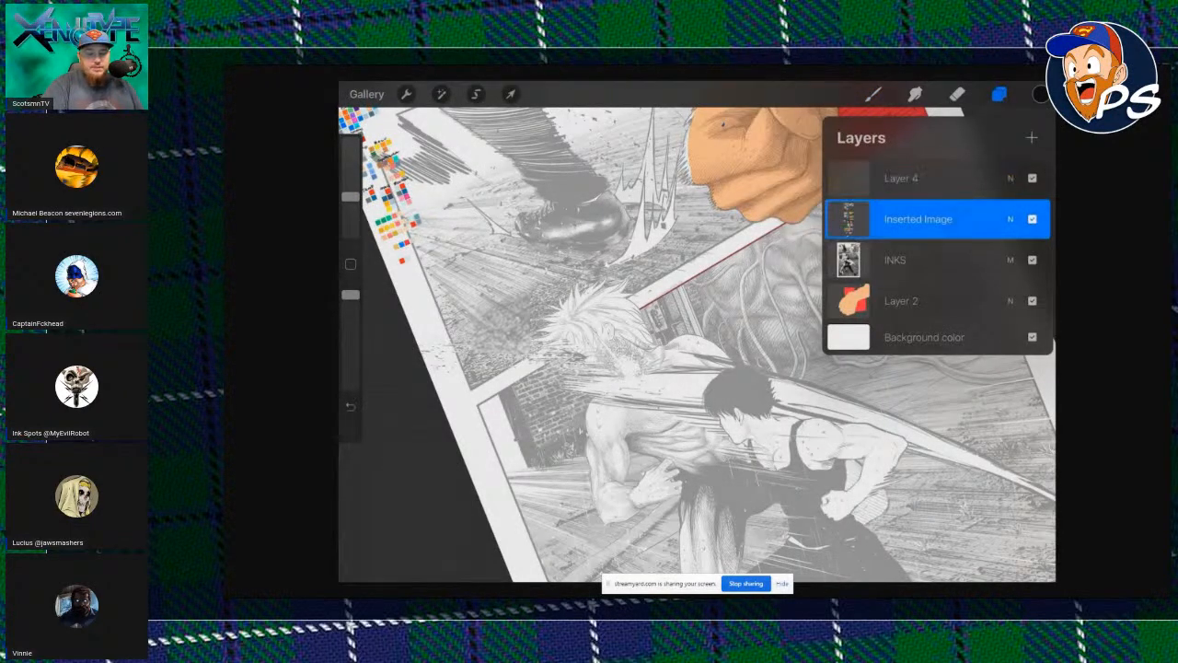
{"action": "left_click", "coordinate": [1032, 138]}
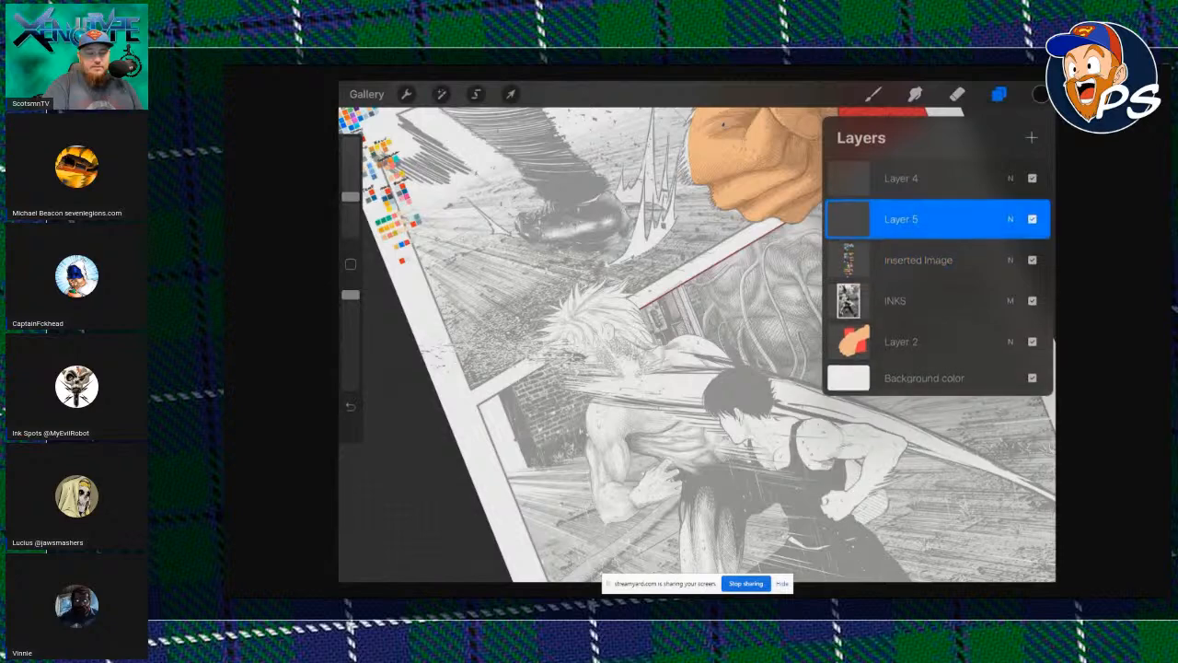
Fill Layer 5 with white to cover the page, and make Layer 4 the active layer.
{"action": "left_click", "coordinate": [1040, 94]}
{"action": "left_click", "coordinate": [1040, 94]}
{"action": "left_click_drag", "start_coordinate": [1040, 94], "coordinate": [807, 374]}
{"action": "left_click", "coordinate": [998, 94]}
{"action": "left_click", "coordinate": [902, 178]}
{"action": "left_click", "coordinate": [872, 94]}
{"action": "left_click", "coordinate": [873, 93]}
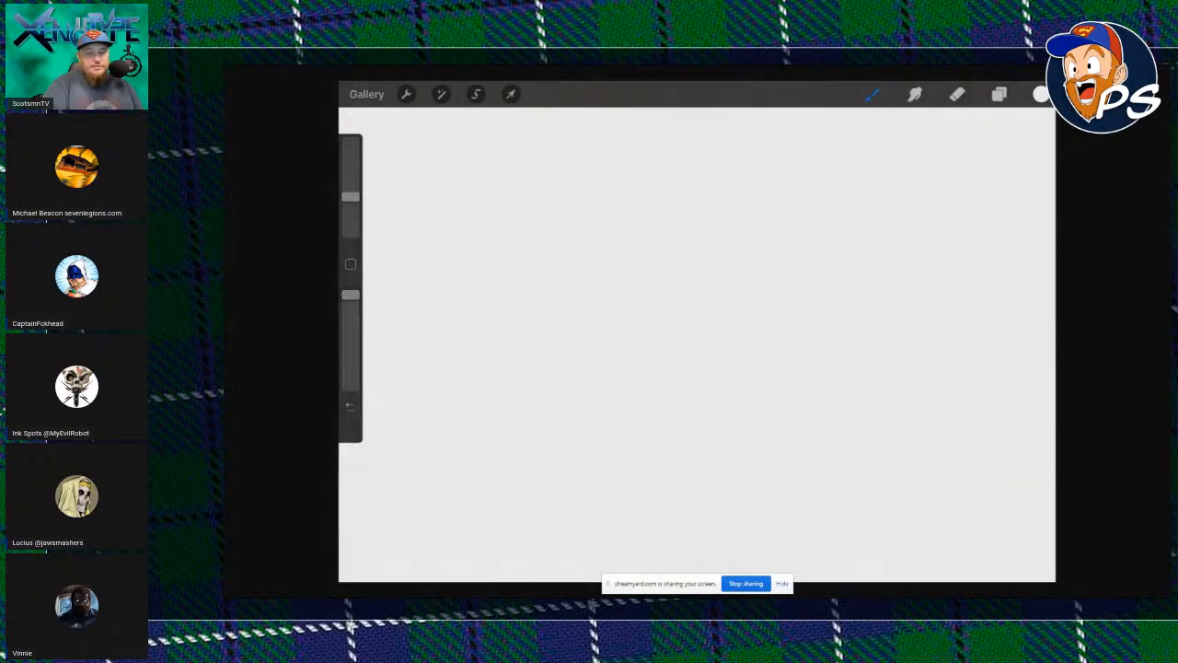
Set the colour back to black and draw looping ink test strokes of varying thickness across the white page.
{"action": "left_click", "coordinate": [1039, 94]}
{"action": "left_click_drag", "start_coordinate": [862, 243], "coordinate": [833, 341]}
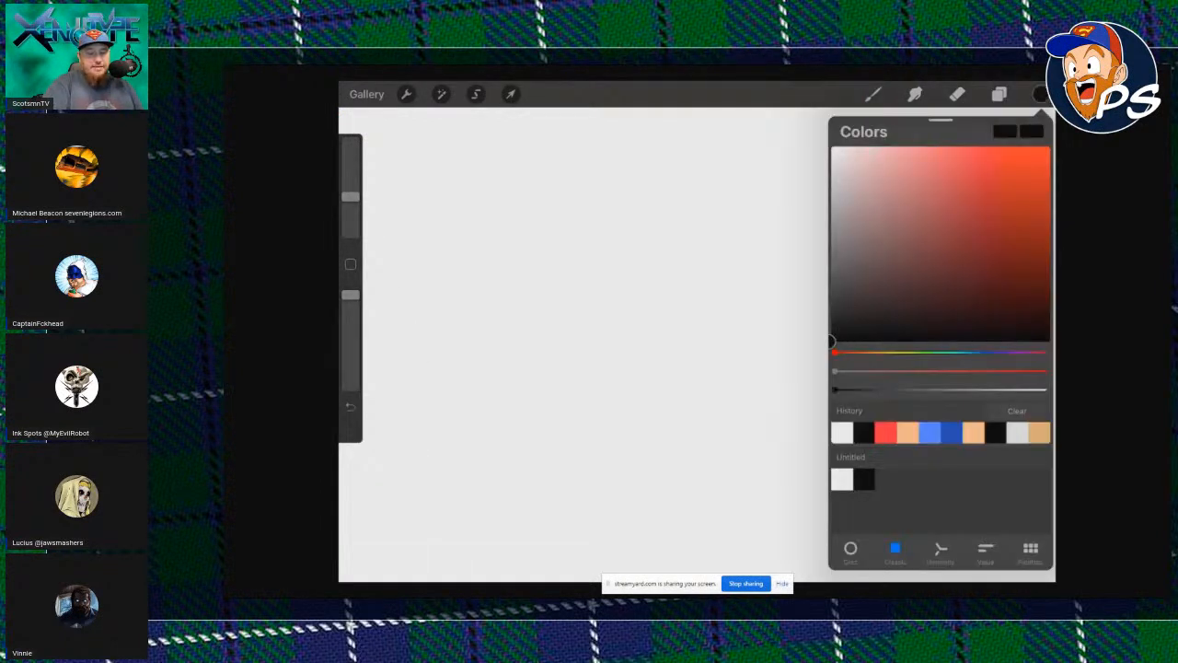
{"action": "left_click", "coordinate": [872, 93]}
{"action": "left_click", "coordinate": [873, 94]}
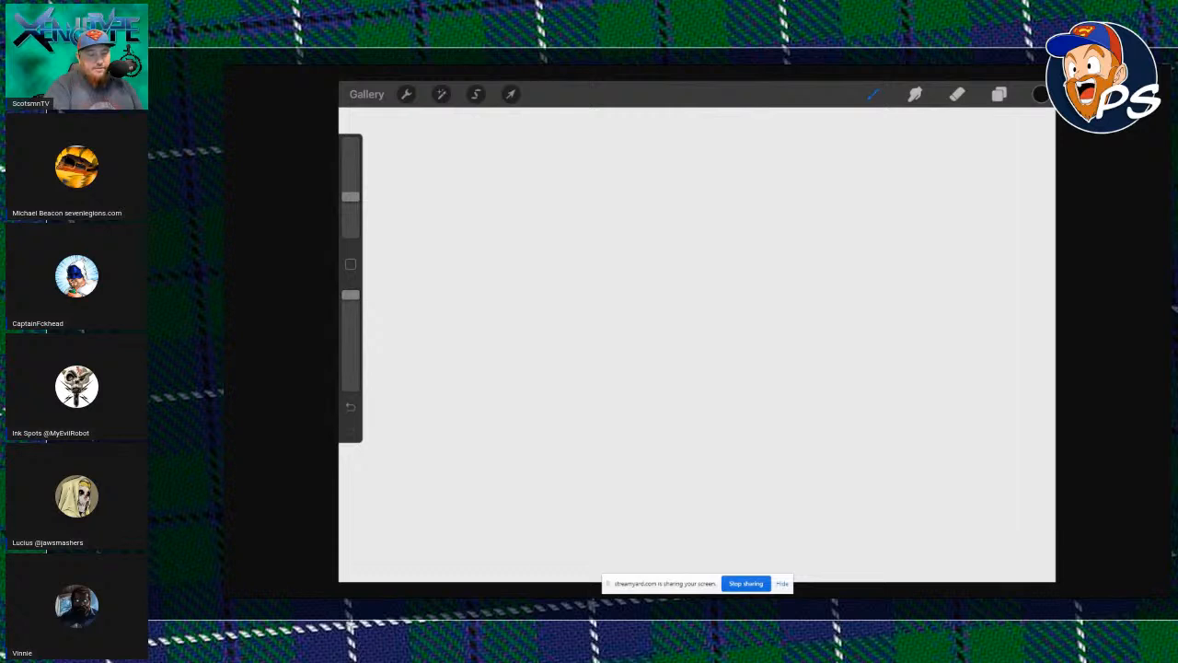
{"action": "left_click_drag", "start_coordinate": [678, 183], "coordinate": [621, 469]}
{"action": "mouse_move", "coordinate": [923, 267]}
{"action": "left_mouse_down"}
{"action": "mouse_move", "coordinate": [773, 195]}
{"action": "mouse_move", "coordinate": [939, 387]}
{"action": "mouse_move", "coordinate": [884, 478]}
{"action": "mouse_move", "coordinate": [838, 525]}
{"action": "mouse_move", "coordinate": [511, 213]}
{"action": "mouse_move", "coordinate": [695, 454]}
{"action": "mouse_move", "coordinate": [603, 189]}
{"action": "mouse_move", "coordinate": [525, 267]}
{"action": "mouse_move", "coordinate": [920, 152]}
{"action": "mouse_move", "coordinate": [890, 474]}
{"action": "left_mouse_up"}
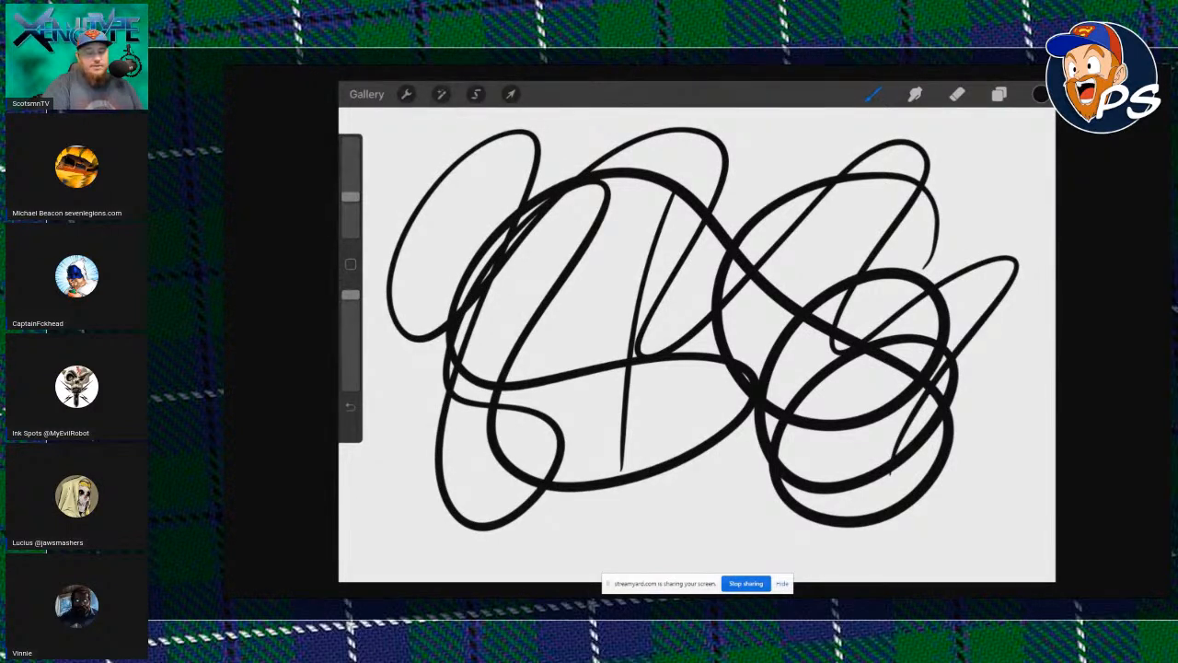
Undo the looping test strokes and draw a row of short tapered hatch strokes in an empty area of the white page.
{"action": "key", "text": "ctrl+z"}
{"action": "scroll", "coordinate": [697, 344], "scroll_direction": "up", "scroll_amount": 1}
{"action": "scroll", "coordinate": [696, 344], "scroll_direction": "up", "scroll_amount": 5}
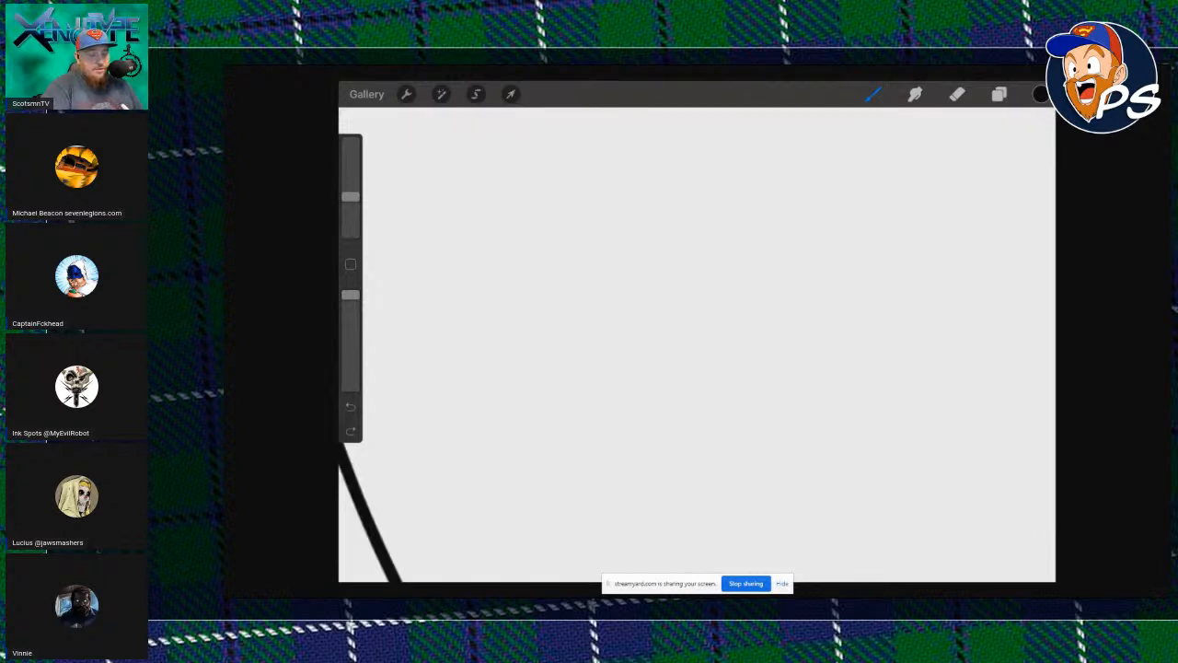
{"action": "mouse_move", "coordinate": [647, 221]}
{"action": "left_mouse_down"}
{"action": "mouse_move", "coordinate": [672, 272]}
{"action": "mouse_move", "coordinate": [696, 276]}
{"action": "left_mouse_up"}
{"action": "mouse_move", "coordinate": [684, 204]}
{"action": "left_mouse_down"}
{"action": "mouse_move", "coordinate": [722, 278]}
{"action": "mouse_move", "coordinate": [746, 278]}
{"action": "left_mouse_up"}
{"action": "left_click_drag", "start_coordinate": [727, 205], "coordinate": [769, 272]}
{"action": "left_click_drag", "start_coordinate": [743, 199], "coordinate": [802, 276]}
{"action": "mouse_move", "coordinate": [663, 217]}
{"action": "left_mouse_down"}
{"action": "mouse_move", "coordinate": [670, 258]}
{"action": "mouse_move", "coordinate": [687, 269]}
{"action": "left_mouse_up"}
{"action": "mouse_move", "coordinate": [705, 208]}
{"action": "left_mouse_down"}
{"action": "mouse_move", "coordinate": [710, 254]}
{"action": "mouse_move", "coordinate": [735, 261]}
{"action": "left_mouse_up"}
{"action": "left_click_drag", "start_coordinate": [746, 206], "coordinate": [757, 256]}
Draw an overlapping black zigzag whose strokes swell to thick rounded tops and taper to pointed lower ends.
{"action": "scroll", "coordinate": [696, 344], "scroll_direction": "down", "scroll_amount": 5}
{"action": "left_click_drag", "start_coordinate": [684, 177], "coordinate": [660, 318]}
{"action": "mouse_move", "coordinate": [685, 176]}
{"action": "left_mouse_down"}
{"action": "mouse_move", "coordinate": [704, 280]}
{"action": "mouse_move", "coordinate": [764, 152]}
{"action": "mouse_move", "coordinate": [764, 275]}
{"action": "left_mouse_up"}
{"action": "mouse_move", "coordinate": [753, 148]}
{"action": "left_mouse_down"}
{"action": "mouse_move", "coordinate": [761, 271]}
{"action": "mouse_move", "coordinate": [761, 155]}
{"action": "mouse_move", "coordinate": [799, 262]}
{"action": "mouse_move", "coordinate": [788, 145]}
{"action": "mouse_move", "coordinate": [883, 341]}
{"action": "left_mouse_up"}
{"action": "left_click_drag", "start_coordinate": [840, 138], "coordinate": [934, 324]}
{"action": "left_click_drag", "start_coordinate": [901, 145], "coordinate": [998, 311]}
{"action": "left_click_drag", "start_coordinate": [948, 139], "coordinate": [1031, 250]}
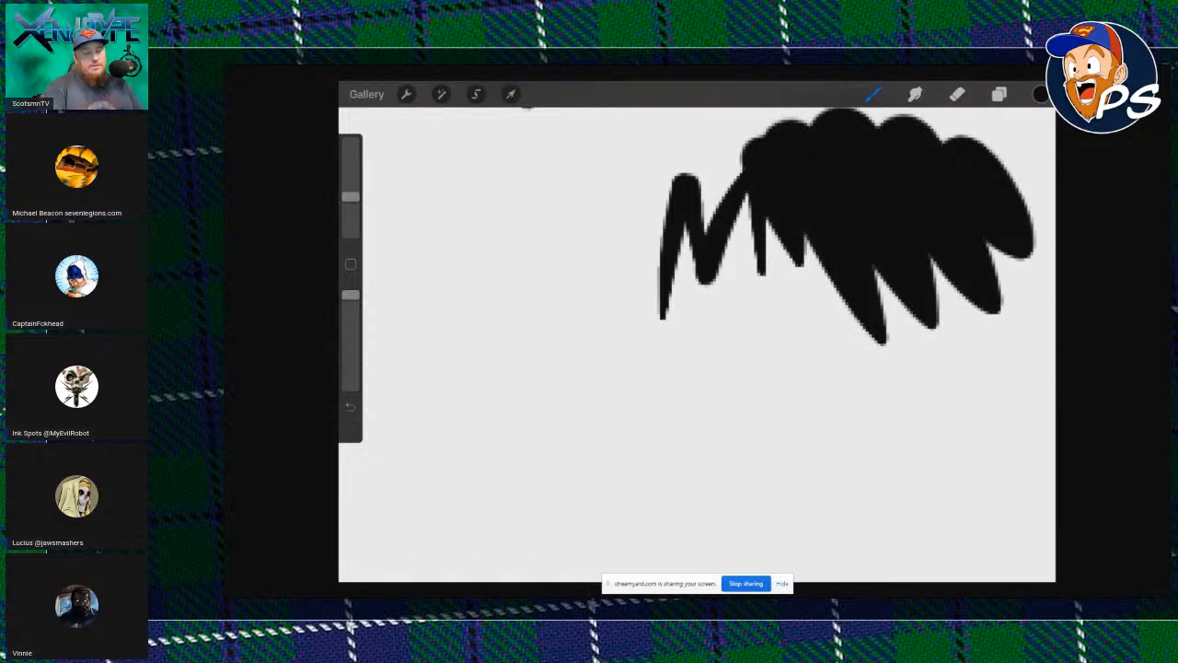
Draw a fan of curved, tapering black strokes radiating from a single point beside the zigzag scribbles.
{"action": "scroll", "coordinate": [736, 304], "scroll_direction": "down", "scroll_amount": 5}
{"action": "scroll", "coordinate": [783, 423], "scroll_direction": "up", "scroll_amount": 3}
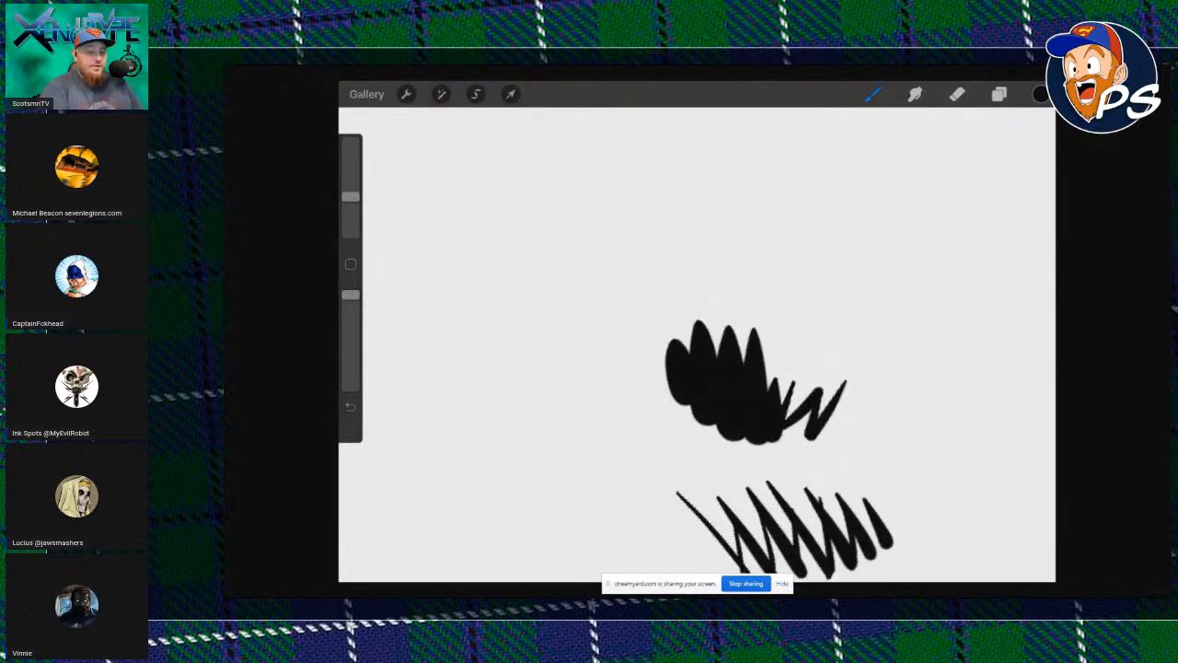
{"action": "left_click_drag", "start_coordinate": [572, 148], "coordinate": [523, 368]}
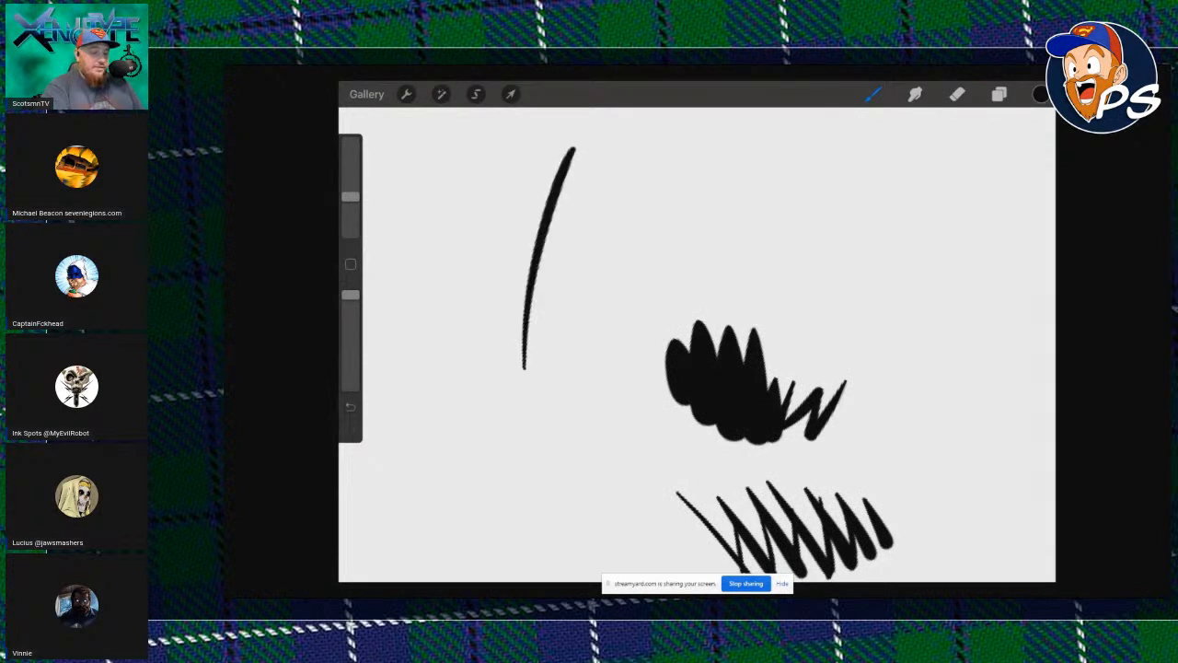
{"action": "mouse_move", "coordinate": [570, 150]}
{"action": "left_mouse_down"}
{"action": "mouse_move", "coordinate": [494, 351]}
{"action": "mouse_move", "coordinate": [456, 353]}
{"action": "left_mouse_up"}
{"action": "mouse_move", "coordinate": [569, 151]}
{"action": "left_mouse_down"}
{"action": "mouse_move", "coordinate": [443, 310]}
{"action": "mouse_move", "coordinate": [421, 270]}
{"action": "mouse_move", "coordinate": [558, 214]}
{"action": "mouse_move", "coordinate": [568, 350]}
{"action": "mouse_move", "coordinate": [648, 276]}
{"action": "mouse_move", "coordinate": [655, 200]}
{"action": "mouse_move", "coordinate": [681, 217]}
{"action": "left_mouse_up"}
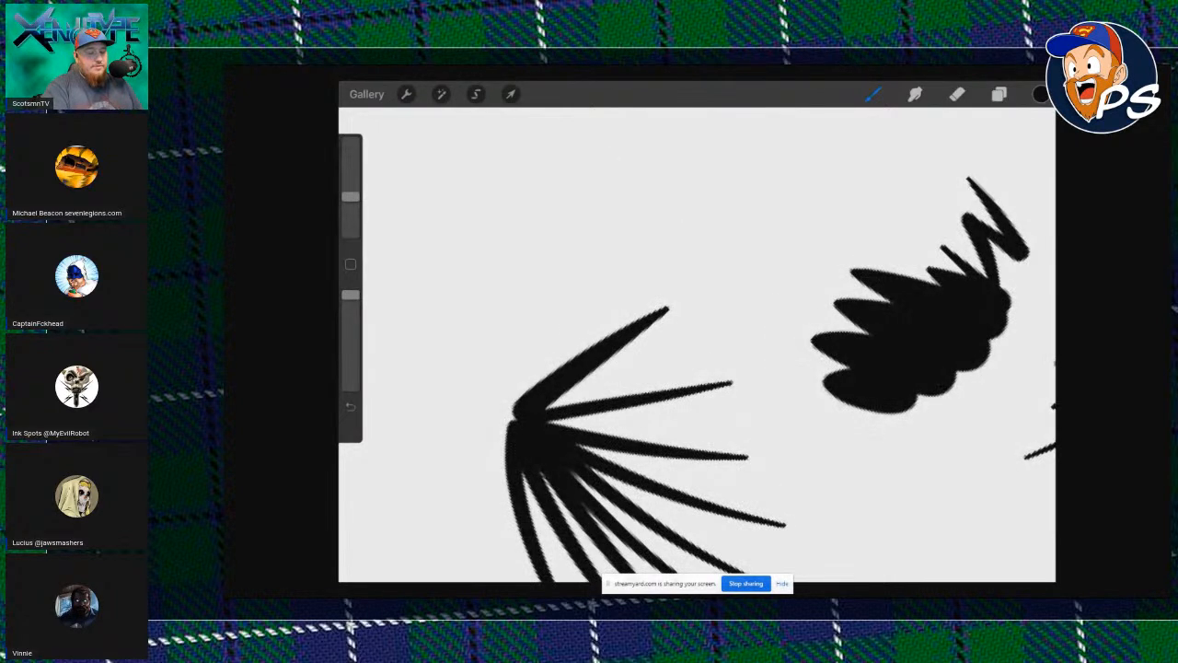
{"action": "left_click_drag", "start_coordinate": [517, 425], "coordinate": [679, 157]}
{"action": "left_click_drag", "start_coordinate": [512, 414], "coordinate": [609, 131]}
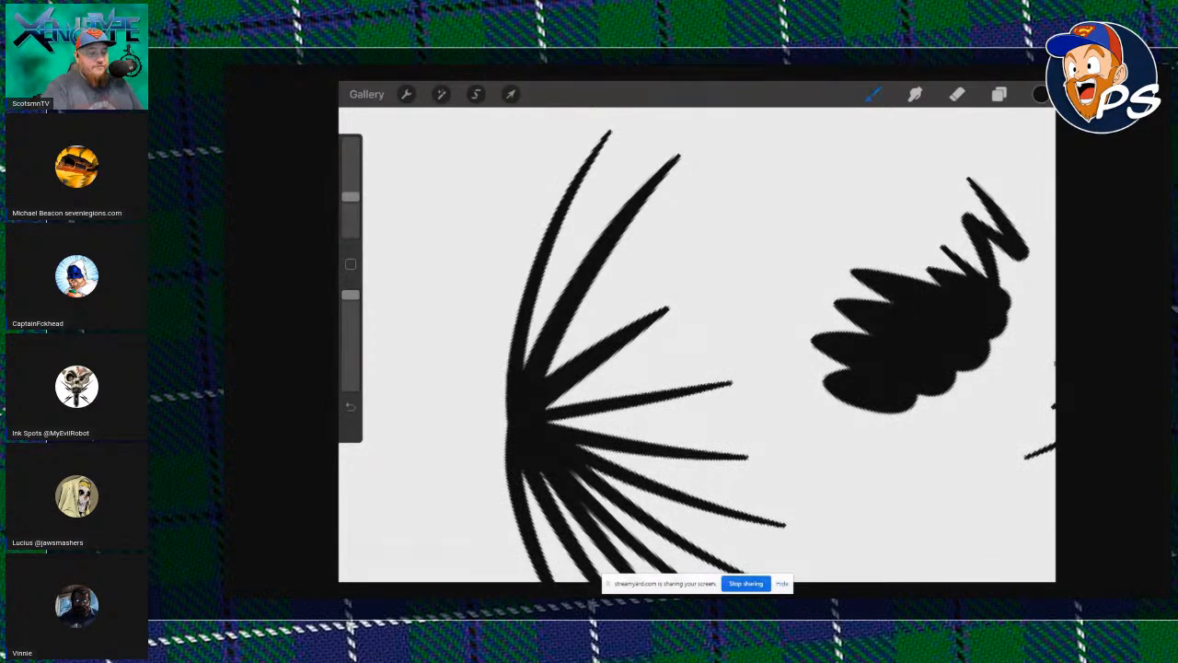
Leave the test canvas and open the first MC artwork in the CG stack.
{"action": "left_click", "coordinate": [367, 94]}
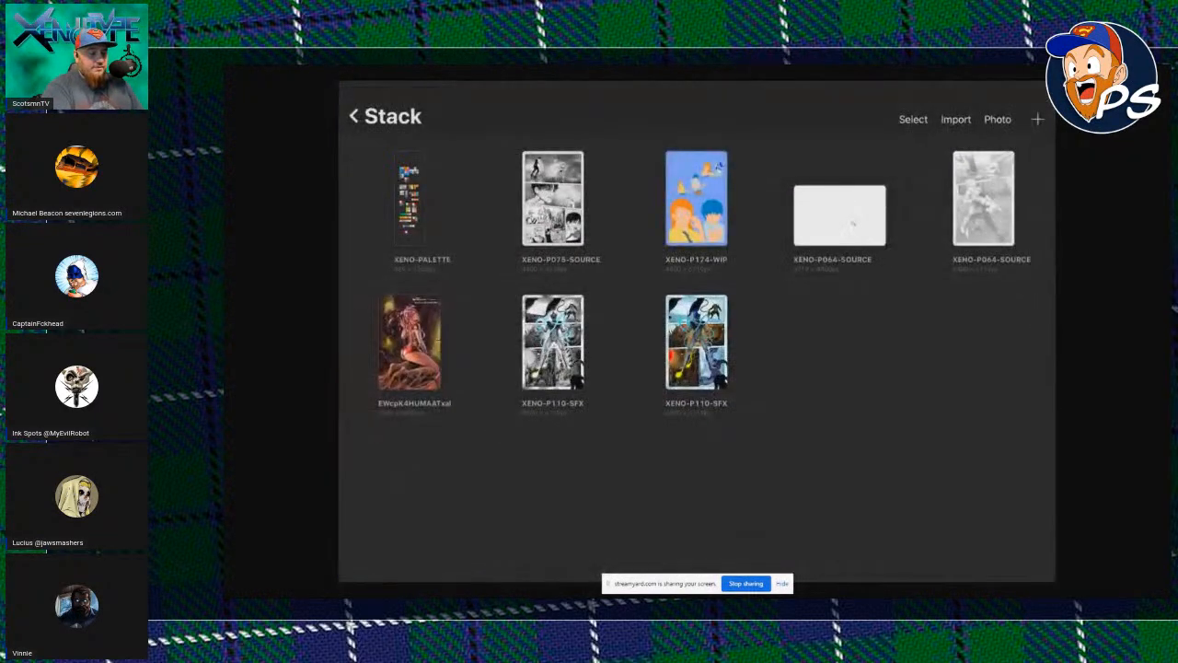
{"action": "left_click", "coordinate": [354, 116]}
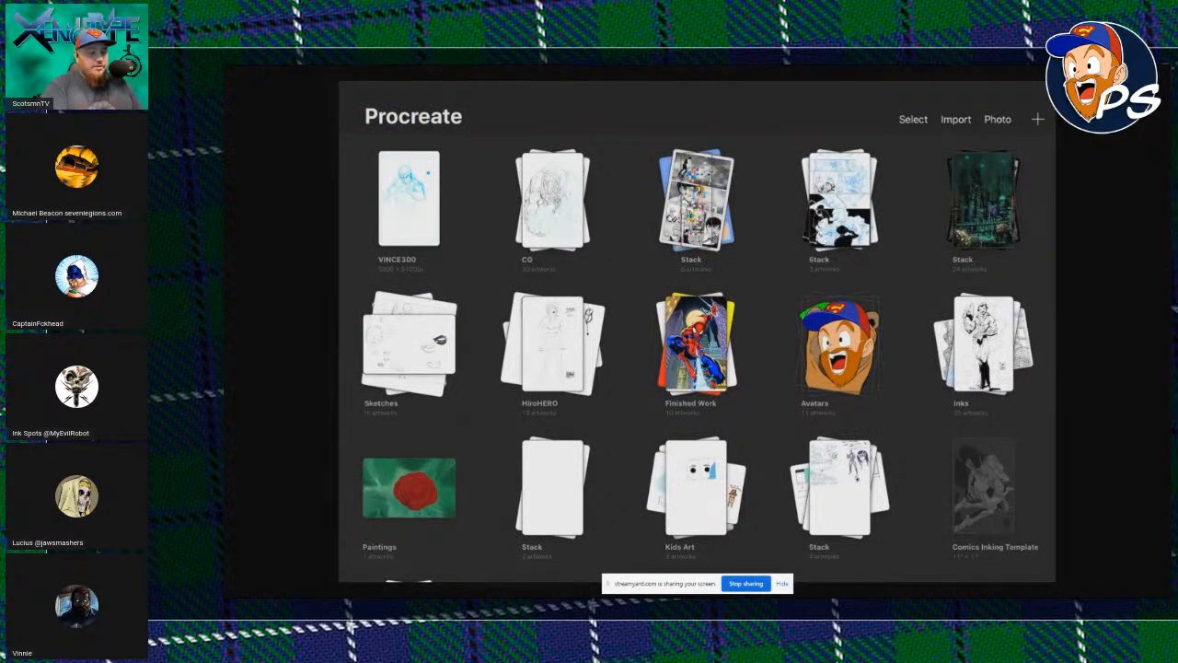
{"action": "left_click", "coordinate": [552, 200]}
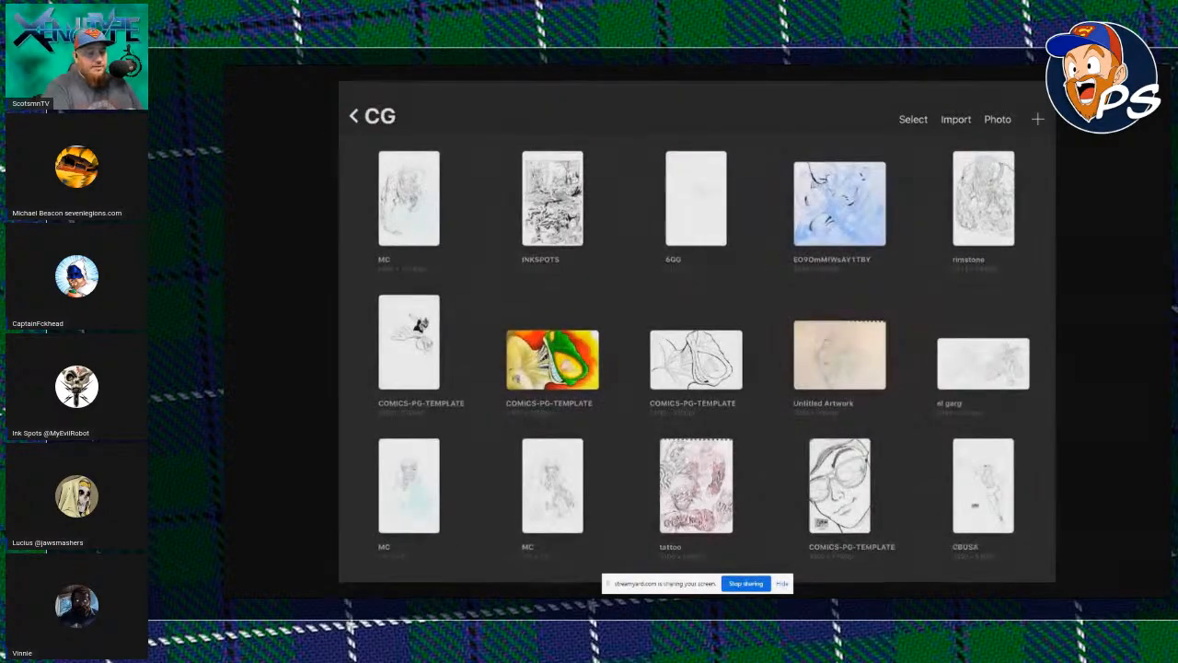
{"action": "left_click", "coordinate": [408, 199]}
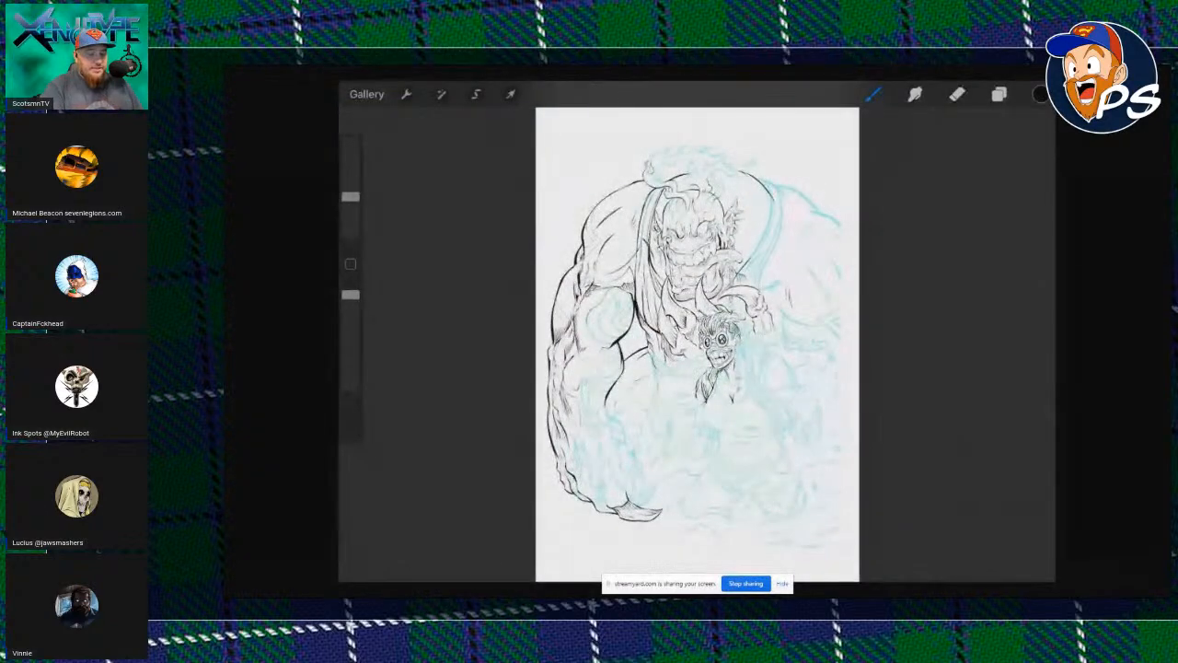
Examine the partly inked monster's layer list and the line weights around its face, teeth and claws.
{"action": "scroll", "coordinate": [696, 344], "scroll_direction": "up", "scroll_amount": 5}
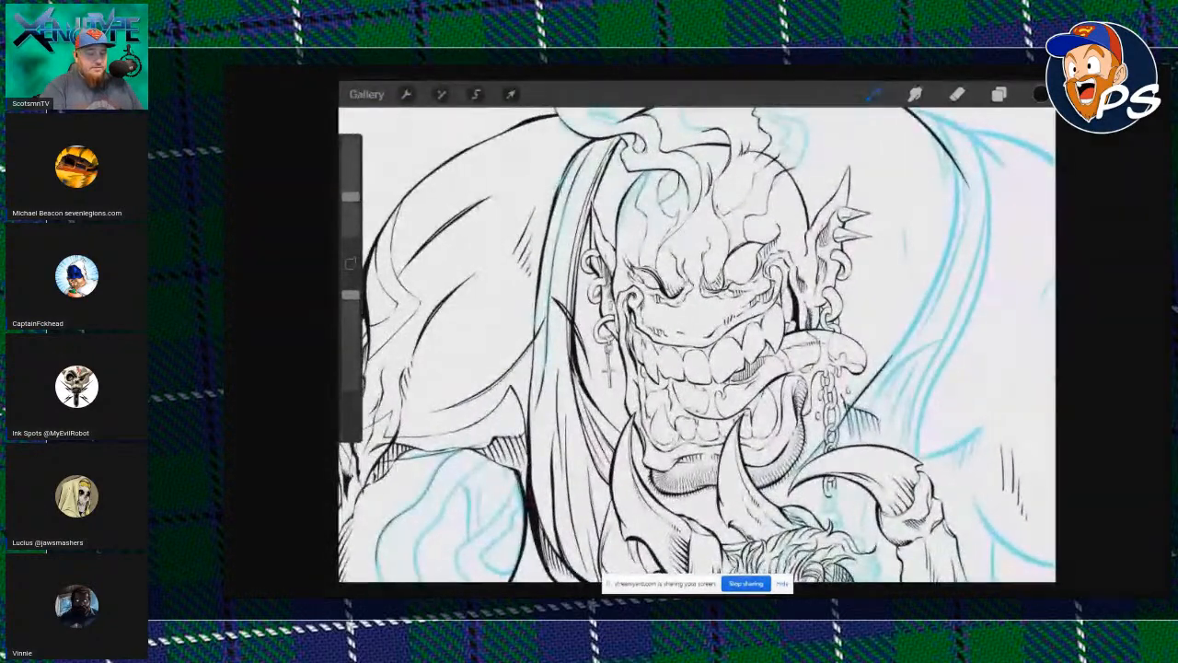
{"action": "scroll", "coordinate": [697, 344], "scroll_direction": "down", "scroll_amount": 3}
{"action": "scroll", "coordinate": [696, 345], "scroll_direction": "up", "scroll_amount": 3}
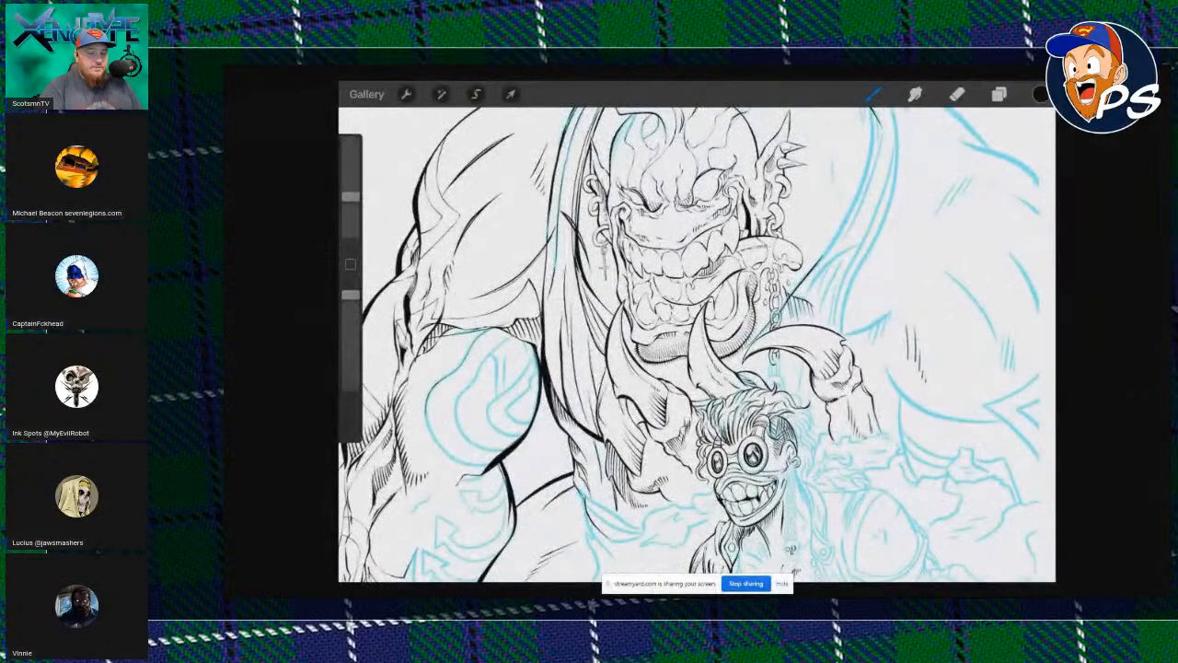
{"action": "left_click", "coordinate": [999, 94]}
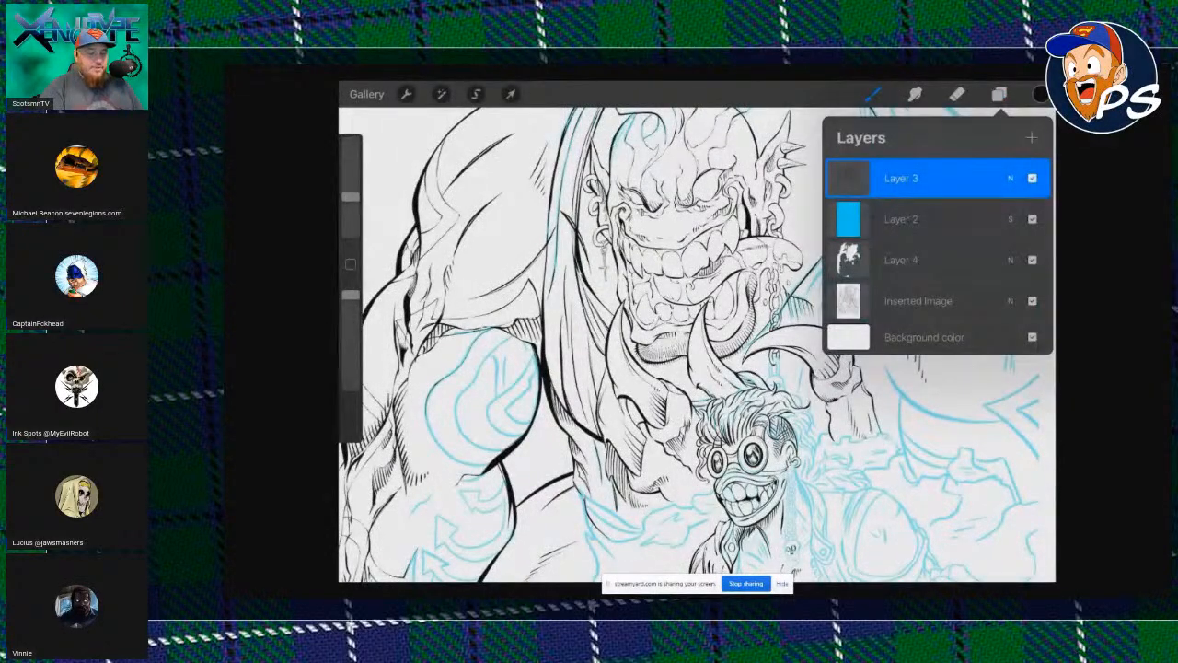
{"action": "left_click", "coordinate": [998, 94]}
{"action": "scroll", "coordinate": [697, 345], "scroll_direction": "up", "scroll_amount": 5}
{"action": "scroll", "coordinate": [696, 345], "scroll_direction": "up", "scroll_amount": 8}
{"action": "scroll", "coordinate": [696, 344], "scroll_direction": "down", "scroll_amount": 8}
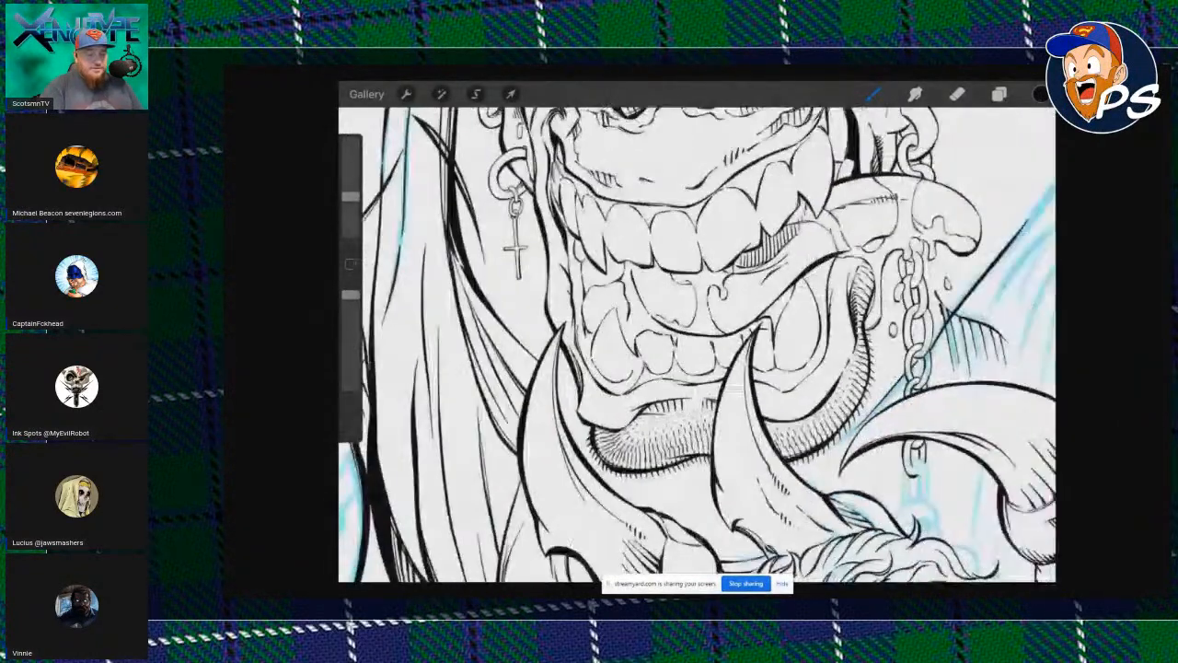
{"action": "scroll", "coordinate": [697, 344], "scroll_direction": "down", "scroll_amount": 4}
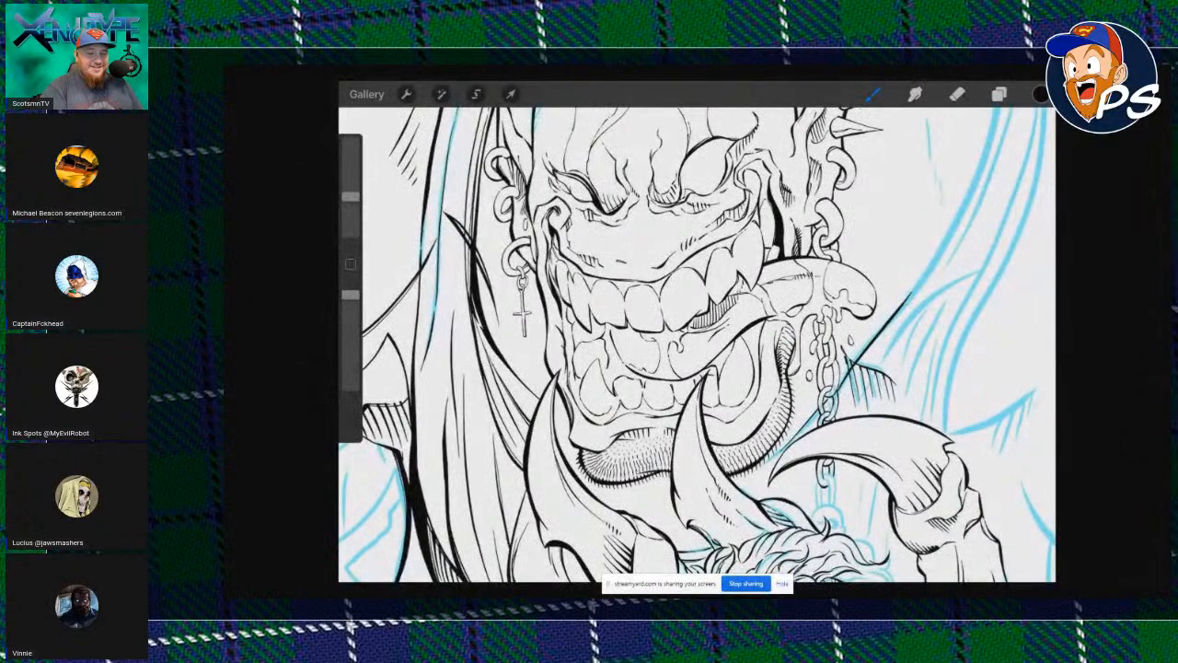
Hide Layer 4, Layer 2 and Layer 3 one after another, and show them again to compare each layer's effect.
{"action": "left_click", "coordinate": [998, 94]}
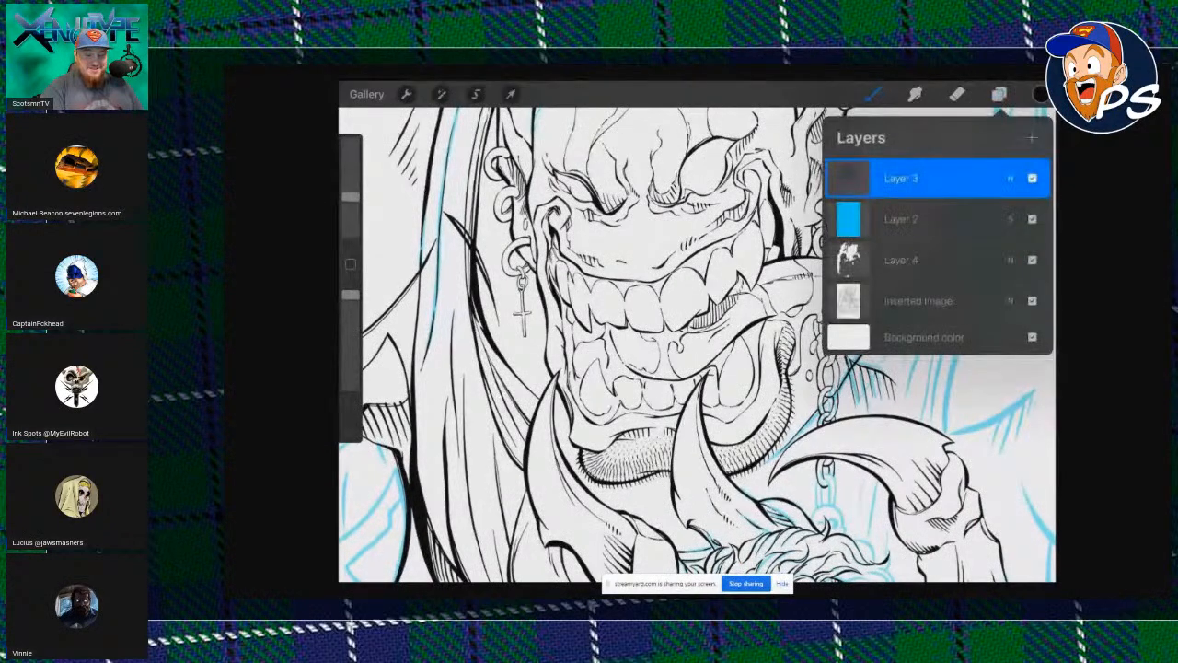
{"action": "left_click", "coordinate": [1032, 260]}
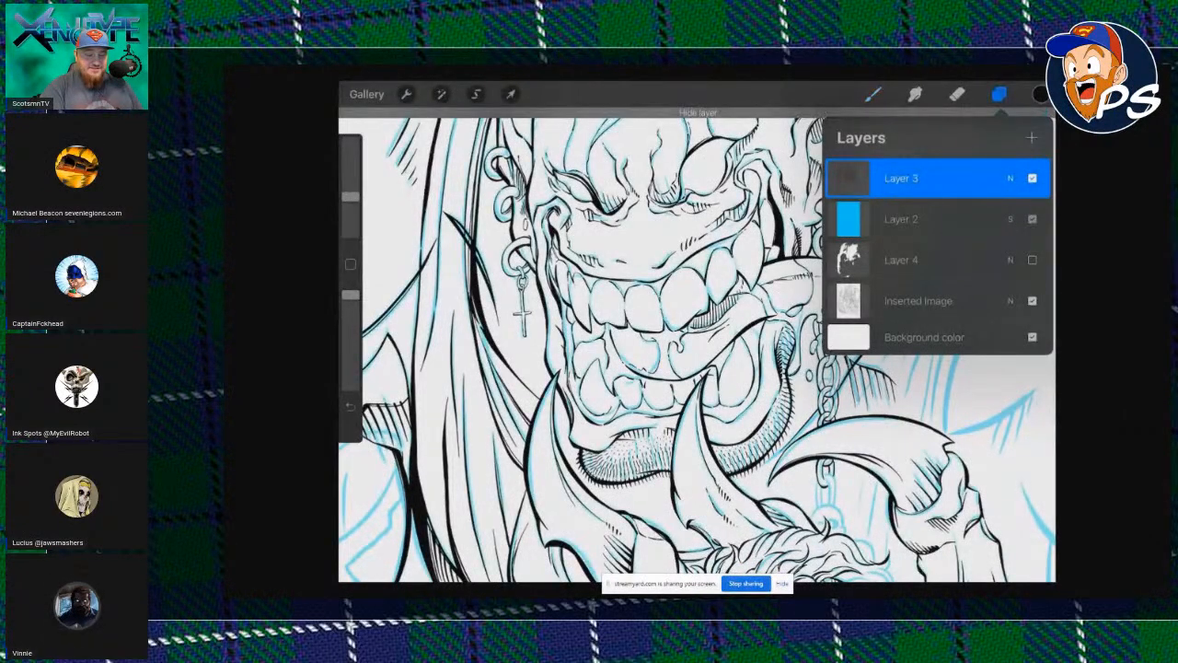
{"action": "left_click", "coordinate": [1032, 219]}
{"action": "left_click", "coordinate": [1031, 178]}
{"action": "left_click", "coordinate": [1031, 178]}
{"action": "left_click", "coordinate": [1031, 219]}
{"action": "left_click", "coordinate": [1032, 260]}
{"action": "left_click", "coordinate": [1000, 94]}
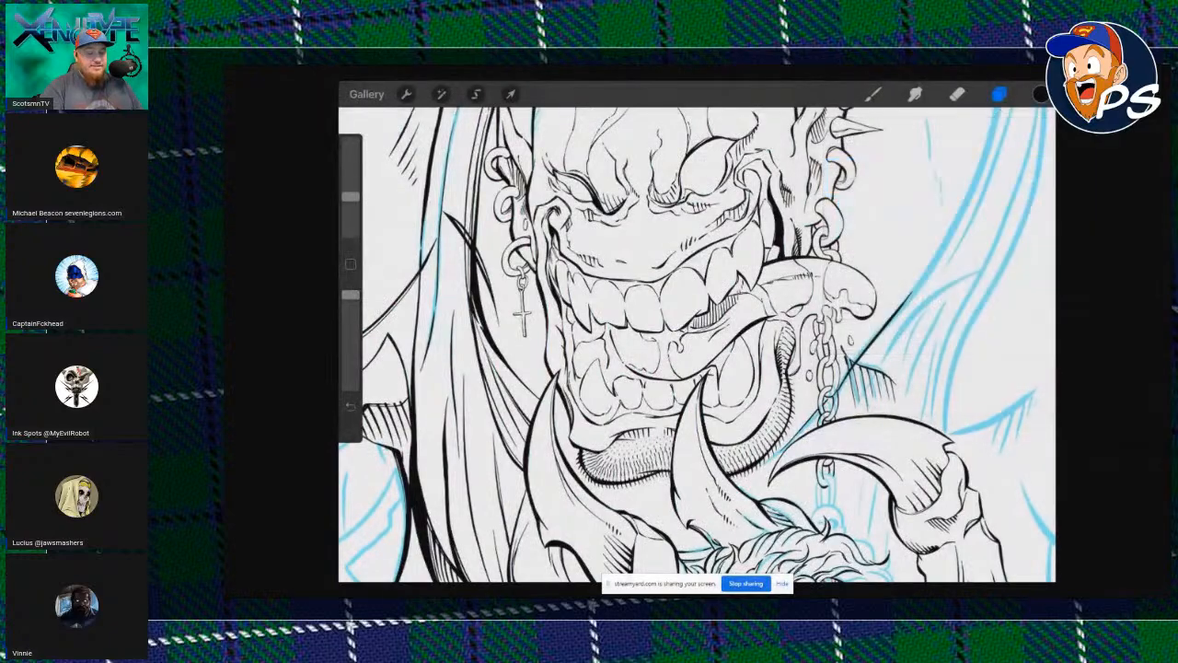
Look over the whole inked figure and reopen the white landscape XENO-P064-SOURCE canvas from the first gallery stack named Stack.
{"action": "scroll", "coordinate": [696, 344], "scroll_direction": "down", "scroll_amount": 10}
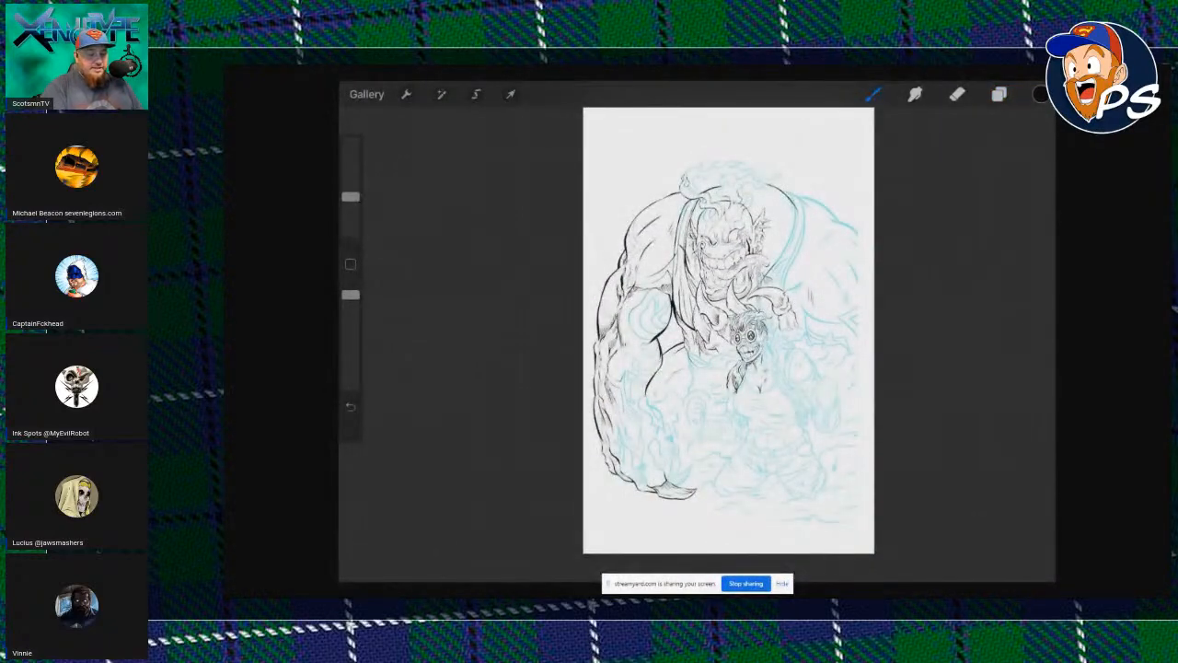
{"action": "scroll", "coordinate": [697, 344], "scroll_direction": "up", "scroll_amount": 10}
{"action": "scroll", "coordinate": [697, 344], "scroll_direction": "down", "scroll_amount": 5}
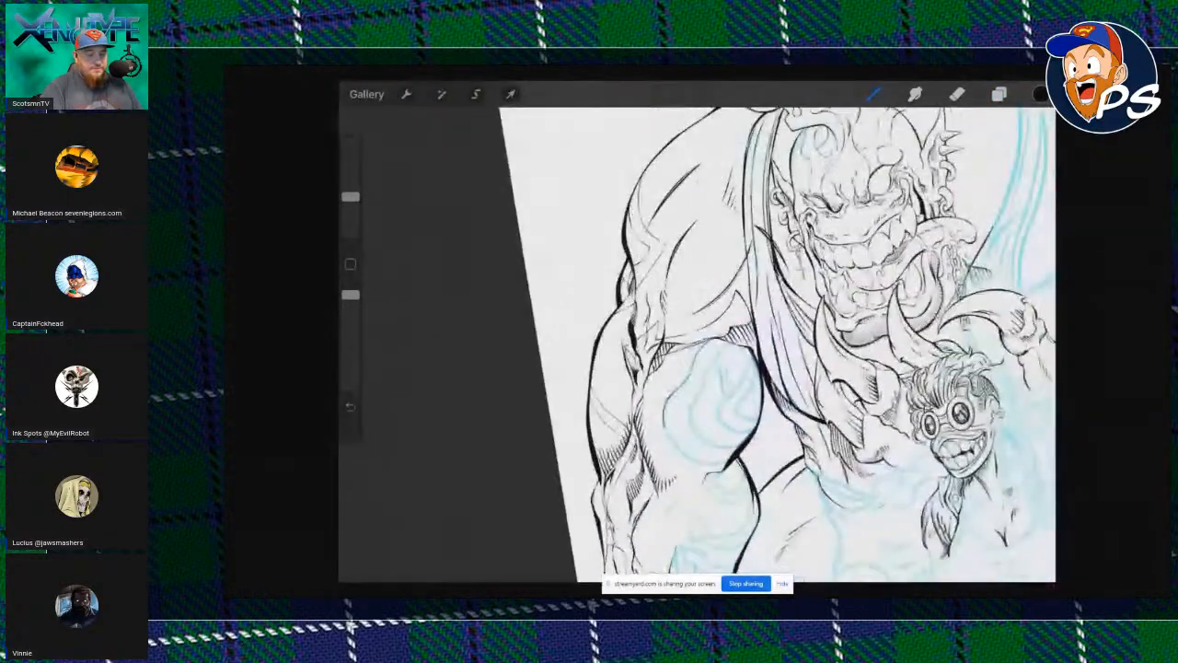
{"action": "scroll", "coordinate": [697, 344], "scroll_direction": "down", "scroll_amount": 3}
{"action": "scroll", "coordinate": [697, 344], "scroll_direction": "up", "scroll_amount": 5}
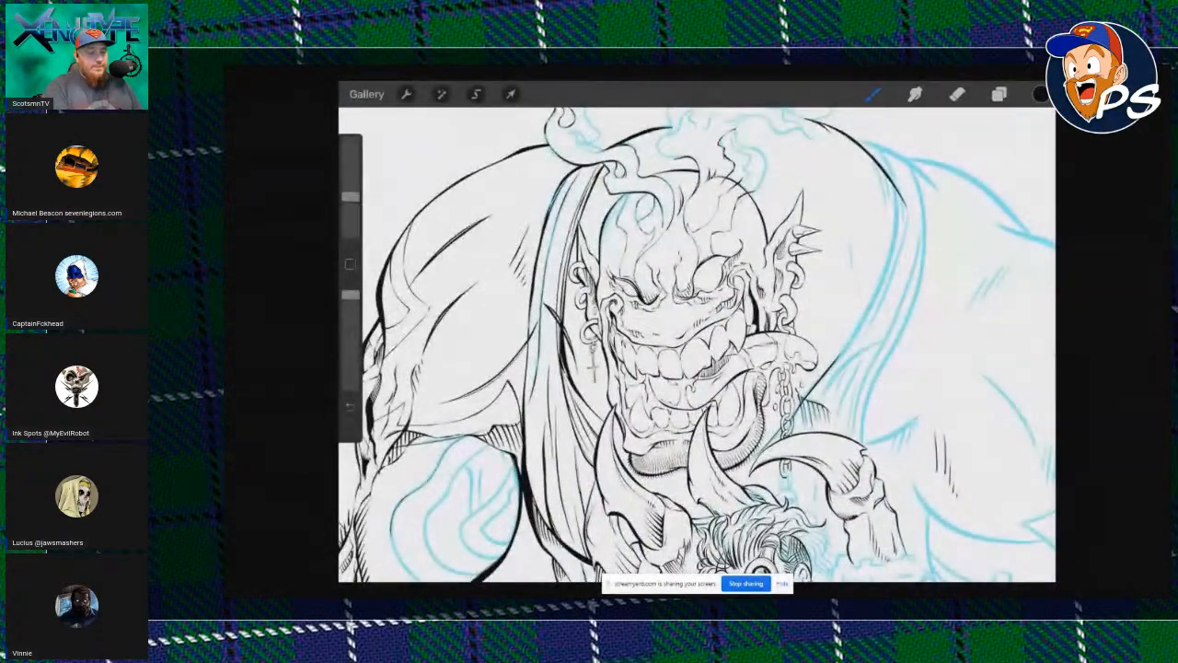
{"action": "left_click", "coordinate": [366, 94]}
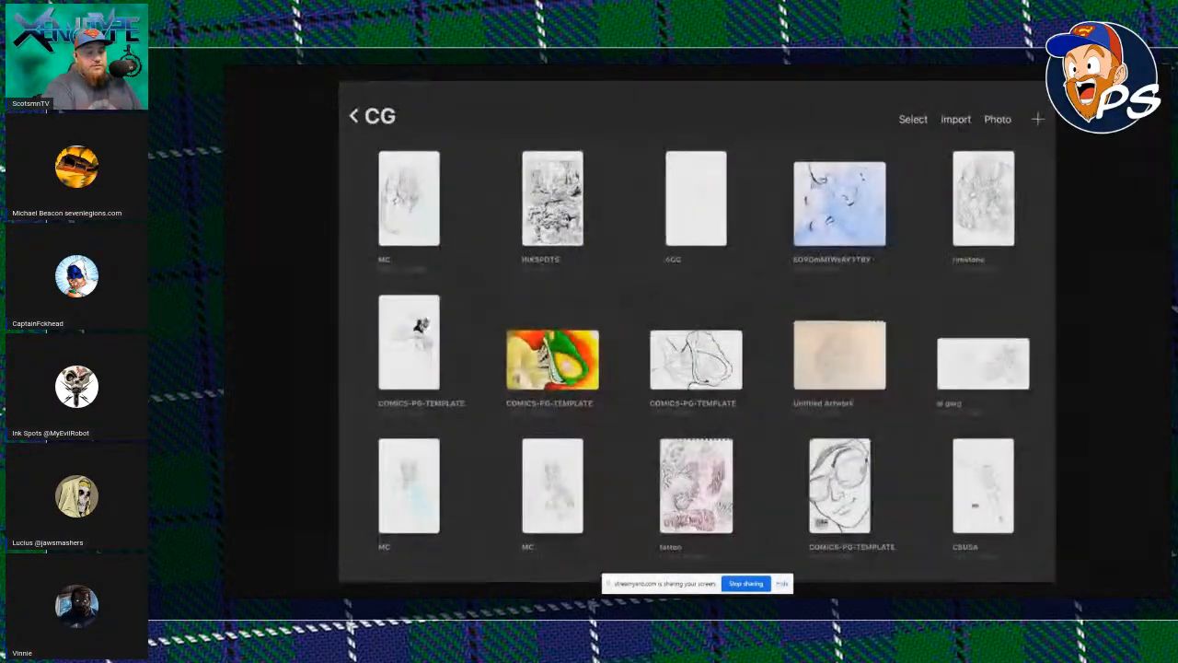
{"action": "left_click", "coordinate": [354, 115]}
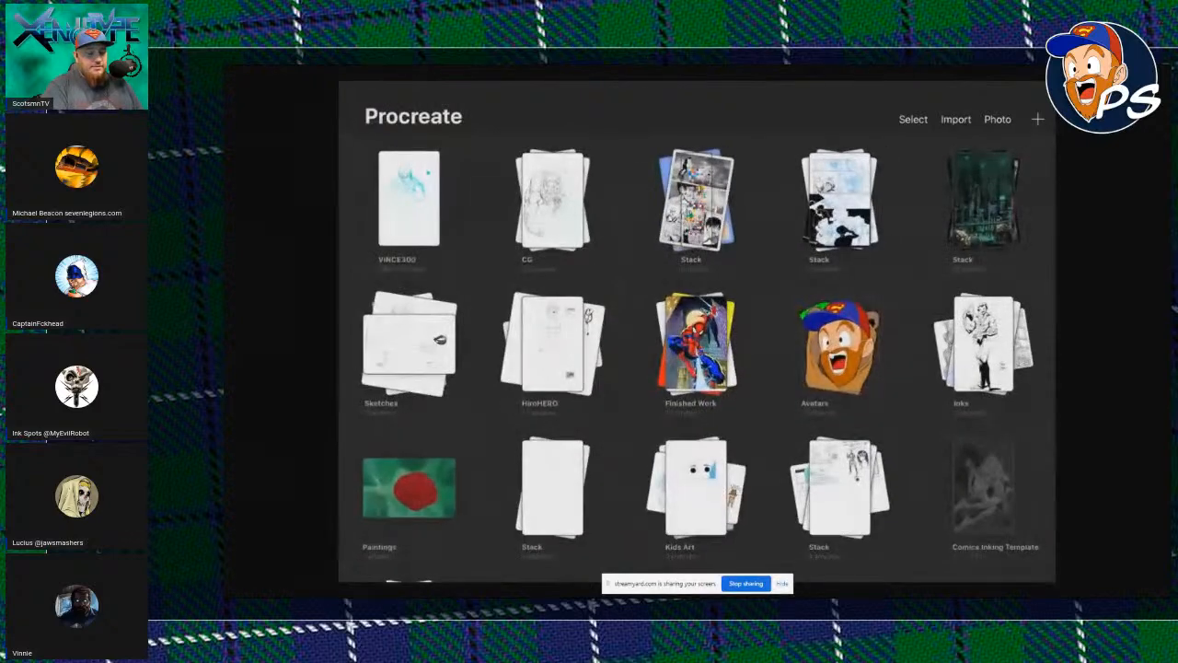
{"action": "left_click", "coordinate": [696, 198]}
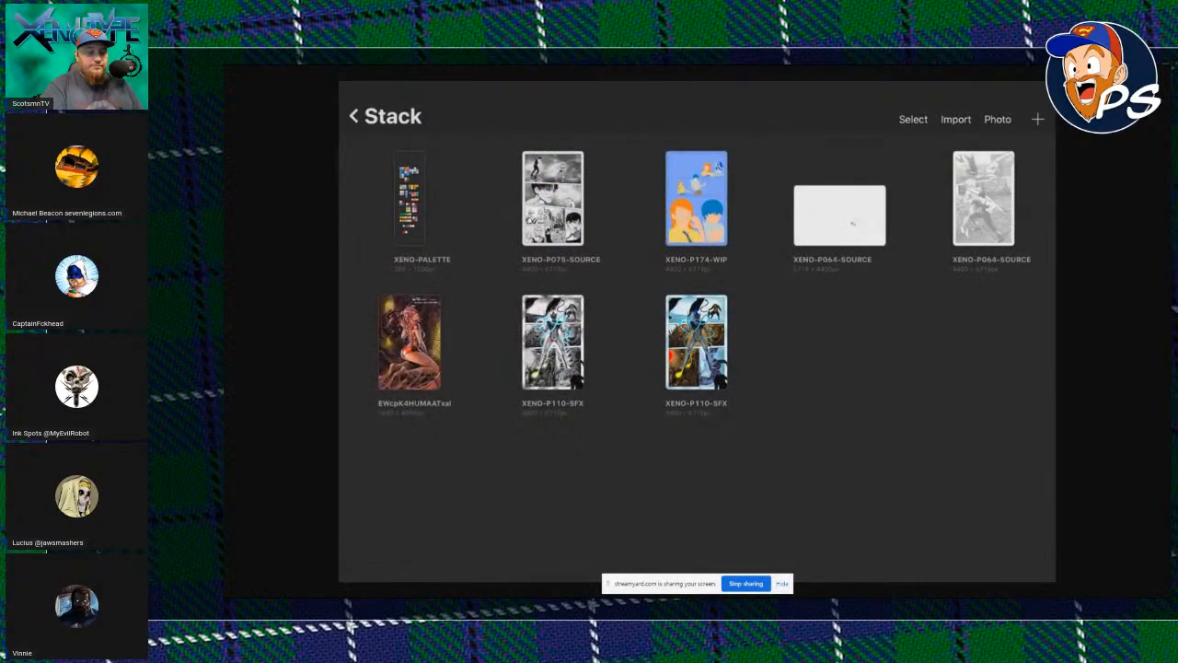
{"action": "left_click", "coordinate": [839, 216]}
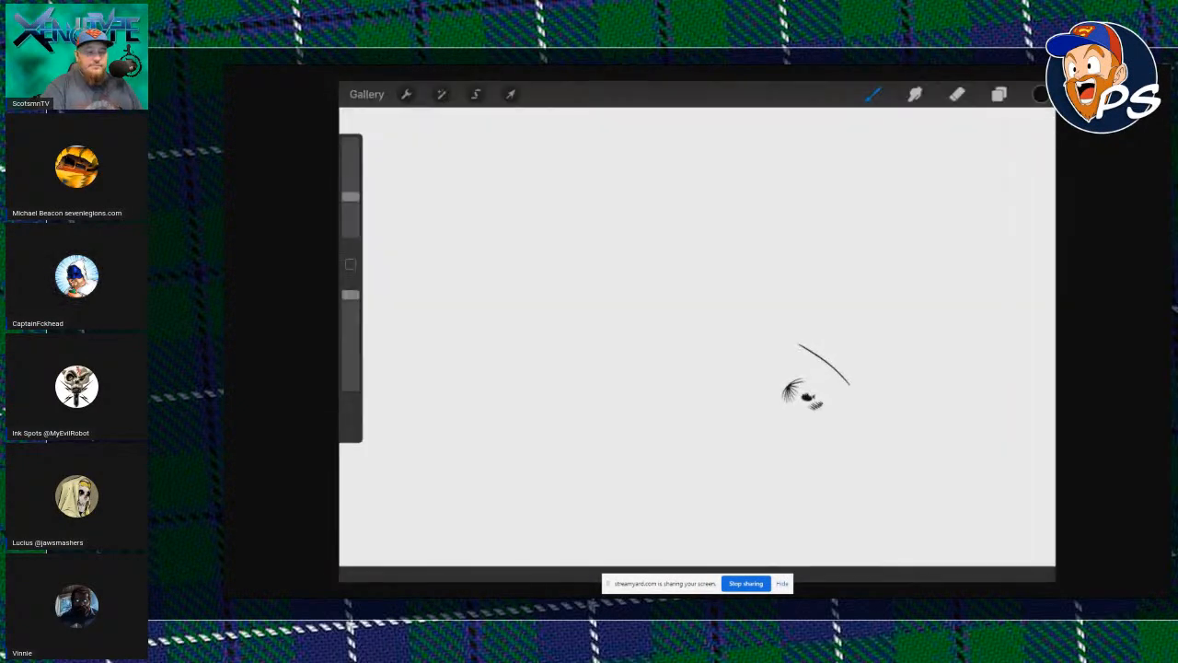
Hide the ink test Layer 4 and the white Layer 5 to uncover the comic page with its flats.
{"action": "left_click", "coordinate": [998, 94]}
{"action": "left_click", "coordinate": [1032, 177]}
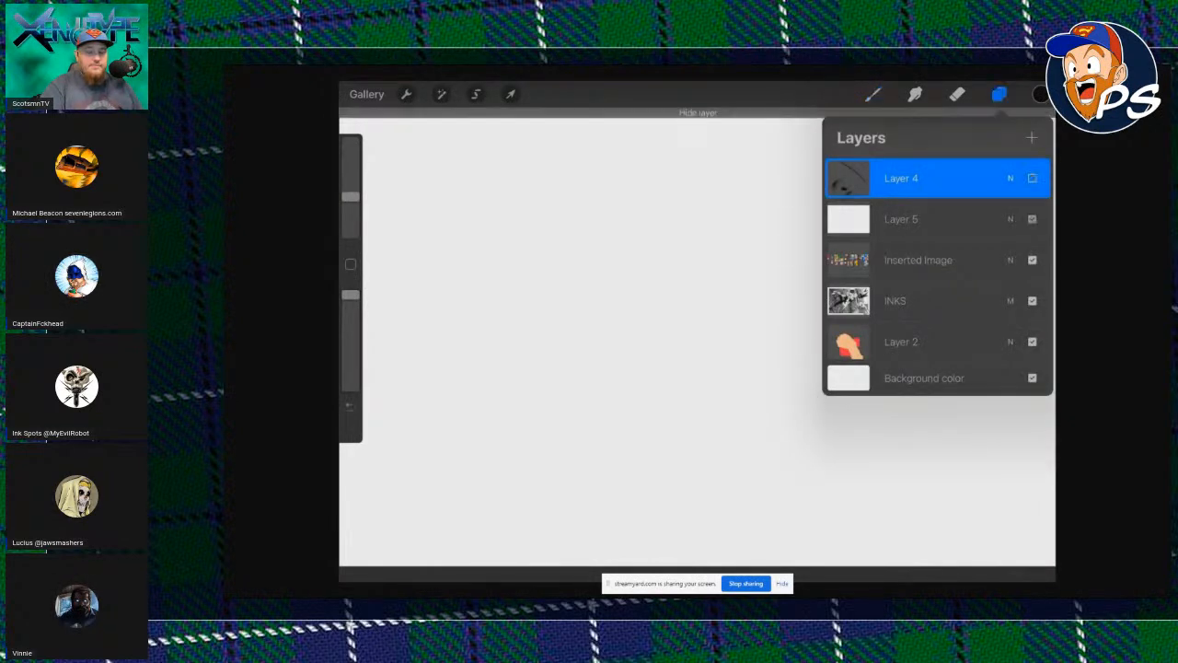
{"action": "left_click", "coordinate": [1032, 219]}
{"action": "scroll", "coordinate": [589, 349], "scroll_direction": "down", "scroll_amount": 3}
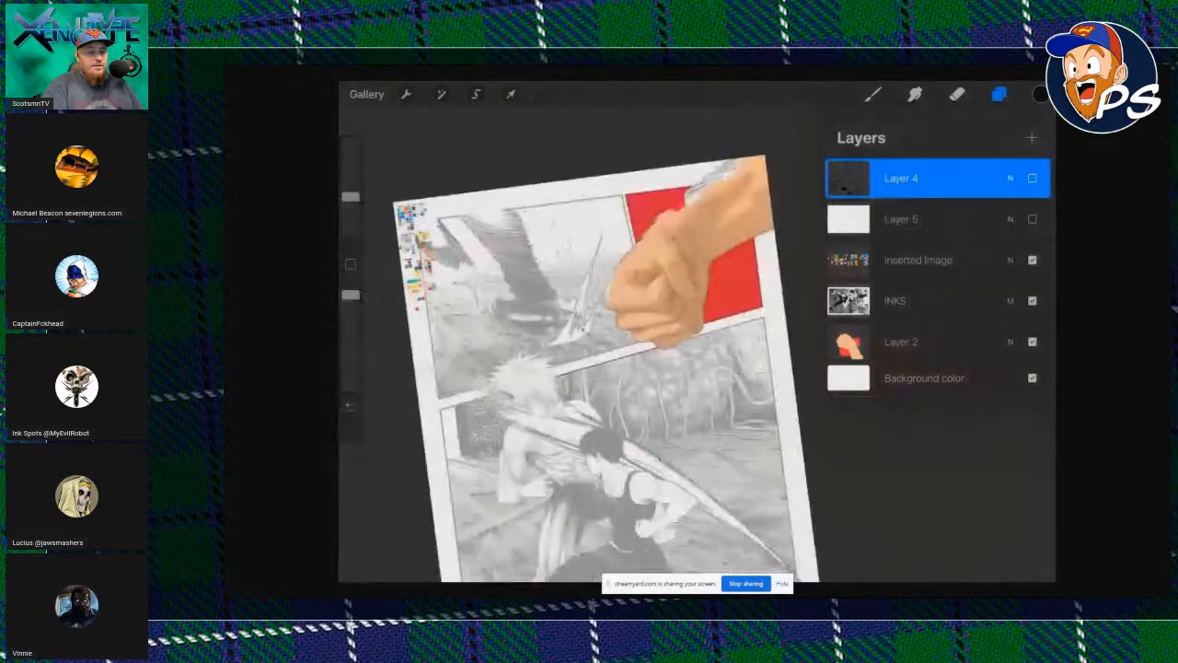
{"action": "scroll", "coordinate": [608, 349], "scroll_direction": "up", "scroll_amount": 2}
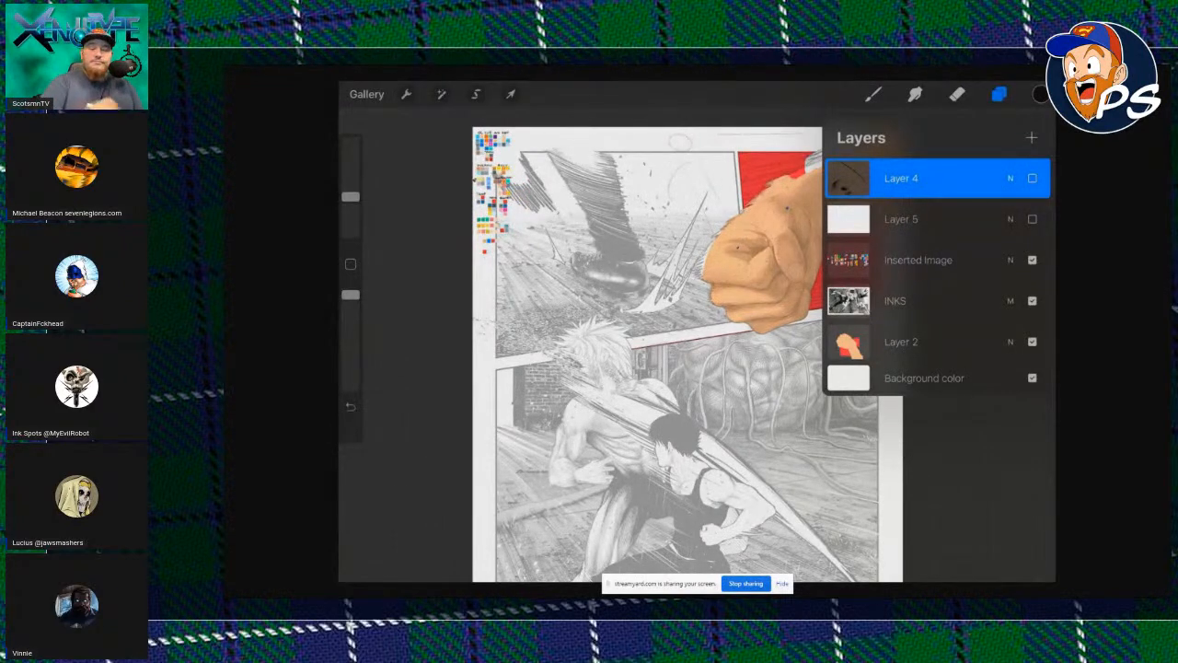
{"action": "left_click", "coordinate": [998, 94]}
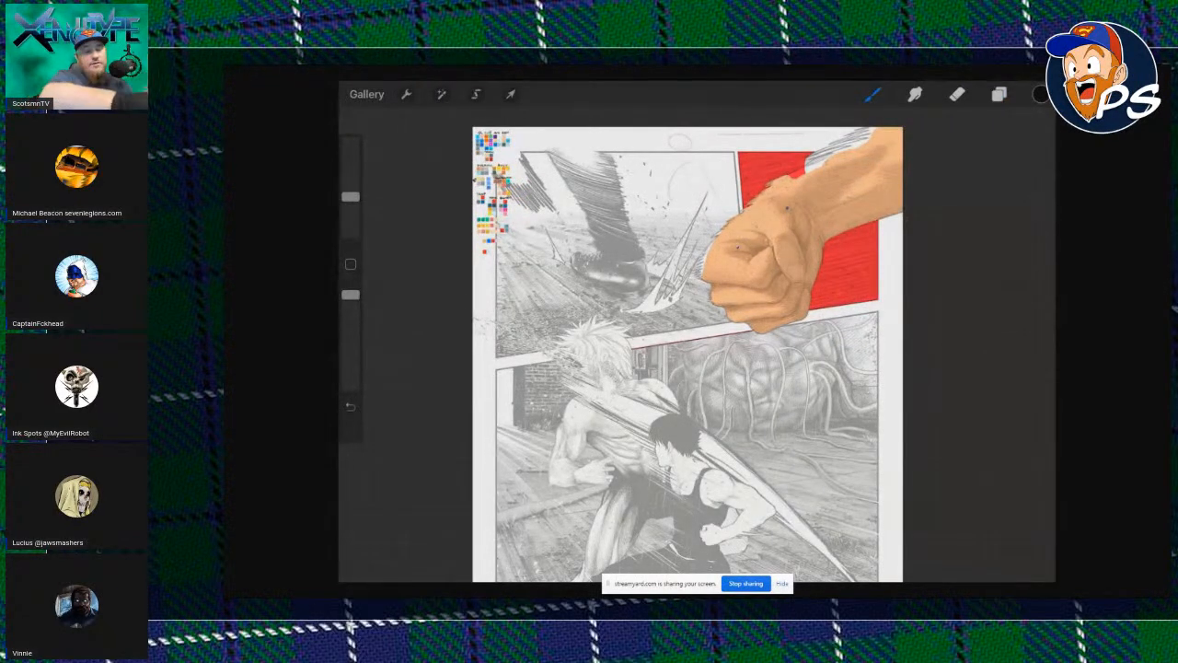
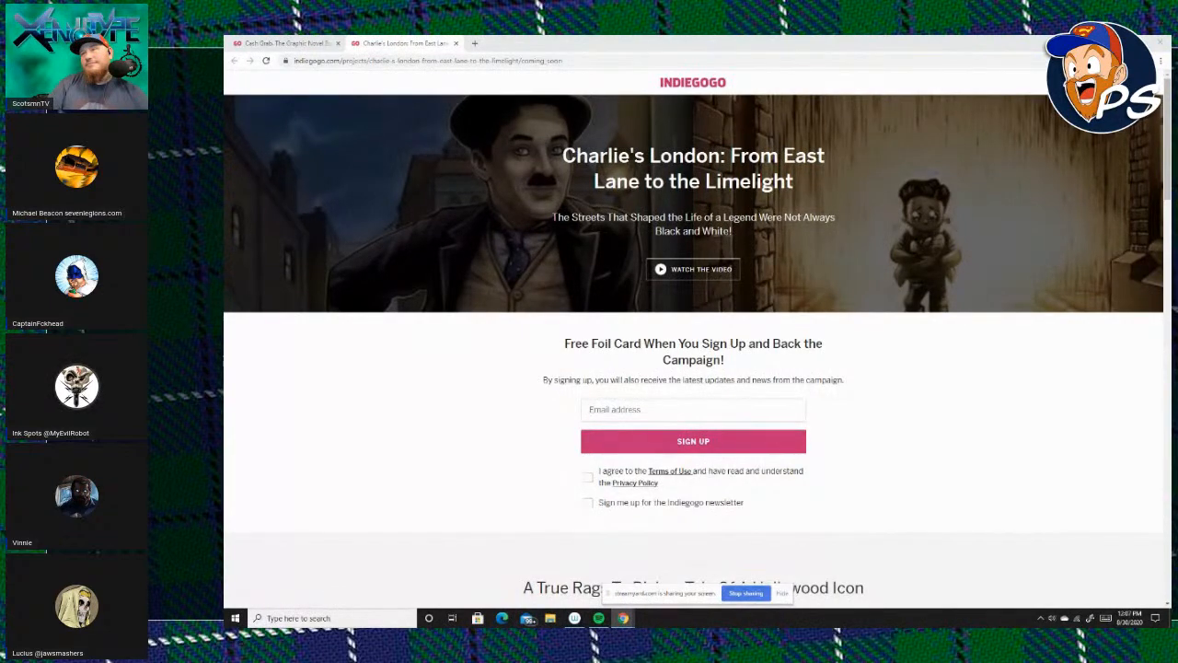
In the browser, look through the Indiegogo campaign page for Charlie's London: From East Lane to the Limelight.
{"action": "scroll", "coordinate": [1047, 231], "scroll_direction": "down", "scroll_amount": 15}
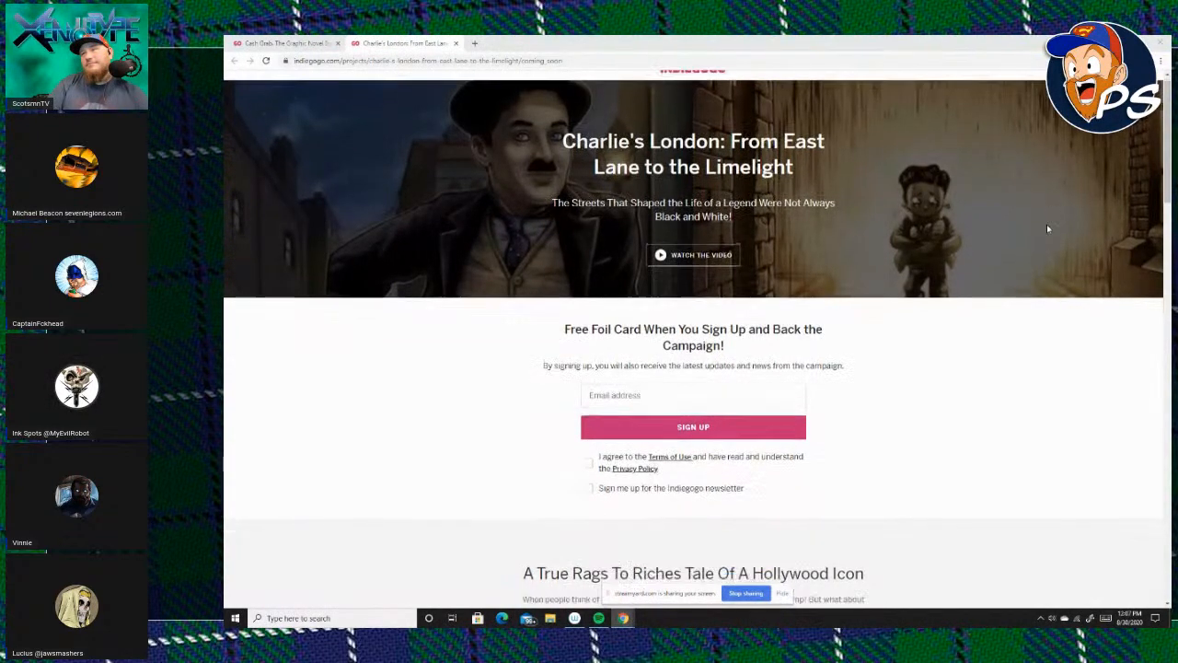
{"action": "scroll", "coordinate": [1046, 231], "scroll_direction": "up", "scroll_amount": 15}
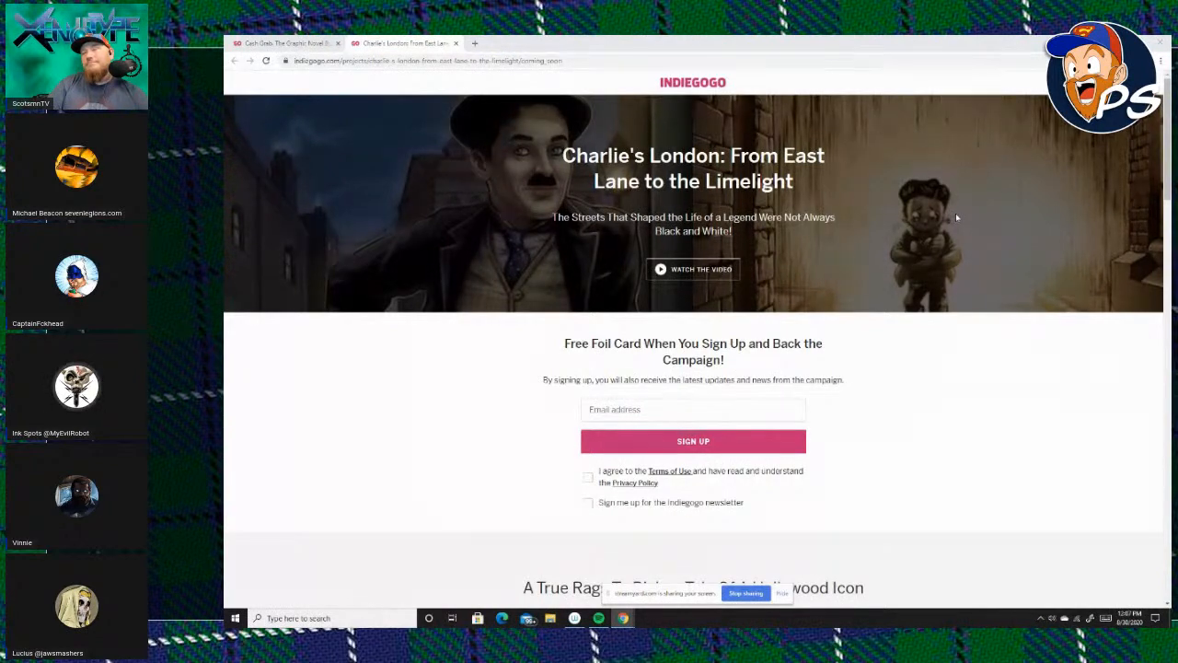
{"action": "scroll", "coordinate": [955, 212], "scroll_direction": "down", "scroll_amount": 6}
{"action": "scroll", "coordinate": [955, 215], "scroll_direction": "down", "scroll_amount": 4}
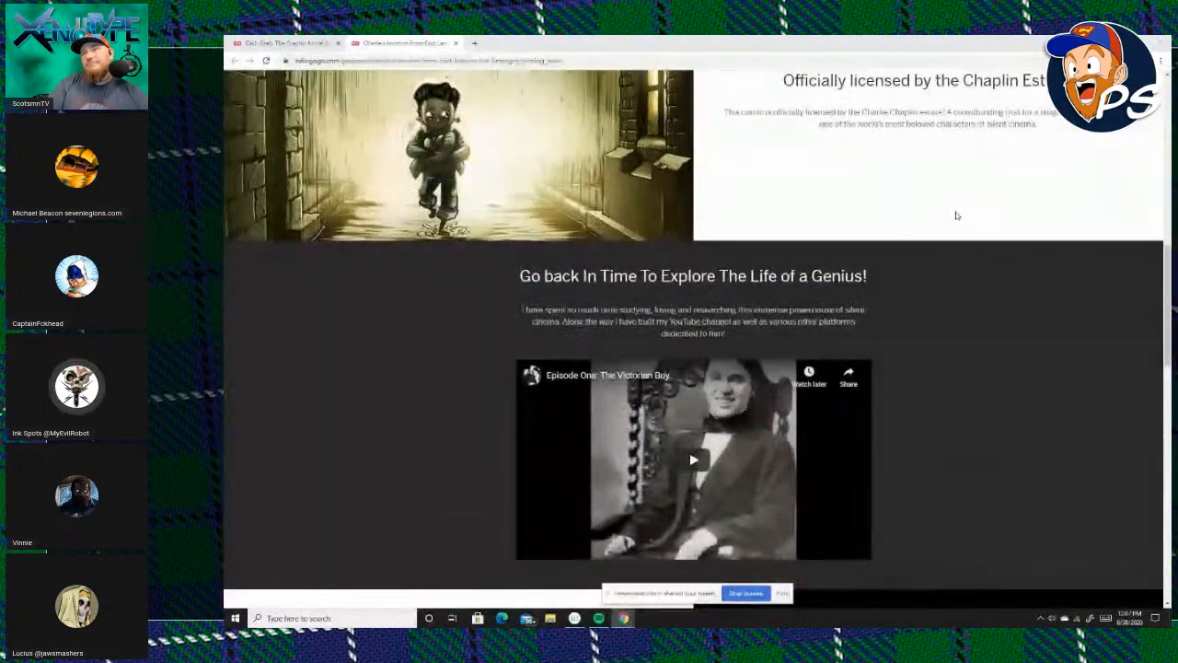
{"action": "scroll", "coordinate": [955, 215], "scroll_direction": "up", "scroll_amount": 4}
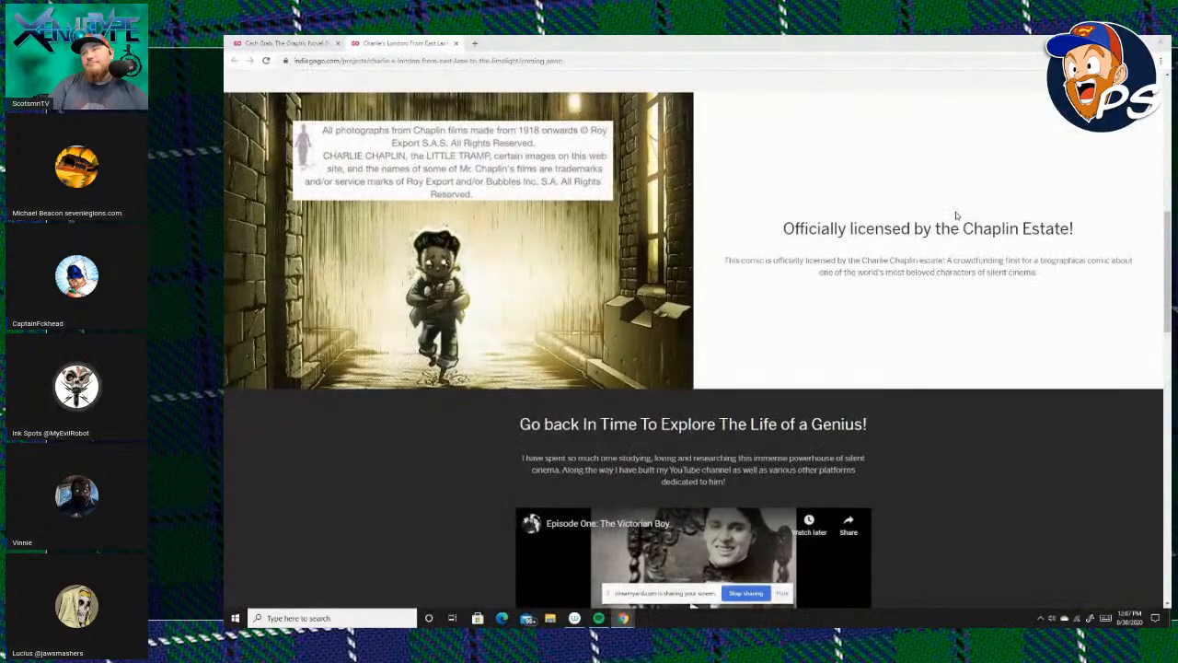
{"action": "scroll", "coordinate": [956, 215], "scroll_direction": "up", "scroll_amount": 3}
{"action": "scroll", "coordinate": [956, 216], "scroll_direction": "up", "scroll_amount": 3}
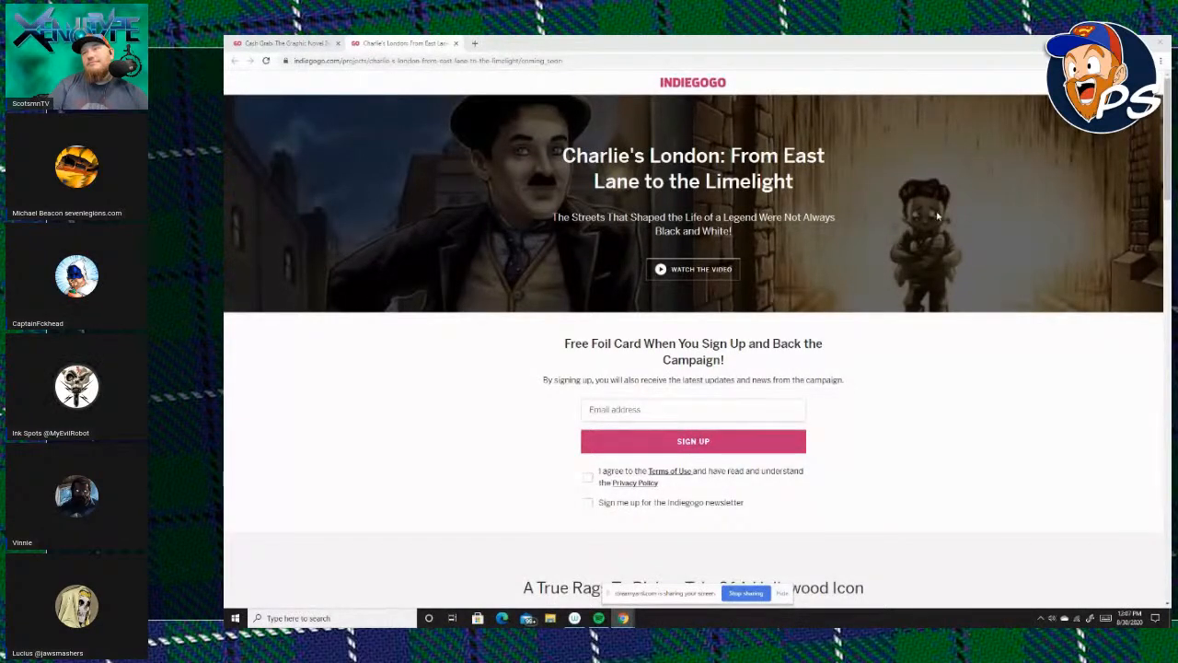
Review the Charlie's London page down to the Chaplin Estate licence section and return to its beginning.
{"action": "scroll", "coordinate": [865, 309], "scroll_direction": "down", "scroll_amount": 6}
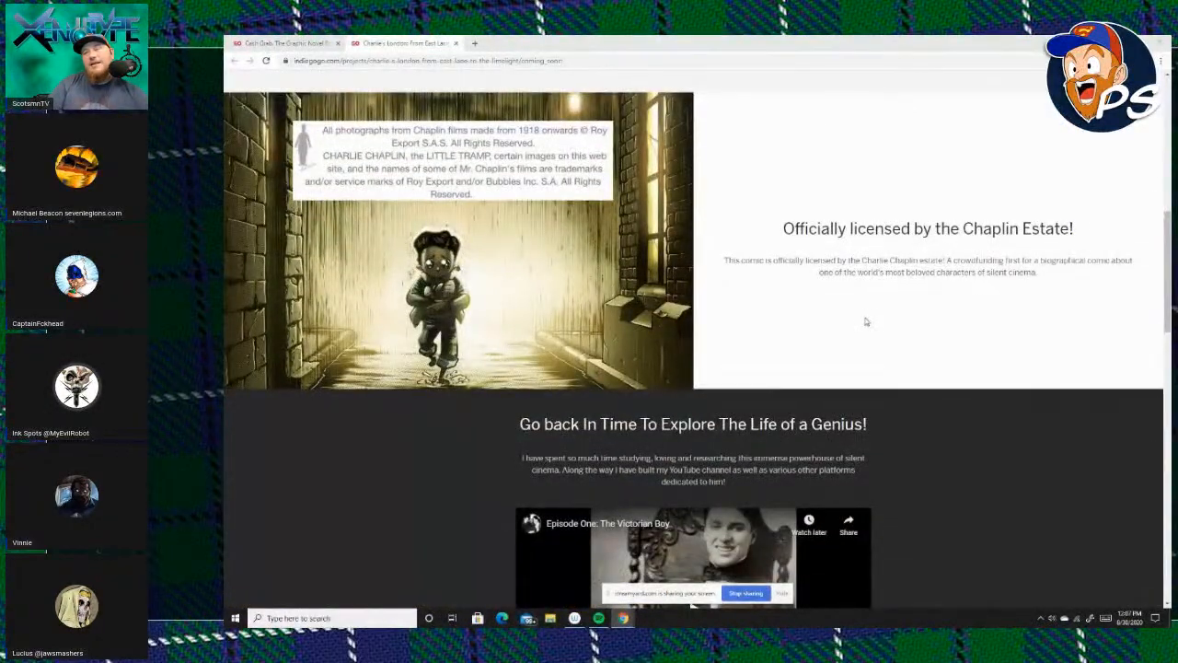
{"action": "scroll", "coordinate": [865, 314], "scroll_direction": "up", "scroll_amount": 6}
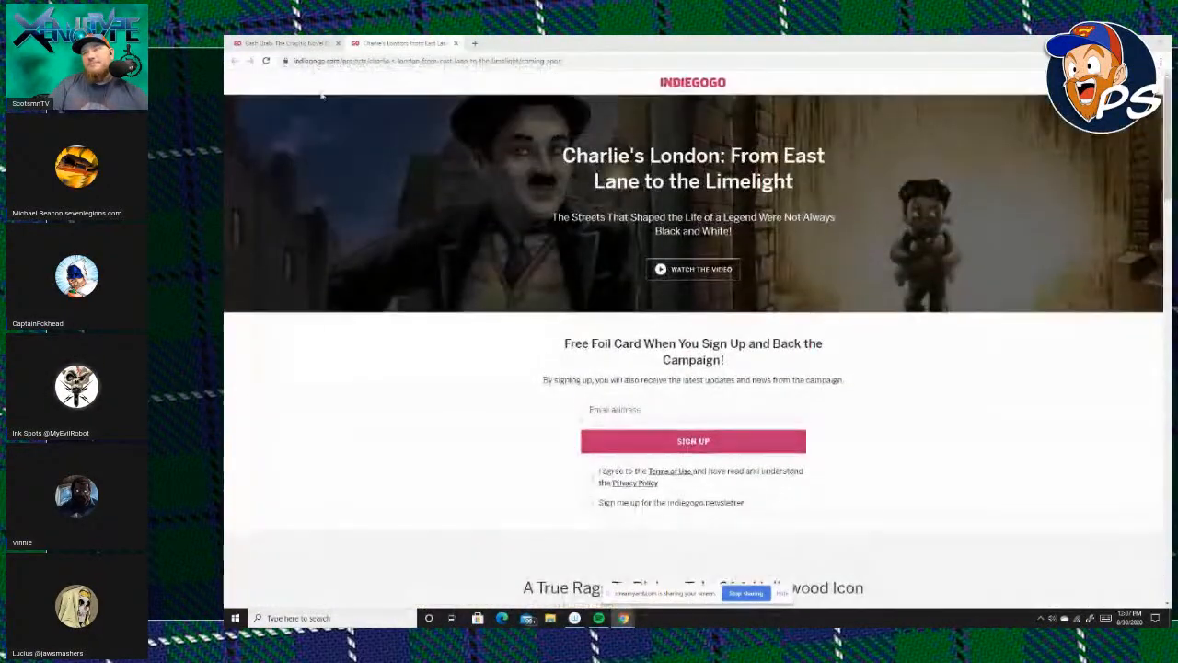
Open the Cash Grab graphic novel campaign on Indiegogo and examine its cover art, perks and sample pages through to About The Team.
{"action": "left_click", "coordinate": [296, 43]}
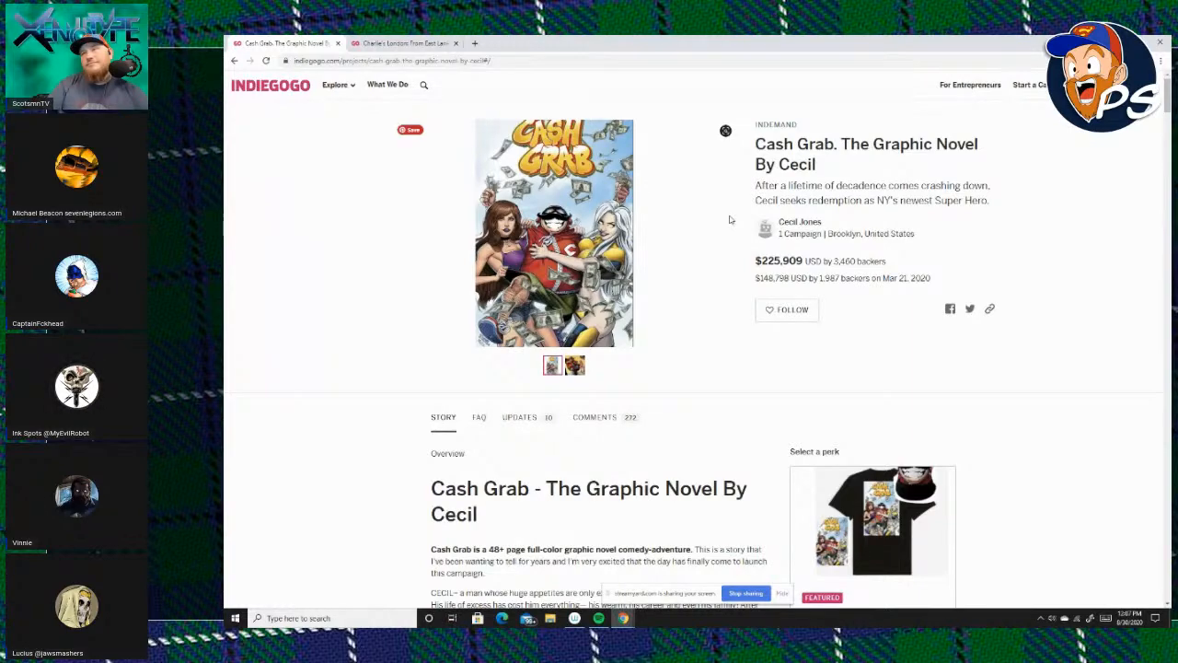
{"action": "scroll", "coordinate": [729, 219], "scroll_direction": "down", "scroll_amount": 15}
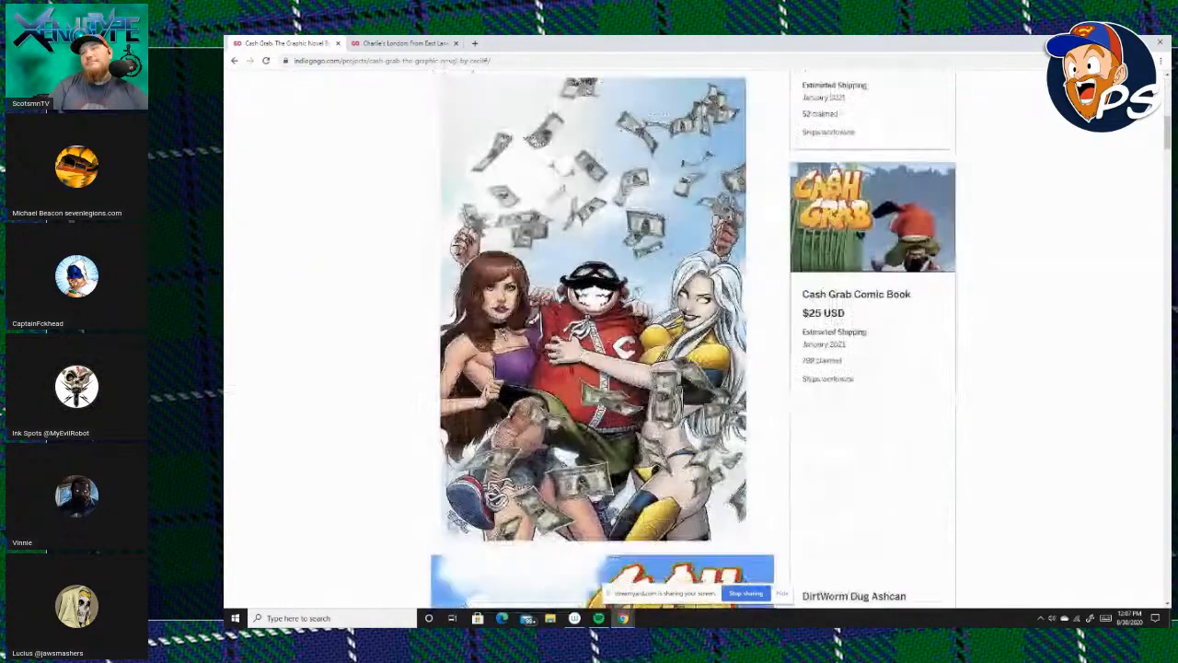
{"action": "scroll", "coordinate": [730, 219], "scroll_direction": "down", "scroll_amount": 15}
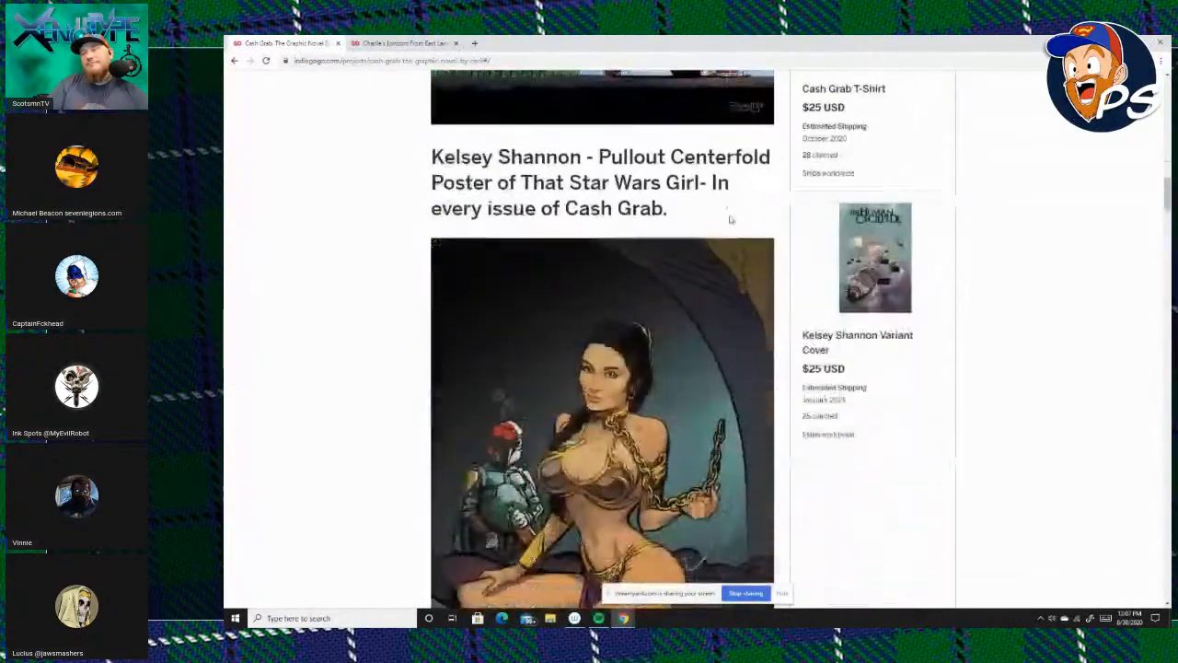
{"action": "scroll", "coordinate": [729, 219], "scroll_direction": "down", "scroll_amount": 15}
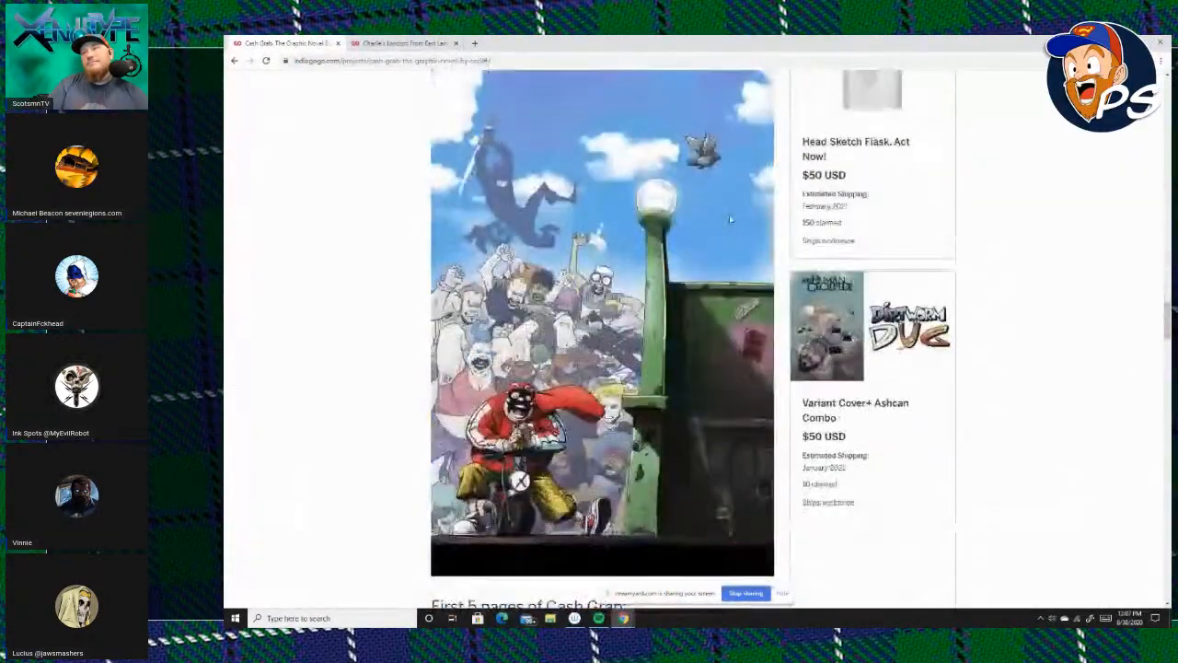
{"action": "scroll", "coordinate": [736, 219], "scroll_direction": "up", "scroll_amount": 10}
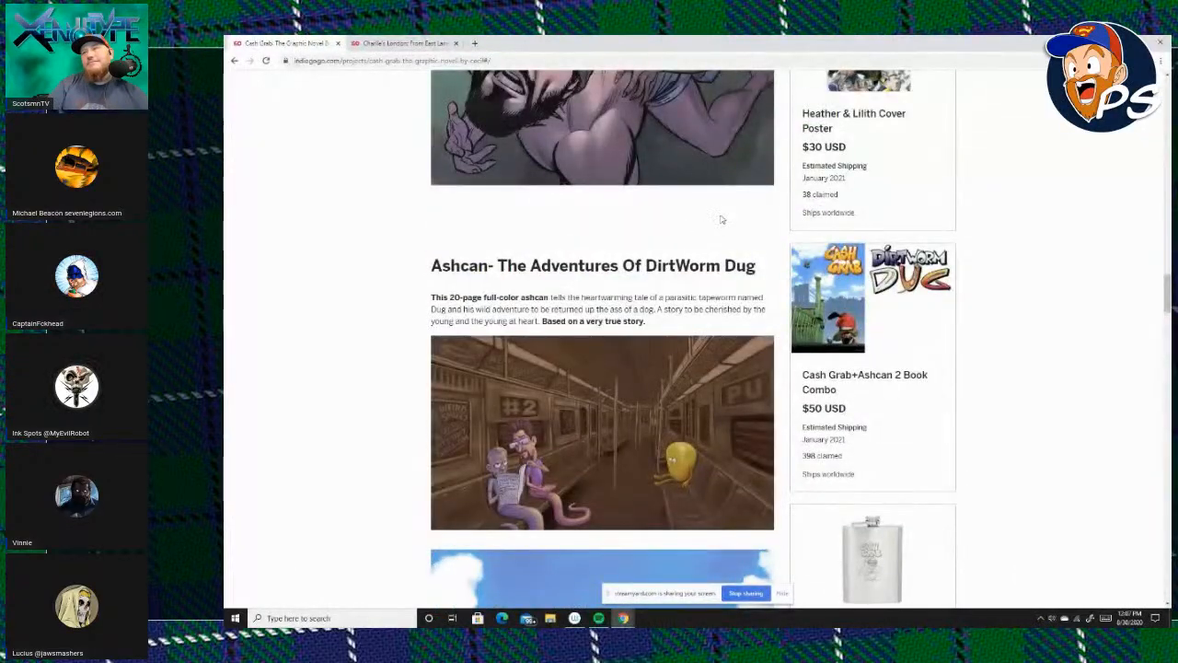
{"action": "scroll", "coordinate": [723, 219], "scroll_direction": "down", "scroll_amount": 5}
{"action": "scroll", "coordinate": [724, 219], "scroll_direction": "down", "scroll_amount": 10}
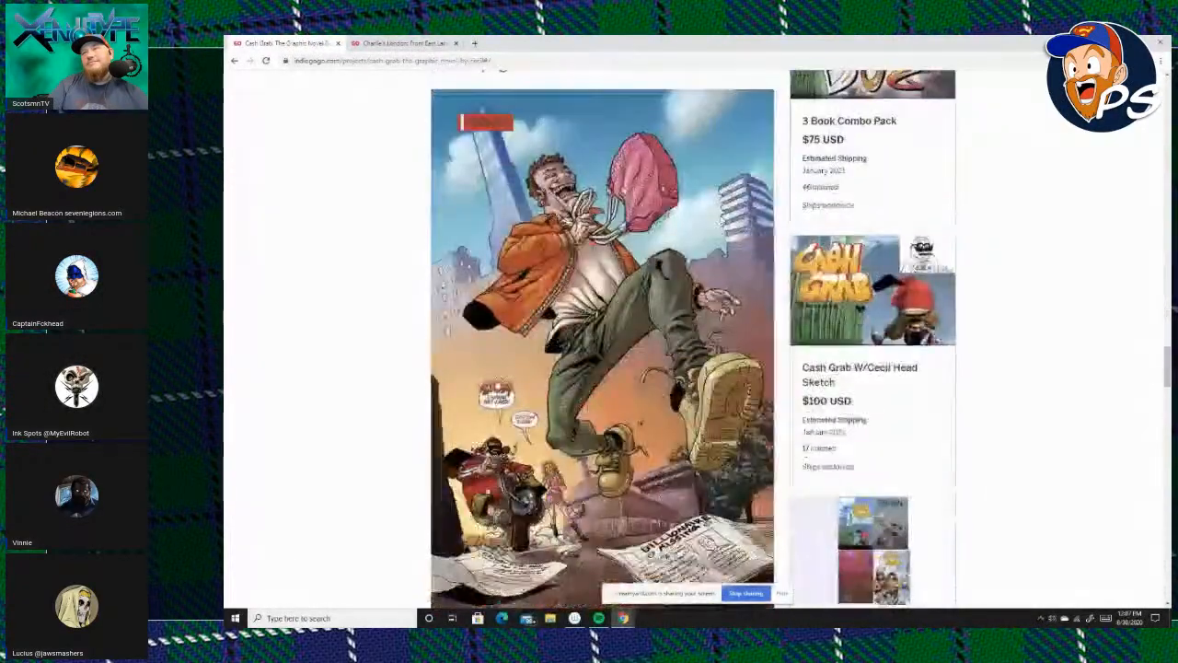
{"action": "scroll", "coordinate": [723, 219], "scroll_direction": "down", "scroll_amount": 7}
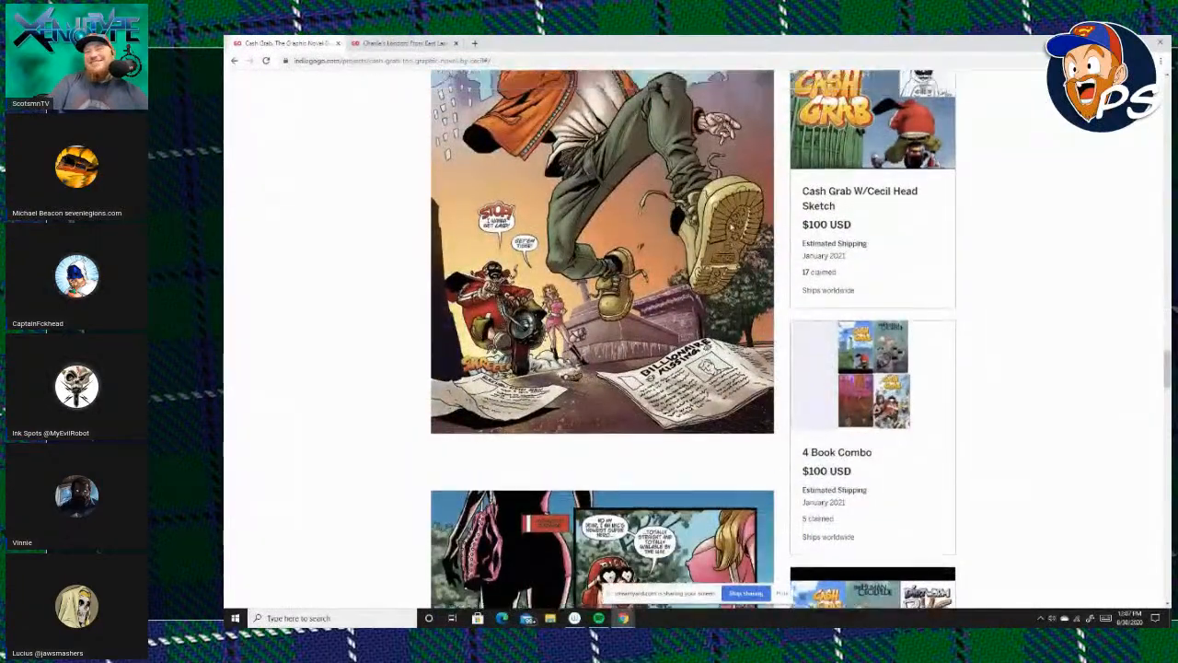
{"action": "scroll", "coordinate": [730, 234], "scroll_direction": "down", "scroll_amount": 15}
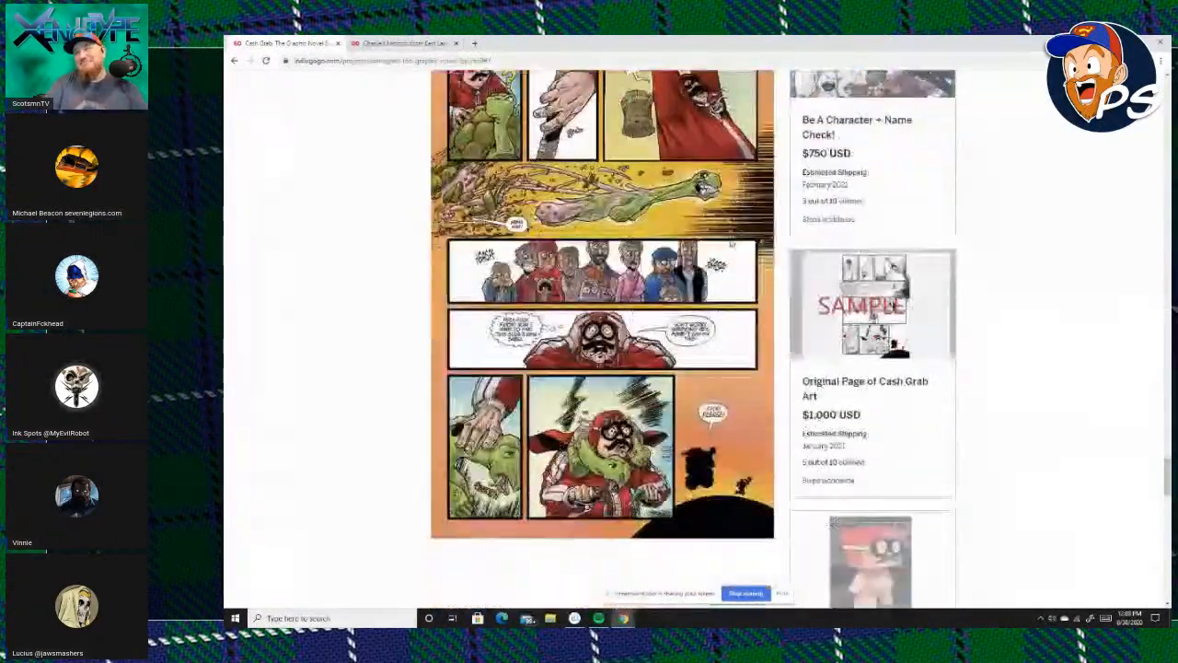
{"action": "scroll", "coordinate": [736, 242], "scroll_direction": "up", "scroll_amount": 4}
{"action": "scroll", "coordinate": [736, 242], "scroll_direction": "down", "scroll_amount": 15}
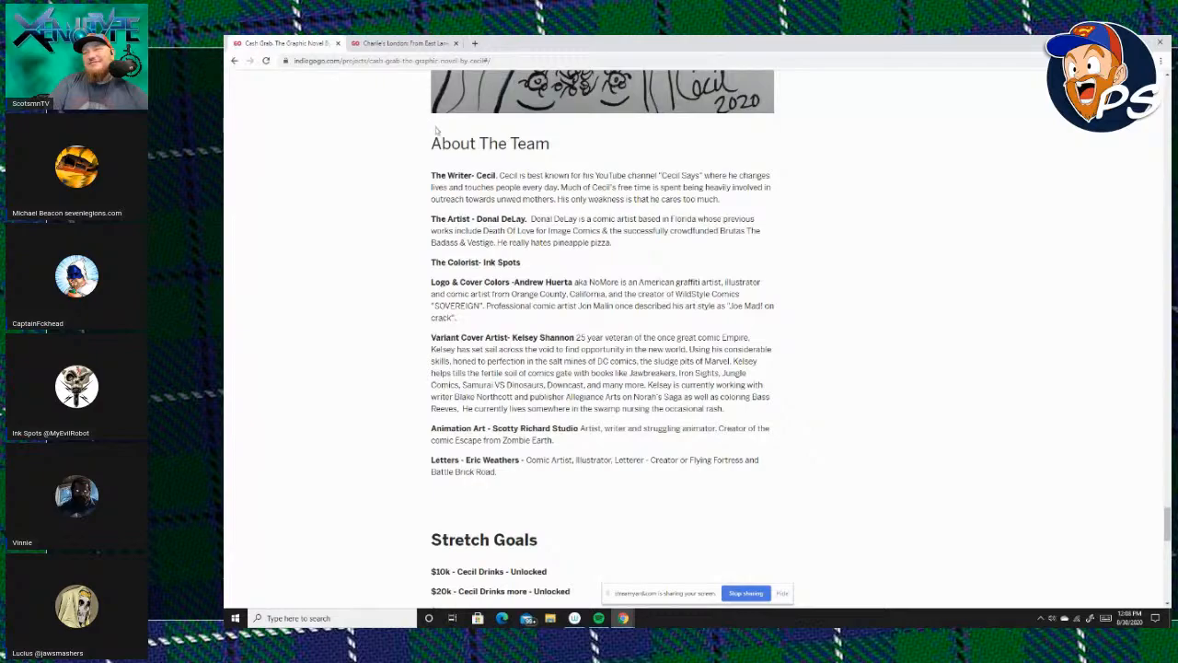
Look back over the Cash Grab head sketch and sample comic pages, returning to the campaign's overview.
{"action": "scroll", "coordinate": [436, 130], "scroll_direction": "up", "scroll_amount": 5}
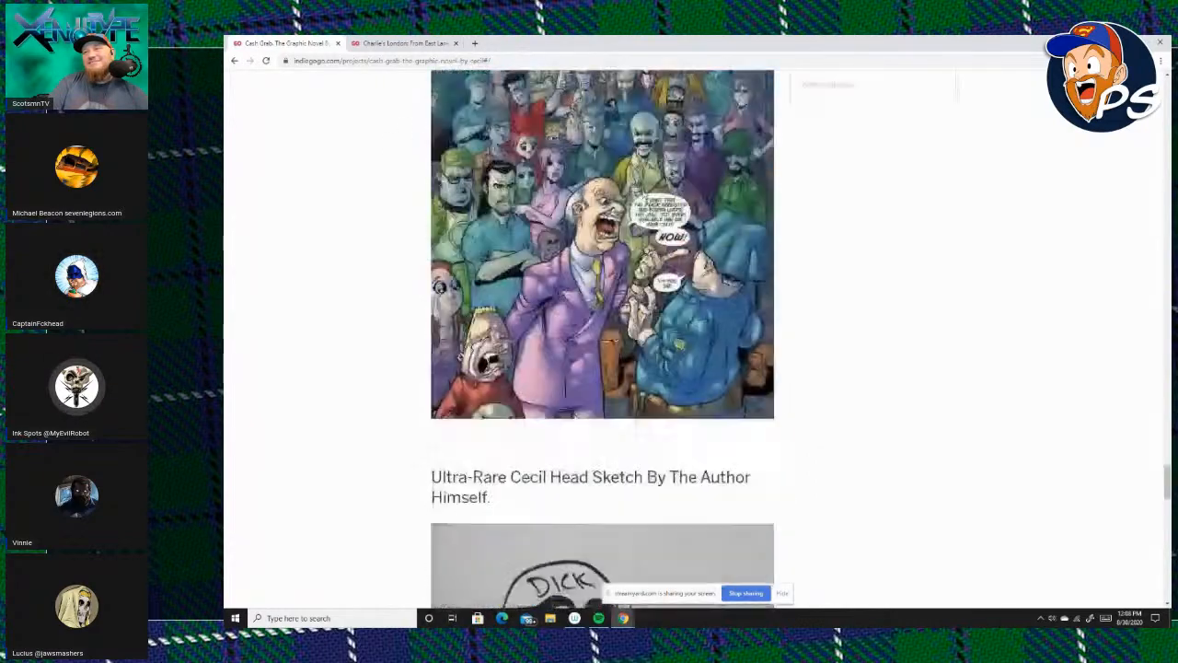
{"action": "scroll", "coordinate": [602, 341], "scroll_direction": "up", "scroll_amount": 15}
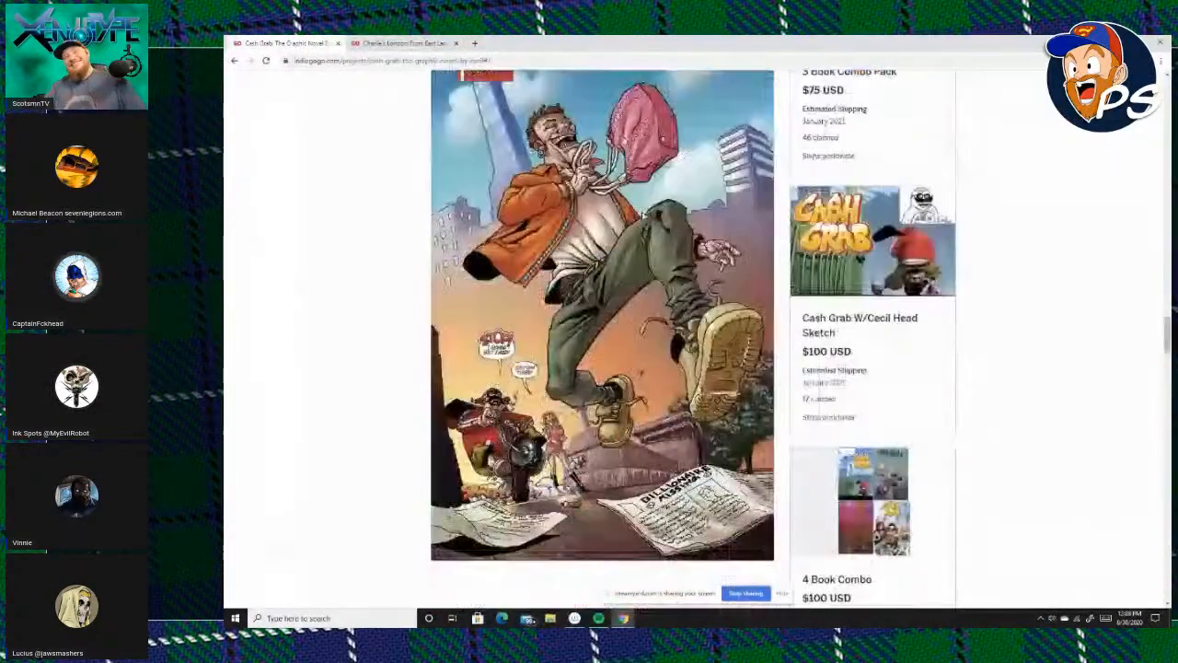
{"action": "scroll", "coordinate": [662, 213], "scroll_direction": "up", "scroll_amount": 15}
{"action": "scroll", "coordinate": [662, 213], "scroll_direction": "up", "scroll_amount": 20}
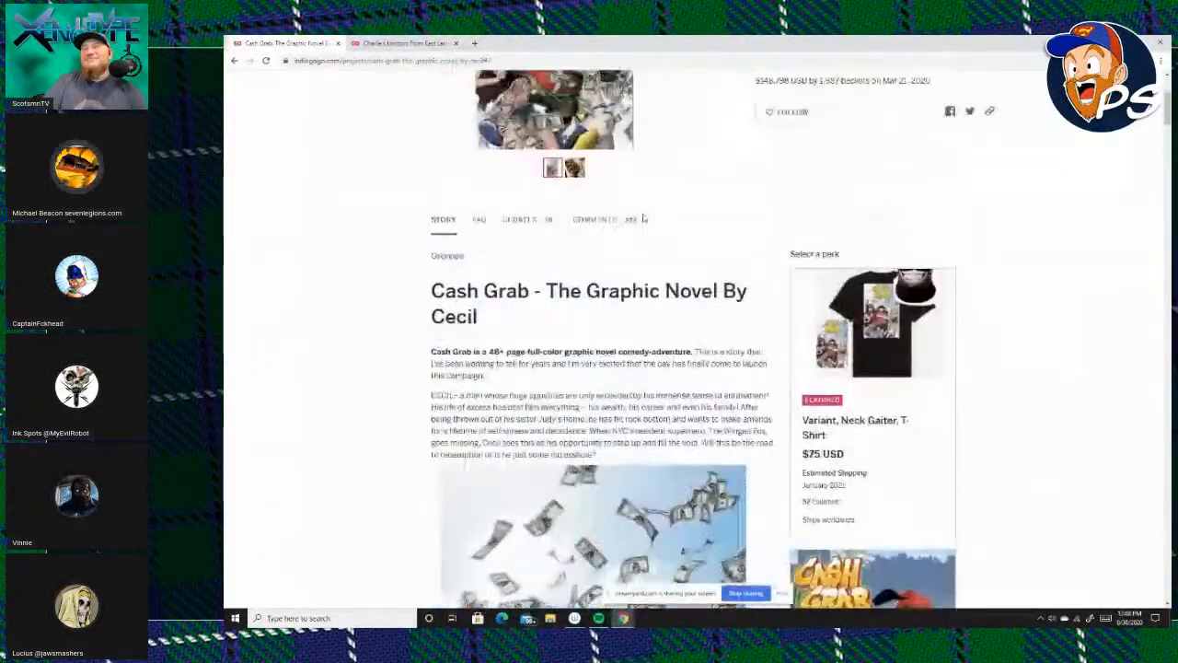
{"action": "scroll", "coordinate": [643, 218], "scroll_direction": "up", "scroll_amount": 3}
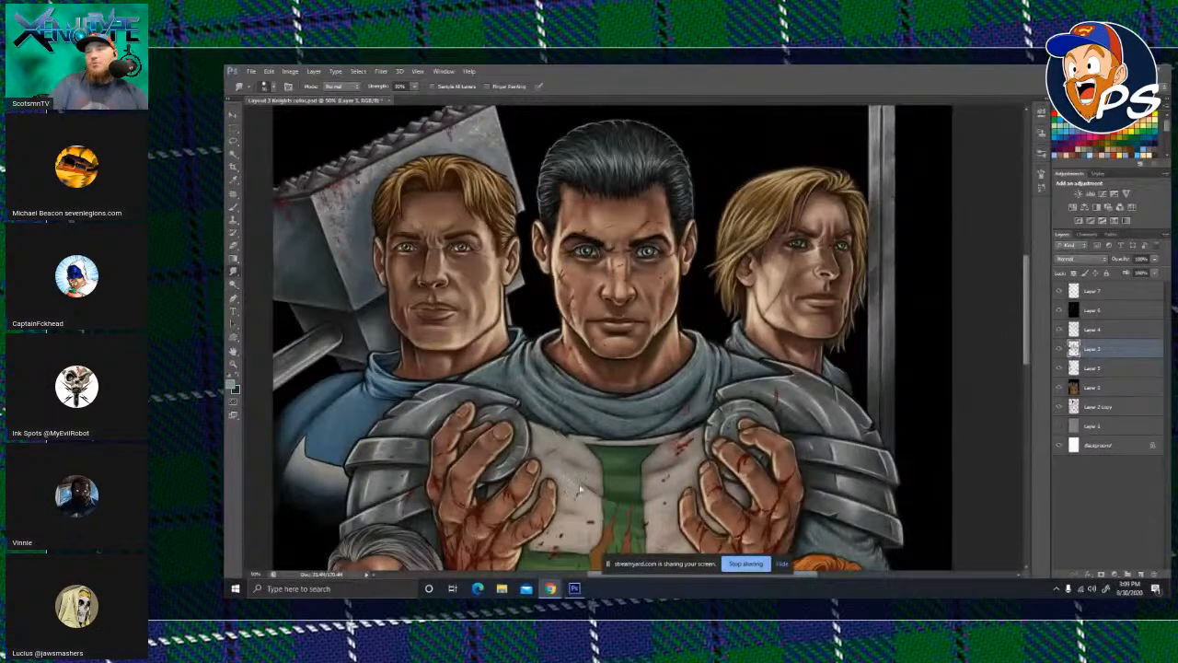
In Photoshop, examine the coloured knights artwork from the three faces down to the bloodied hands and armour.
{"action": "scroll", "coordinate": [935, 421], "scroll_direction": "down", "scroll_amount": 1}
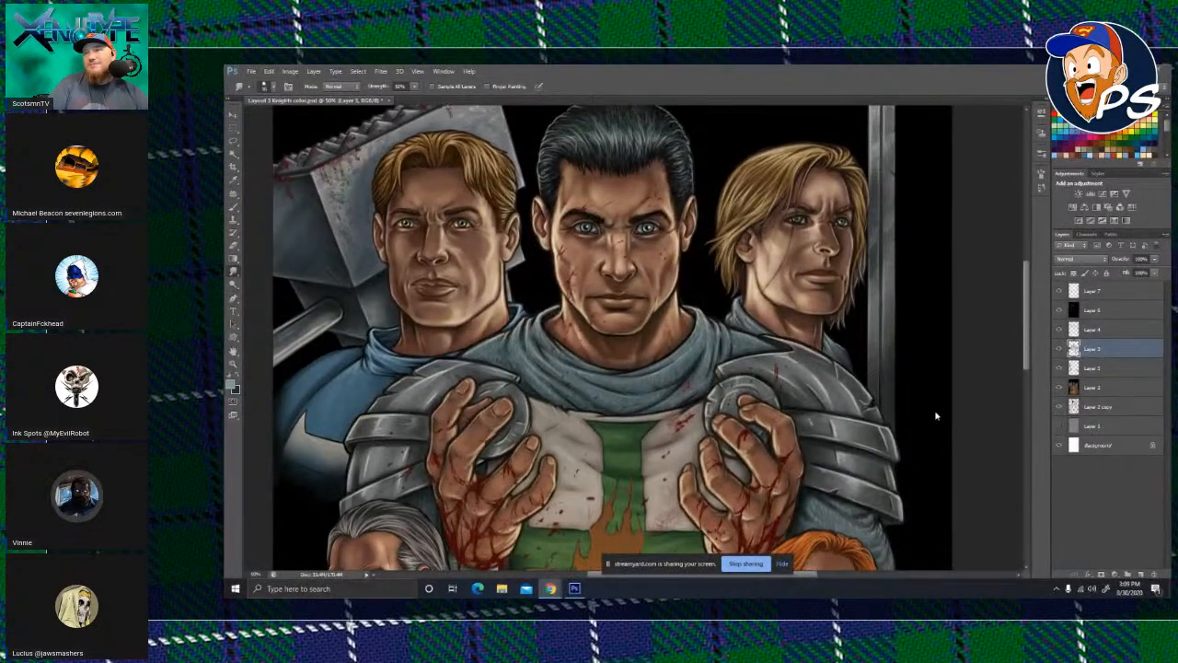
{"action": "scroll", "coordinate": [935, 419], "scroll_direction": "down", "scroll_amount": 1}
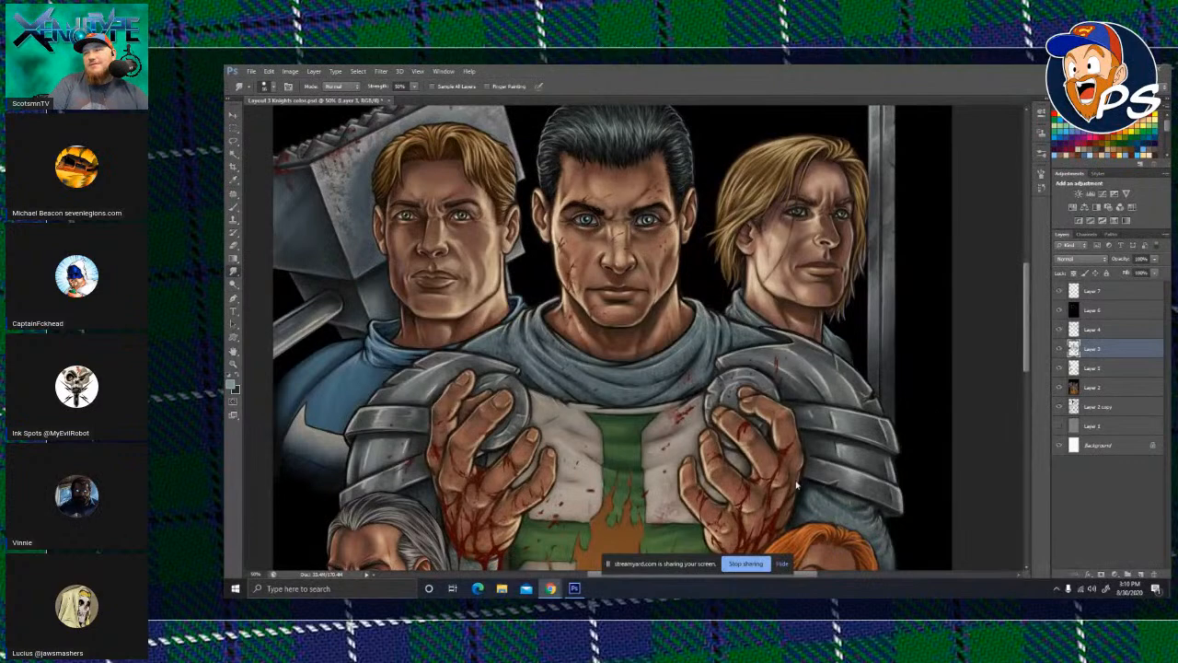